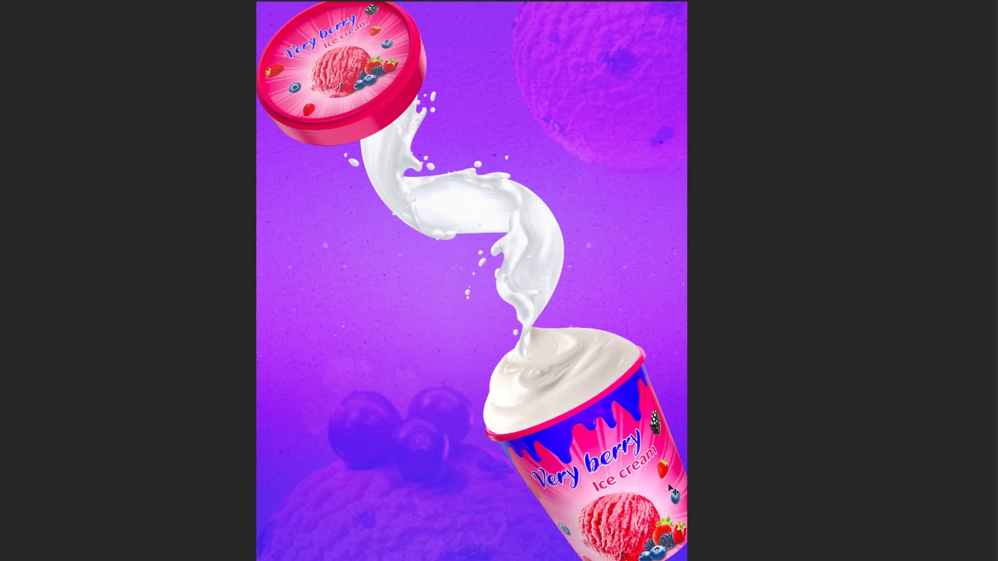
# - Rename the whipped-cream layer (toppng) to 'cream'
pyautogui.scroll(2, 668, 486)
pyautogui.scroll(1, 669, 486)
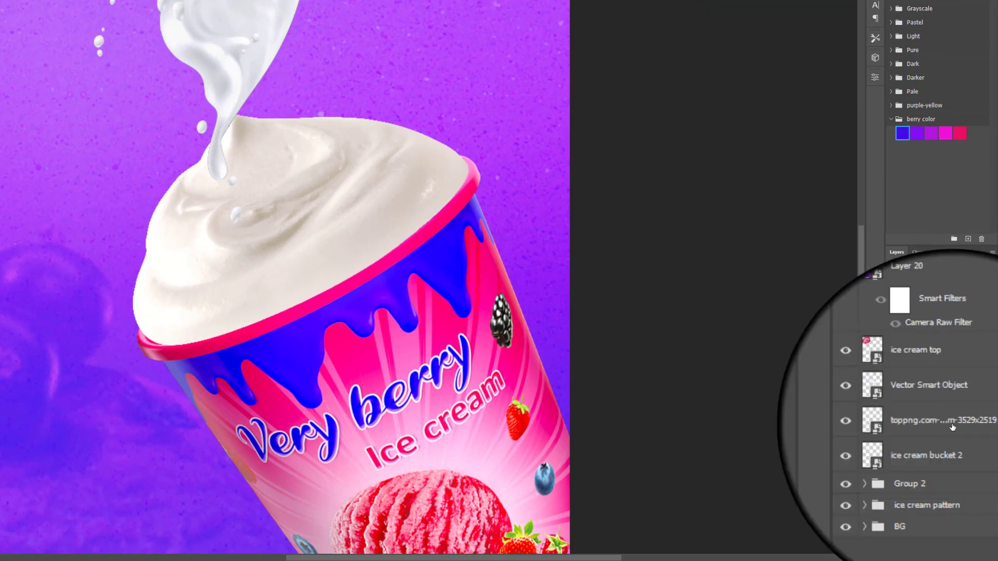
pyautogui.click(953, 428)
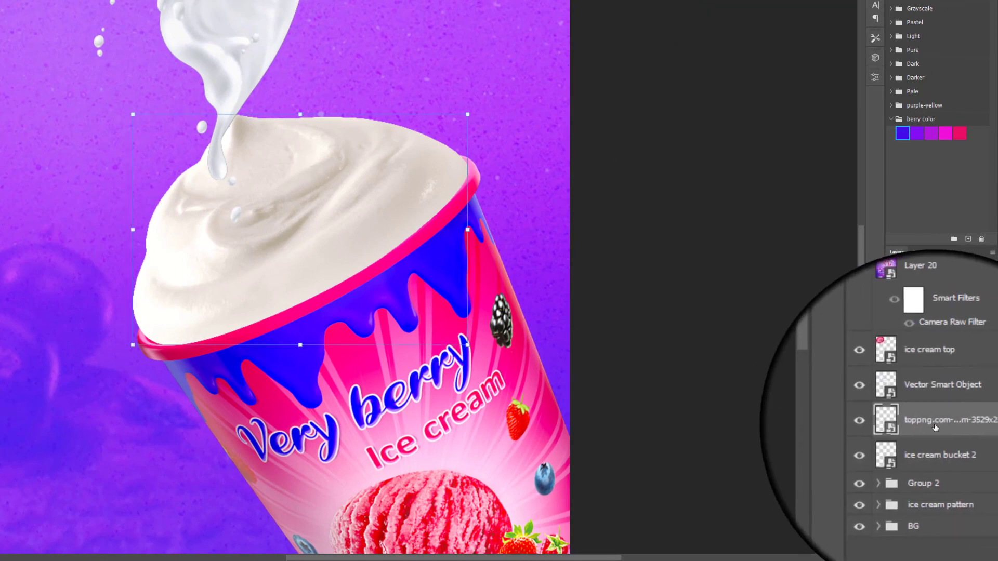
pyautogui.doubleClick(935, 424)
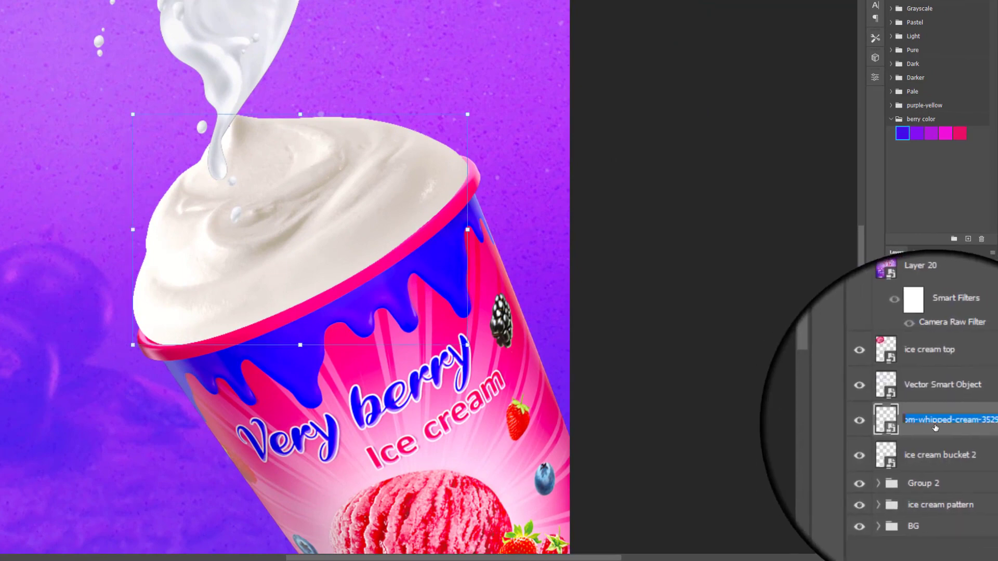
pyautogui.write('cream')
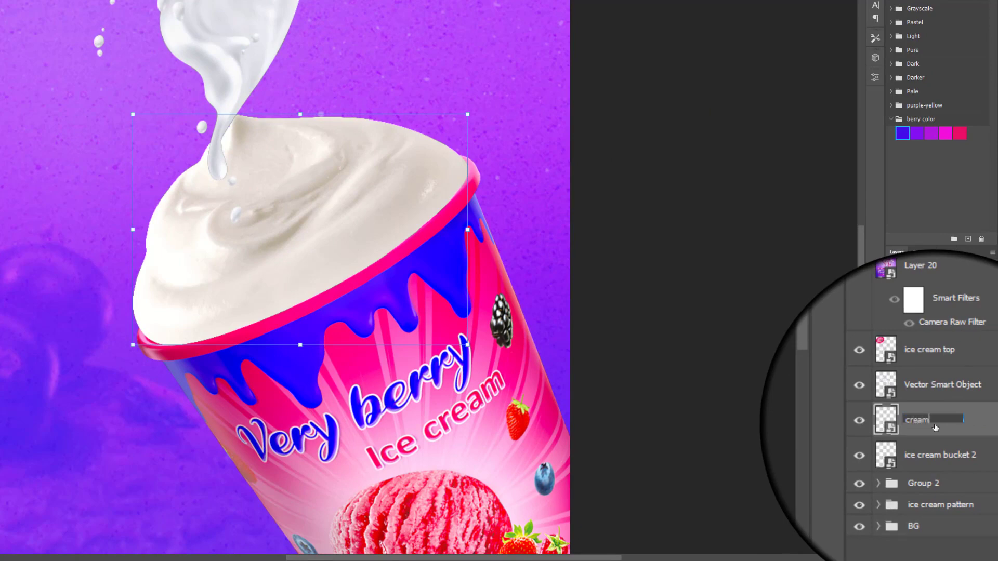
pyautogui.click(948, 513)
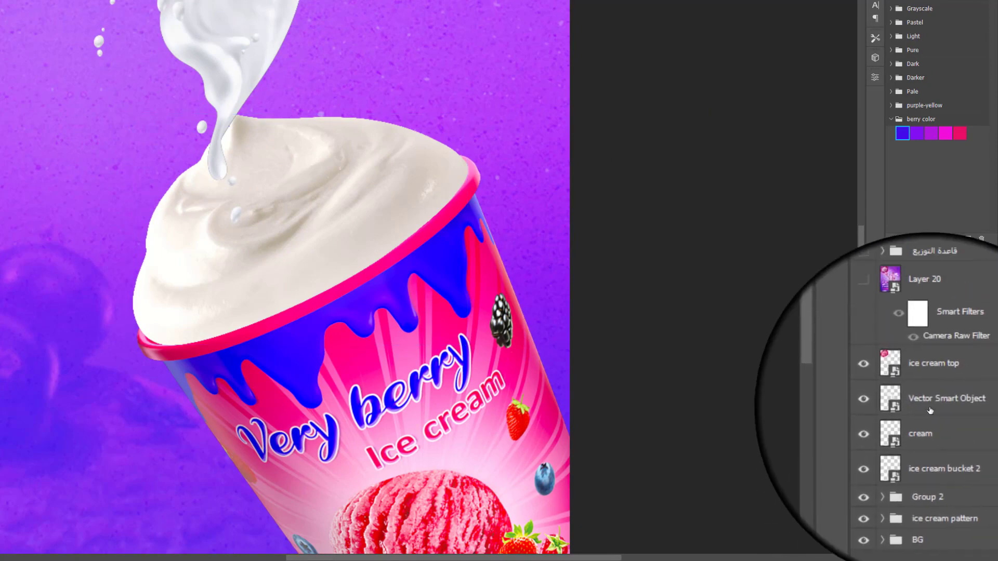
# - Rename the Vector Smart Object splash layer to 'large splash'
pyautogui.click(930, 409)
pyautogui.doubleClick(931, 409)
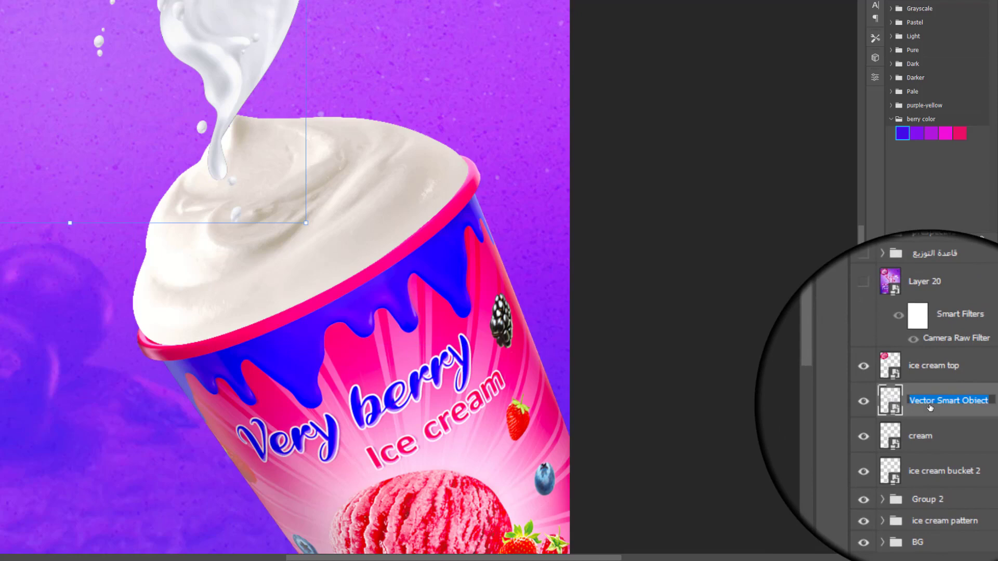
pyautogui.write('la')
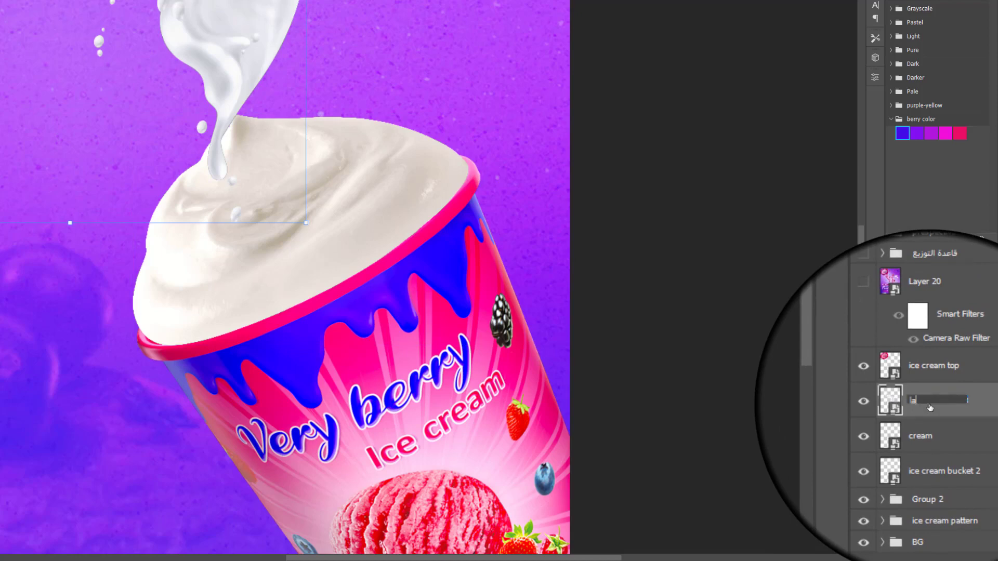
pyautogui.write('c')
pyautogui.write('e s')
pyautogui.write('plas')
pyautogui.write('h')
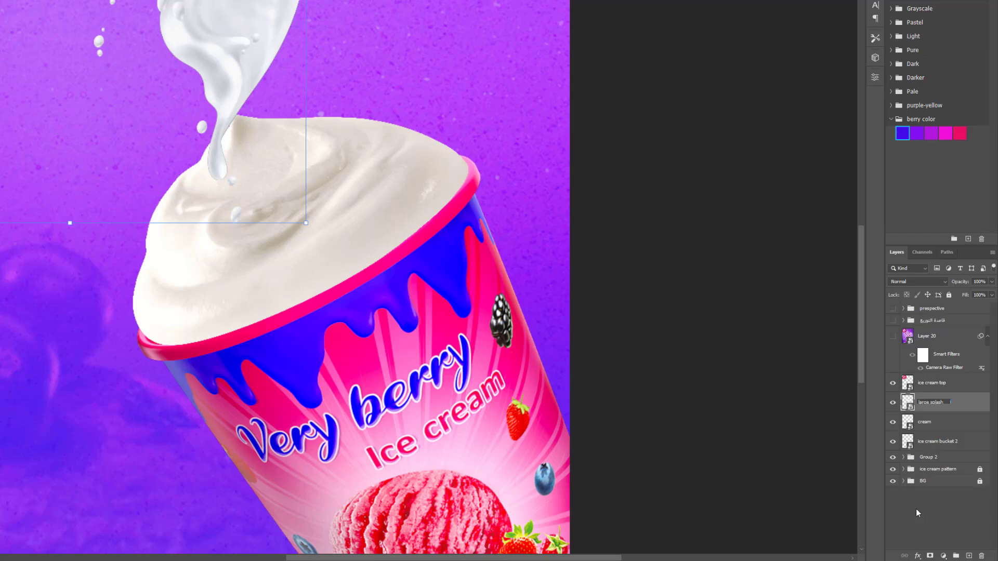
pyautogui.click(916, 510)
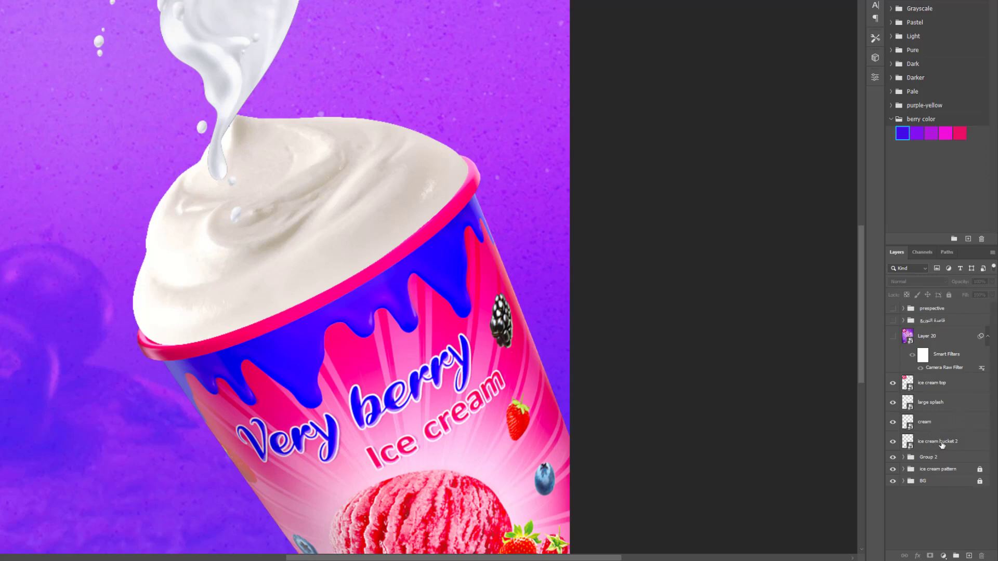
# - Keep the cream layer above ice cream bucket 2 and give it a white layer mask
pyautogui.click(928, 425)
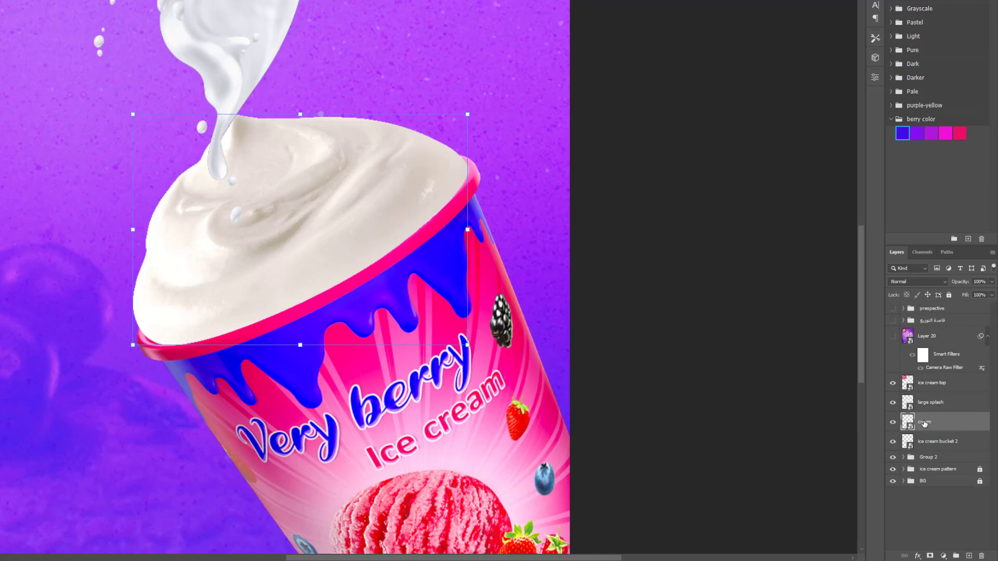
pyautogui.moveTo(927, 423); pyautogui.dragTo(928, 451)
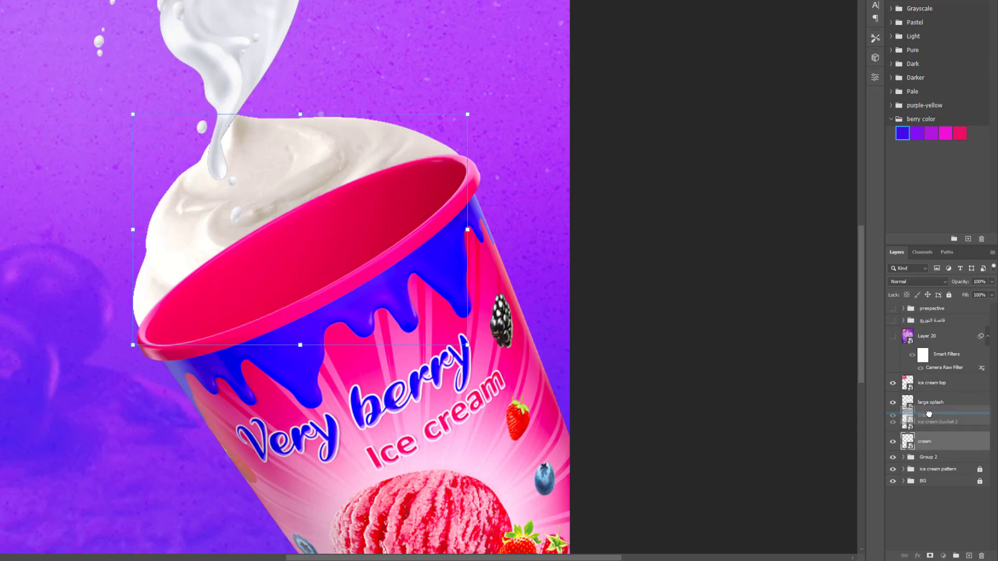
pyautogui.moveTo(927, 442); pyautogui.dragTo(926, 416)
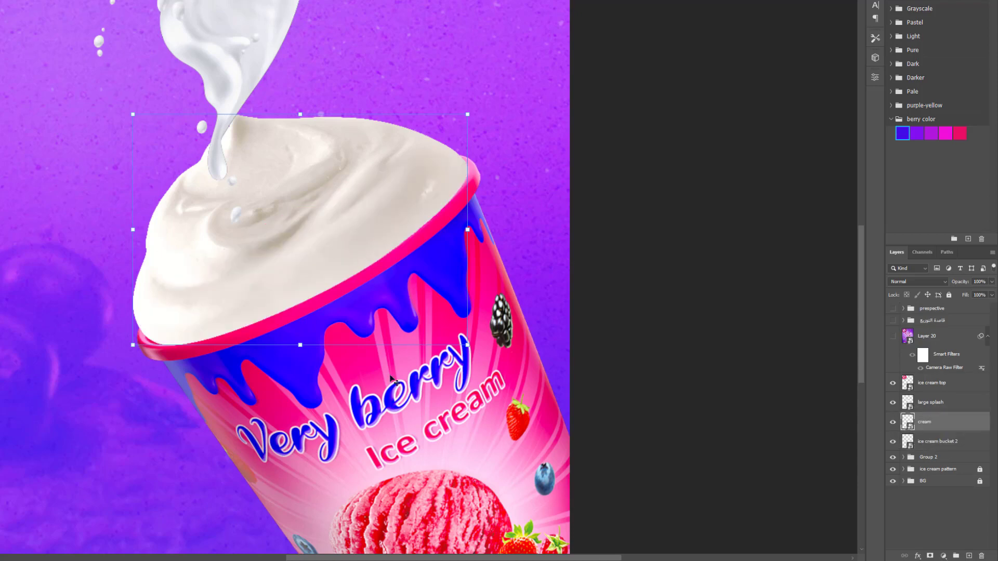
pyautogui.scroll(2, 385, 258)
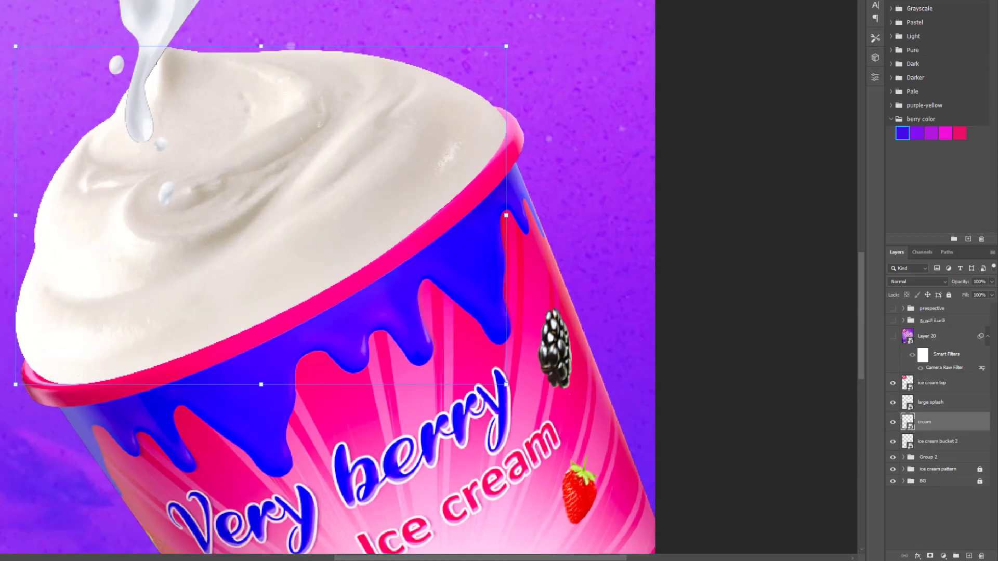
pyautogui.click(930, 555)
# - Switch to a 28 px brush with default black and white colours
pyautogui.press('b')
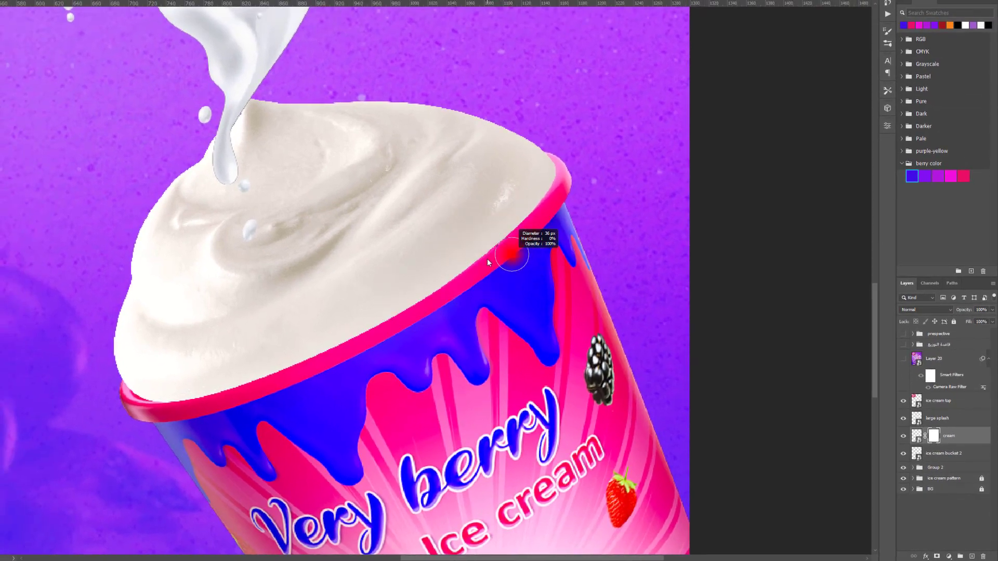
pyautogui.keyDown('alt'); pyautogui.rightClick(560, 218); pyautogui.keyUp('alt')
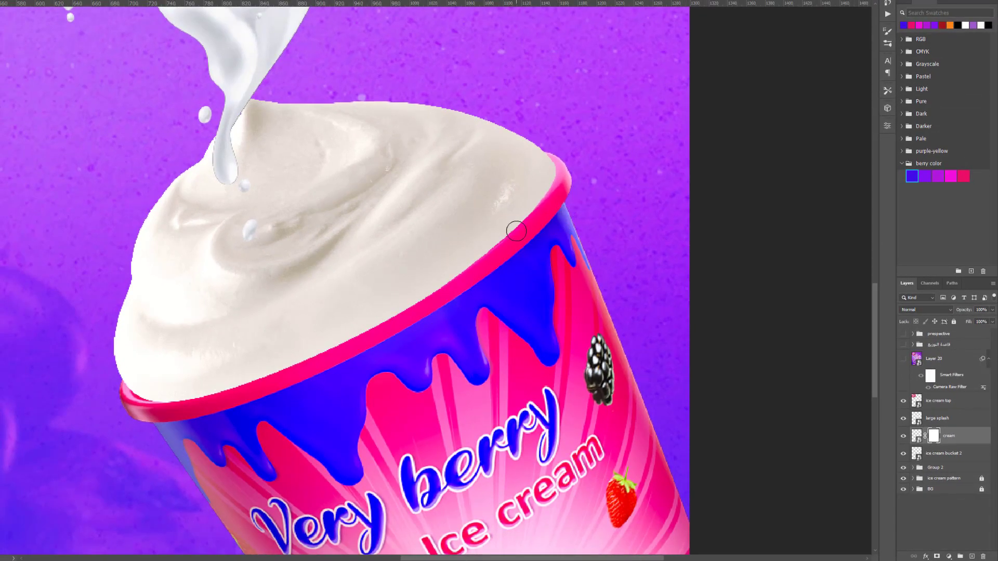
pyautogui.scroll(1, 559, 218)
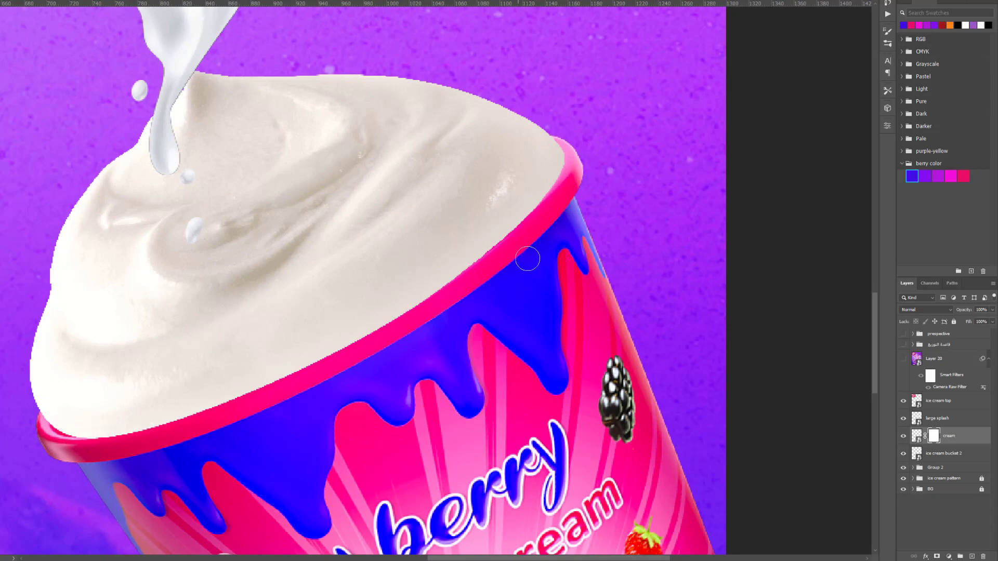
pyautogui.scroll(1, 528, 258)
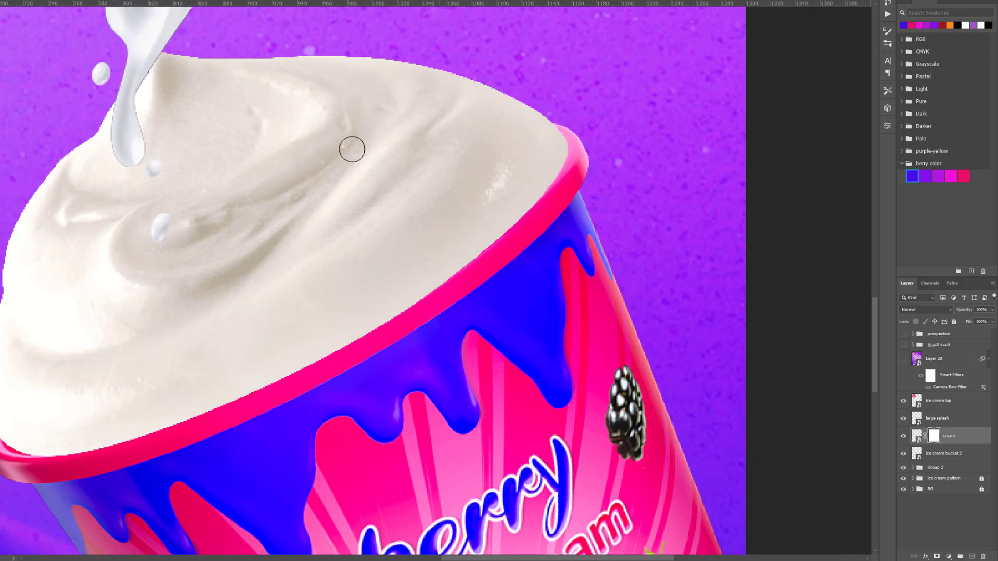
pyautogui.press('d')
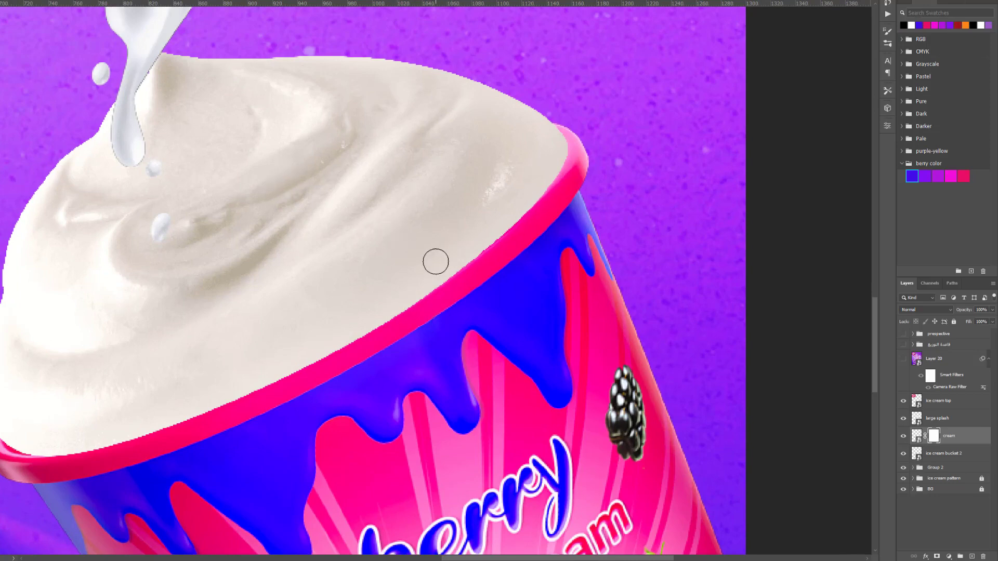
# - At 100% flow, paint black on the cream mask along the cup rim
pyautogui.moveTo(586, 160); pyautogui.dragTo(571, 176)
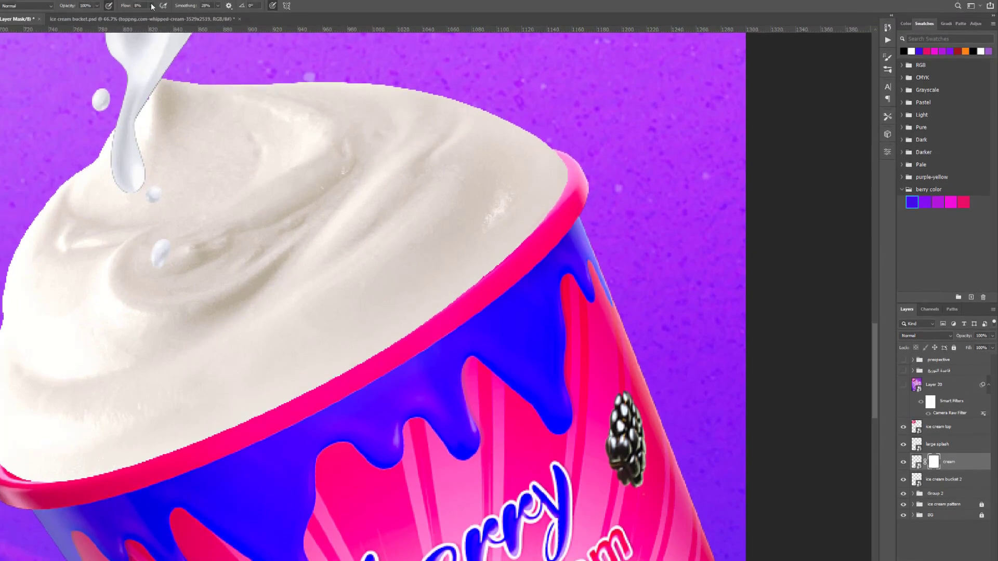
pyautogui.moveTo(153, 7); pyautogui.dragTo(187, 15)
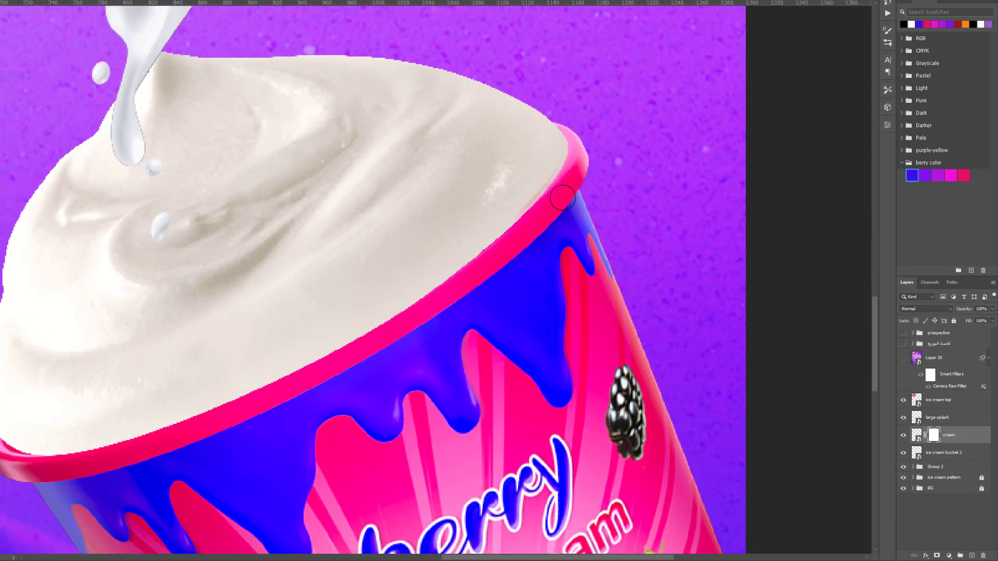
pyautogui.moveTo(562, 198); pyautogui.dragTo(26, 451)
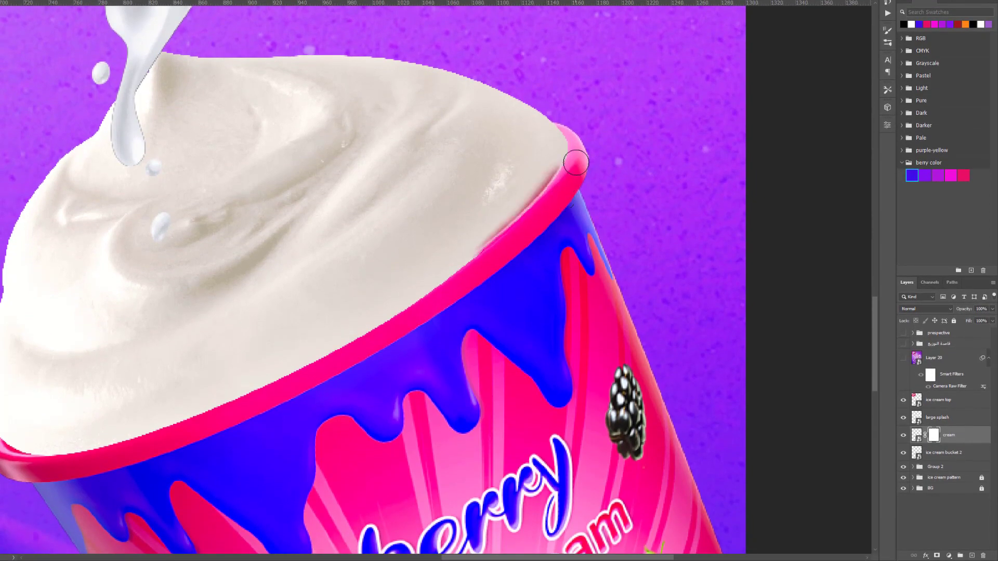
pyautogui.moveTo(552, 146); pyautogui.dragTo(26, 447)
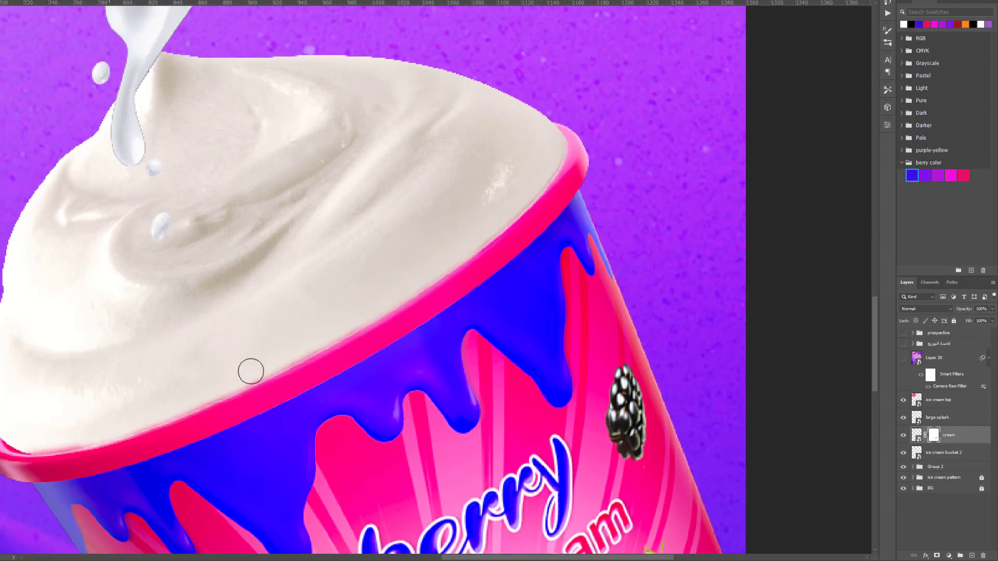
pyautogui.moveTo(557, 156); pyautogui.dragTo(356, 357)
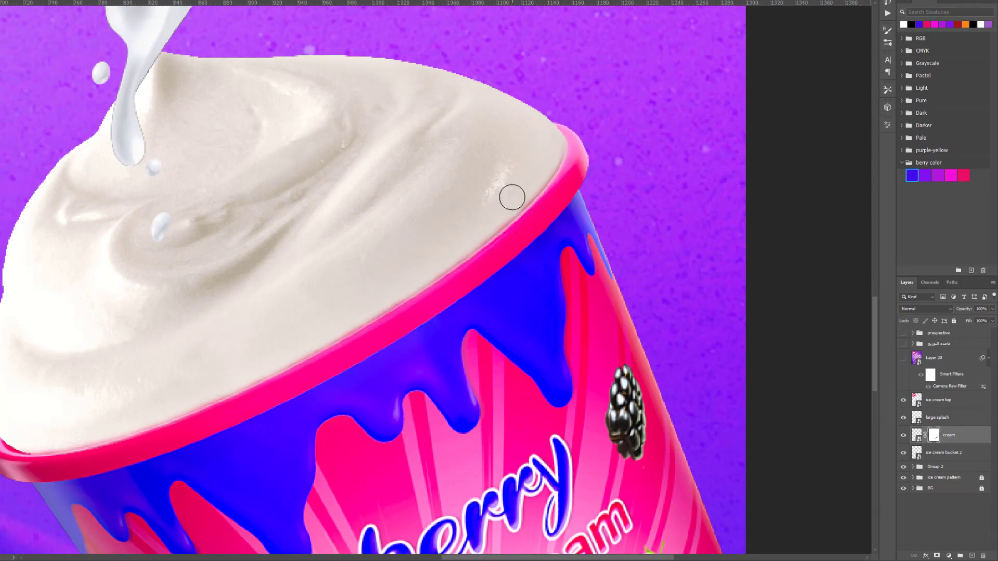
pyautogui.moveTo(510, 196); pyautogui.dragTo(34, 447)
pyautogui.moveTo(473, 218)
pyautogui.mouseDown()
pyautogui.moveTo(274, 359)
pyautogui.moveTo(174, 401)
pyautogui.mouseUp()
pyautogui.scroll(-1, 260, 376)
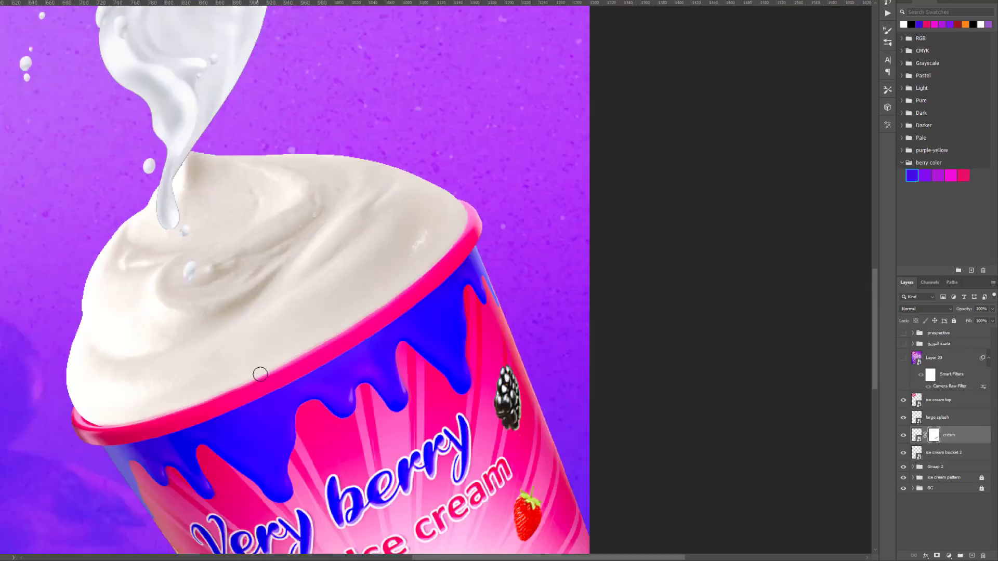
pyautogui.scroll(-1, 260, 376)
pyautogui.scroll(-1, 261, 377)
pyautogui.scroll(-1, 261, 377)
pyautogui.scroll(-1, 261, 377)
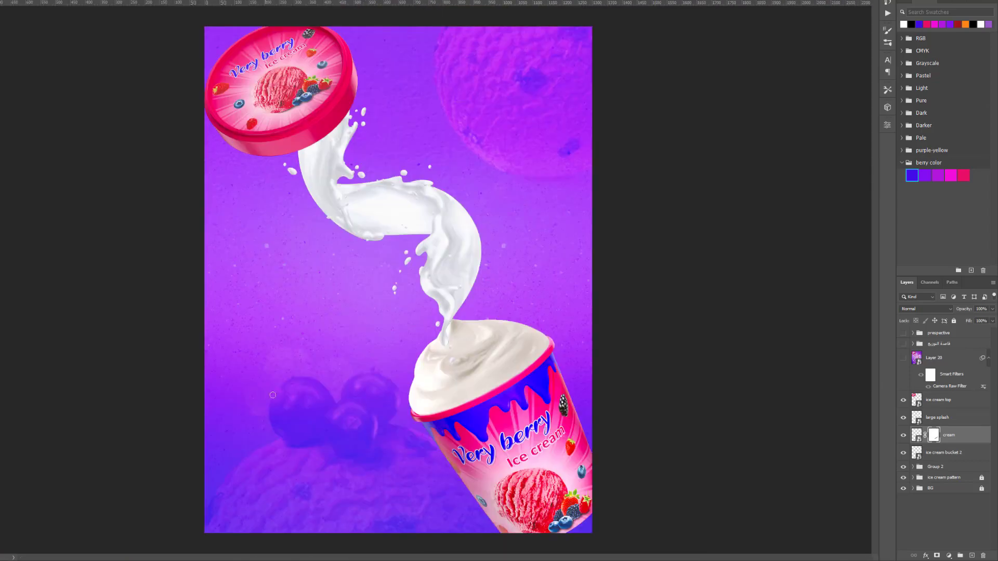
pyautogui.scroll(1, 555, 359)
pyautogui.scroll(1, 555, 358)
pyautogui.scroll(1, 555, 358)
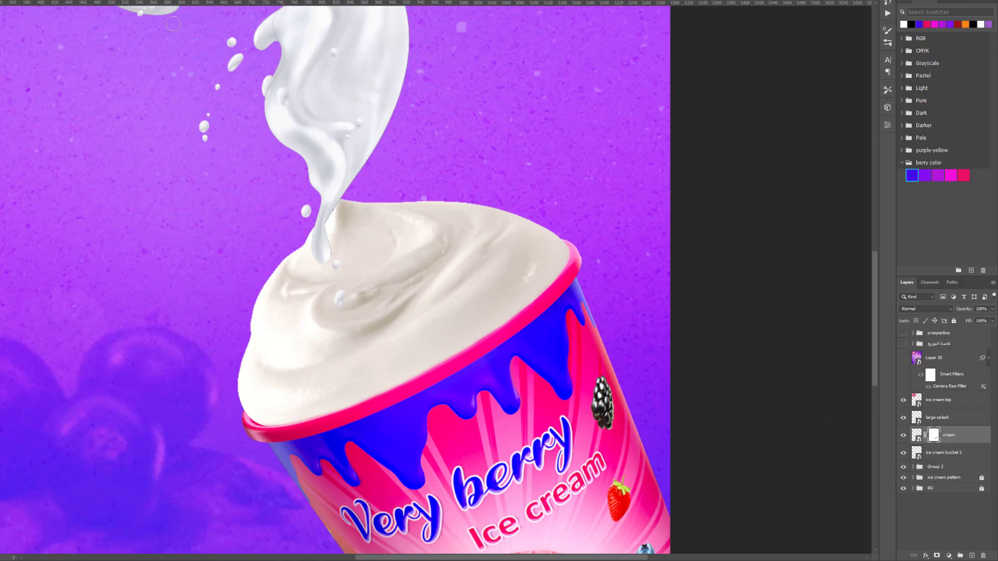
# - Add a colorized Hue/Saturation adjustment clipped to the cream layer
pyautogui.click(949, 557)
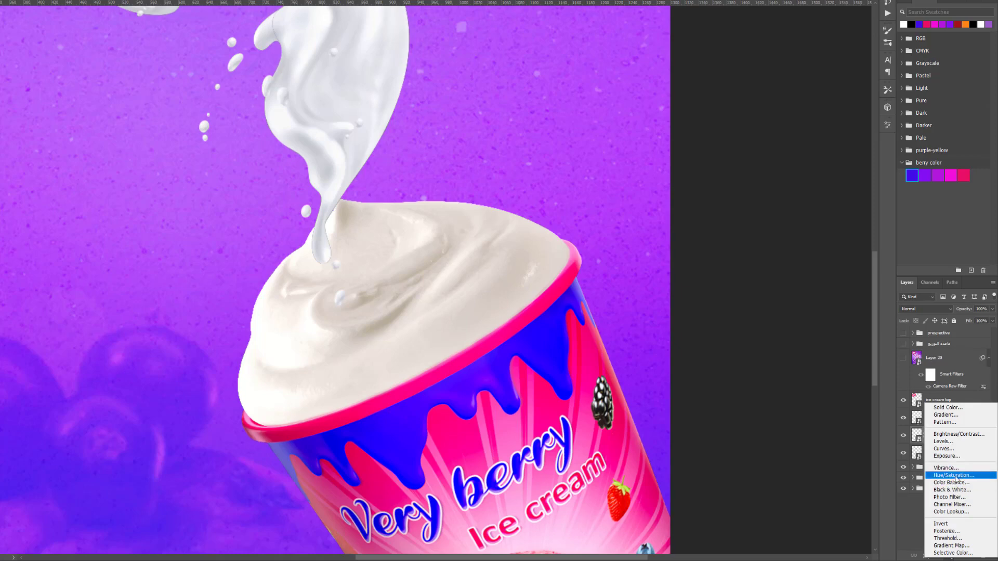
pyautogui.click(954, 476)
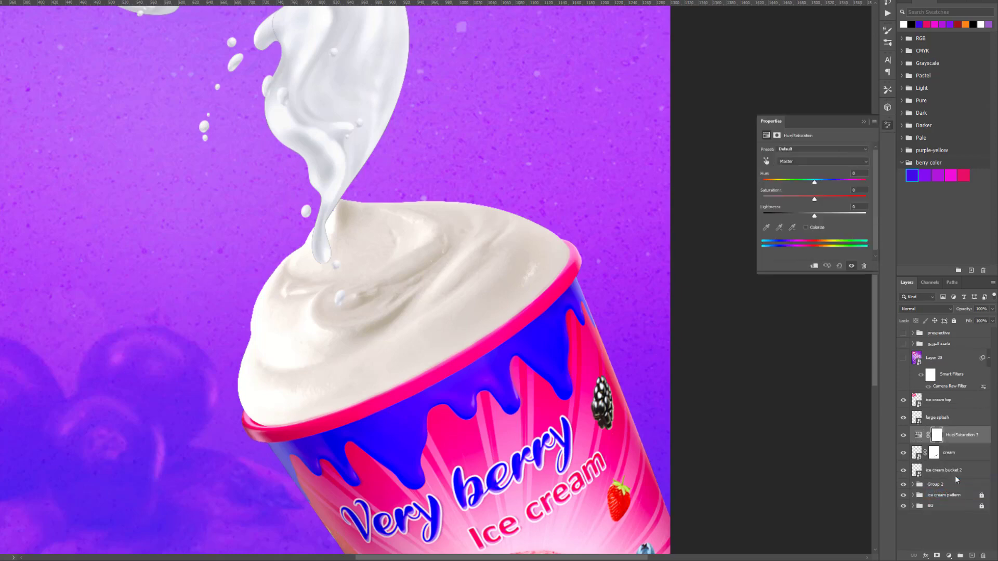
pyautogui.click(805, 228)
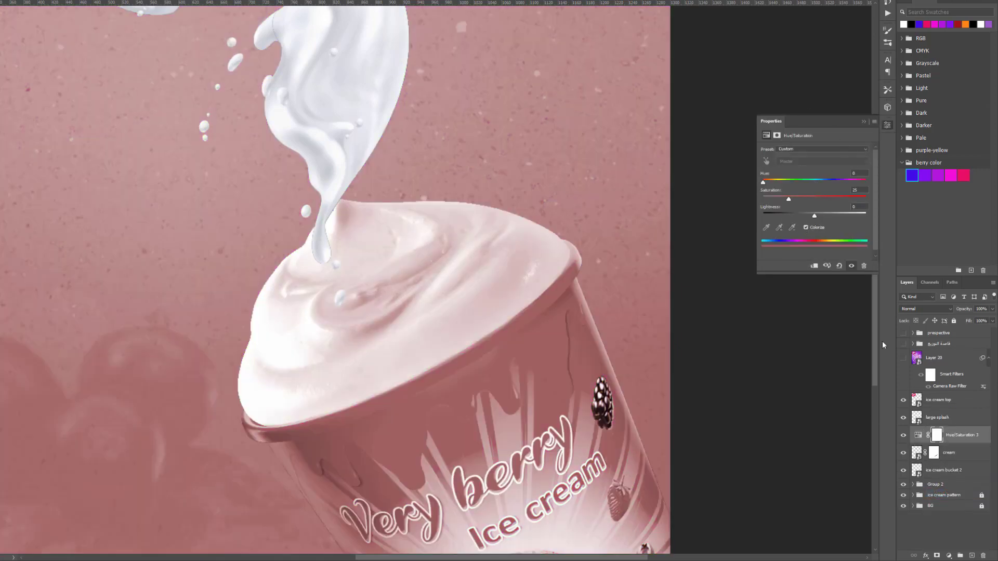
pyautogui.click(814, 267)
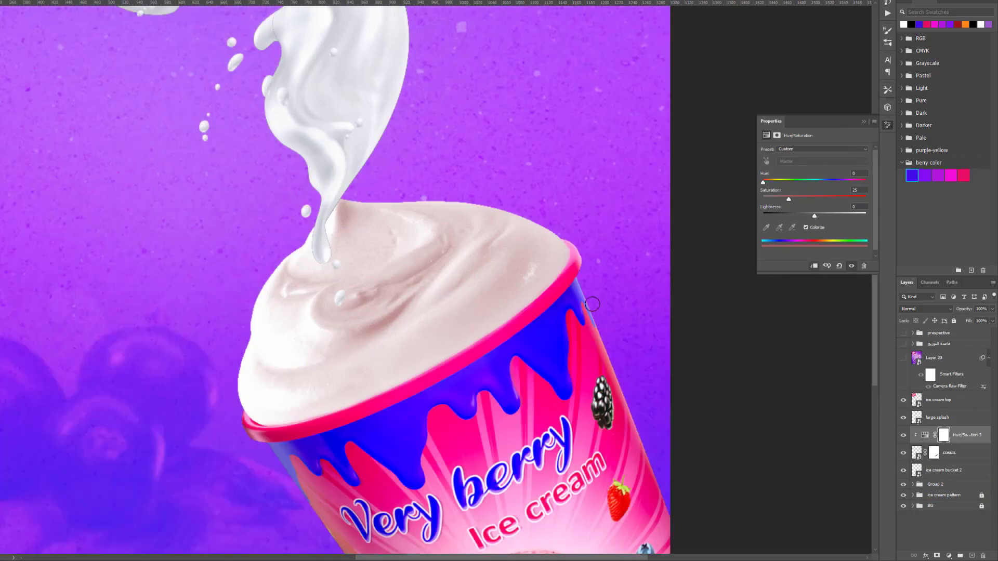
# - Tint the cream pink with Saturation 100, Hue 333 and Lightness -13
pyautogui.moveTo(789, 199); pyautogui.dragTo(874, 209)
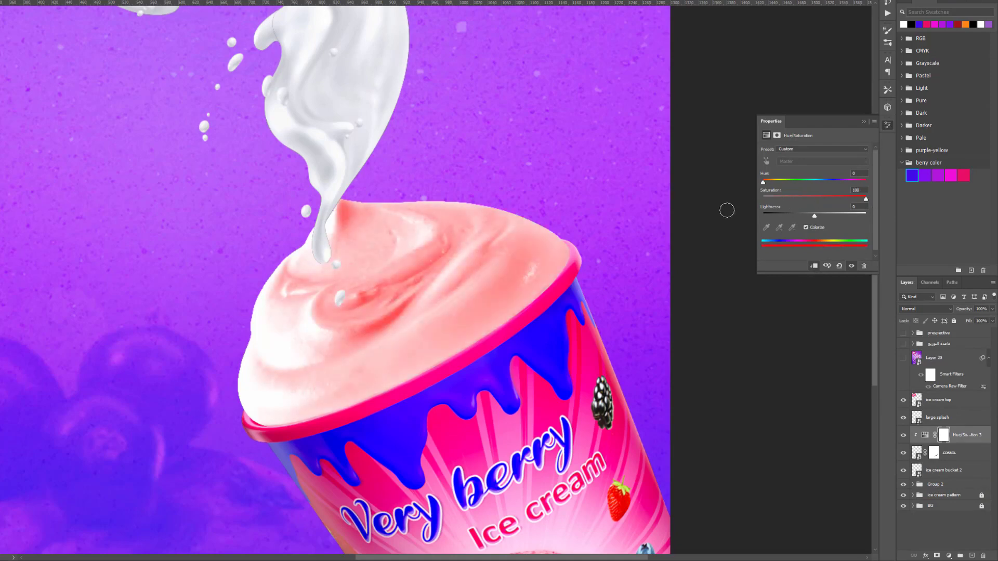
pyautogui.moveTo(763, 183); pyautogui.dragTo(859, 191)
pyautogui.moveTo(814, 215); pyautogui.dragTo(808, 216)
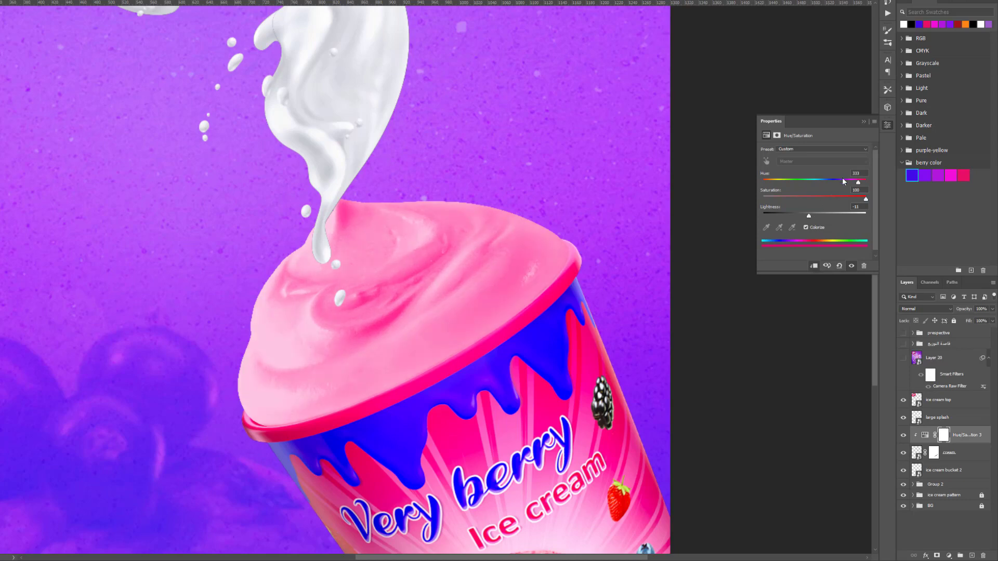
pyautogui.moveTo(858, 183); pyautogui.dragTo(859, 185)
pyautogui.scroll(-2, 411, 296)
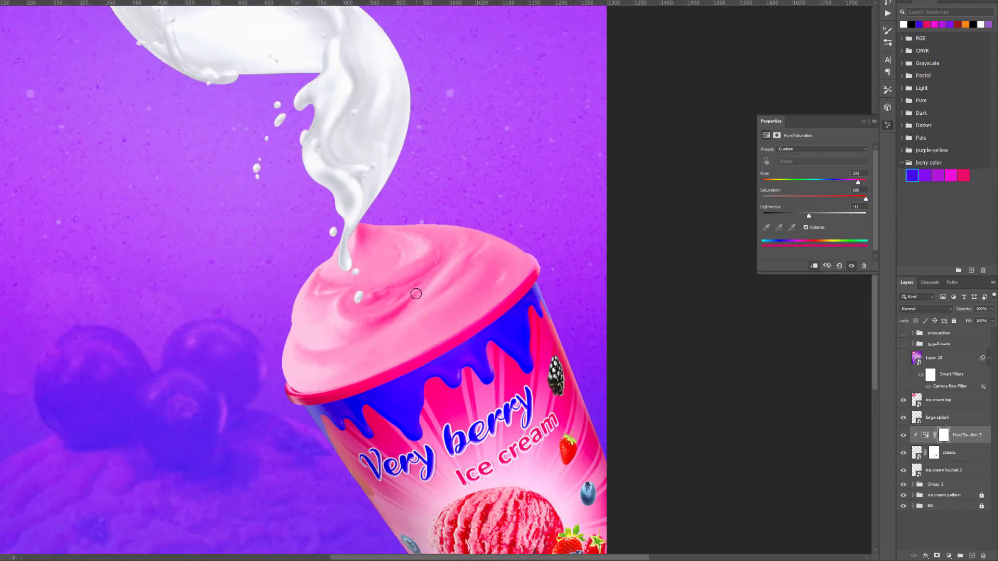
pyautogui.scroll(-2, 414, 294)
pyautogui.scroll(-2, 416, 293)
pyautogui.scroll(2, 417, 294)
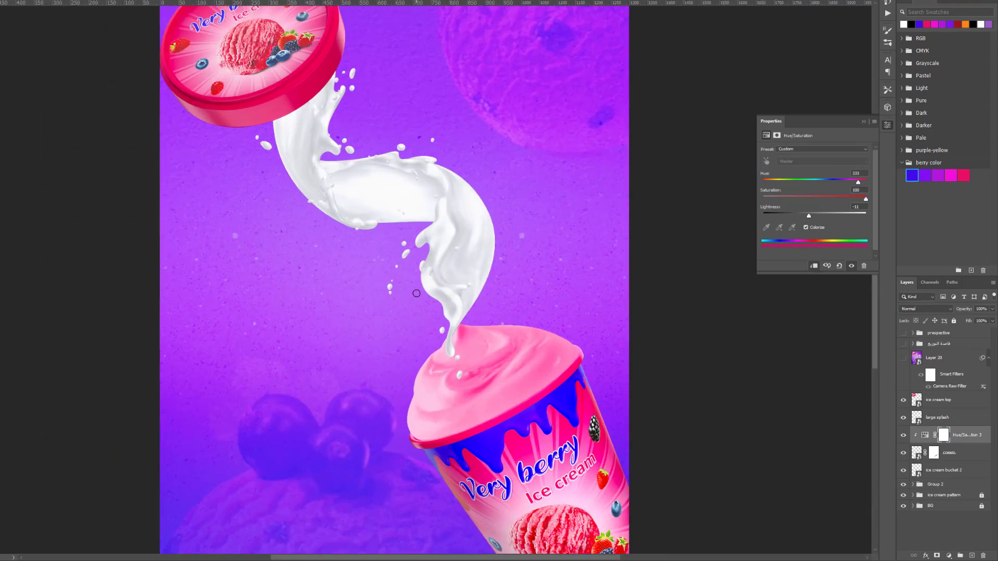
pyautogui.scroll(1, 417, 293)
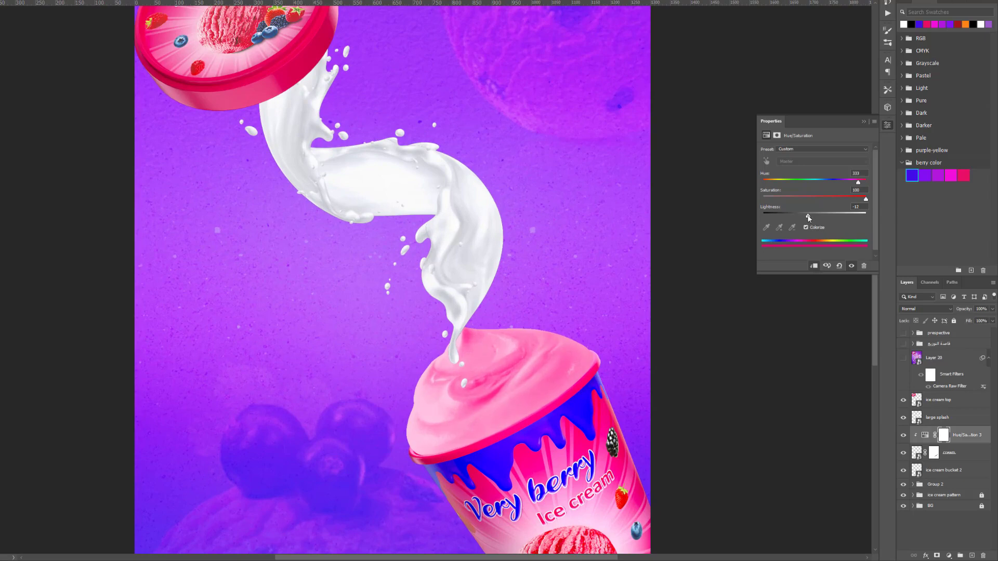
pyautogui.moveTo(809, 214); pyautogui.dragTo(808, 215)
# - Add a Curves adjustment clipped to the cream and drag an S-shaped contrast curve
pyautogui.click(949, 556)
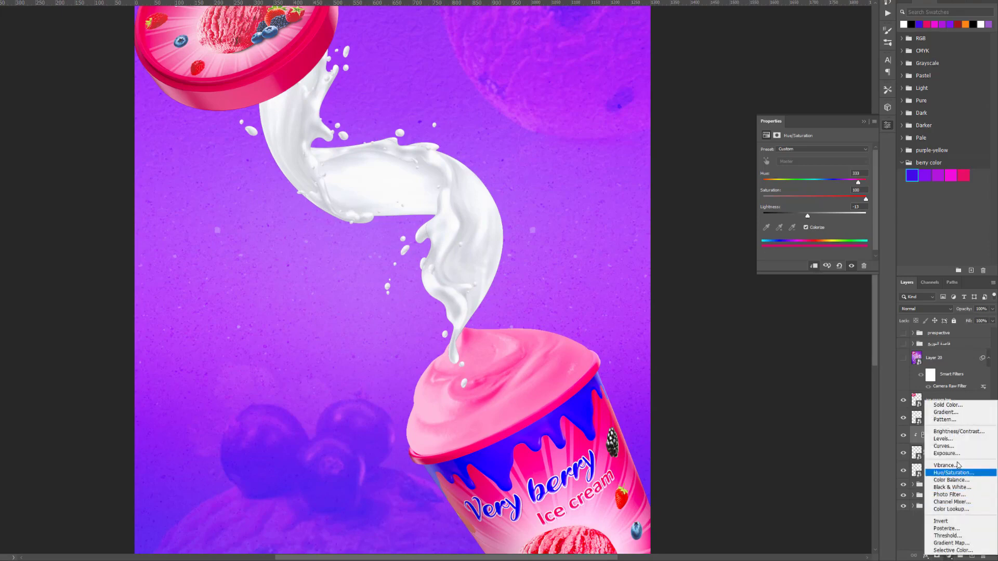
pyautogui.click(958, 446)
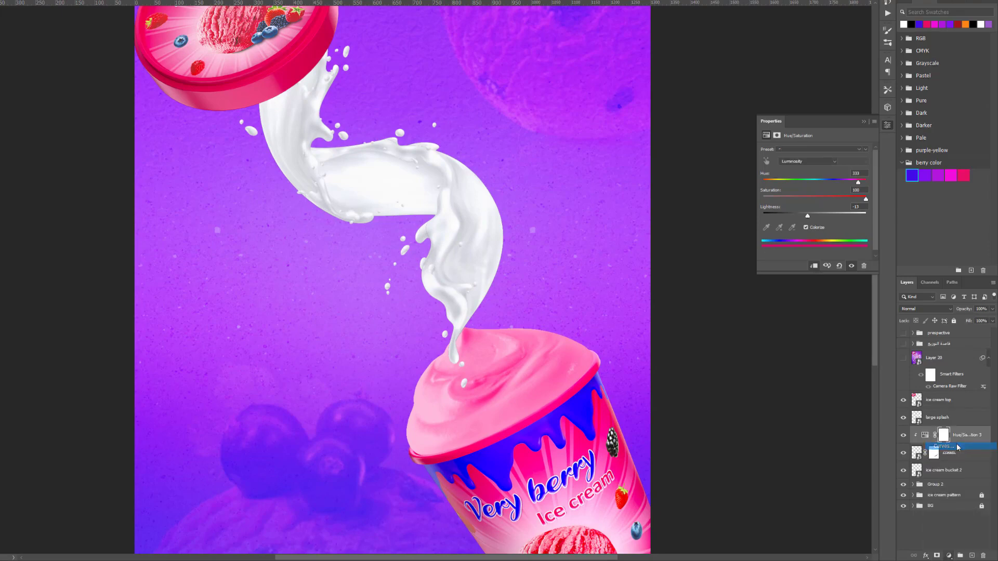
pyautogui.click(814, 266)
pyautogui.moveTo(800, 235); pyautogui.dragTo(806, 241)
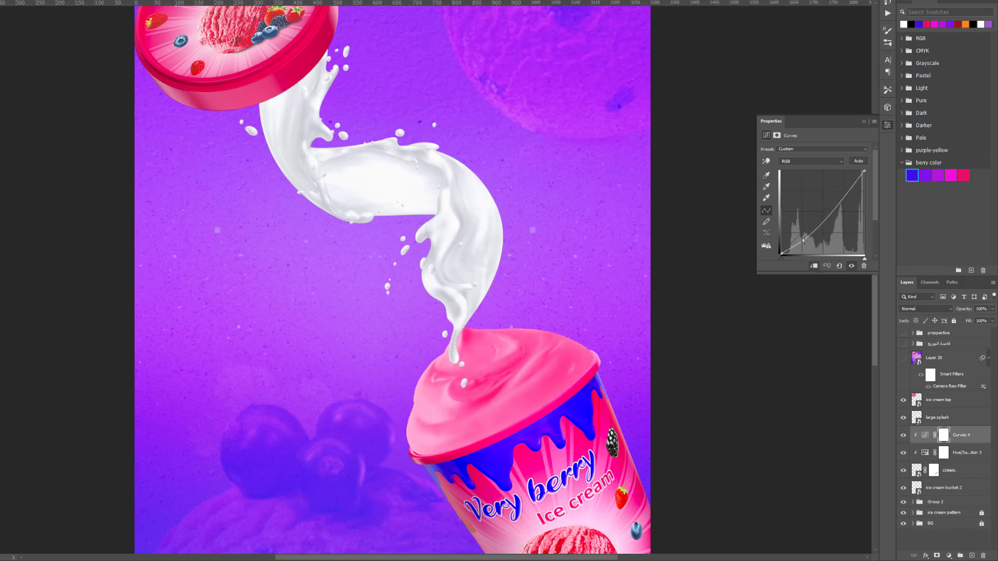
pyautogui.moveTo(840, 202); pyautogui.dragTo(835, 200)
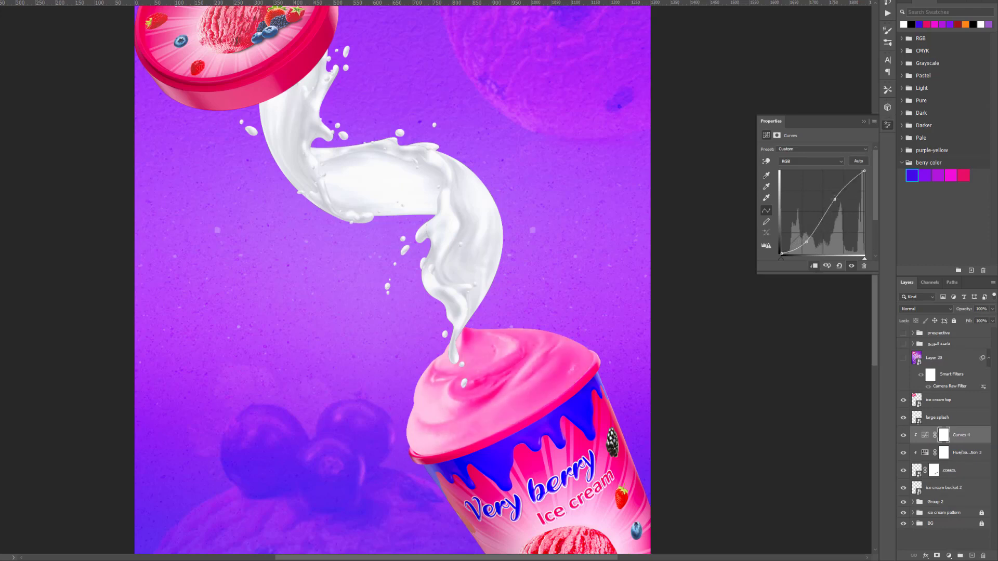
pyautogui.moveTo(806, 242); pyautogui.dragTo(805, 236)
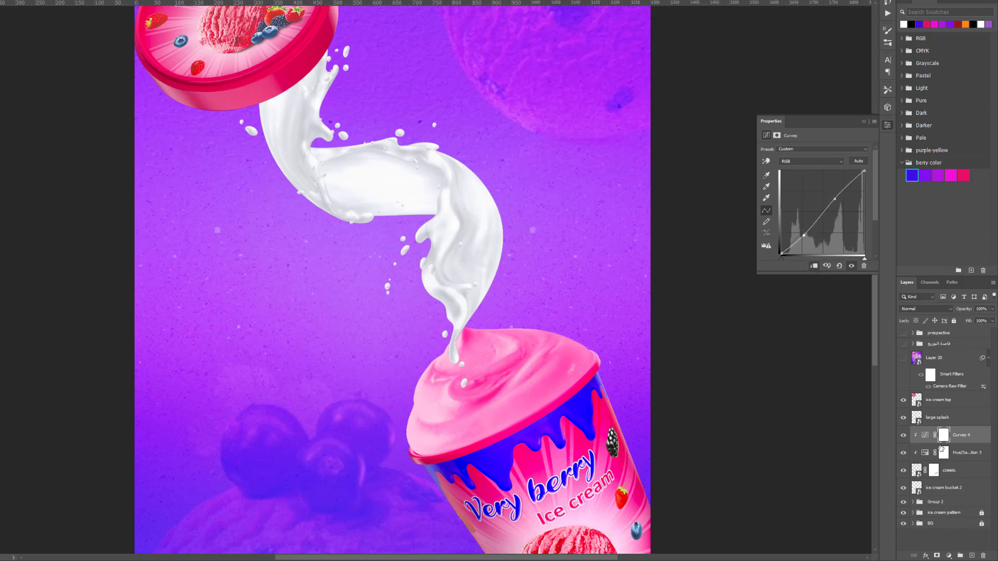
pyautogui.click(865, 121)
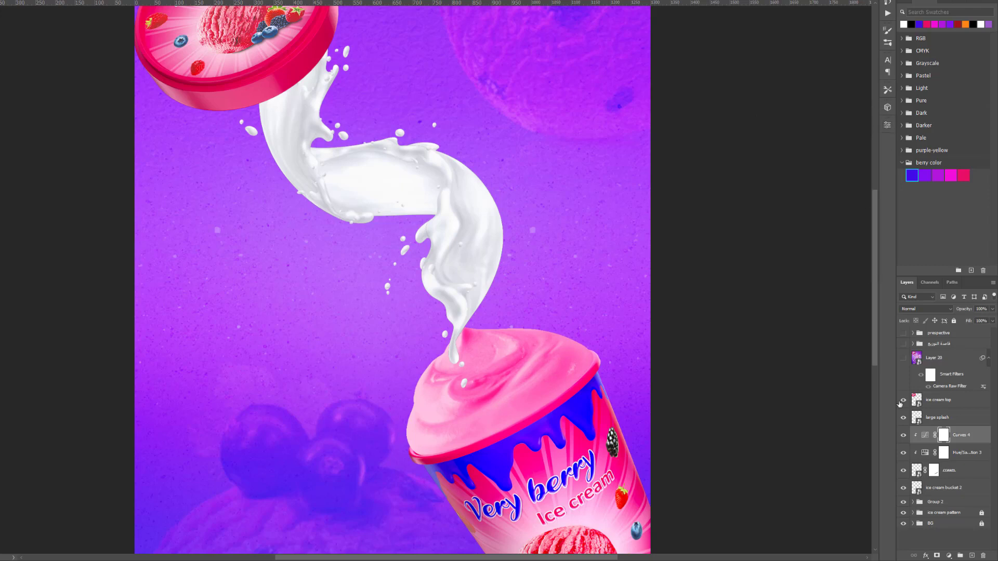
pyautogui.doubleClick(925, 453)
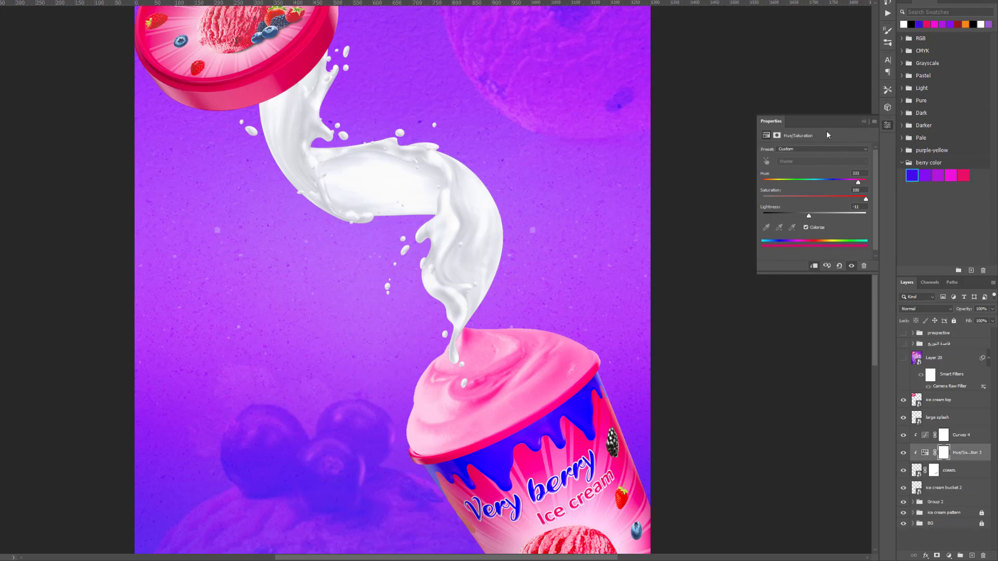
# - Set the cream's Curves 4 adjustment to Luminosity blend mode
pyautogui.click(865, 121)
pyautogui.click(974, 437)
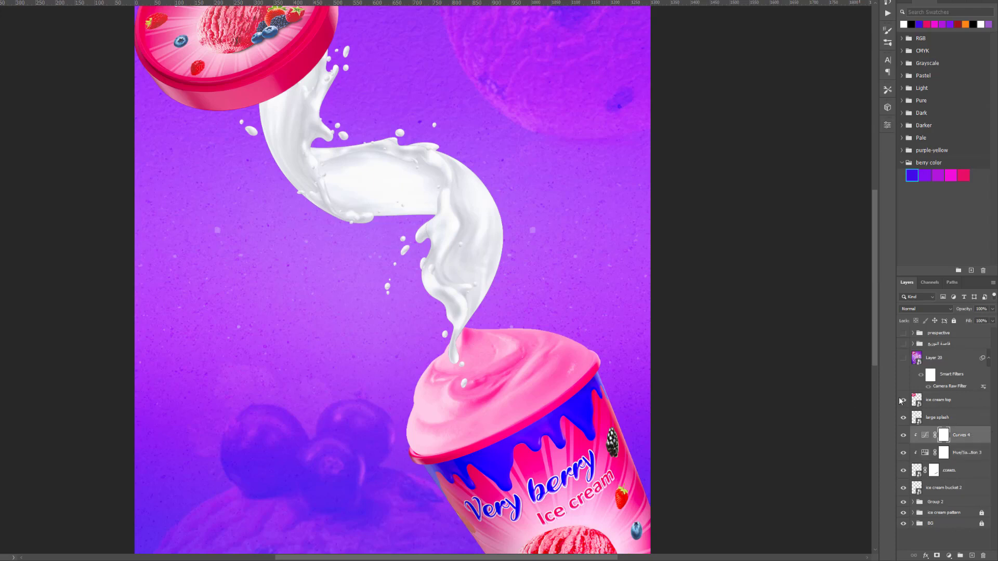
pyautogui.click(941, 309)
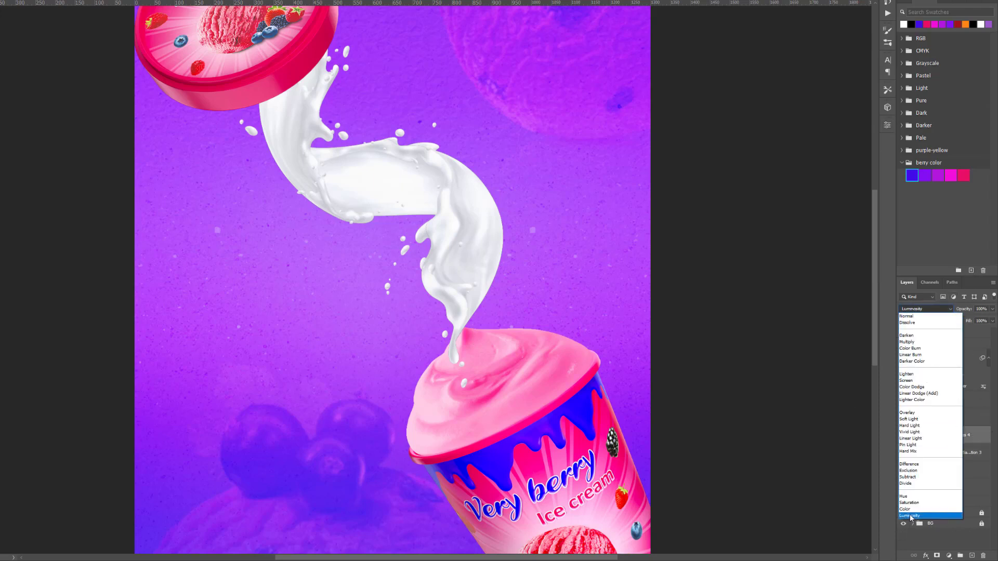
pyautogui.click(911, 516)
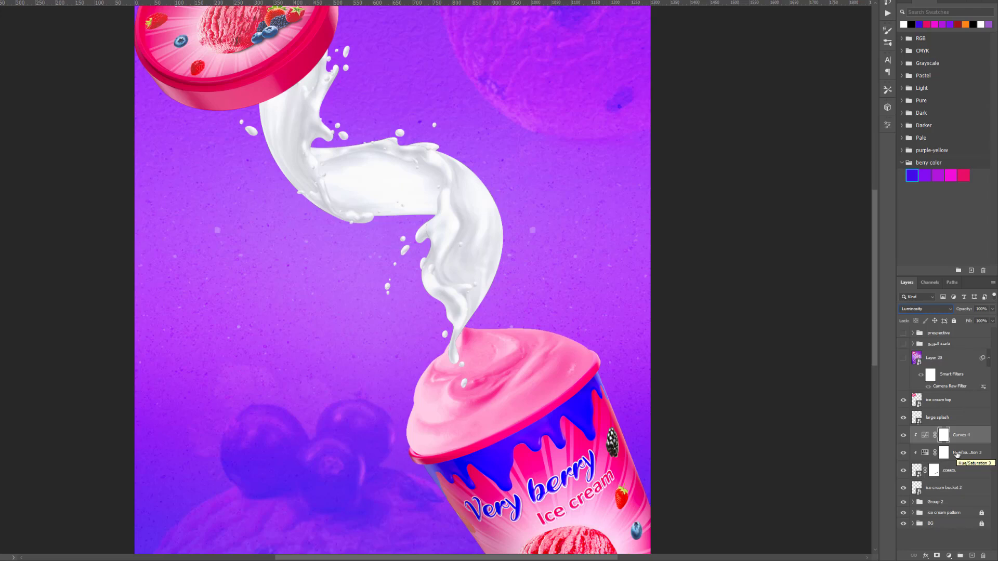
# - Keep Hue/Saturation 3 on Normal blending and check its settings
pyautogui.click(957, 454)
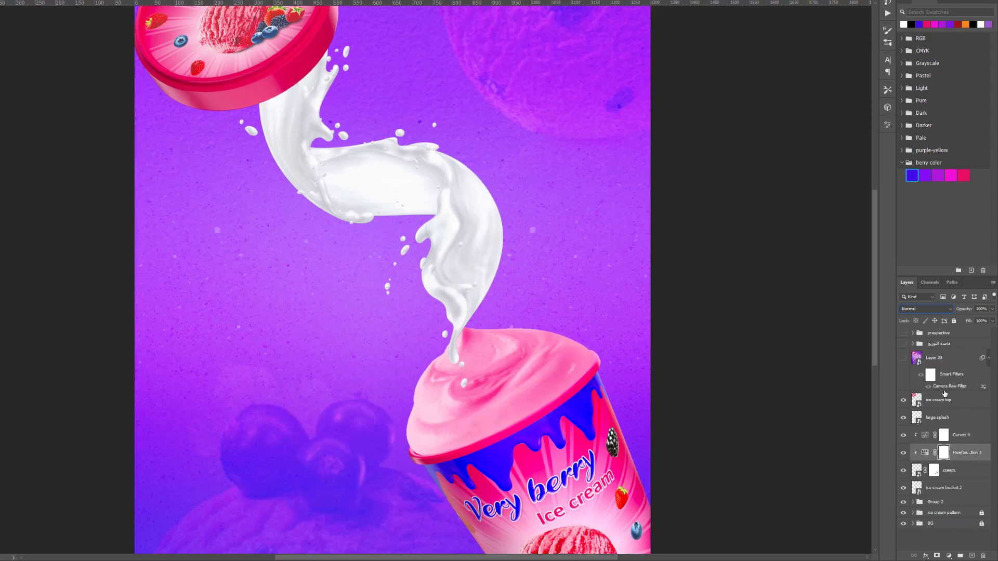
pyautogui.click(930, 309)
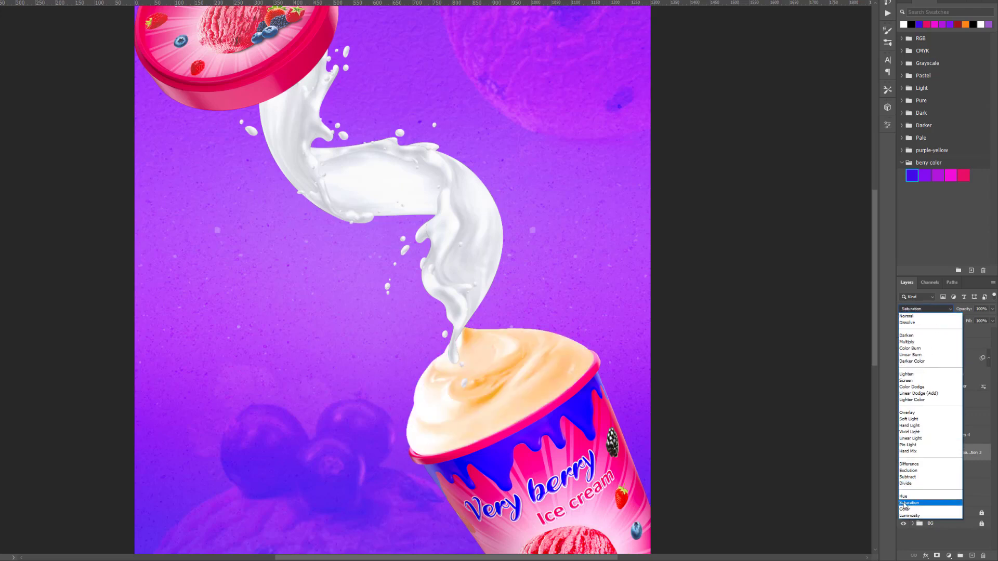
pyautogui.click(989, 461)
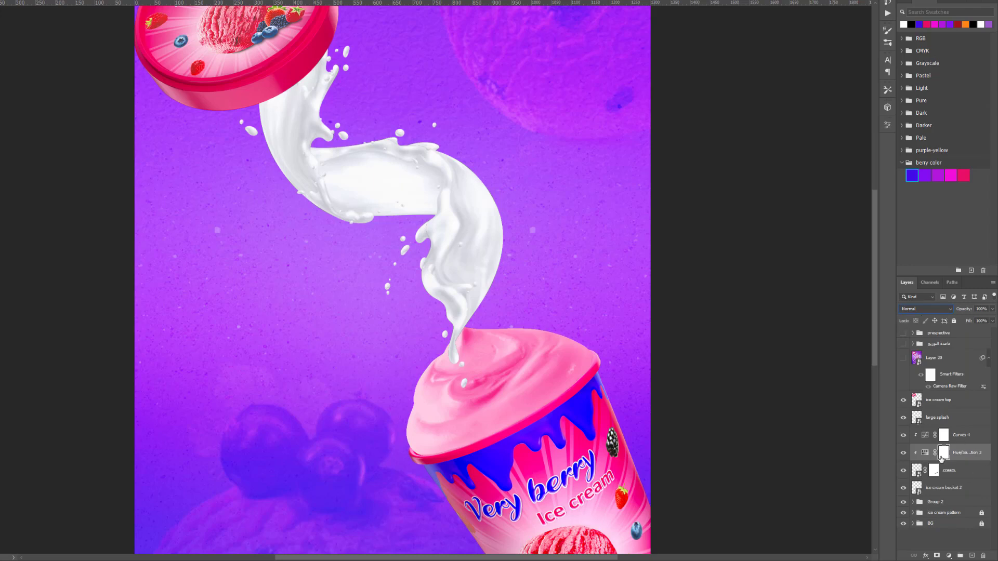
pyautogui.doubleClick(925, 453)
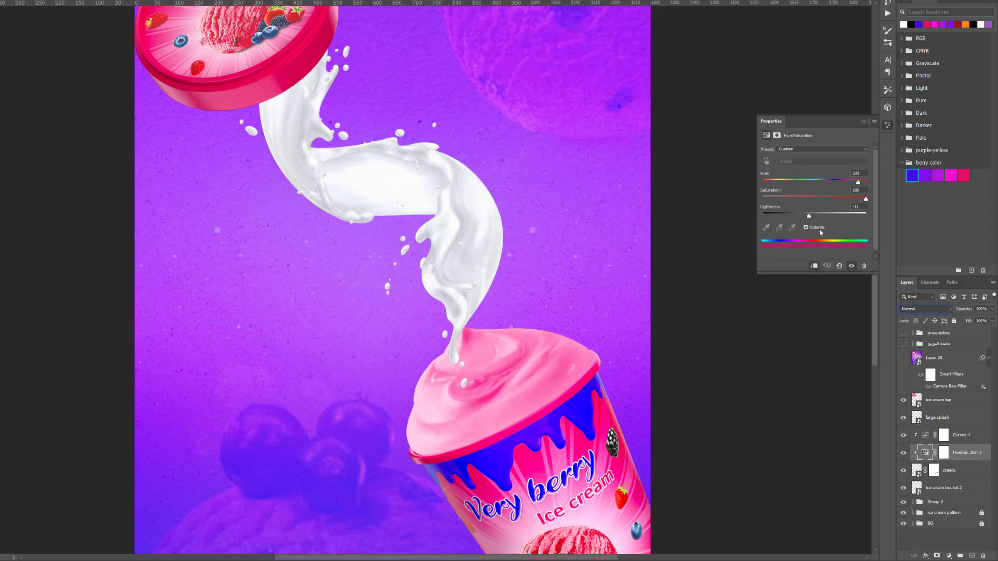
pyautogui.click(863, 122)
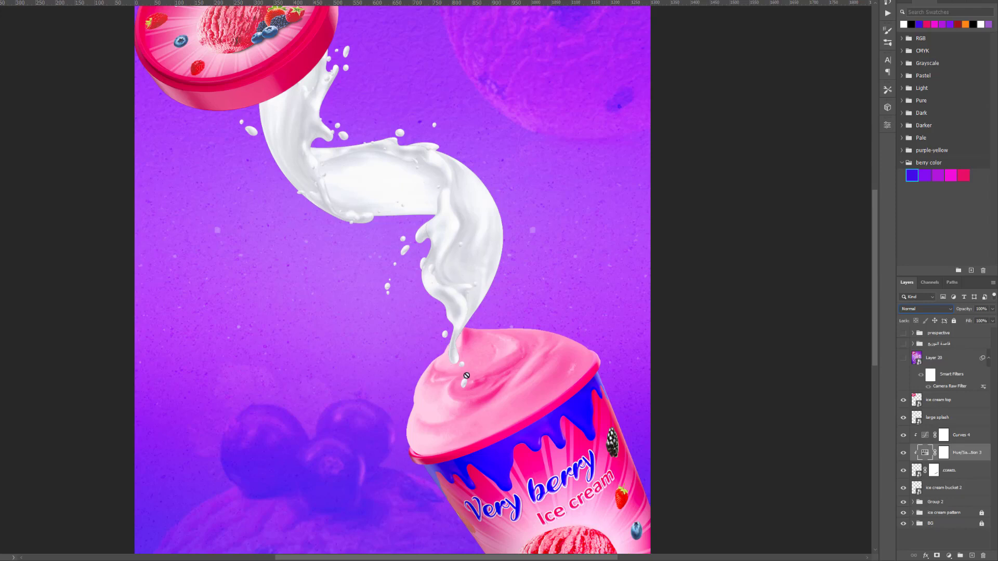
pyautogui.click(947, 422)
pyautogui.click(950, 556)
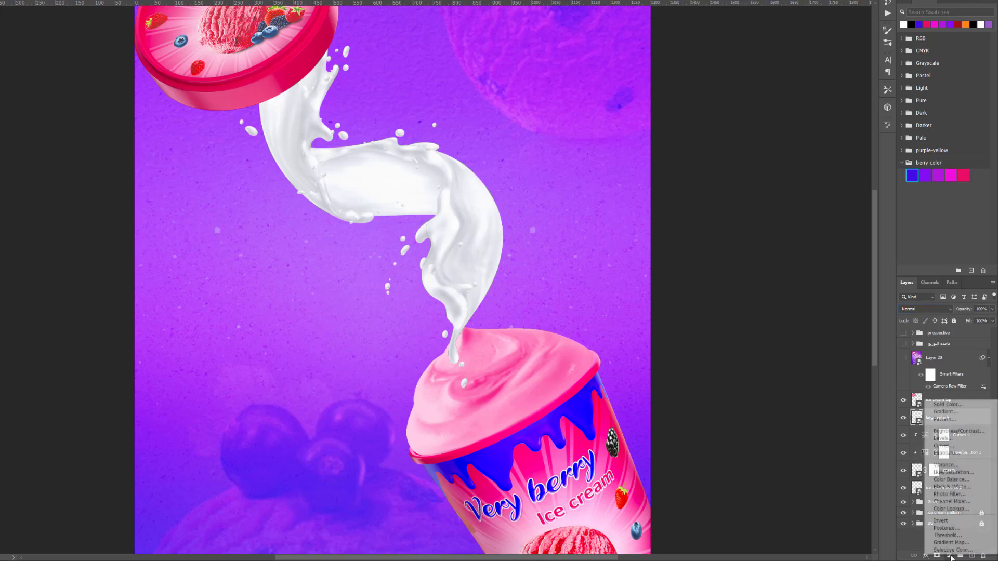
# - Clip a colorized Hue/Saturation to large splash: Hue 336, Saturation 100, Lightness about -12
pyautogui.click(955, 473)
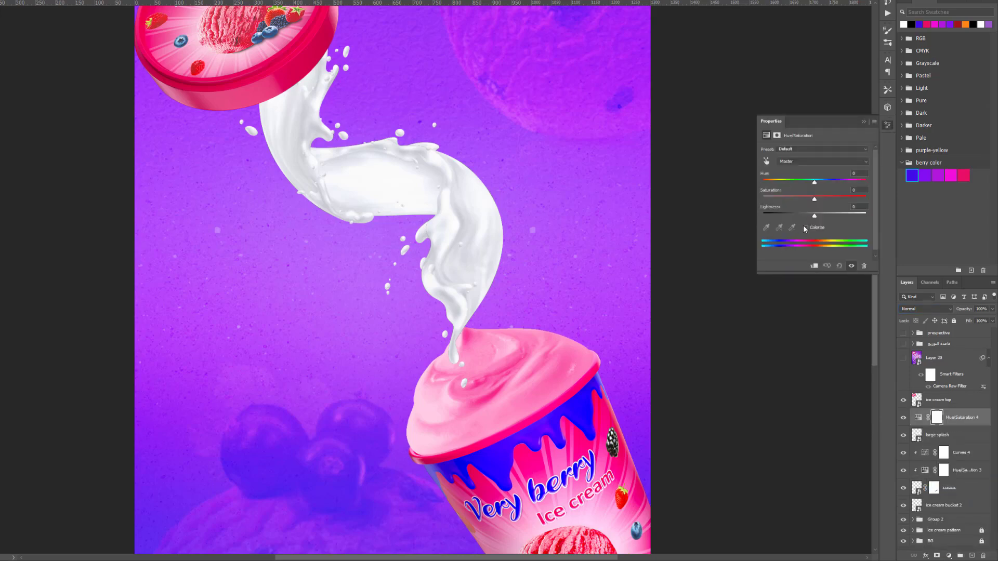
pyautogui.click(806, 228)
pyautogui.click(814, 266)
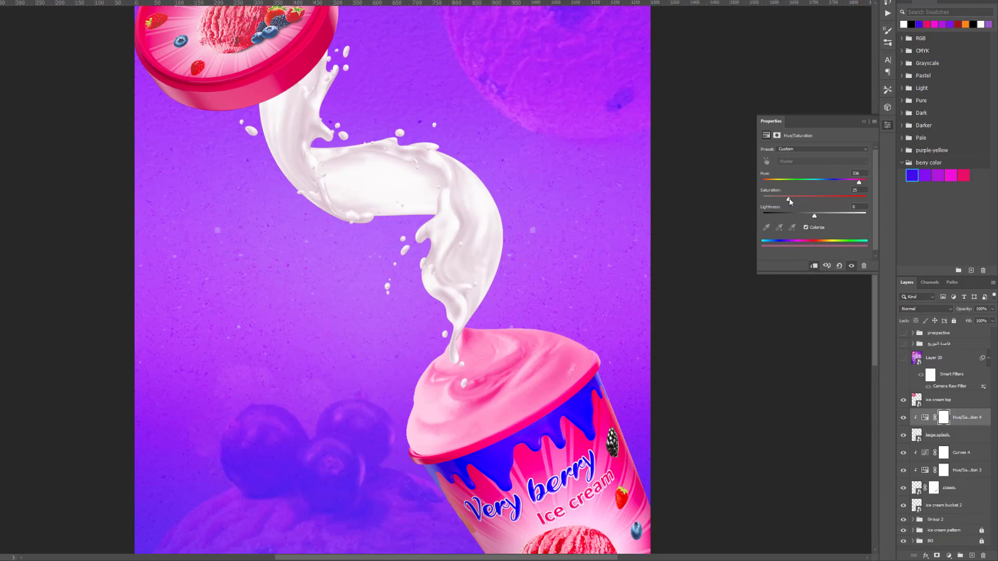
pyautogui.moveTo(789, 199); pyautogui.dragTo(867, 199)
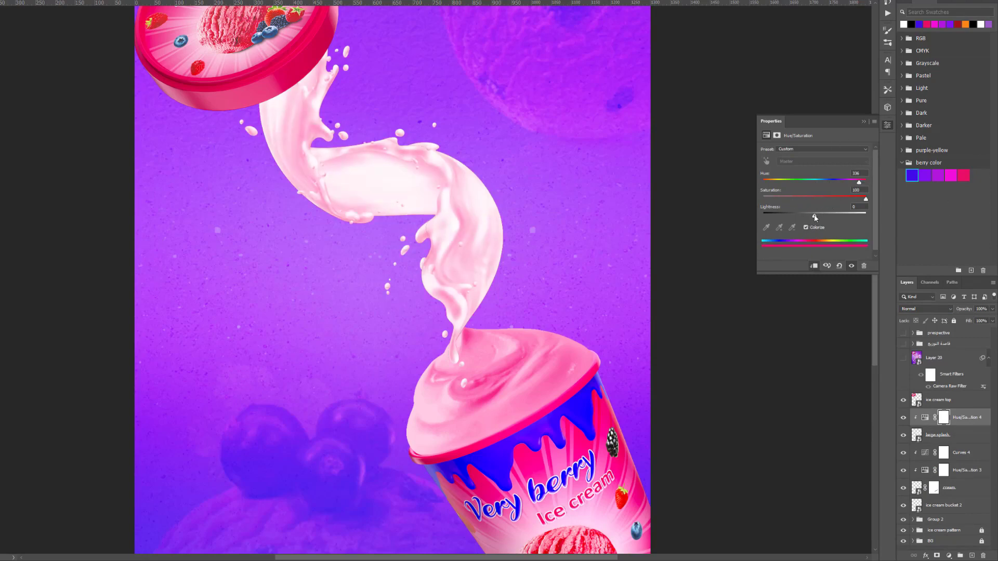
pyautogui.moveTo(815, 218); pyautogui.dragTo(809, 218)
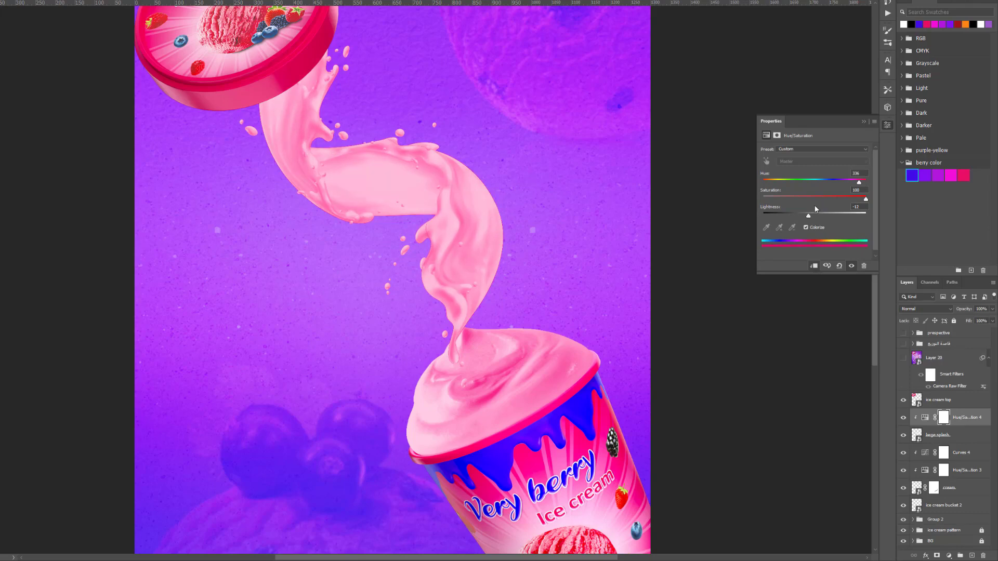
pyautogui.click(864, 123)
pyautogui.click(950, 555)
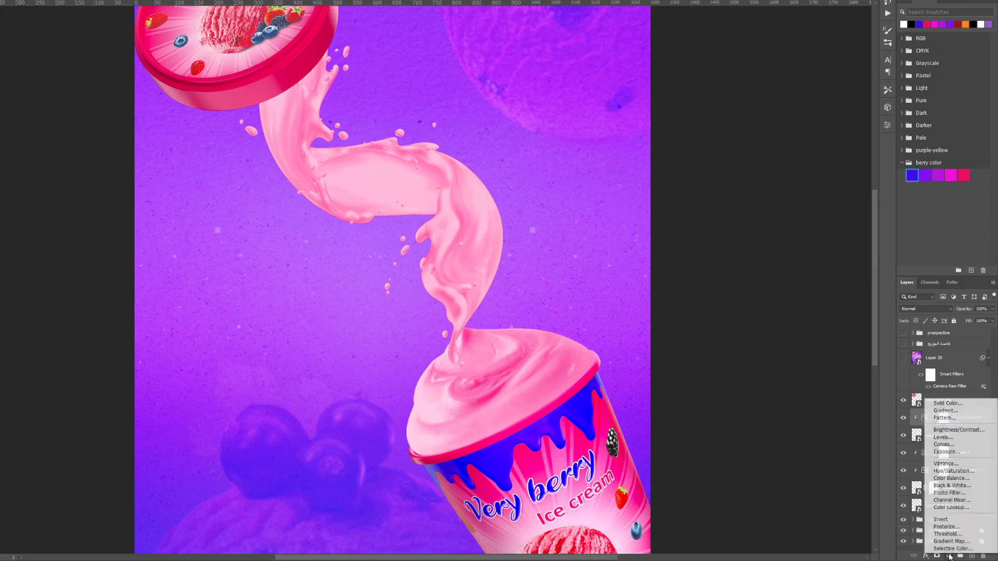
# - Clip a Curves adjustment to the pink splash and shape an S-curve for contrast
pyautogui.click(944, 446)
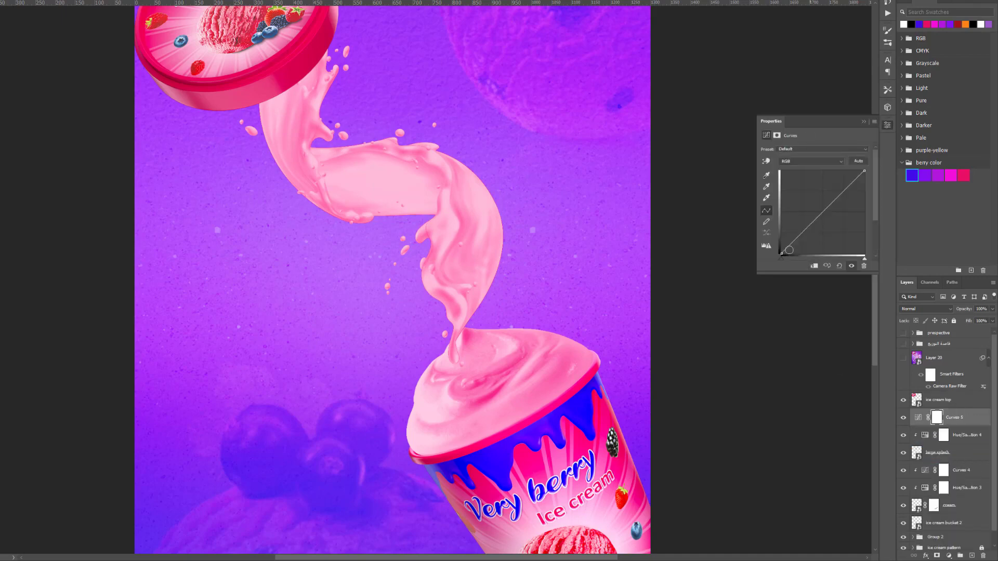
pyautogui.click(814, 266)
pyautogui.moveTo(799, 236); pyautogui.dragTo(834, 200)
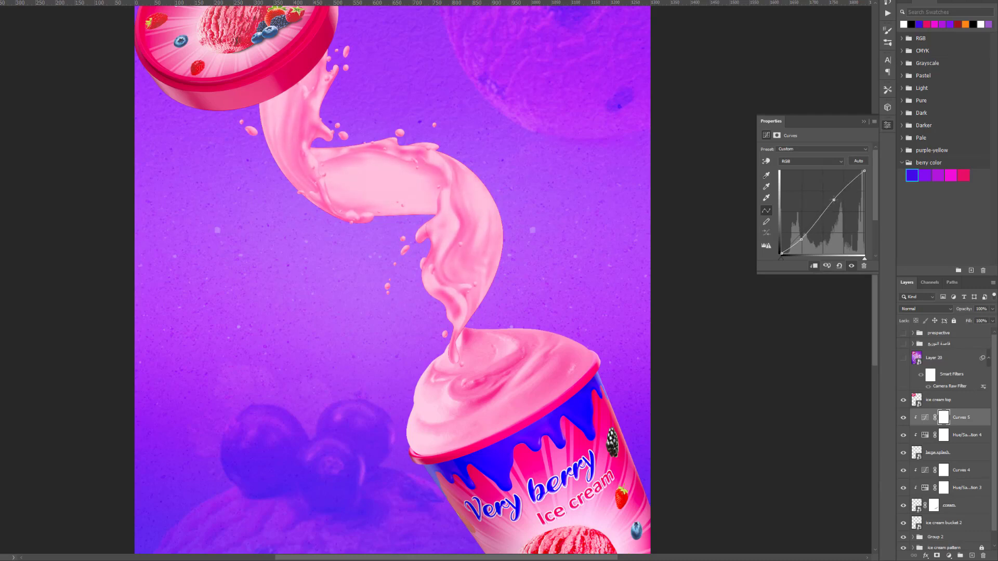
pyautogui.moveTo(800, 241); pyautogui.dragTo(803, 238)
# - Lower the splash's Hue/Saturation 4 lightness from -12 to -17, then reselect large splash
pyautogui.click(864, 122)
pyautogui.scroll(-1, 423, 252)
pyautogui.scroll(-1, 424, 253)
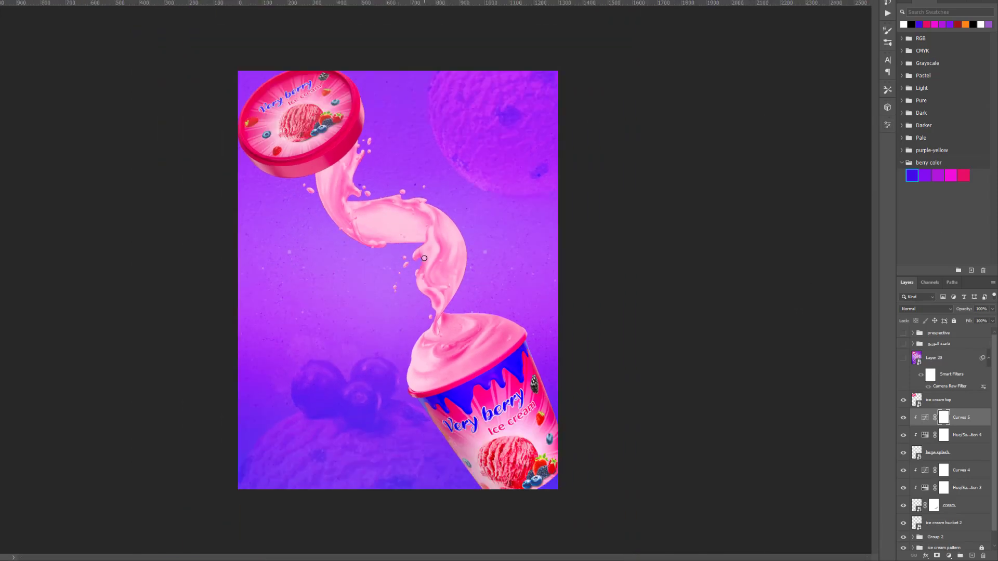
pyautogui.scroll(1, 423, 254)
pyautogui.scroll(2, 424, 258)
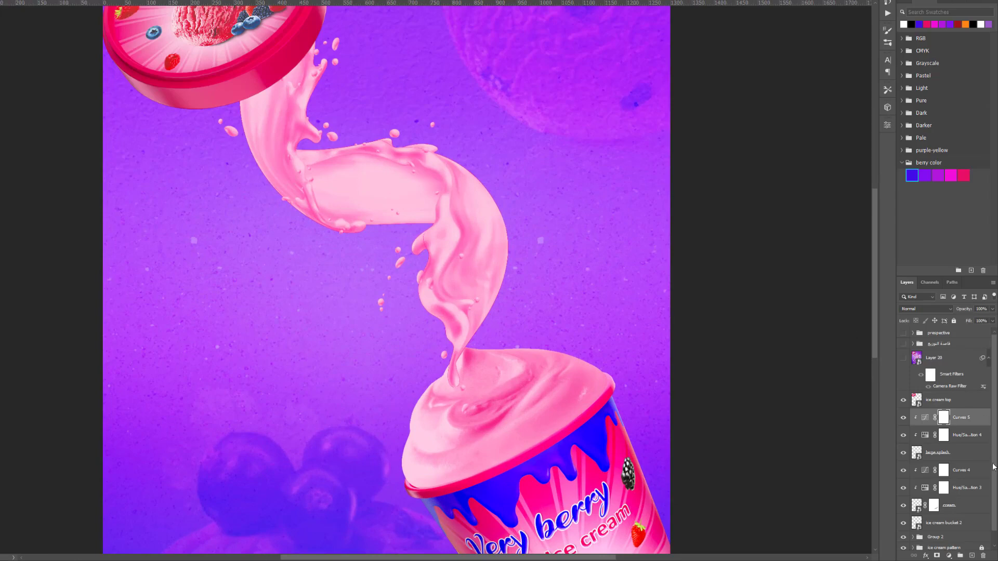
pyautogui.doubleClick(925, 438)
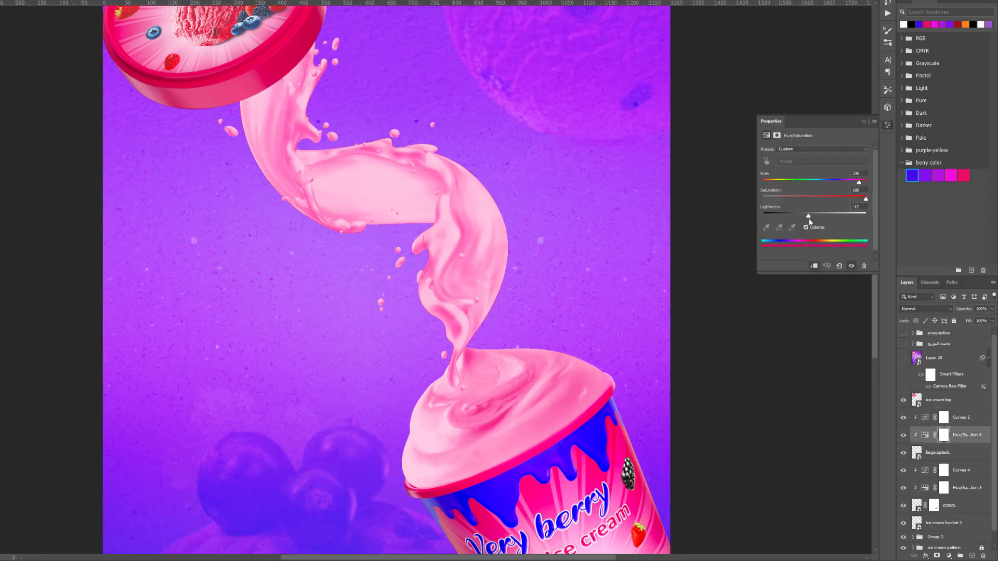
pyautogui.moveTo(809, 219); pyautogui.dragTo(808, 220)
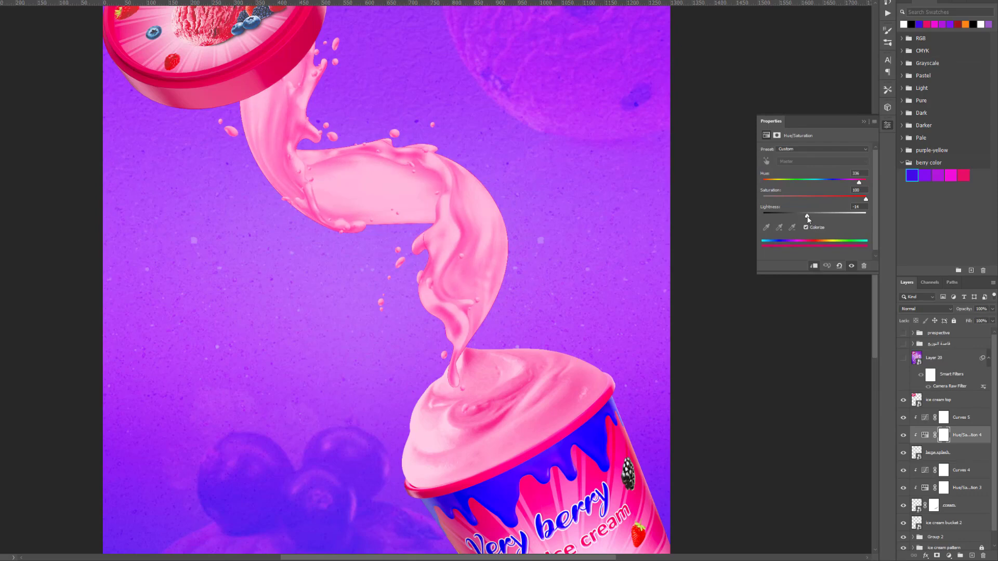
pyautogui.click(863, 121)
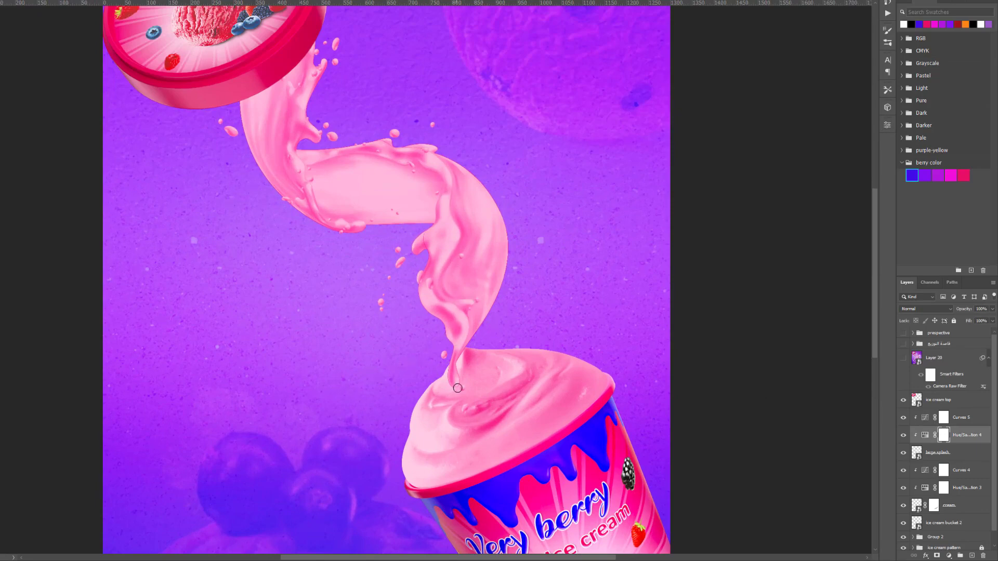
pyautogui.click(937, 453)
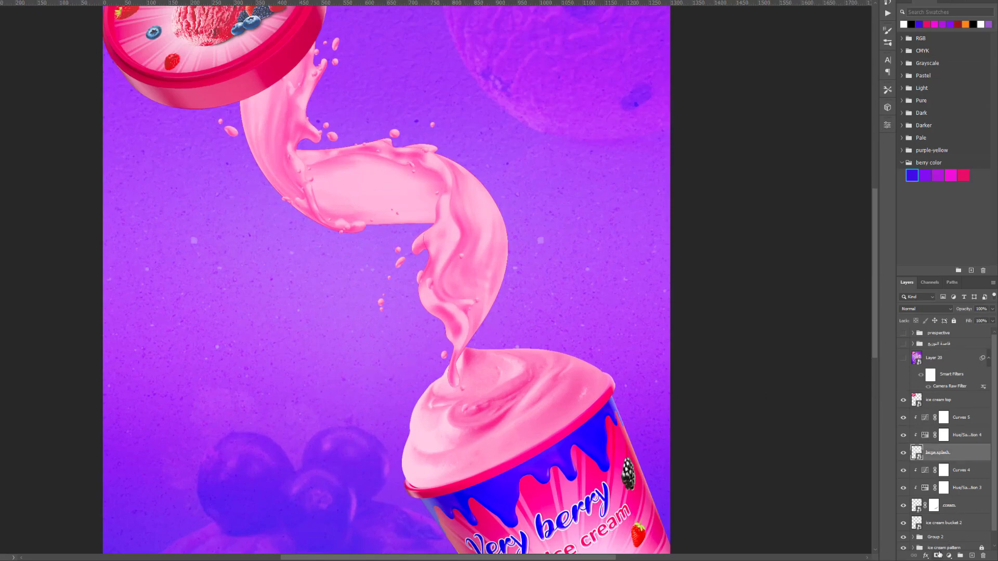
# - Add a layer mask to large splash and paint over the drip neck to blend it
pyautogui.click(937, 555)
pyautogui.scroll(3, 486, 407)
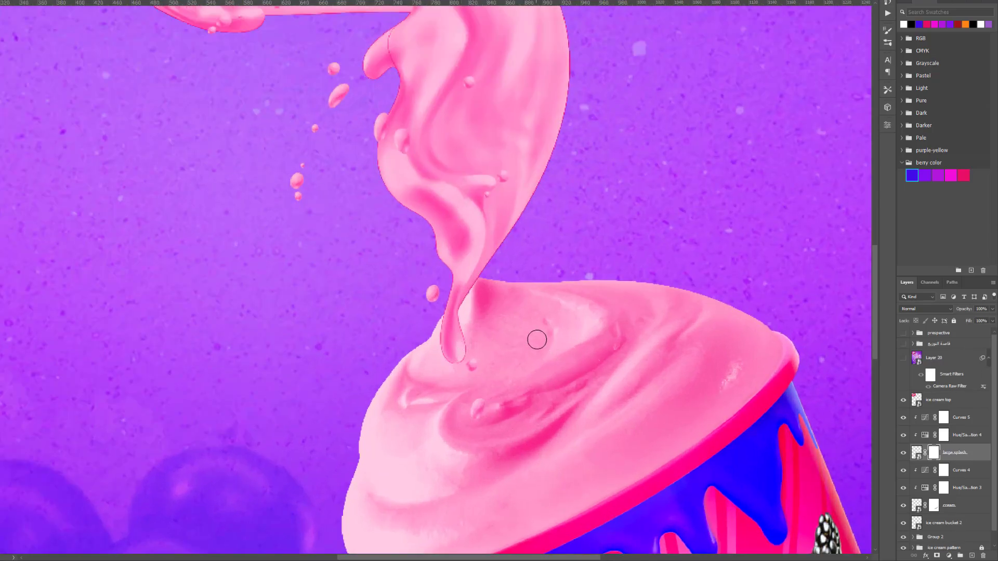
pyautogui.moveTo(451, 338); pyautogui.dragTo(451, 338)
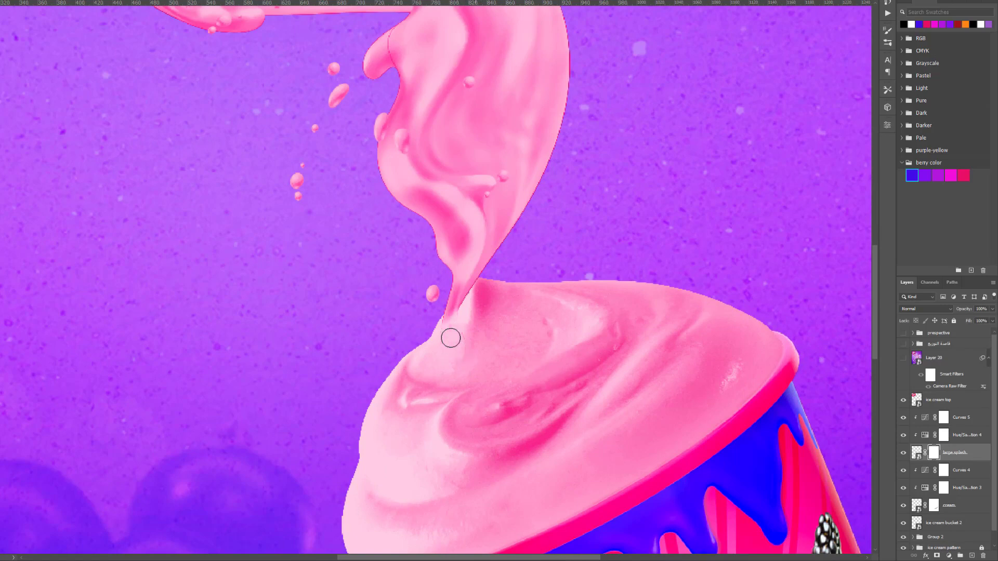
pyautogui.moveTo(451, 338)
pyautogui.mouseDown()
pyautogui.moveTo(459, 305)
pyautogui.moveTo(462, 315)
pyautogui.moveTo(482, 290)
pyautogui.moveTo(486, 245)
pyautogui.moveTo(472, 263)
pyautogui.moveTo(482, 288)
pyautogui.mouseUp()
pyautogui.press('x')
pyautogui.press('x')
# - Move the splash 9 px down and touch up the mask along the neck edges
pyautogui.press('v')
pyautogui.moveTo(459, 211); pyautogui.dragTo(459, 229)
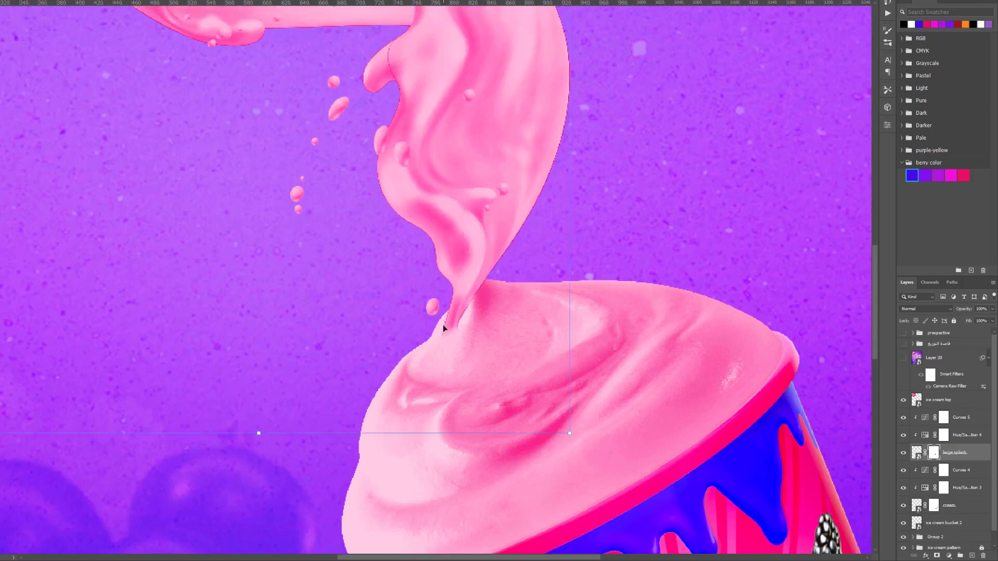
pyautogui.press('b')
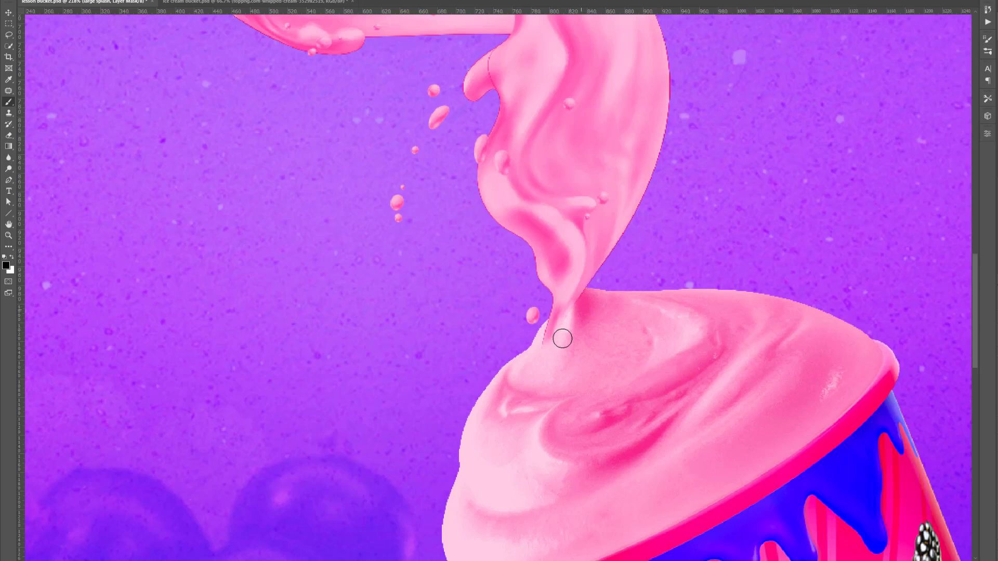
pyautogui.moveTo(563, 338); pyautogui.dragTo(582, 314)
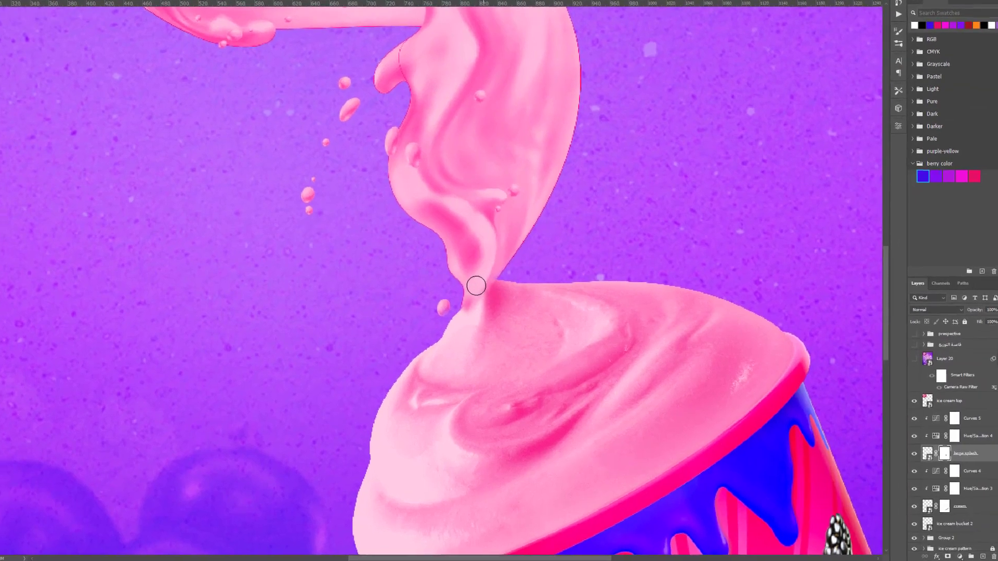
pyautogui.moveTo(457, 304)
pyautogui.mouseDown()
pyautogui.moveTo(466, 294)
pyautogui.moveTo(467, 326)
pyautogui.mouseUp()
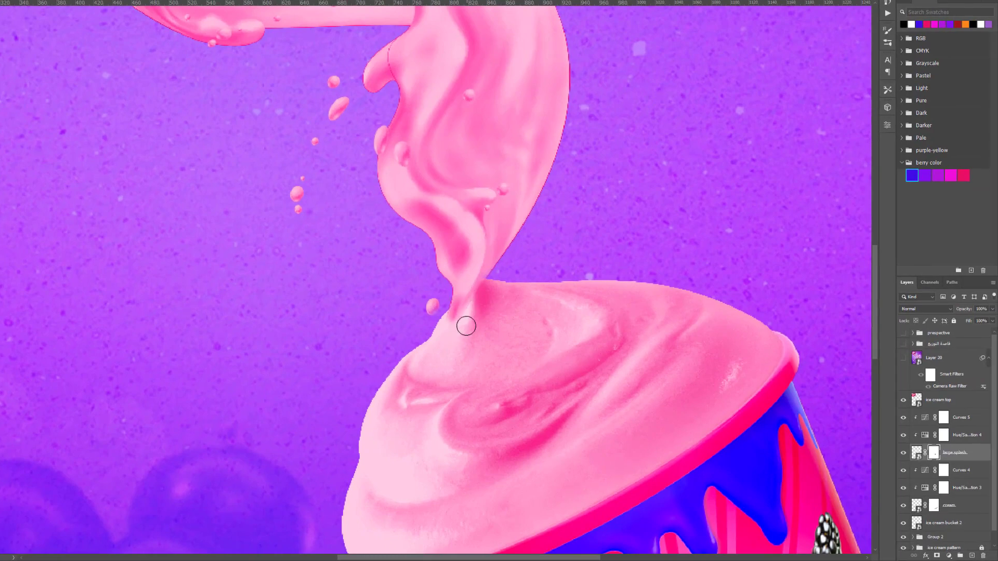
pyautogui.click(488, 249)
pyautogui.press('x')
pyautogui.click(484, 296)
pyautogui.scroll(2, 507, 299)
# - Pick a 23 px Soft Round brush and paint the splash mask at the left edge and neck
pyautogui.scroll(2, 515, 296)
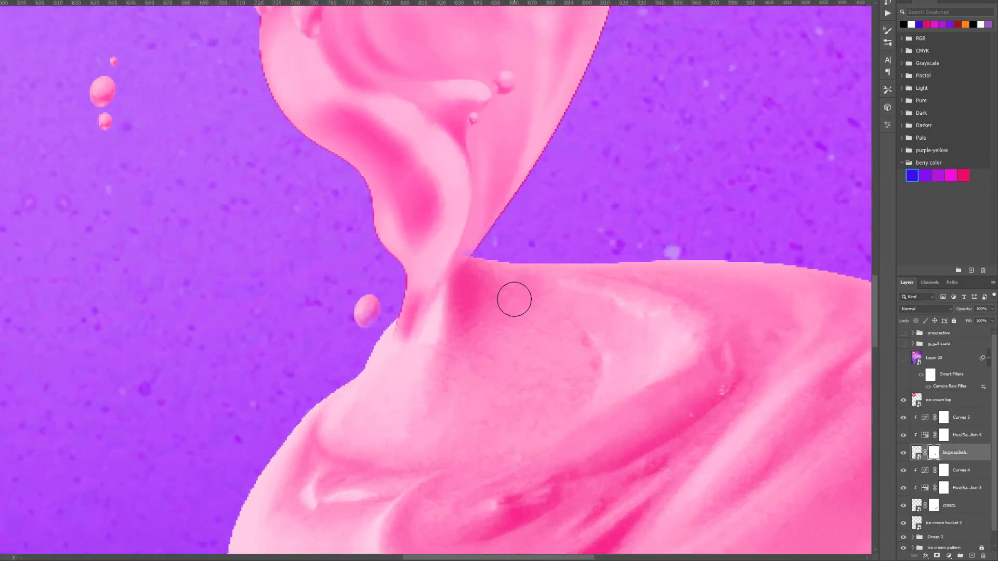
pyautogui.scroll(2, 515, 296)
pyautogui.rightClick(517, 294)
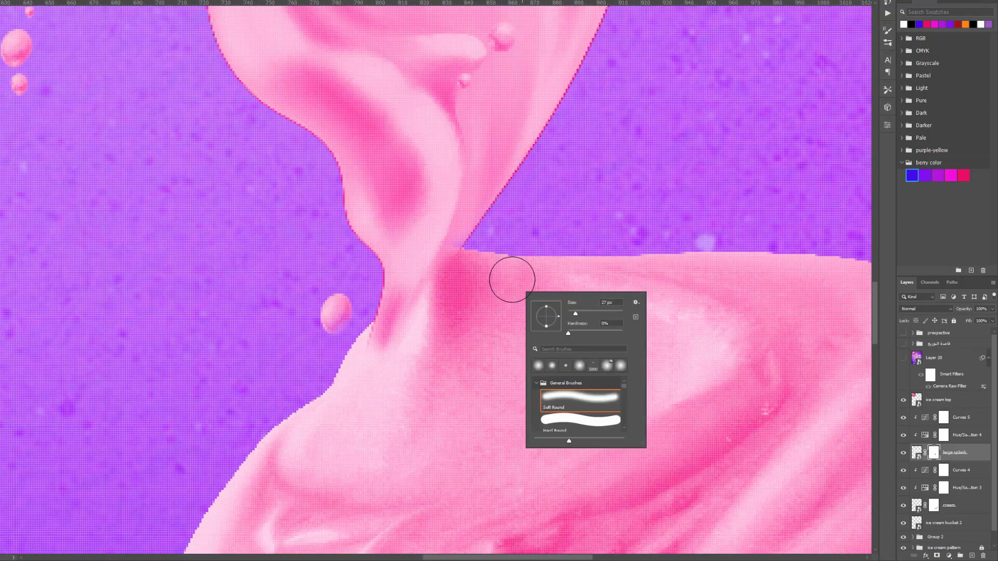
pyautogui.moveTo(512, 285); pyautogui.dragTo(490, 283)
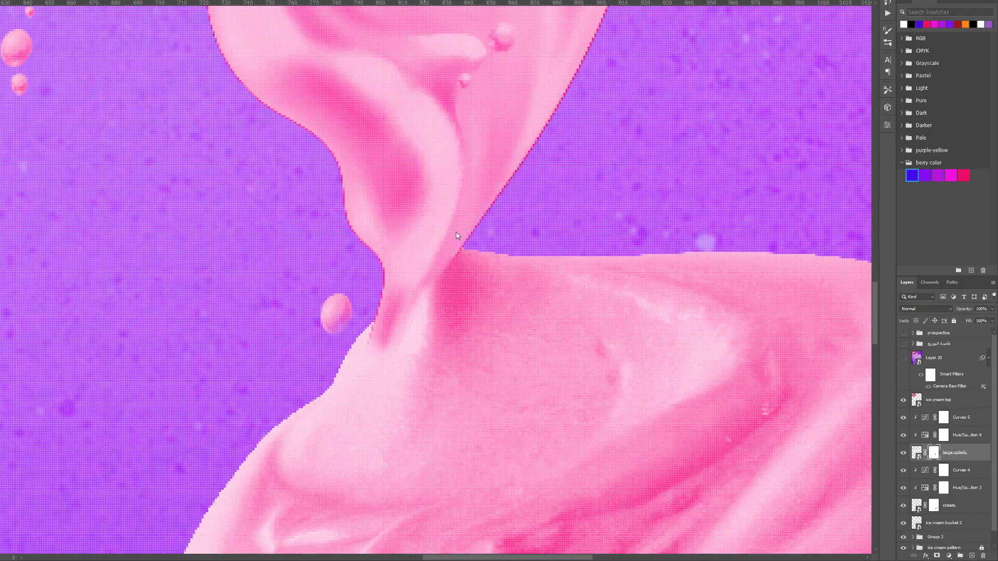
pyautogui.press('x')
pyautogui.moveTo(389, 347)
pyautogui.mouseDown()
pyautogui.moveTo(379, 349)
pyautogui.moveTo(376, 332)
pyautogui.mouseUp()
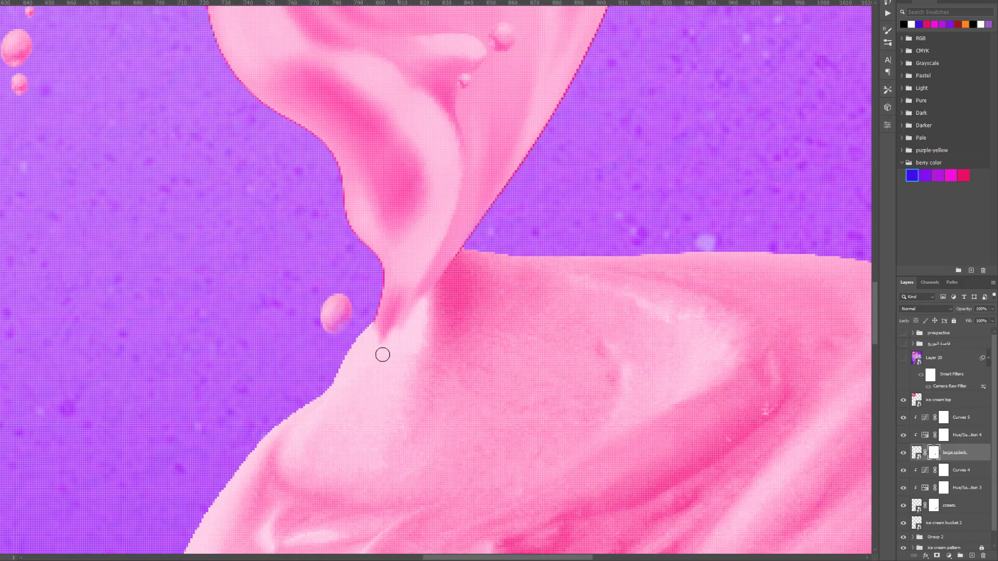
pyautogui.moveTo(412, 281); pyautogui.dragTo(381, 338)
# - Swap mask colours to restore pink over the neck's purple streak and reveal more splash
pyautogui.press('x')
pyautogui.moveTo(420, 269); pyautogui.dragTo(382, 333)
pyautogui.press('x')
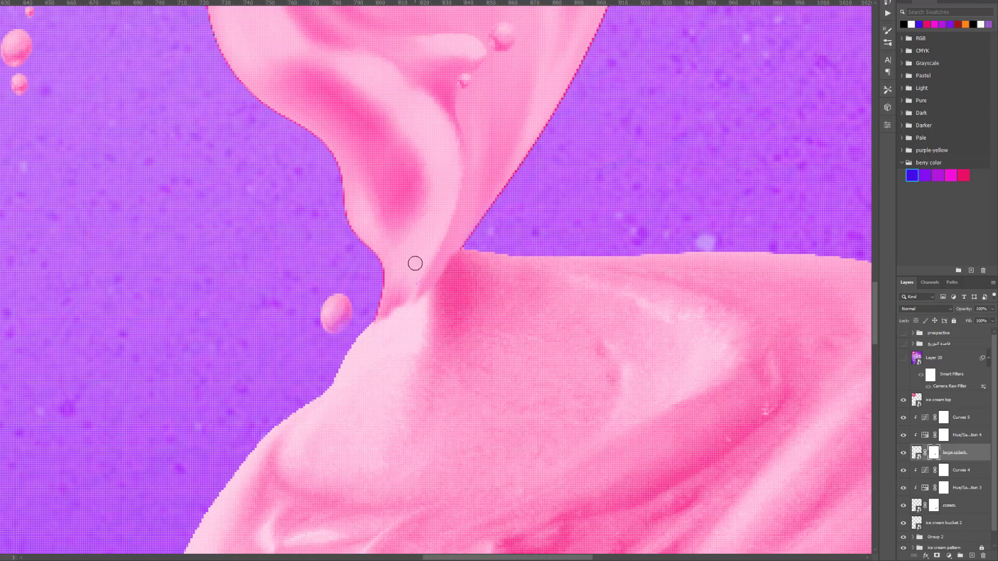
pyautogui.press('x')
pyautogui.moveTo(403, 289); pyautogui.dragTo(388, 329)
pyautogui.moveTo(379, 332)
pyautogui.mouseDown()
pyautogui.moveTo(405, 301)
pyautogui.moveTo(372, 334)
pyautogui.mouseUp()
pyautogui.press('x')
# - Touch up the mask along the neck's lower left edge so it blends into the cream
pyautogui.scroll(-2, 364, 335)
pyautogui.scroll(-2, 364, 341)
pyautogui.scroll(-2, 363, 342)
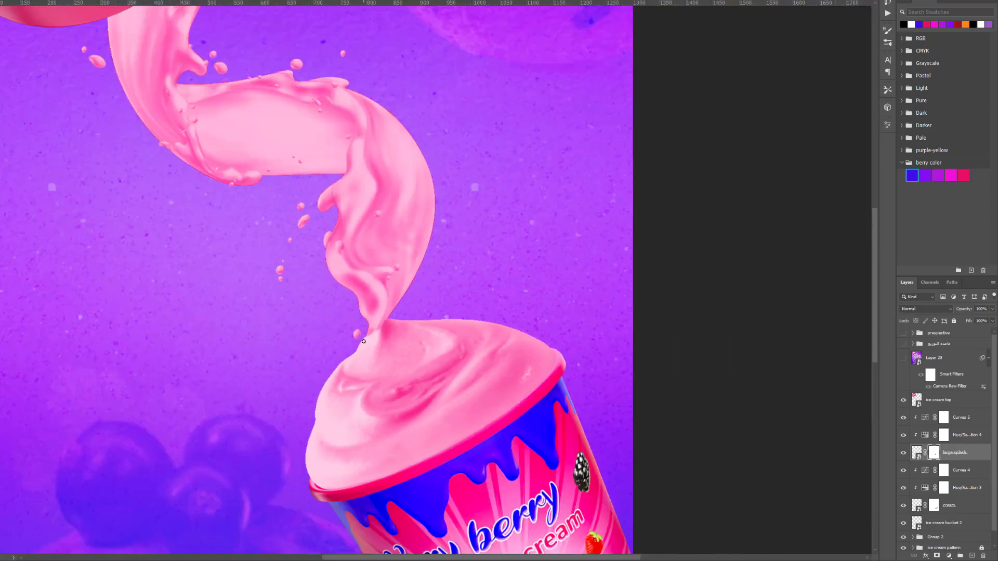
pyautogui.scroll(-2, 380, 355)
pyautogui.scroll(3, 377, 348)
pyautogui.scroll(2, 375, 341)
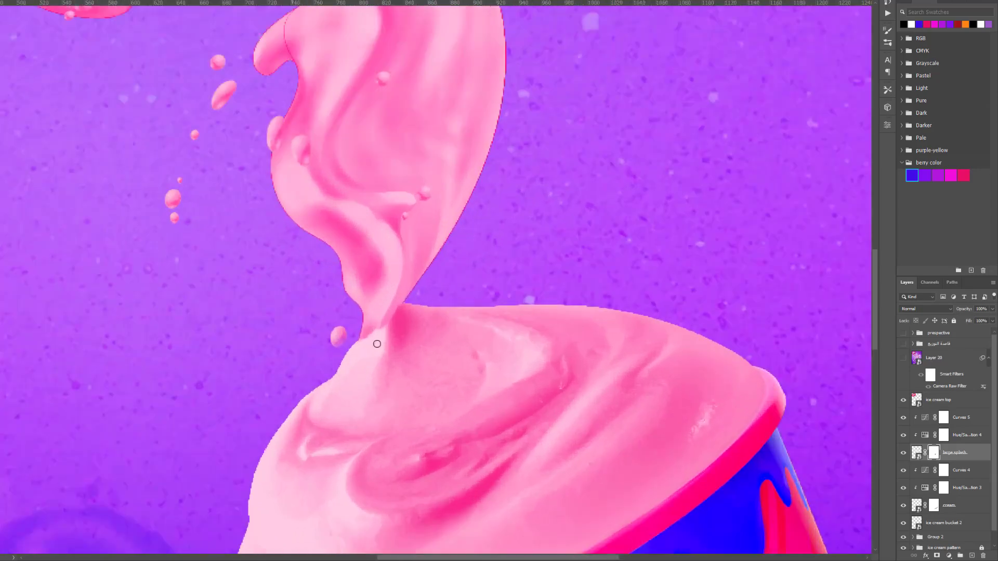
pyautogui.scroll(2, 380, 346)
pyautogui.scroll(1, 380, 346)
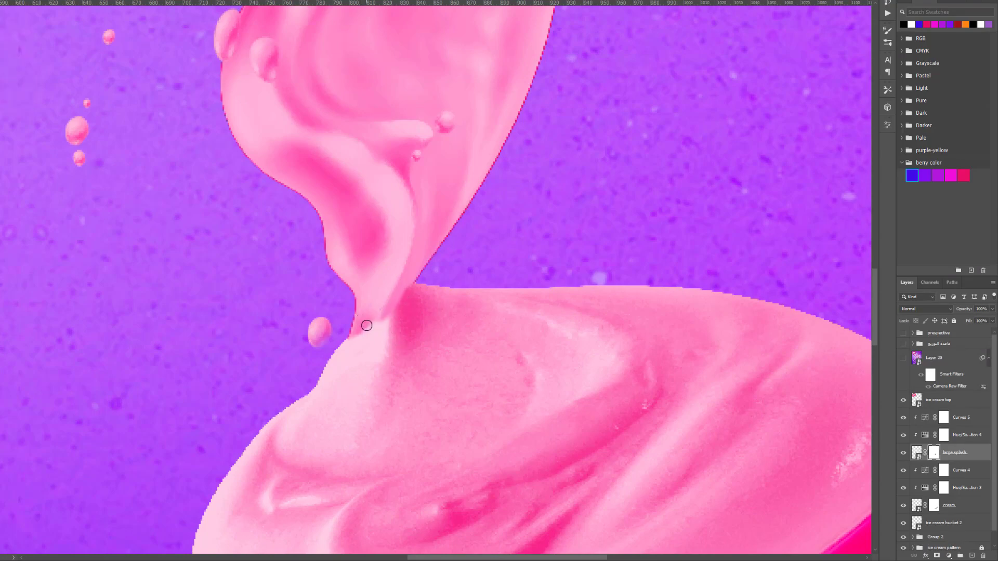
pyautogui.moveTo(366, 326); pyautogui.dragTo(366, 322)
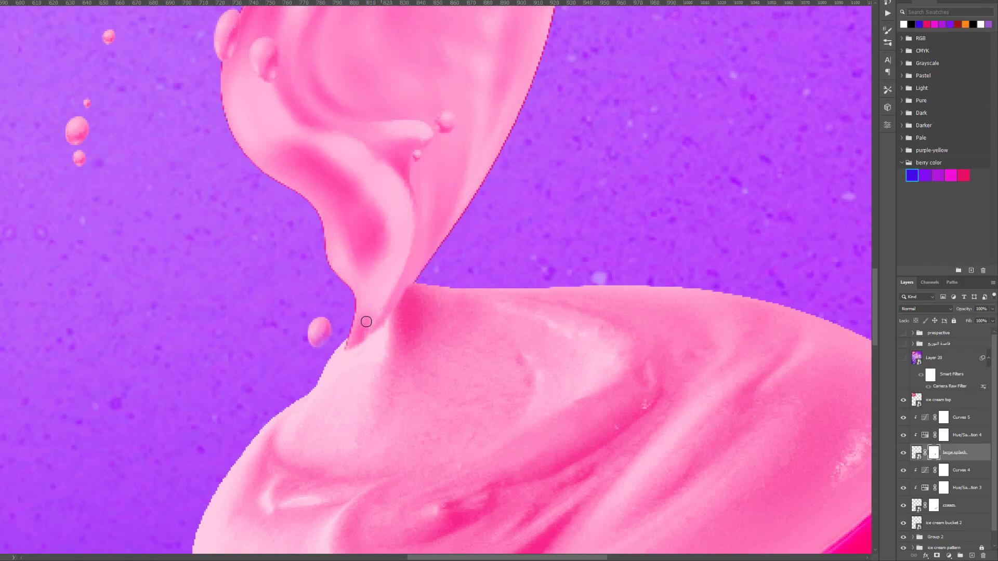
pyautogui.moveTo(368, 329); pyautogui.dragTo(384, 331)
# - Add a new clipped Layer 21 and move it just below ice cream top
pyautogui.scroll(-2, 255, 499)
pyautogui.scroll(-2, 276, 486)
pyautogui.scroll(-2, 299, 471)
pyautogui.scroll(-1, 312, 460)
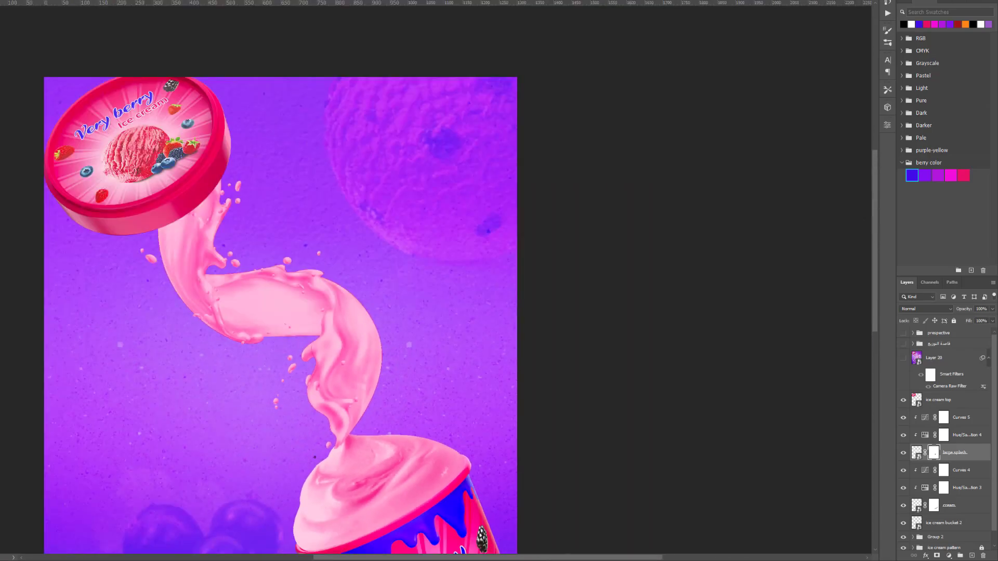
pyautogui.scroll(2, 343, 441)
pyautogui.scroll(2, 341, 445)
pyautogui.scroll(2, 338, 447)
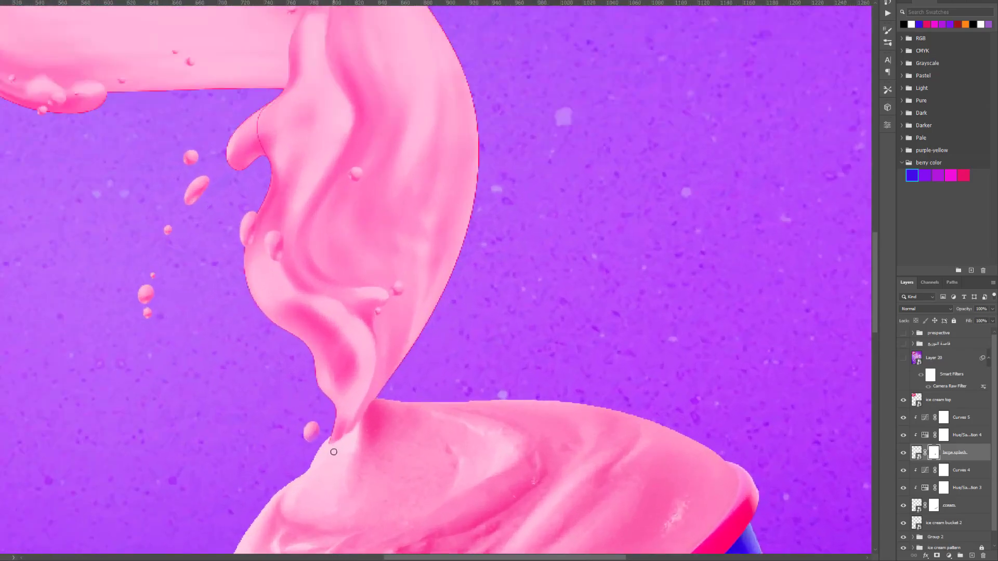
pyautogui.scroll(2, 335, 450)
pyautogui.scroll(1, 334, 453)
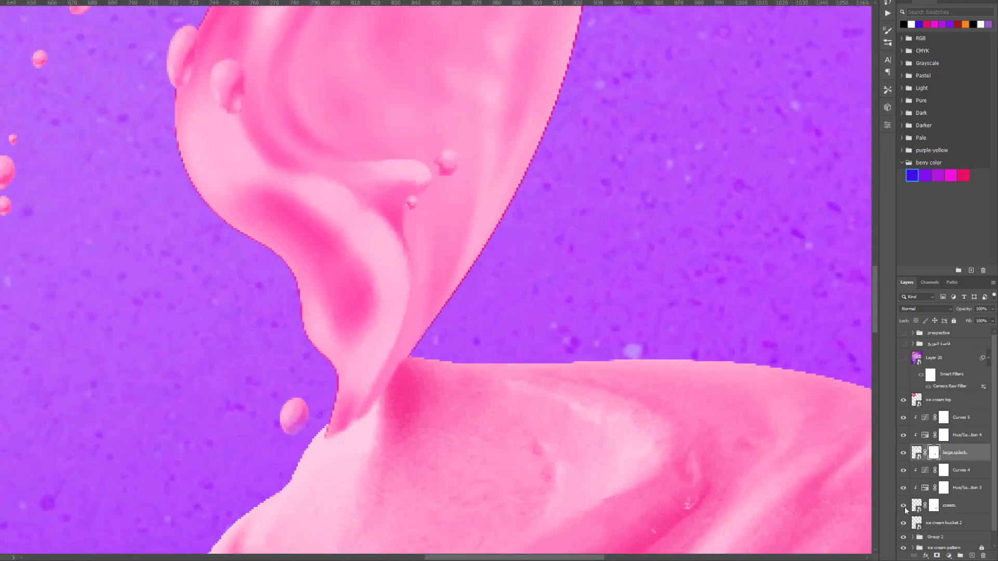
pyautogui.click(973, 557)
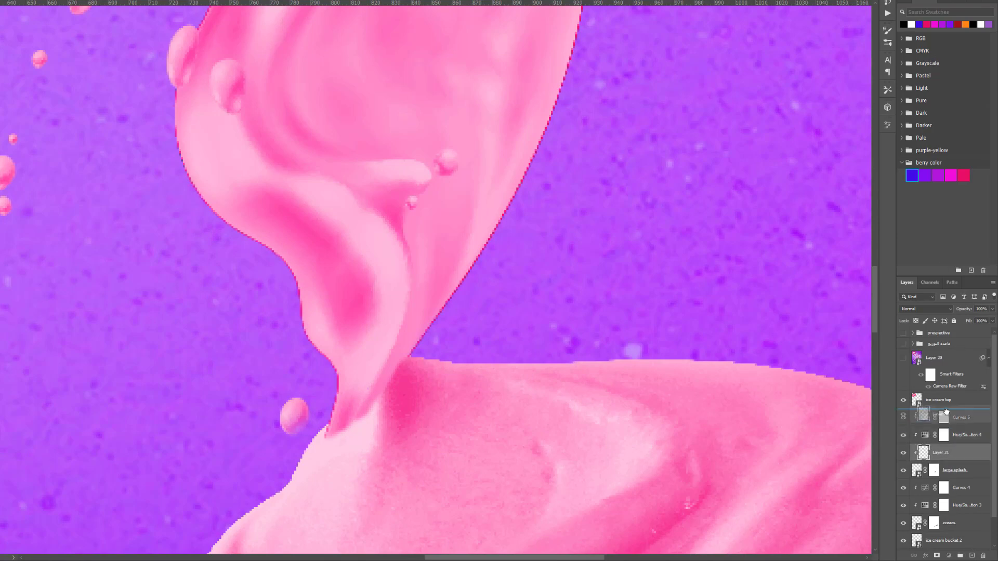
pyautogui.moveTo(945, 454); pyautogui.dragTo(947, 412)
# - Release Layer 21's clipping mask so it is no longer clipped to the layer below
pyautogui.rightClick(920, 419)
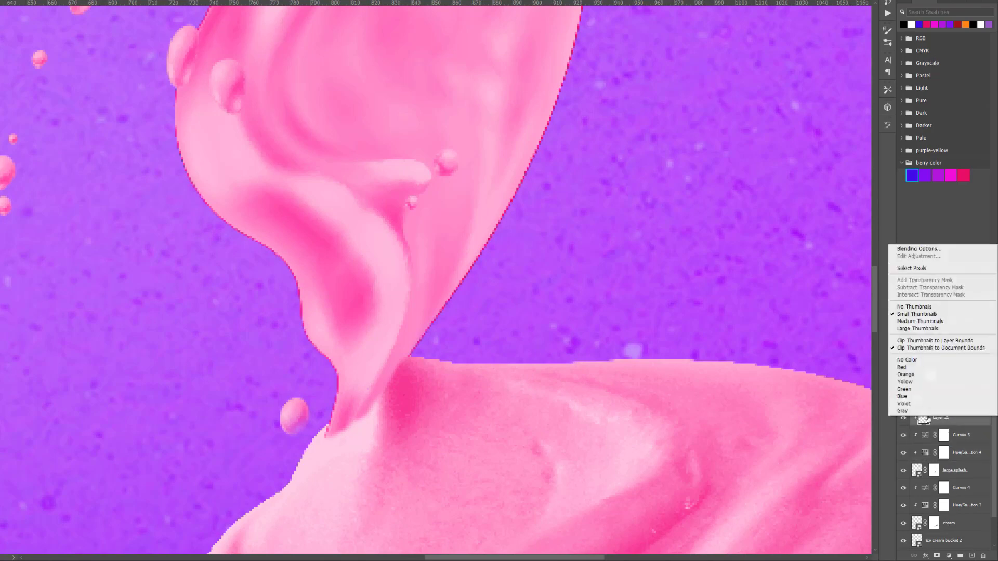
pyautogui.click(951, 420)
pyautogui.rightClick(951, 420)
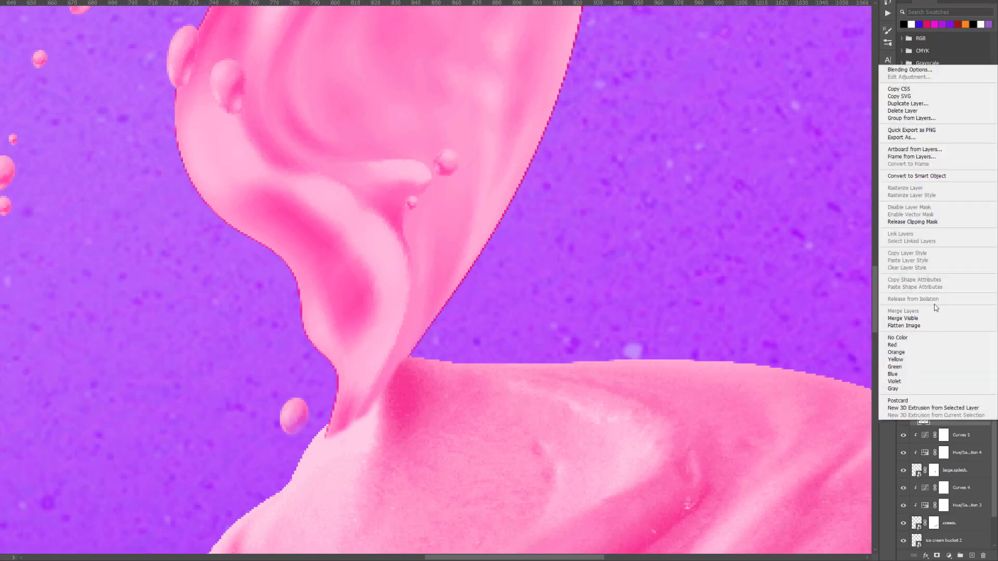
pyautogui.click(930, 221)
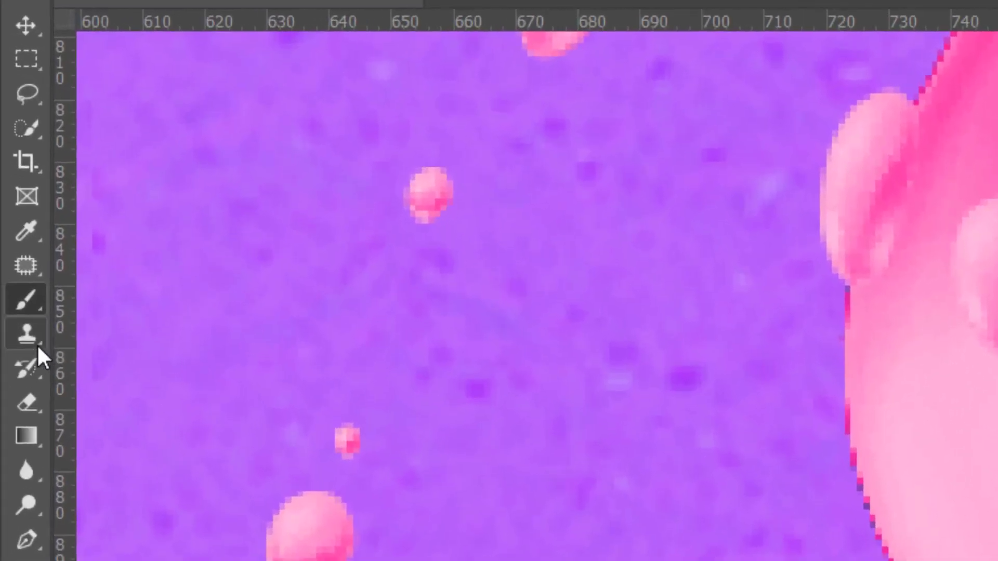
# - Switch to the Clone Stamp in pixel mode, undo a too-light patch, and shrink the brush
pyautogui.click(35, 340)
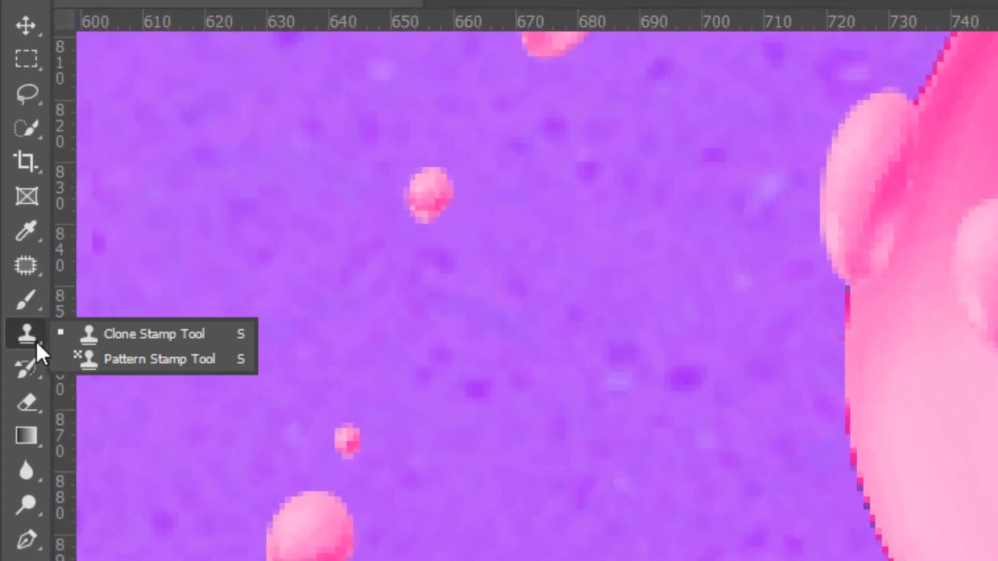
pyautogui.click(186, 335)
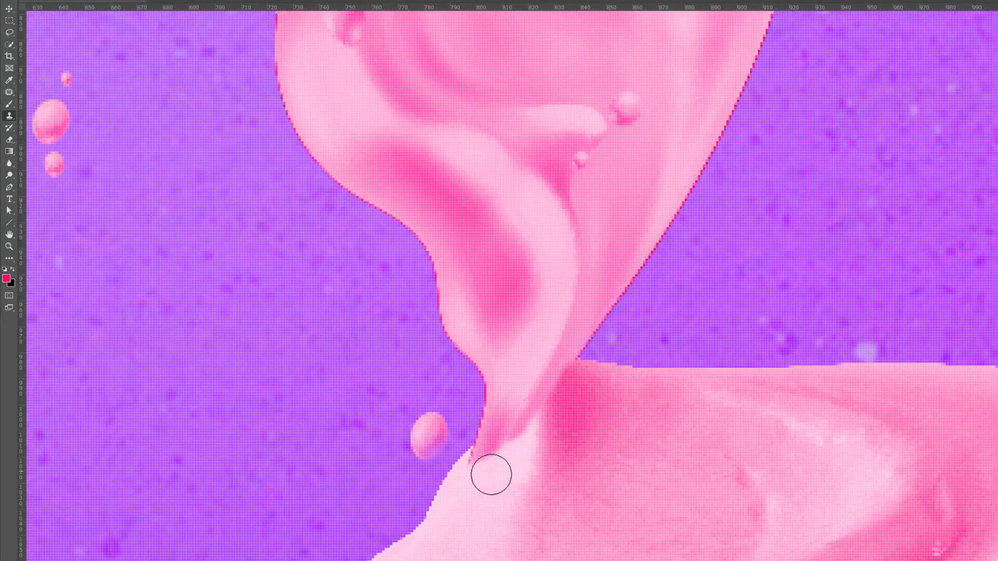
pyautogui.scroll(-1, 524, 485)
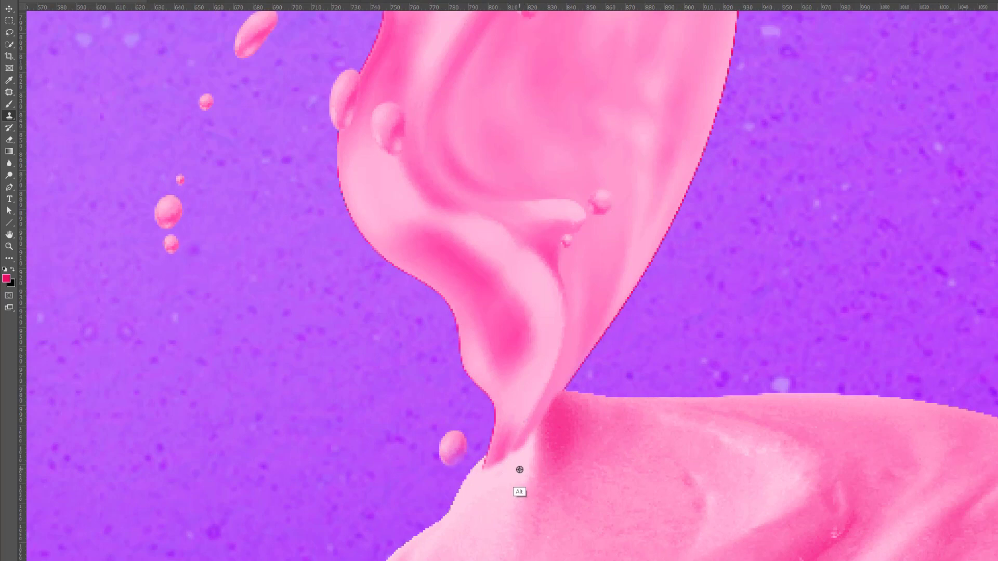
pyautogui.moveTo(521, 457)
pyautogui.mouseDown()
pyautogui.moveTo(535, 434)
pyautogui.moveTo(516, 460)
pyautogui.moveTo(501, 462)
pyautogui.mouseUp()
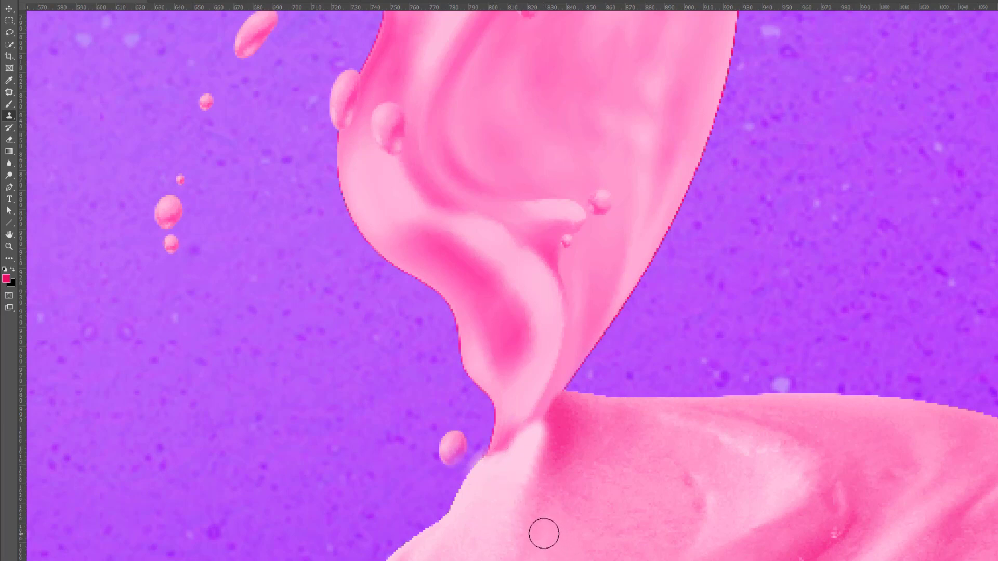
pyautogui.hotkey('ctrl', 'z')
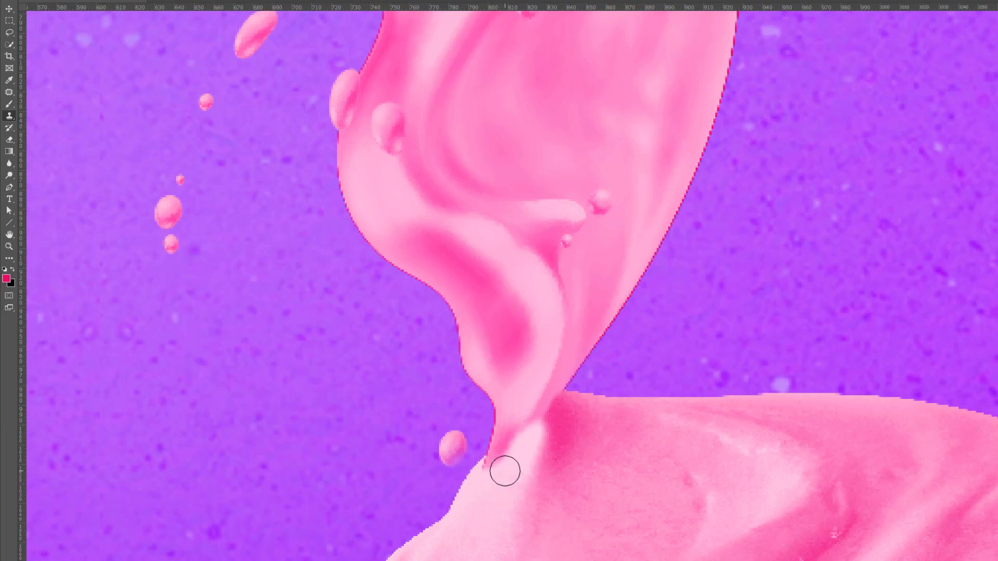
pyautogui.moveTo(505, 471); pyautogui.dragTo(493, 479)
# - Sample pink from the splash and clone it over the purple gaps up the neck
pyautogui.keyDown('alt'); pyautogui.click(509, 487); pyautogui.keyUp('alt')
pyautogui.moveTo(503, 467); pyautogui.dragTo(502, 461)
pyautogui.moveTo(502, 461); pyautogui.dragTo(528, 425)
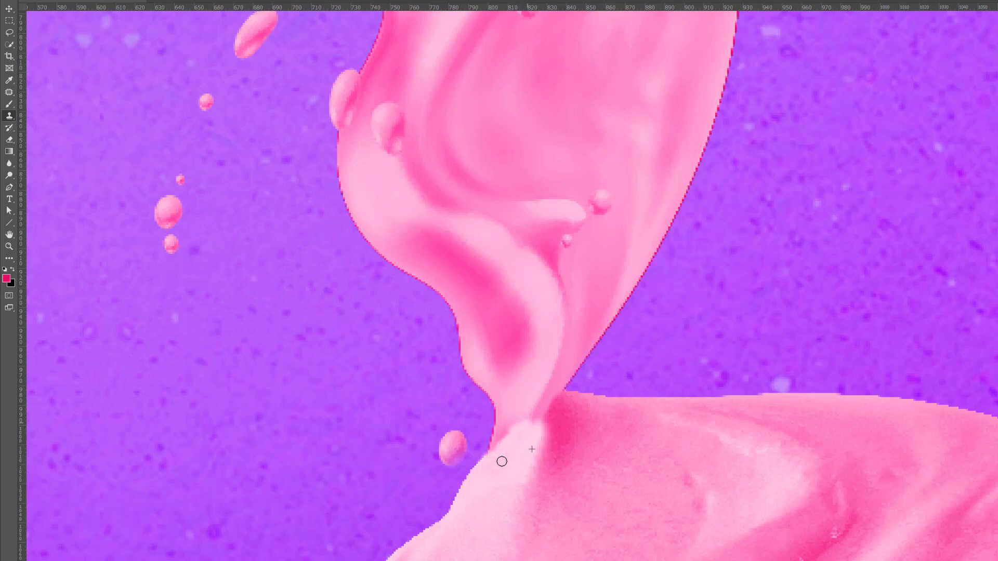
pyautogui.keyDown('alt'); pyautogui.click(524, 408); pyautogui.keyUp('alt')
pyautogui.moveTo(520, 423); pyautogui.dragTo(521, 409)
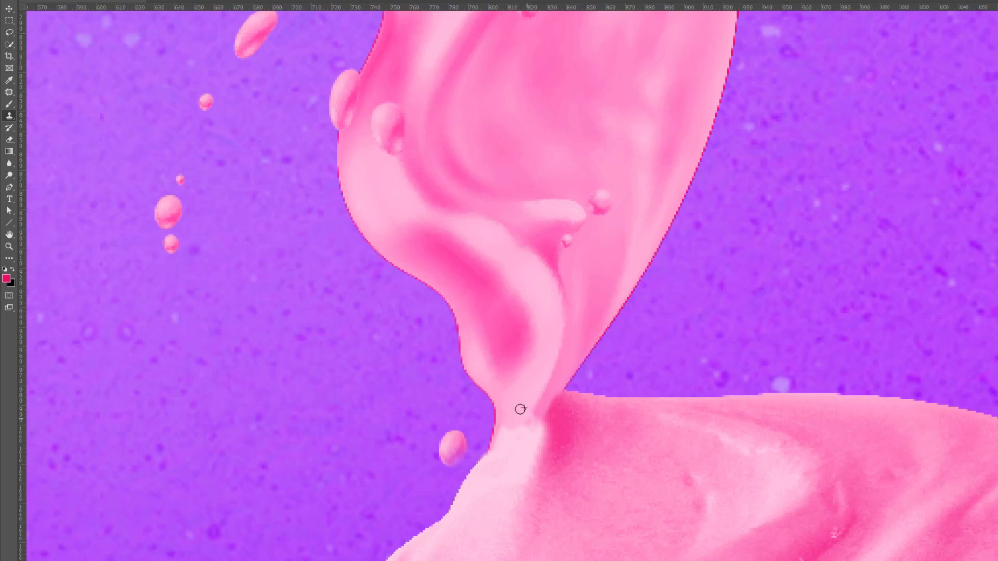
pyautogui.moveTo(534, 414); pyautogui.dragTo(533, 415)
# - Resample beside the neck, blend the remaining seam, and zoom out to check the poster
pyautogui.keyDown('alt'); pyautogui.click(542, 440); pyautogui.keyUp('alt')
pyautogui.moveTo(543, 423)
pyautogui.mouseDown()
pyautogui.moveTo(539, 430)
pyautogui.moveTo(537, 420)
pyautogui.mouseUp()
pyautogui.keyDown('alt'); pyautogui.click(543, 408); pyautogui.keyUp('alt')
pyautogui.keyDown('alt'); pyautogui.click(523, 442); pyautogui.keyUp('alt')
pyautogui.moveTo(526, 430)
pyautogui.mouseDown()
pyautogui.moveTo(518, 419)
pyautogui.moveTo(493, 453)
pyautogui.mouseUp()
pyautogui.hotkey('ctrl', '-')
pyautogui.hotkey('ctrl', '-')
pyautogui.hotkey('ctrl', '-')
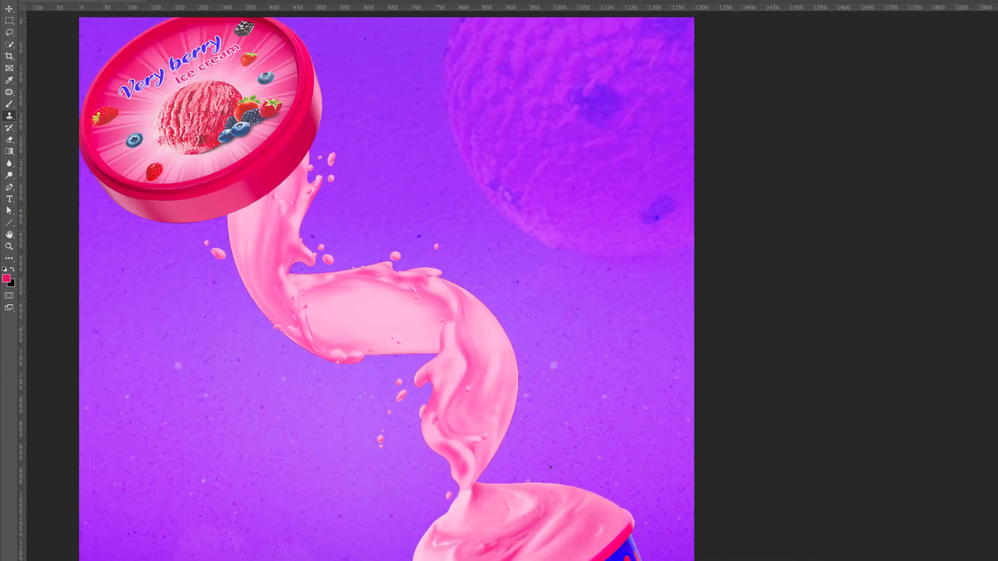
pyautogui.hotkey('ctrl', '-')
pyautogui.hotkey('ctrl', '-')
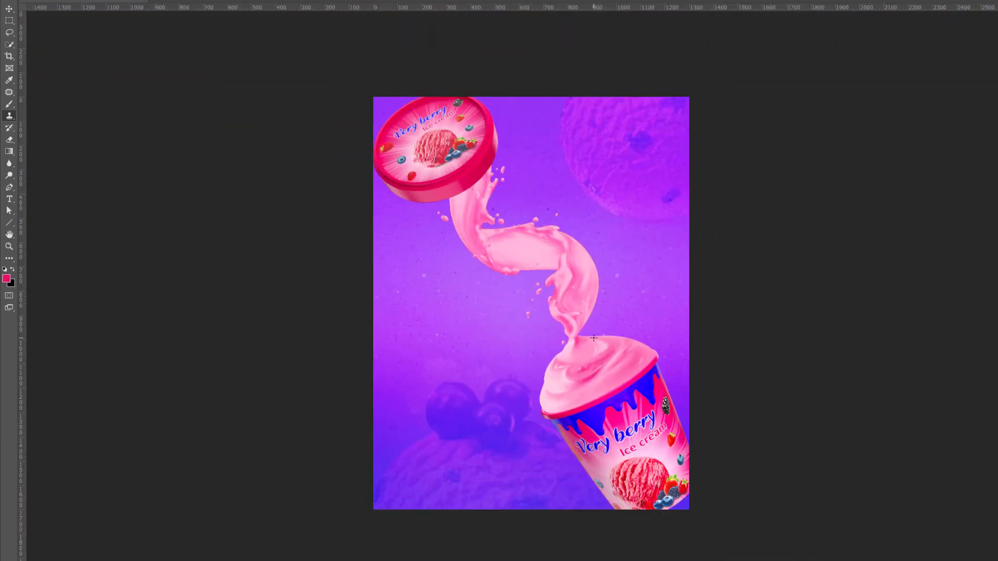
pyautogui.scroll(2, 593, 338)
pyautogui.scroll(2, 593, 340)
pyautogui.scroll(2, 587, 346)
pyautogui.scroll(2, 579, 353)
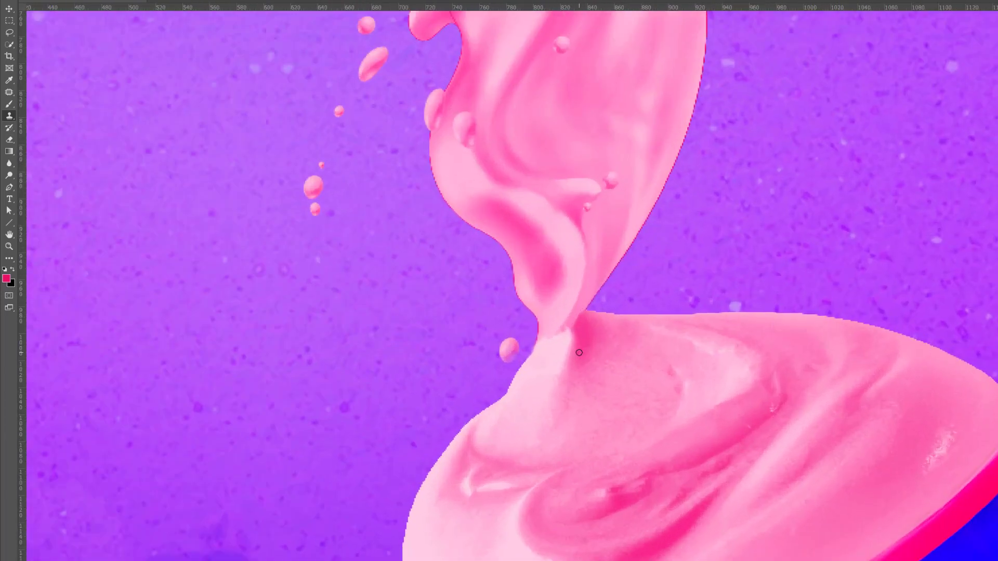
pyautogui.keyDown('alt'); pyautogui.click(562, 340); pyautogui.keyUp('alt')
pyautogui.keyDown('alt'); pyautogui.click(554, 355); pyautogui.keyUp('alt')
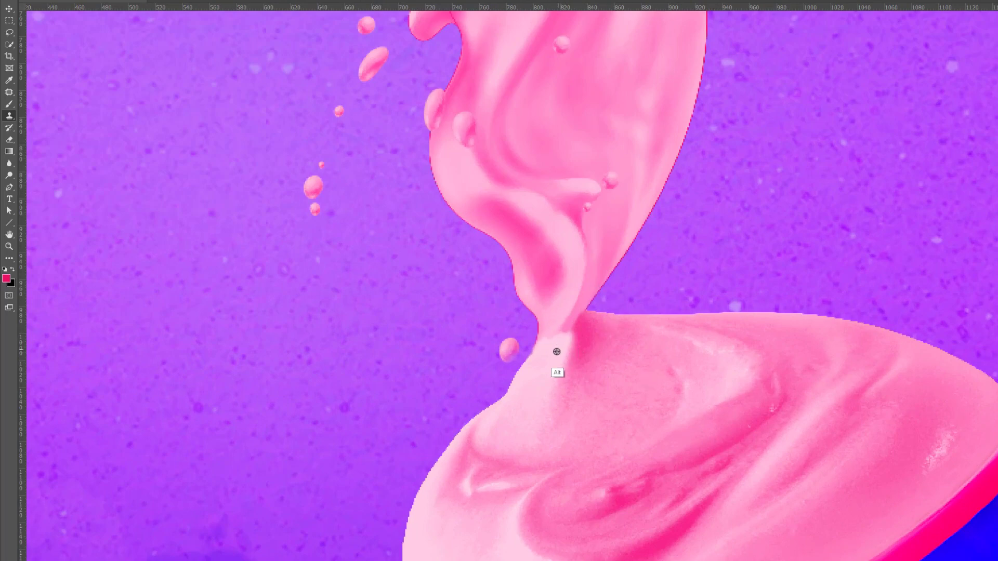
pyautogui.keyDown('alt'); pyautogui.click(572, 306); pyautogui.keyUp('alt')
pyautogui.keyDown('alt'); pyautogui.click(569, 307); pyautogui.keyUp('alt')
pyautogui.scroll(-2, 529, 501)
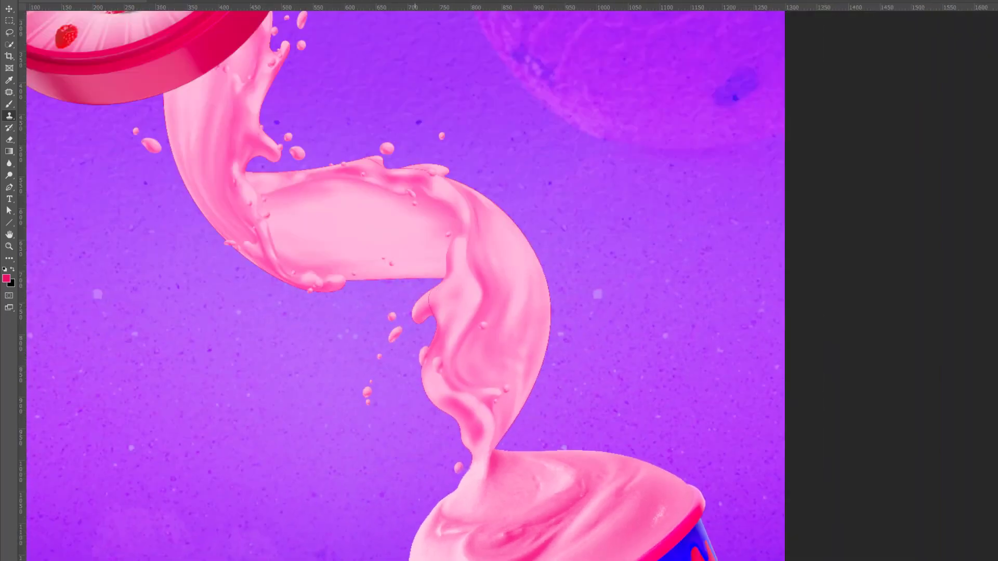
pyautogui.scroll(-1, 530, 500)
pyautogui.scroll(-1, 530, 501)
pyautogui.scroll(-1, 530, 500)
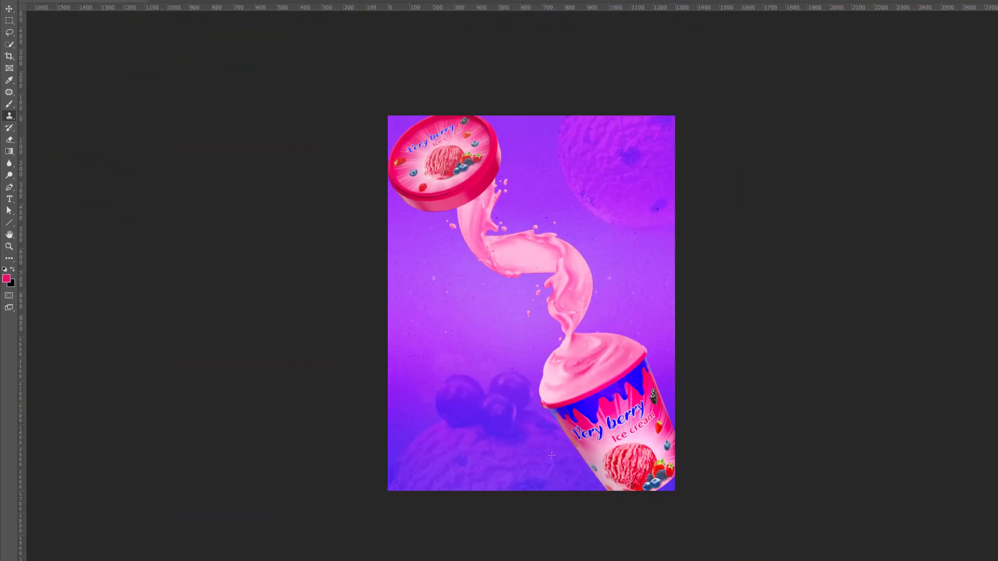
pyautogui.scroll(1, 574, 278)
pyautogui.scroll(1, 574, 277)
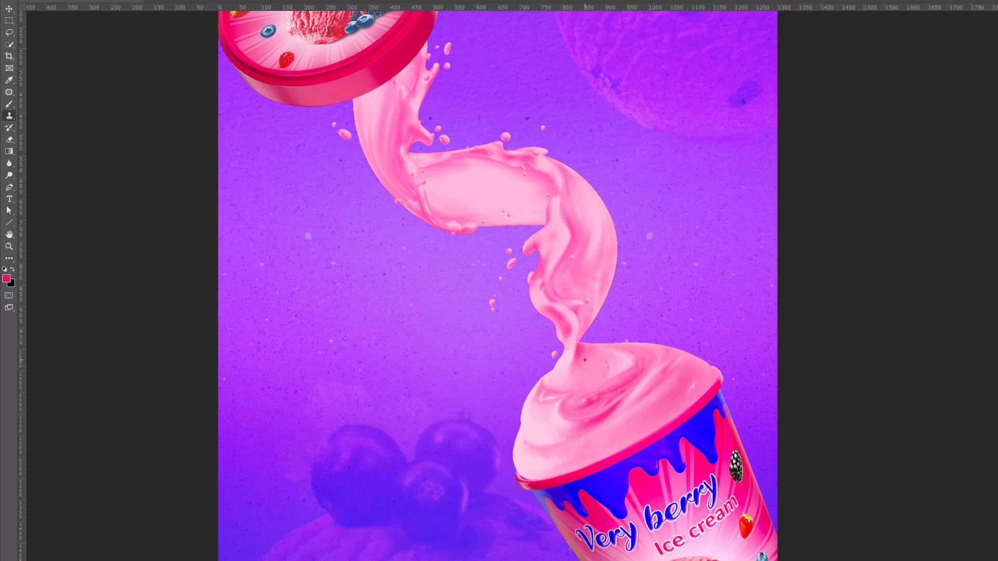
pyautogui.scroll(2, 585, 360)
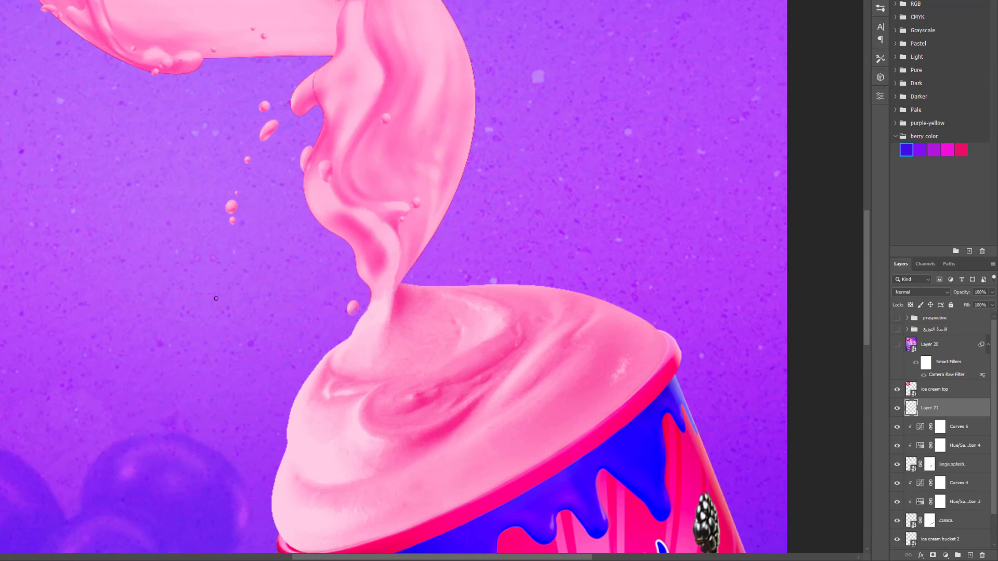
pyautogui.scroll(-2, 216, 298)
pyautogui.scroll(-1, 216, 299)
pyautogui.scroll(2, 216, 298)
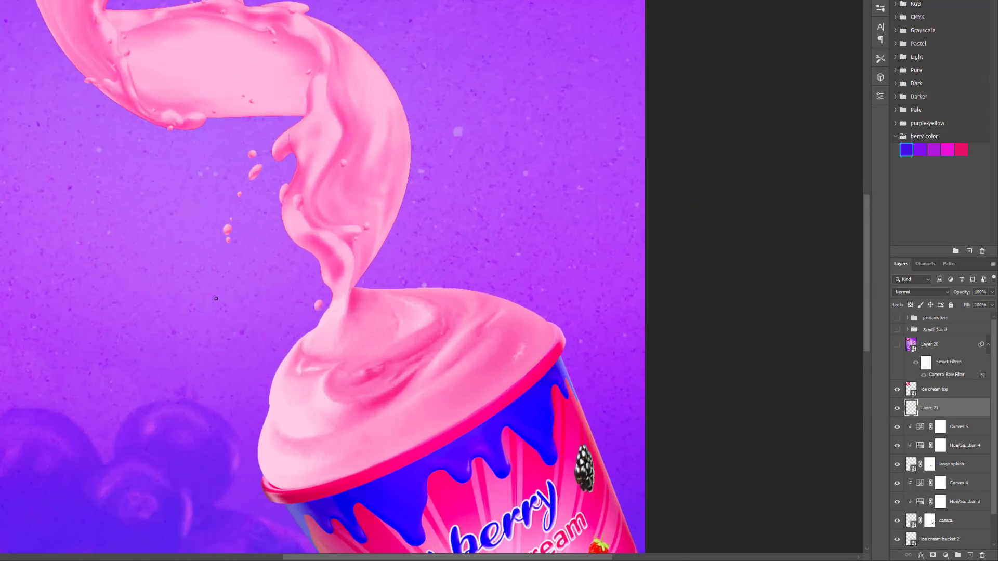
pyautogui.scroll(1, 217, 299)
pyautogui.scroll(-2, 216, 298)
pyautogui.scroll(-1, 226, 226)
pyautogui.scroll(2, 222, 142)
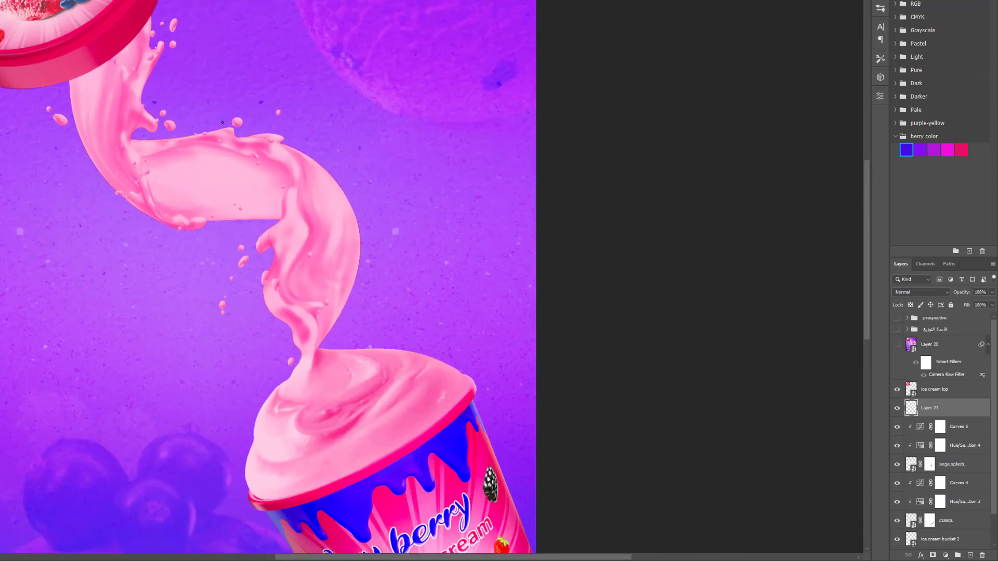
pyautogui.scroll(2, 222, 122)
pyautogui.scroll(1, 222, 123)
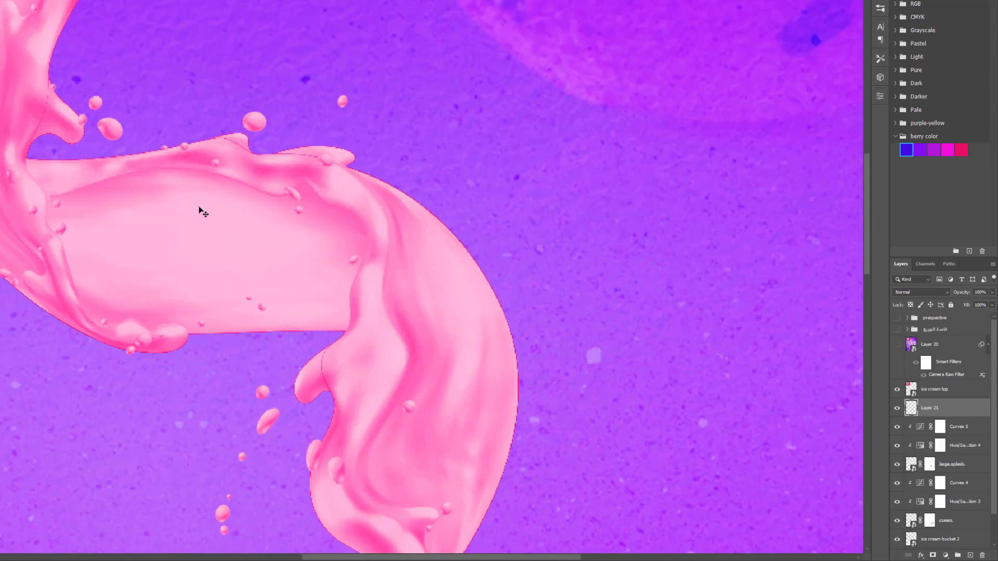
pyautogui.scroll(-2, 200, 211)
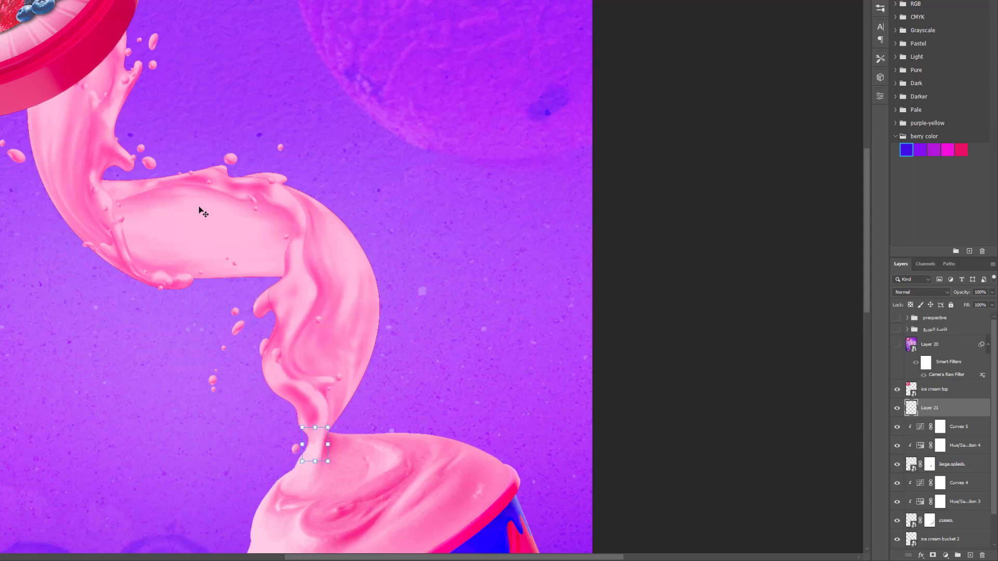
pyautogui.scroll(1, 109, 57)
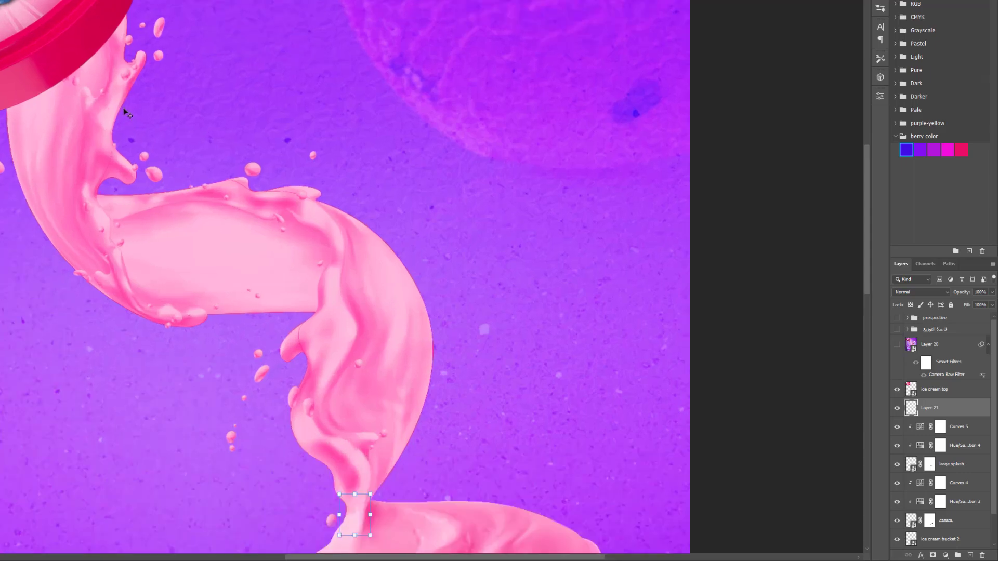
pyautogui.scroll(1, 108, 53)
pyautogui.scroll(1, 108, 53)
pyautogui.scroll(1, 125, 210)
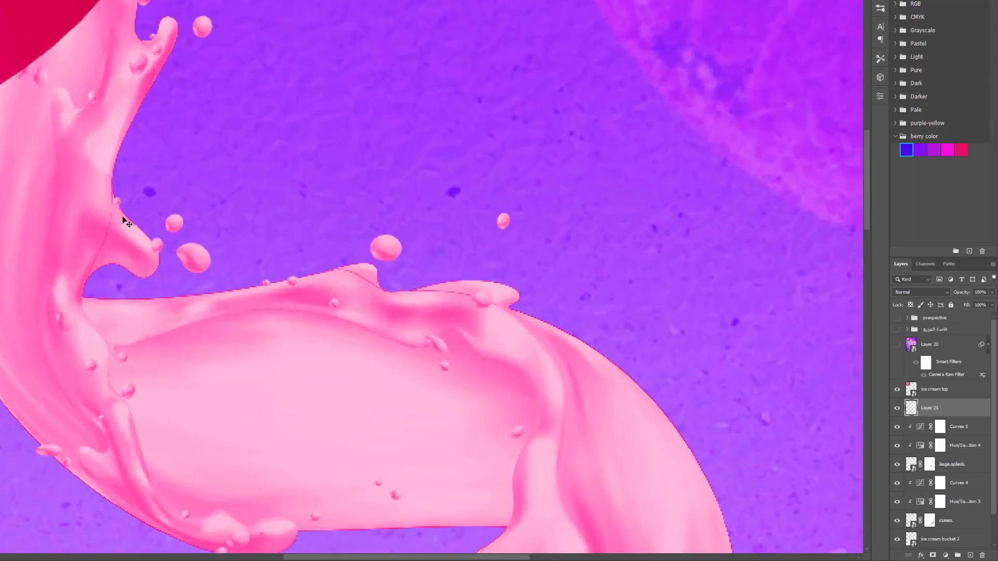
pyautogui.scroll(1, 109, 214)
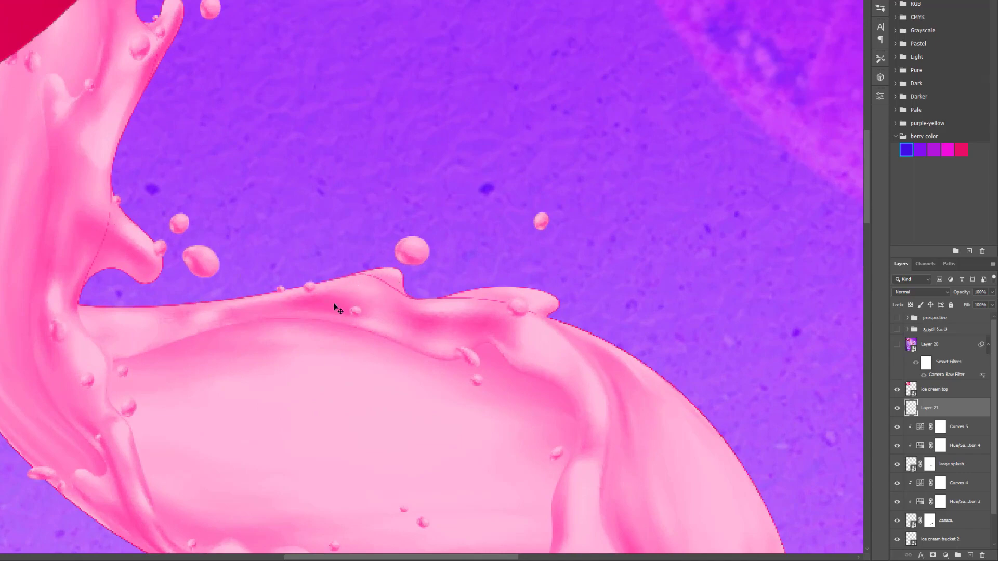
pyautogui.scroll(-2, 335, 305)
pyautogui.scroll(-1, 361, 318)
pyautogui.scroll(-1, 362, 319)
pyautogui.scroll(-1, 361, 318)
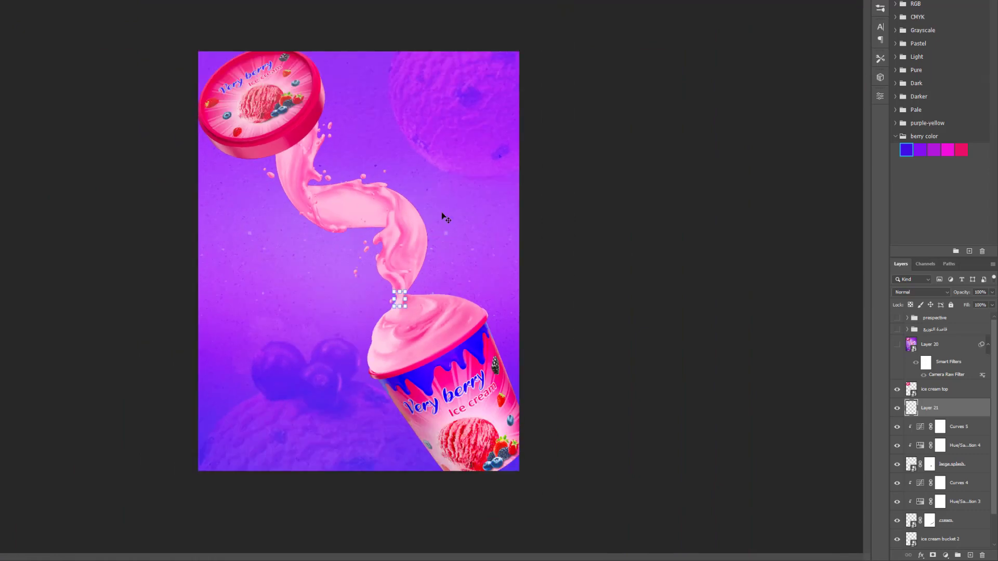
pyautogui.scroll(1, 442, 216)
pyautogui.scroll(1, 464, 198)
pyautogui.scroll(1, 472, 196)
# - Load the large splash layer's pixels as a selection and open its mask in Select and Mask
pyautogui.click(419, 234)
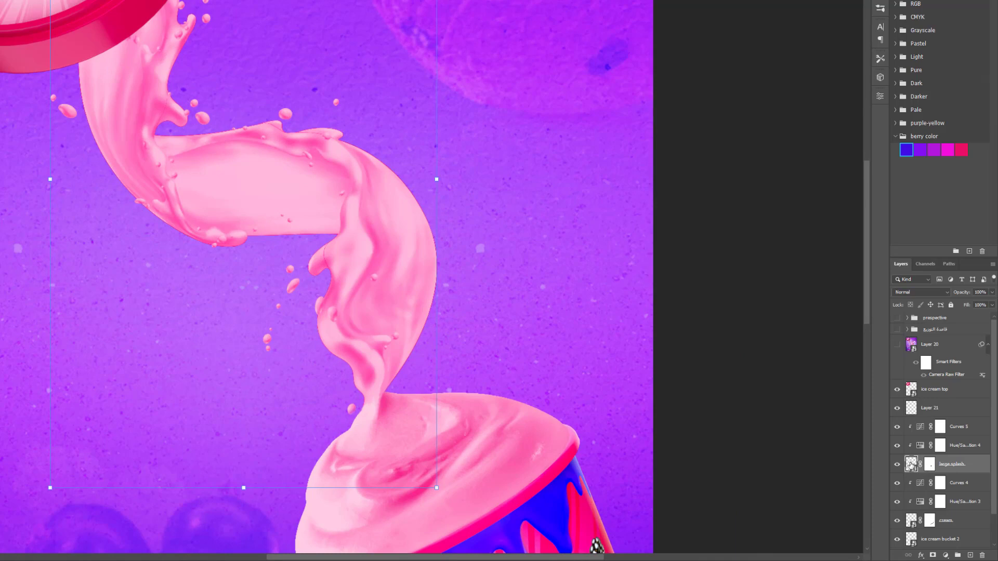
pyautogui.rightClick(911, 464)
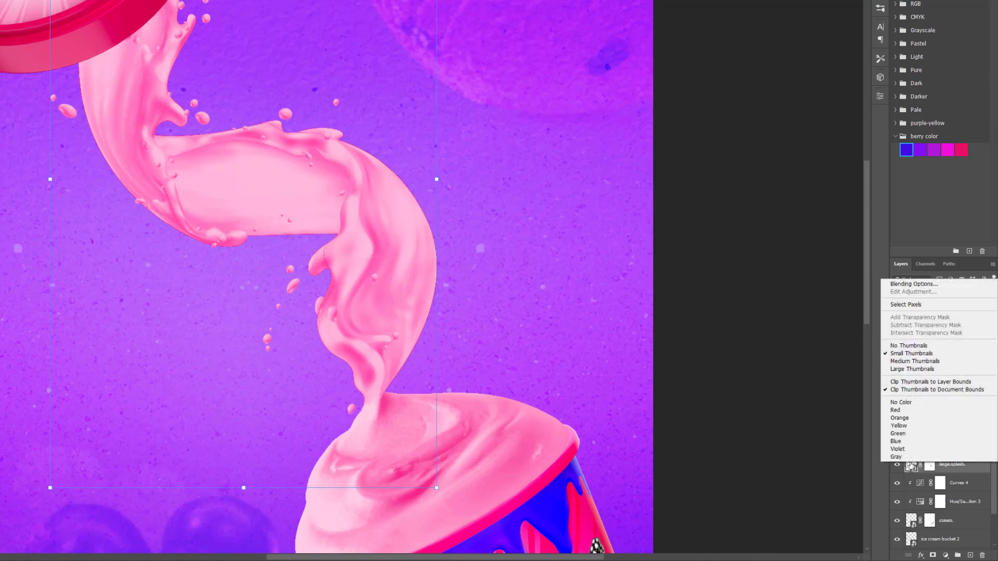
pyautogui.click(917, 306)
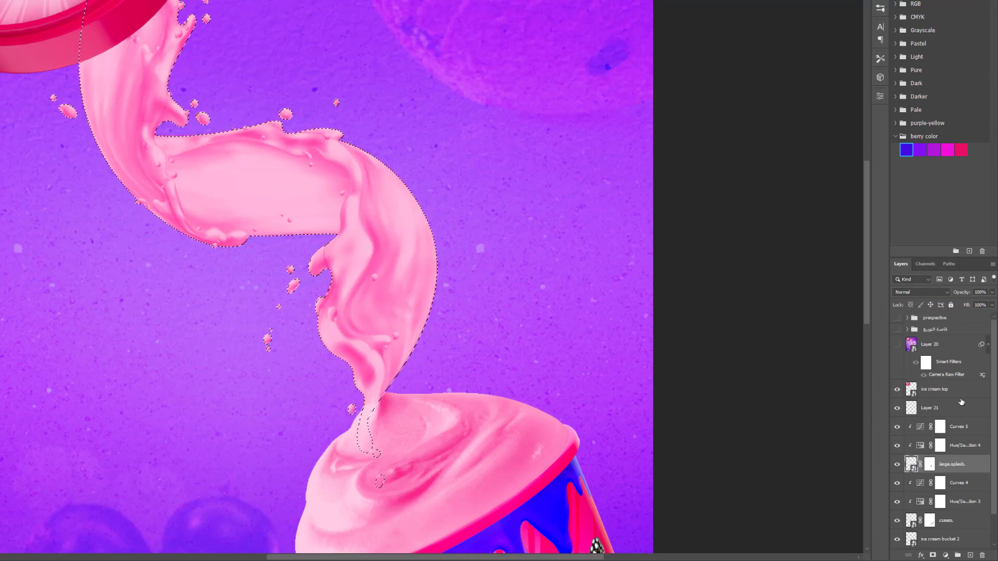
pyautogui.hotkey('ctrl', 't')
pyautogui.rightClick(931, 468)
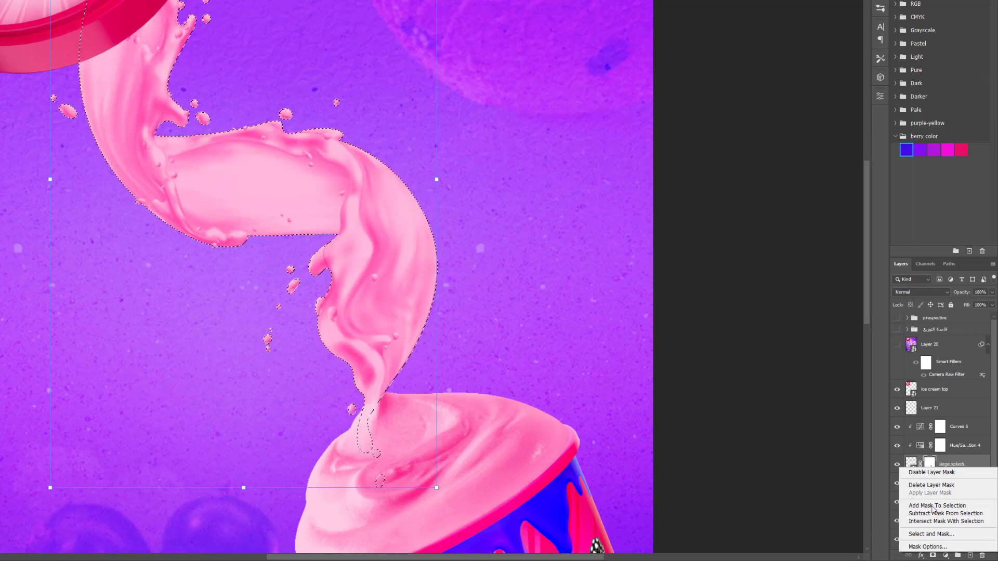
pyautogui.click(931, 534)
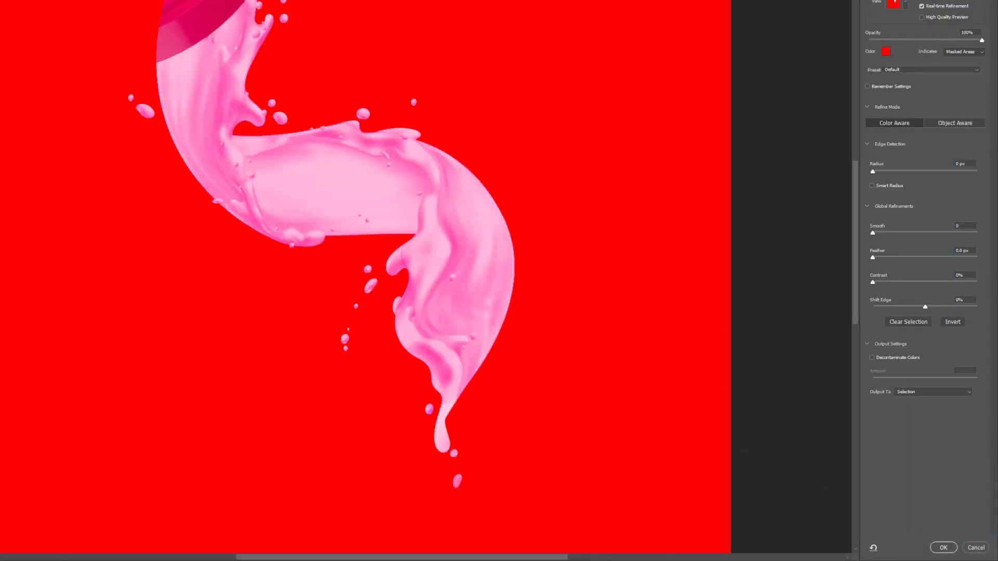
# - Preview On White, set Radius 2 px, Smooth 7 and Shift Edge -72%, then apply
pyautogui.click(906, 5)
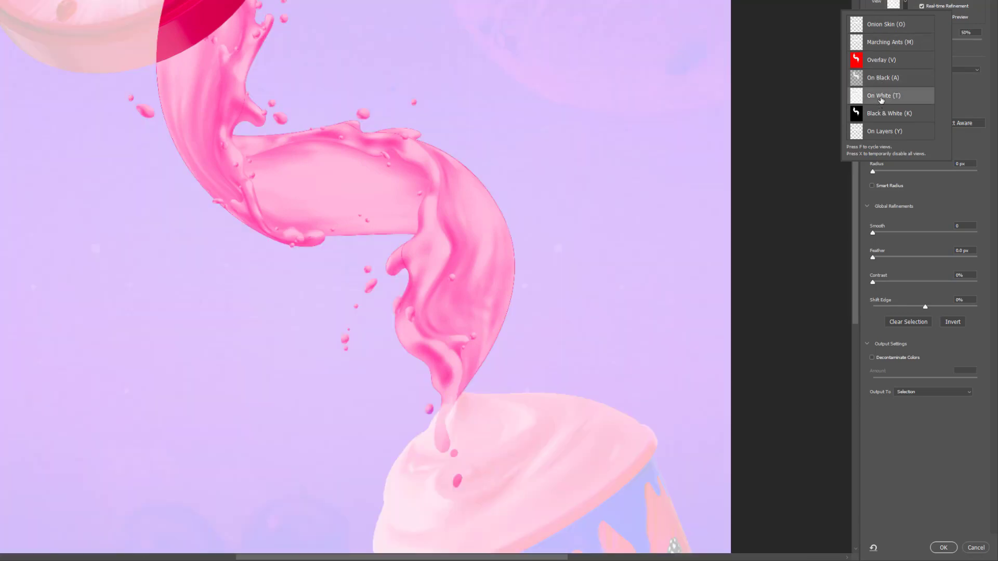
pyautogui.scroll(2, 426, 240)
pyautogui.scroll(1, 425, 240)
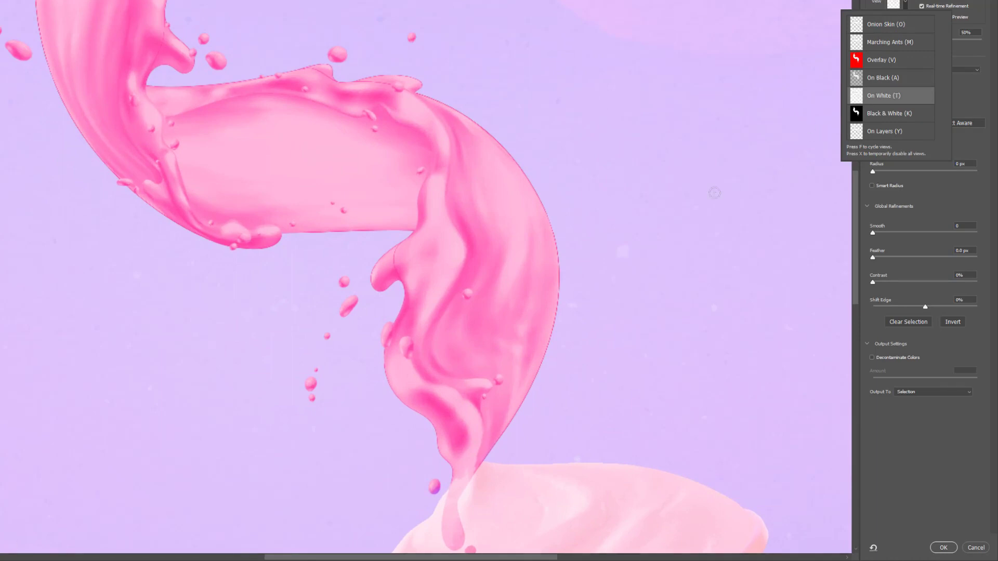
pyautogui.click(908, 2)
pyautogui.moveTo(873, 171); pyautogui.dragTo(877, 172)
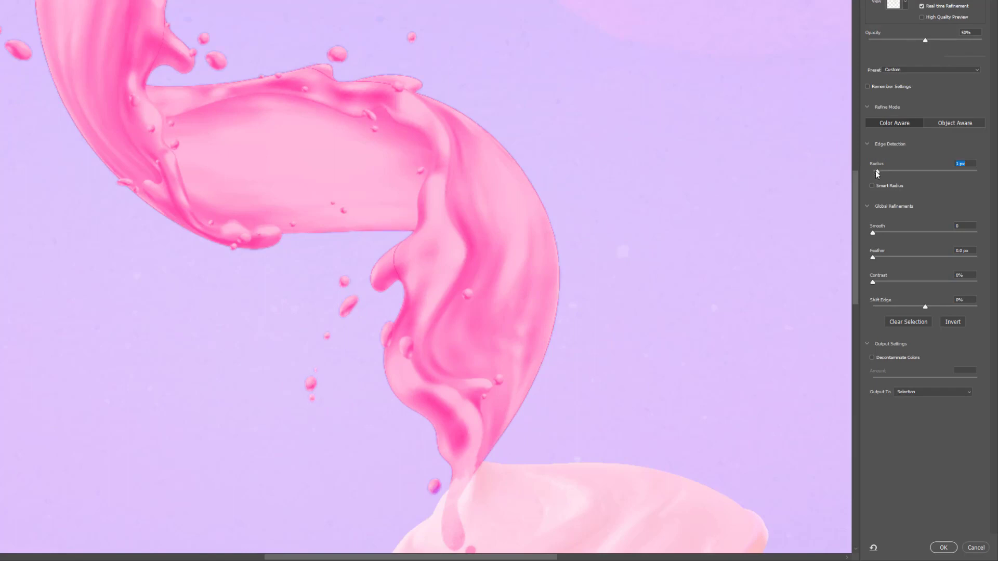
pyautogui.click(881, 232)
pyautogui.moveTo(927, 308); pyautogui.dragTo(912, 304)
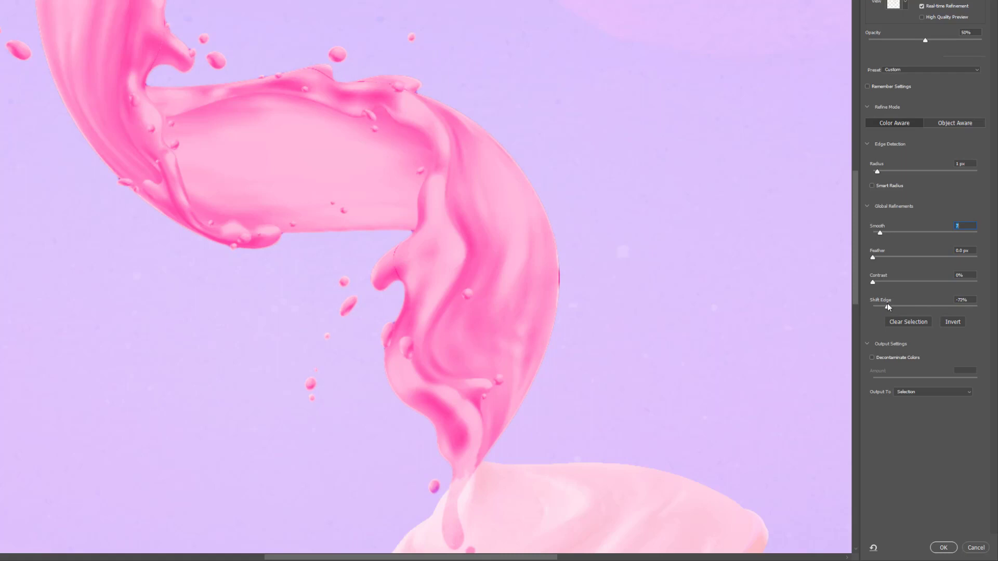
pyautogui.click(888, 306)
pyautogui.moveTo(878, 173); pyautogui.dragTo(880, 172)
pyautogui.click(944, 548)
# - Zoom in, dismiss the splash's transform box, load the large splash outline, then deselect it
pyautogui.scroll(-2, 669, 398)
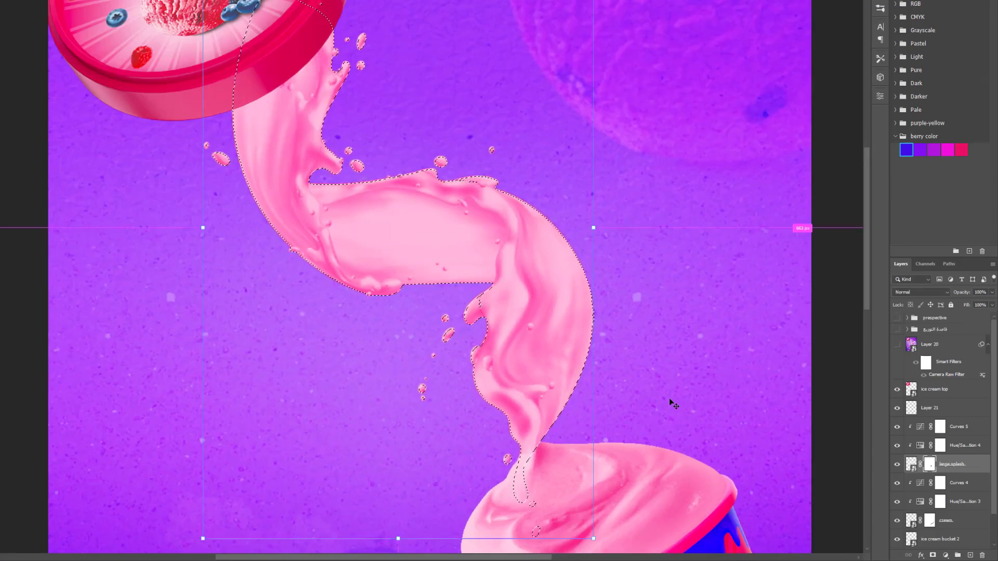
pyautogui.scroll(-2, 669, 398)
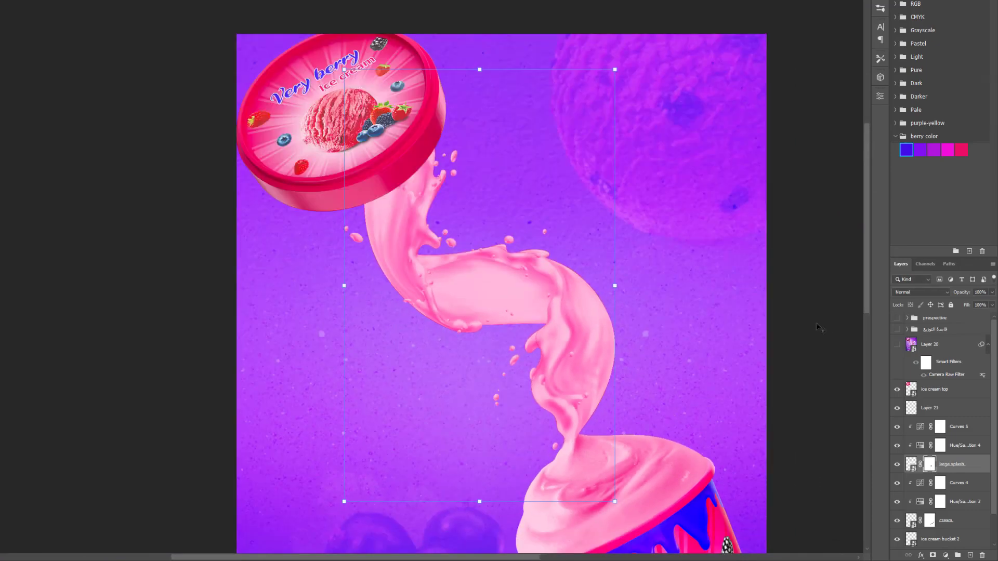
pyautogui.scroll(2, 715, 340)
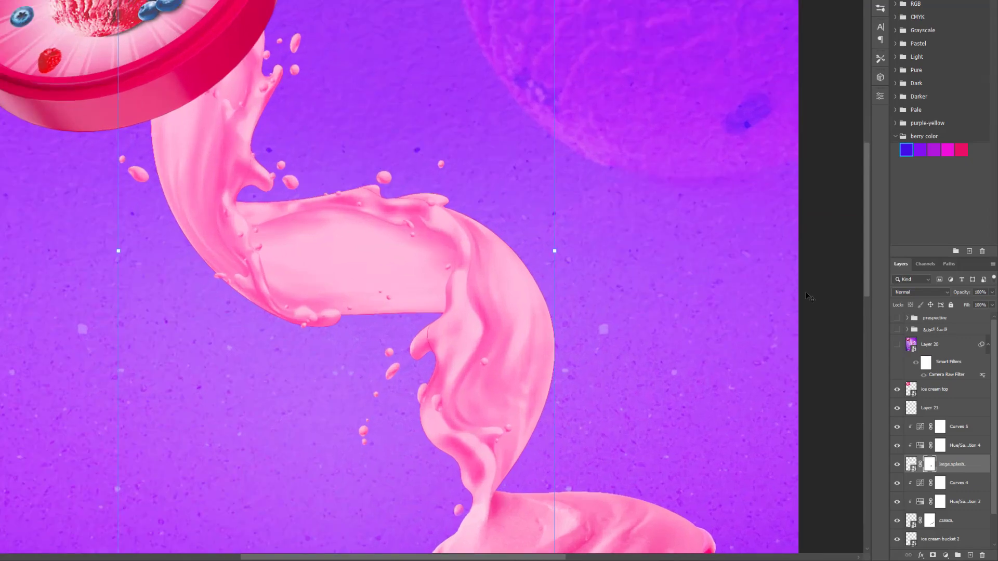
pyautogui.click(602, 301)
pyautogui.scroll(1, 530, 285)
pyautogui.scroll(1, 500, 245)
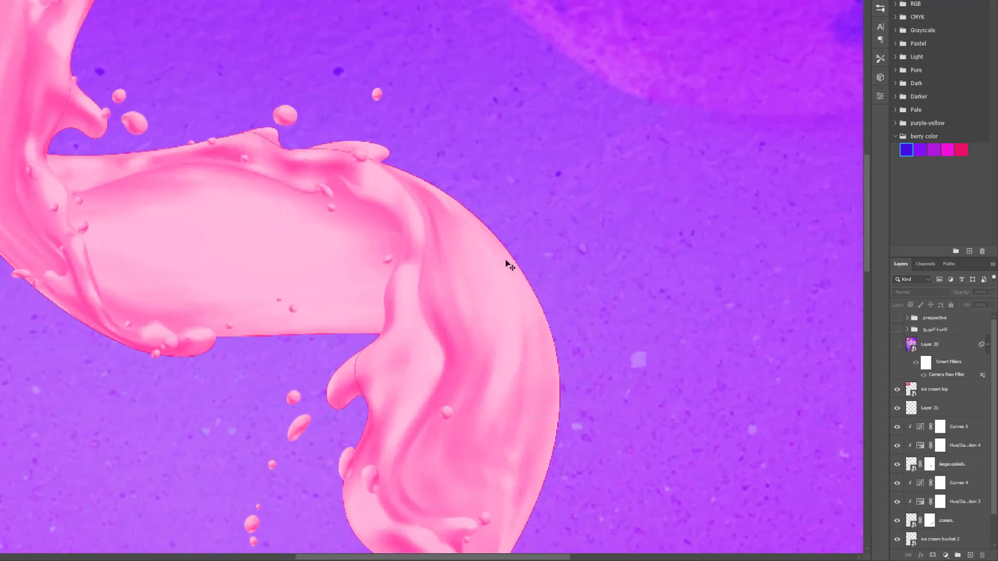
pyautogui.scroll(-1, 497, 270)
pyautogui.scroll(-1, 497, 271)
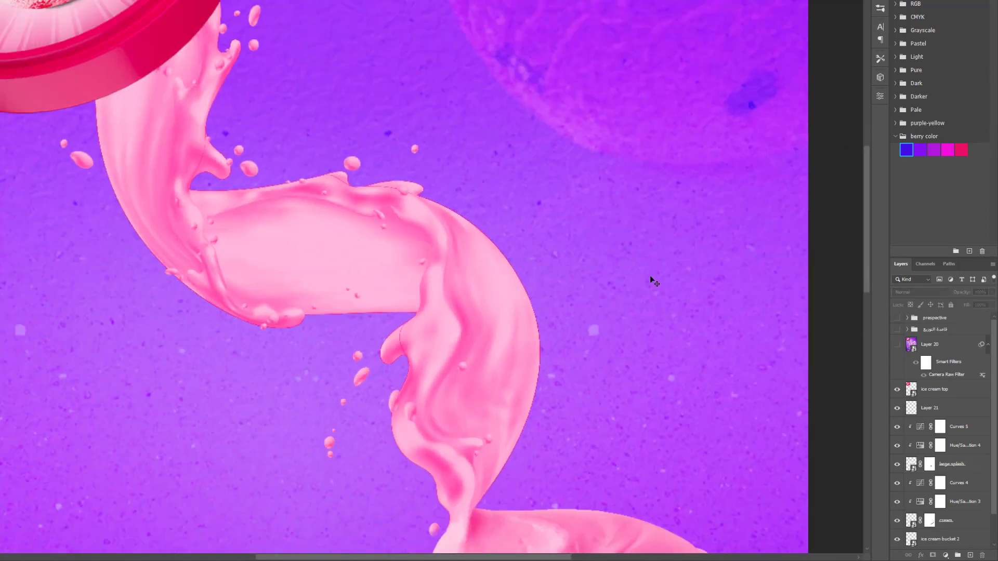
pyautogui.scroll(-2, 949, 464)
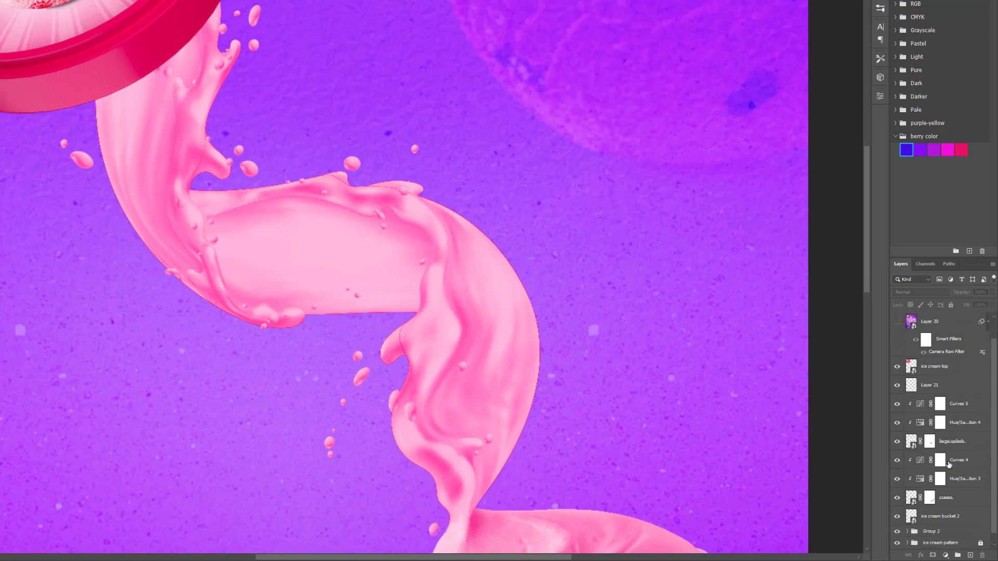
pyautogui.keyDown('ctrl'); pyautogui.click(913, 444); pyautogui.keyUp('ctrl')
pyautogui.hotkey('ctrl', 'd')
# - Load the splash pixels, open Select and Mask, and pull Shift Edge inward
pyautogui.rightClick(914, 444)
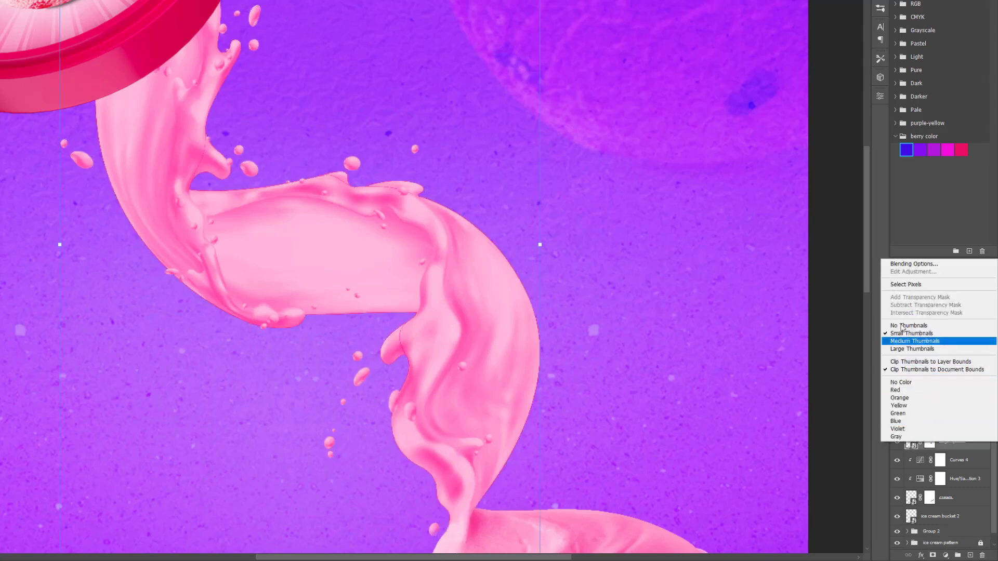
pyautogui.click(907, 288)
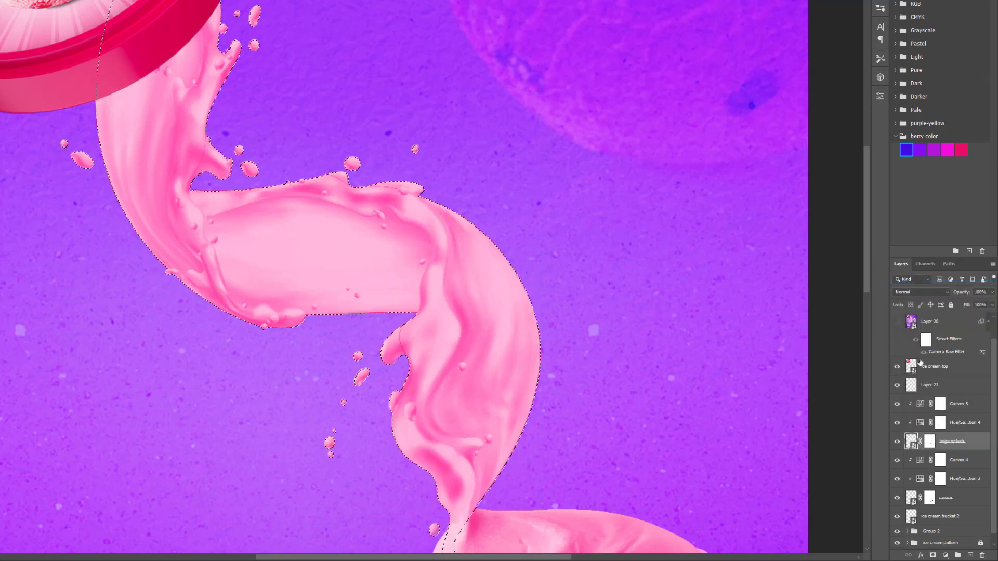
pyautogui.rightClick(932, 442)
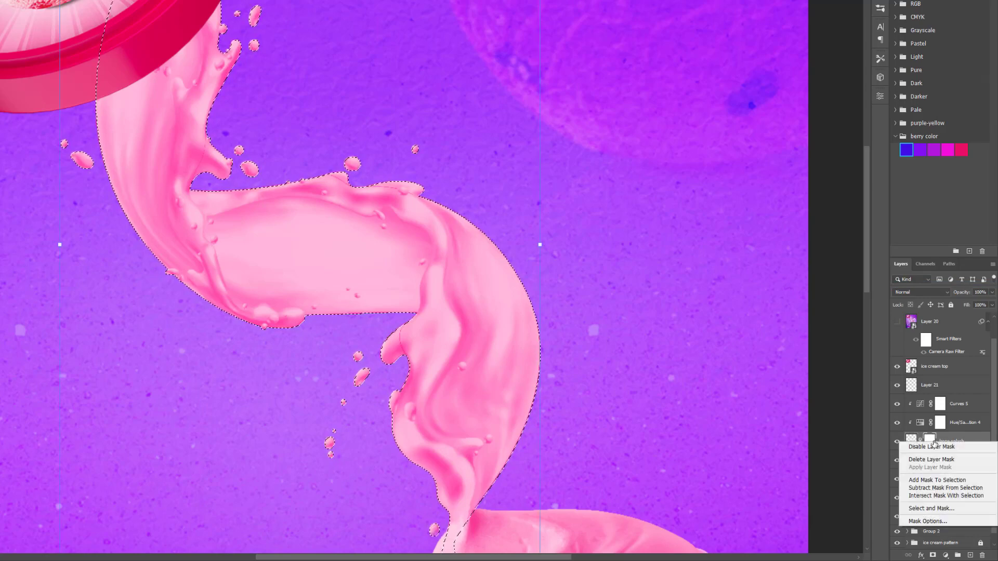
pyautogui.click(928, 509)
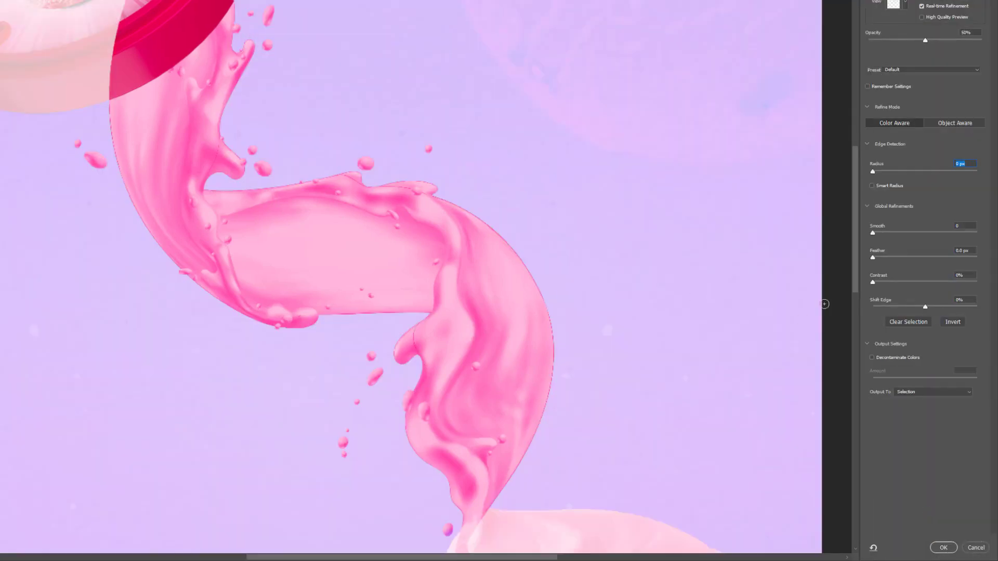
pyautogui.moveTo(925, 307); pyautogui.dragTo(912, 307)
pyautogui.click(905, 308)
pyautogui.moveTo(905, 307); pyautogui.dragTo(884, 308)
# - Set Smooth 12, Radius 2 px with Smart Radius off, Shift Edge -89%, and apply
pyautogui.moveTo(878, 233); pyautogui.dragTo(879, 233)
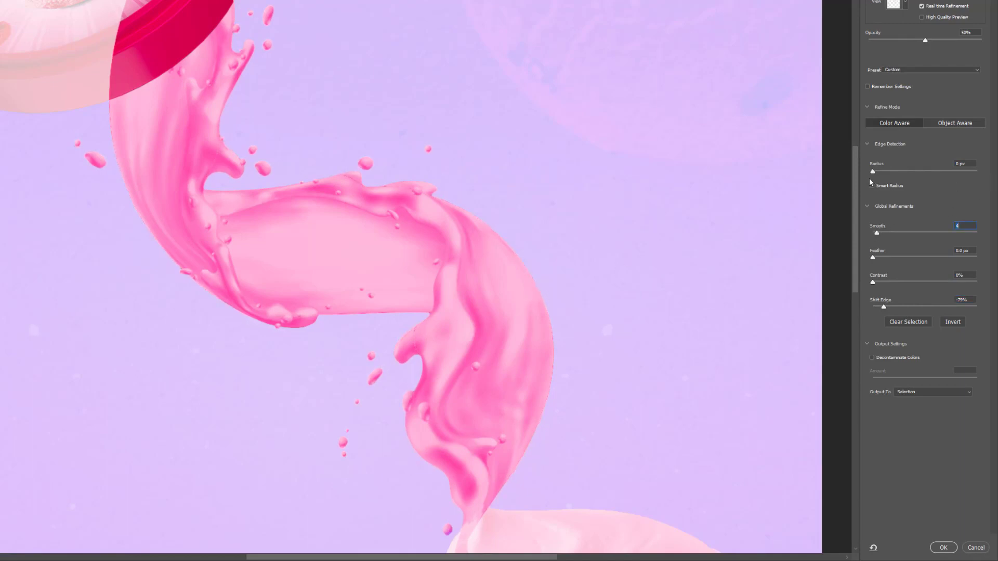
pyautogui.moveTo(873, 170); pyautogui.dragTo(878, 170)
pyautogui.moveTo(879, 172); pyautogui.dragTo(884, 171)
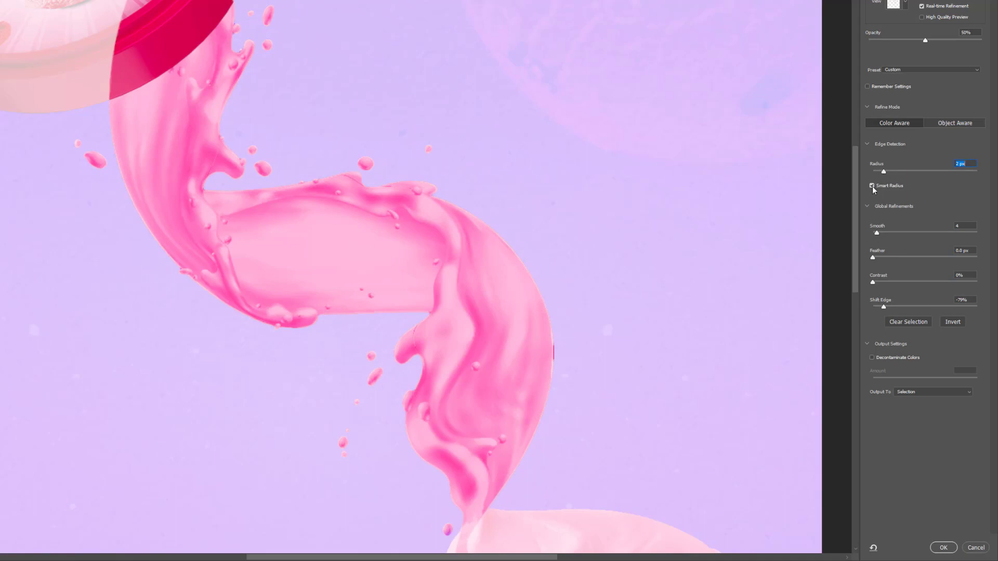
pyautogui.click(872, 186)
pyautogui.moveTo(884, 232); pyautogui.dragTo(885, 232)
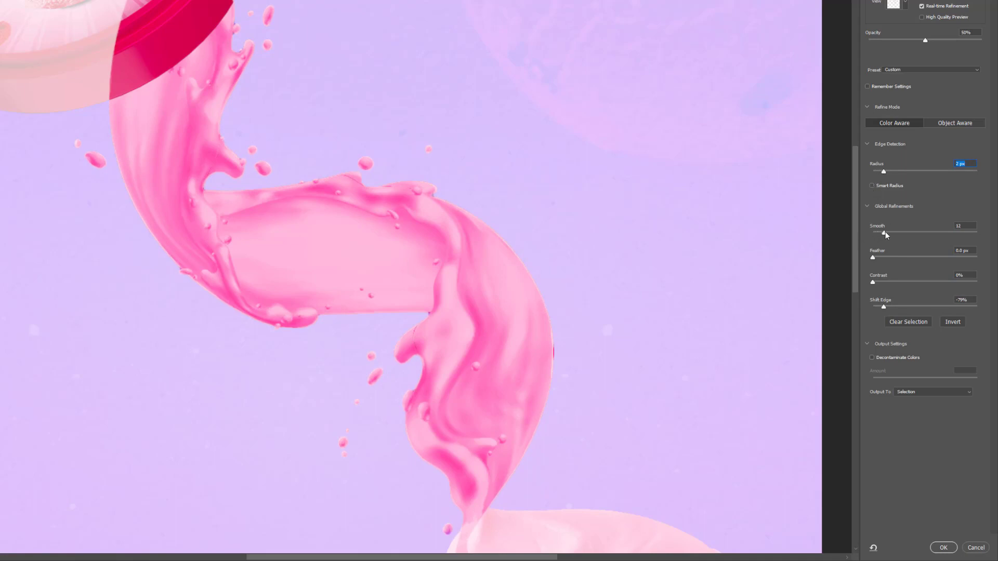
pyautogui.click(879, 308)
pyautogui.click(942, 547)
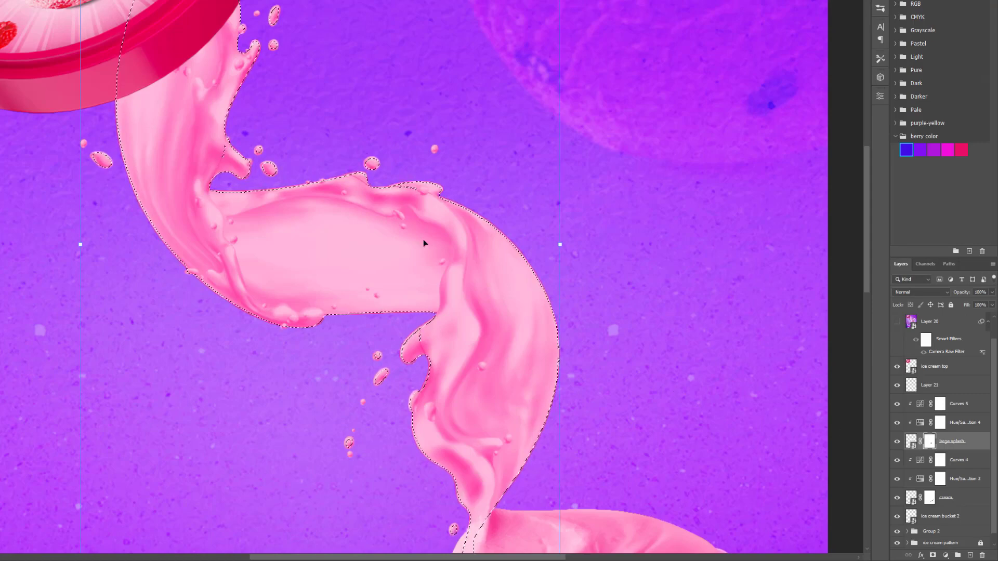
# - Zoom in to inspect the refined splash selection edge, then invert it with Ctrl+Shift+I
pyautogui.scroll(2, 423, 240)
pyautogui.scroll(3, 423, 240)
pyautogui.scroll(2, 423, 241)
pyautogui.scroll(-1, 424, 243)
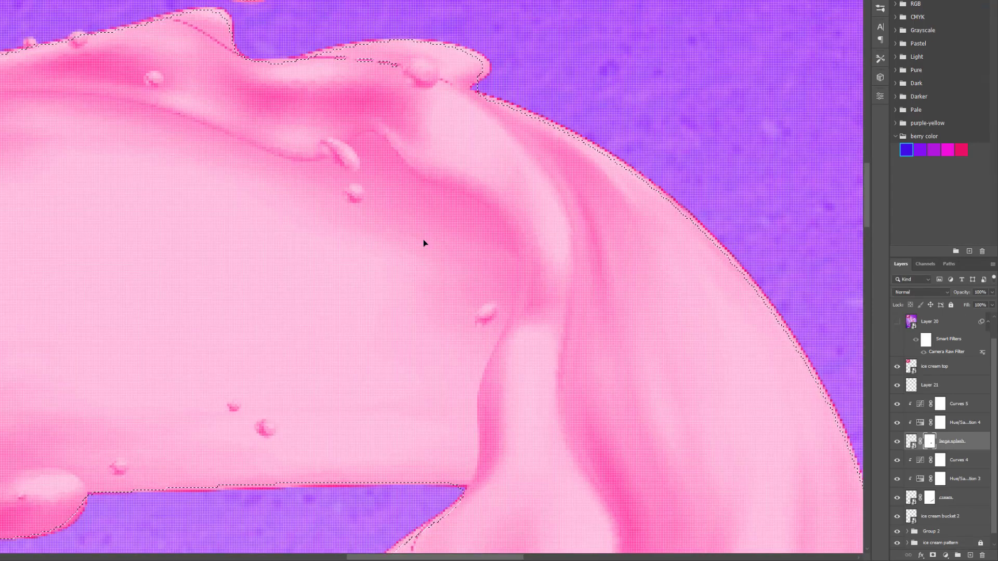
pyautogui.scroll(-1, 423, 243)
pyautogui.scroll(-1, 423, 243)
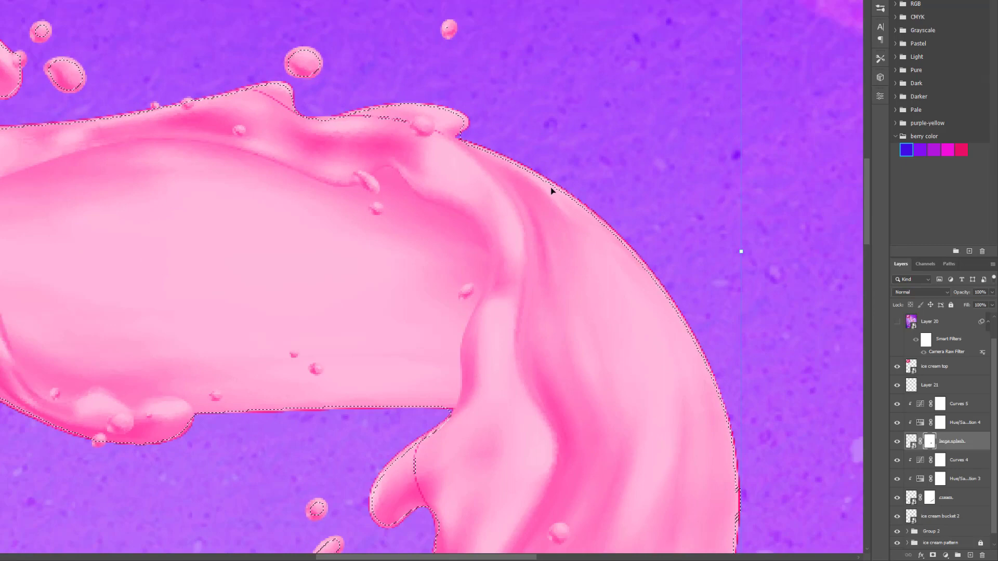
pyautogui.scroll(-1, 551, 189)
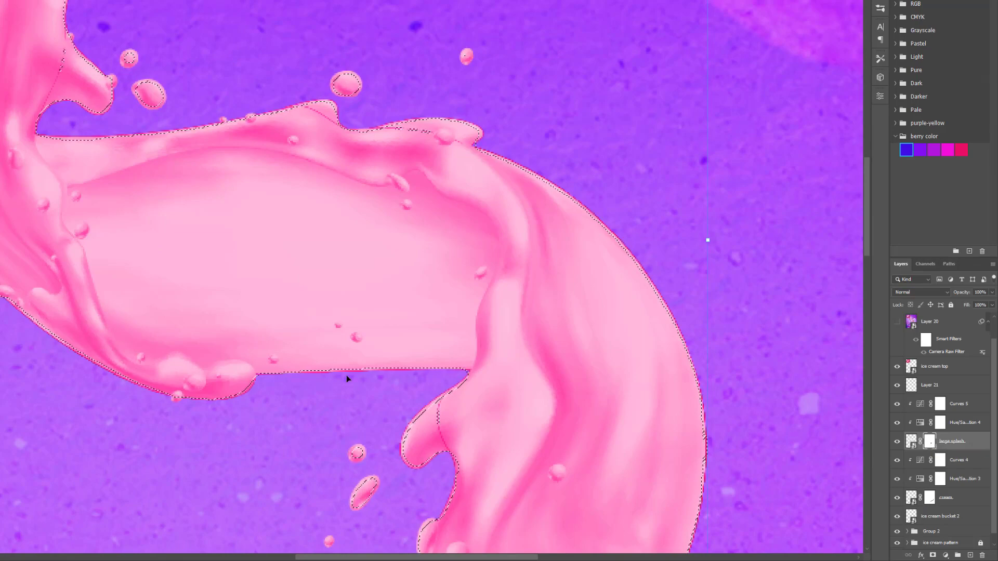
pyautogui.scroll(-1, 346, 375)
pyautogui.scroll(-1, 347, 375)
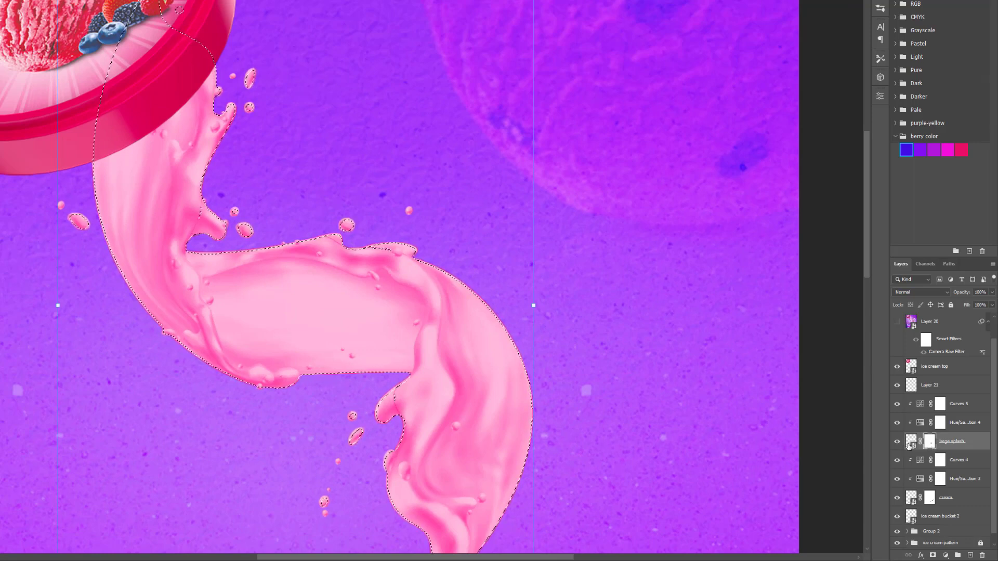
pyautogui.hotkey('ctrl', 'shift', 'i')
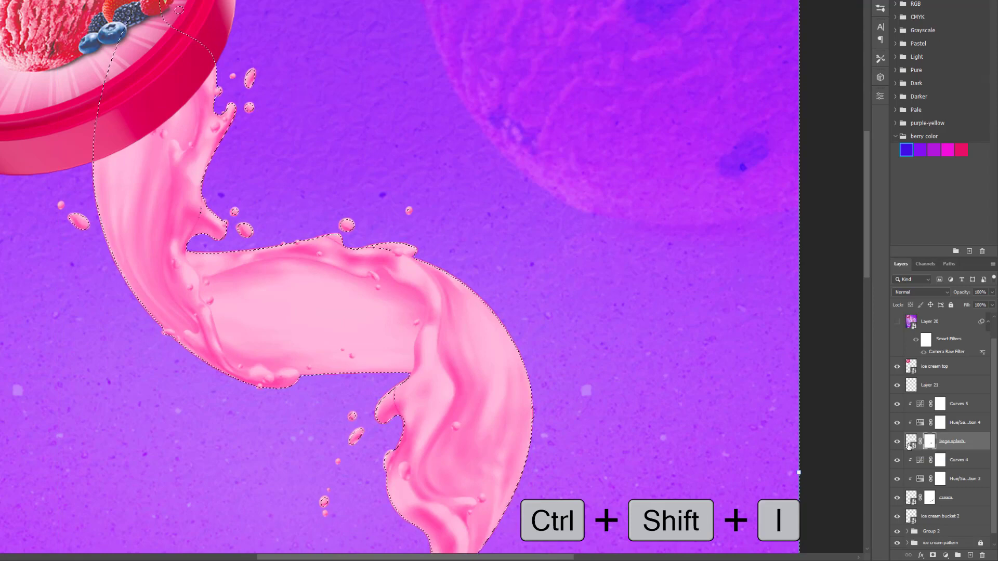
pyautogui.scroll(-2, 532, 326)
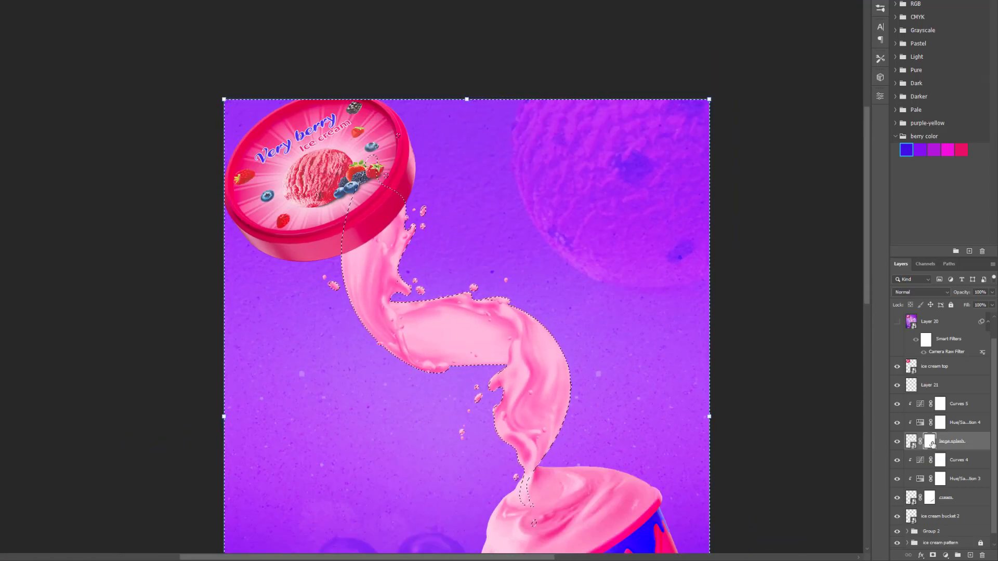
pyautogui.scroll(2, 917, 442)
pyautogui.scroll(-3, 894, 461)
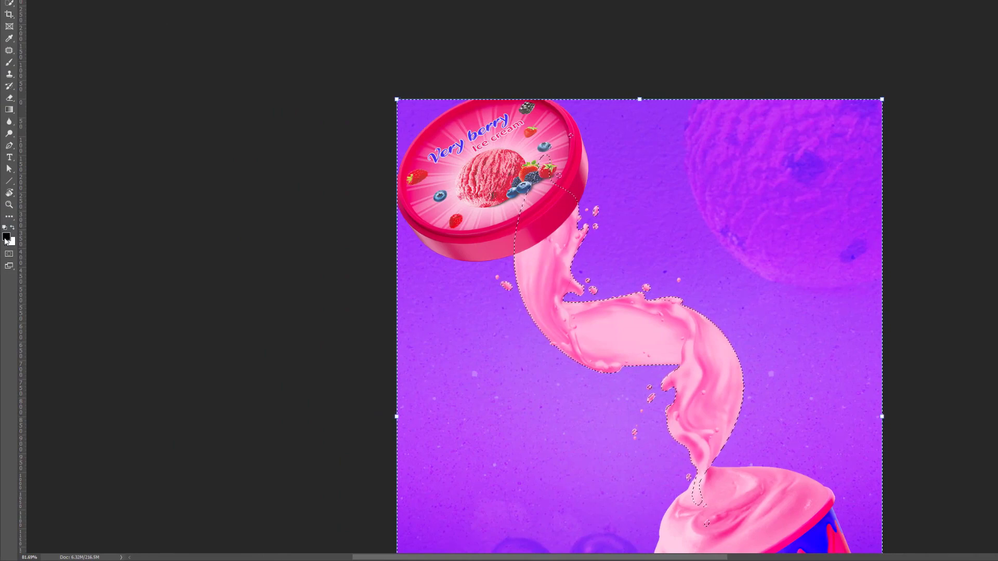
pyautogui.hotkey('alt', 'BackSpace')
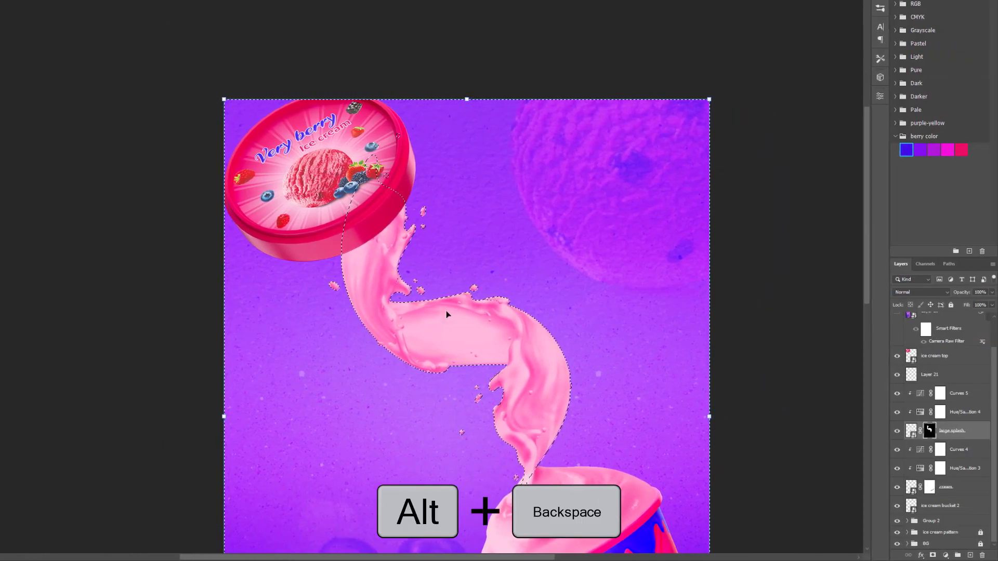
pyautogui.scroll(3, 528, 310)
pyautogui.scroll(3, 528, 311)
pyautogui.hotkey('ctrl', 't')
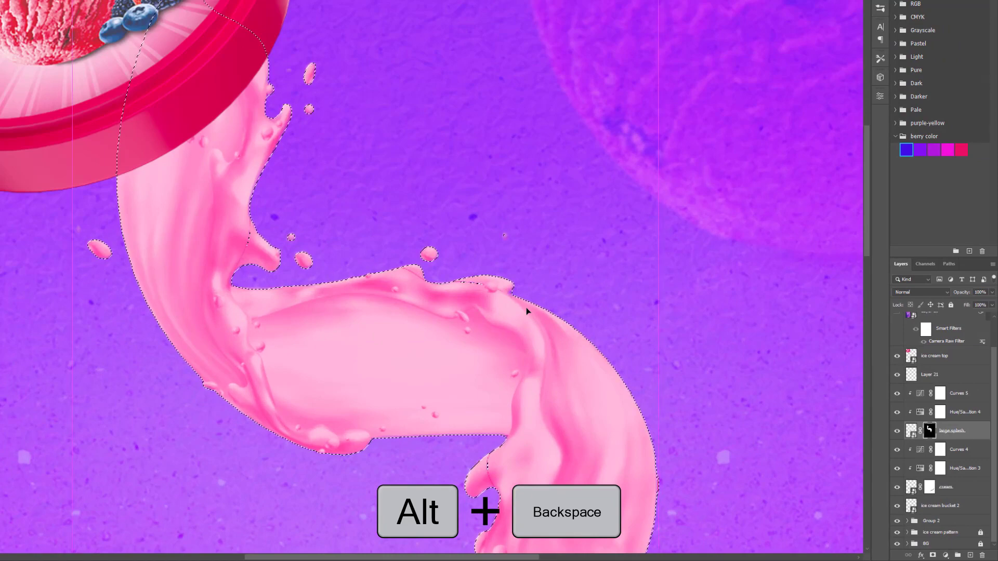
pyautogui.scroll(-2, 526, 310)
pyautogui.scroll(-2, 527, 311)
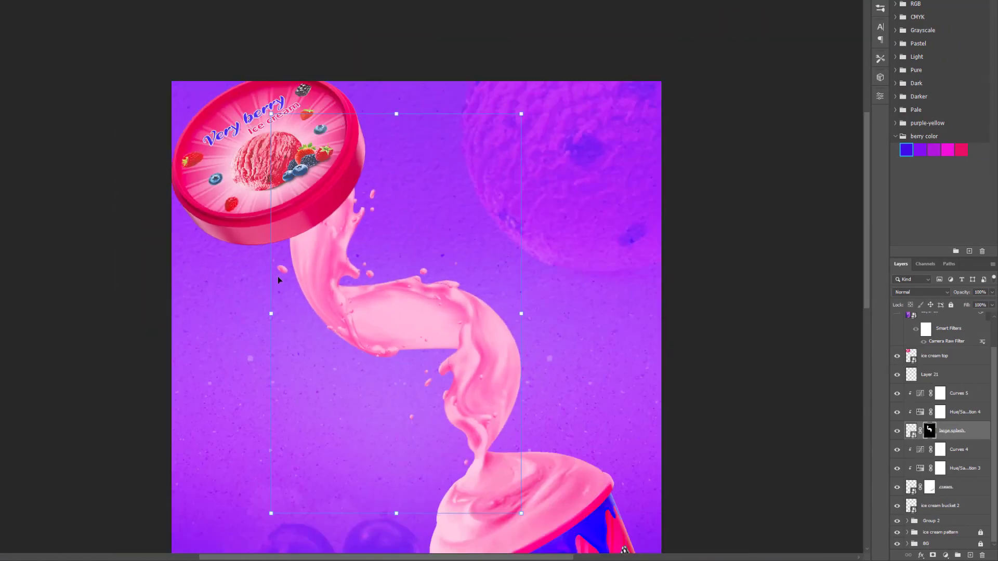
pyautogui.scroll(2, 587, 316)
pyautogui.scroll(2, 572, 334)
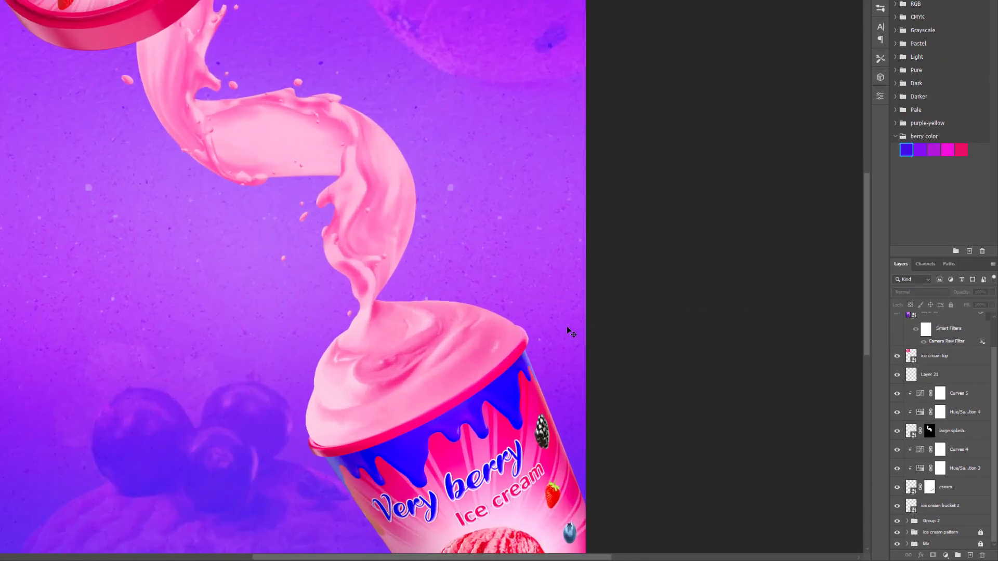
pyautogui.scroll(1, 572, 334)
pyautogui.scroll(-1, 396, 286)
pyautogui.scroll(-1, 413, 301)
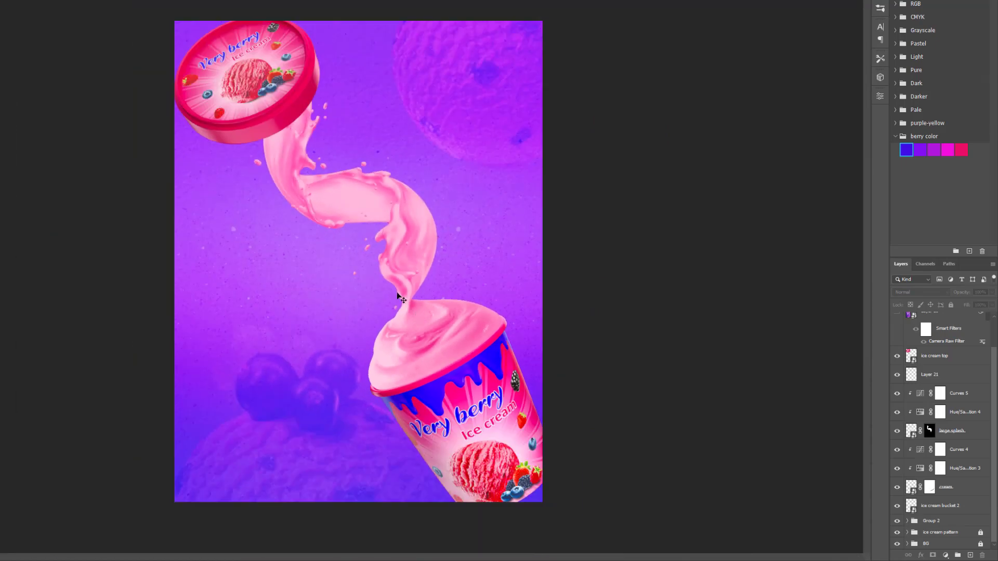
pyautogui.scroll(1, 363, 212)
pyautogui.scroll(1, 356, 172)
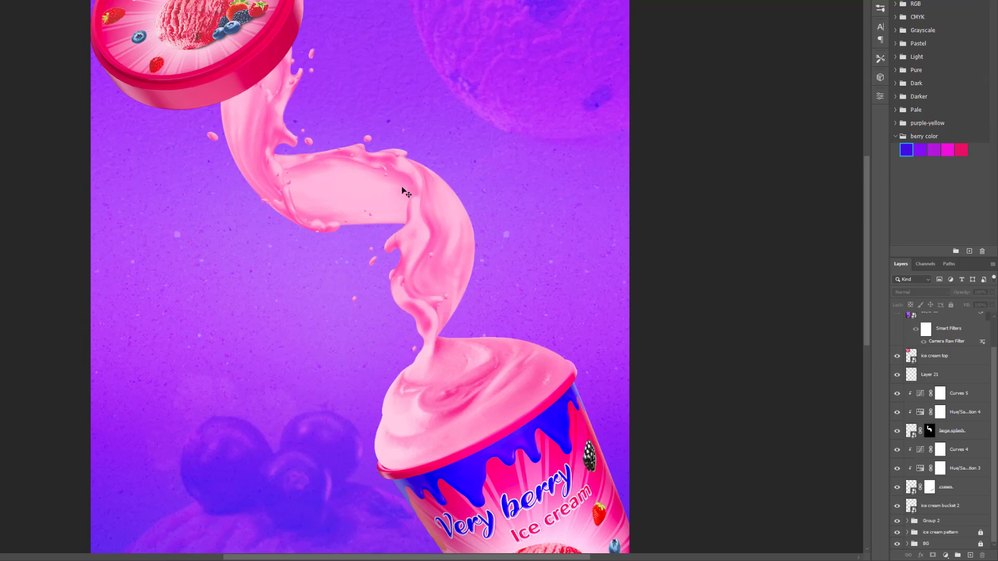
pyautogui.scroll(1, 434, 163)
pyautogui.scroll(1, 446, 189)
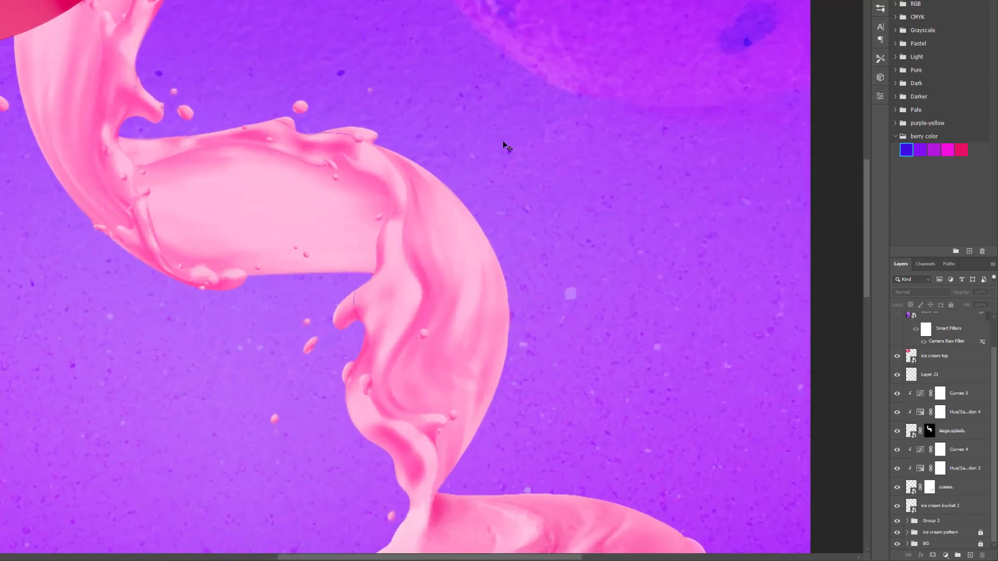
pyautogui.scroll(-1, 330, 312)
pyautogui.scroll(-1, 331, 311)
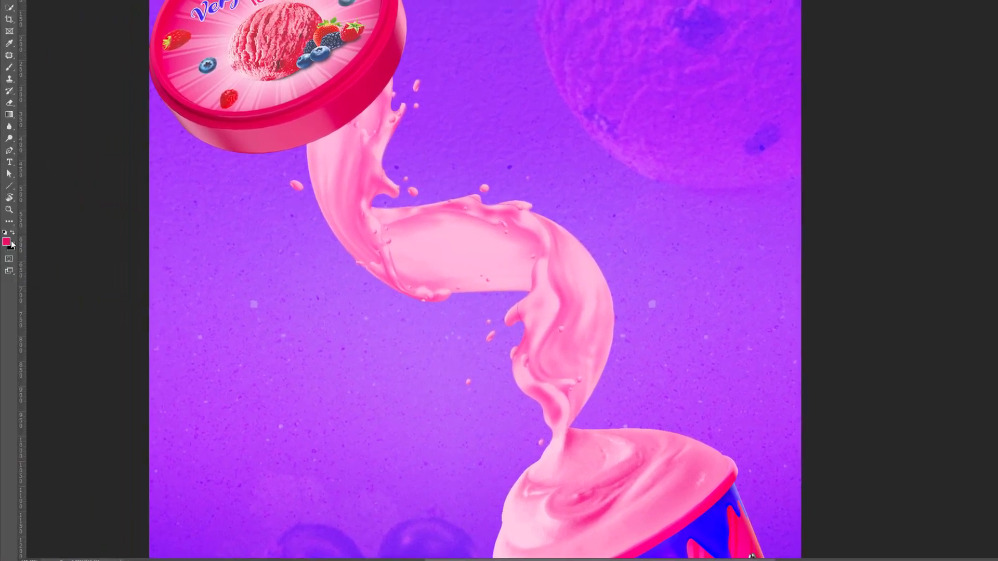
pyautogui.press('d')
pyautogui.click(13, 234)
pyautogui.click(13, 235)
pyautogui.click(13, 235)
pyautogui.click(14, 234)
pyautogui.click(13, 234)
pyautogui.press('x')
pyautogui.press('x')
pyautogui.press('x')
pyautogui.hotkey('ctrl', '0')
pyautogui.hotkey('ctrl', '+')
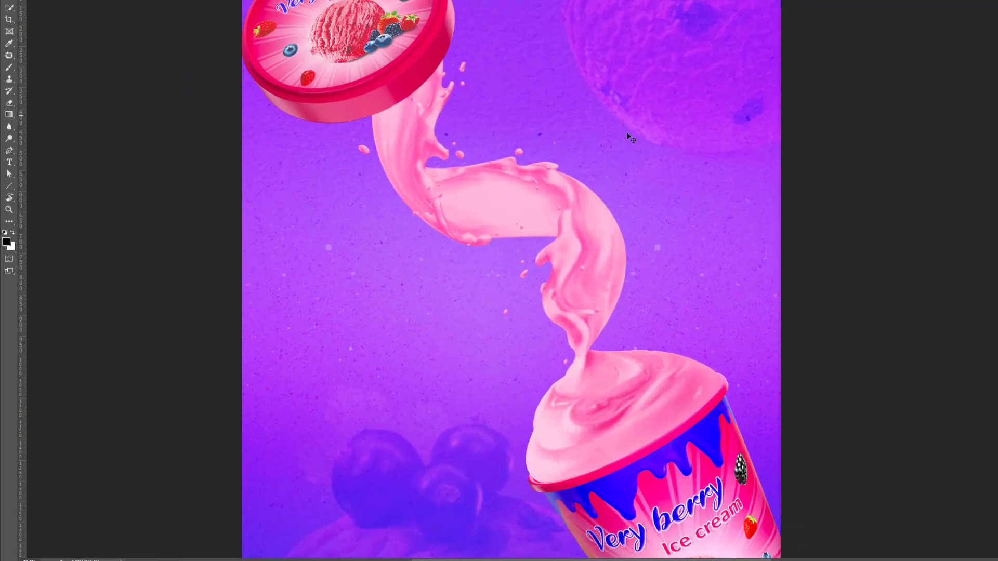
pyautogui.press('Tab')
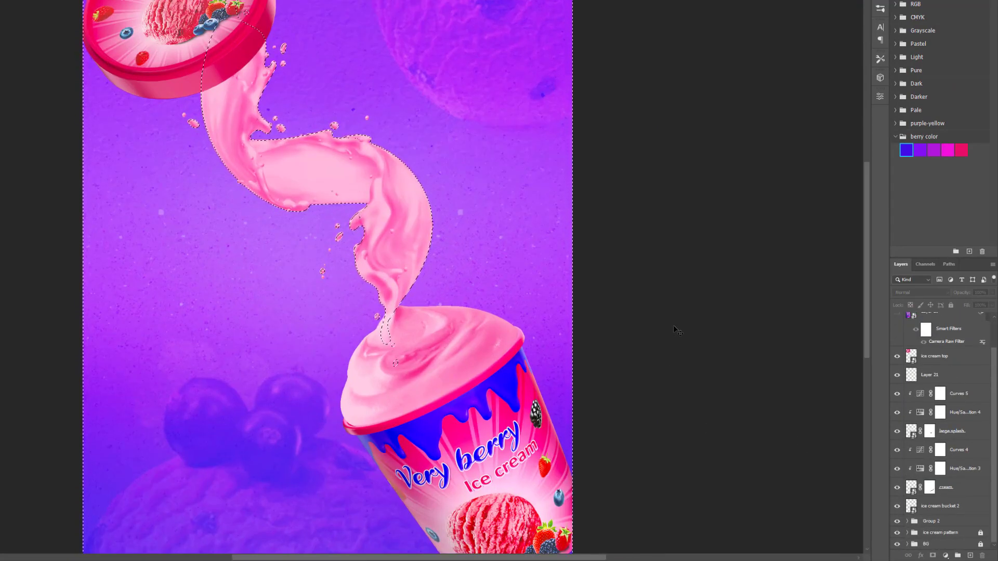
# - Load the large splash's pixels and contract the selection by 3 pixels via Select > Modify > Contract
pyautogui.scroll(3, 383, 134)
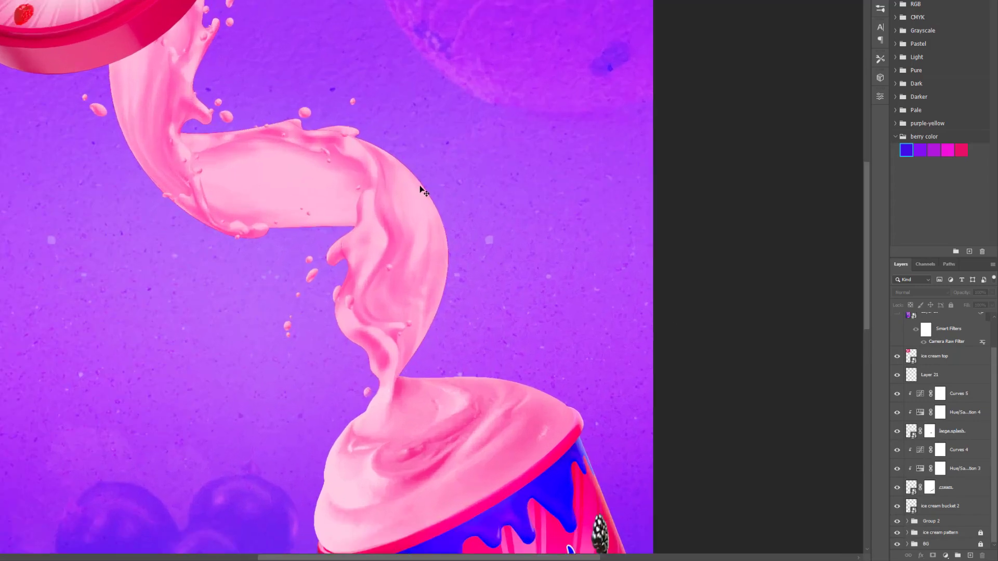
pyautogui.rightClick(911, 434)
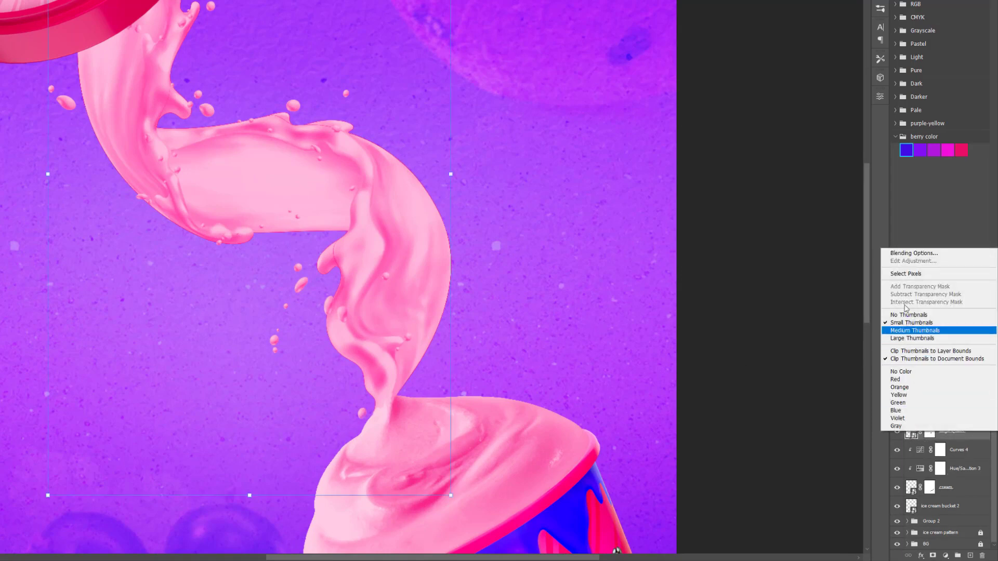
pyautogui.click(906, 274)
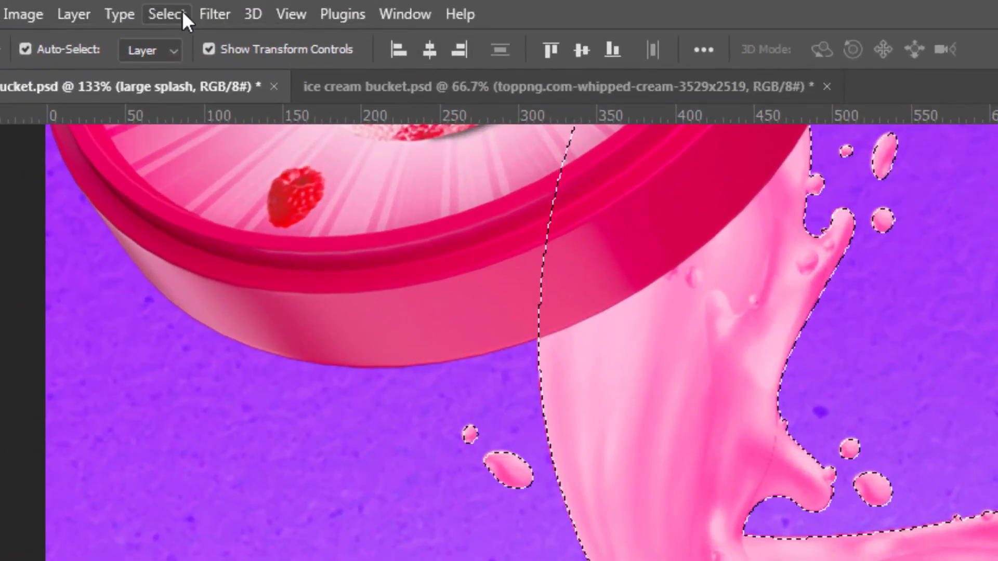
pyautogui.click(212, 15)
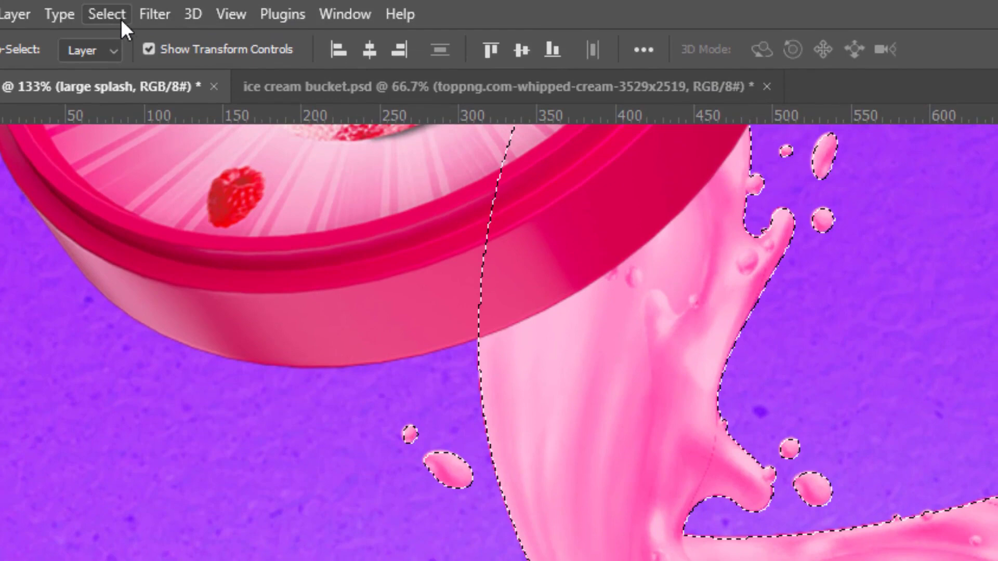
pyautogui.click(114, 19)
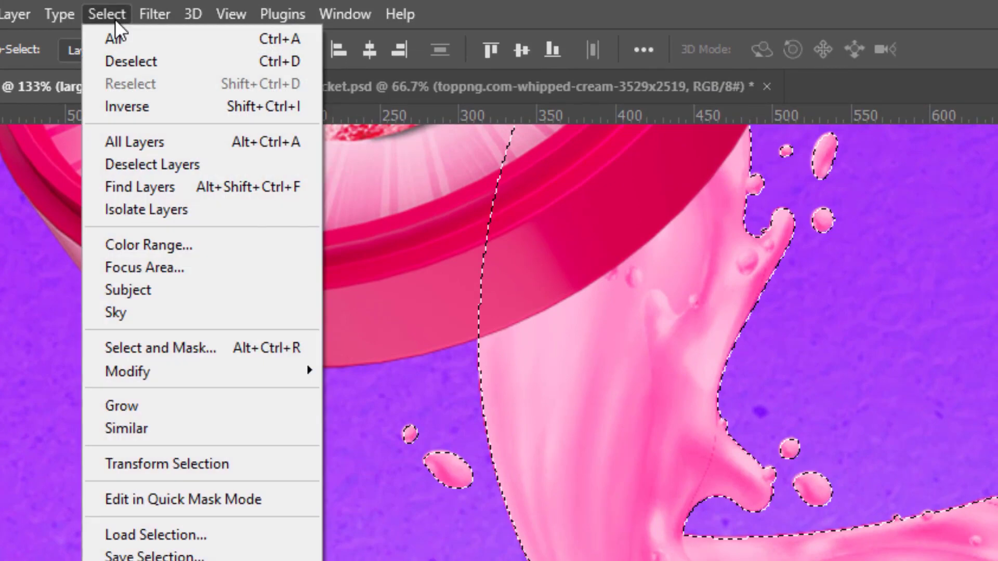
pyautogui.moveTo(126, 367)
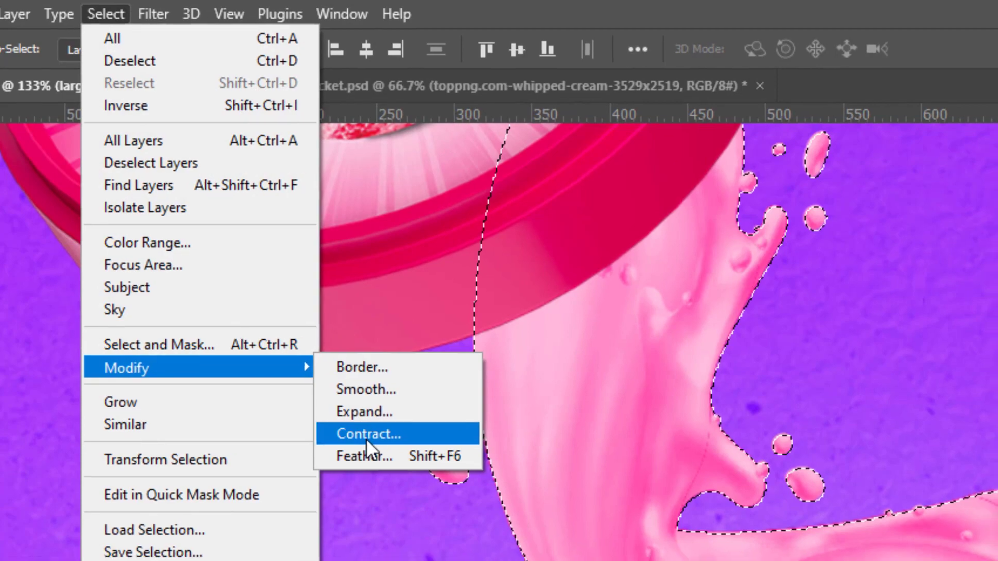
pyautogui.click(366, 439)
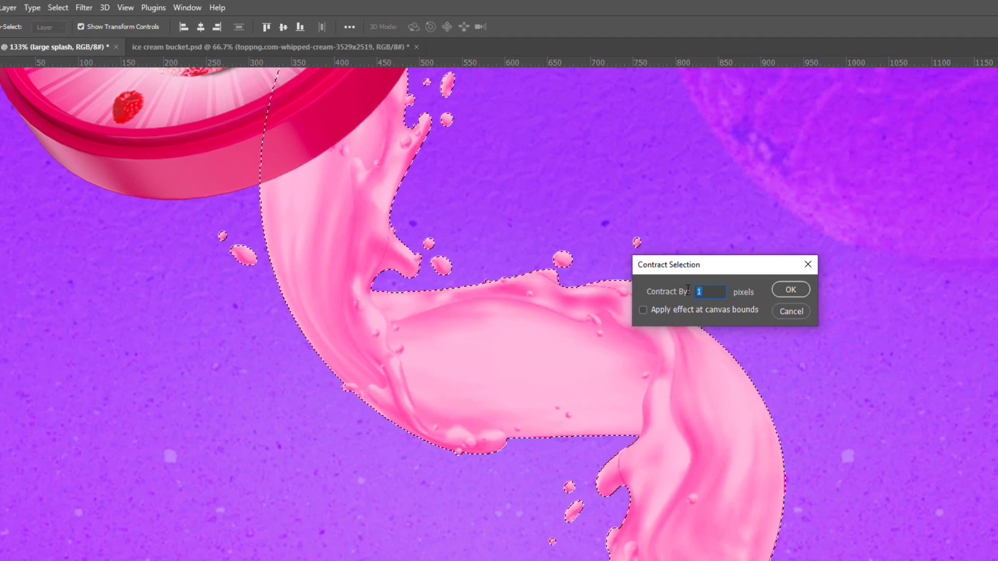
pyautogui.moveTo(688, 290); pyautogui.dragTo(691, 290)
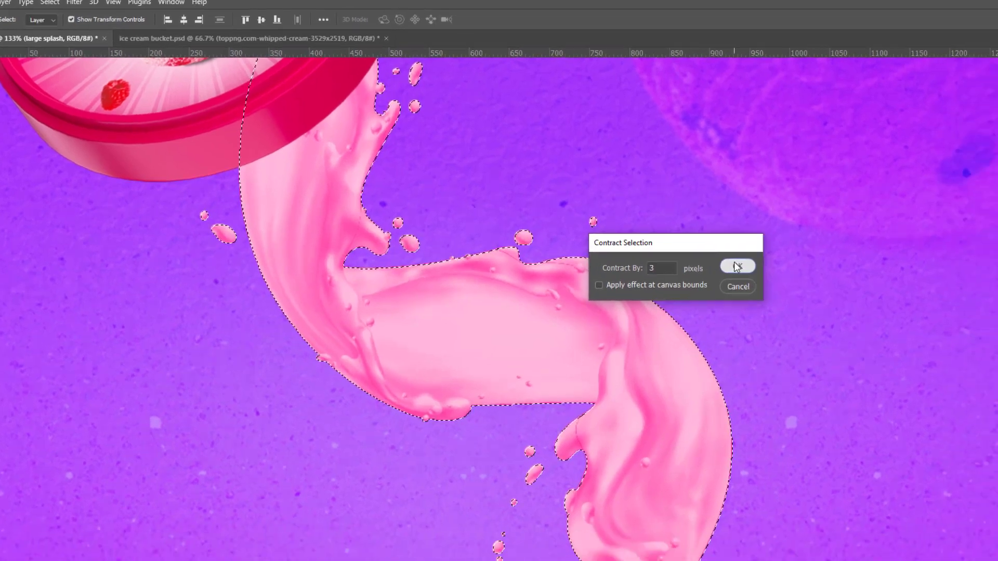
pyautogui.click(791, 289)
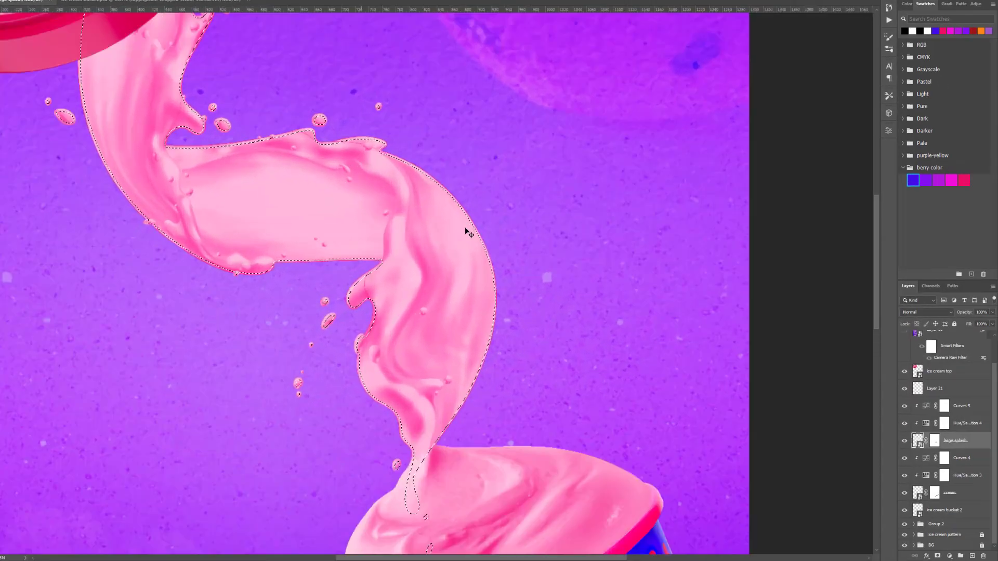
# - On the large splash mask, invert the selection, fill it black, and deselect
pyautogui.scroll(1, 469, 232)
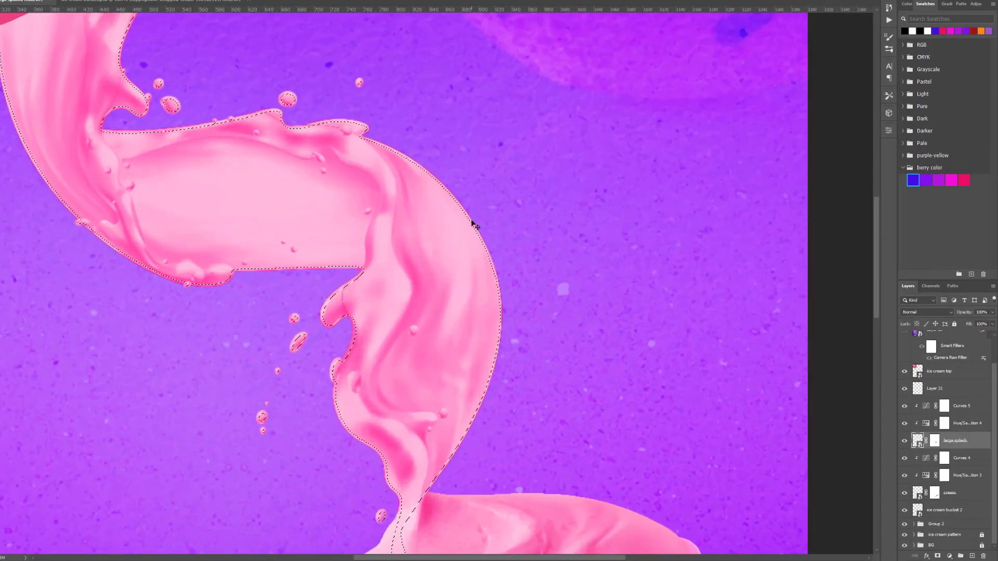
pyautogui.scroll(-2, 461, 234)
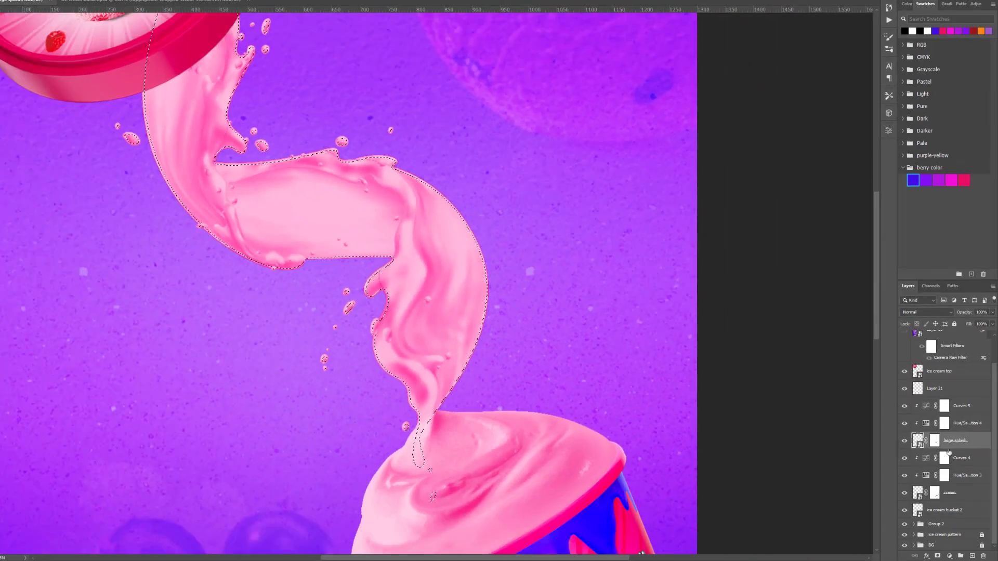
pyautogui.click(935, 442)
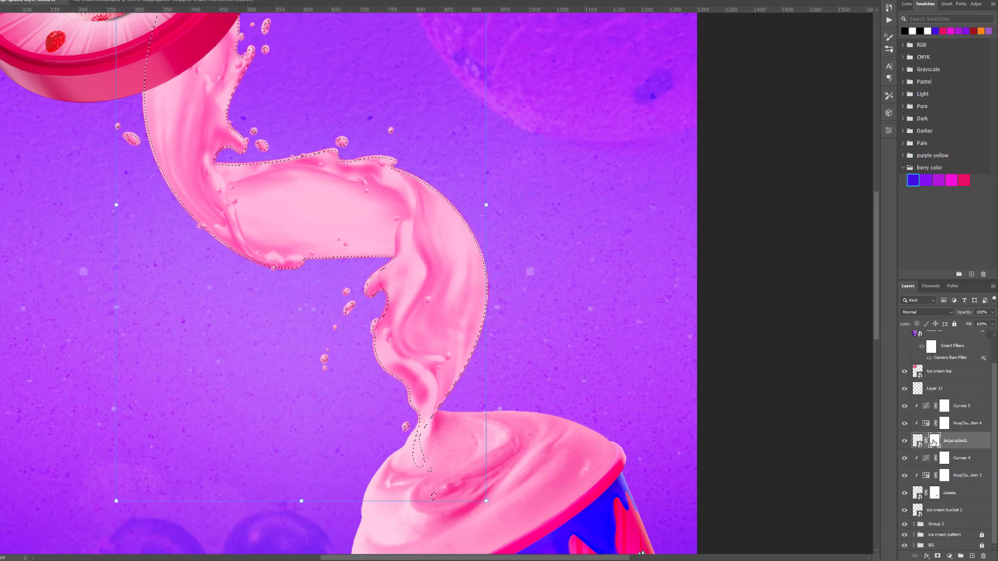
pyautogui.hotkey('ctrl', 'shift', 'i')
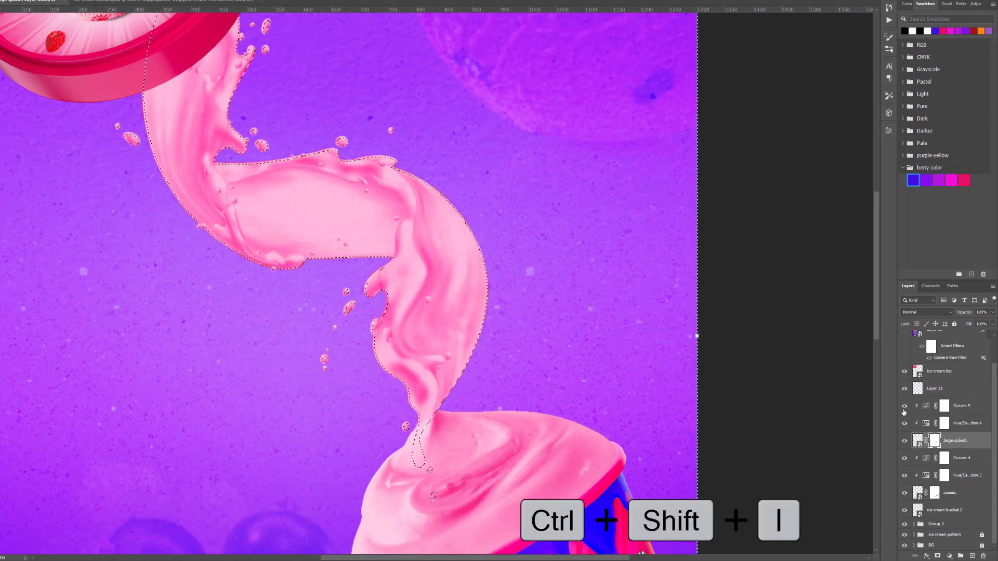
pyautogui.hotkey('alt', 'BackSpace')
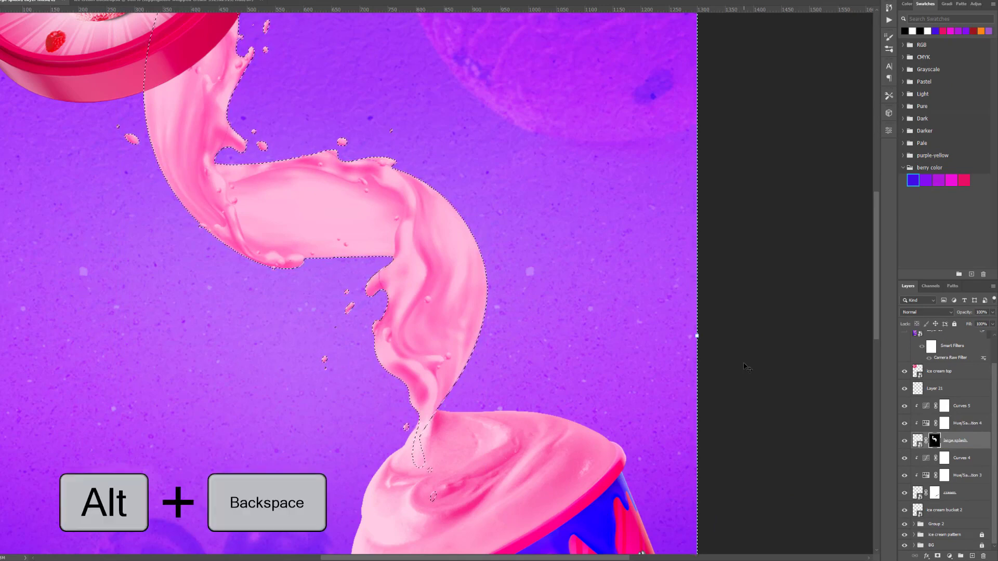
pyautogui.click(725, 260)
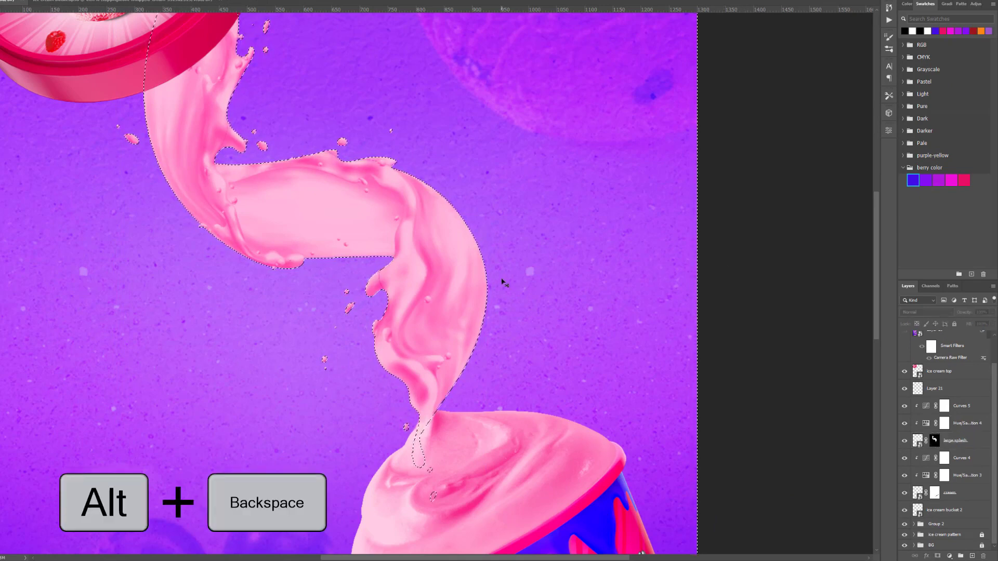
pyautogui.hotkey('ctrl', 'd')
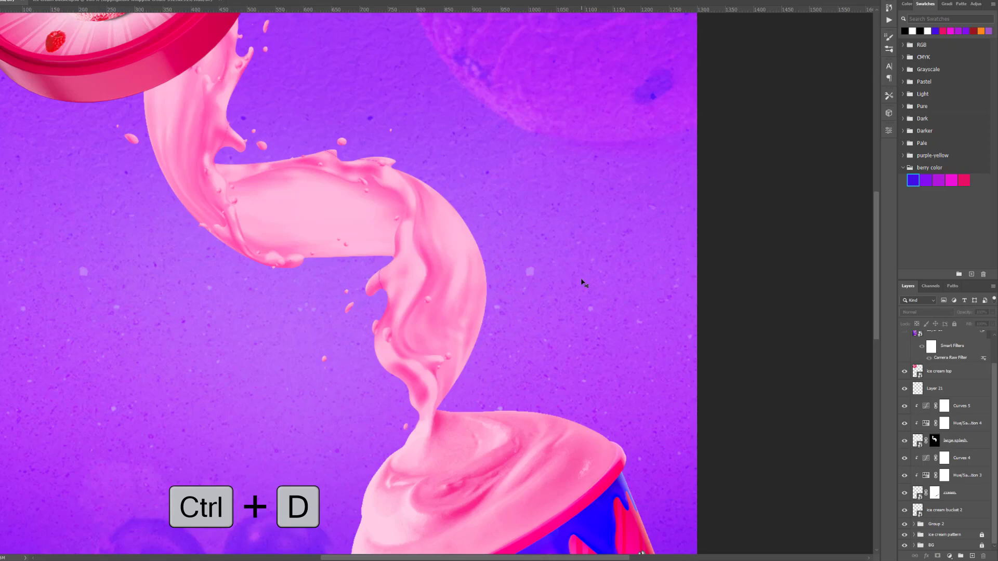
pyautogui.scroll(-3, 527, 225)
pyautogui.scroll(2, 536, 106)
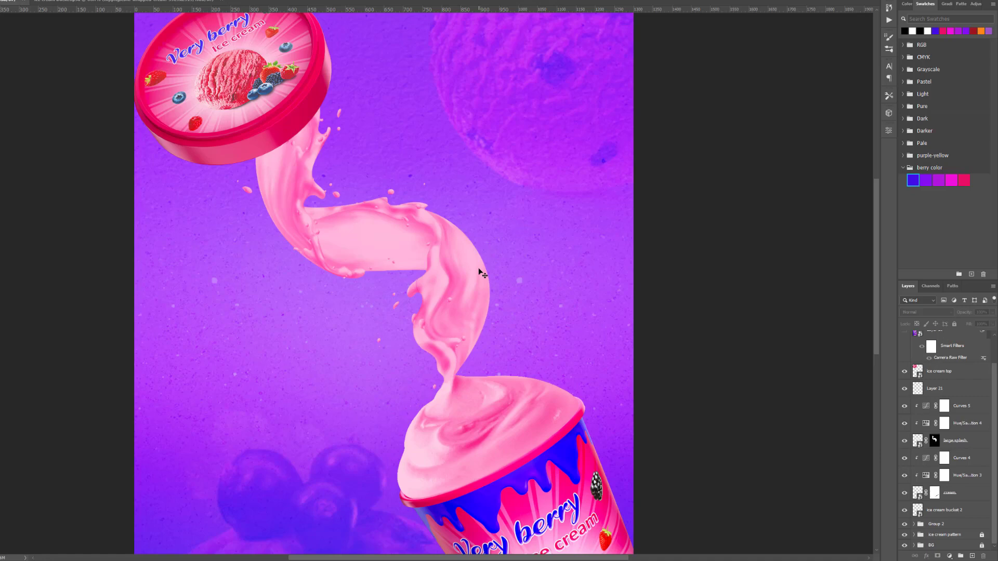
# - Scroll through the poster to review its current layout
pyautogui.scroll(-2, 482, 274)
pyautogui.scroll(-2, 380, 132)
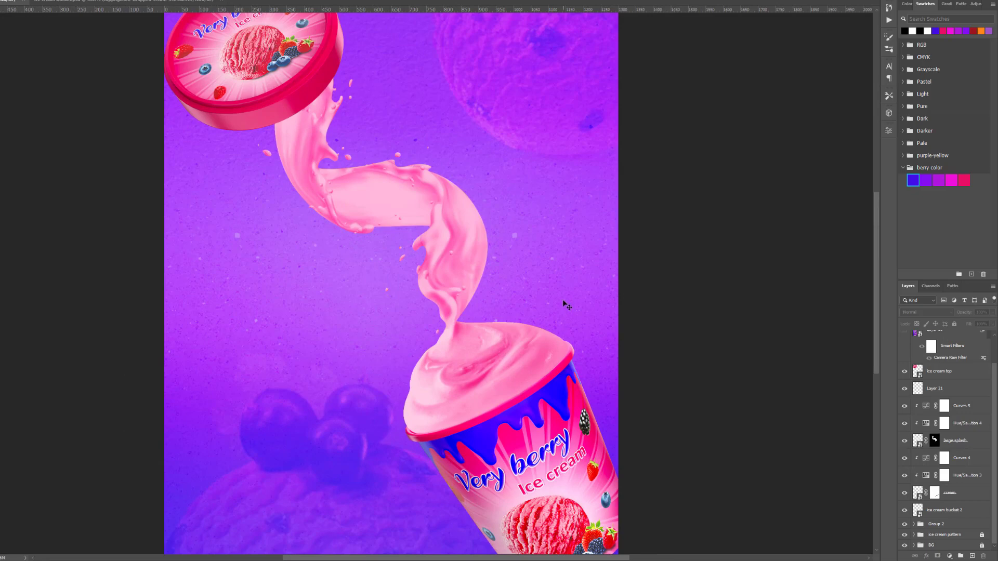
pyautogui.scroll(1, 565, 305)
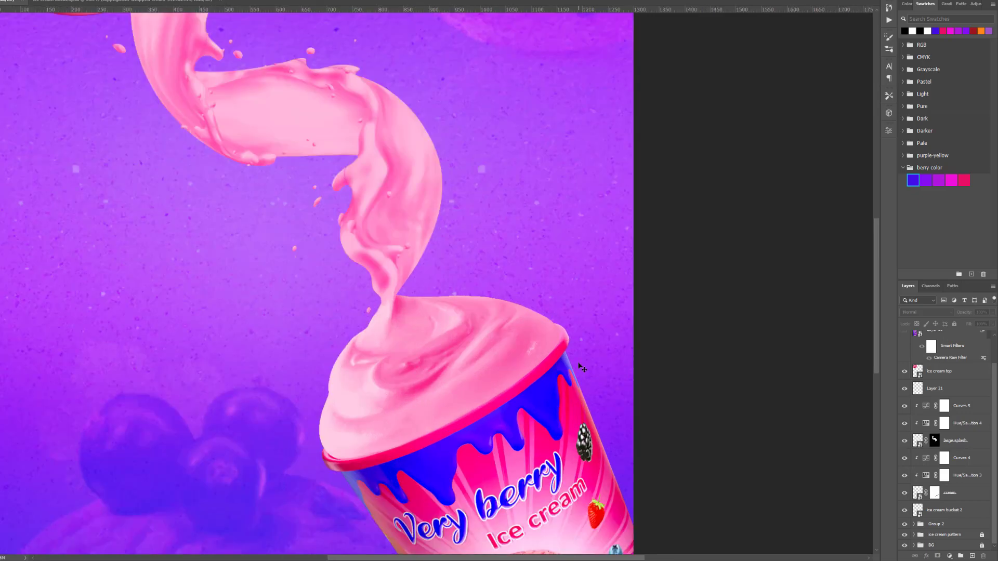
pyautogui.scroll(-1, 582, 369)
pyautogui.scroll(-1, 522, 276)
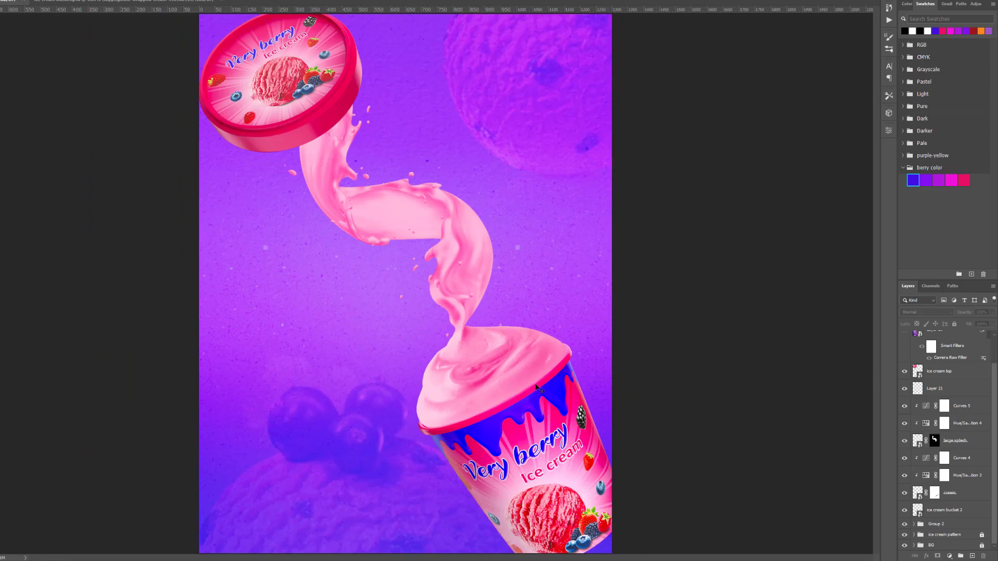
pyautogui.scroll(1, 513, 414)
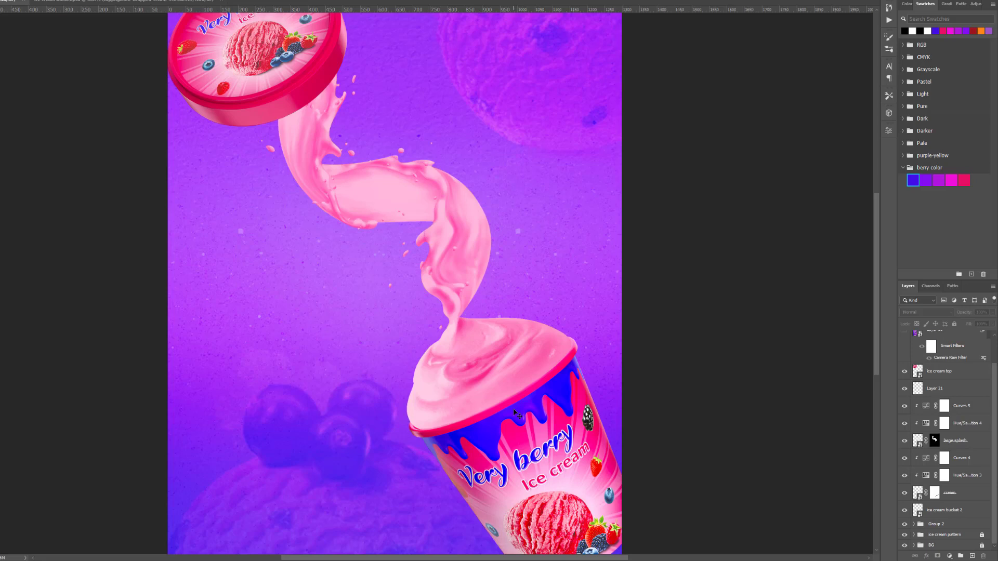
pyautogui.scroll(-2, 517, 416)
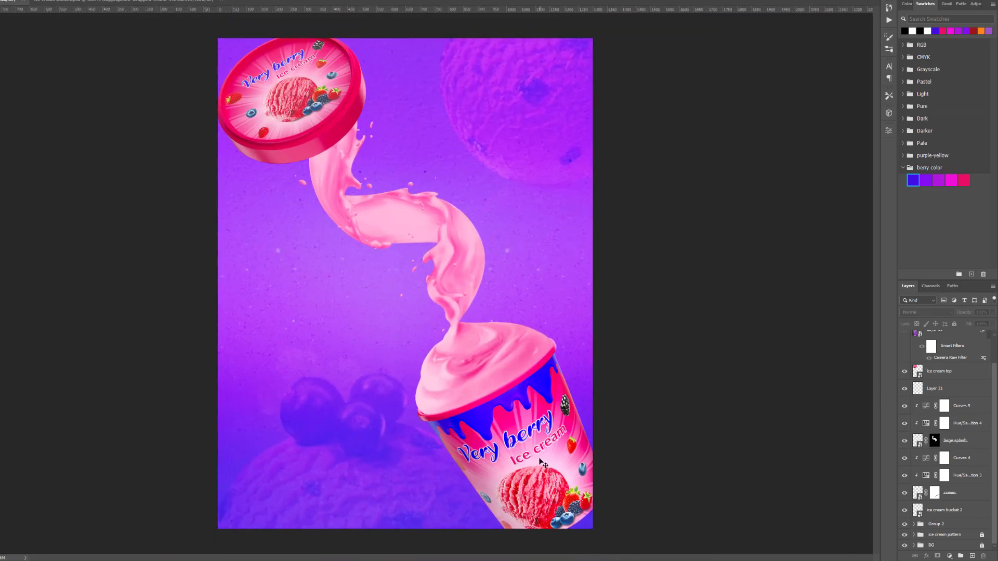
pyautogui.scroll(1, 544, 464)
pyautogui.scroll(-1, 544, 464)
pyautogui.scroll(-1, 543, 464)
# - Drag the white milk-crown splash from Illustrator onto the poster over the cup
pyautogui.hotkey('ctrl', '+')
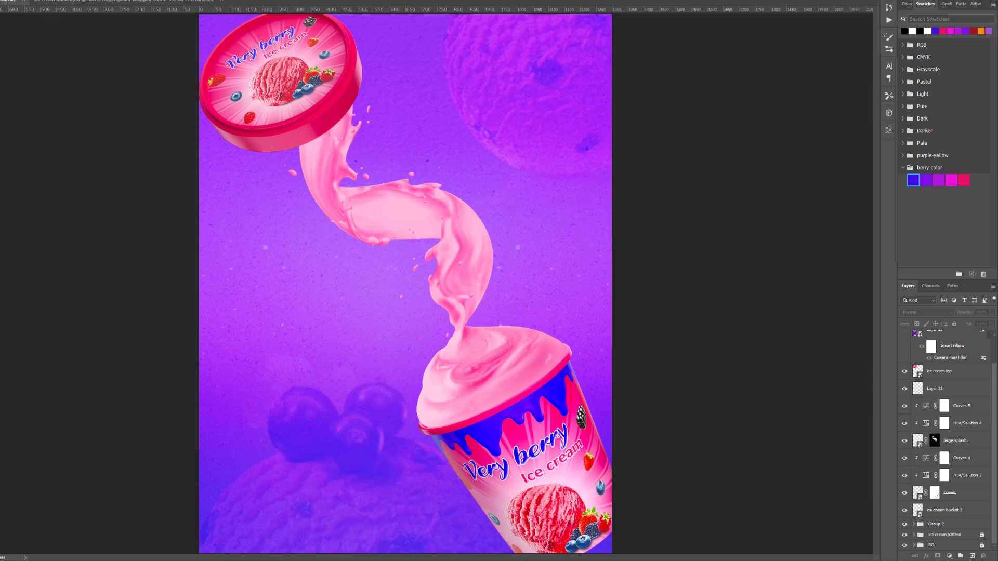
pyautogui.scroll(3, 342, 424)
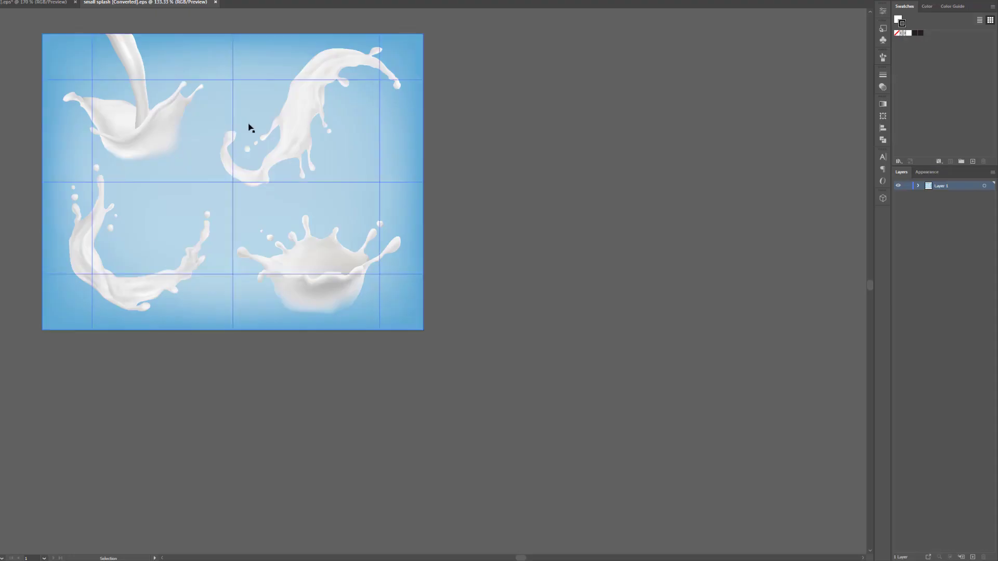
pyautogui.moveTo(312, 283); pyautogui.dragTo(451, 497)
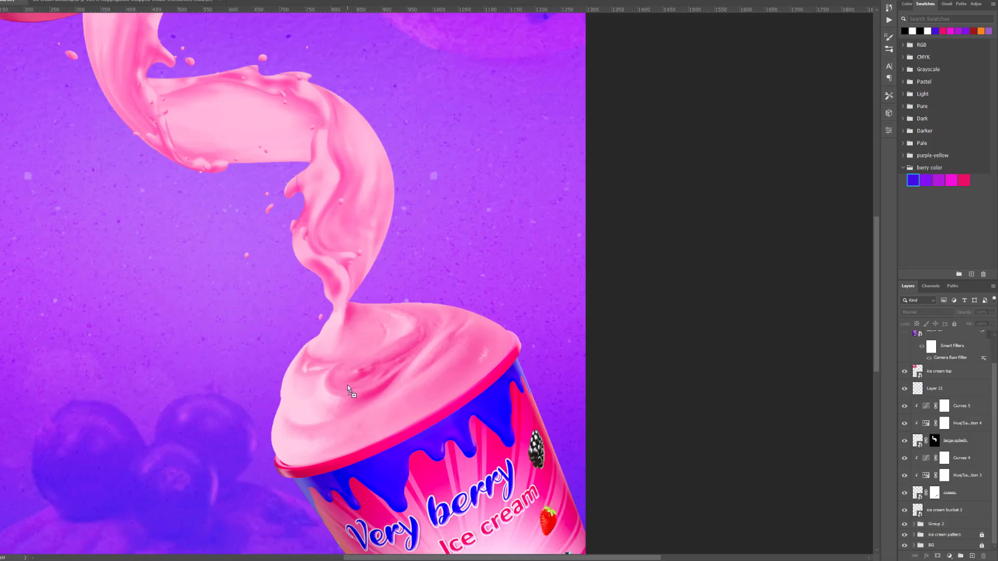
pyautogui.moveTo(347, 385); pyautogui.dragTo(348, 385)
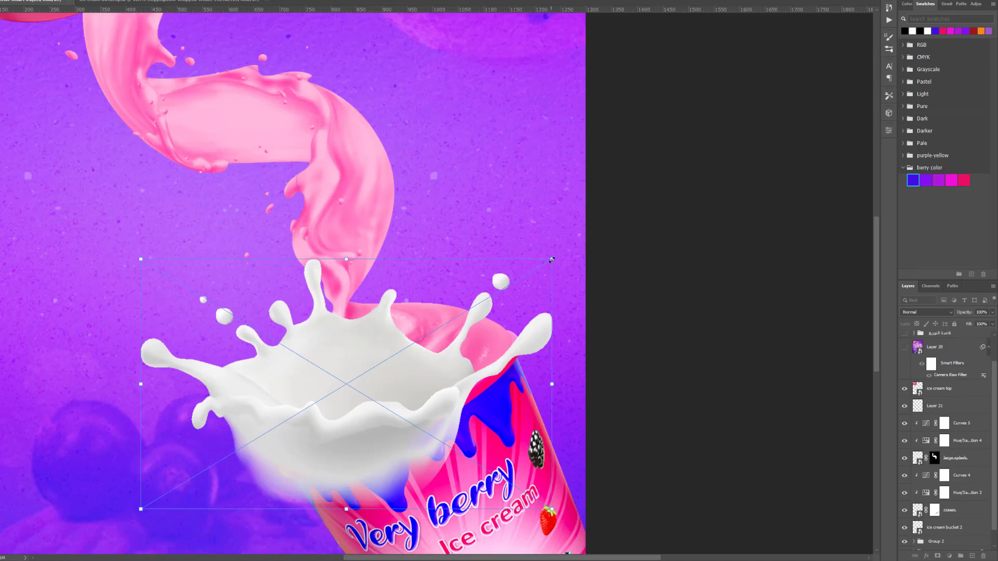
pyautogui.moveTo(552, 259)
pyautogui.mouseDown()
pyautogui.moveTo(425, 363)
pyautogui.moveTo(395, 411)
pyautogui.moveTo(410, 395)
pyautogui.moveTo(350, 425)
pyautogui.mouseUp()
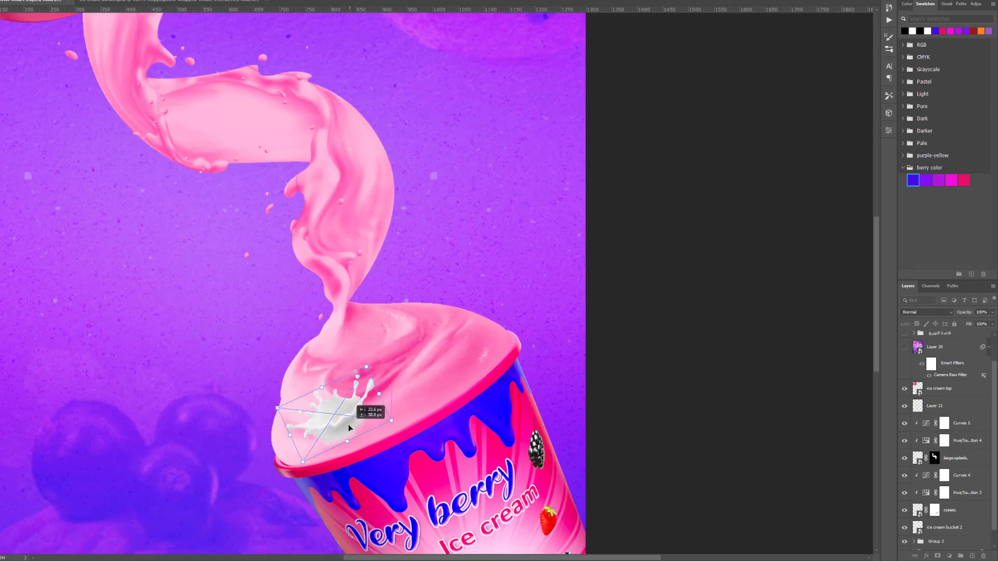
pyautogui.hotkey('ctrl', '0')
pyautogui.scroll(1, 476, 301)
pyautogui.scroll(2, 475, 301)
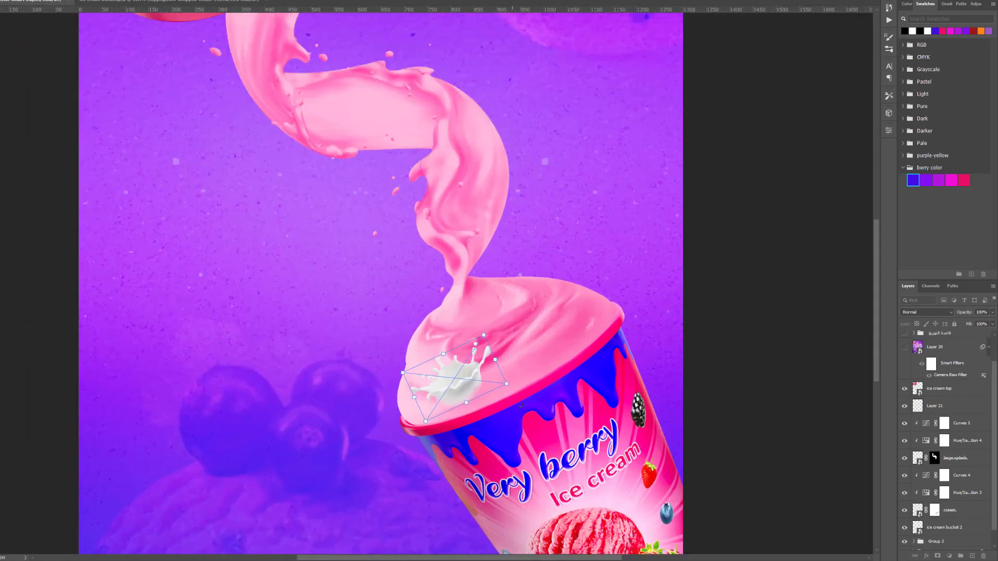
pyautogui.scroll(2, 476, 302)
pyautogui.scroll(1, 475, 301)
pyautogui.moveTo(464, 305); pyautogui.dragTo(458, 311)
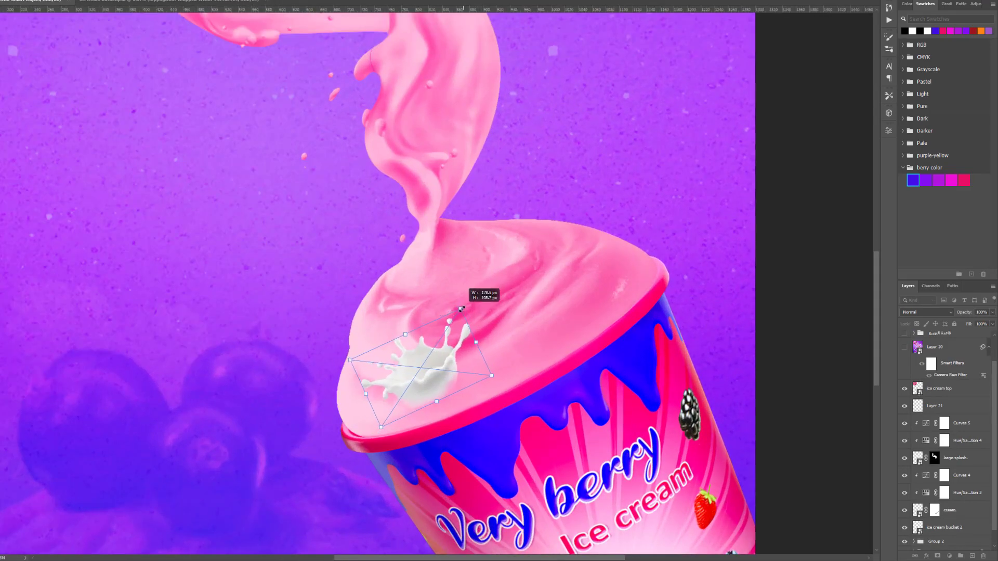
pyautogui.moveTo(438, 386); pyautogui.dragTo(439, 393)
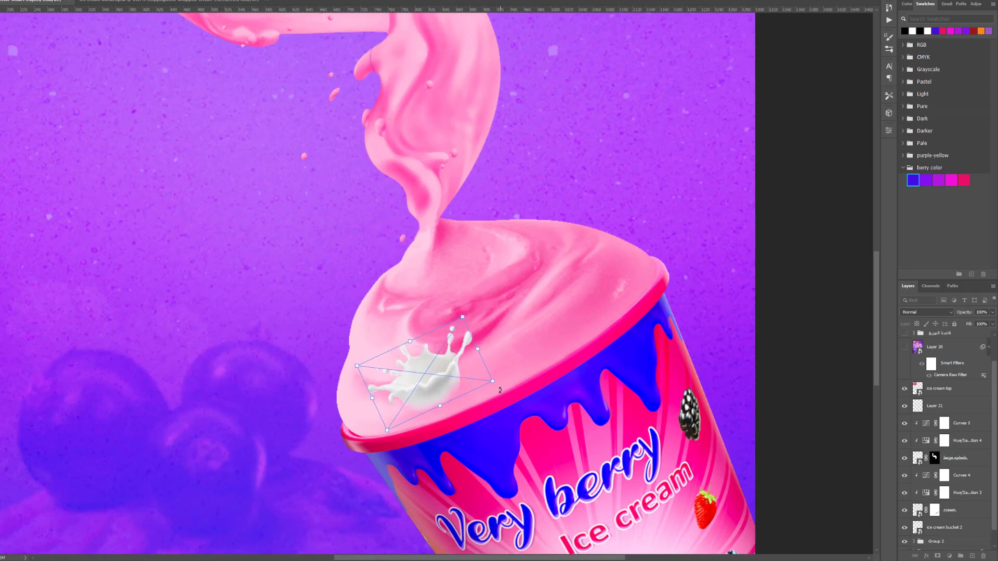
pyautogui.moveTo(500, 389); pyautogui.dragTo(498, 399)
pyautogui.keyDown('alt'); pyautogui.scroll(-3, 192, 438); pyautogui.keyUp('alt')
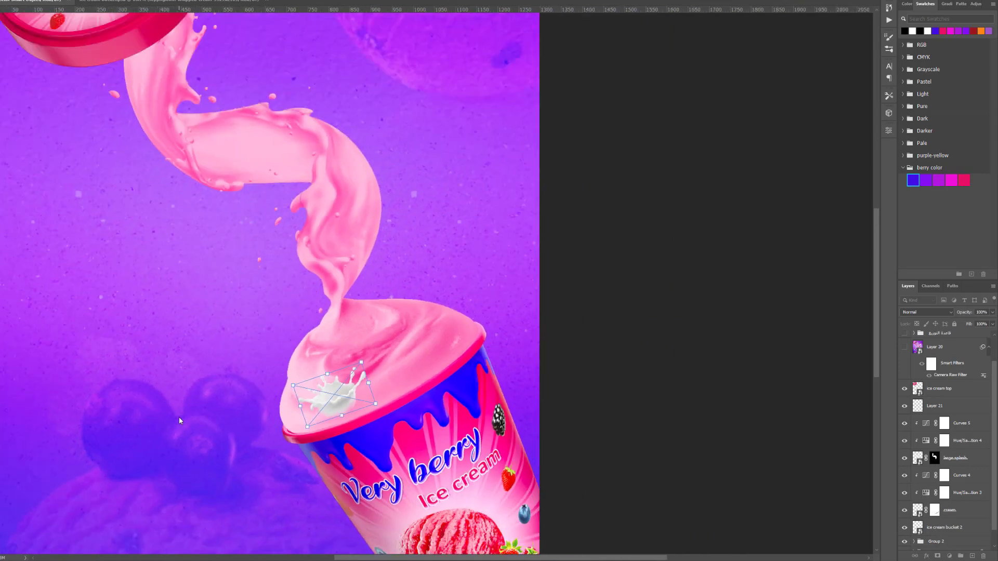
pyautogui.keyDown('alt'); pyautogui.scroll(-2, 179, 417); pyautogui.keyUp('alt')
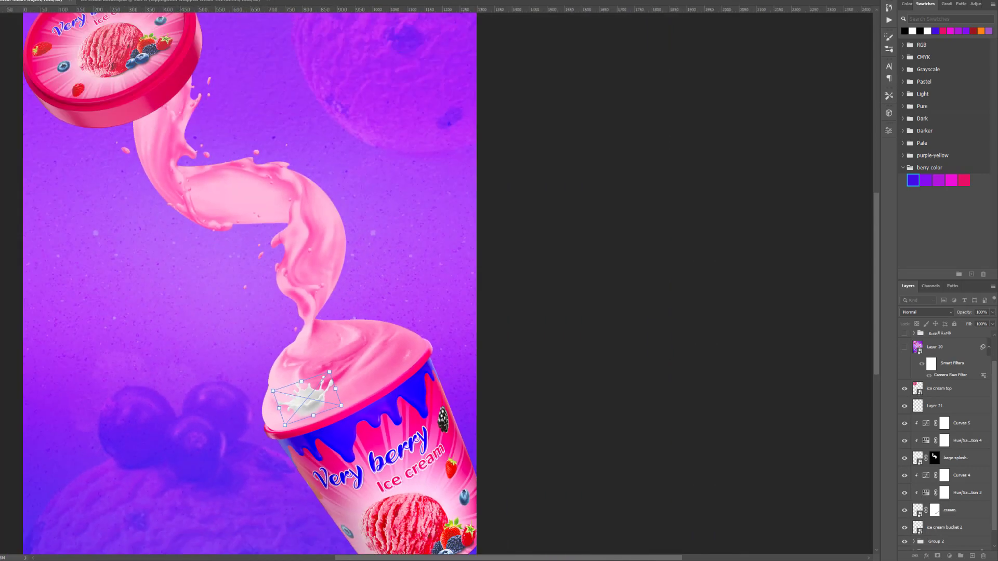
pyautogui.press('Return')
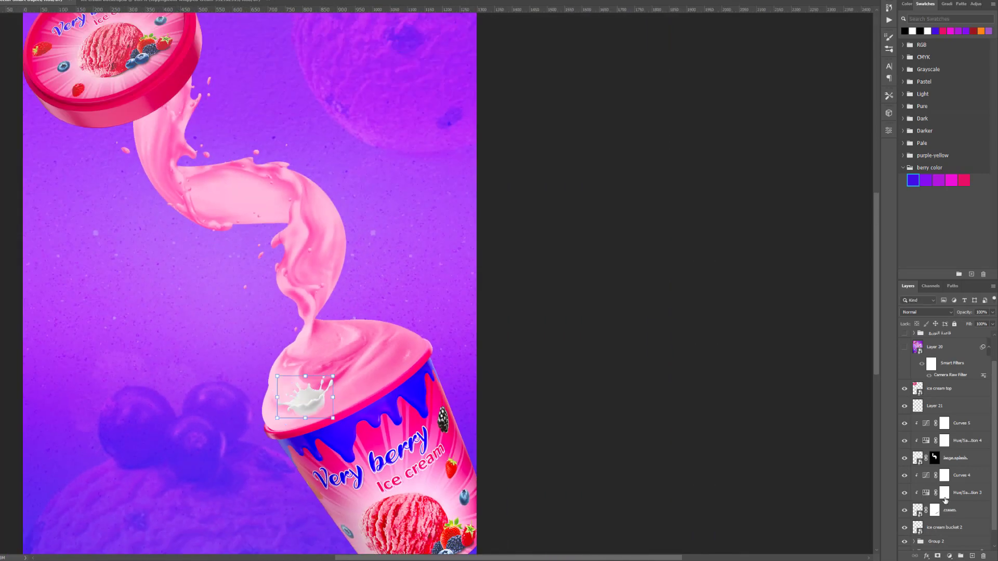
pyautogui.click(971, 441)
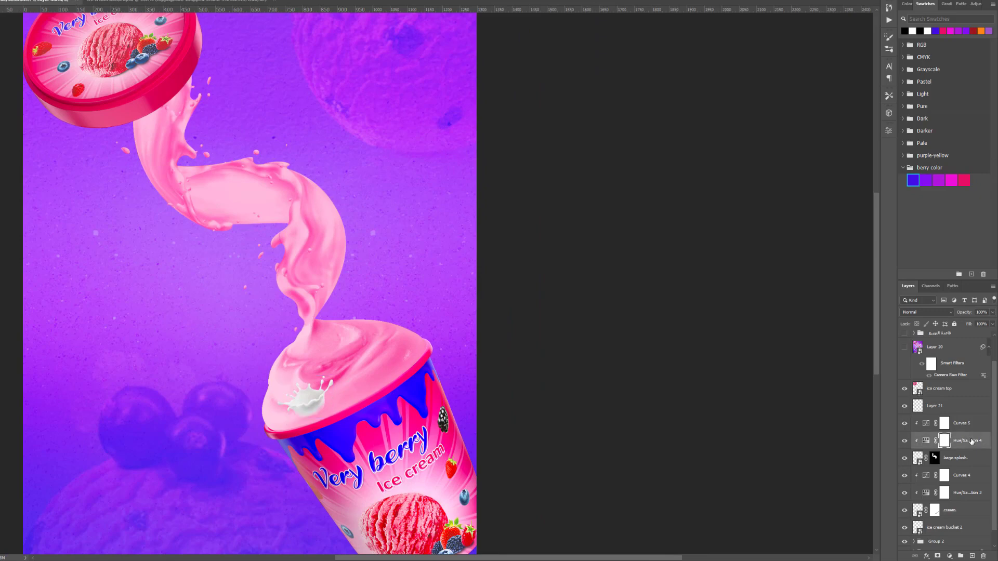
pyautogui.keyDown('shift'); pyautogui.click(964, 425); pyautogui.keyUp('shift')
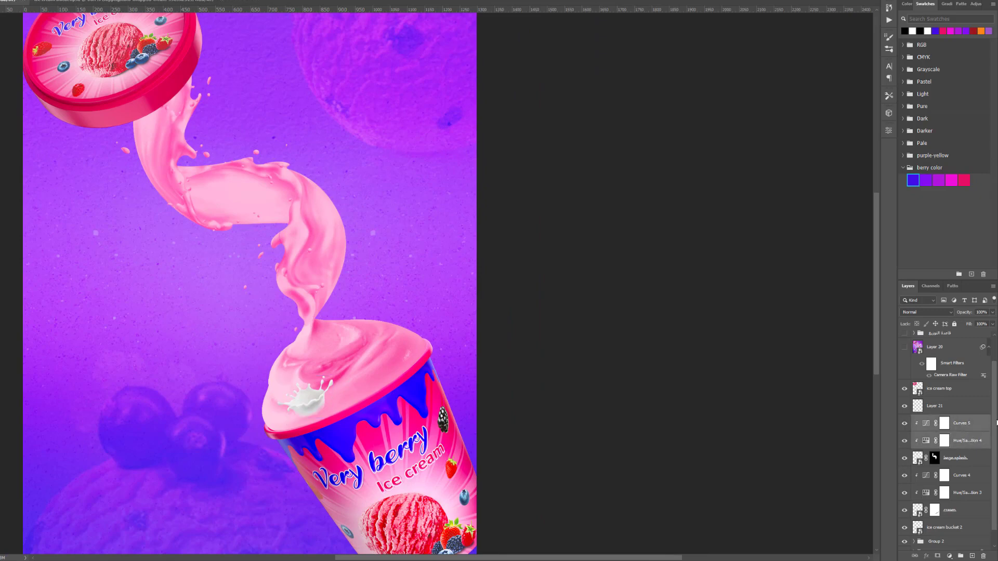
# - Move the splash below ice cream top and clip Alt-copied Curves 5 and Hue/Saturation 4 to it
pyautogui.scroll(2, 978, 424)
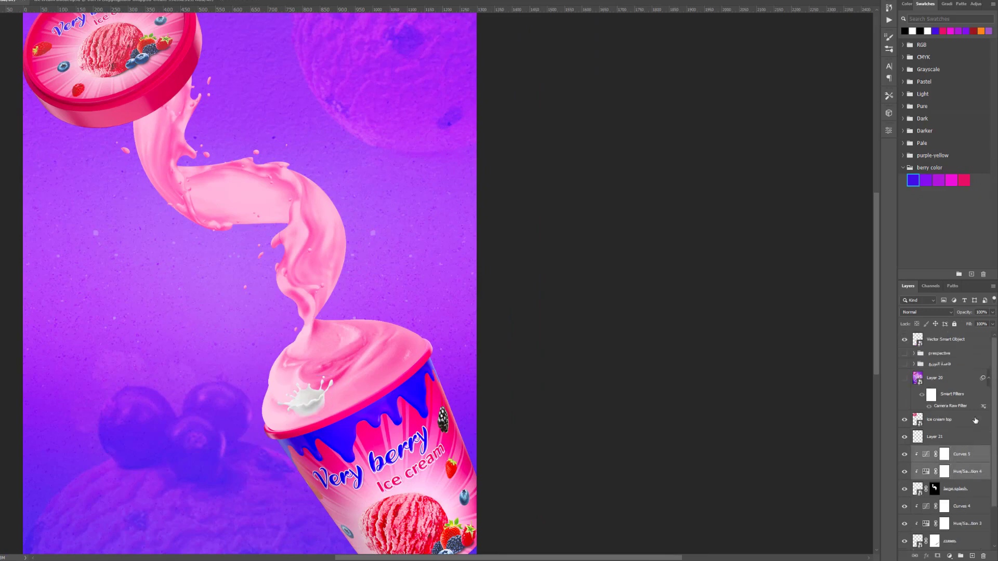
pyautogui.moveTo(955, 343); pyautogui.dragTo(963, 432)
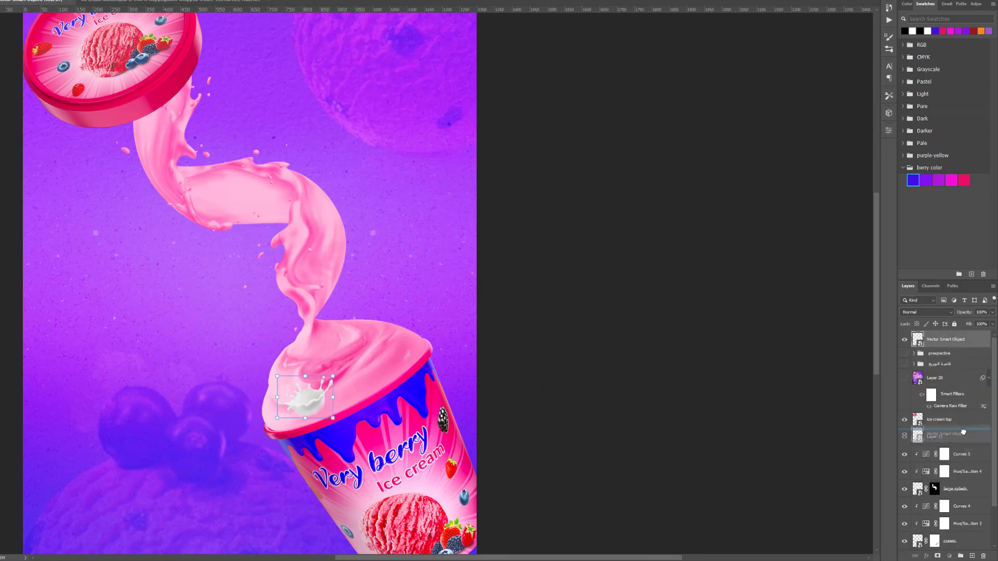
pyautogui.moveTo(963, 432); pyautogui.dragTo(964, 433)
pyautogui.click(970, 473)
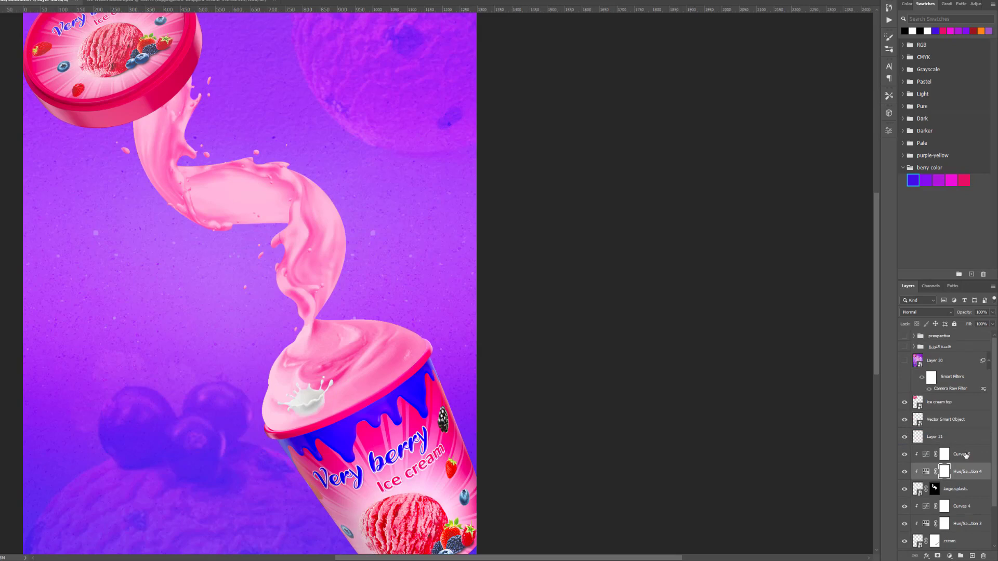
pyautogui.keyDown('shift'); pyautogui.click(966, 455); pyautogui.keyUp('shift')
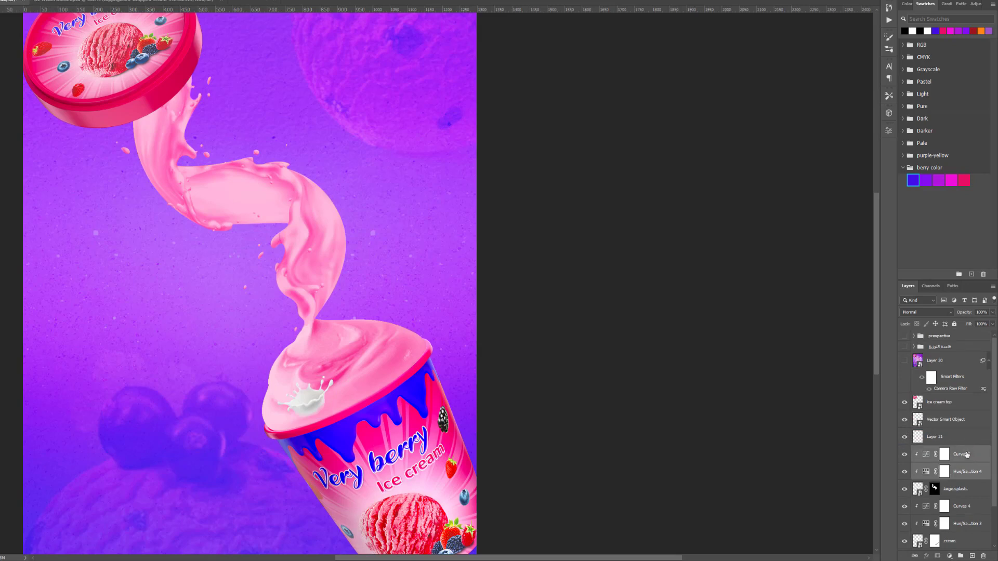
pyautogui.moveTo(966, 455); pyautogui.dragTo(966, 416)
pyautogui.press('alt')
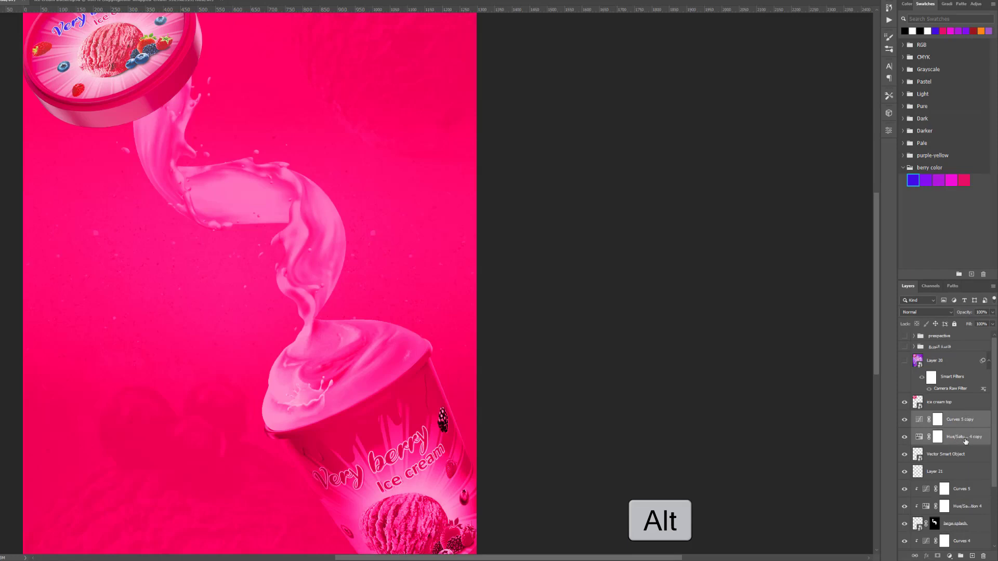
pyautogui.rightClick(966, 440)
pyautogui.click(912, 242)
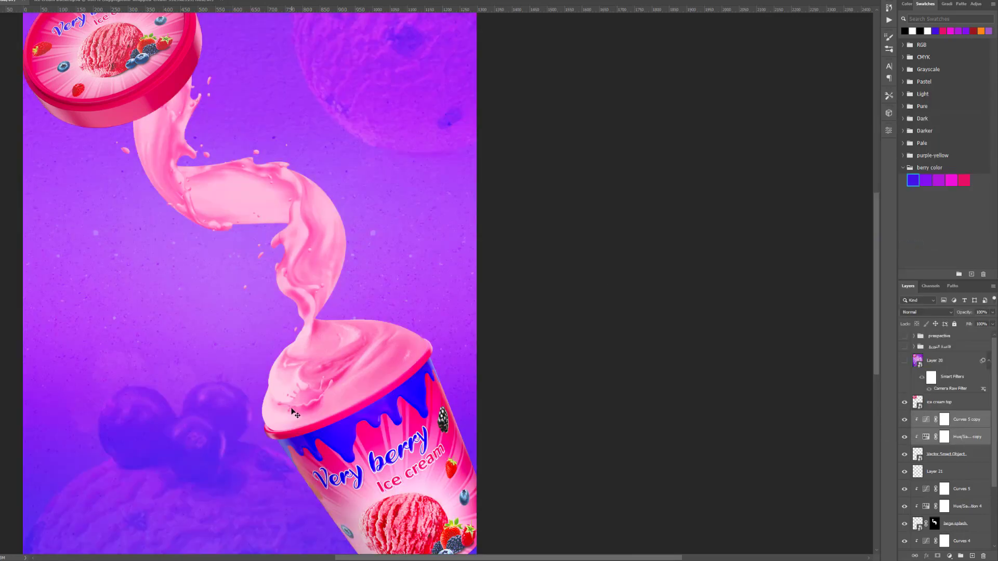
# - Merge the splash with its clipped adjustment copies and start renaming it small splash
pyautogui.scroll(-2, 294, 413)
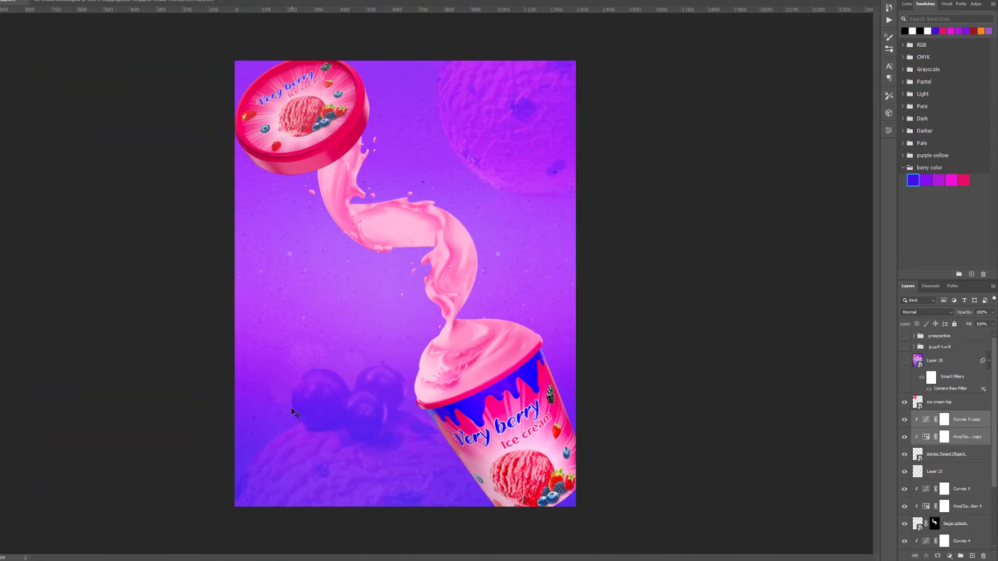
pyautogui.scroll(2, 295, 413)
pyautogui.scroll(-2, 229, 406)
pyautogui.scroll(2, 228, 406)
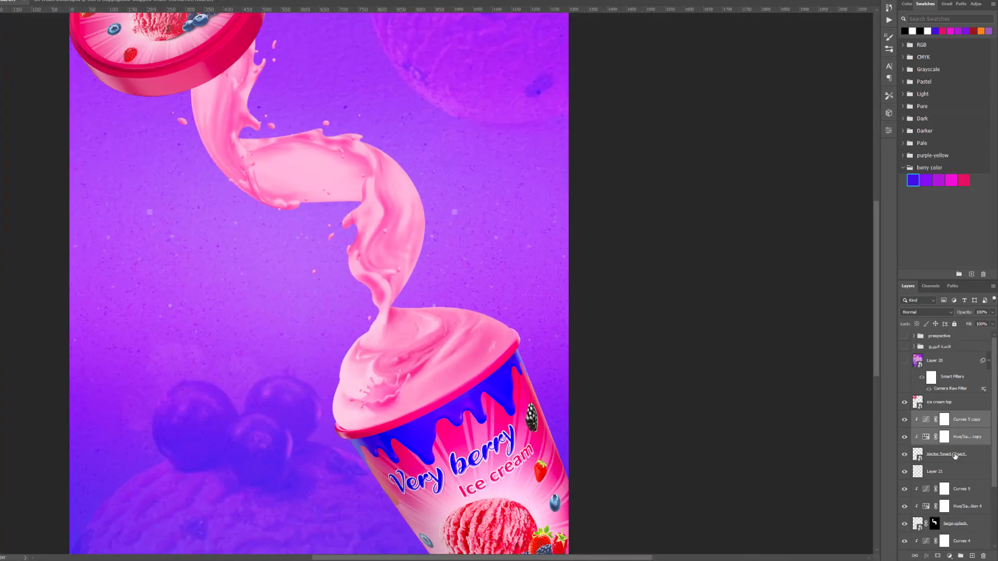
pyautogui.click(955, 455)
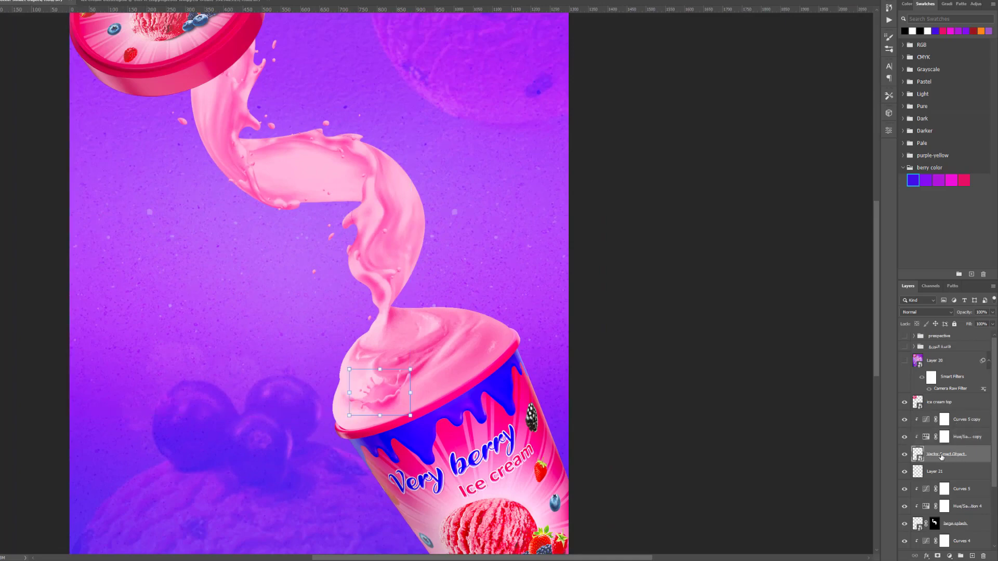
pyautogui.keyDown('shift'); pyautogui.click(969, 424); pyautogui.keyUp('shift')
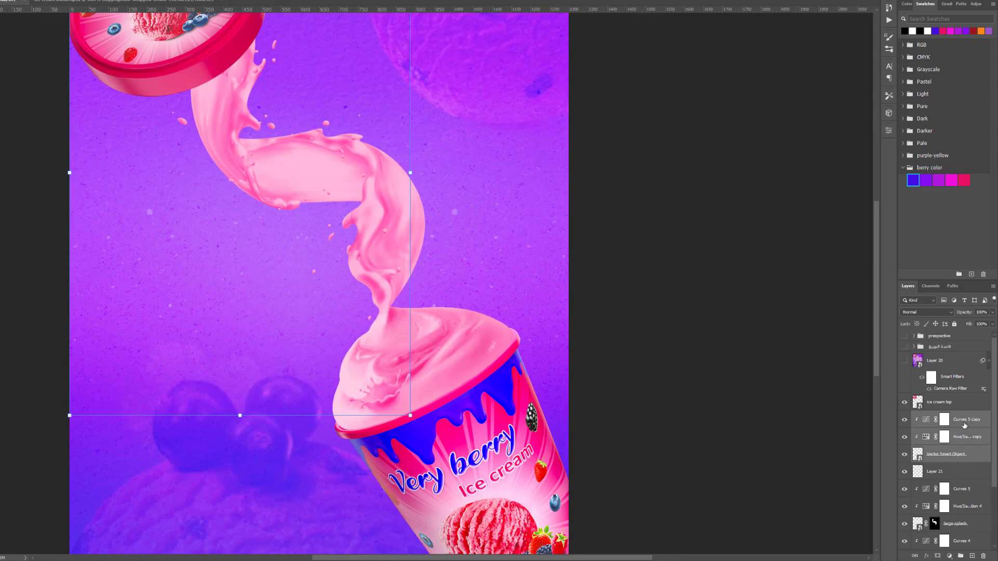
pyautogui.hotkey('ctrl', 'e')
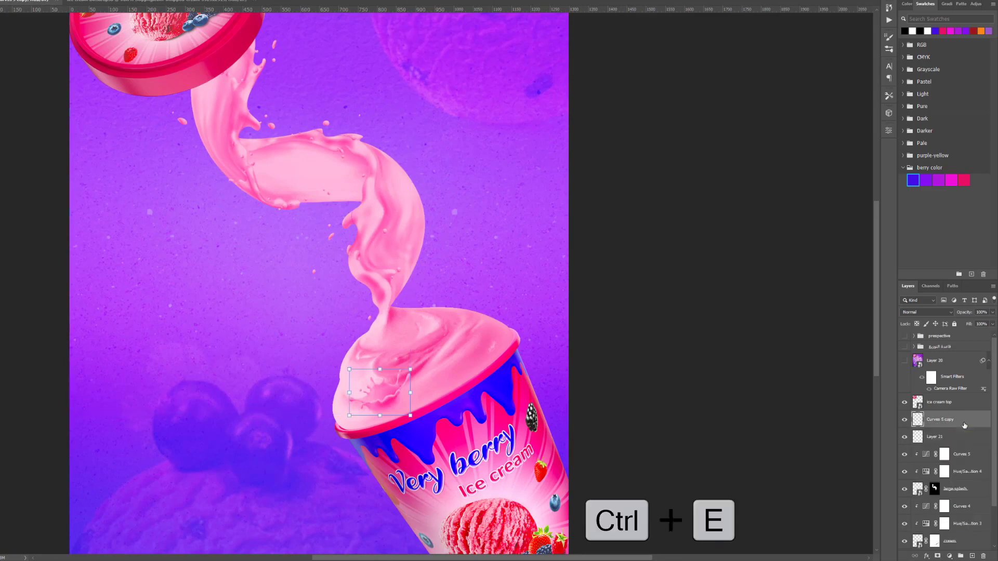
pyautogui.doubleClick(949, 419)
pyautogui.write('small splash')
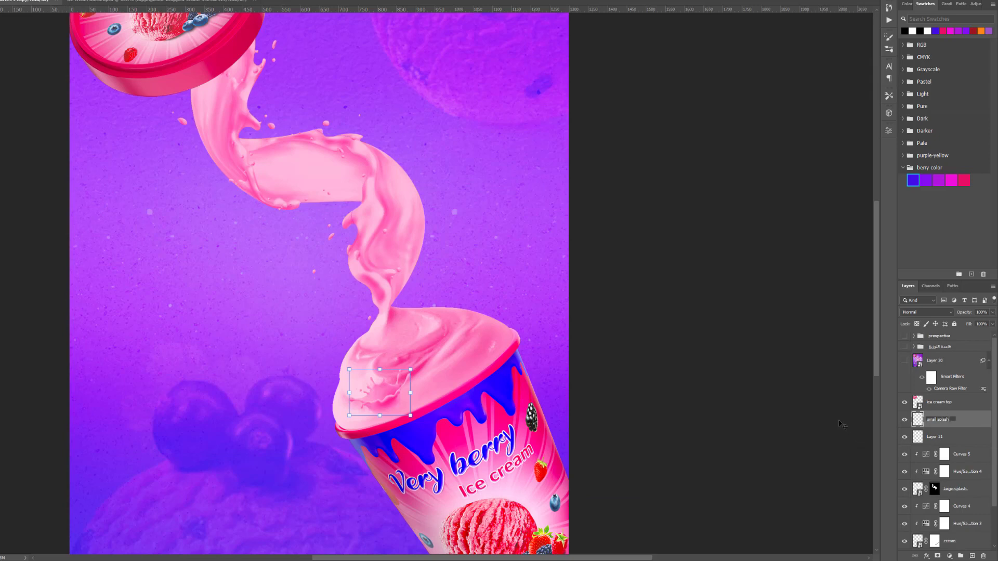
# - Confirm the name 'small splash' and place a copy on the upper splash near the lid
pyautogui.press('Return')
pyautogui.moveTo(386, 402); pyautogui.dragTo(231, 175)
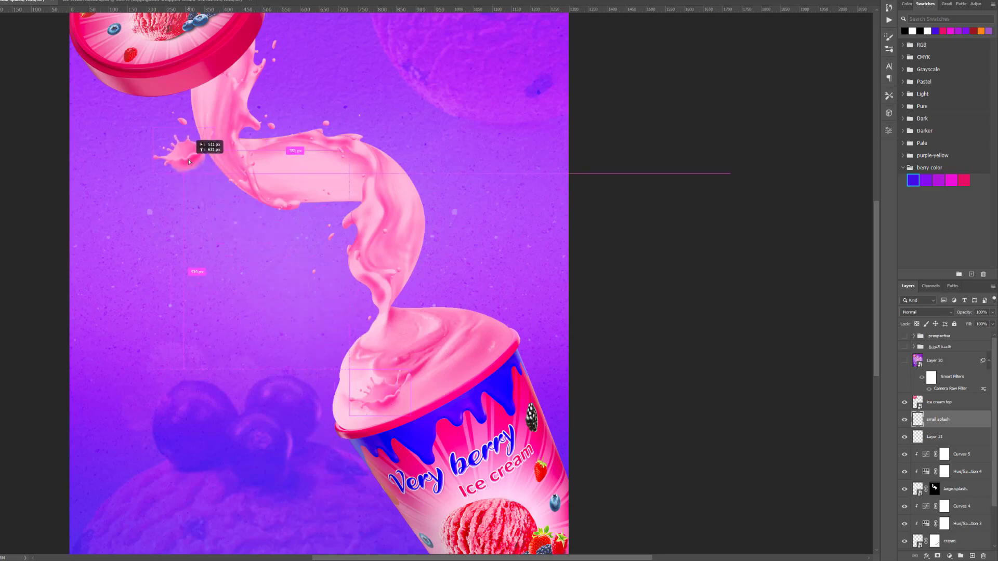
pyautogui.scroll(2, 217, 138)
pyautogui.scroll(1, 217, 139)
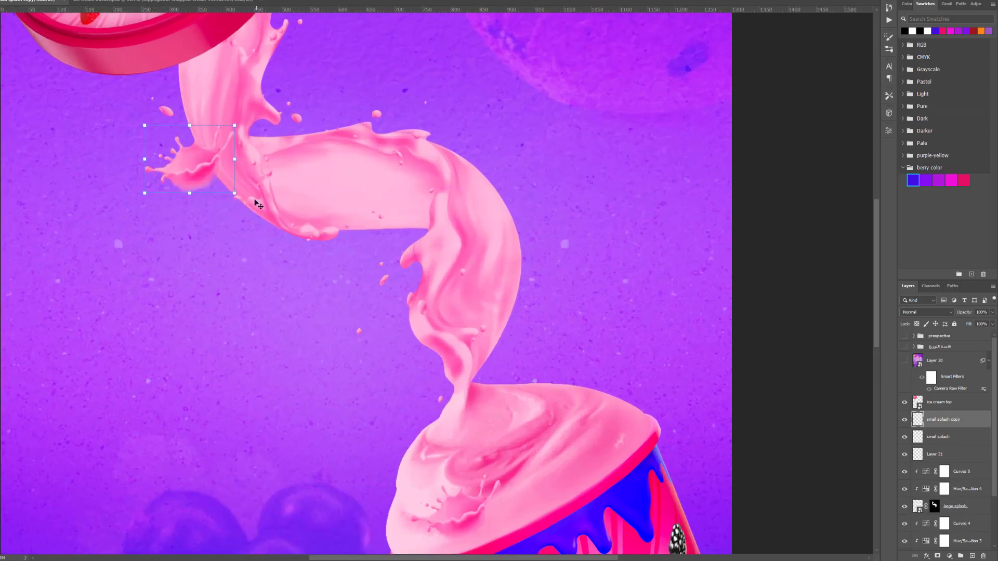
# - Rotate the splash copy about 40 degrees and nudge it slightly up and right
pyautogui.moveTo(241, 199); pyautogui.dragTo(221, 82)
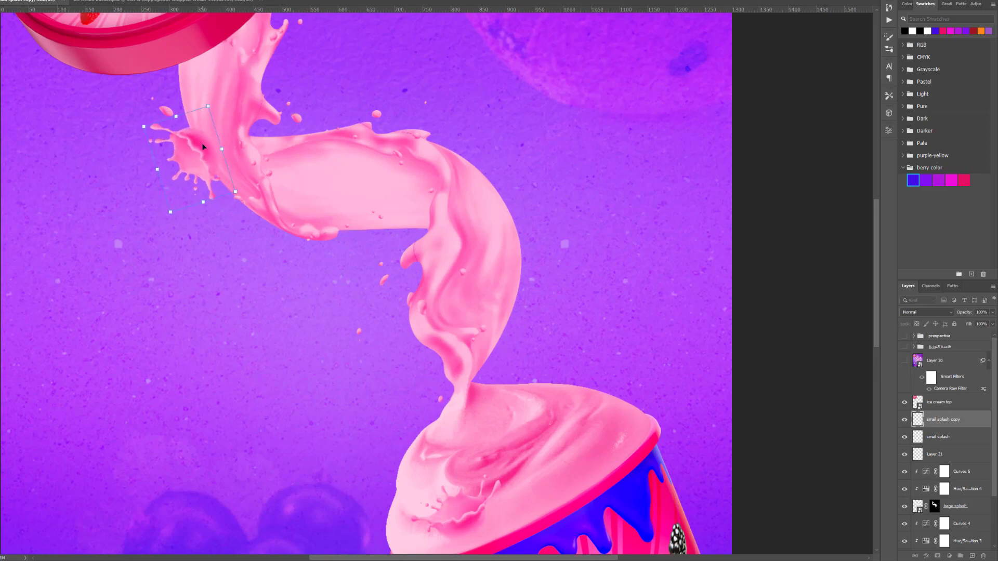
pyautogui.moveTo(201, 142); pyautogui.dragTo(213, 135)
pyautogui.scroll(-1, 208, 220)
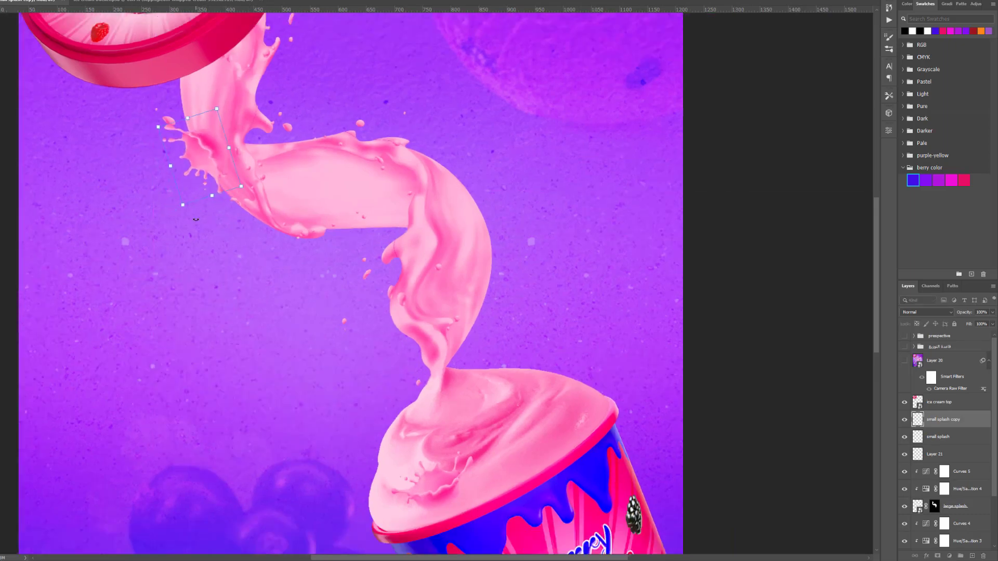
pyautogui.scroll(-2, 196, 219)
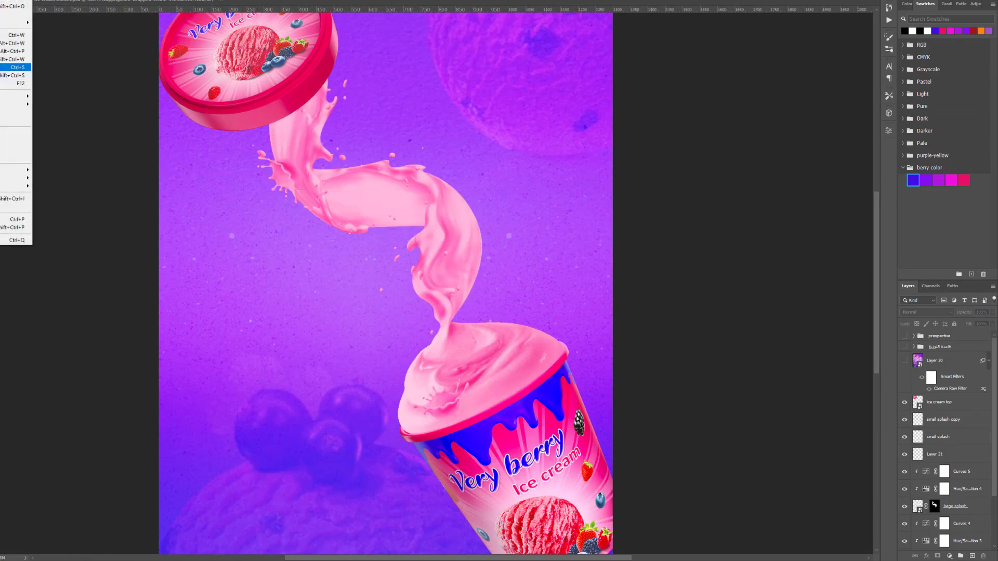
# - Save the poster
pyautogui.click(16, 73)
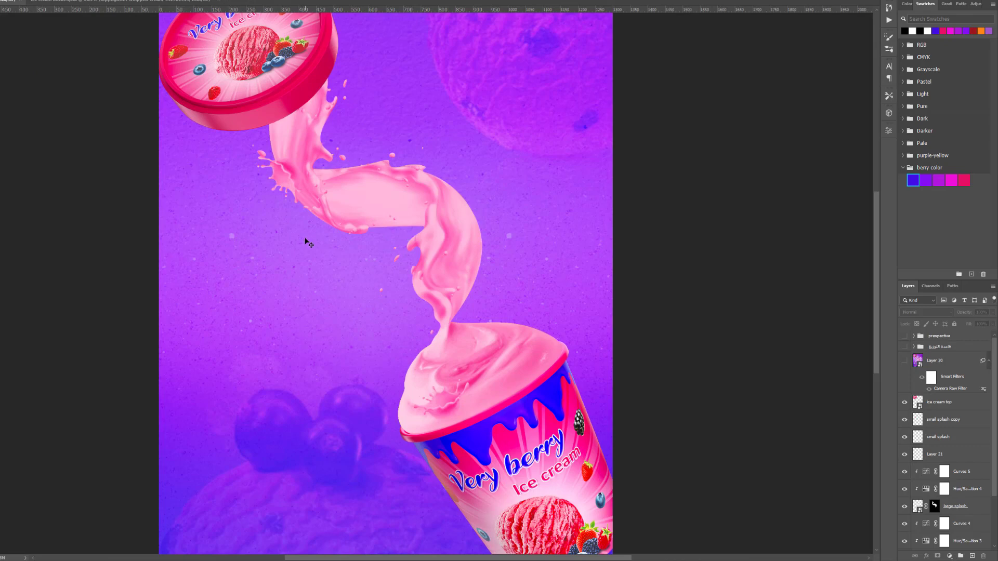
pyautogui.scroll(-2, 310, 242)
pyautogui.scroll(2, 312, 240)
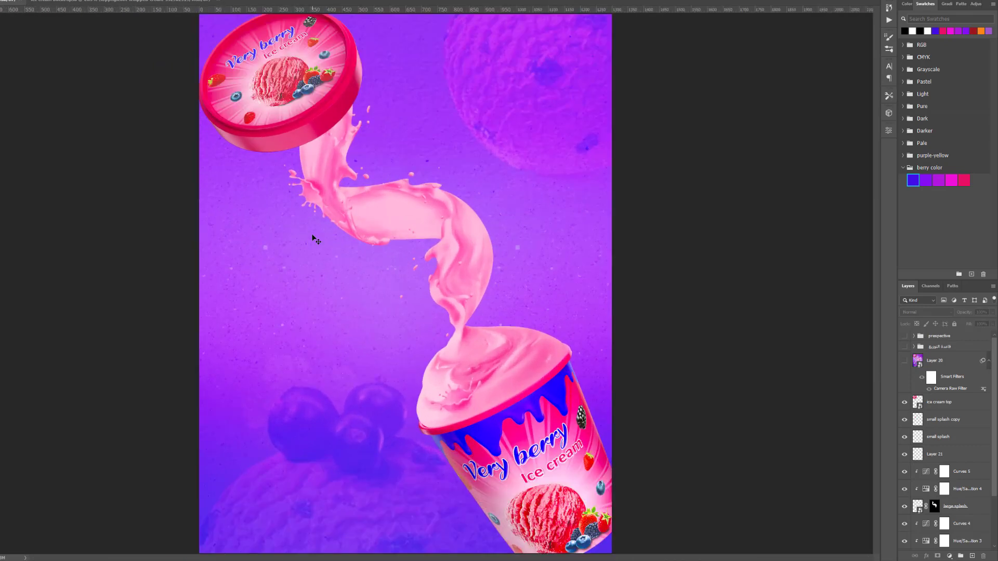
pyautogui.scroll(1, 314, 240)
# - Make the 'prespective' group visible to show the converging guide lines
pyautogui.scroll(-2, 313, 239)
pyautogui.scroll(1, 315, 239)
pyautogui.scroll(1, 509, 247)
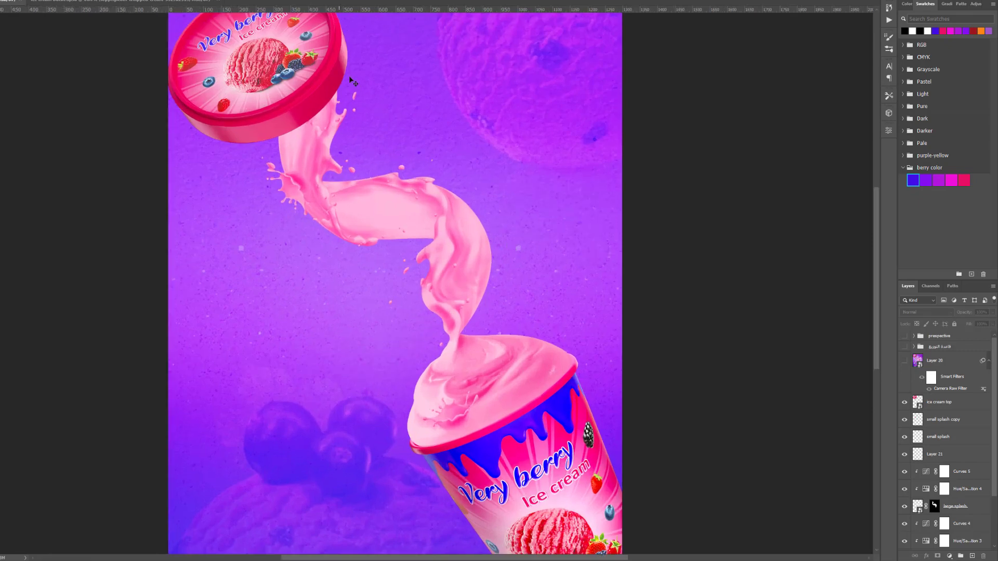
pyautogui.click(905, 336)
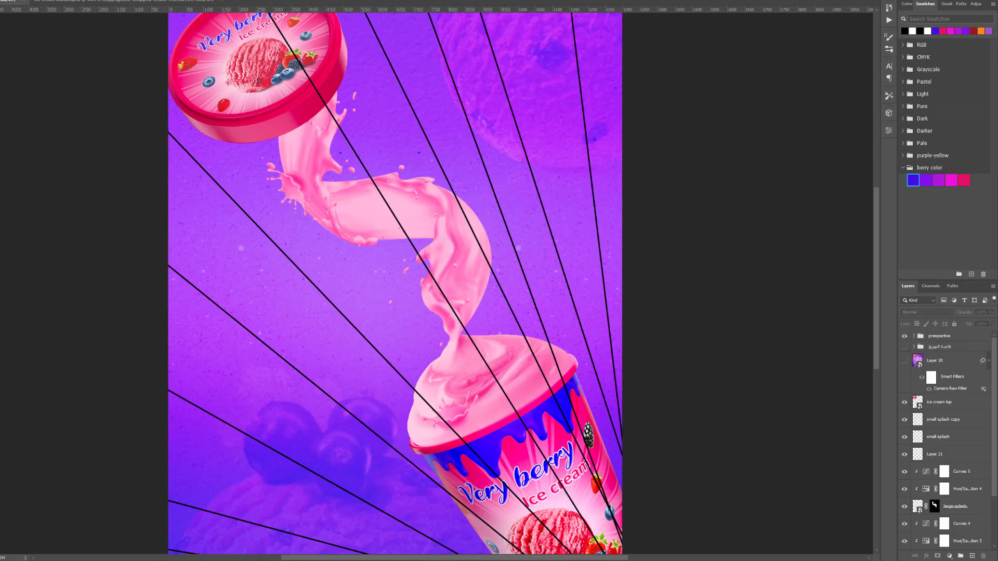
# - Place pngwing.com (15) from the Material folder onto the poster, shift it up and right, and commit
pyautogui.hotkey('alt', 'Tab')
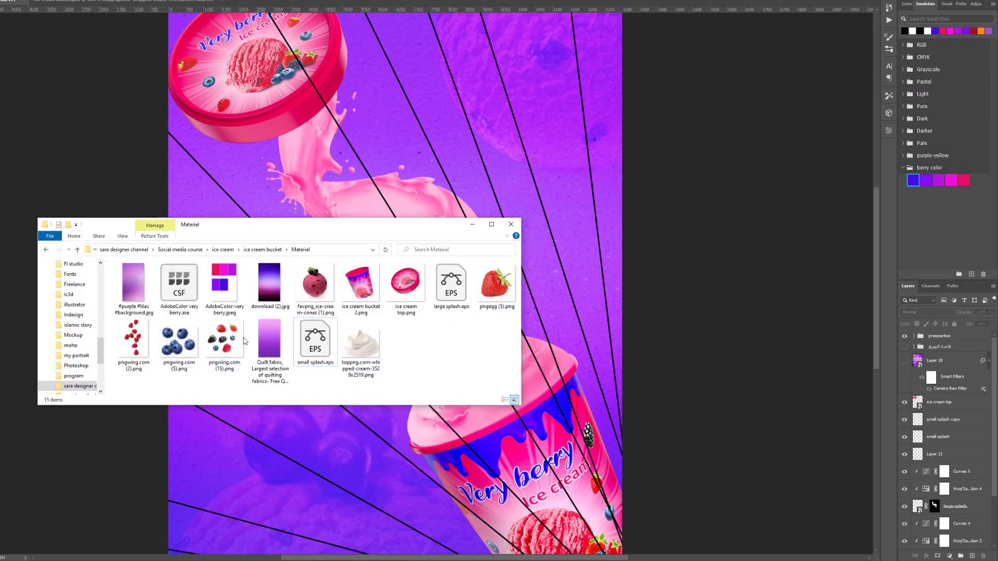
pyautogui.moveTo(224, 340)
pyautogui.mouseDown()
pyautogui.moveTo(336, 443)
pyautogui.moveTo(467, 126)
pyautogui.mouseUp()
pyautogui.moveTo(404, 307)
pyautogui.mouseDown()
pyautogui.moveTo(387, 287)
pyautogui.moveTo(363, 314)
pyautogui.mouseUp()
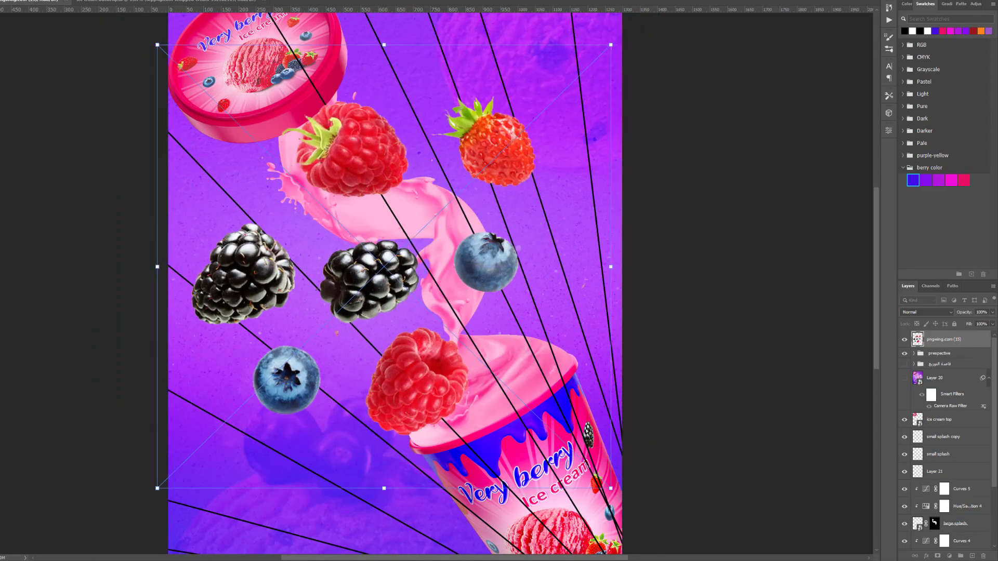
pyautogui.press('Return')
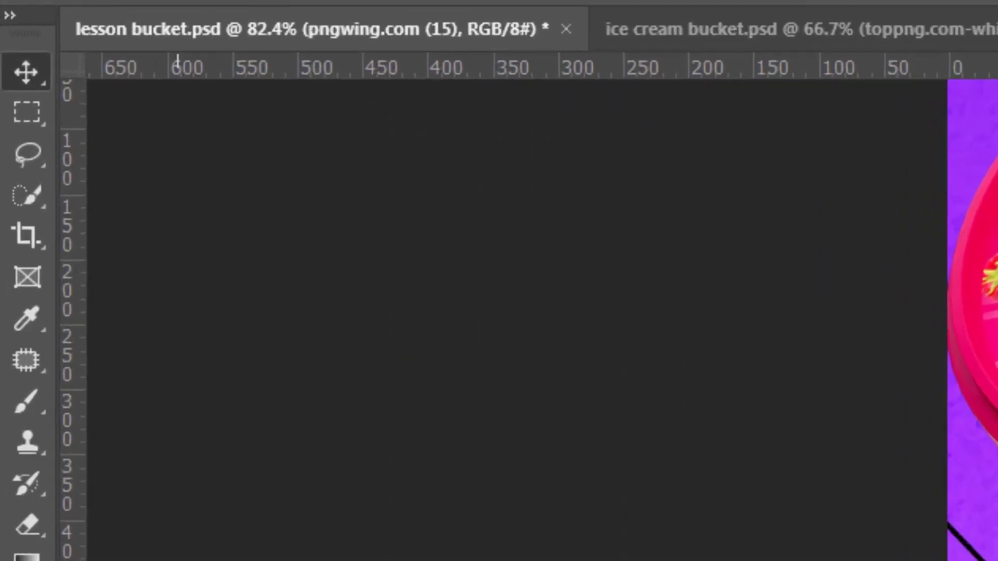
# - Lasso the raspberry above the cup and another berry, copying each onto its own layer
pyautogui.rightClick(40, 167)
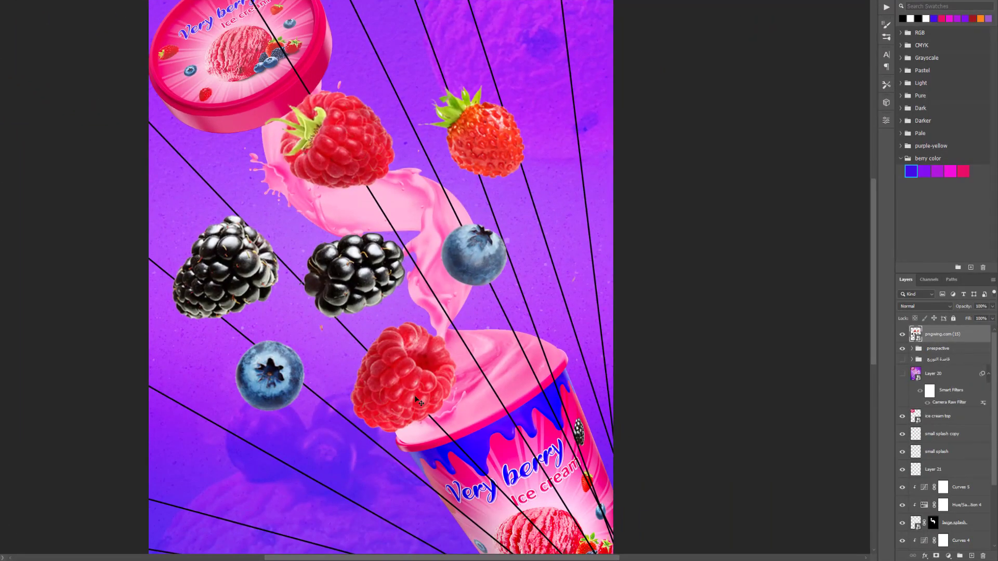
pyautogui.moveTo(411, 453); pyautogui.dragTo(325, 430)
pyautogui.moveTo(411, 455); pyautogui.dragTo(397, 472)
pyautogui.hotkey('ctrl', 'j')
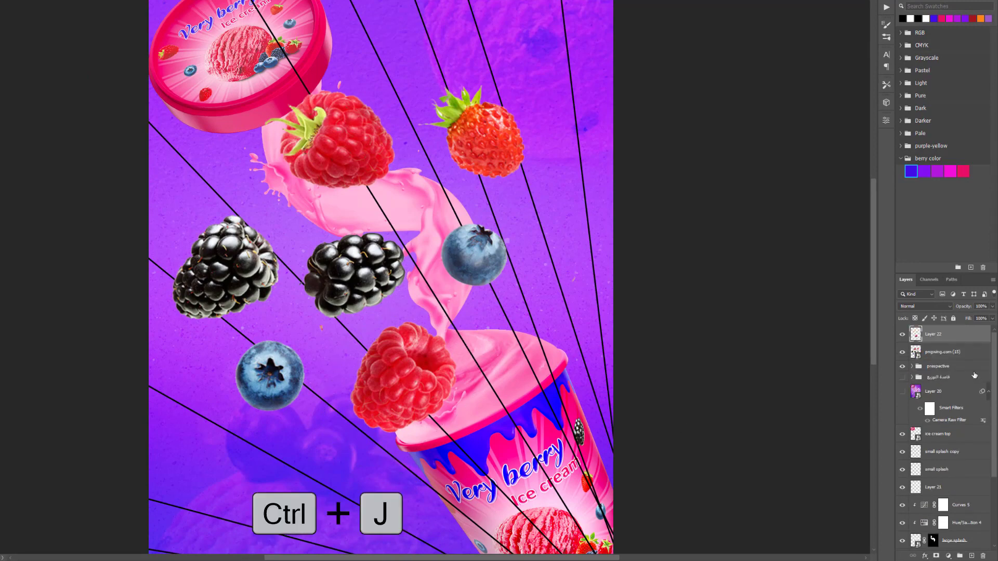
pyautogui.click(941, 353)
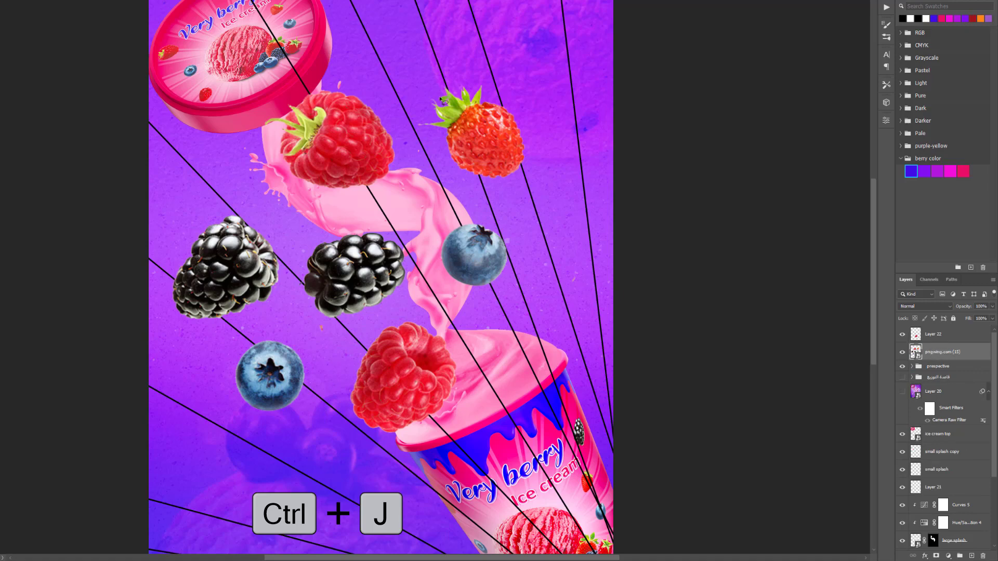
pyautogui.moveTo(399, 222)
pyautogui.mouseDown()
pyautogui.moveTo(292, 290)
pyautogui.moveTo(398, 223)
pyautogui.mouseUp()
pyautogui.hotkey('ctrl', 'j')
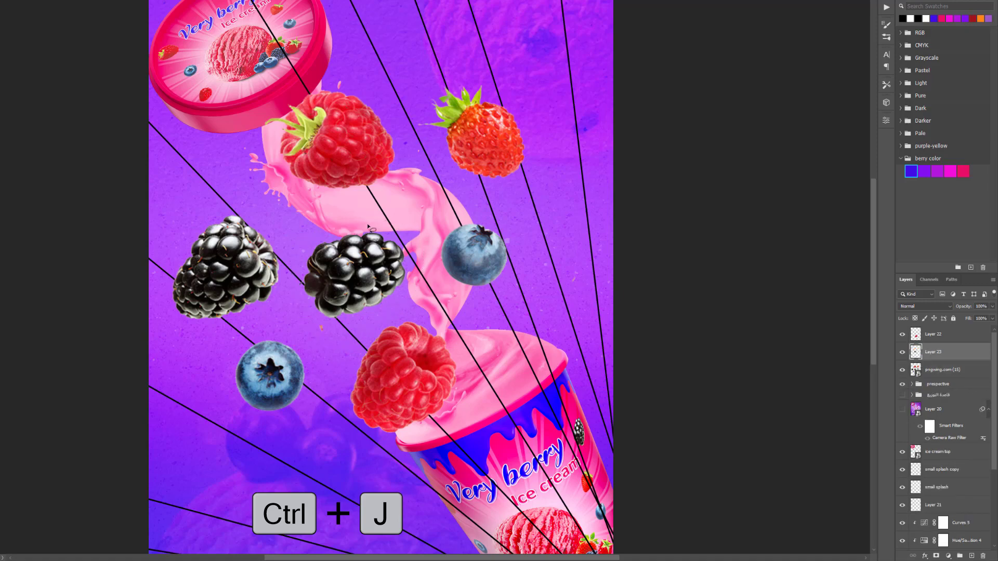
# - Lasso the left blackberry and the lower blueberry, copying each onto its own layer
pyautogui.click(942, 370)
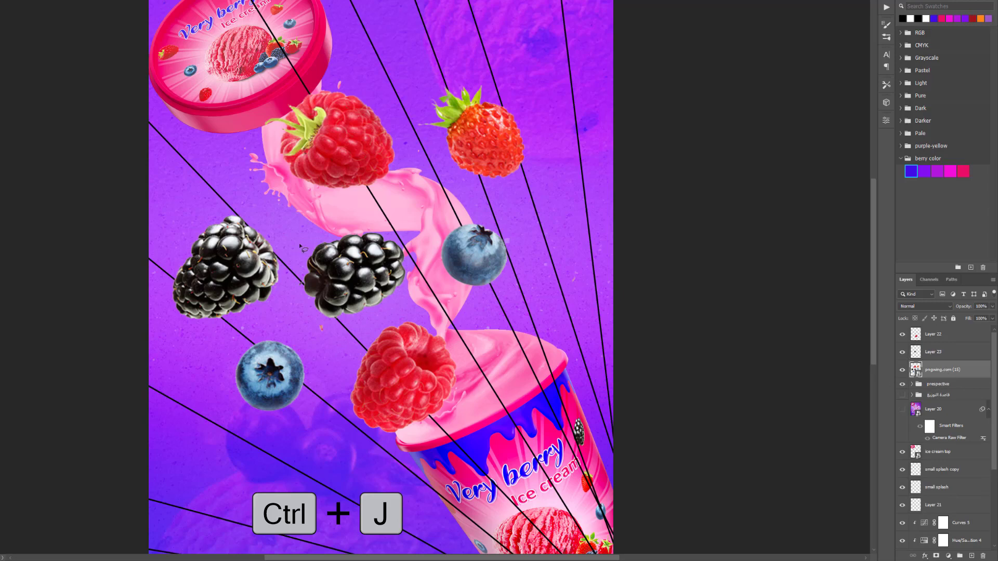
pyautogui.moveTo(251, 204); pyautogui.dragTo(152, 290)
pyautogui.moveTo(285, 295); pyautogui.dragTo(252, 203)
pyautogui.hotkey('ctrl', 'j')
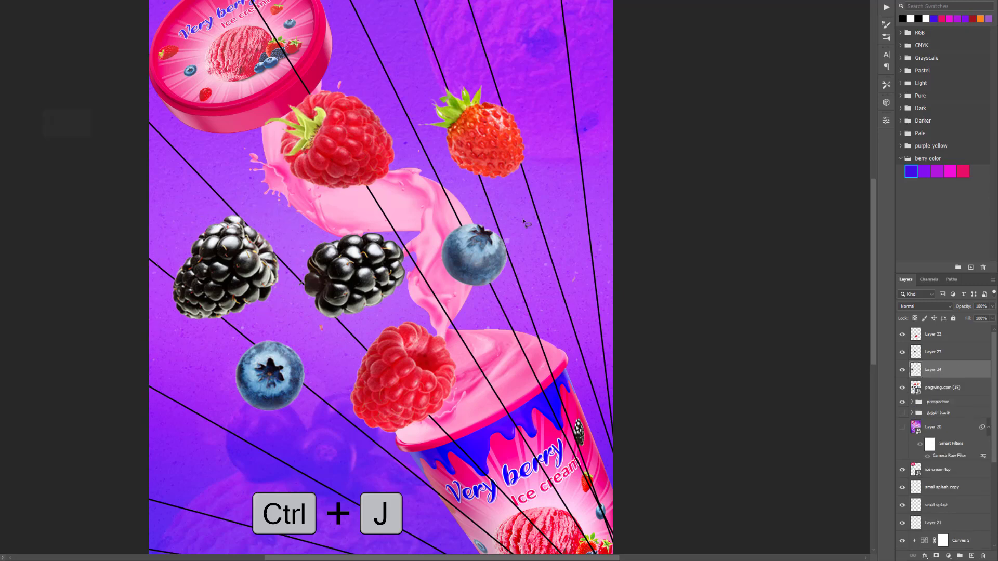
pyautogui.click(945, 387)
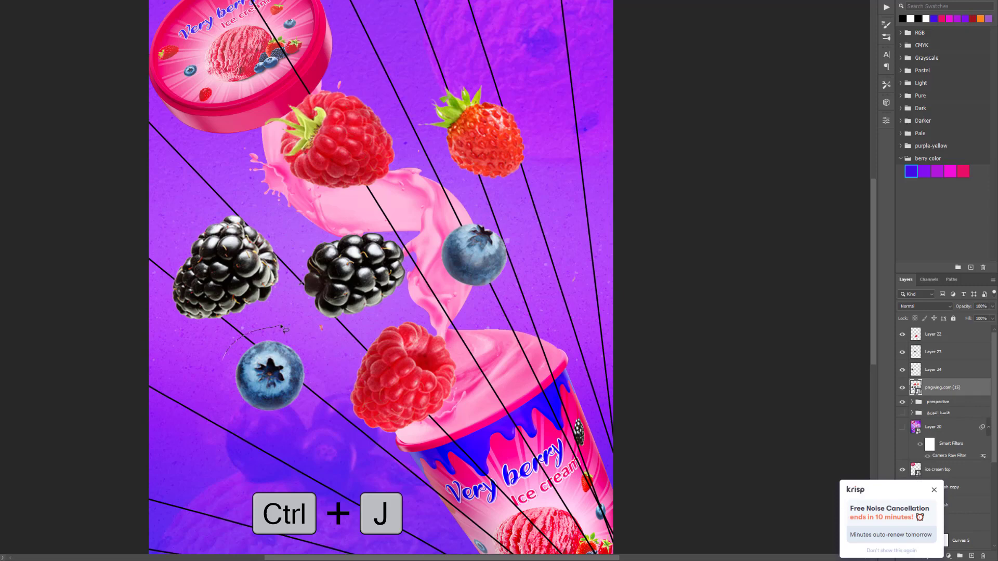
pyautogui.moveTo(281, 326); pyautogui.dragTo(326, 385)
pyautogui.click(934, 490)
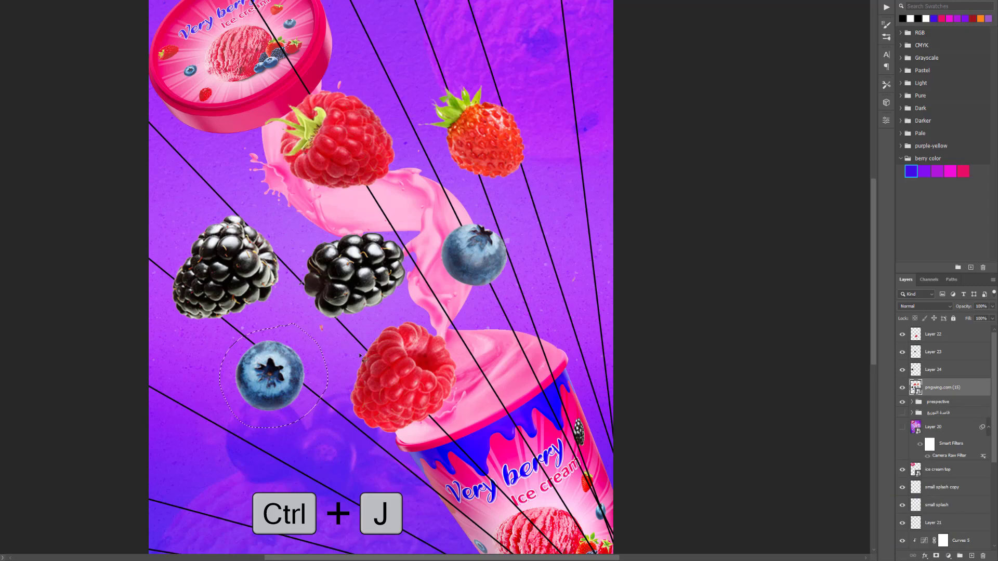
pyautogui.hotkey('ctrl', 'j')
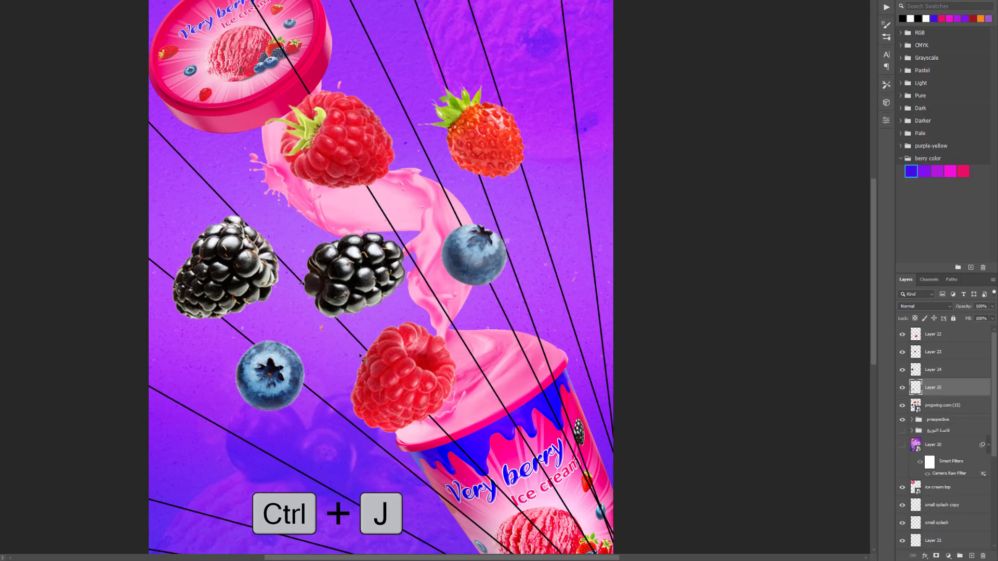
# - Lasso another blueberry and the cluster's raspberry onto their own layers, ending on the original cluster layer
pyautogui.hotkey('alt', '[')
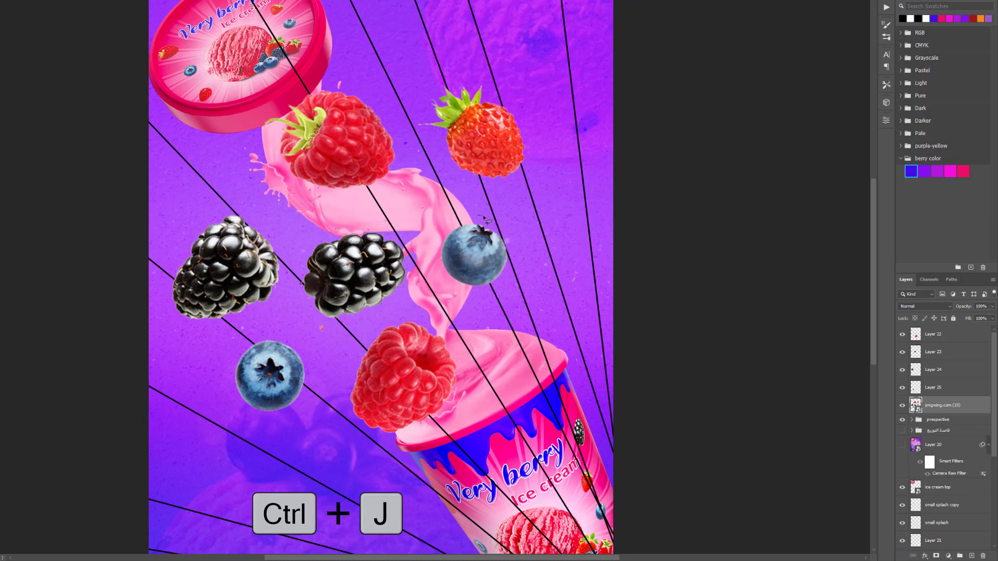
pyautogui.moveTo(486, 218); pyautogui.dragTo(438, 231)
pyautogui.hotkey('ctrl', 'j')
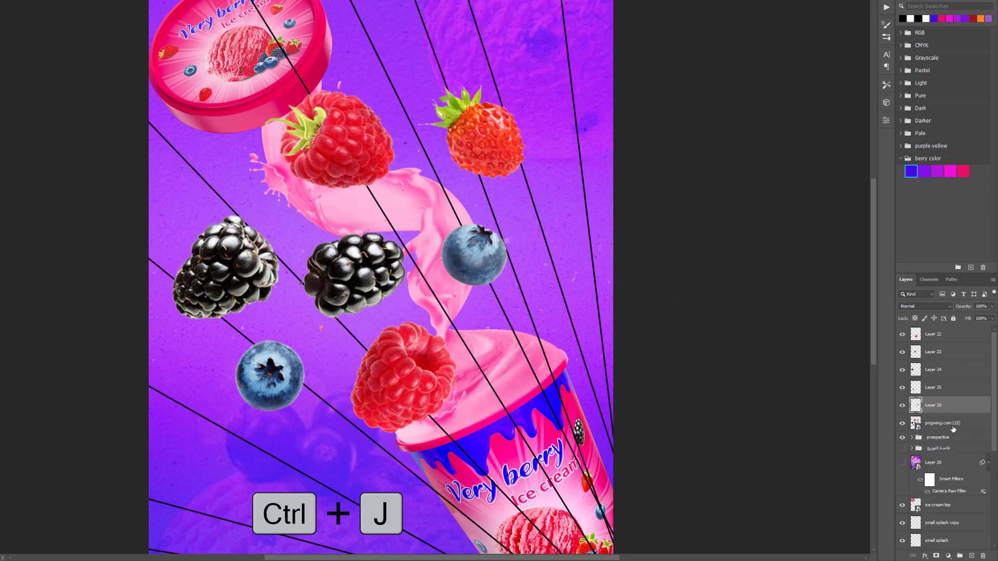
pyautogui.click(944, 423)
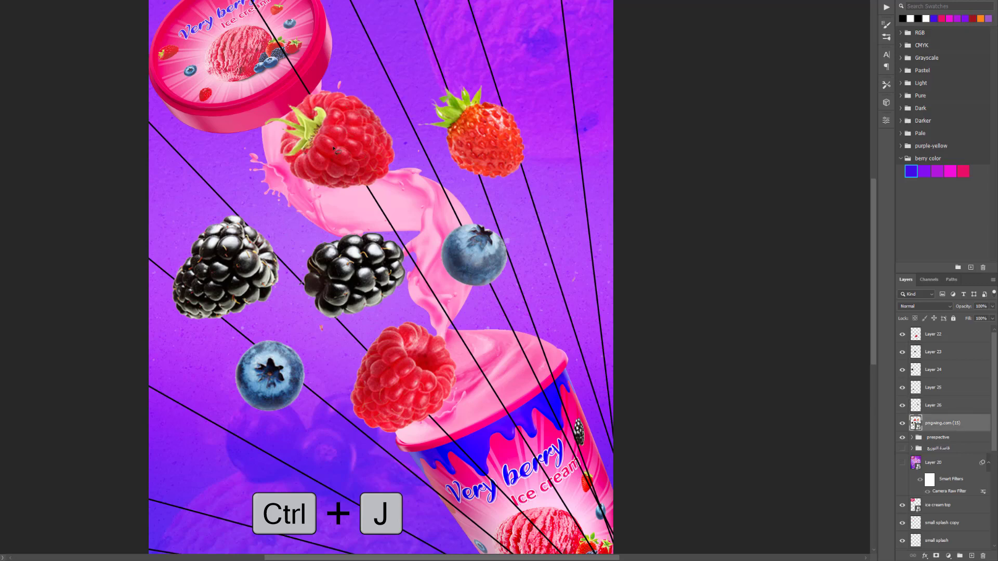
pyautogui.moveTo(407, 111)
pyautogui.mouseDown()
pyautogui.moveTo(311, 200)
pyautogui.moveTo(296, 198)
pyautogui.mouseUp()
pyautogui.hotkey('ctrl', 'j')
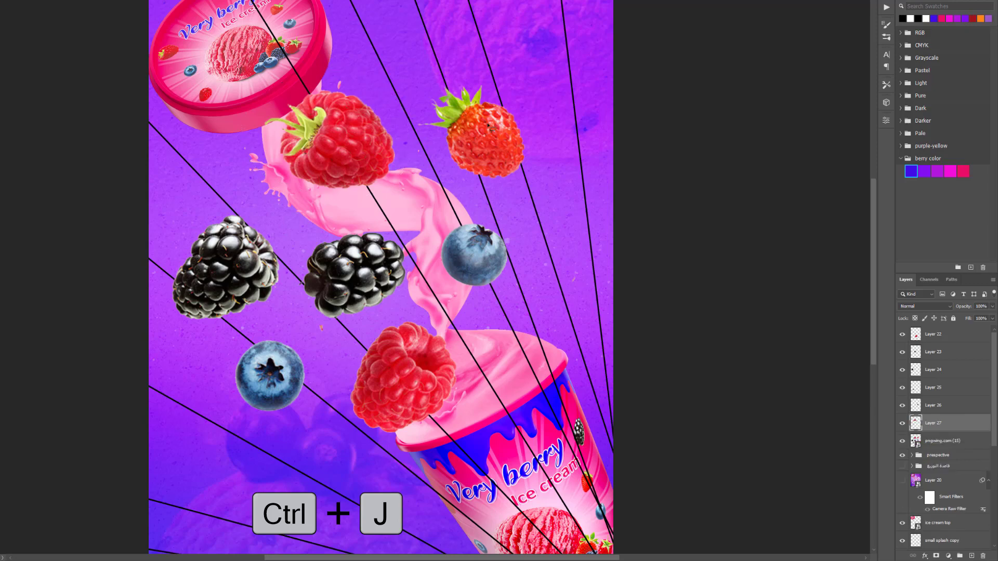
pyautogui.click(939, 443)
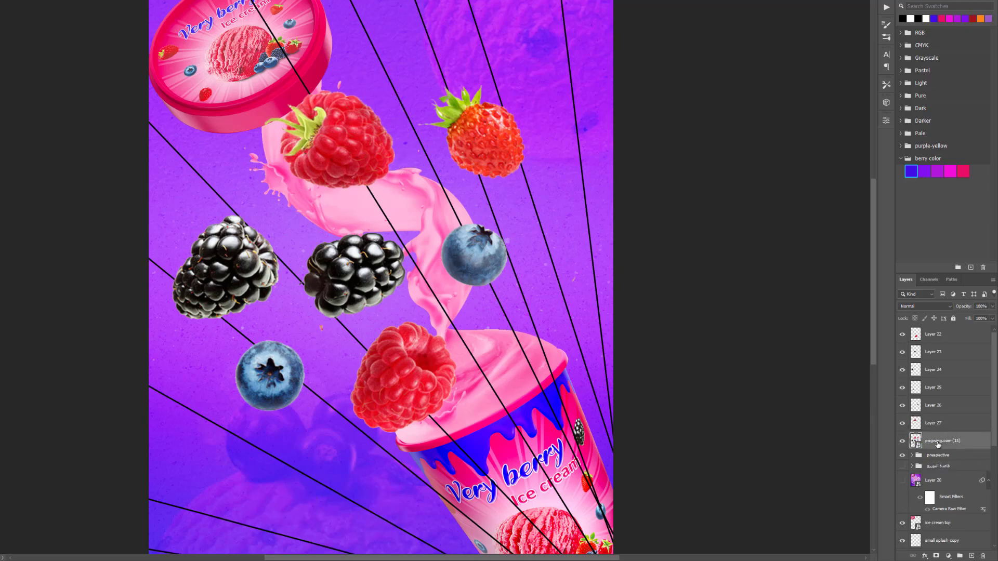
# - Delete the pngwing.com (15) cluster layer and move a blueberry, raspberry and blackberry upward
pyautogui.press('Delete')
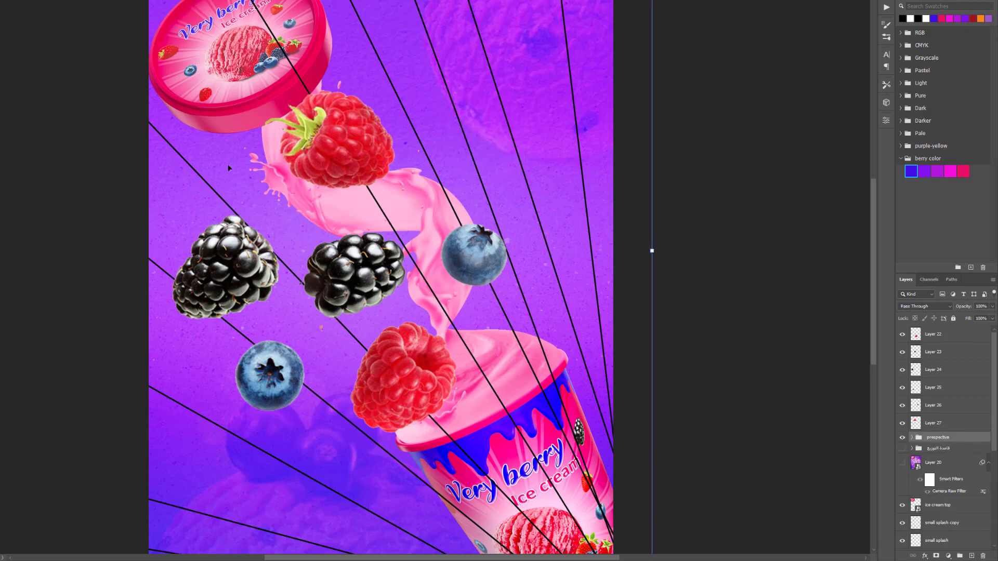
pyautogui.moveTo(478, 265)
pyautogui.mouseDown()
pyautogui.moveTo(544, 122)
pyautogui.moveTo(520, 157)
pyautogui.mouseUp()
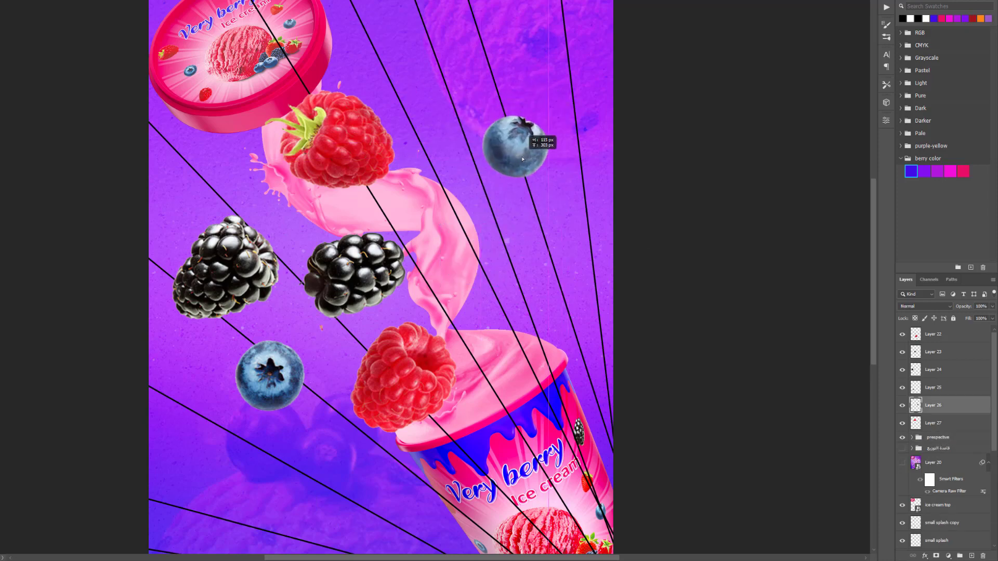
pyautogui.moveTo(337, 142)
pyautogui.mouseDown()
pyautogui.moveTo(486, 72)
pyautogui.moveTo(440, 83)
pyautogui.mouseUp()
pyautogui.moveTo(364, 271)
pyautogui.mouseDown()
pyautogui.moveTo(548, 264)
pyautogui.moveTo(545, 230)
pyautogui.mouseUp()
# - Move the other blackberry, the lower raspberry and a blueberry up around the splash
pyautogui.moveTo(210, 274); pyautogui.dragTo(327, 144)
pyautogui.moveTo(389, 386); pyautogui.dragTo(200, 240)
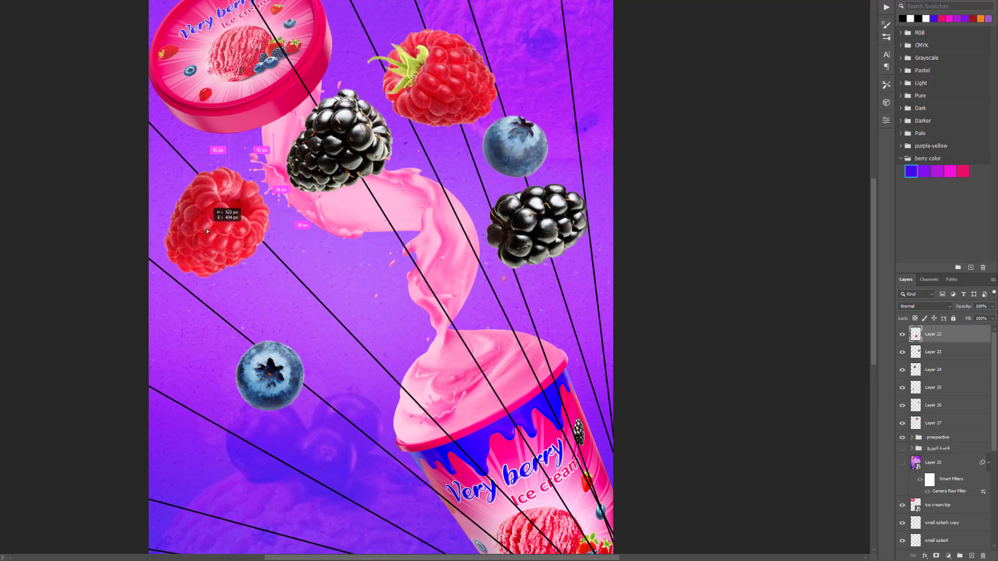
pyautogui.moveTo(260, 390); pyautogui.dragTo(292, 286)
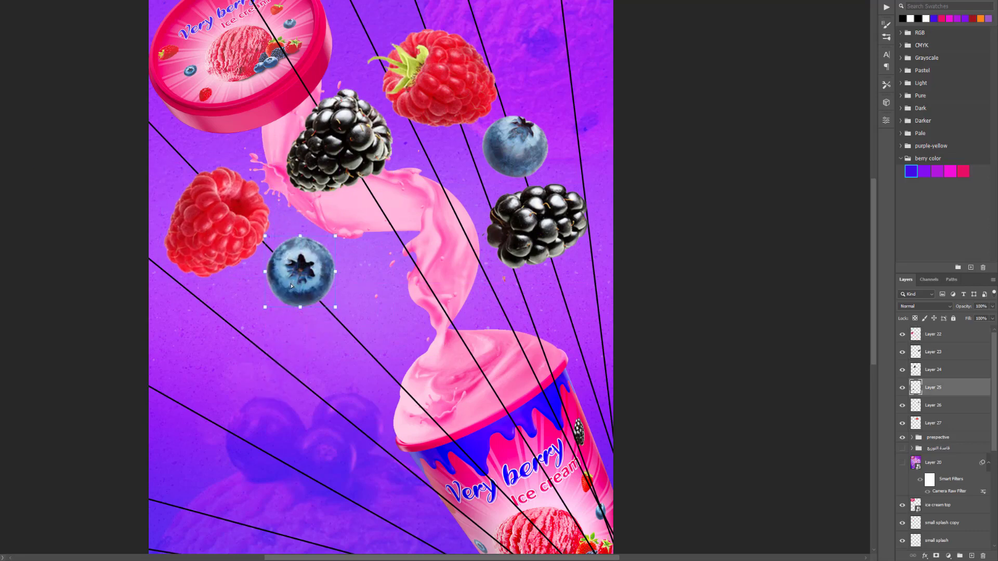
pyautogui.hotkey('alt', 'Tab')
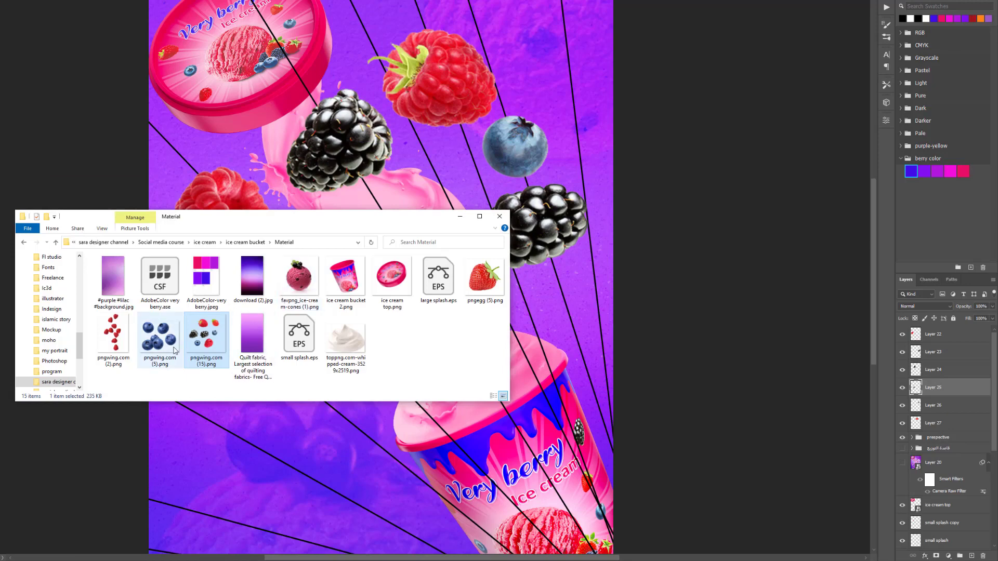
# - Place pngwing.com (2) and shrink the raspberry trail along the pink splash toward the cup
pyautogui.moveTo(114, 338)
pyautogui.mouseDown()
pyautogui.moveTo(319, 477)
pyautogui.moveTo(319, 460)
pyautogui.mouseUp()
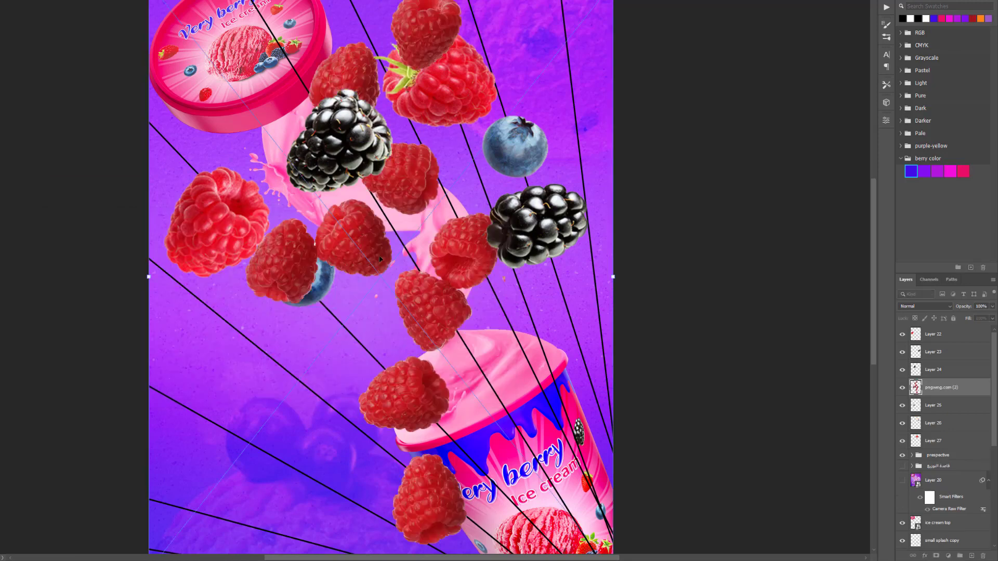
pyautogui.moveTo(410, 181)
pyautogui.mouseDown()
pyautogui.moveTo(430, 223)
pyautogui.moveTo(523, 263)
pyautogui.mouseUp()
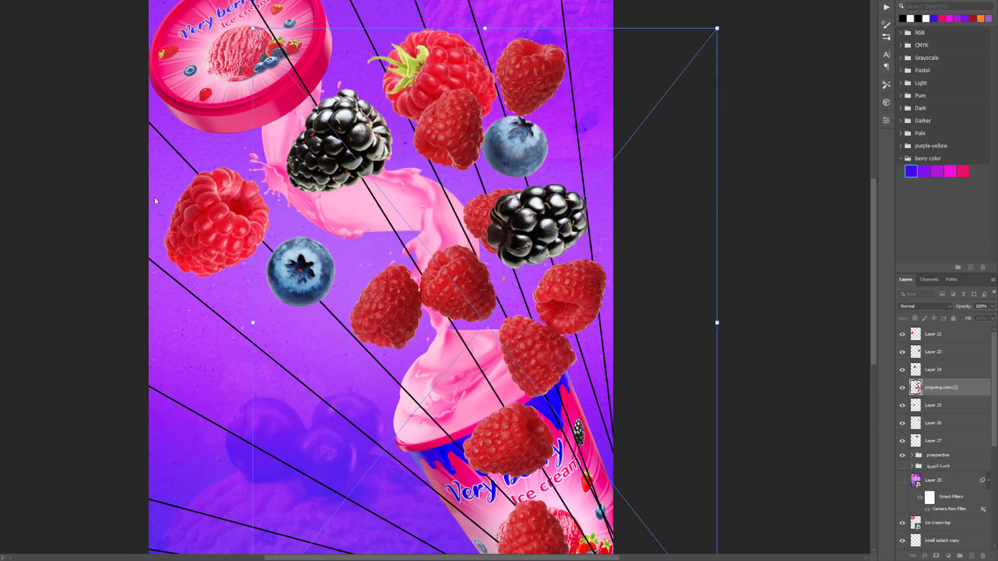
pyautogui.moveTo(520, 437); pyautogui.dragTo(414, 362)
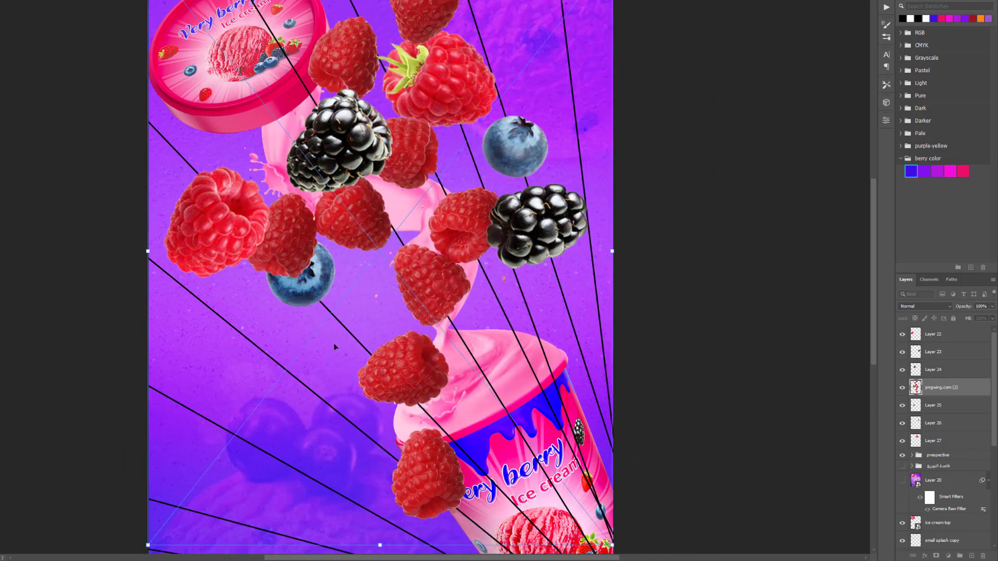
pyautogui.hotkey('ctrl', '-')
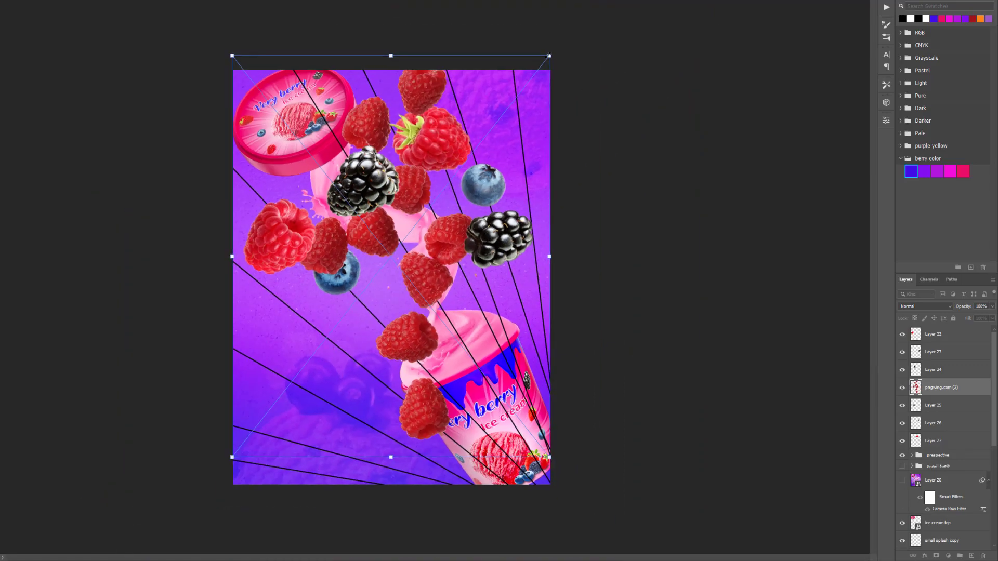
pyautogui.moveTo(324, 184); pyautogui.dragTo(407, 328)
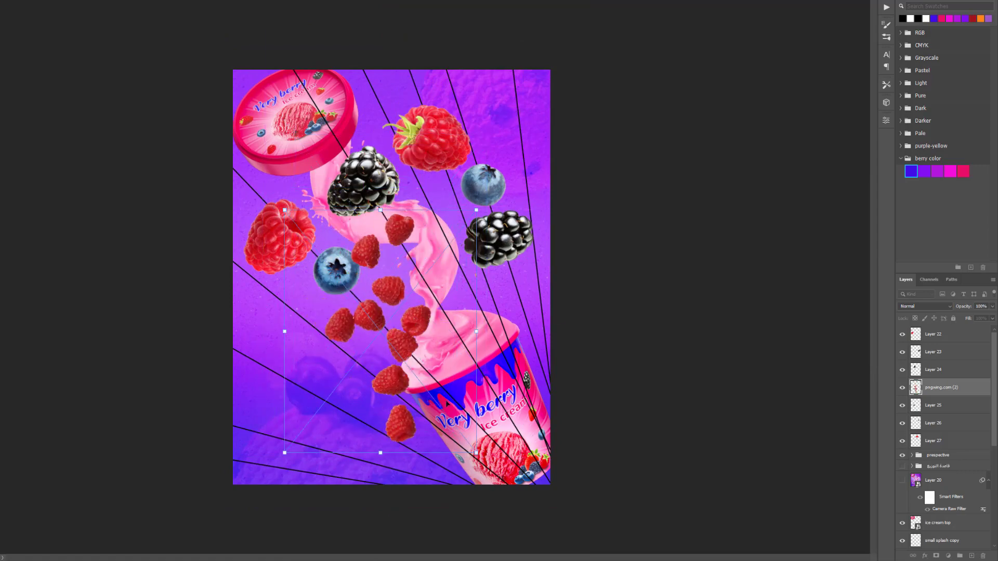
pyautogui.hotkey('ctrl', '+')
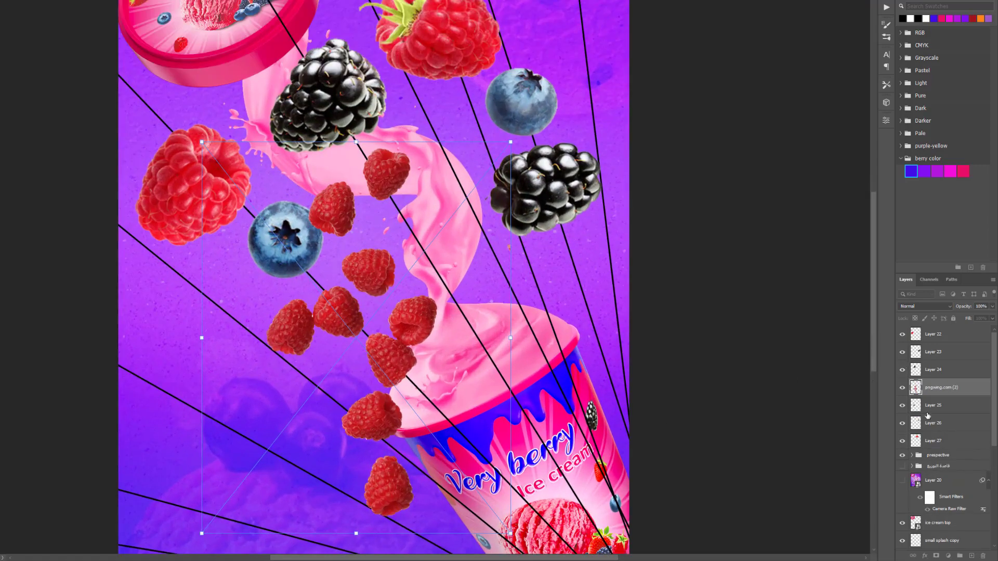
# - Show reference Layer 20, move the pngwing.com (2) layer to the top, and hide Layers 22–27
pyautogui.click(903, 480)
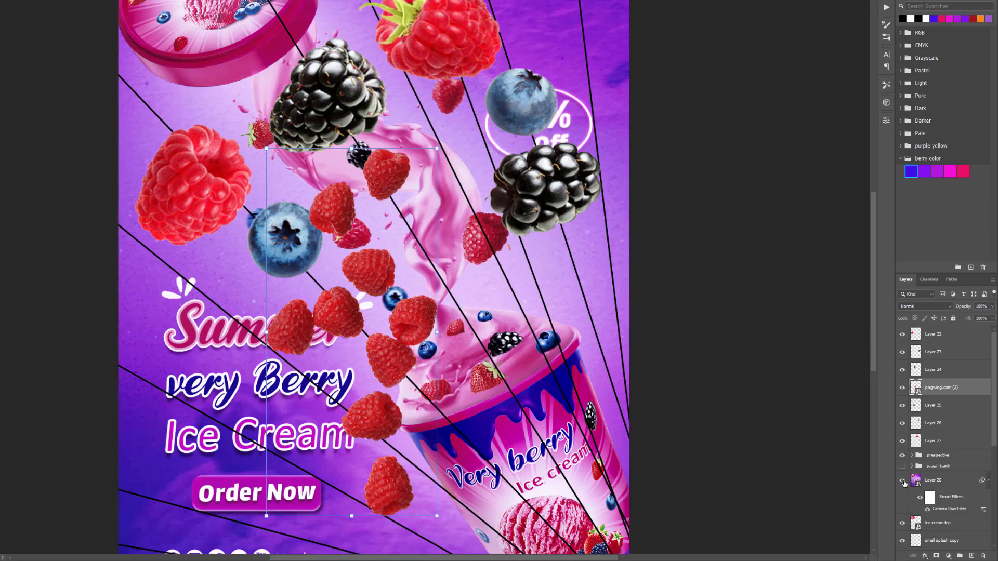
pyautogui.moveTo(370, 273); pyautogui.dragTo(279, 317)
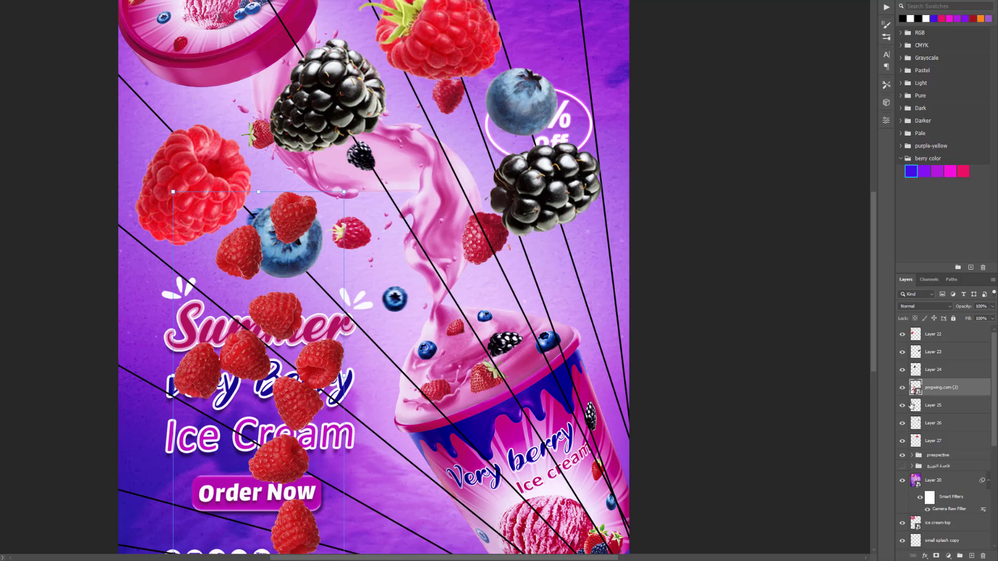
pyautogui.moveTo(941, 387); pyautogui.dragTo(944, 330)
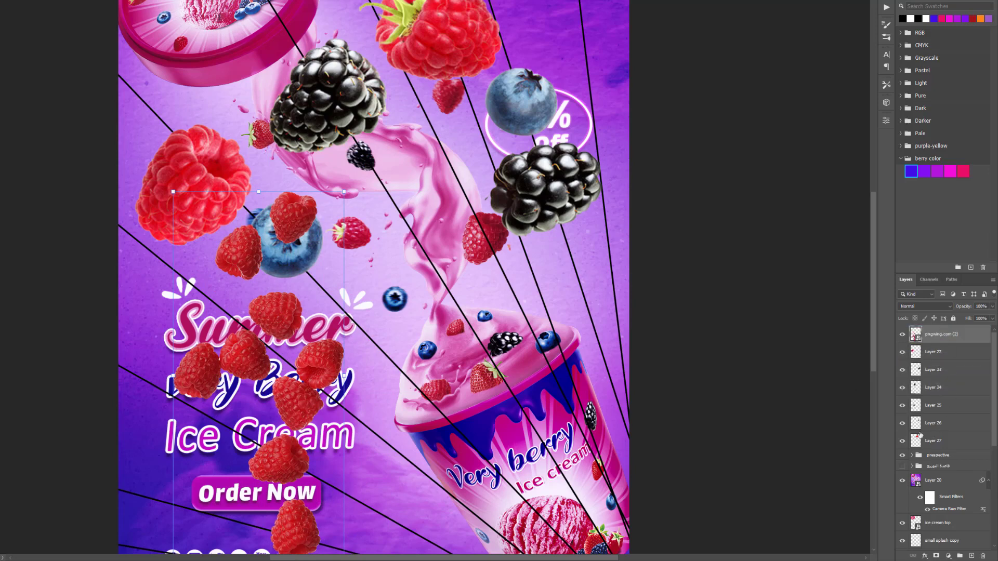
pyautogui.moveTo(903, 442); pyautogui.dragTo(903, 352)
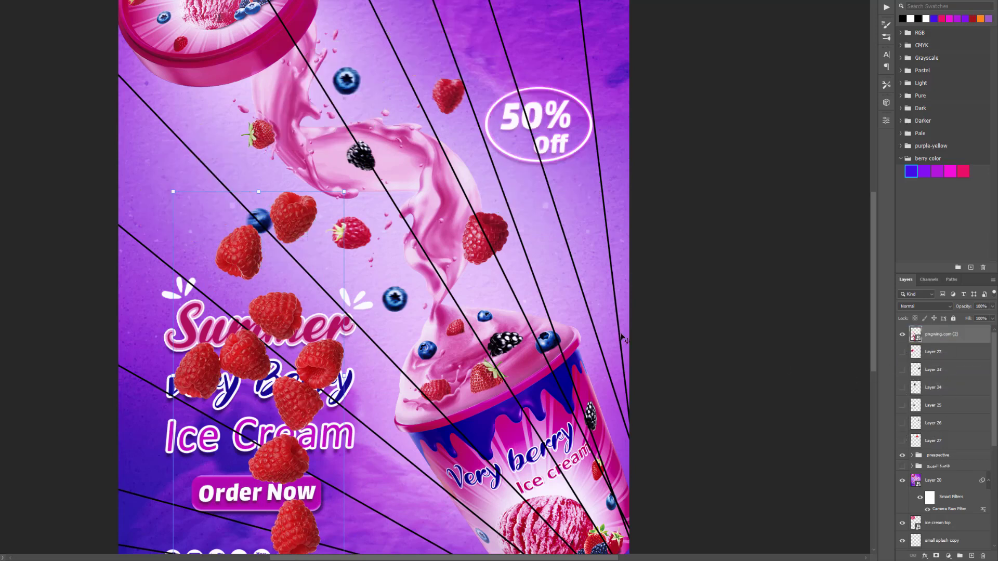
# - Reposition the raspberry trail up and left and apply a Free Transform
pyautogui.moveTo(319, 357); pyautogui.dragTo(265, 277)
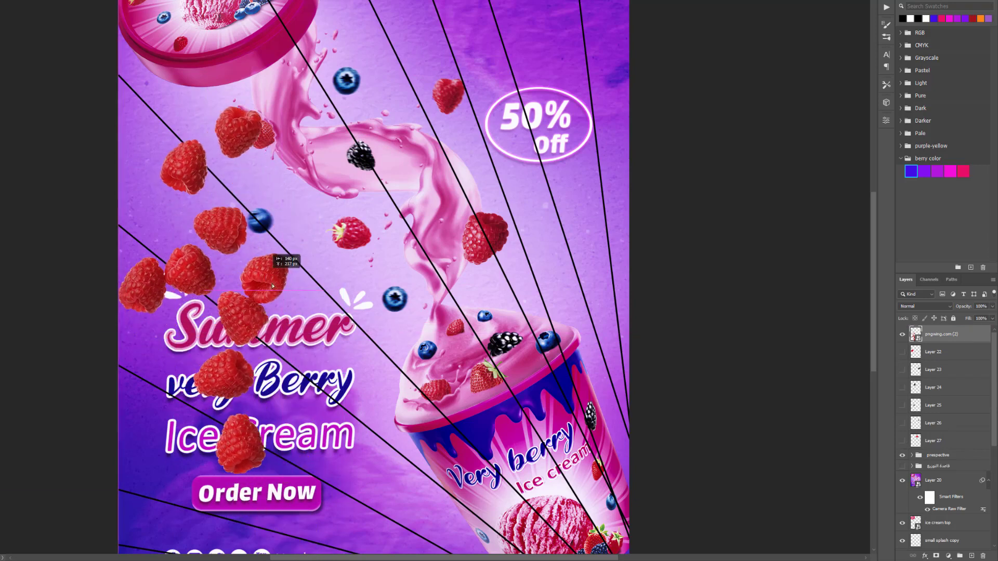
pyautogui.moveTo(273, 286); pyautogui.dragTo(295, 333)
pyautogui.hotkey('ctrl', 't')
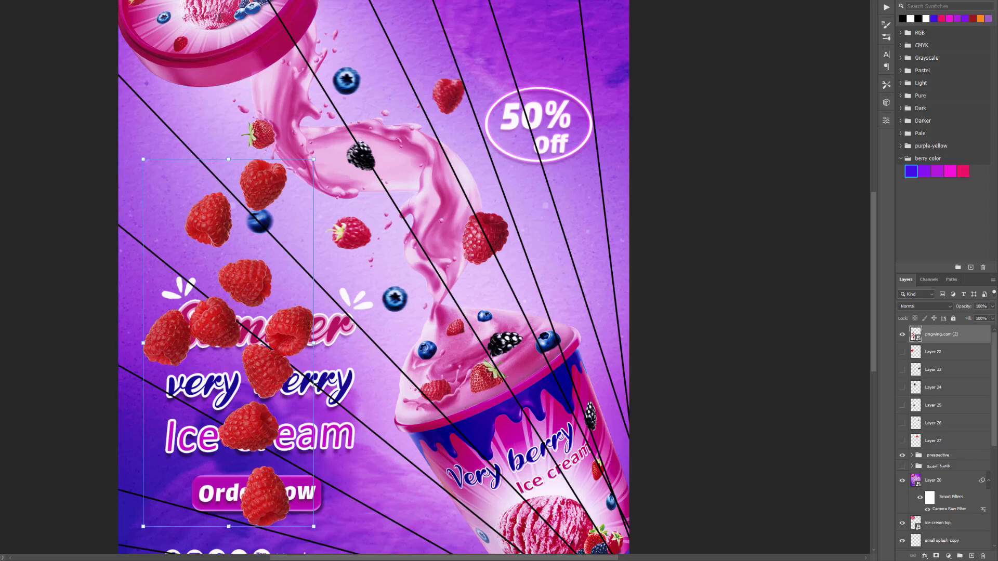
pyautogui.press('Return')
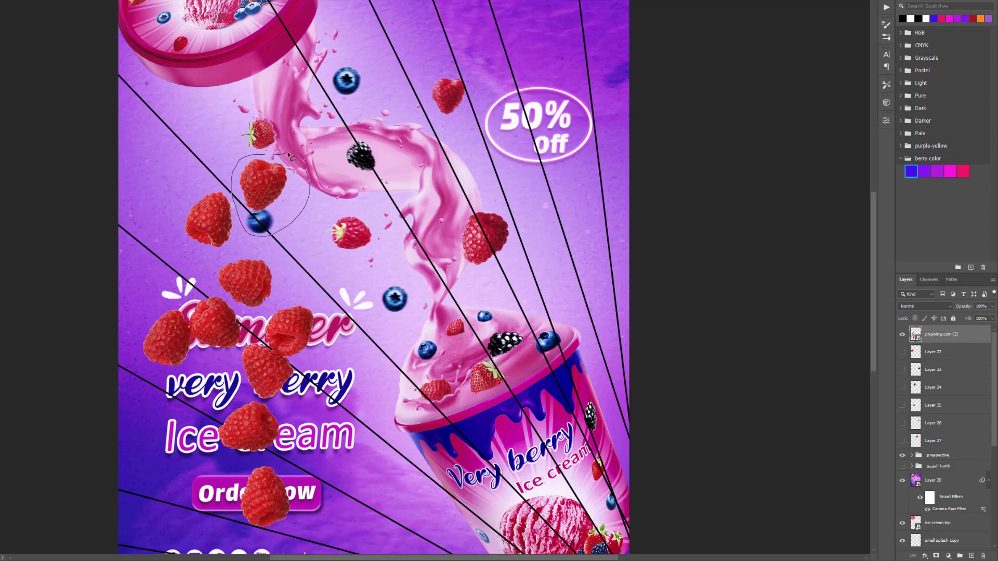
# - Lasso the top raspberry with its blueberry and another raspberry, copying each to new layers
pyautogui.moveTo(289, 155); pyautogui.dragTo(276, 159)
pyautogui.hotkey('ctrl', 'j')
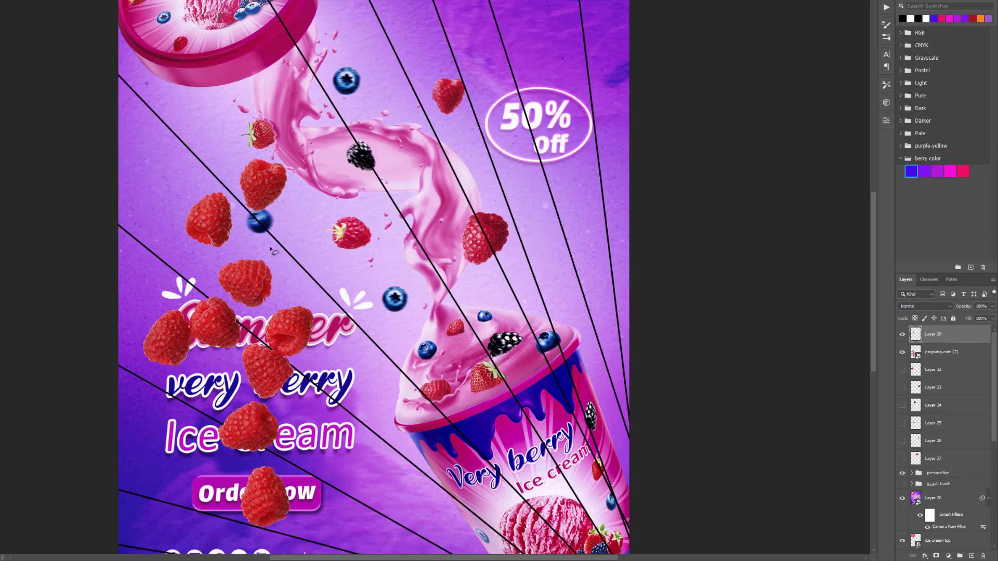
pyautogui.moveTo(278, 252)
pyautogui.mouseDown()
pyautogui.moveTo(232, 259)
pyautogui.moveTo(245, 265)
pyautogui.mouseUp()
pyautogui.click(951, 354)
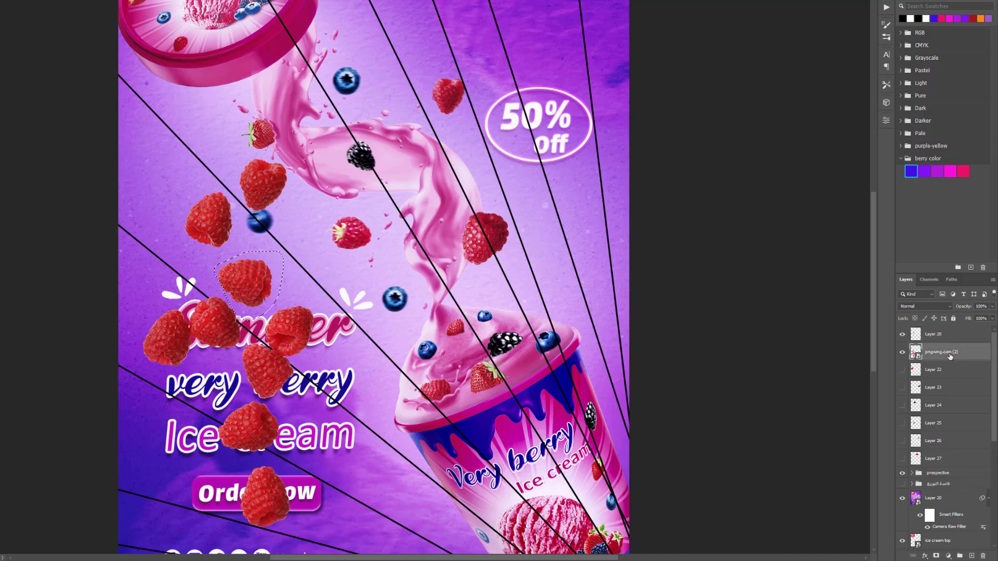
pyautogui.hotkey('ctrl', 'j')
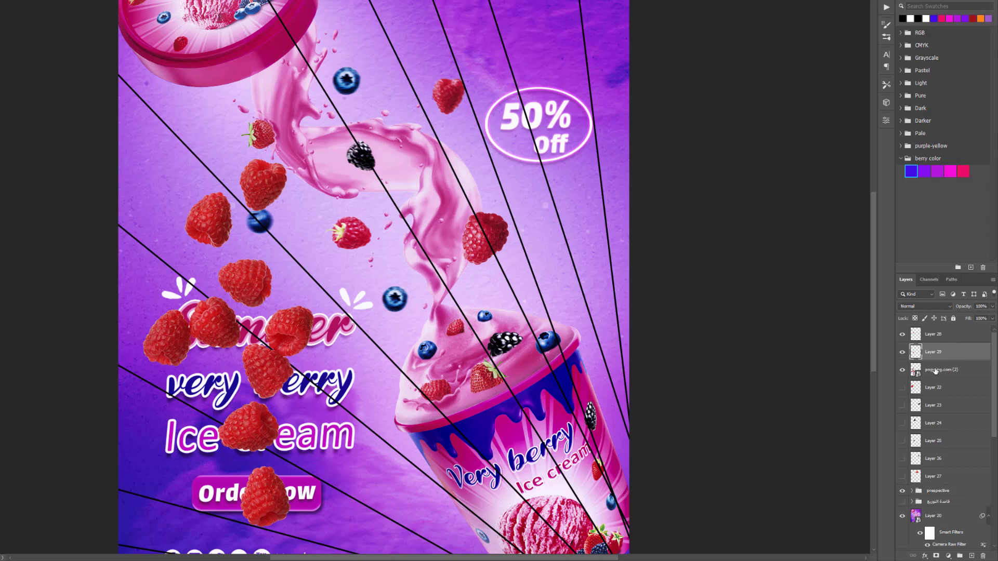
# - Delete the pngwing.com (2) raspberry cluster, show Layers 23–27, and shrink a raspberry beside the Summer title
pyautogui.scroll(-1, 978, 552)
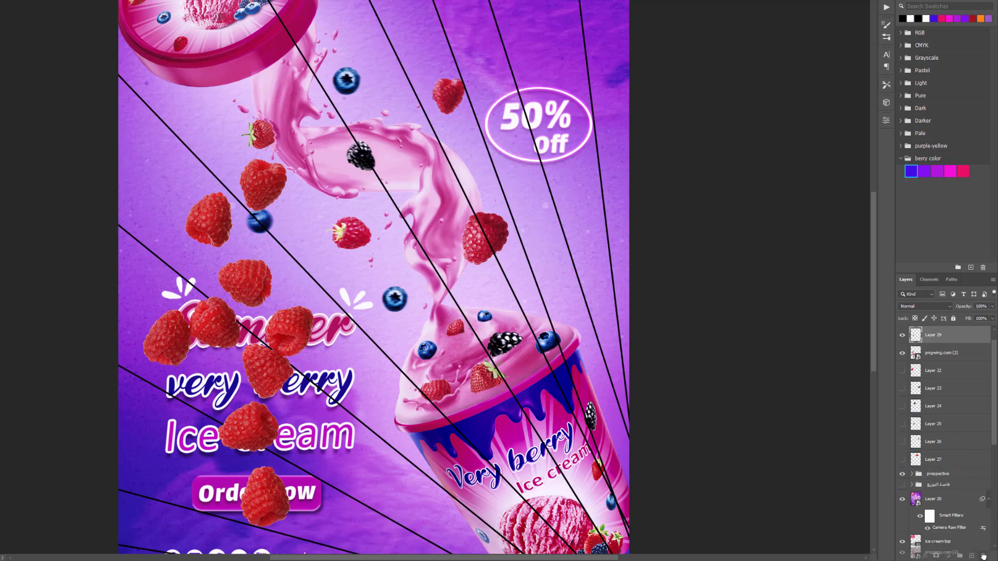
pyautogui.moveTo(984, 557); pyautogui.dragTo(984, 558)
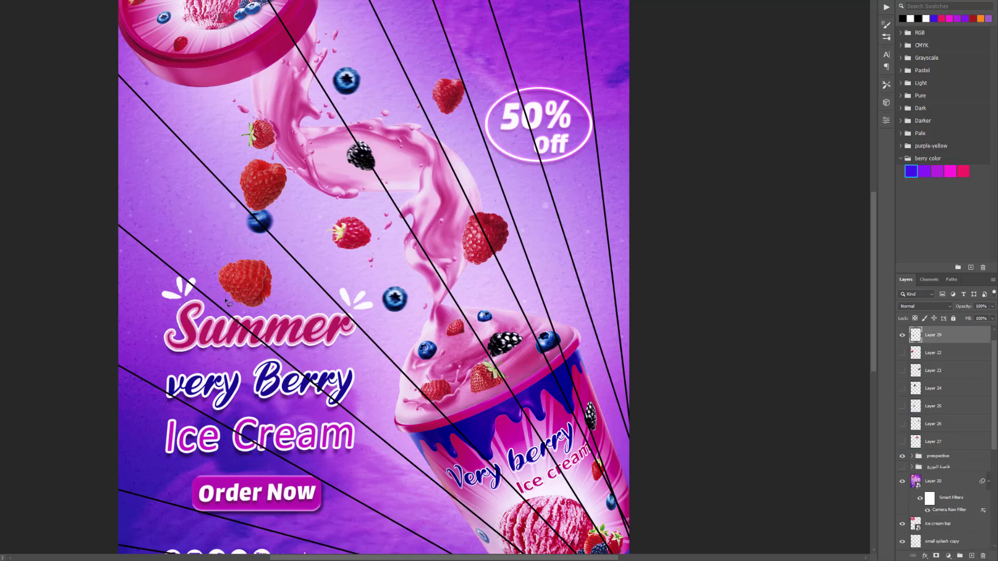
pyautogui.moveTo(903, 442); pyautogui.dragTo(903, 353)
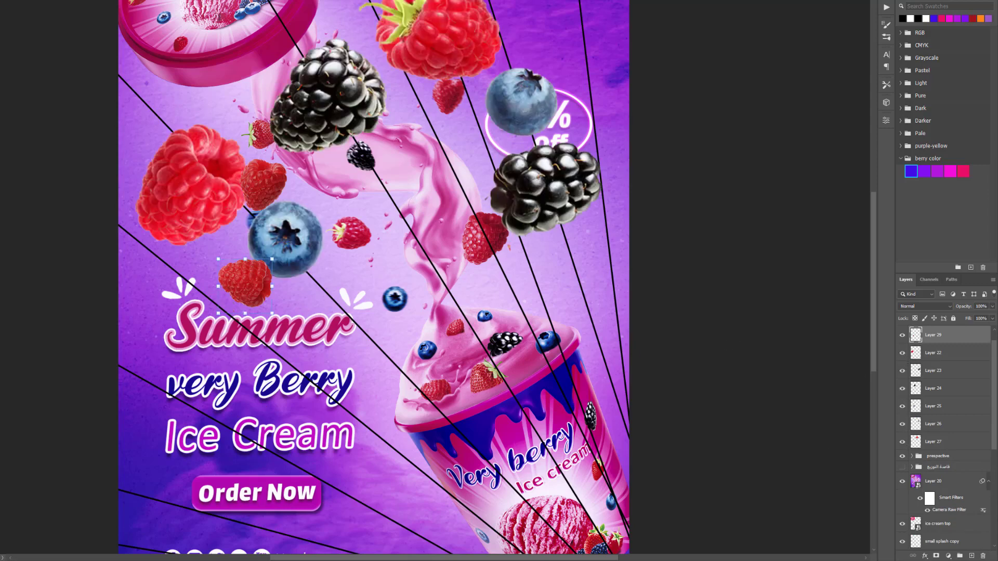
pyautogui.moveTo(194, 189)
pyautogui.mouseDown()
pyautogui.moveTo(377, 374)
pyautogui.moveTo(369, 337)
pyautogui.mouseUp()
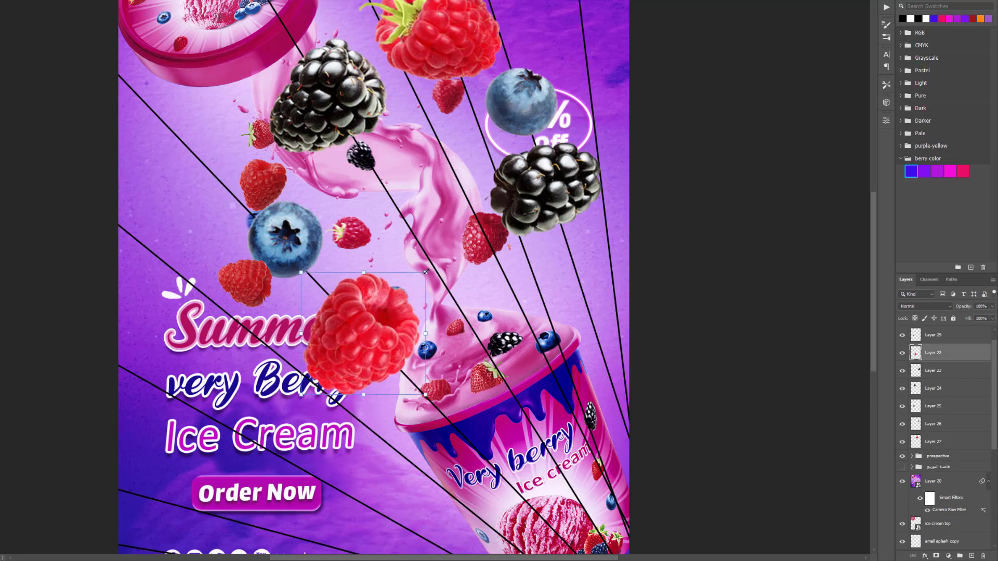
pyautogui.moveTo(425, 272)
pyautogui.mouseDown()
pyautogui.moveTo(387, 311)
pyautogui.moveTo(158, 270)
pyautogui.mouseUp()
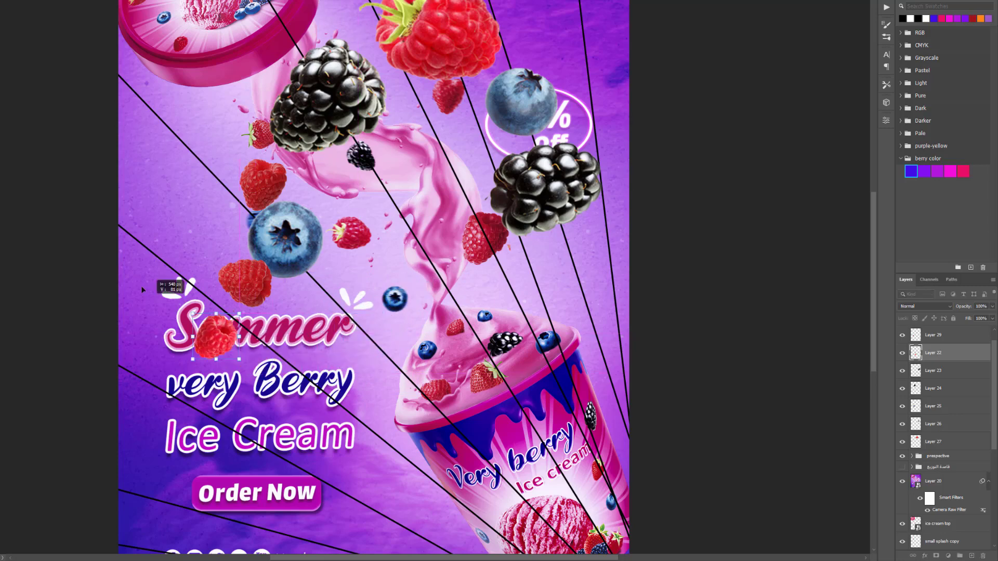
# - Hide Layer 20, then shrink the large raspberries and move them lower on the splash
pyautogui.click(902, 484)
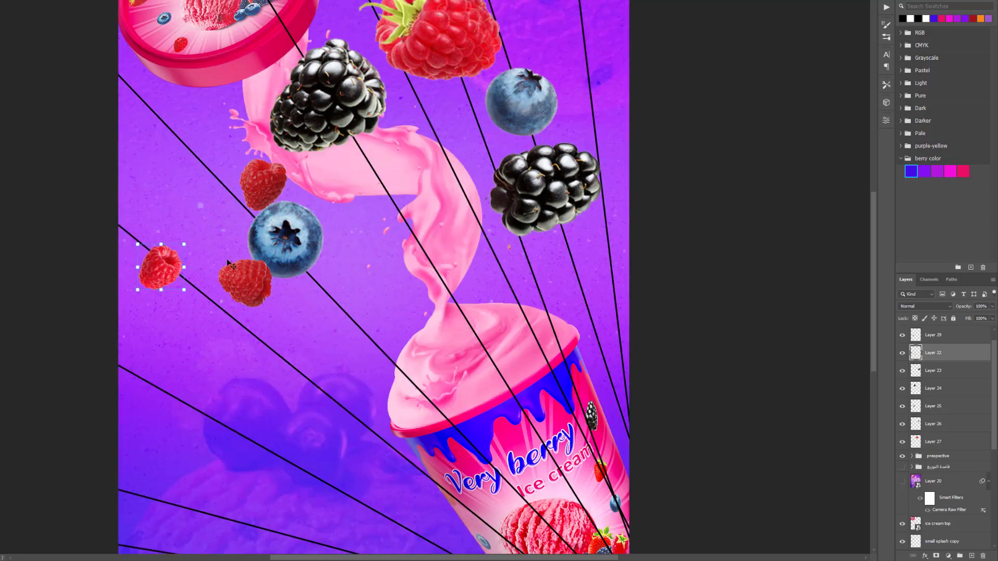
pyautogui.click(239, 284)
pyautogui.moveTo(240, 284)
pyautogui.mouseDown()
pyautogui.moveTo(207, 341)
pyautogui.moveTo(228, 326)
pyautogui.mouseUp()
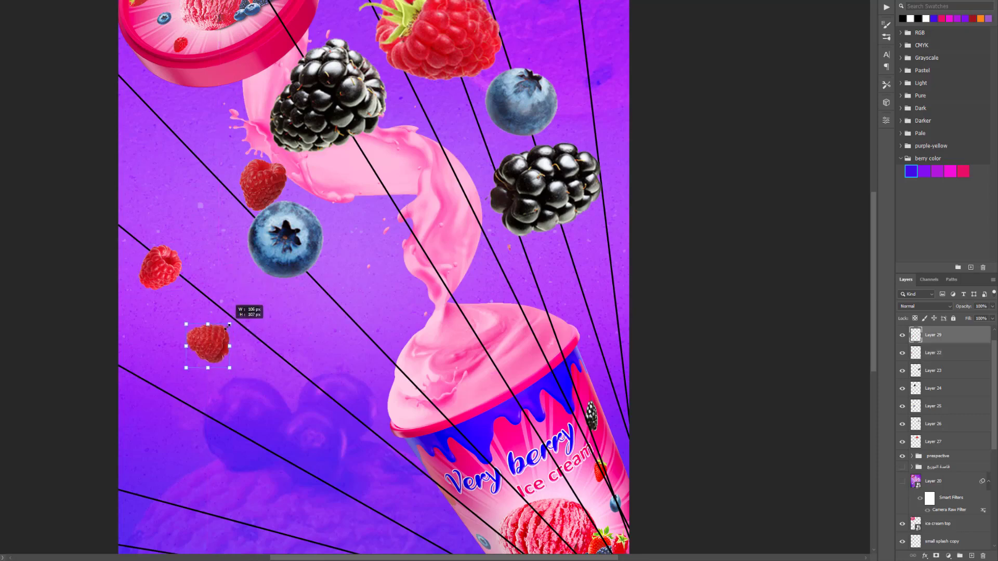
pyautogui.click(260, 184)
pyautogui.moveTo(263, 185)
pyautogui.mouseDown()
pyautogui.moveTo(281, 324)
pyautogui.moveTo(295, 306)
pyautogui.mouseUp()
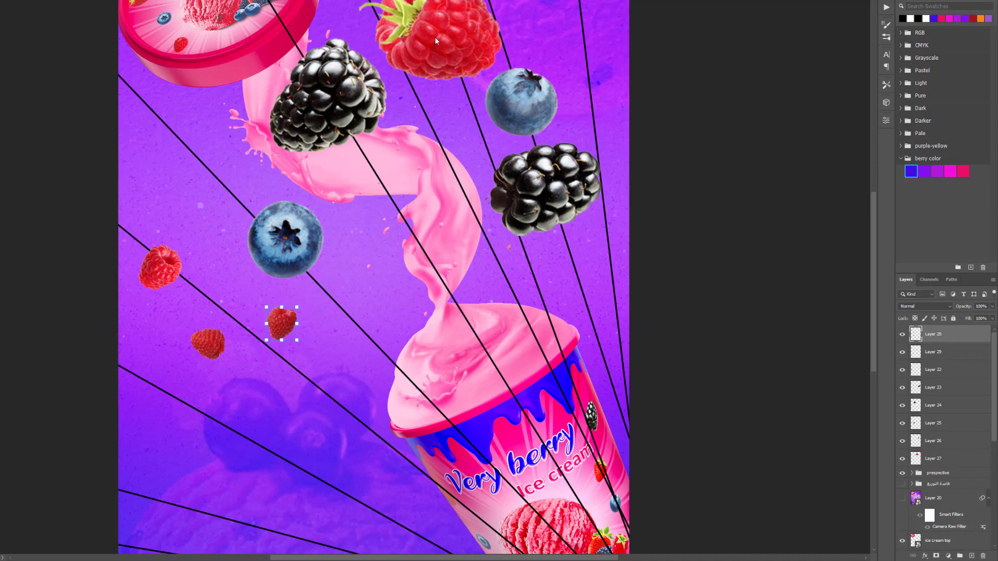
pyautogui.moveTo(416, 52); pyautogui.dragTo(317, 312)
# - Shrink and scatter the blueberries and blackberries, setting a small blackberry on the ice-cream top
pyautogui.moveTo(300, 206); pyautogui.dragTo(270, 223)
pyautogui.moveTo(519, 116); pyautogui.dragTo(272, 168)
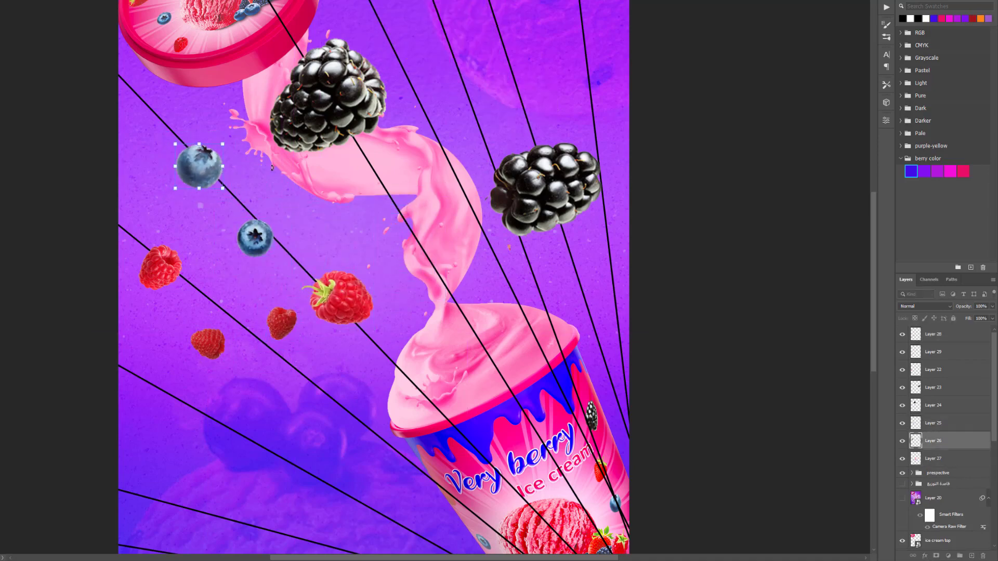
pyautogui.moveTo(500, 190); pyautogui.dragTo(508, 252)
pyautogui.moveTo(328, 96)
pyautogui.mouseDown()
pyautogui.moveTo(370, 158)
pyautogui.moveTo(404, 158)
pyautogui.moveTo(390, 145)
pyautogui.mouseUp()
pyautogui.moveTo(508, 251)
pyautogui.mouseDown()
pyautogui.moveTo(490, 342)
pyautogui.moveTo(509, 329)
pyautogui.moveTo(486, 351)
pyautogui.mouseUp()
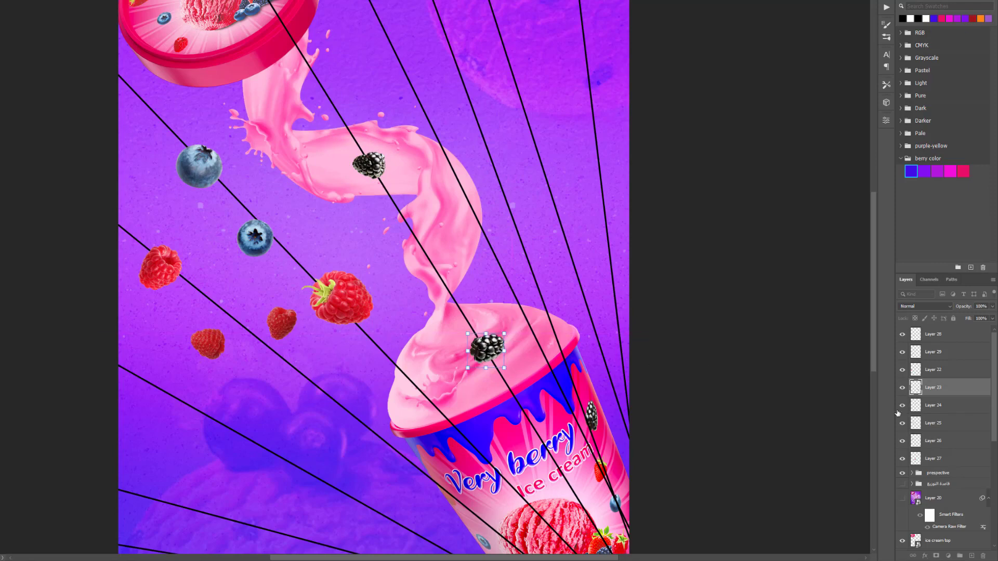
# - Show Layer 20, then slightly resize and nudge Layer 23's blackberry into place on the cream
pyautogui.click(902, 498)
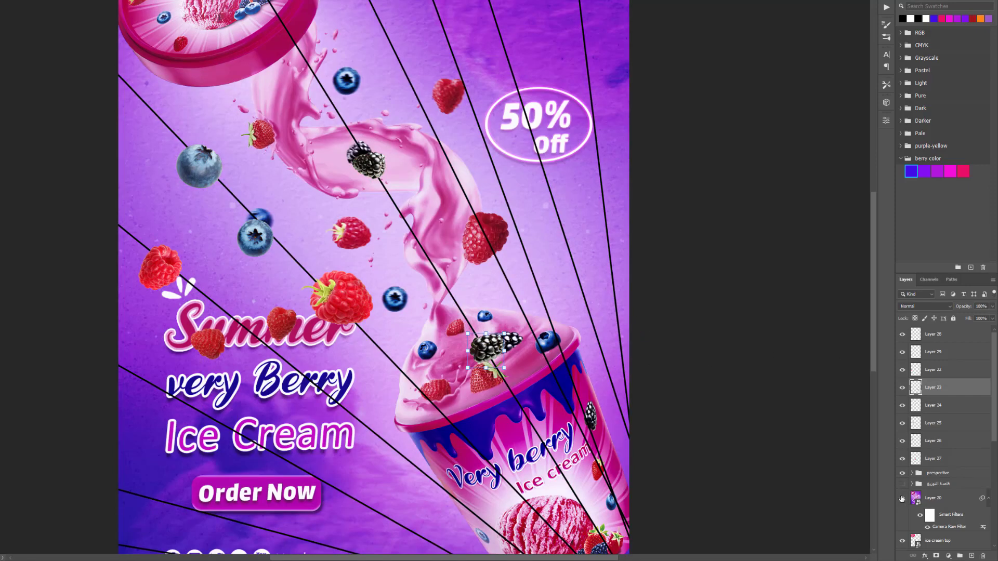
pyautogui.moveTo(485, 353); pyautogui.dragTo(505, 342)
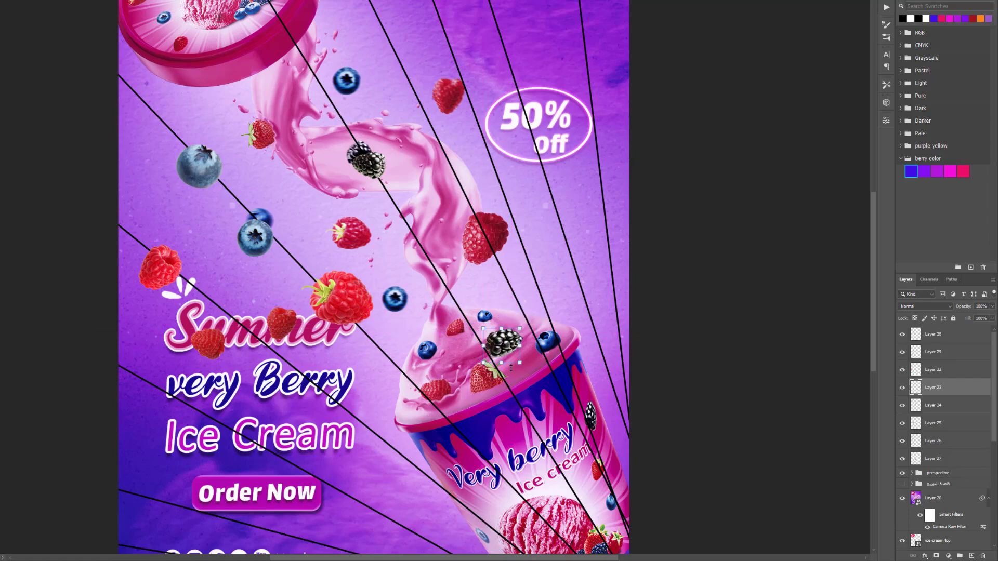
pyautogui.scroll(3, 511, 367)
pyautogui.scroll(2, 511, 367)
pyautogui.moveTo(532, 359); pyautogui.dragTo(535, 361)
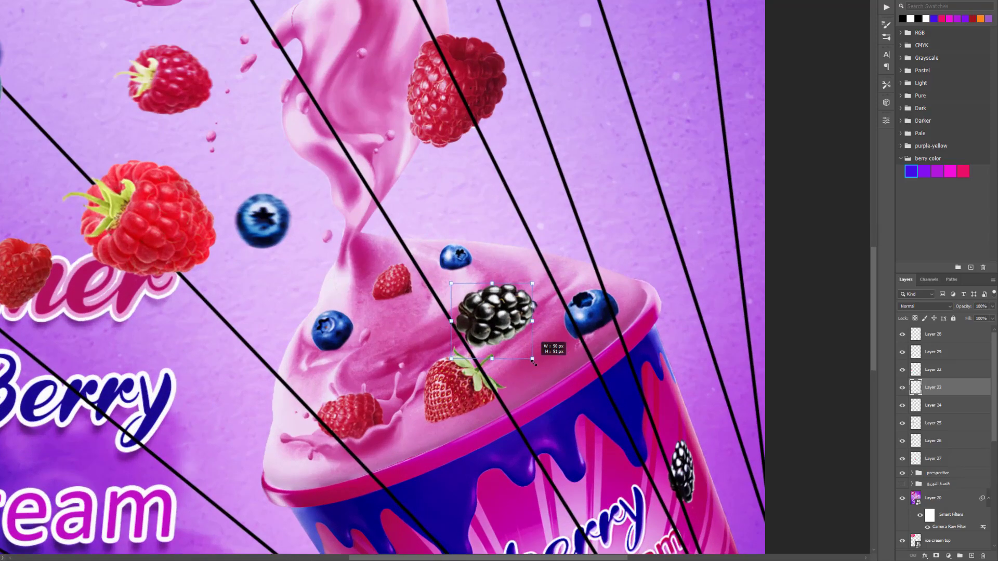
pyautogui.moveTo(503, 315); pyautogui.dragTo(505, 314)
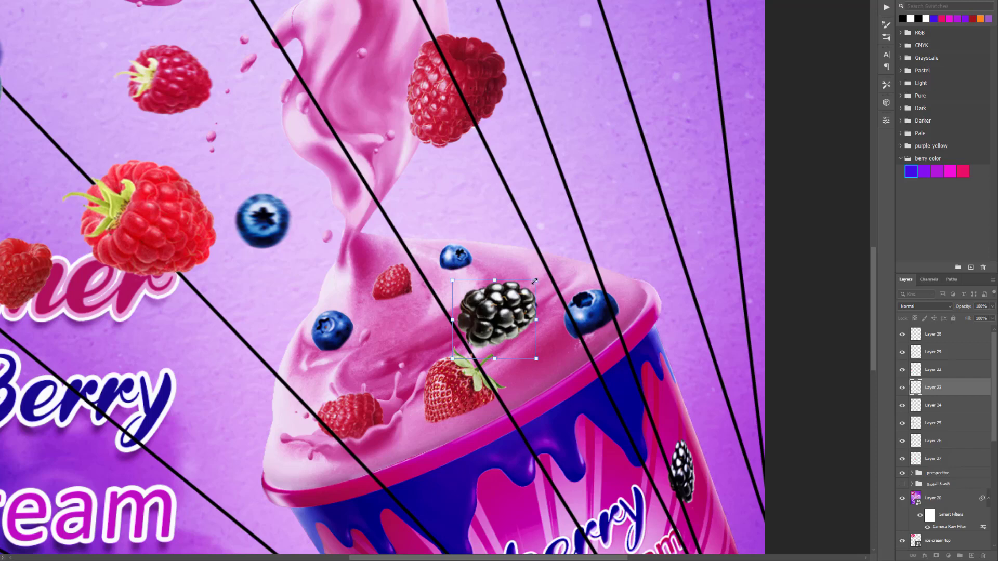
pyautogui.moveTo(534, 281); pyautogui.dragTo(532, 286)
pyautogui.moveTo(514, 330); pyautogui.dragTo(513, 333)
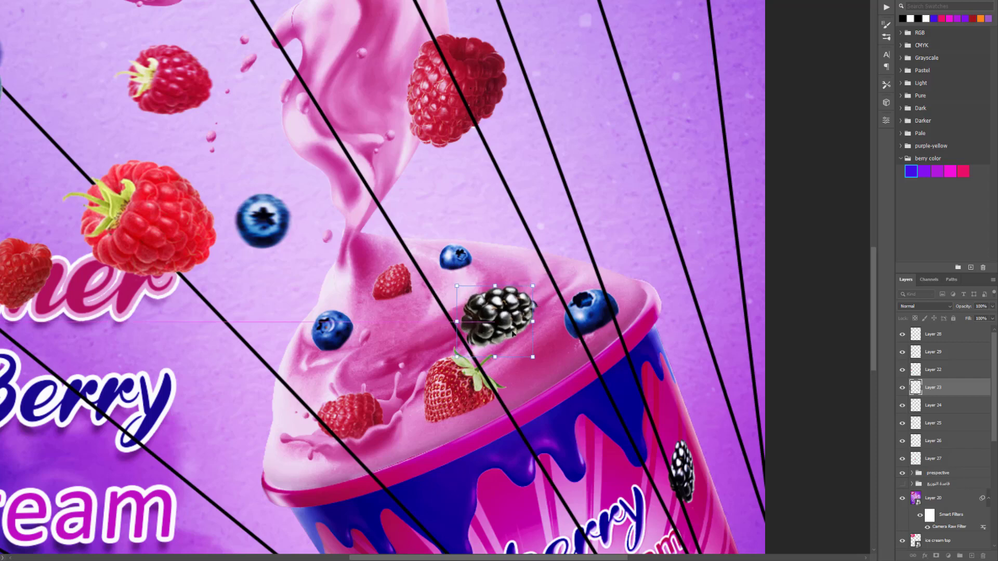
pyautogui.scroll(-3, 495, 357)
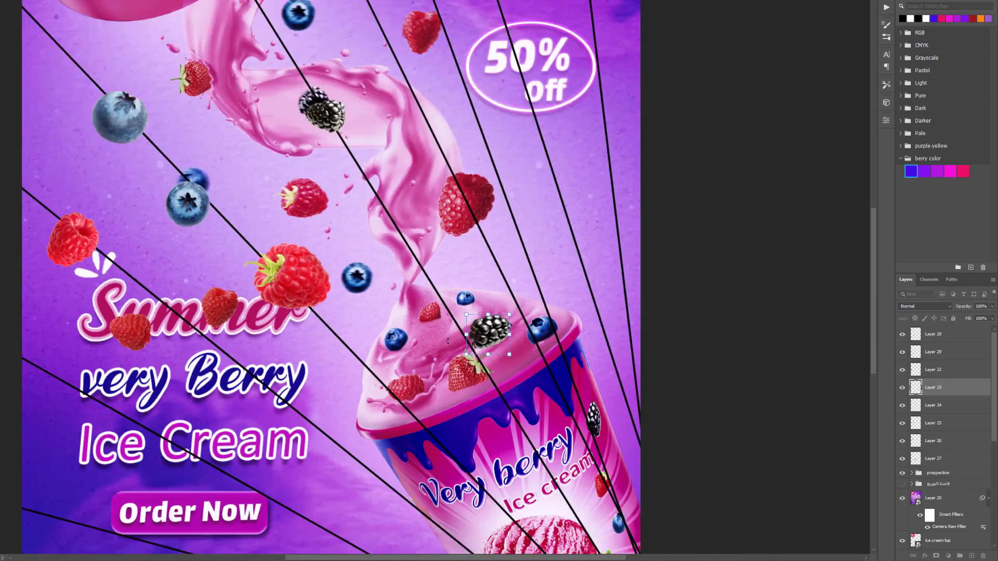
pyautogui.scroll(-1, 495, 356)
pyautogui.scroll(-1, 495, 357)
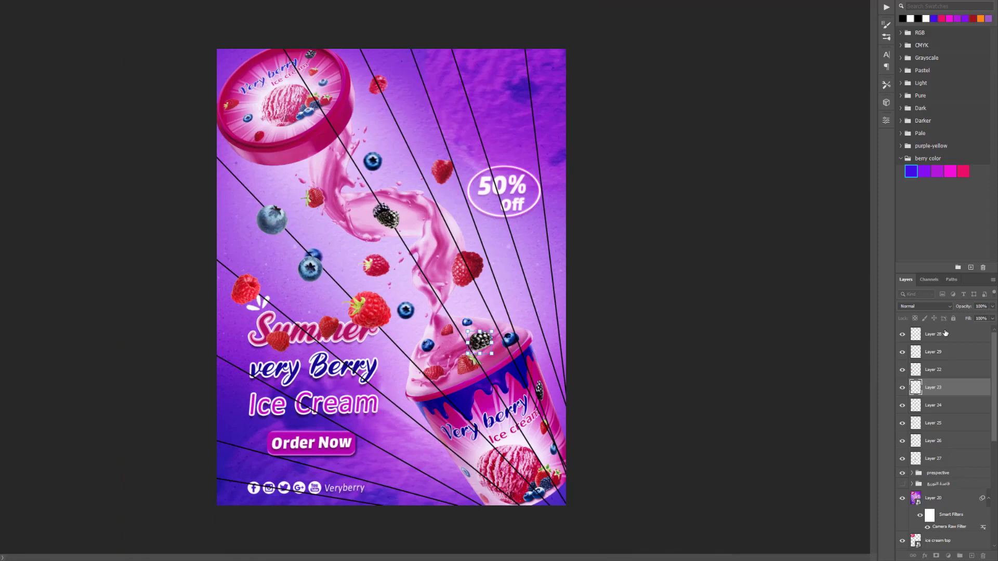
# - Hide Layer 20 and set Layer 29's raspberry upright on the ice-cream top
pyautogui.click(903, 498)
pyautogui.scroll(1, 523, 423)
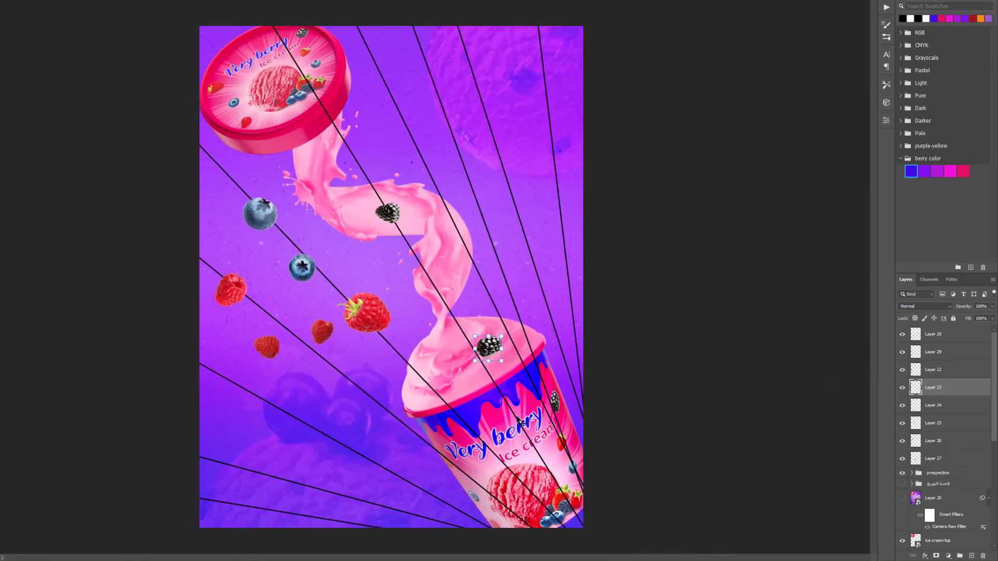
pyautogui.scroll(1, 523, 423)
pyautogui.scroll(2, 523, 422)
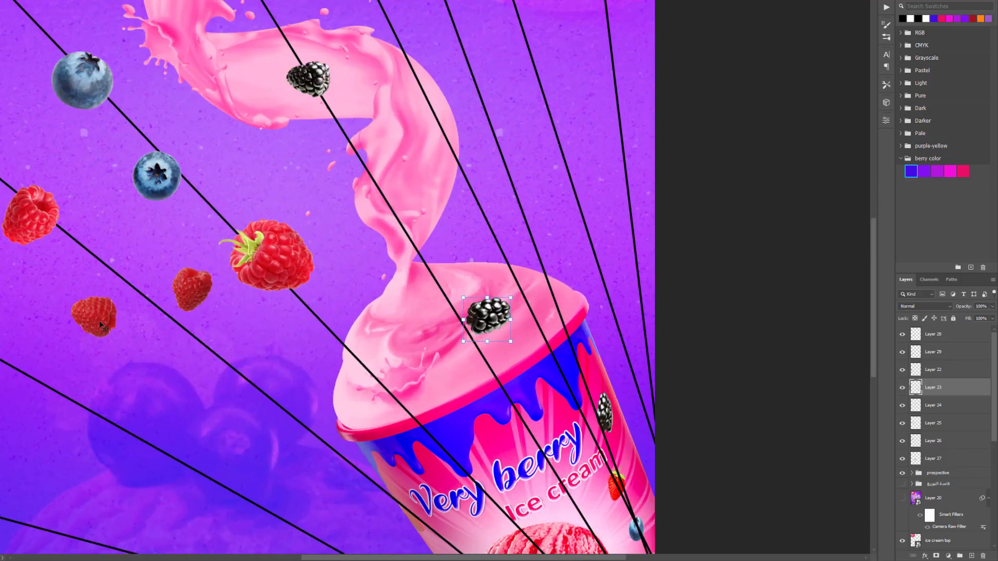
pyautogui.moveTo(101, 325)
pyautogui.mouseDown()
pyautogui.moveTo(399, 377)
pyautogui.moveTo(432, 421)
pyautogui.mouseUp()
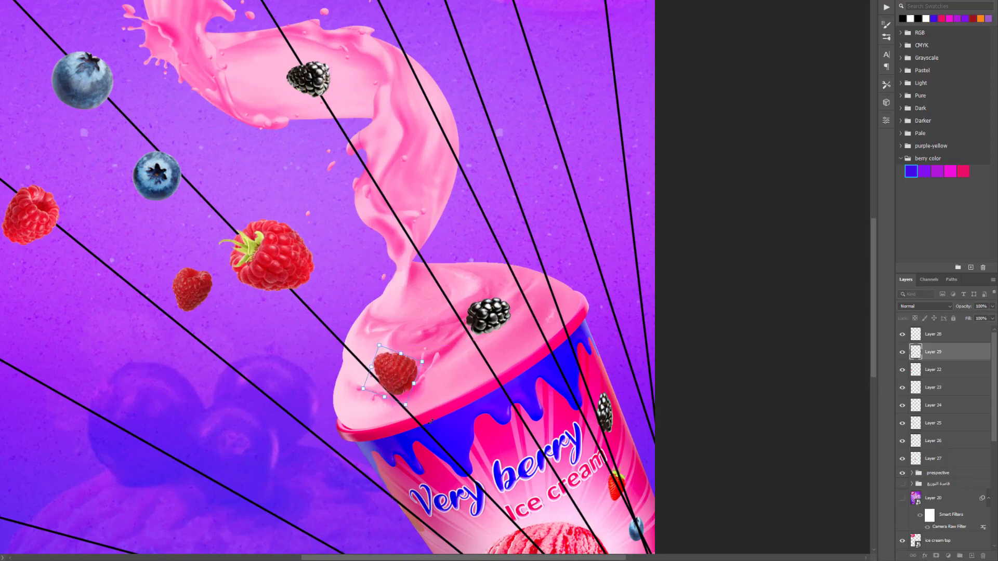
pyautogui.scroll(2, 431, 421)
pyautogui.moveTo(408, 409); pyautogui.dragTo(427, 396)
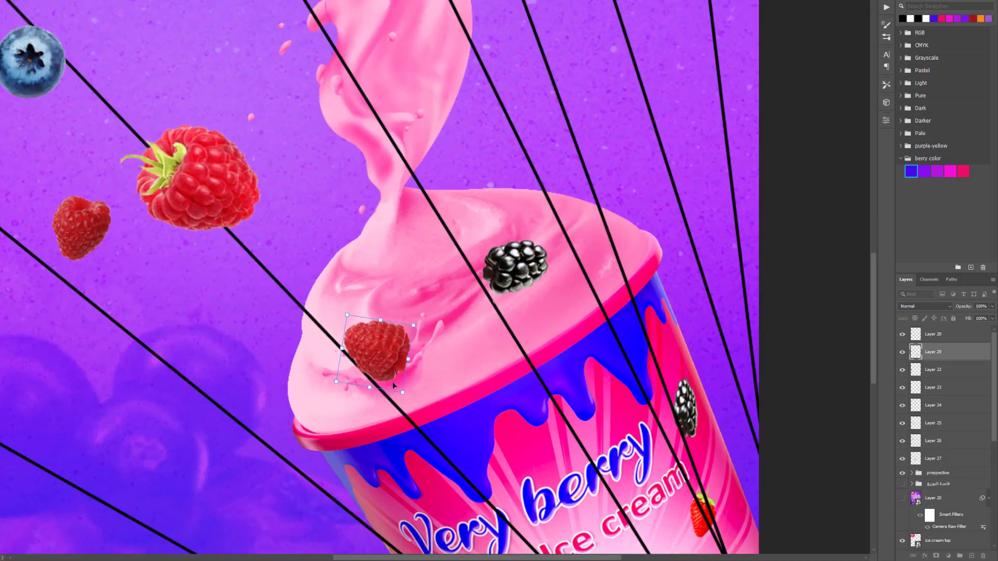
pyautogui.moveTo(379, 359); pyautogui.dragTo(379, 362)
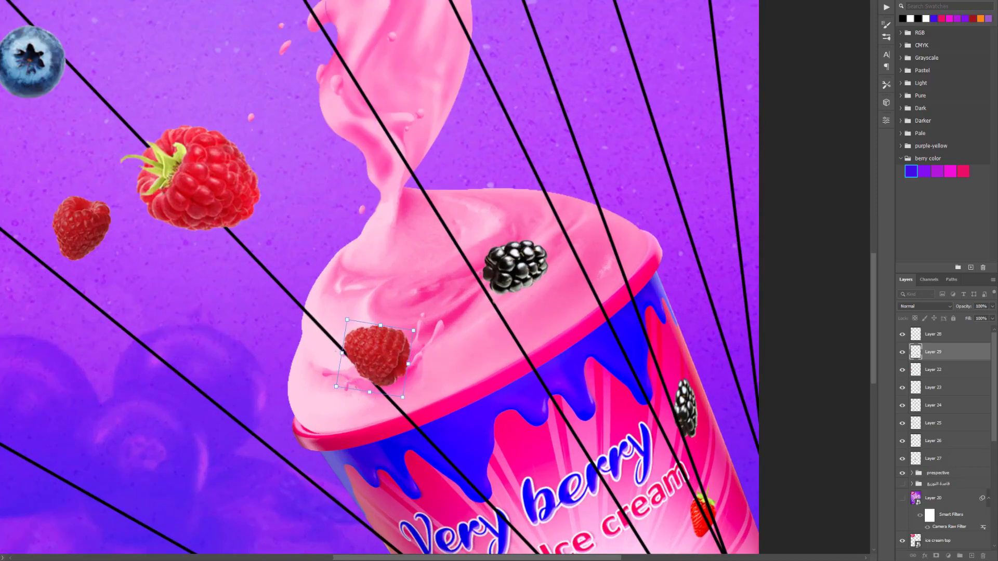
pyautogui.press('Return')
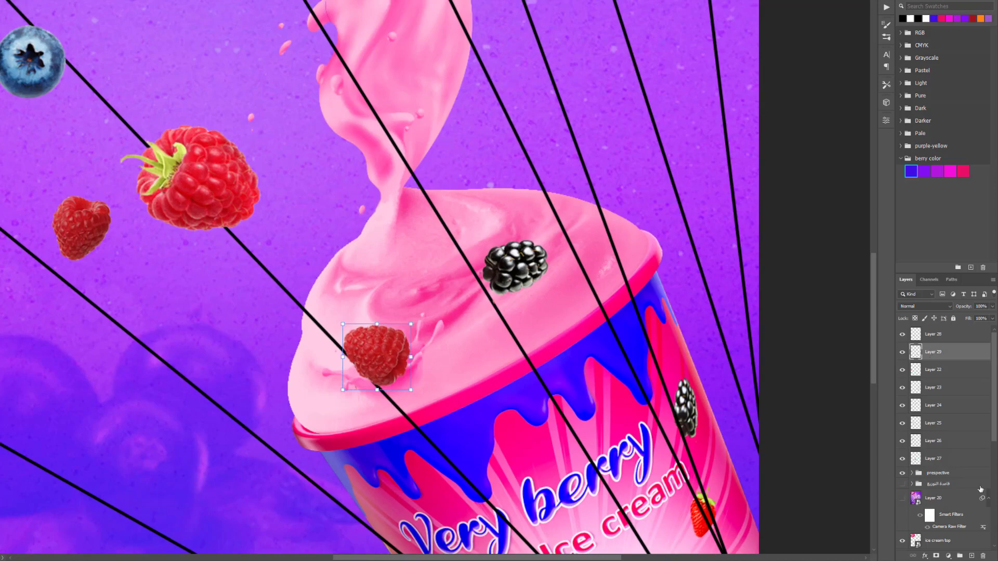
# - Add a layer mask to the raspberry layer for blending
pyautogui.click(937, 556)
pyautogui.scroll(2, 384, 393)
pyautogui.scroll(2, 384, 397)
pyautogui.press('b')
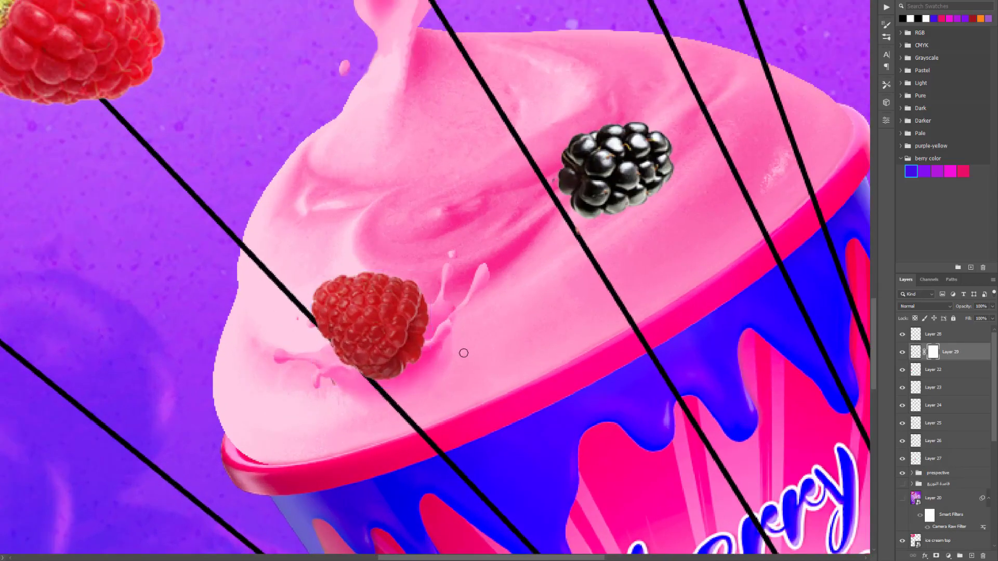
# - Mask out the raspberry's lower-right edge, then rotate it slightly clockwise and shift it left
pyautogui.moveTo(424, 359)
pyautogui.mouseDown()
pyautogui.moveTo(359, 371)
pyautogui.moveTo(422, 351)
pyautogui.mouseUp()
pyautogui.click(421, 352)
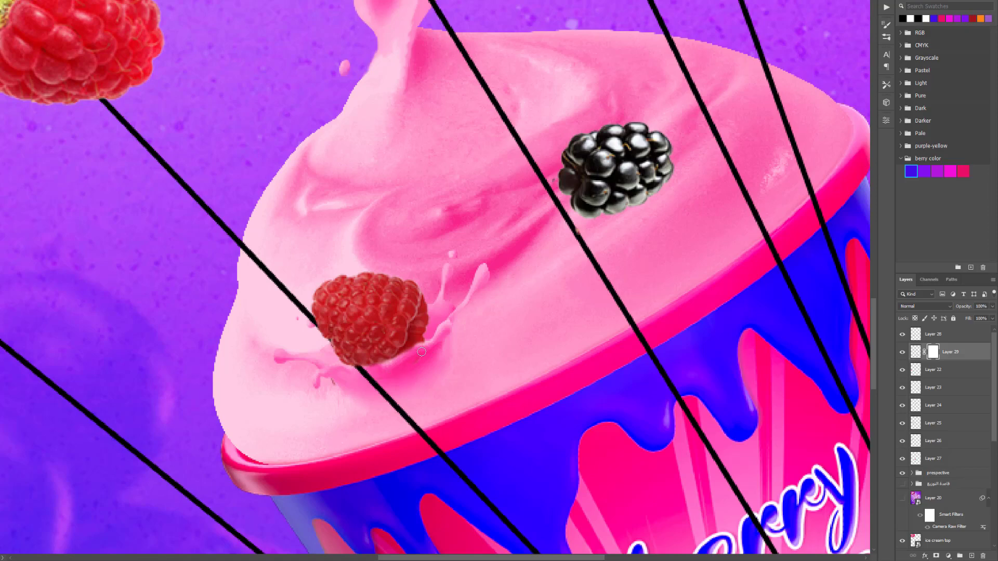
pyautogui.press('v')
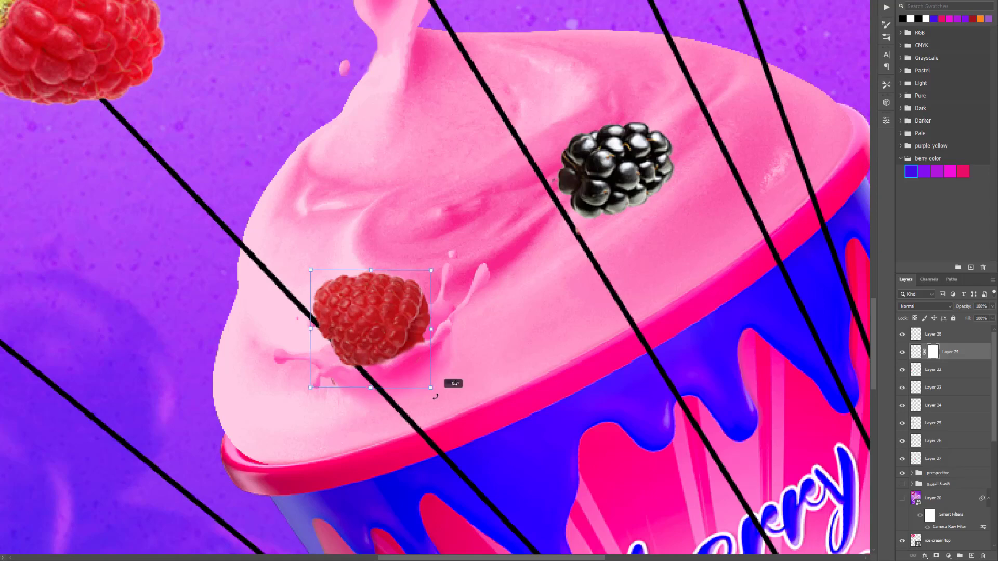
pyautogui.moveTo(438, 396); pyautogui.dragTo(436, 398)
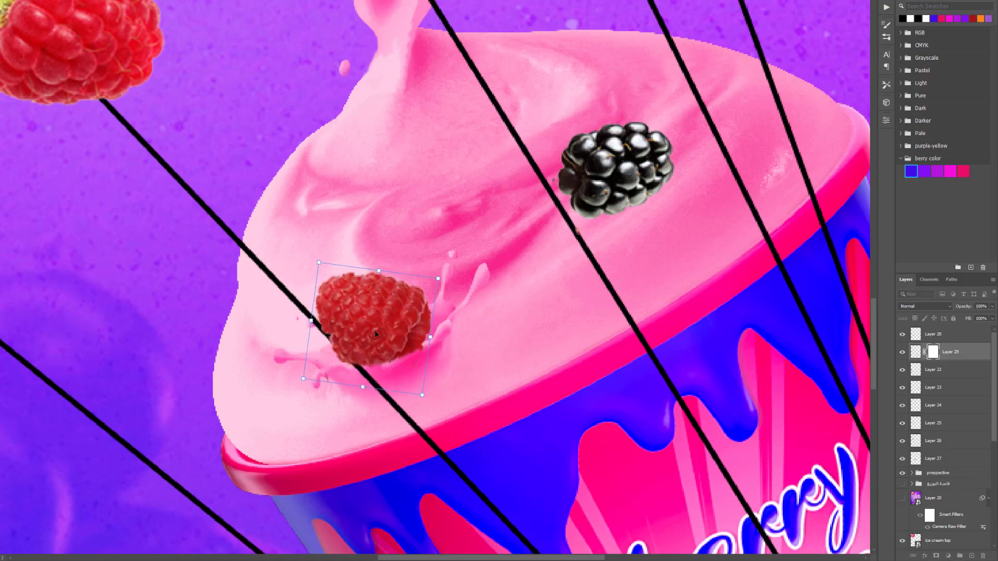
pyautogui.moveTo(376, 334); pyautogui.dragTo(370, 336)
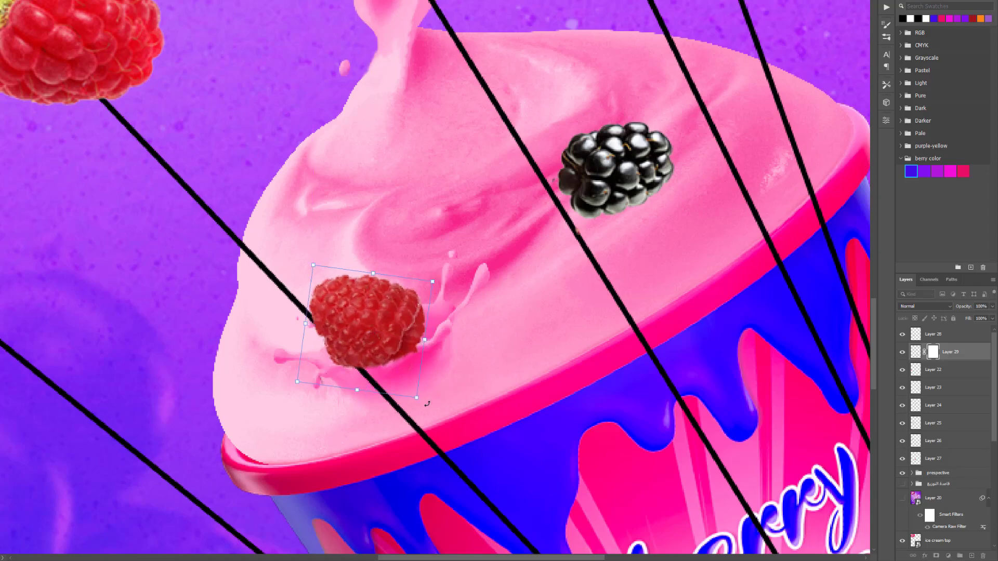
pyautogui.press('Return')
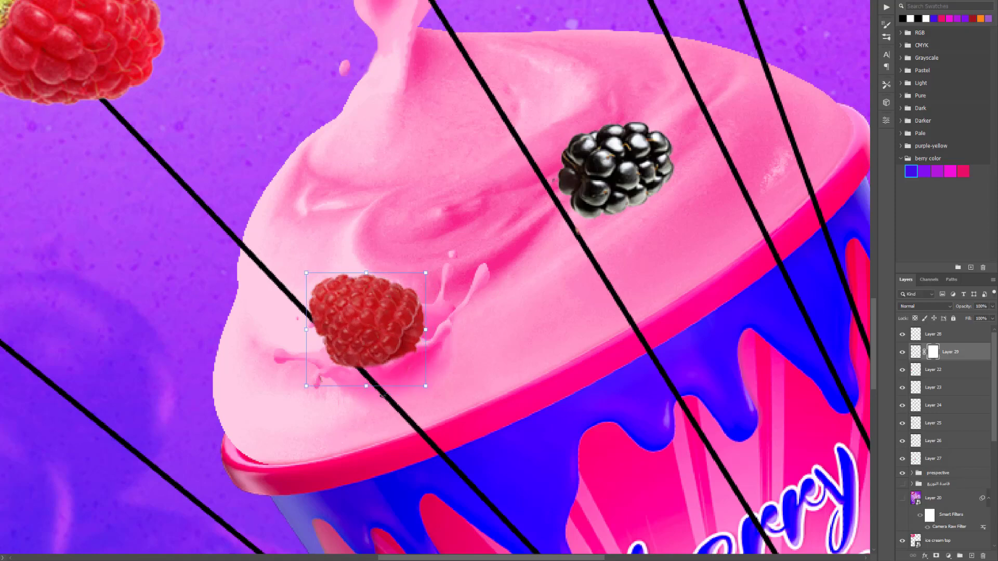
# - Blend the raspberry's lower edge into the cream by painting black and white on its mask
pyautogui.press('b')
pyautogui.moveTo(411, 351); pyautogui.dragTo(366, 364)
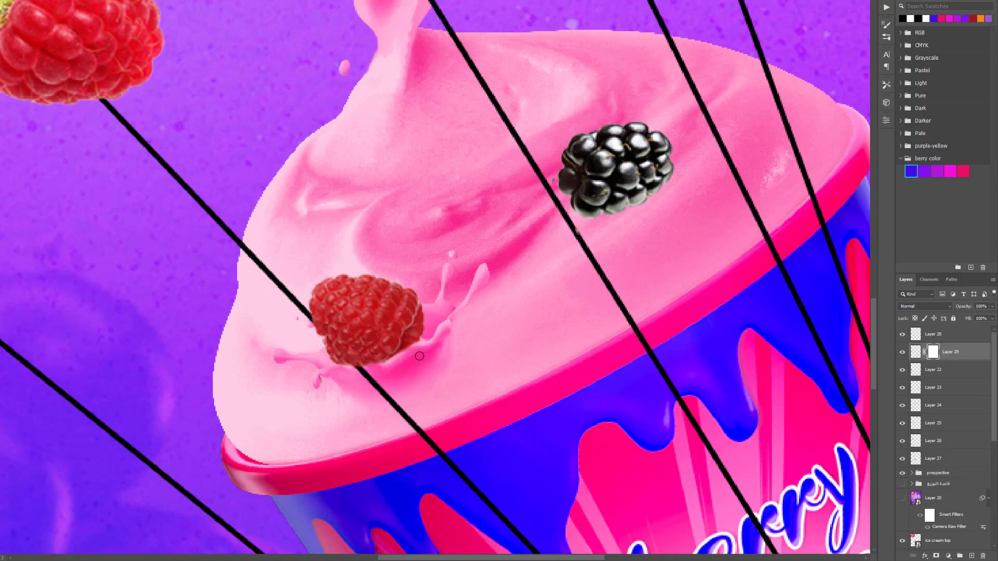
pyautogui.moveTo(415, 348)
pyautogui.mouseDown()
pyautogui.moveTo(419, 339)
pyautogui.moveTo(385, 361)
pyautogui.moveTo(331, 362)
pyautogui.moveTo(386, 359)
pyautogui.mouseUp()
pyautogui.press('x')
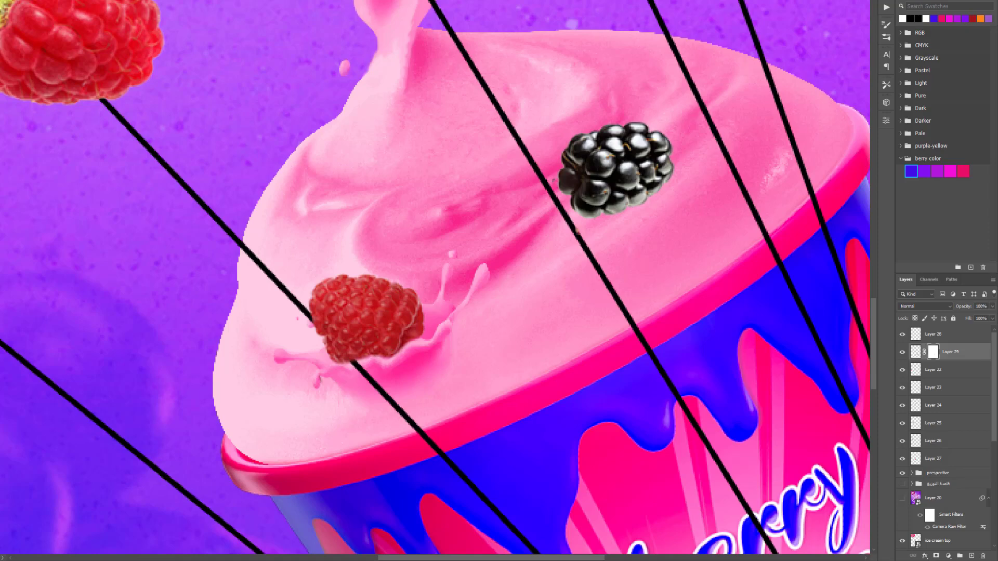
pyautogui.moveTo(386, 312); pyautogui.dragTo(392, 318)
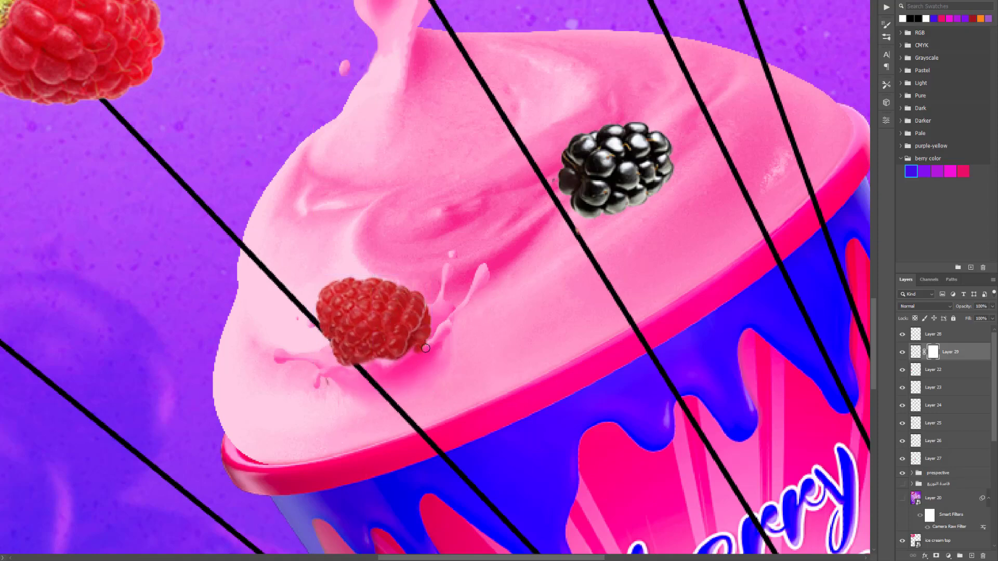
pyautogui.press('x')
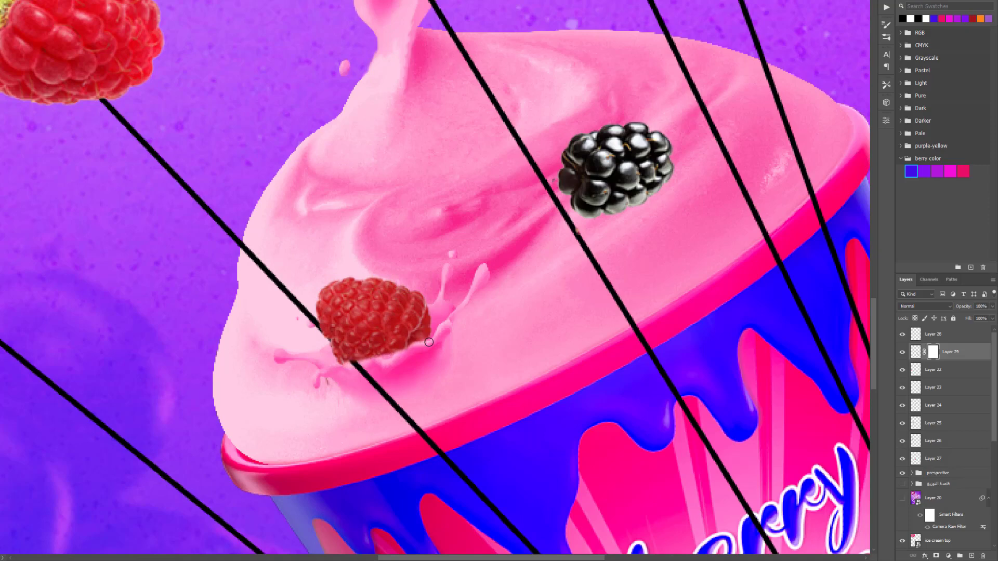
pyautogui.click(383, 348)
pyautogui.press('x')
pyautogui.click(337, 369)
# - Zoom out and compare the cup against the reference poster layer
pyautogui.hotkey('ctrl', '-')
pyautogui.hotkey('ctrl', '-')
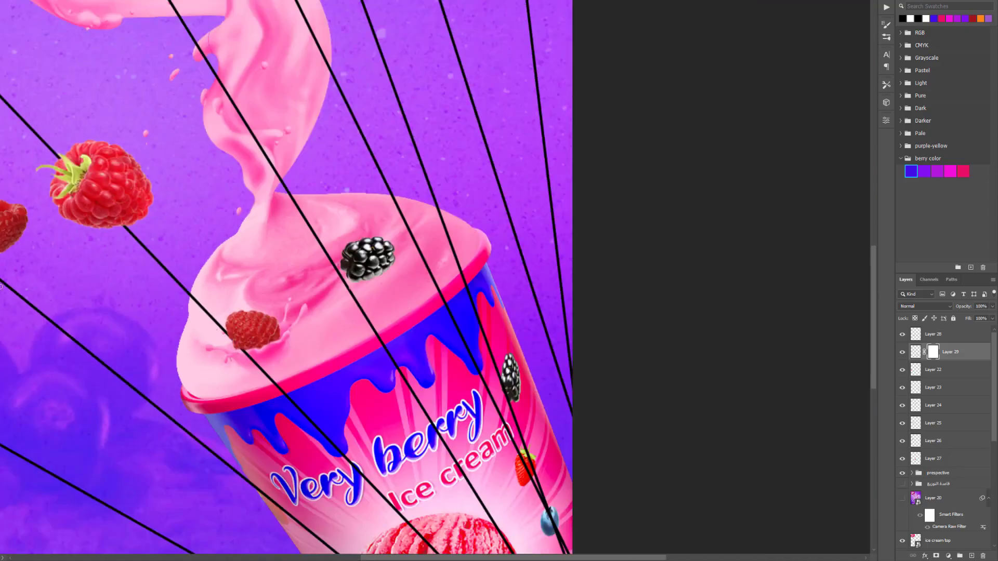
pyautogui.hotkey('ctrl', '-')
pyautogui.hotkey('ctrl', '-')
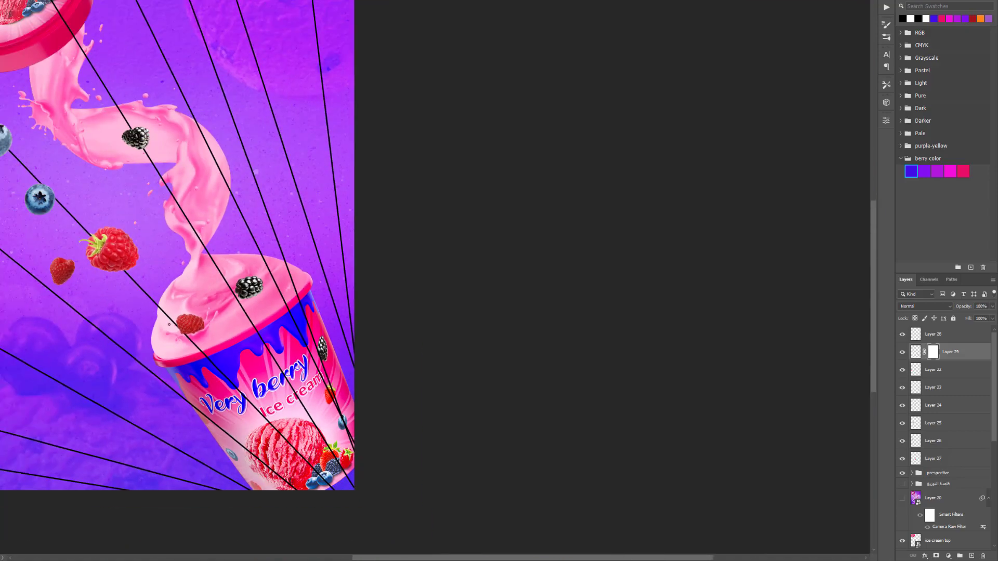
pyautogui.scroll(1, 156, 320)
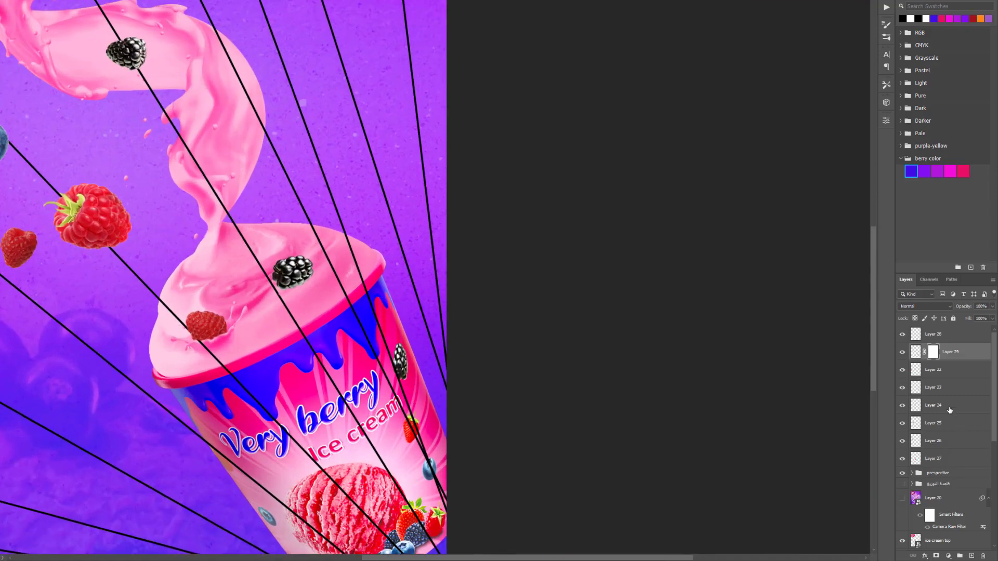
pyautogui.click(902, 499)
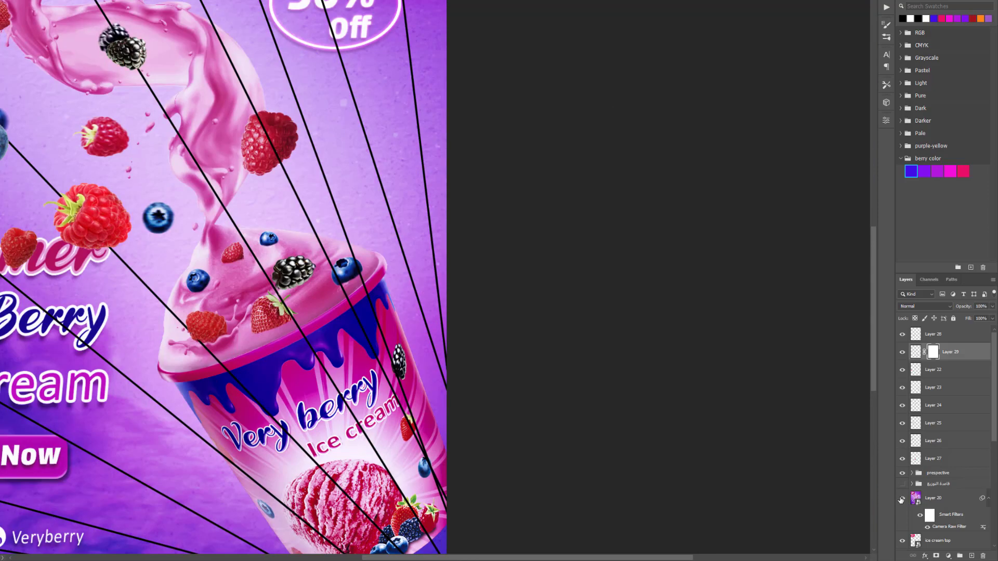
pyautogui.click(902, 499)
# - Bring pngegg (5).png from the Material folder onto the poster and fit the view
pyautogui.hotkey('alt', 'Tab')
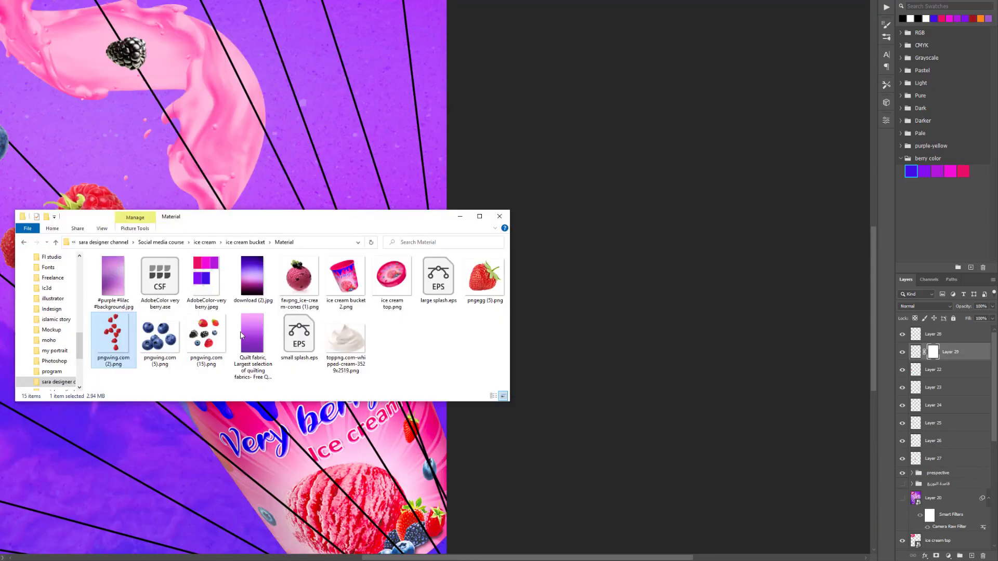
pyautogui.moveTo(484, 287); pyautogui.dragTo(216, 172)
pyautogui.hotkey('ctrl', '0')
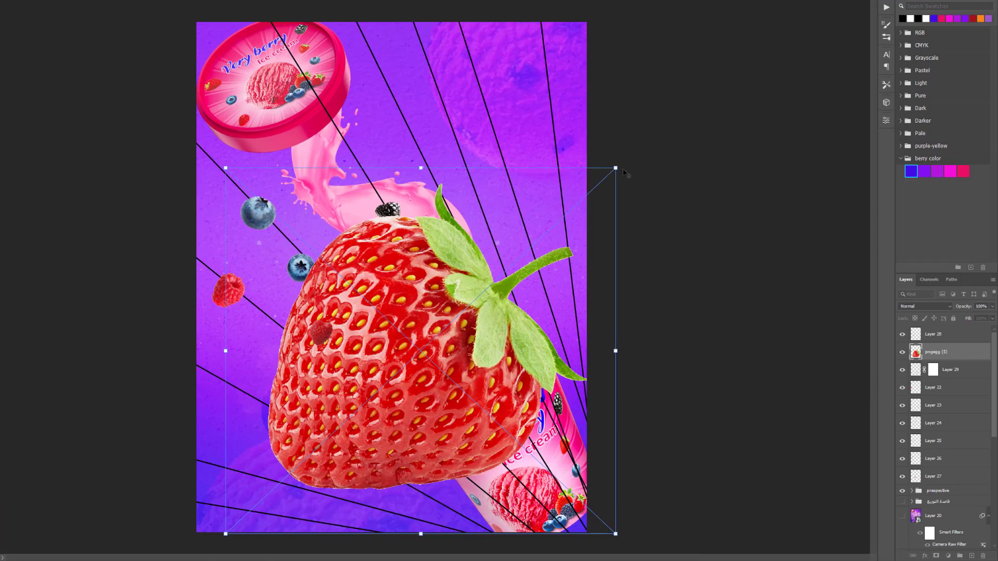
# - Shrink the strawberry and place it on the ice-cream top beside the blackberry
pyautogui.moveTo(624, 172); pyautogui.dragTo(463, 335)
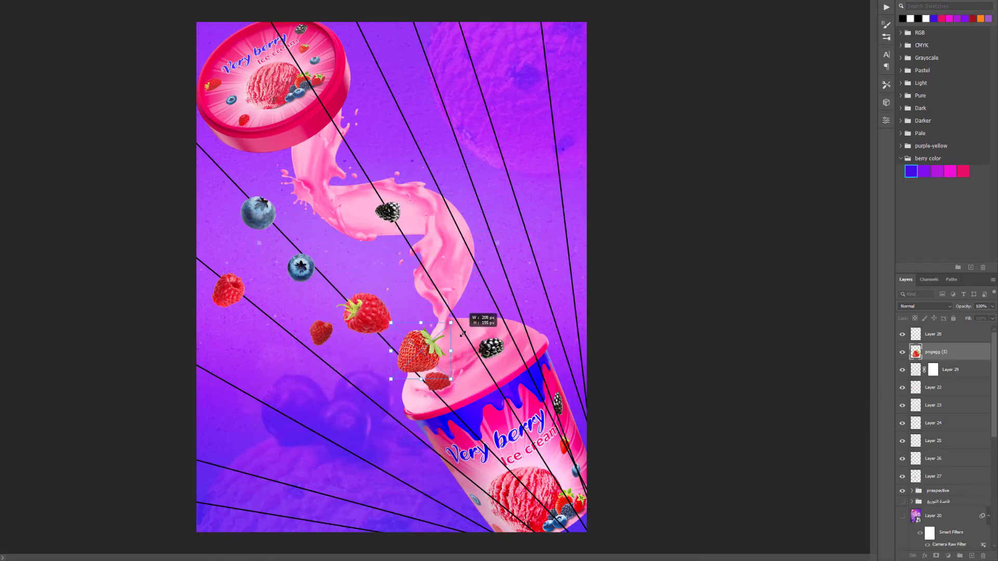
pyautogui.scroll(3, 431, 368)
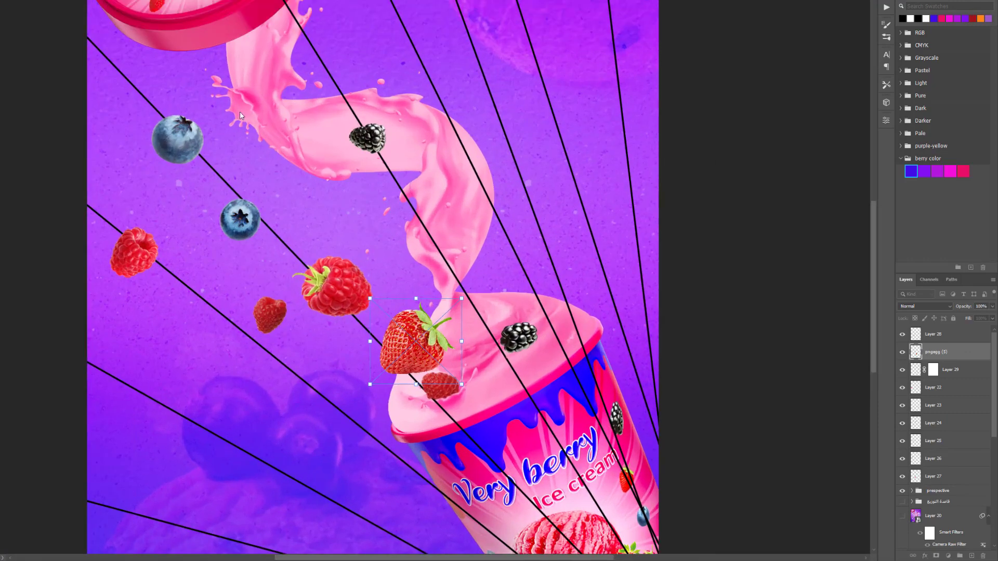
pyautogui.moveTo(416, 343); pyautogui.dragTo(492, 365)
pyautogui.scroll(2, 542, 389)
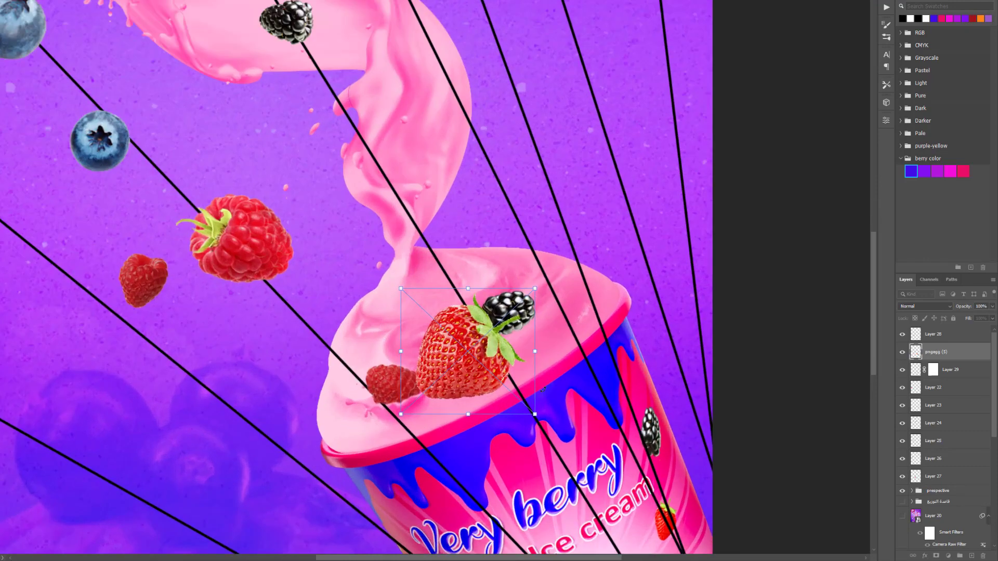
pyautogui.moveTo(535, 289); pyautogui.dragTo(509, 313)
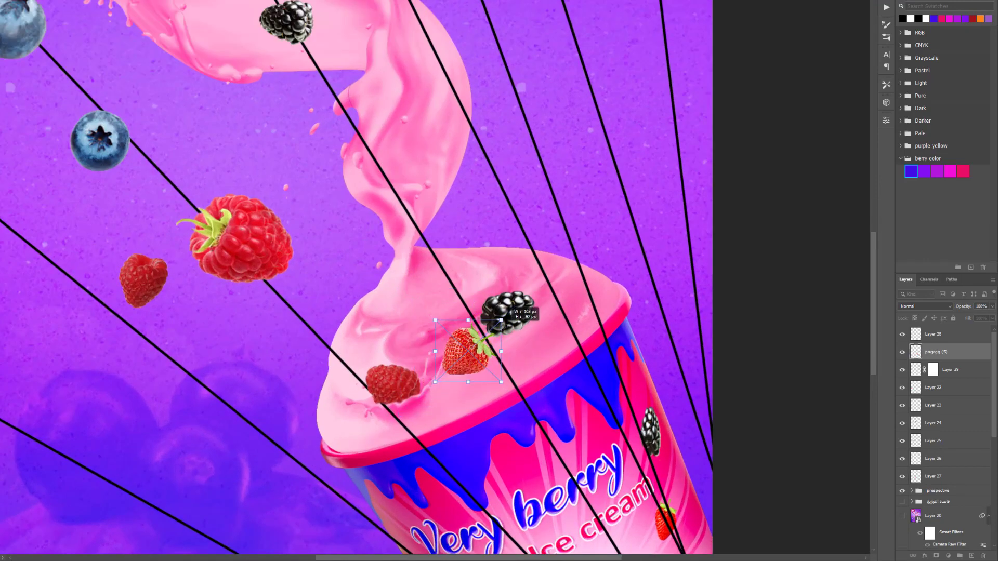
pyautogui.moveTo(469, 351); pyautogui.dragTo(476, 366)
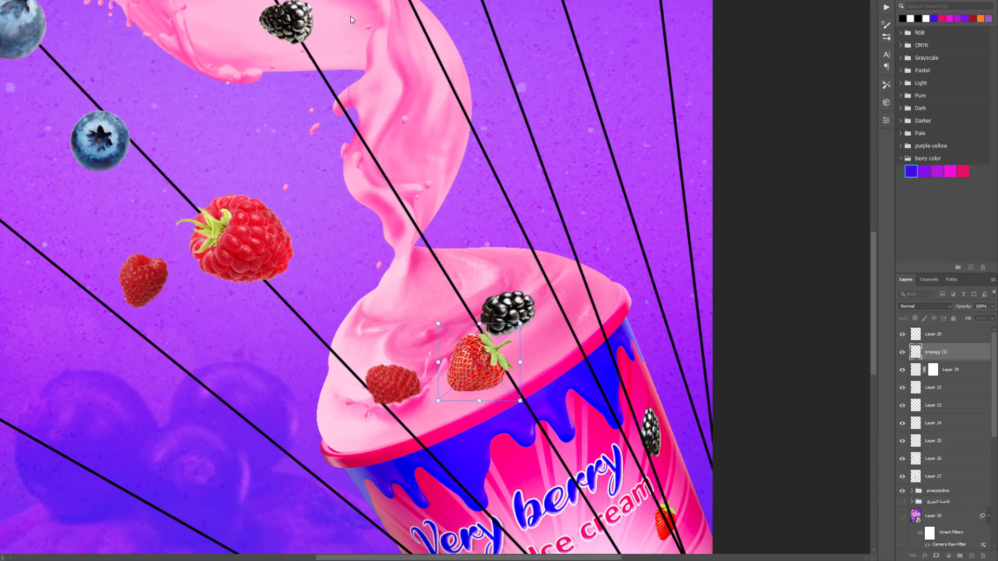
pyautogui.press('Return')
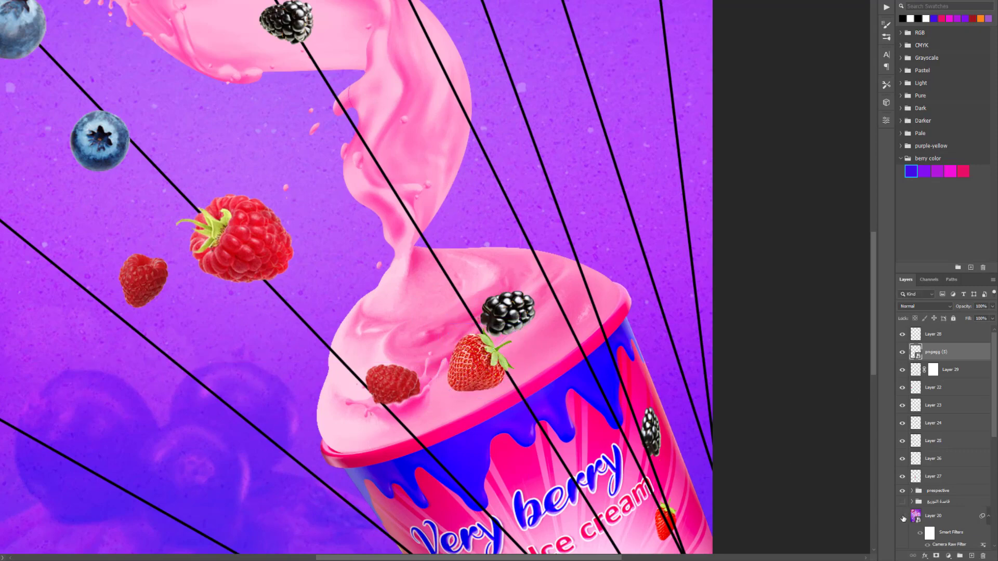
# - Tilt the strawberry slightly counter-clockwise and raise it, checking against Layer 20
pyautogui.click(903, 516)
pyautogui.hotkey('ctrl', 't')
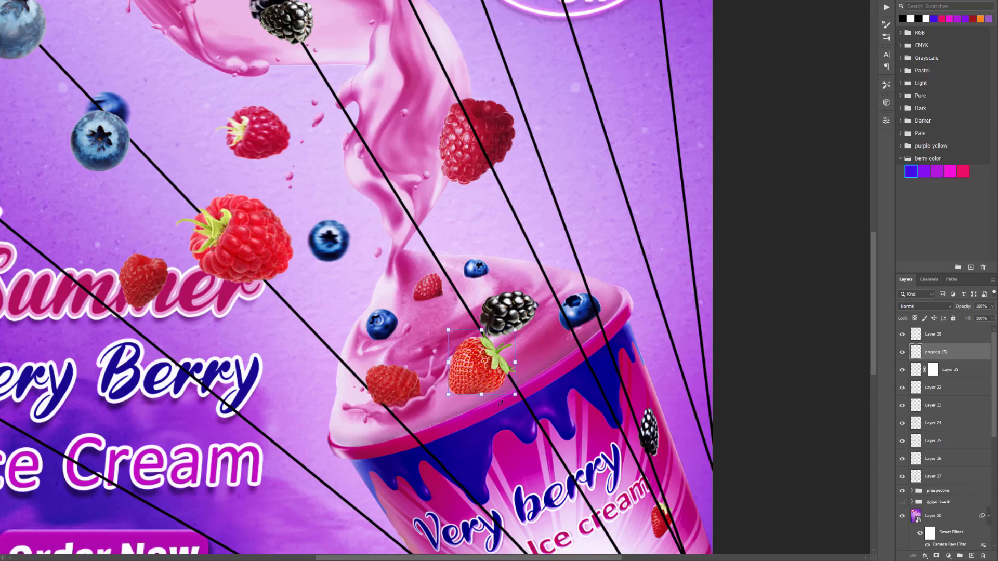
pyautogui.moveTo(516, 402); pyautogui.dragTo(523, 395)
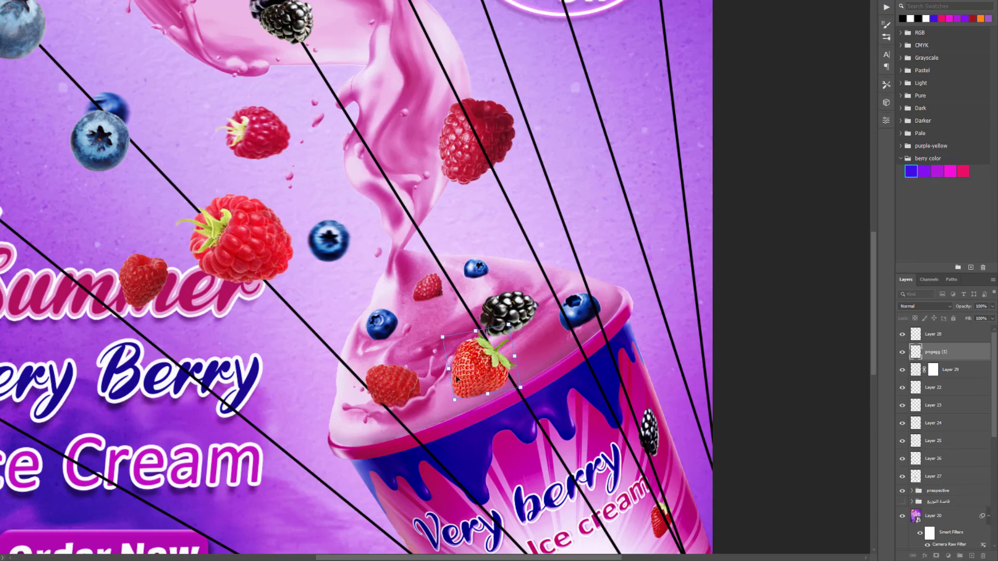
pyautogui.moveTo(467, 376); pyautogui.dragTo(466, 369)
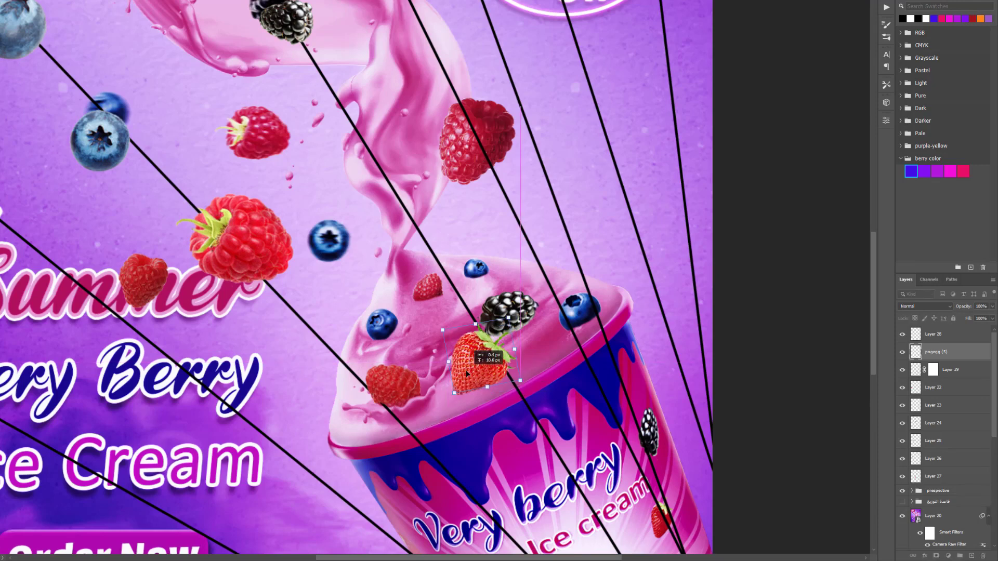
pyautogui.click(902, 516)
pyautogui.scroll(3, 515, 383)
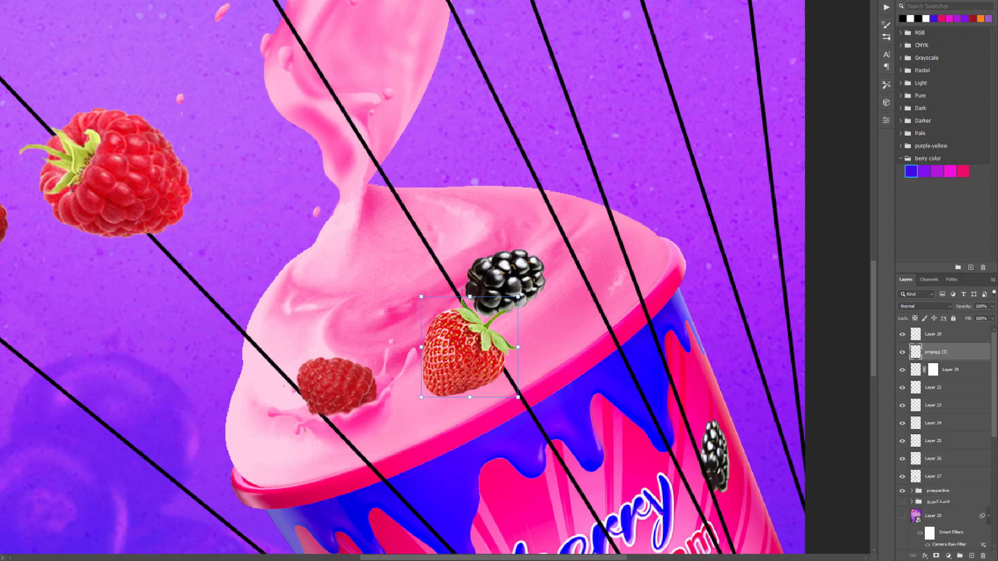
# - Mask pngegg (5) and paint black to tuck the strawberry's bottom into the cream
pyautogui.click(936, 555)
pyautogui.press('b')
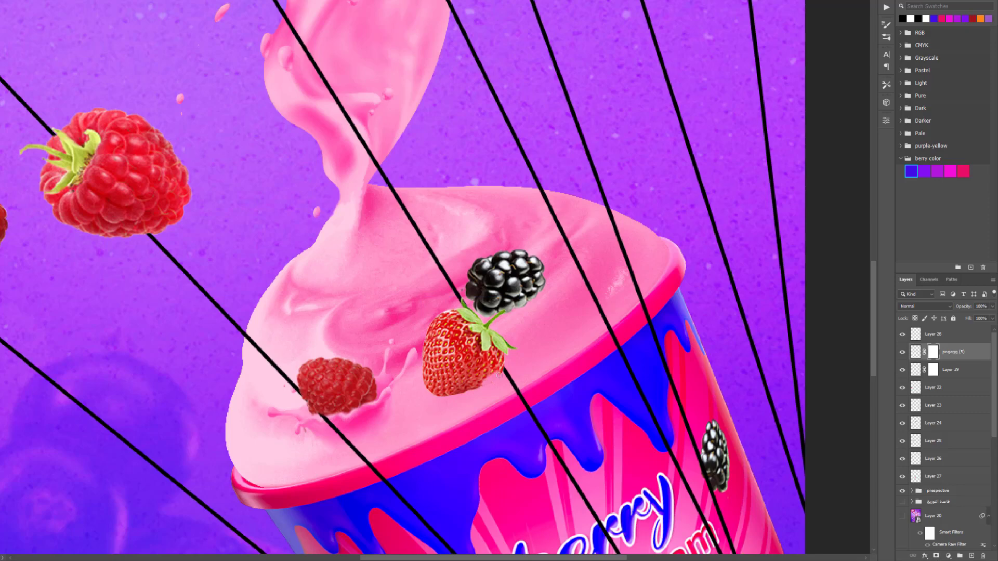
pyautogui.moveTo(499, 375); pyautogui.dragTo(426, 391)
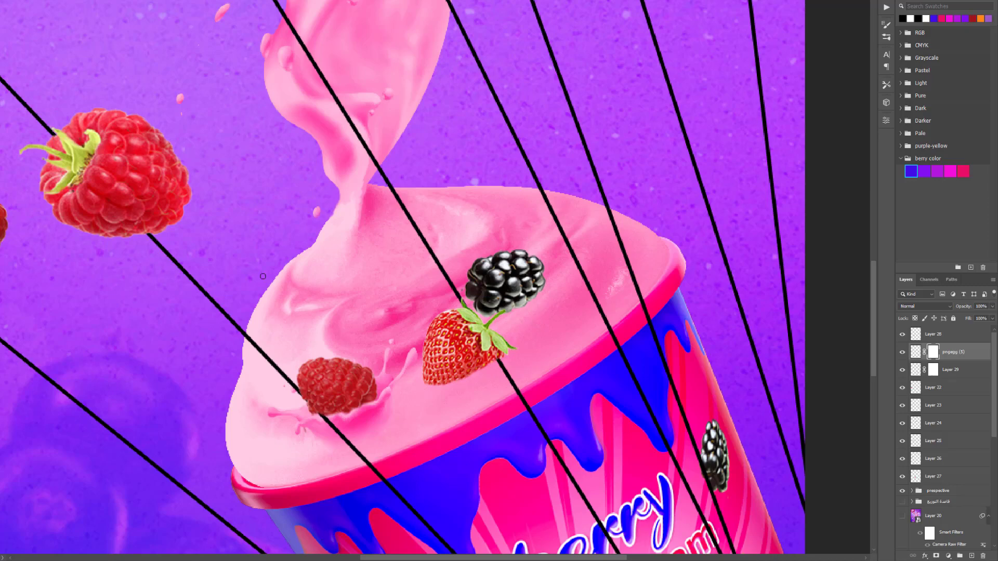
# - Select the blackberry's Layer 23 and give it a layer mask
pyautogui.hotkey('ctrl', 't')
pyautogui.click(515, 270)
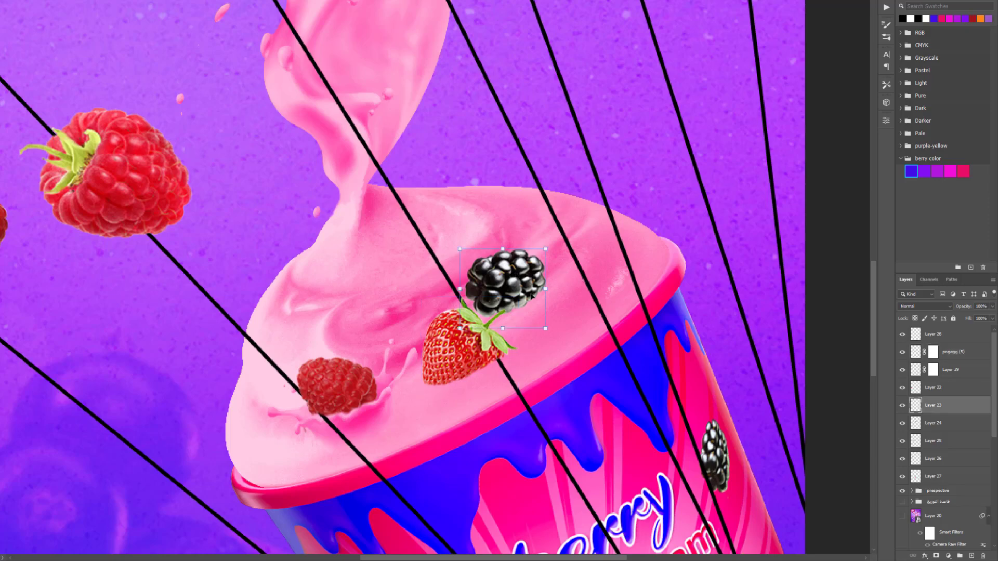
pyautogui.press('Return')
pyautogui.click(936, 556)
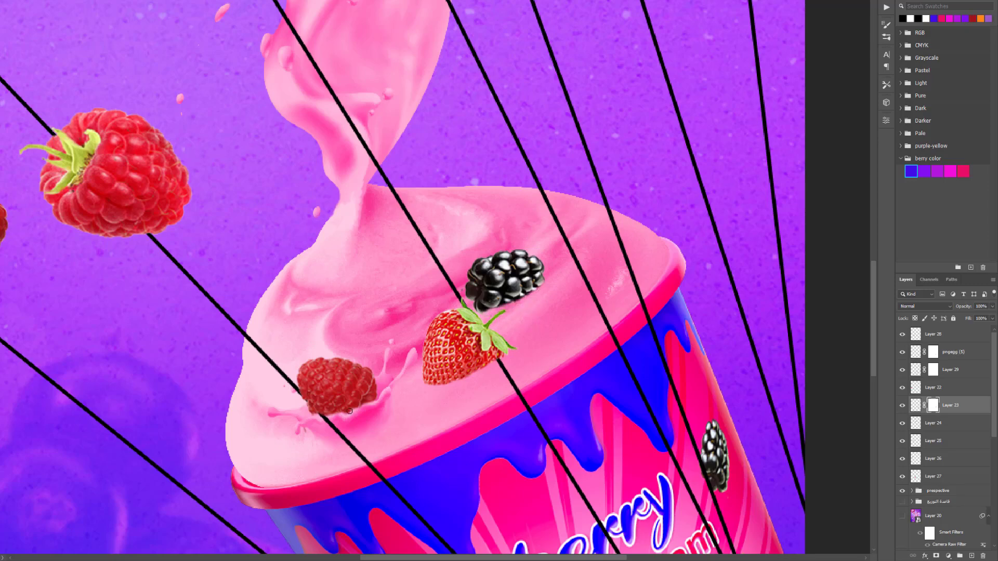
pyautogui.scroll(-2, 278, 258)
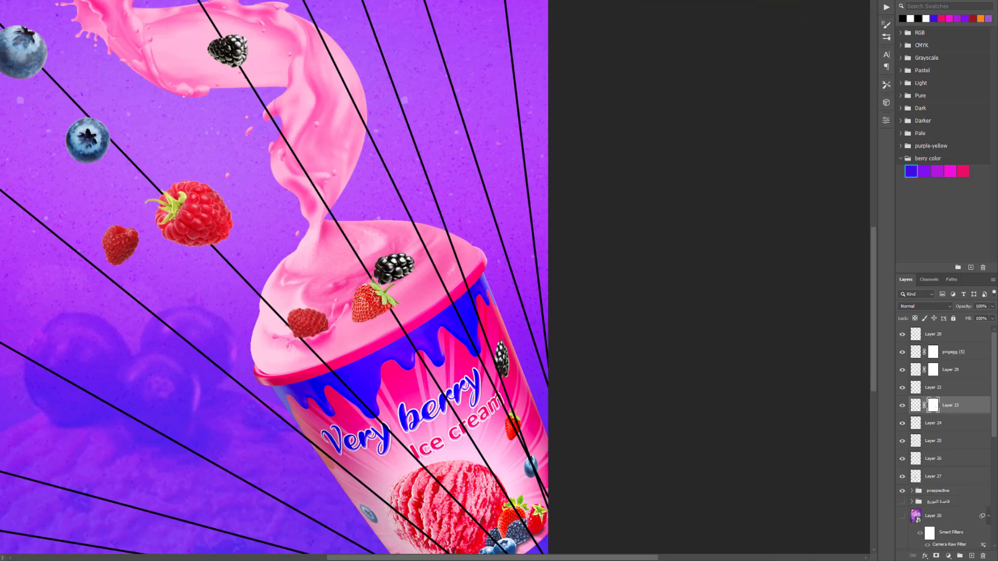
# - Shift a blueberry down and right while comparing with the reference poster
pyautogui.scroll(-2, 347, 352)
pyautogui.press('v')
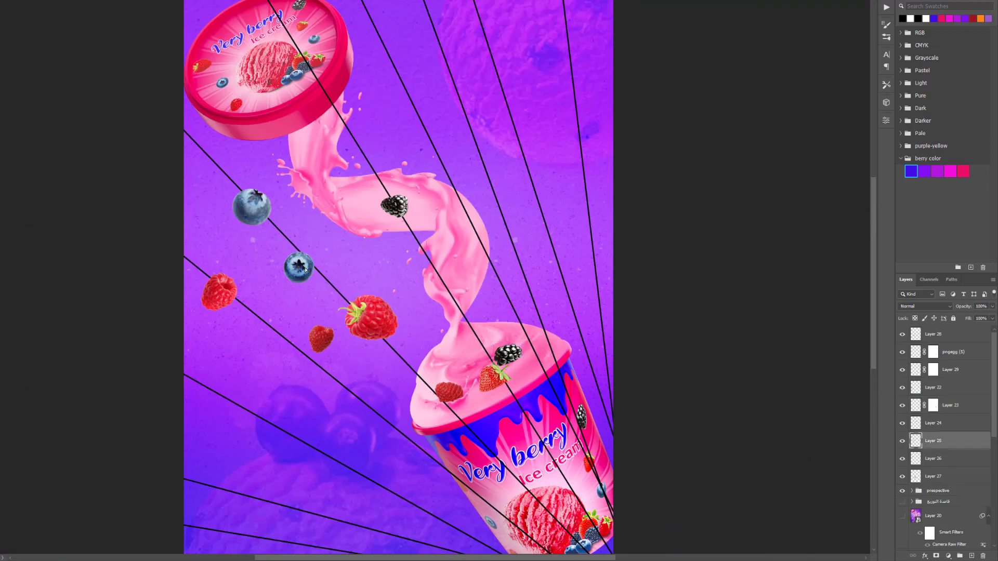
pyautogui.moveTo(309, 270); pyautogui.dragTo(357, 282)
pyautogui.scroll(2, 386, 287)
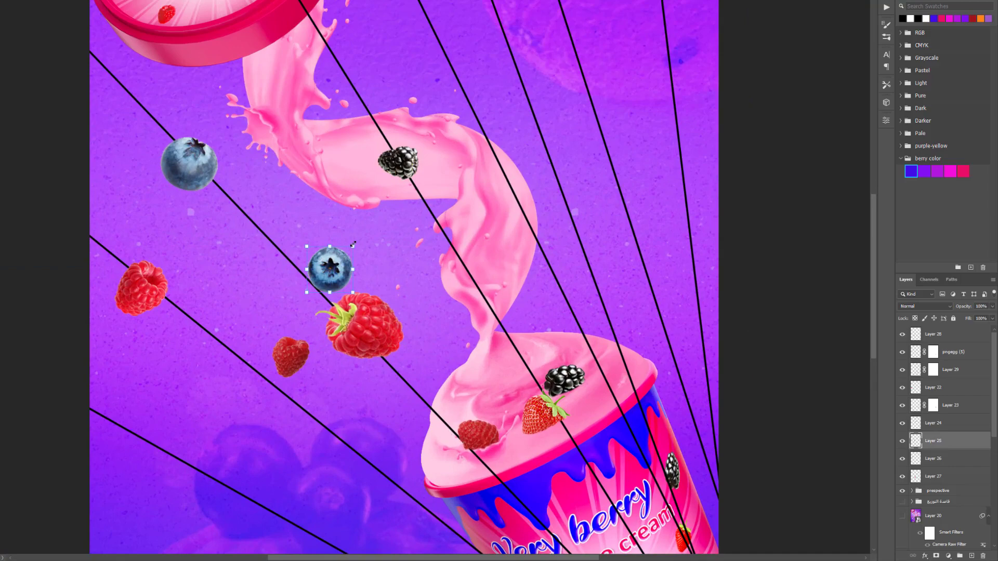
pyautogui.click(903, 516)
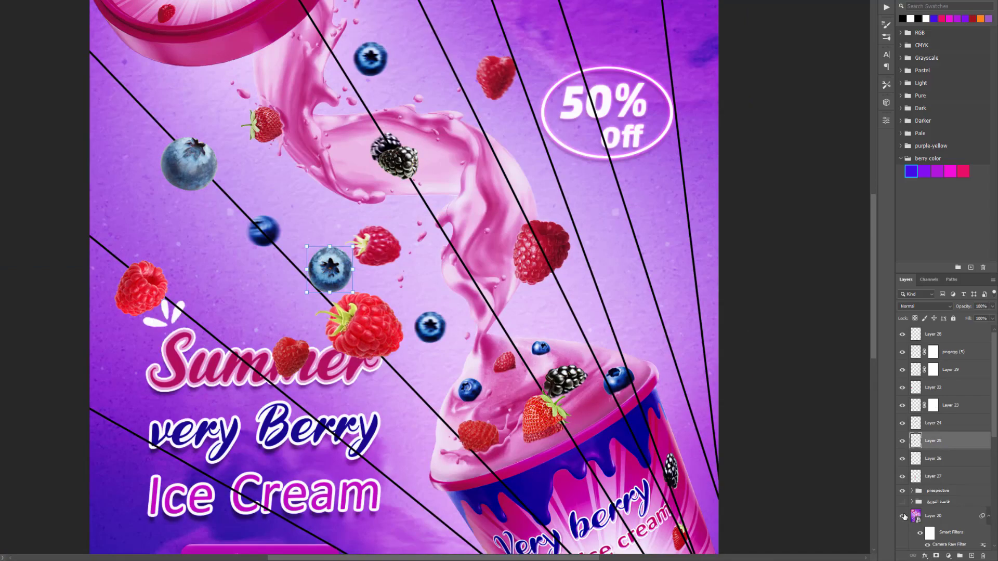
pyautogui.moveTo(337, 272)
pyautogui.mouseDown()
pyautogui.moveTo(434, 328)
pyautogui.moveTo(443, 311)
pyautogui.moveTo(428, 333)
pyautogui.mouseUp()
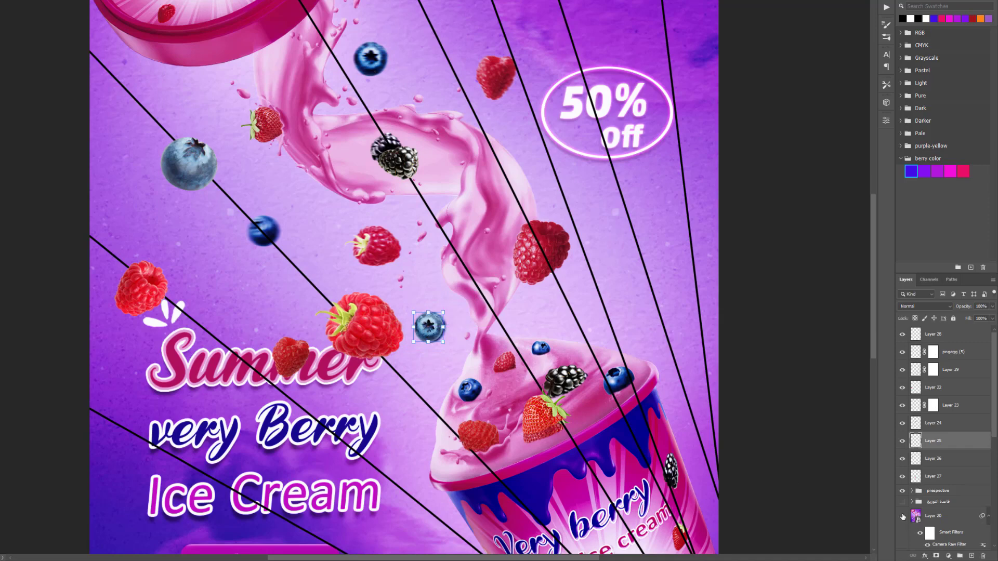
# - Hide Layer 20, then move the large blueberry onto the ice-cream top and rotate it
pyautogui.click(903, 516)
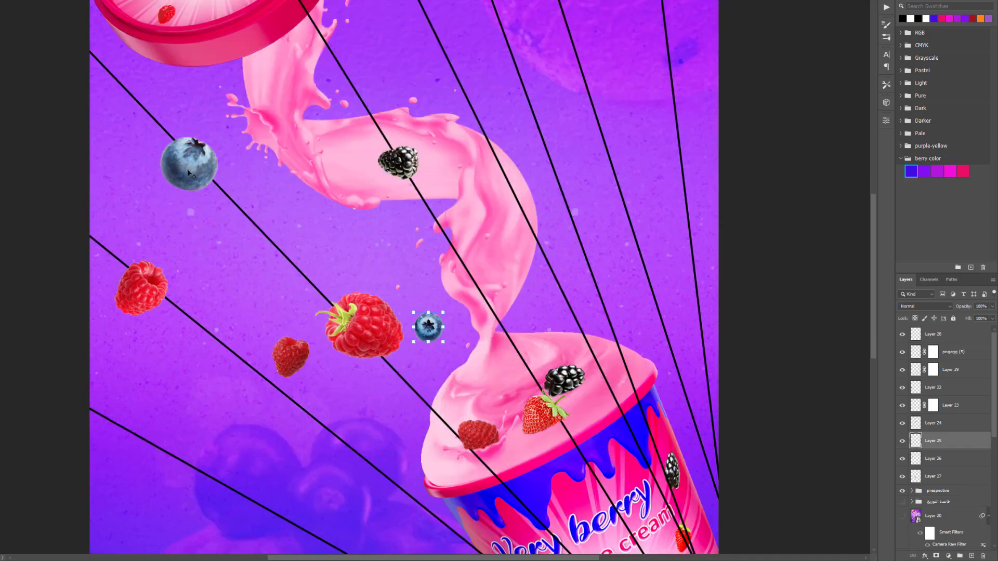
pyautogui.moveTo(216, 174)
pyautogui.mouseDown()
pyautogui.moveTo(338, 244)
pyautogui.moveTo(475, 375)
pyautogui.mouseUp()
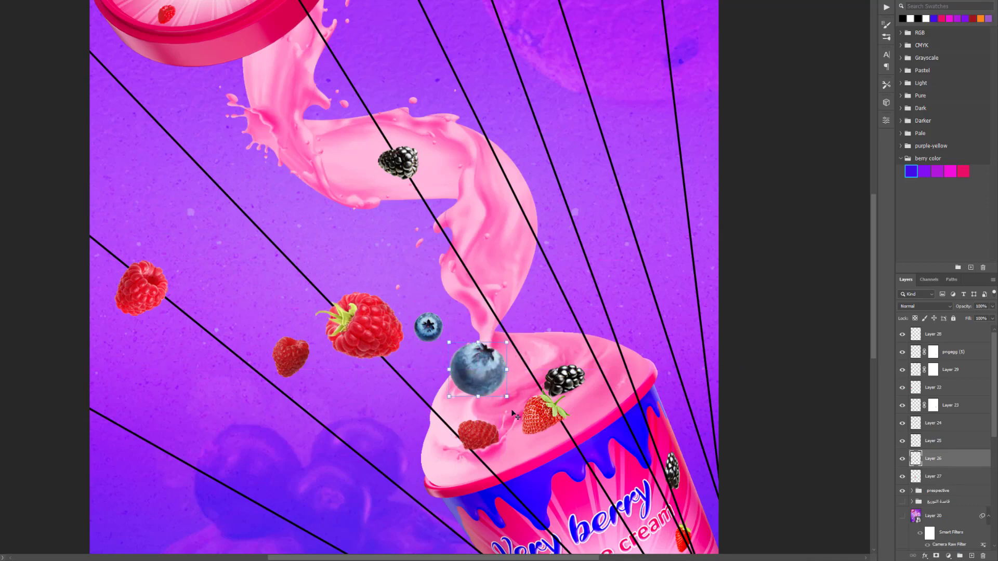
pyautogui.moveTo(512, 401); pyautogui.dragTo(508, 298)
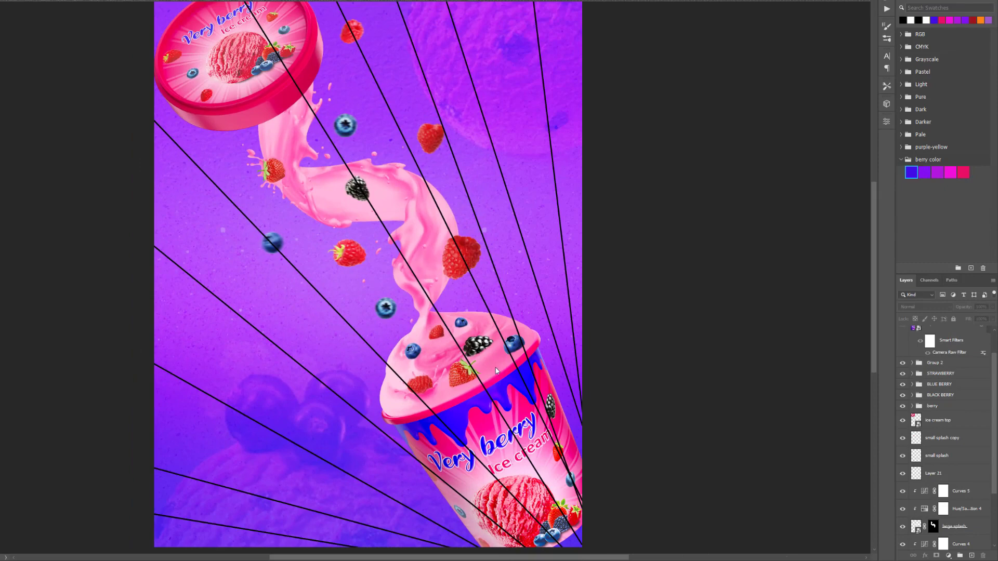
pyautogui.scroll(1, 489, 327)
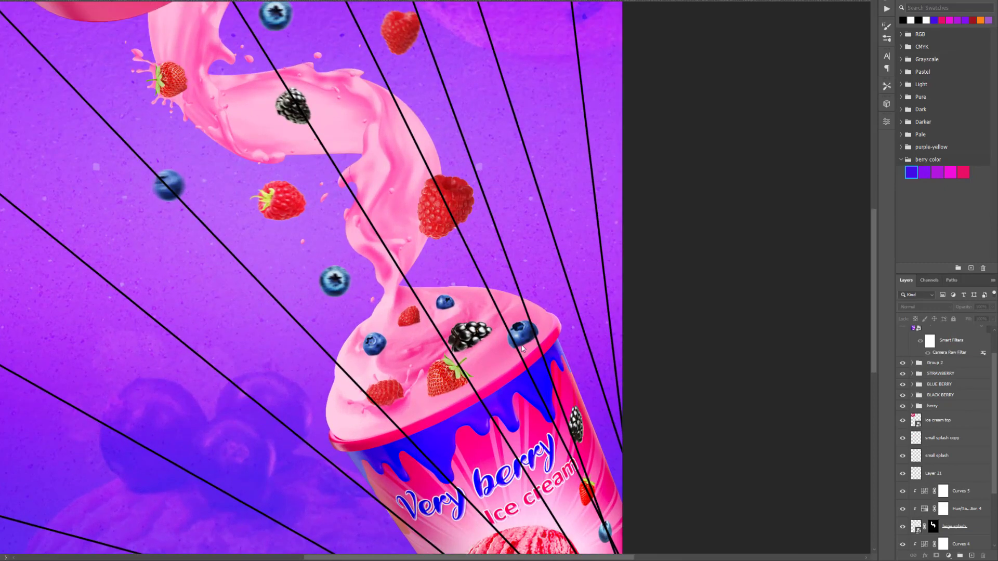
pyautogui.scroll(1, 522, 349)
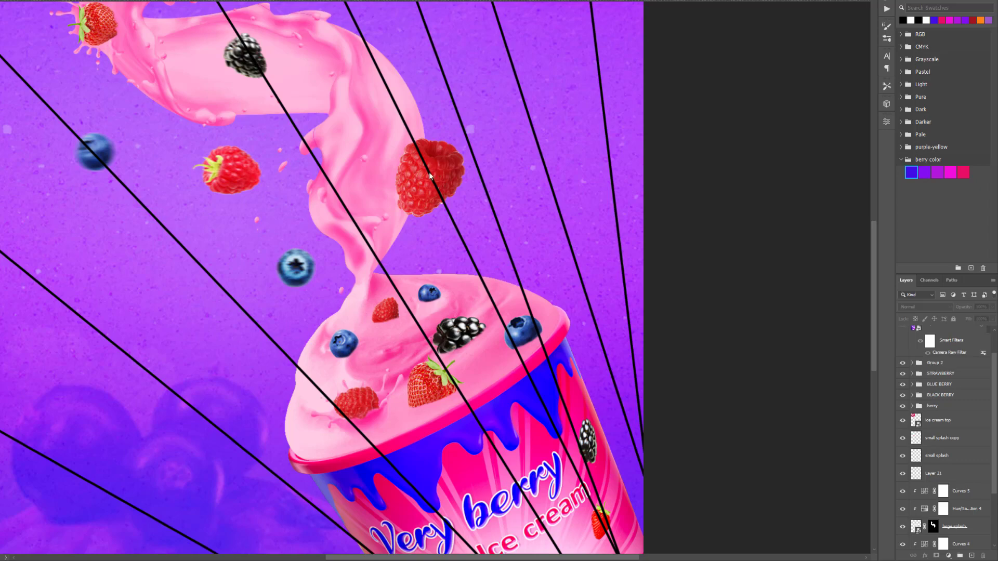
pyautogui.scroll(-2, 430, 198)
pyautogui.scroll(1, 431, 199)
pyautogui.scroll(-1, 433, 201)
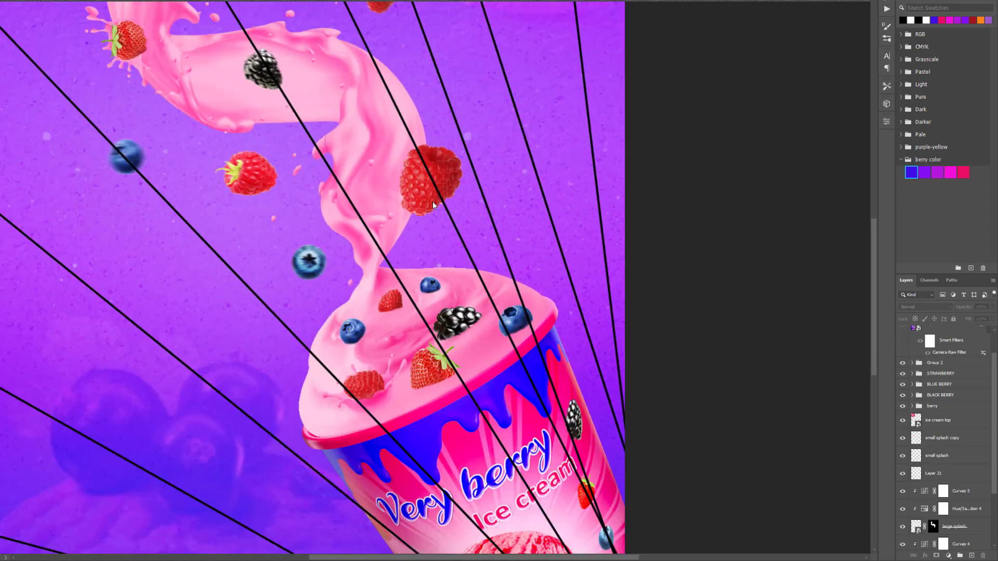
pyautogui.scroll(-1, 432, 202)
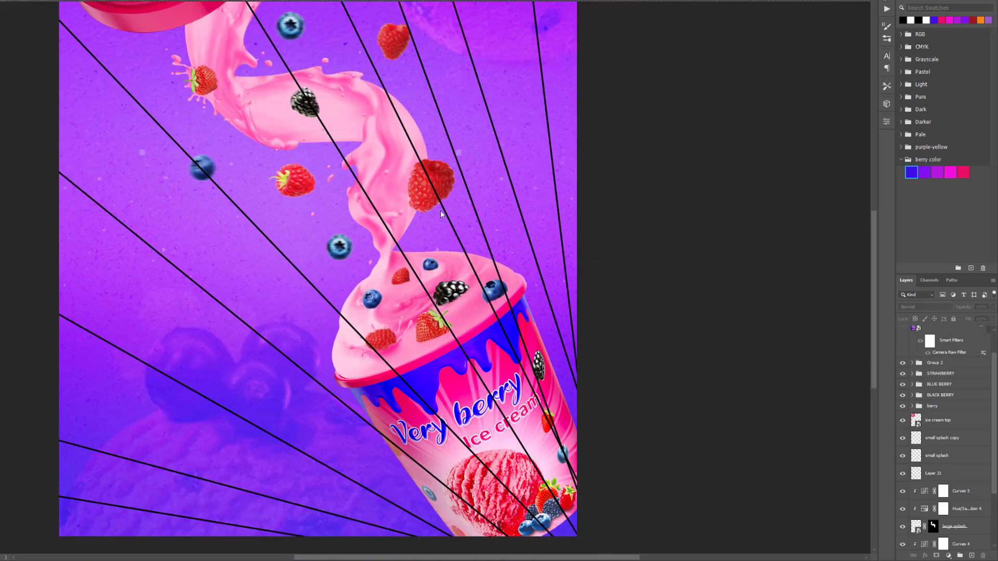
pyautogui.scroll(1, 441, 210)
pyautogui.scroll(-2, 468, 255)
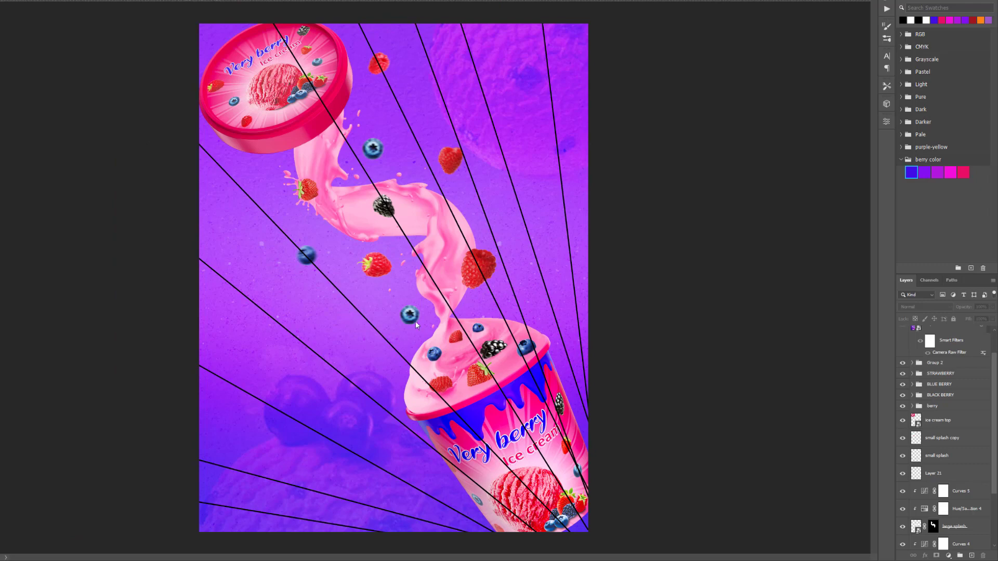
pyautogui.scroll(2, 464, 307)
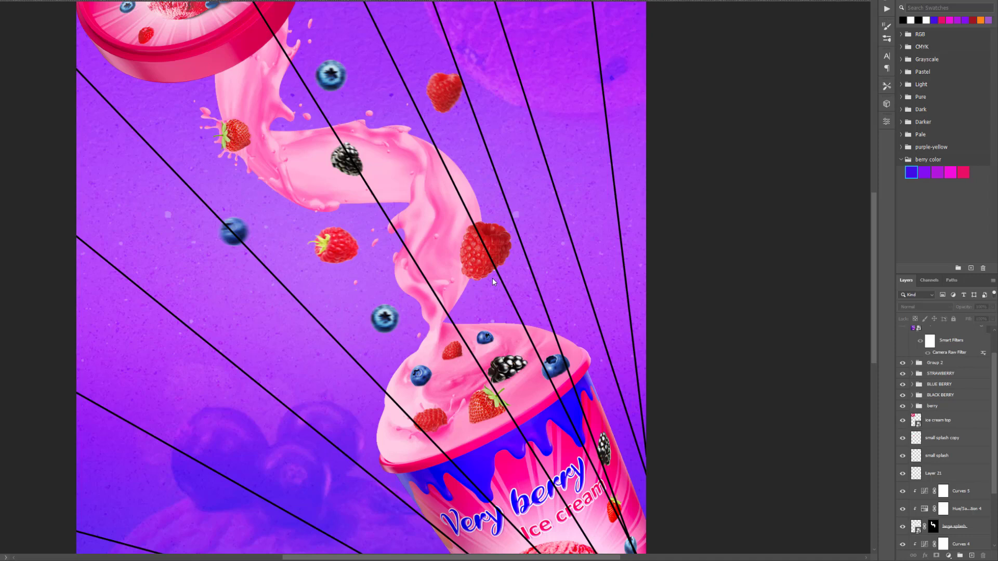
pyautogui.scroll(-1, 492, 279)
pyautogui.scroll(-1, 492, 279)
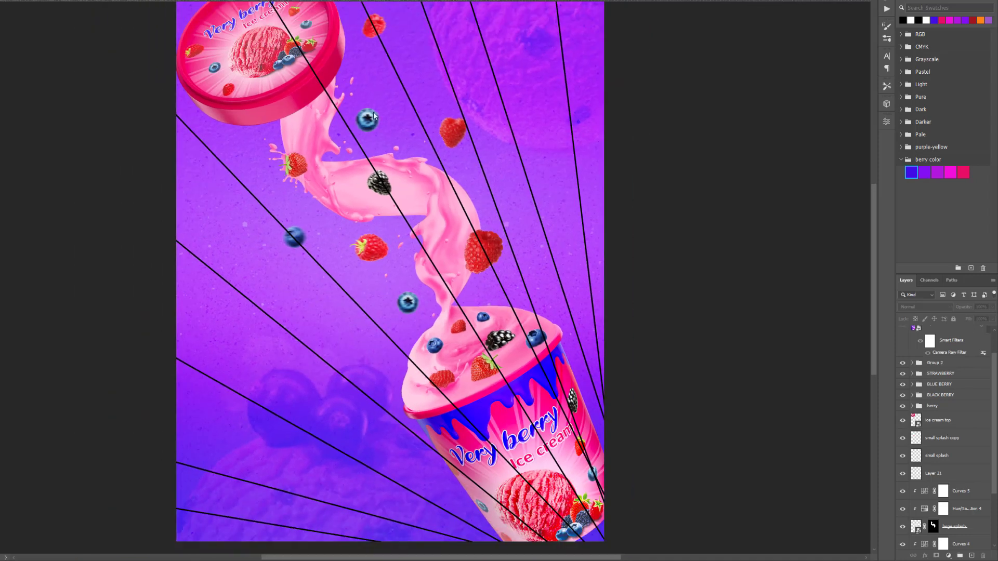
pyautogui.scroll(1, 374, 115)
pyautogui.scroll(-2, 395, 275)
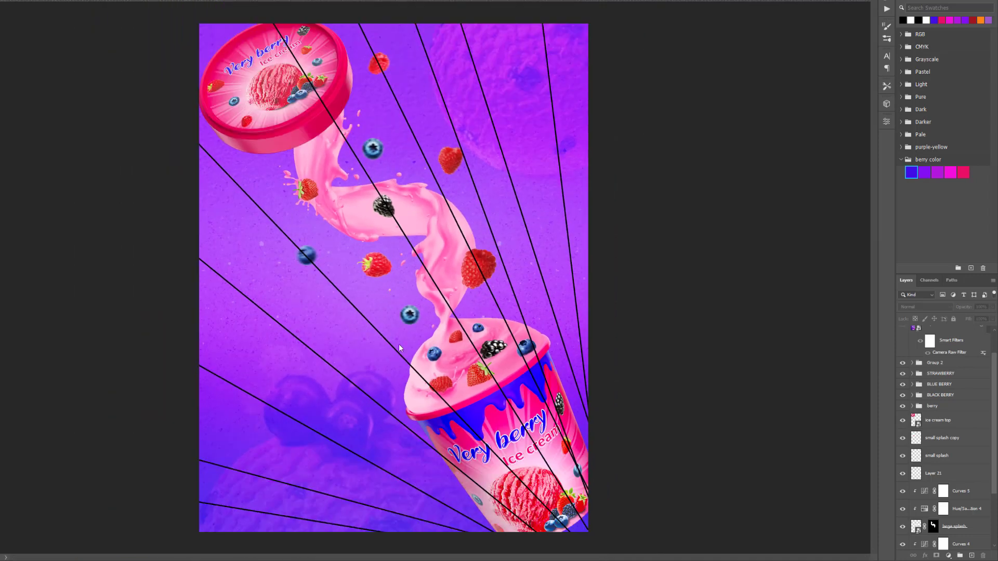
pyautogui.scroll(1, 364, 187)
pyautogui.scroll(1, 362, 192)
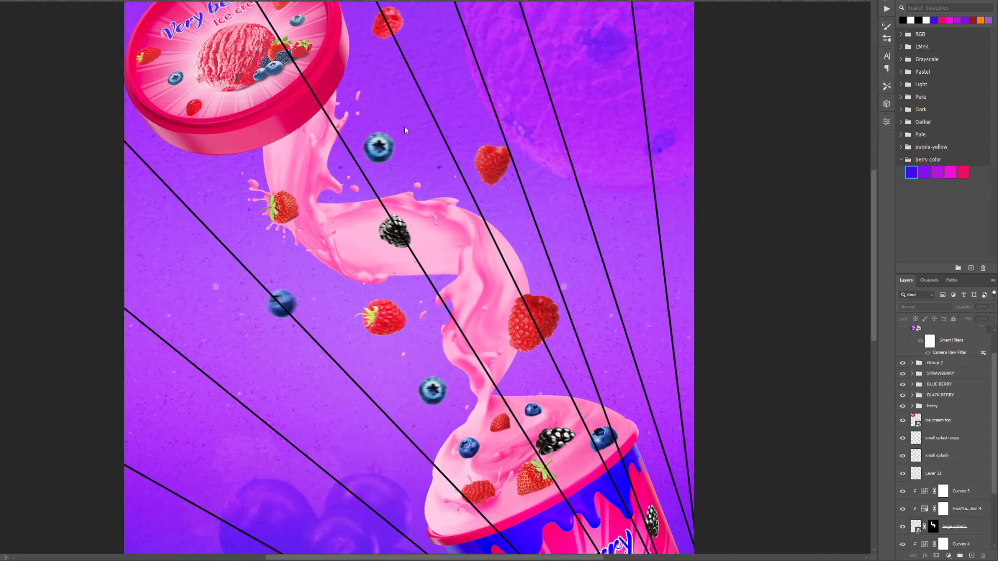
pyautogui.scroll(-1, 384, 140)
pyautogui.scroll(2, 357, 151)
pyautogui.scroll(1, 343, 312)
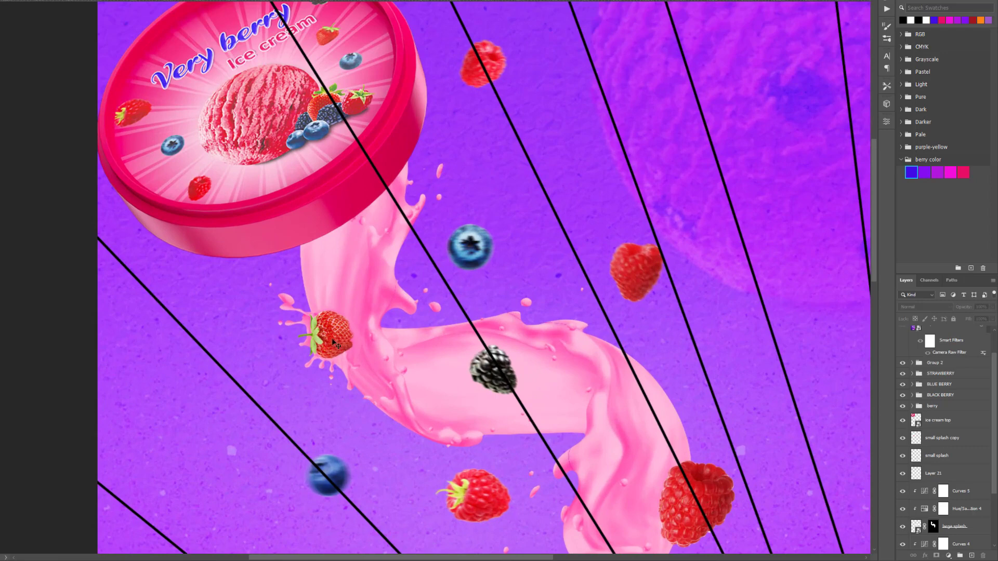
# - Move the pngegg (5) strawberry lower-left on the splash and give it a slight clockwise tilt
pyautogui.click(336, 344)
pyautogui.moveTo(336, 344); pyautogui.dragTo(322, 353)
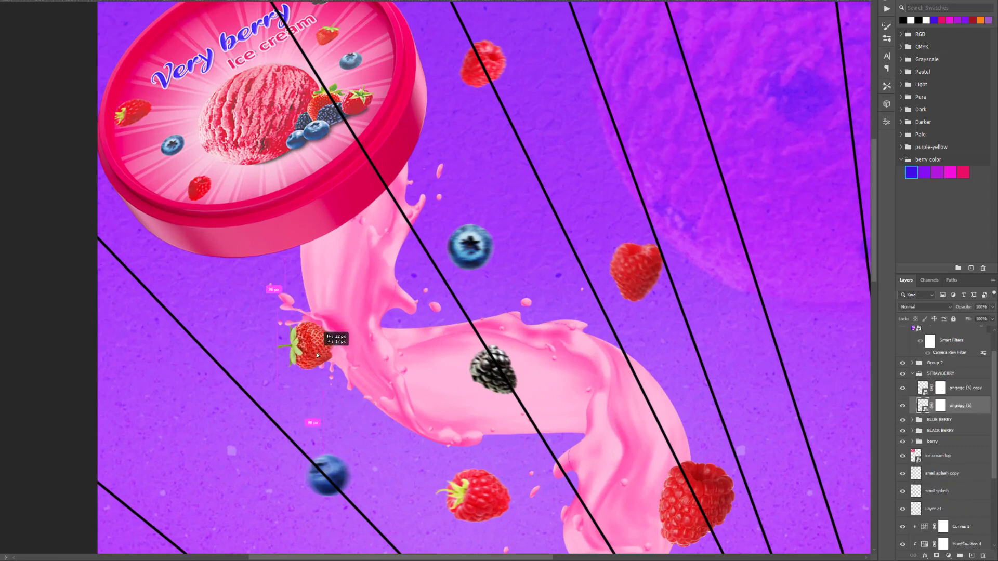
pyautogui.scroll(2, 351, 368)
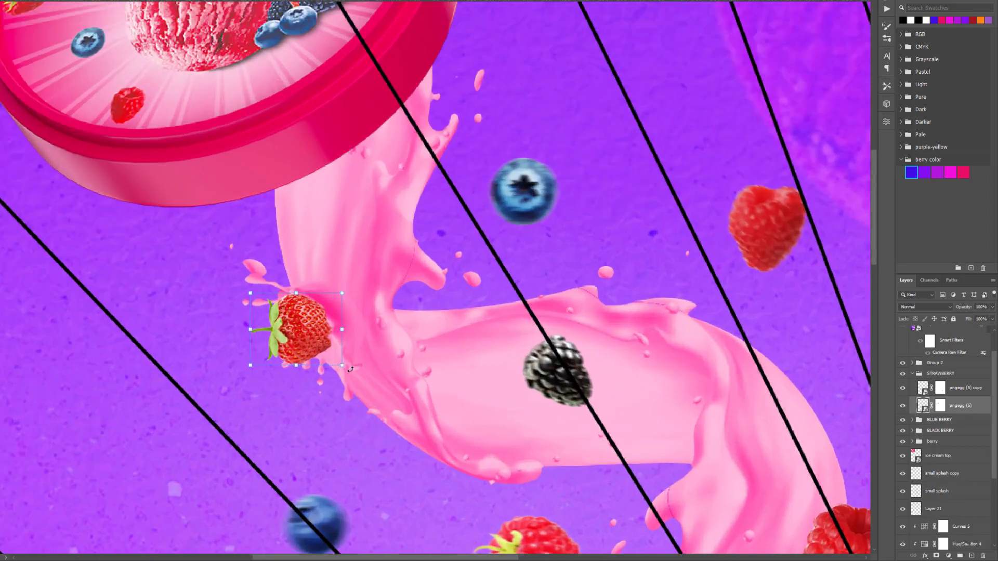
pyautogui.moveTo(351, 372)
pyautogui.mouseDown()
pyautogui.moveTo(362, 404)
pyautogui.moveTo(420, 389)
pyautogui.mouseUp()
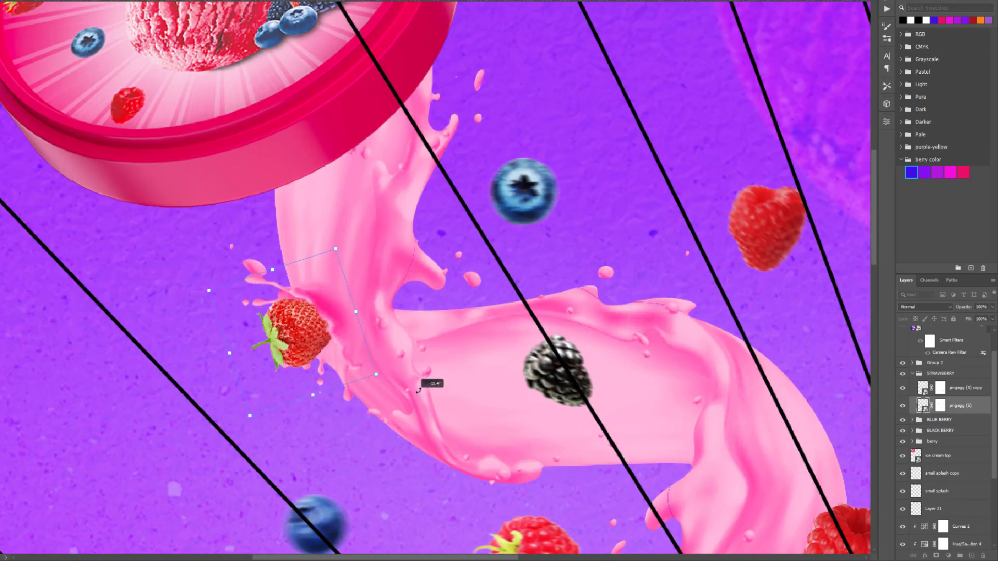
pyautogui.moveTo(420, 388); pyautogui.dragTo(385, 370)
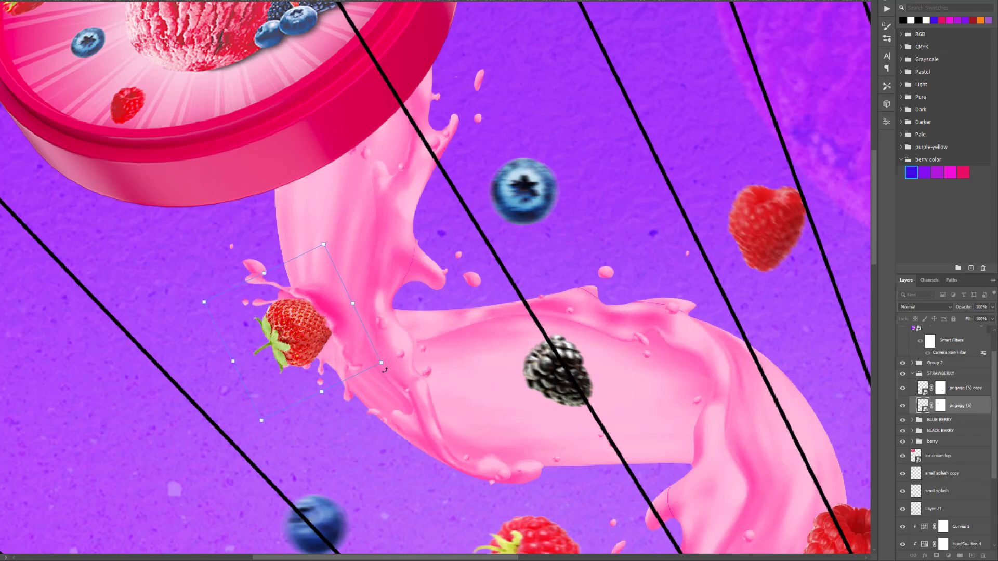
pyautogui.moveTo(307, 323); pyautogui.dragTo(309, 326)
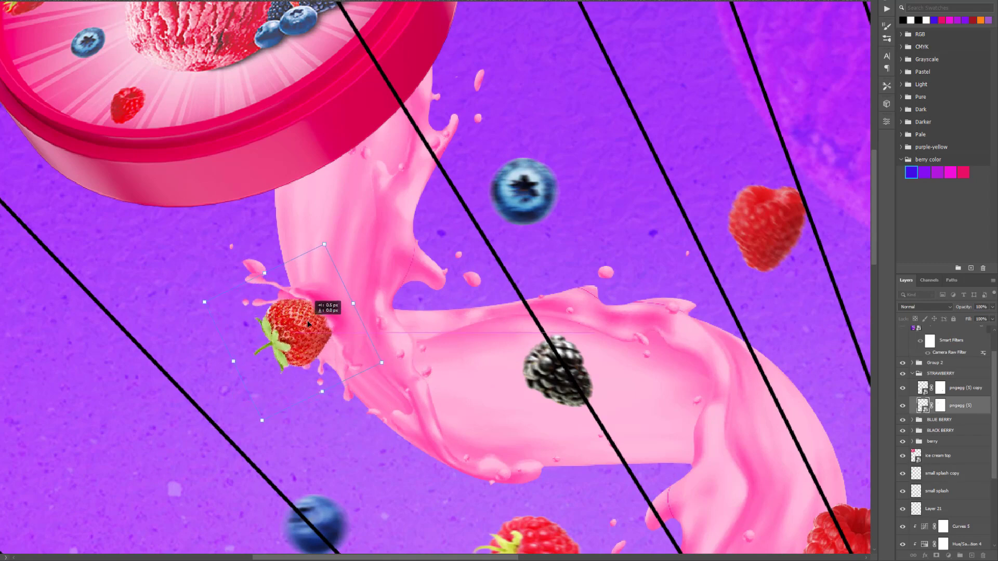
pyautogui.keyDown('alt'); pyautogui.scroll(-5, 351, 354); pyautogui.keyUp('alt')
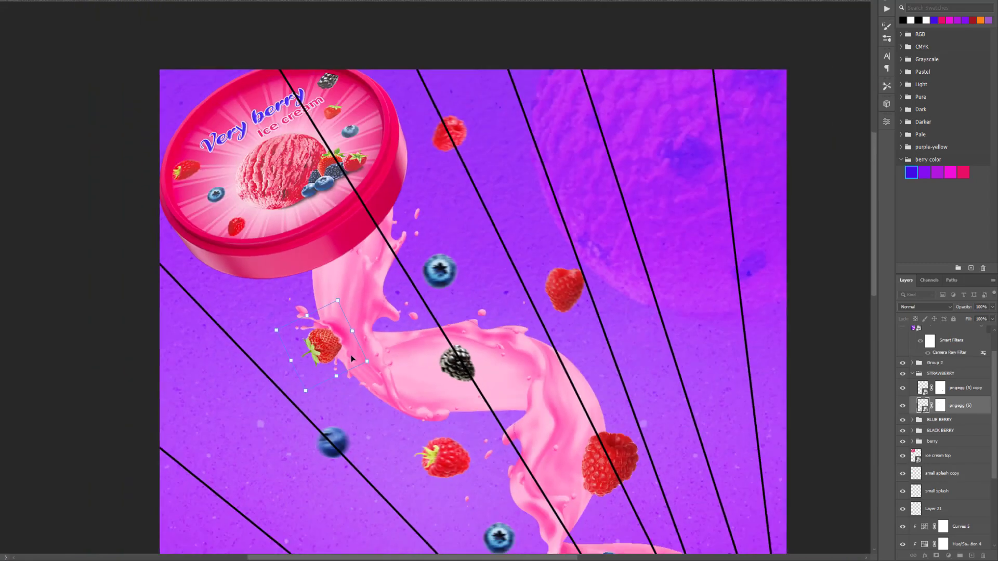
pyautogui.press('Return')
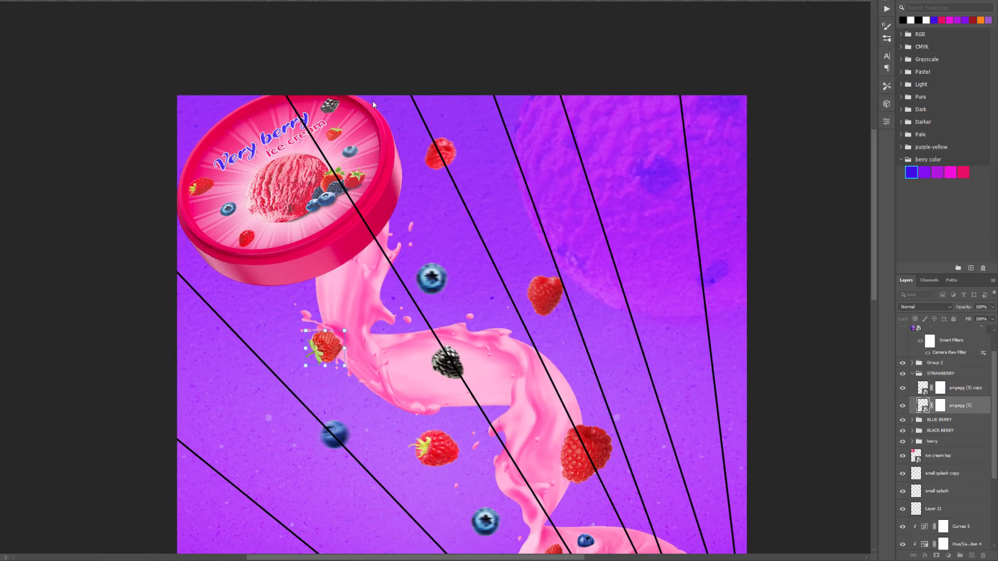
pyautogui.keyDown('alt'); pyautogui.scroll(2, 460, 358); pyautogui.keyUp('alt')
pyautogui.scroll(-3, 464, 365)
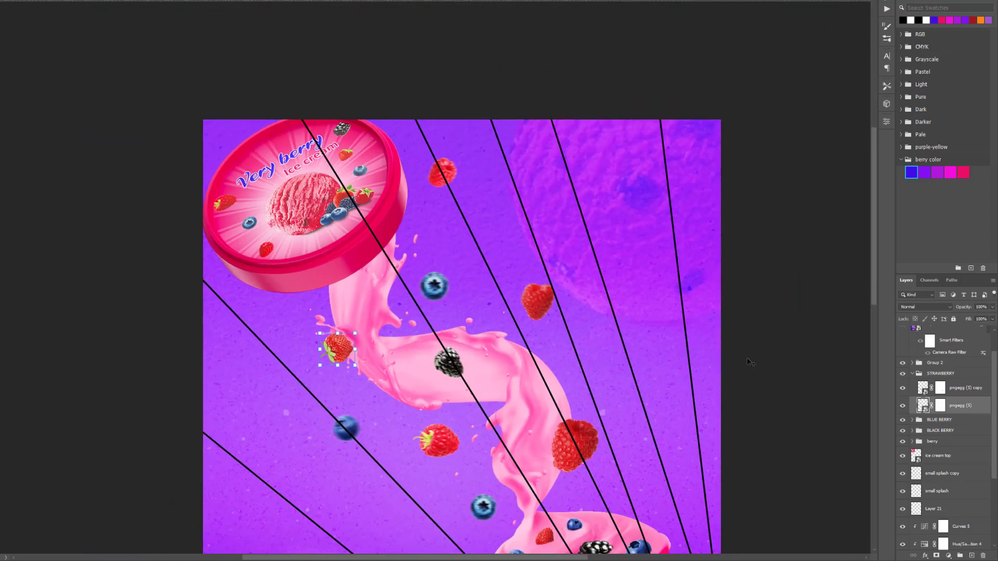
pyautogui.scroll(2, 465, 296)
pyautogui.keyDown('alt'); pyautogui.scroll(2, 572, 401); pyautogui.keyUp('alt')
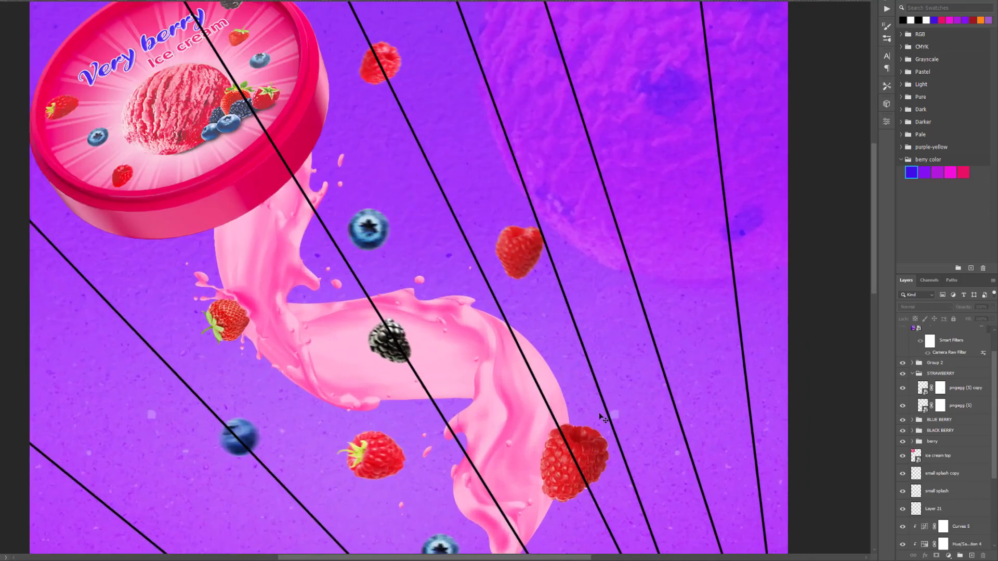
pyautogui.keyDown('alt'); pyautogui.scroll(1, 572, 400); pyautogui.keyUp('alt')
pyautogui.keyDown('alt'); pyautogui.scroll(-1, 473, 397); pyautogui.keyUp('alt')
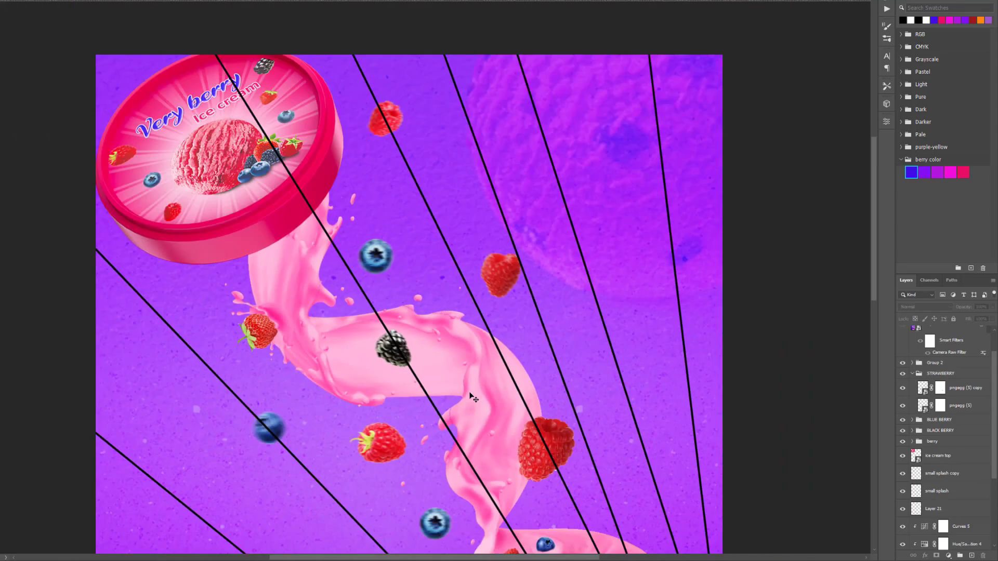
pyautogui.keyDown('alt'); pyautogui.scroll(-1, 473, 398); pyautogui.keyUp('alt')
pyautogui.keyDown('alt'); pyautogui.scroll(1, 416, 296); pyautogui.keyUp('alt')
pyautogui.keyDown('alt'); pyautogui.scroll(1, 415, 297); pyautogui.keyUp('alt')
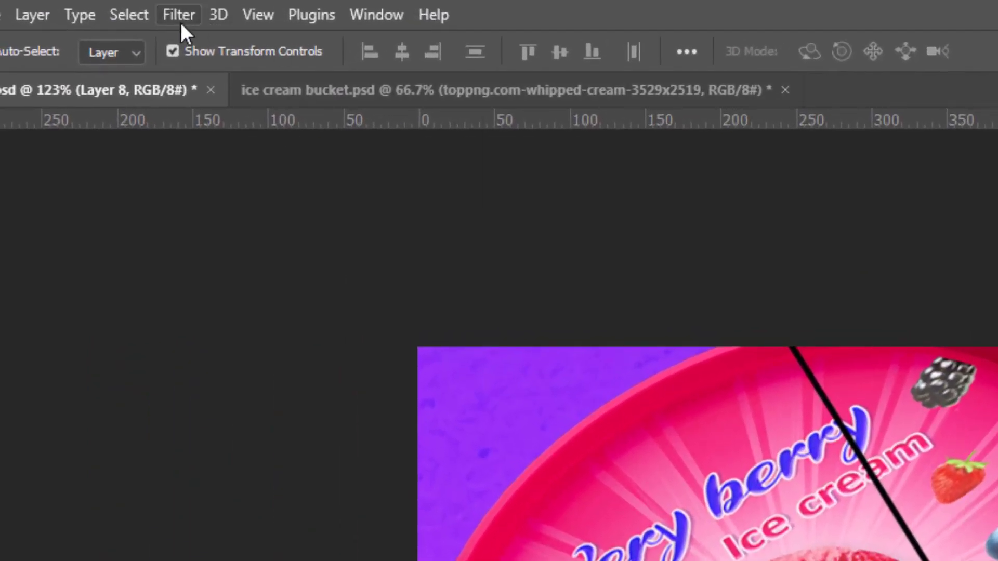
# - Commit the raspberry's placement on the splash above the cup
pyautogui.click(181, 24)
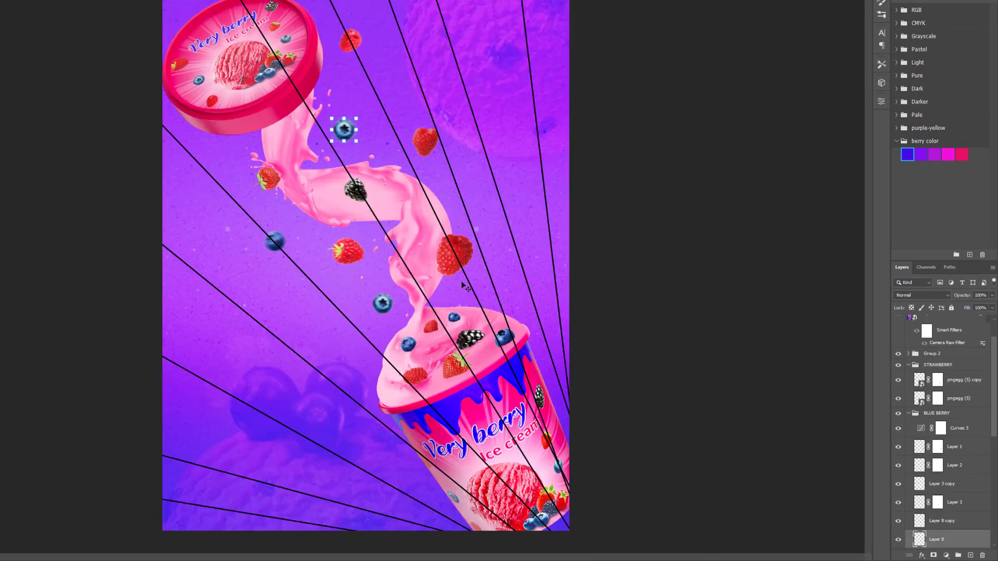
pyautogui.scroll(2, 461, 281)
pyautogui.click(424, 227)
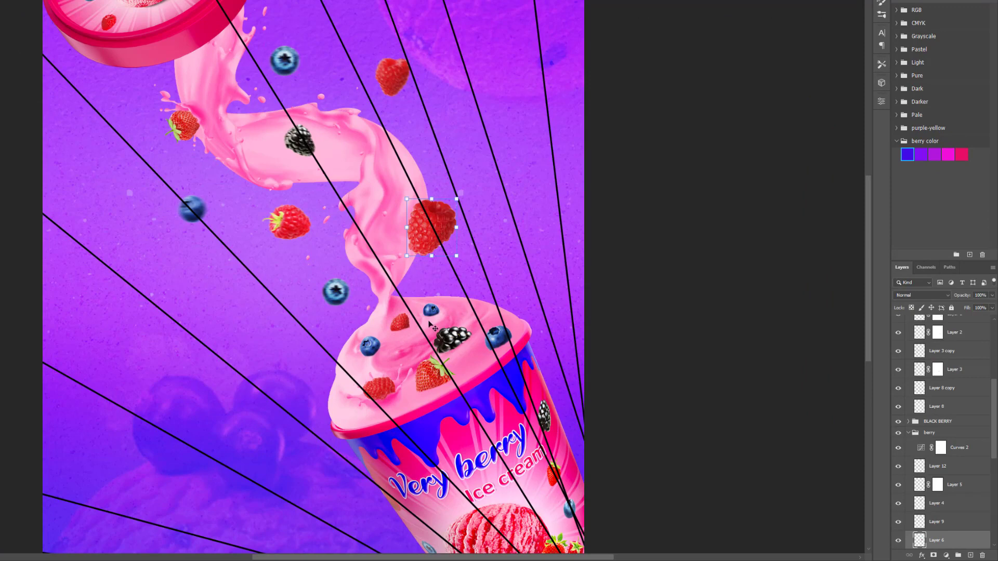
# - Hide the 'prespective' group so the black guide lines disappear
pyautogui.scroll(2, 420, 237)
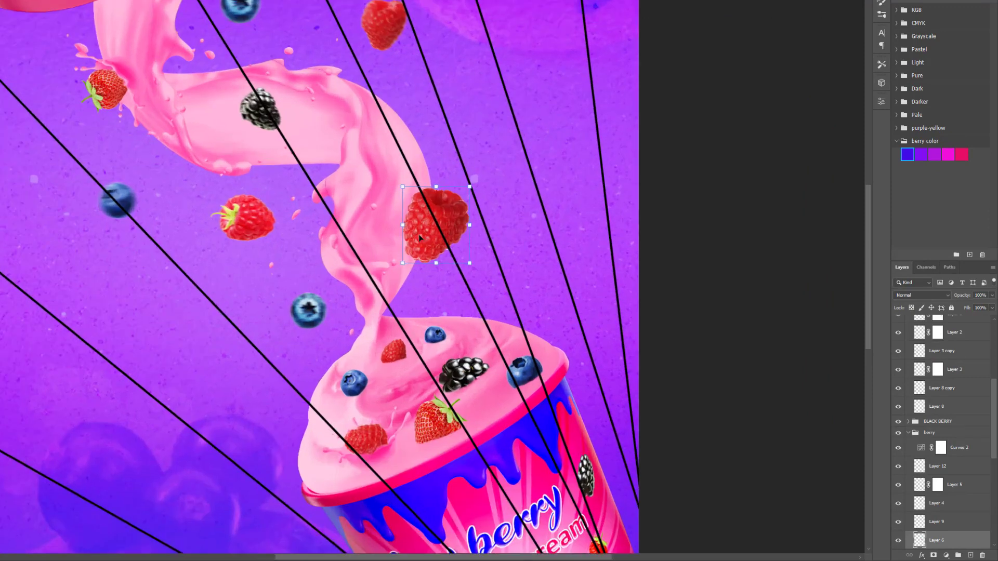
pyautogui.scroll(1, 432, 246)
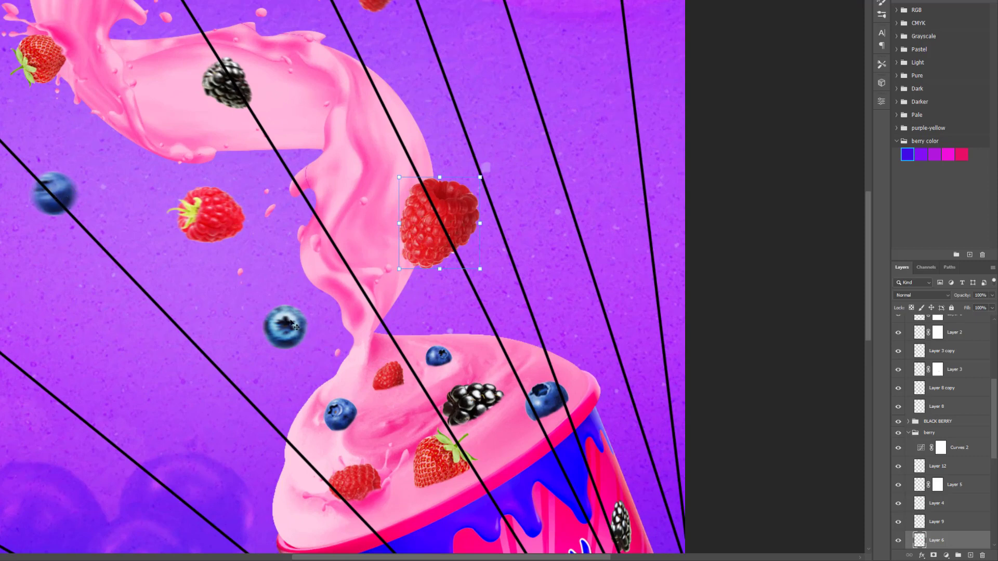
pyautogui.scroll(-2, 50, 194)
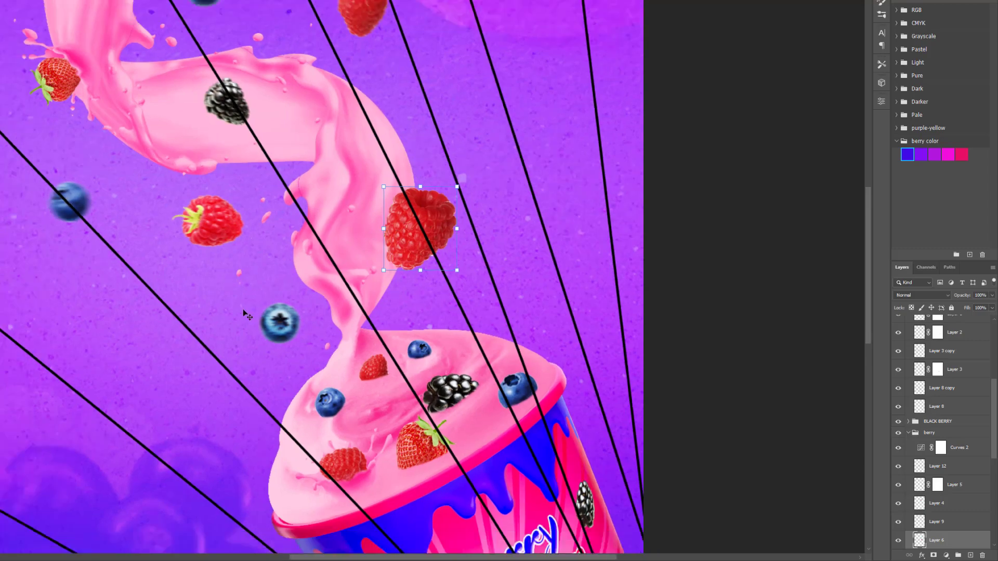
pyautogui.scroll(-2, 104, 156)
pyautogui.scroll(-1, 130, 104)
pyautogui.scroll(1, 148, 57)
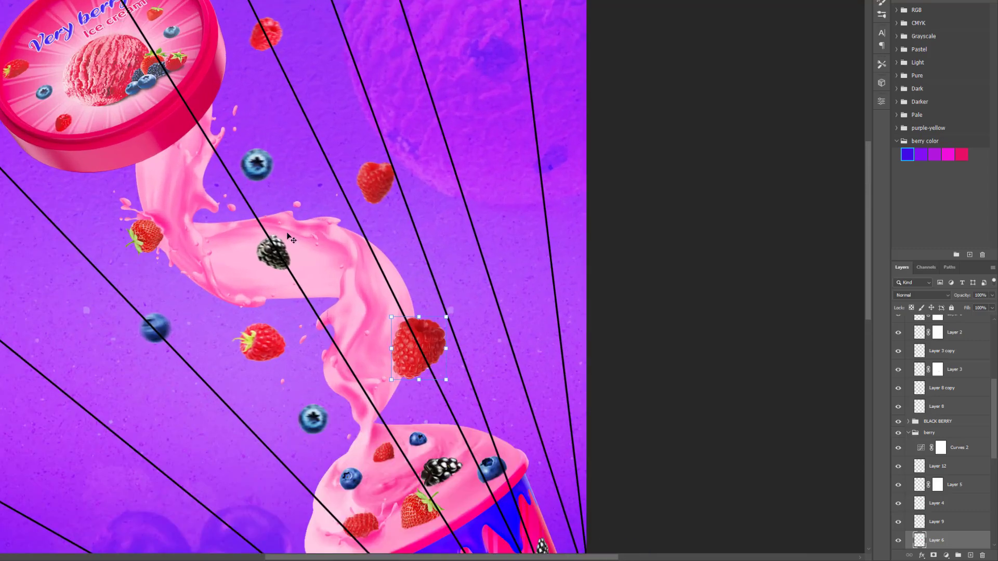
pyautogui.scroll(-1, 289, 237)
pyautogui.scroll(-1, 308, 253)
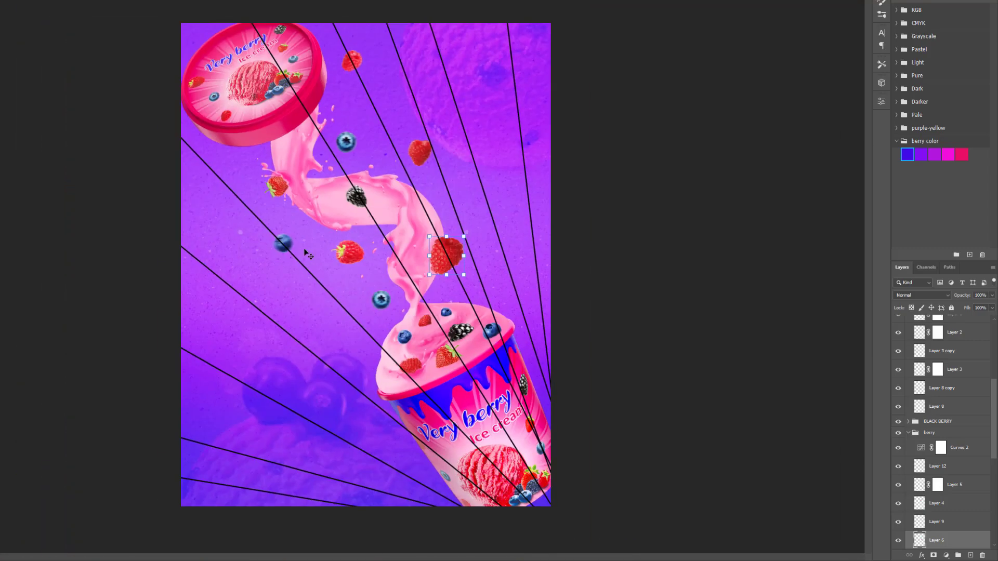
pyautogui.scroll(2, 620, 411)
pyautogui.scroll(2, 913, 342)
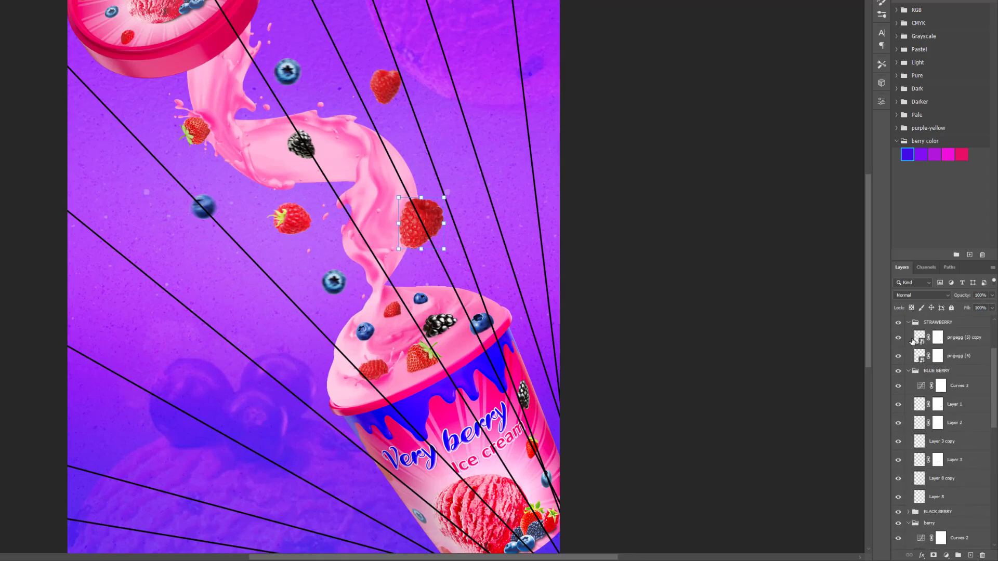
pyautogui.scroll(2, 910, 338)
pyautogui.scroll(2, 905, 333)
pyautogui.click(899, 321)
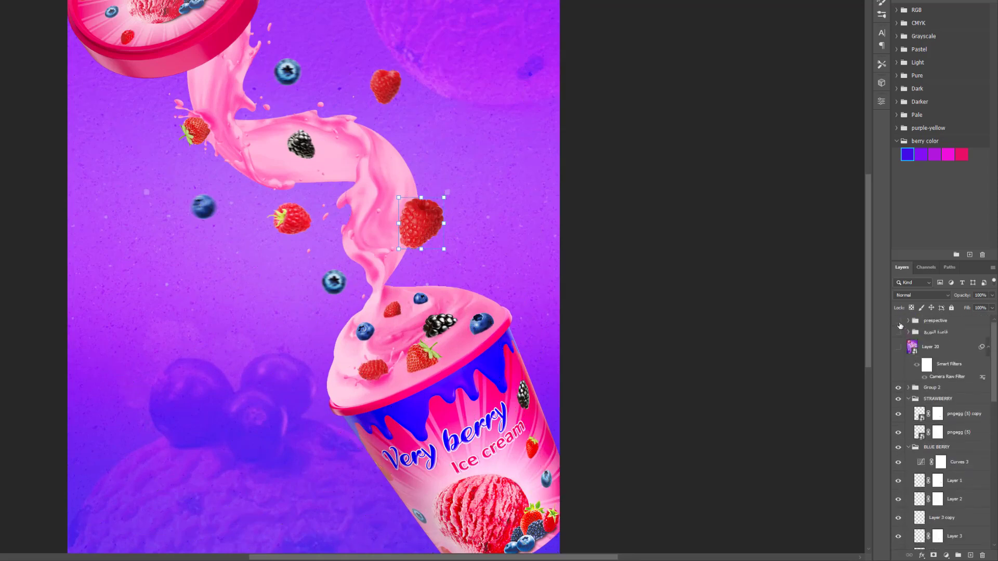
pyautogui.click(578, 176)
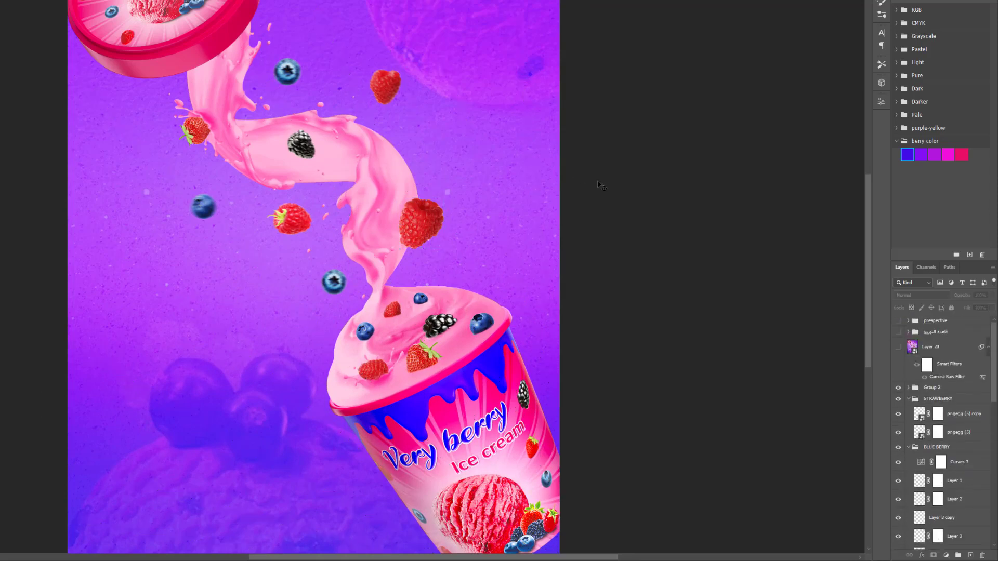
pyautogui.scroll(-1, 495, 419)
pyautogui.hotkey('ctrl', '0')
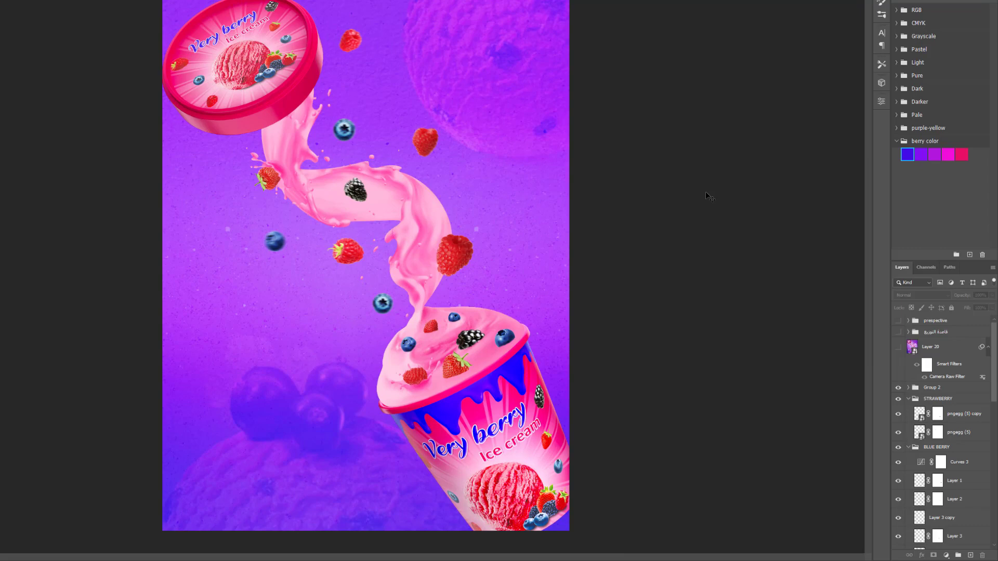
pyautogui.scroll(1, 743, 239)
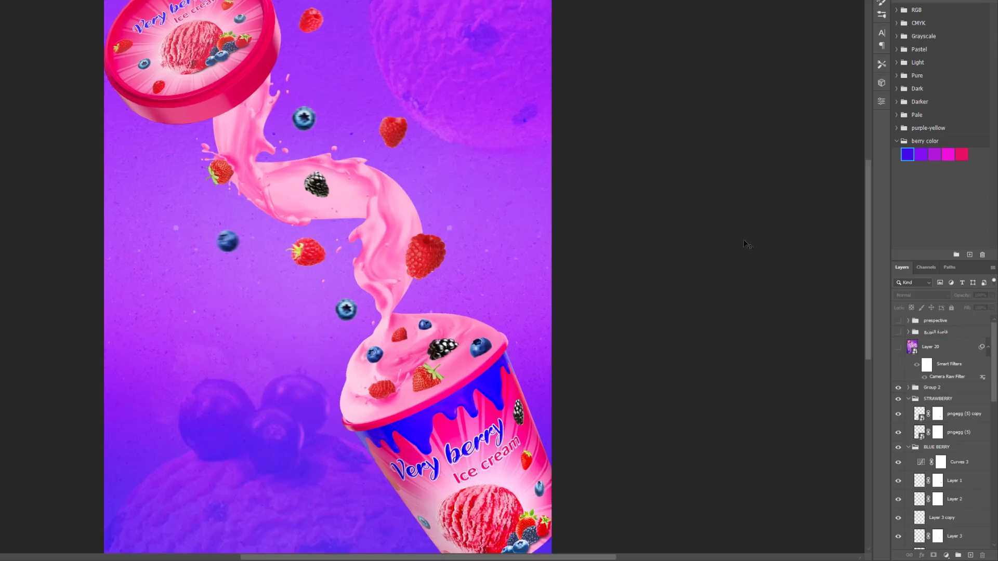
pyautogui.scroll(1, 744, 239)
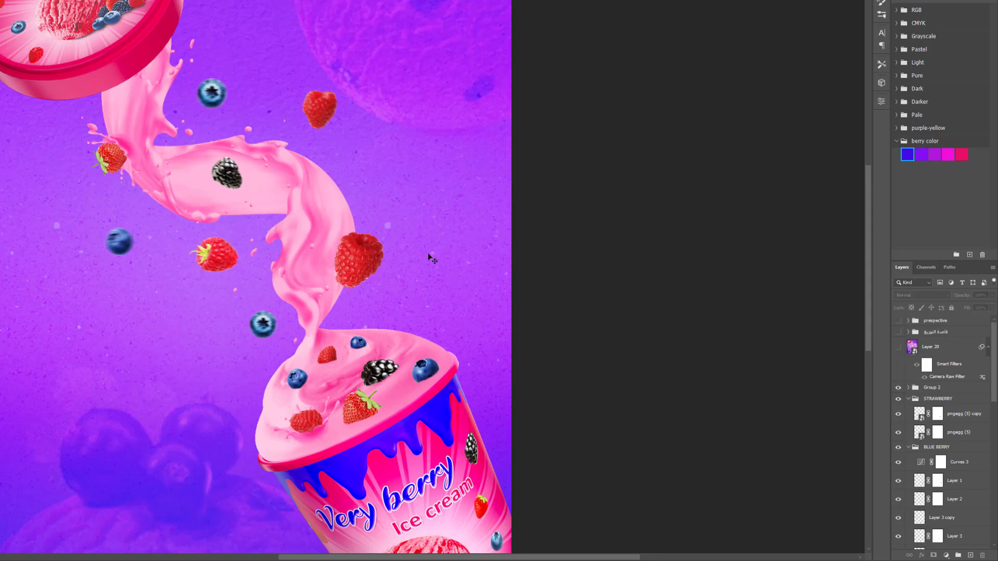
pyautogui.scroll(-1, 431, 263)
pyautogui.scroll(1, 400, 261)
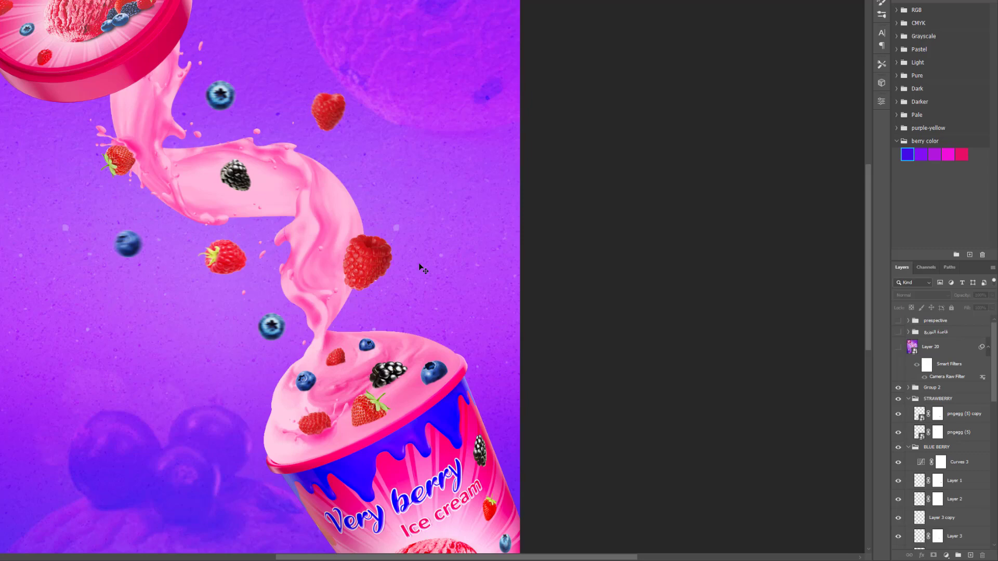
pyautogui.scroll(-3, 419, 263)
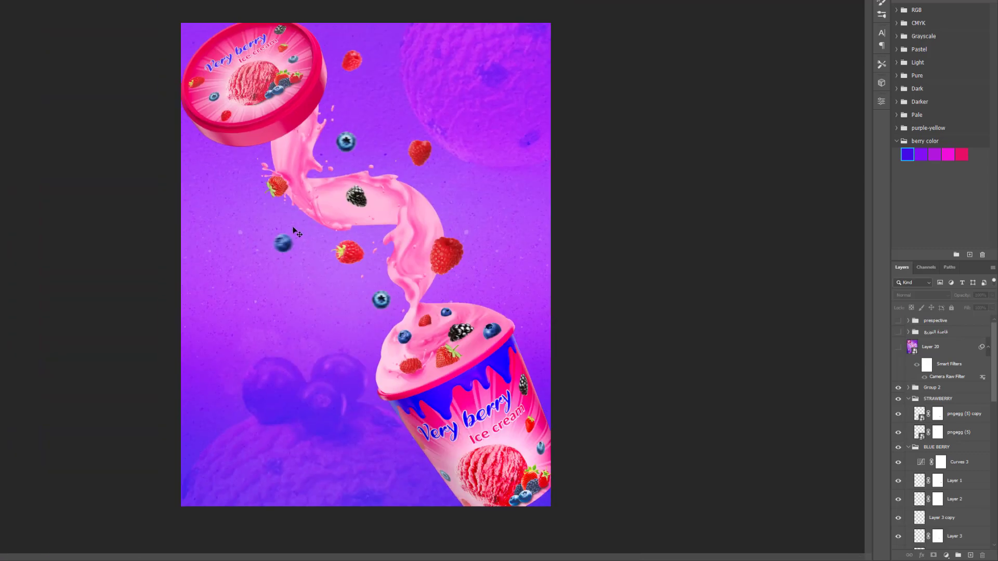
pyautogui.scroll(2, 520, 96)
pyautogui.scroll(1, 532, 101)
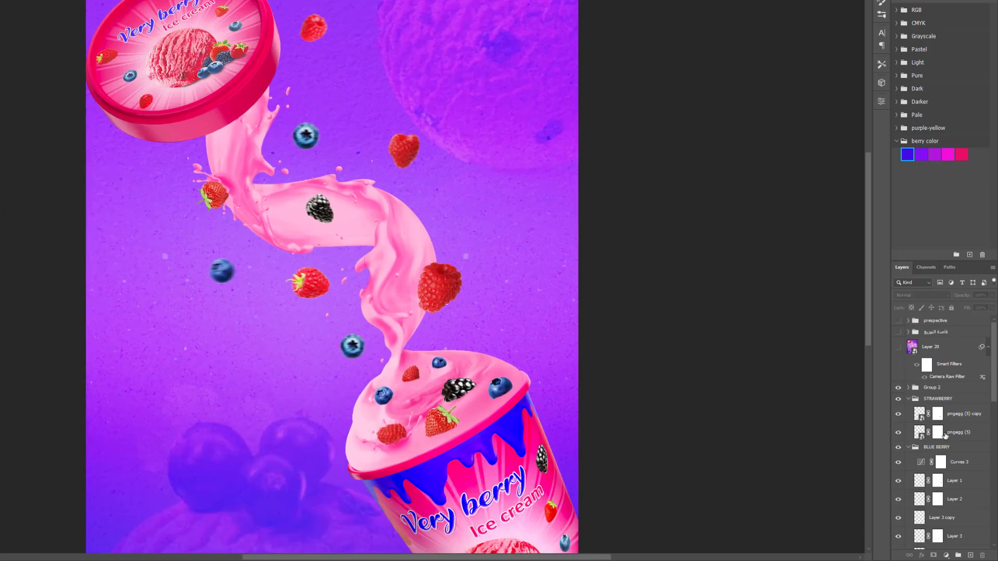
pyautogui.scroll(-2, 915, 410)
# - Select Curves 2 and compare the raspberries with and without it, leaving it hidden
pyautogui.scroll(-2, 920, 413)
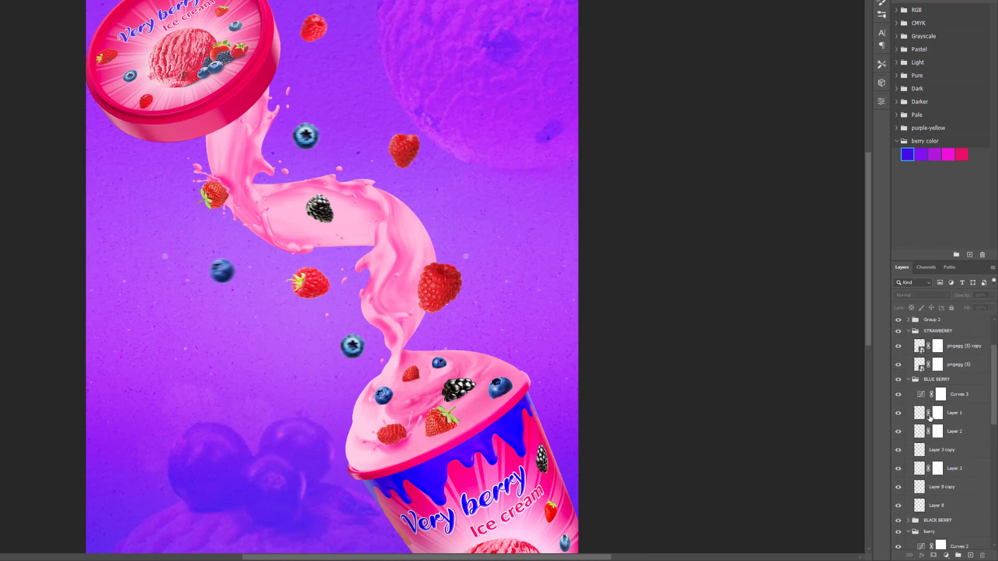
pyautogui.scroll(-2, 926, 416)
pyautogui.scroll(-2, 931, 417)
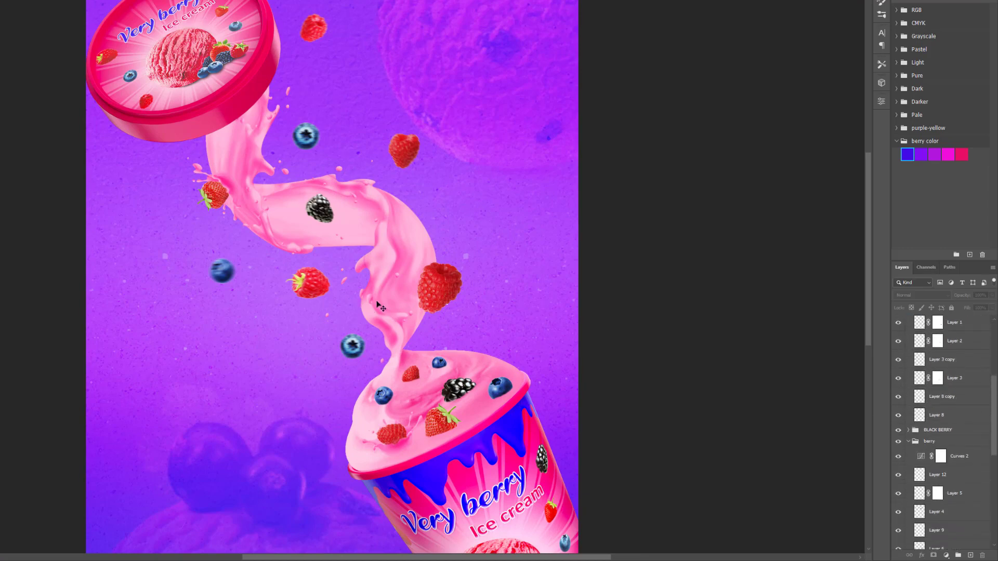
pyautogui.scroll(-1, 976, 458)
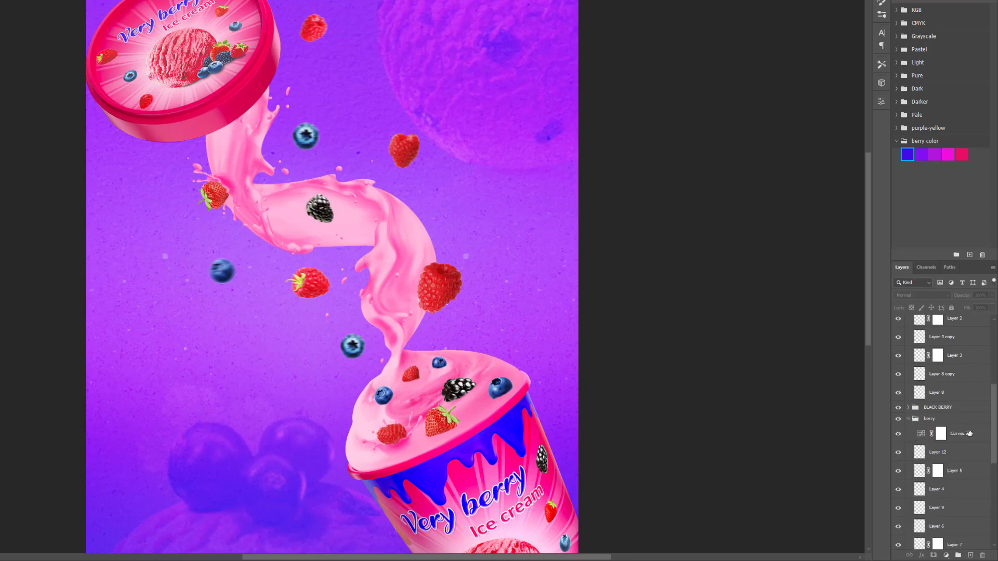
pyautogui.click(914, 437)
pyautogui.click(899, 434)
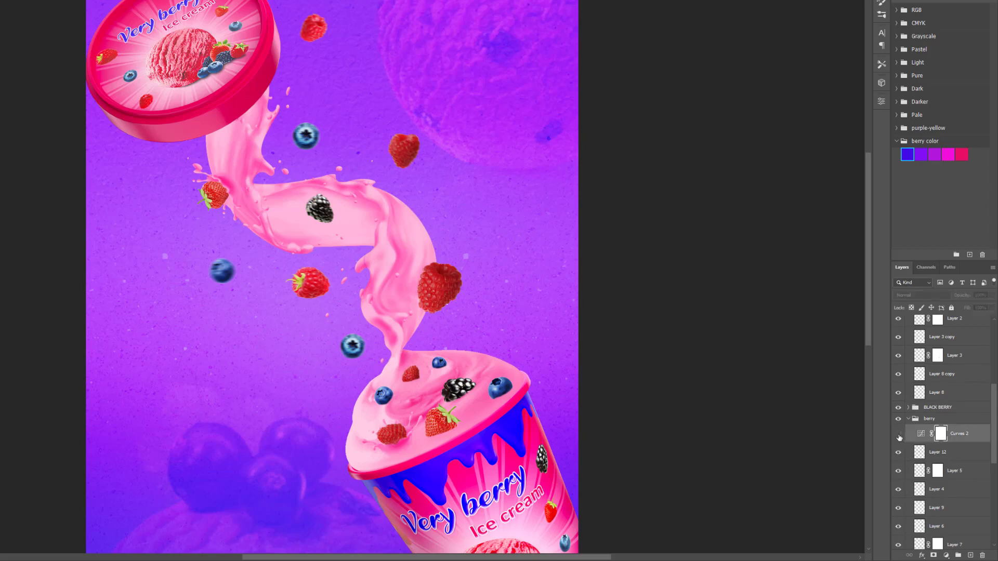
pyautogui.click(899, 435)
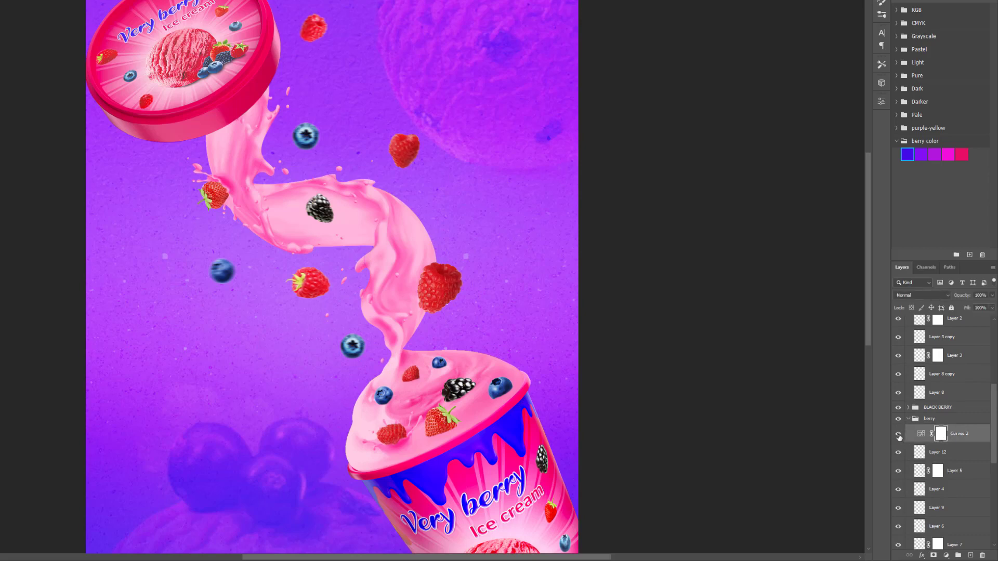
pyautogui.click(899, 435)
pyautogui.click(899, 434)
pyautogui.click(899, 436)
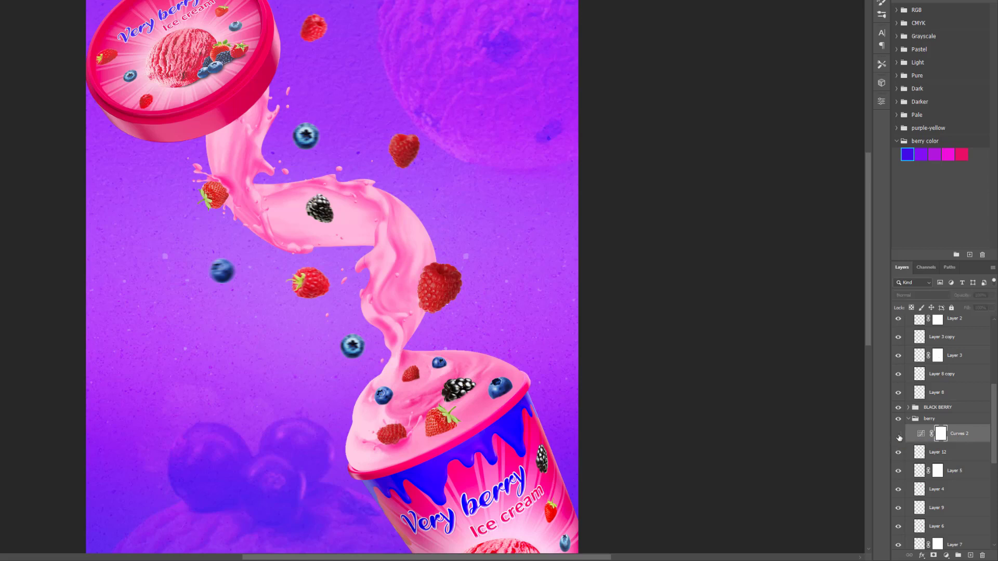
# - Hide the Curves 3 adjustment on the blueberries
pyautogui.scroll(2, 915, 416)
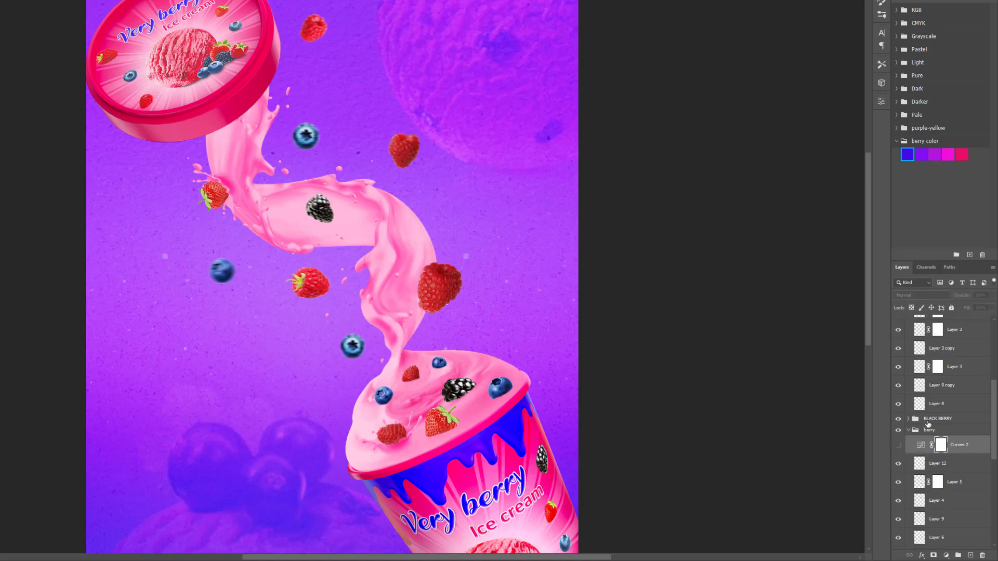
pyautogui.scroll(2, 925, 421)
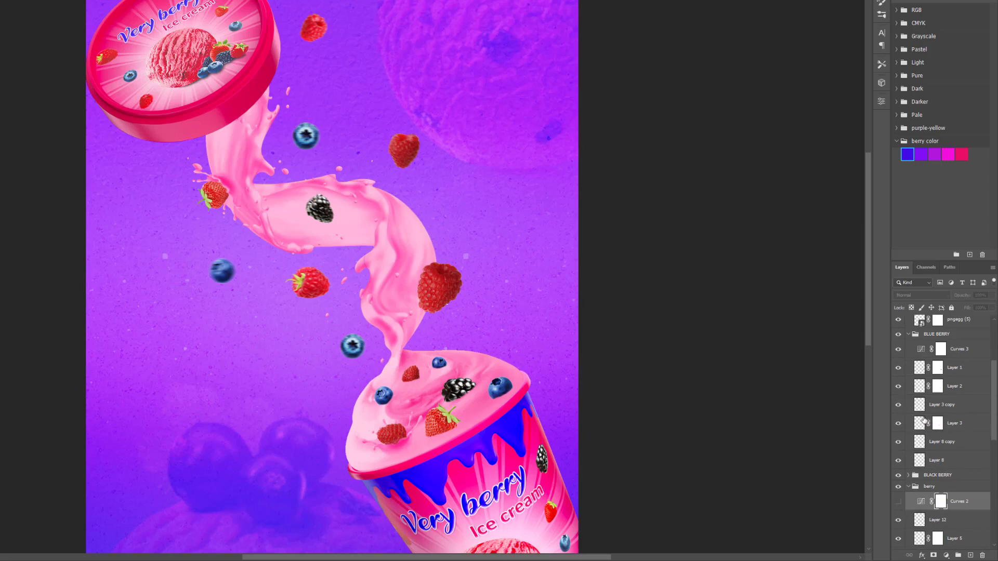
pyautogui.scroll(1, 924, 420)
pyautogui.click(898, 361)
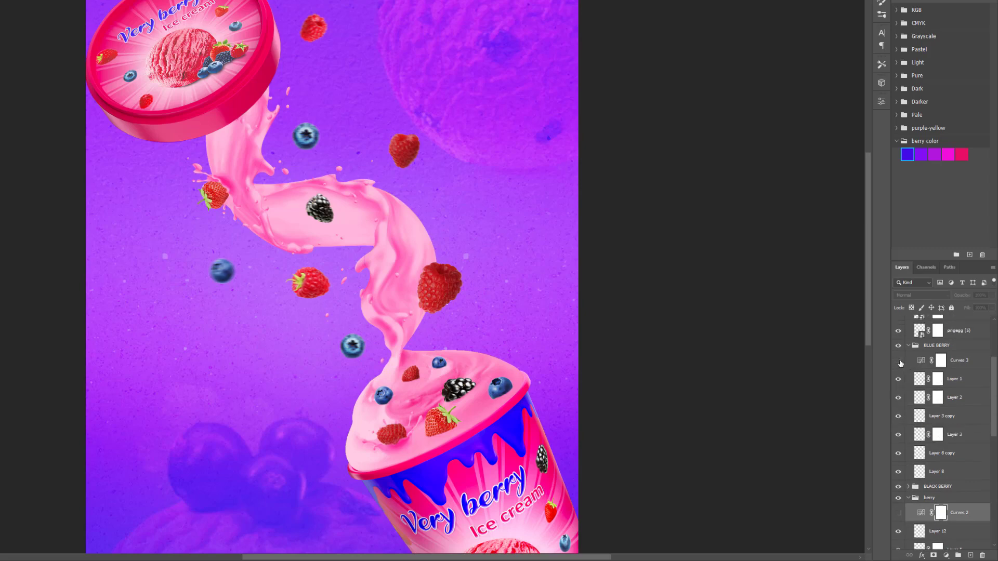
# - Expand the BLACK BERRY group to view its layers
pyautogui.scroll(2, 909, 367)
pyautogui.scroll(1, 917, 369)
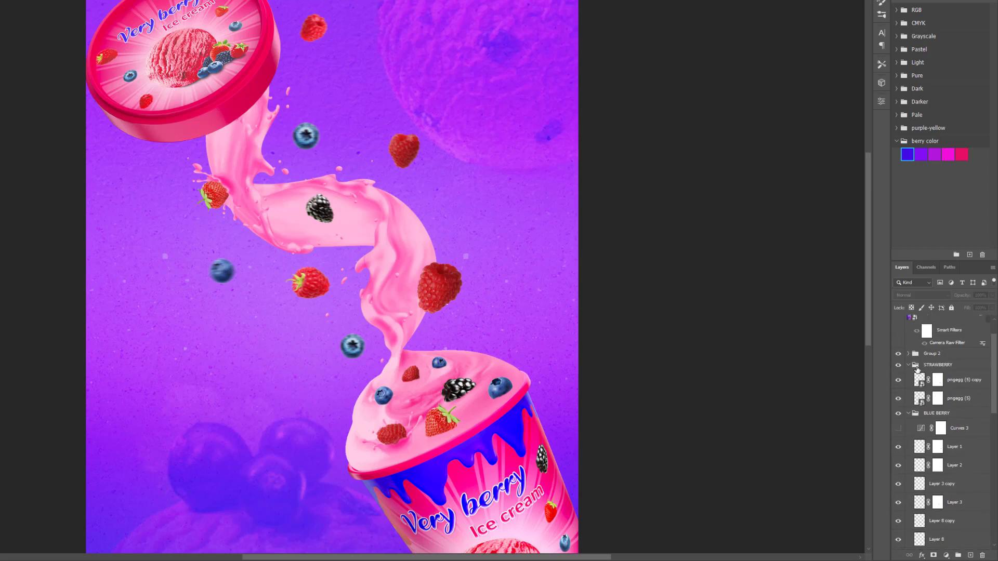
pyautogui.scroll(-2, 920, 374)
pyautogui.scroll(-2, 928, 387)
pyautogui.scroll(-2, 936, 400)
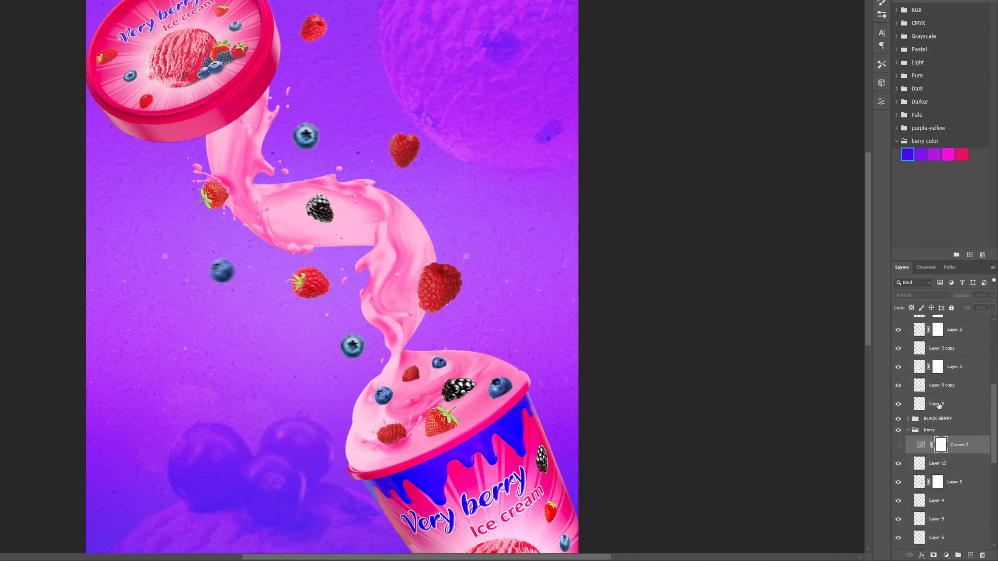
pyautogui.scroll(-1, 939, 406)
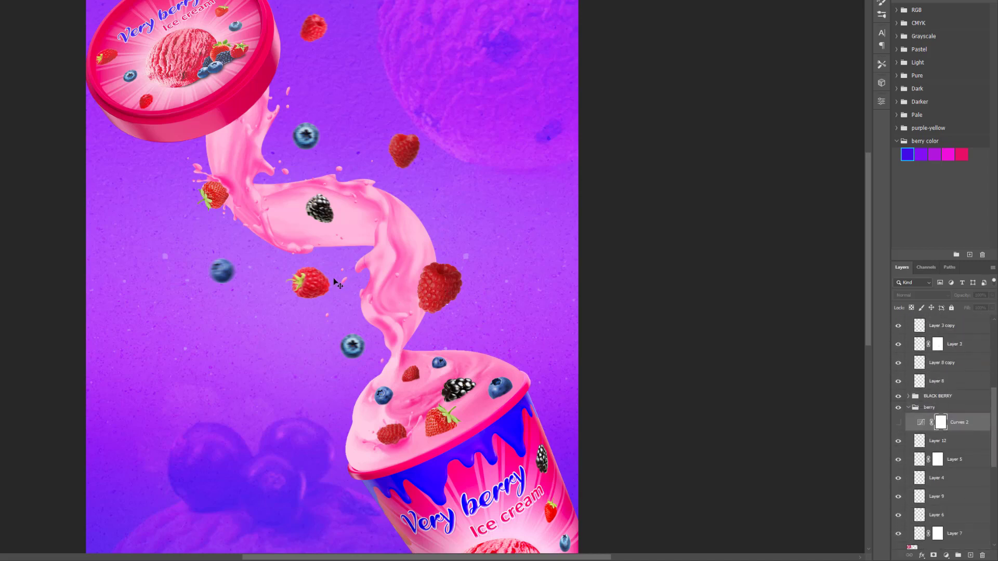
pyautogui.click(909, 396)
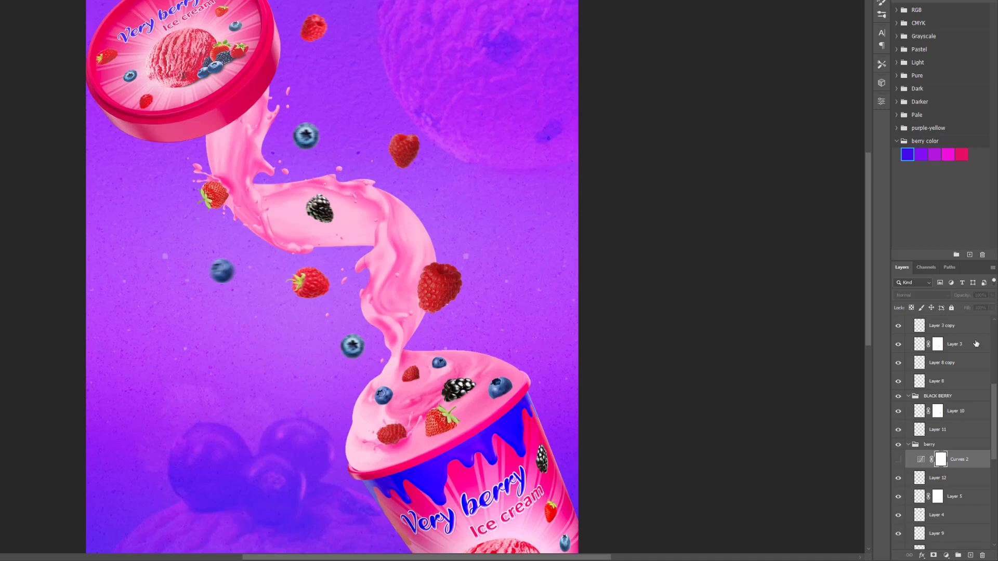
# - Make the Curves 2 raspberry adjustment visible in the berry group
pyautogui.scroll(1, 972, 346)
pyautogui.scroll(2, 968, 348)
pyautogui.scroll(1, 963, 352)
pyautogui.scroll(1, 956, 356)
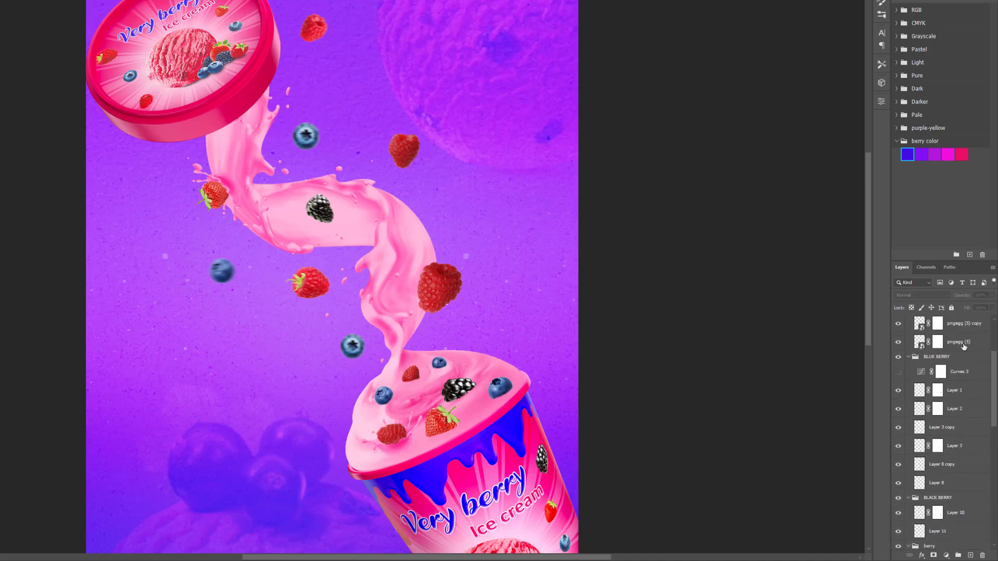
pyautogui.scroll(2, 965, 347)
pyautogui.scroll(2, 964, 347)
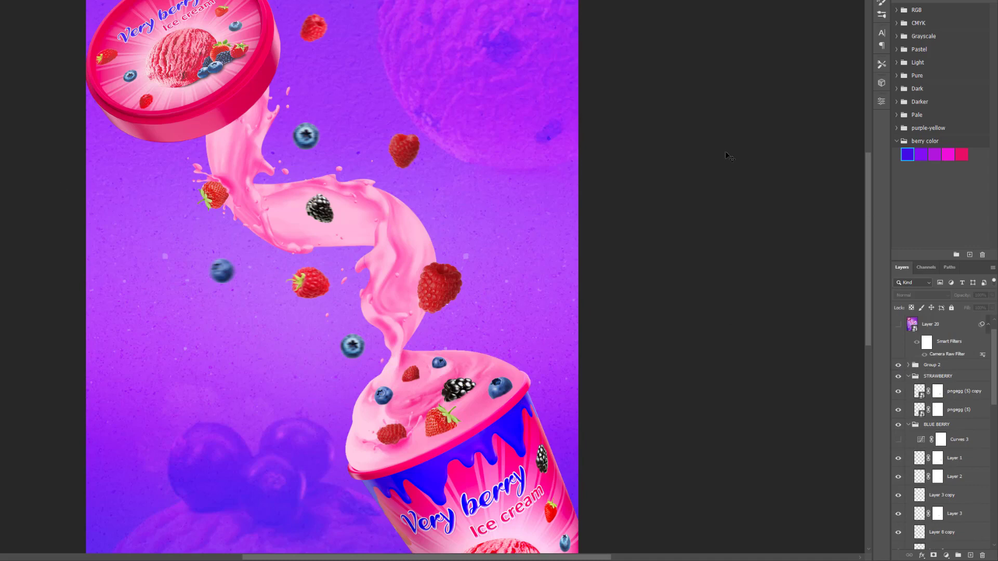
pyautogui.scroll(-2, 544, 448)
pyautogui.scroll(2, 532, 426)
pyautogui.scroll(2, 532, 442)
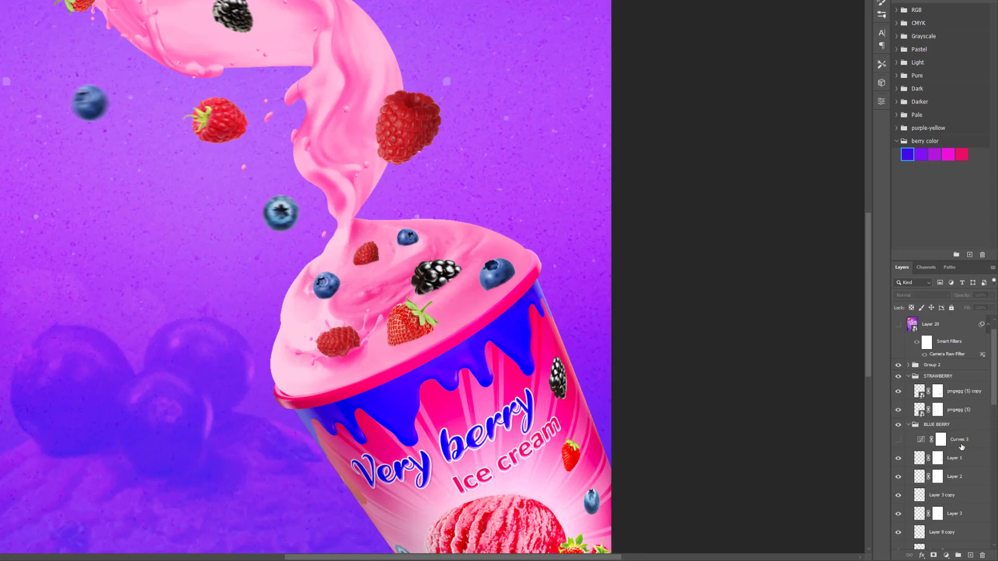
pyautogui.scroll(-1, 961, 446)
pyautogui.scroll(-1, 959, 447)
pyautogui.scroll(-1, 957, 450)
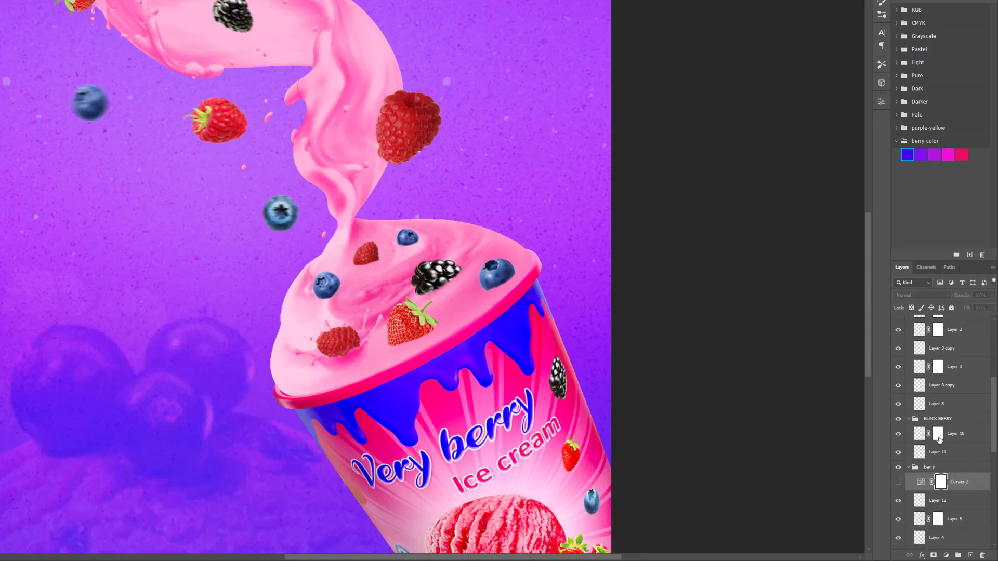
pyautogui.scroll(-2, 949, 468)
pyautogui.scroll(-1, 944, 468)
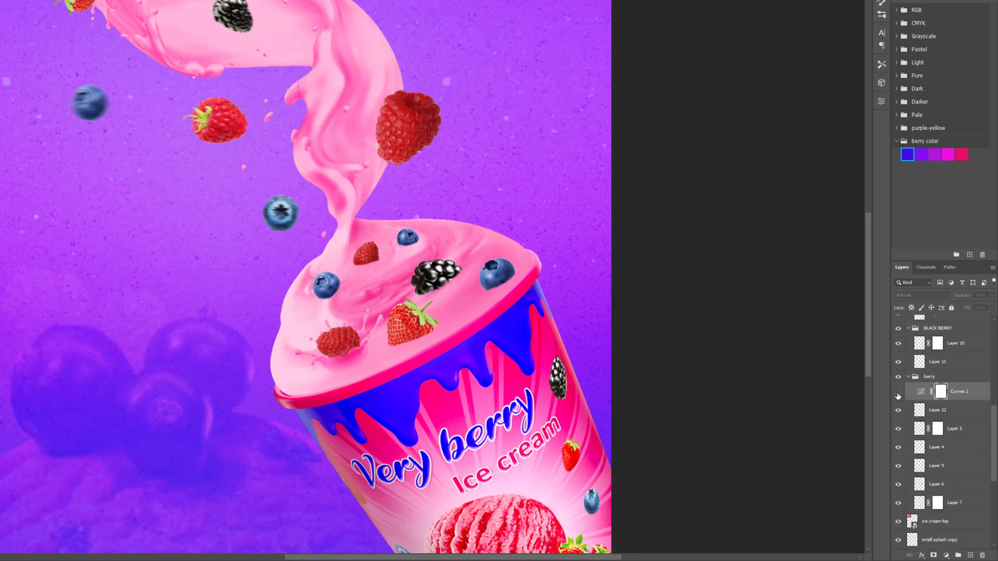
pyautogui.click(898, 392)
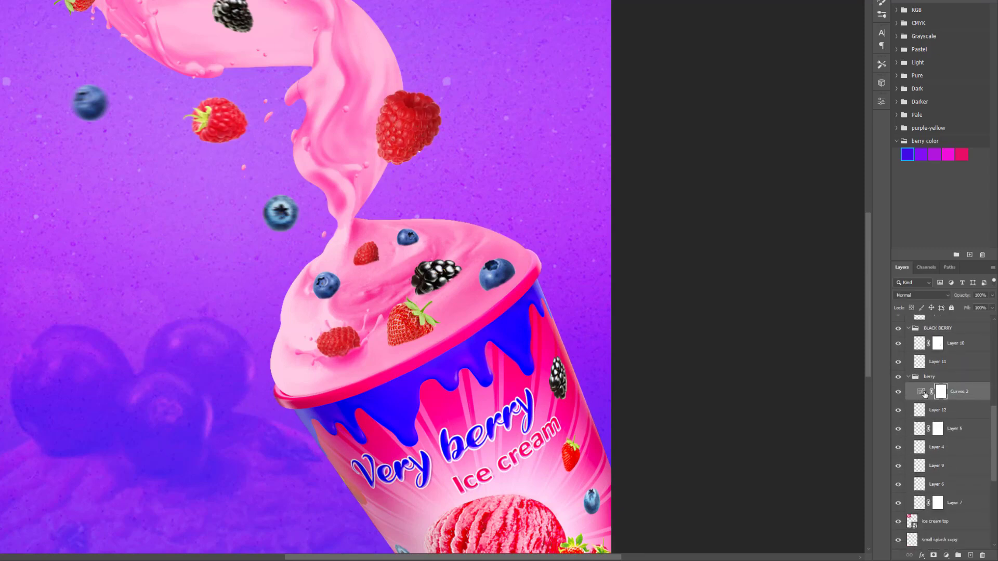
# - Review the Curves 2 settings in Properties, then close them
pyautogui.doubleClick(923, 394)
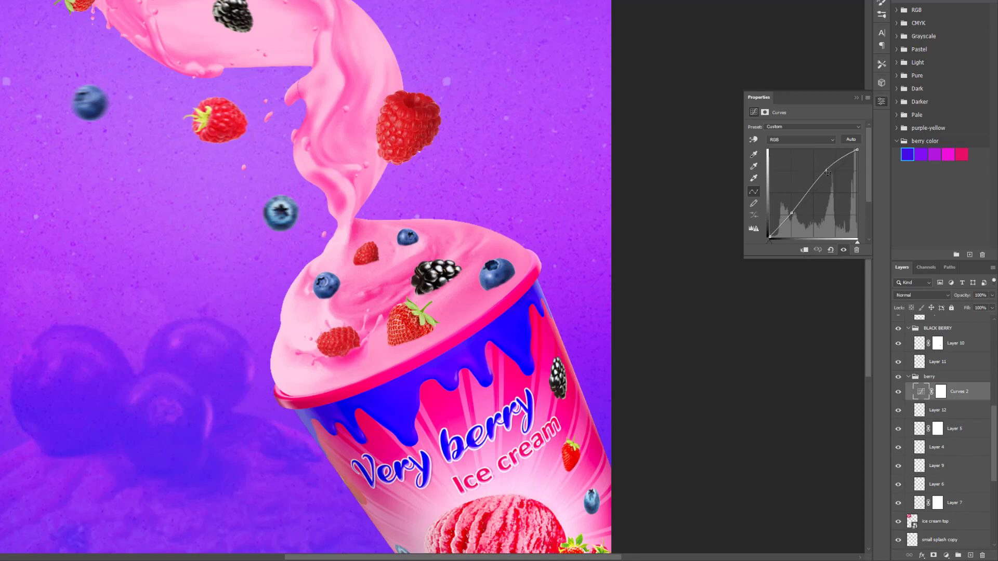
pyautogui.scroll(-3, 515, 204)
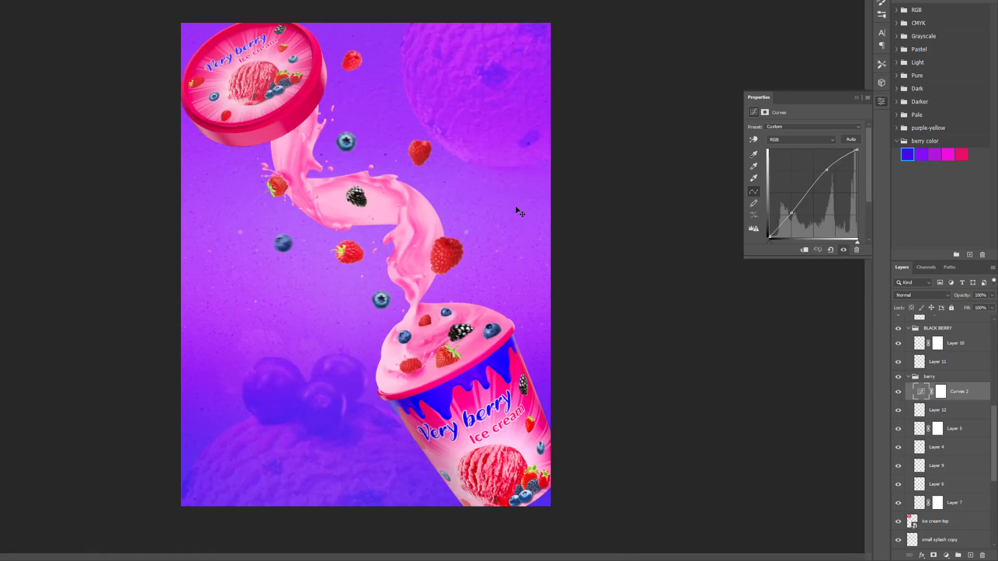
pyautogui.scroll(2, 431, 164)
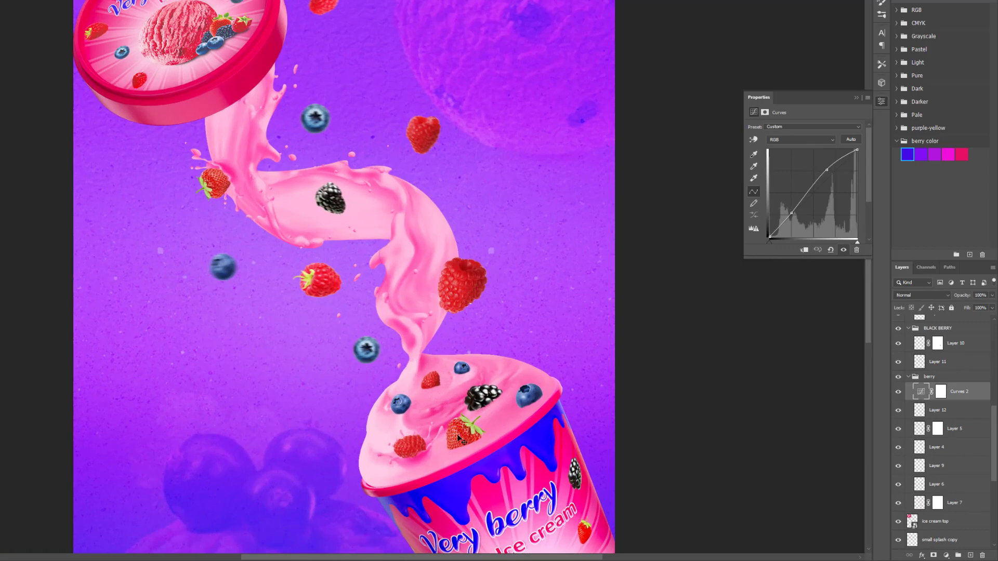
pyautogui.click(856, 100)
# - Turn on Curves 3 in BLUE BERRY and inspect its raised RGB curve
pyautogui.scroll(2, 947, 394)
pyautogui.scroll(3, 947, 393)
pyautogui.scroll(3, 946, 394)
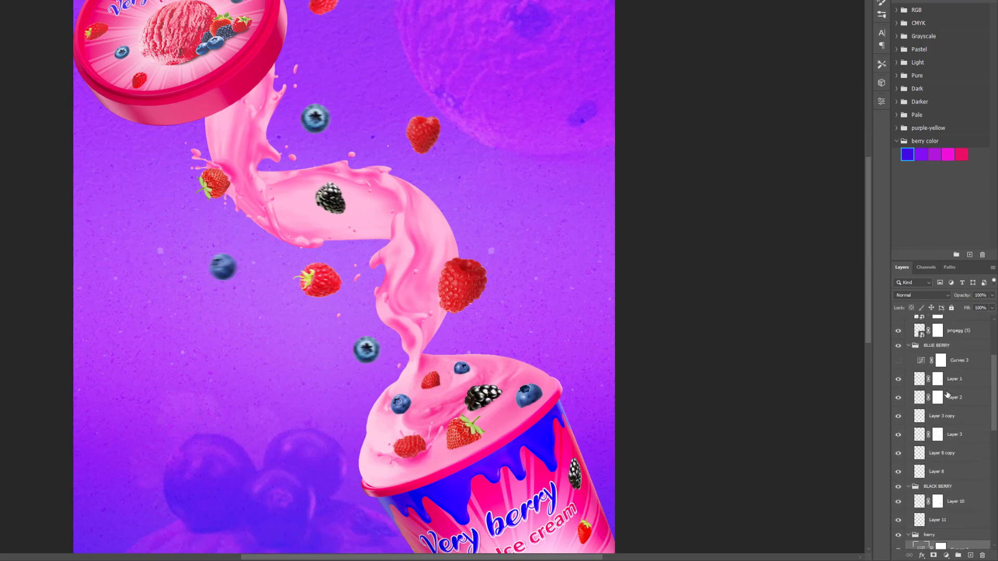
pyautogui.click(899, 361)
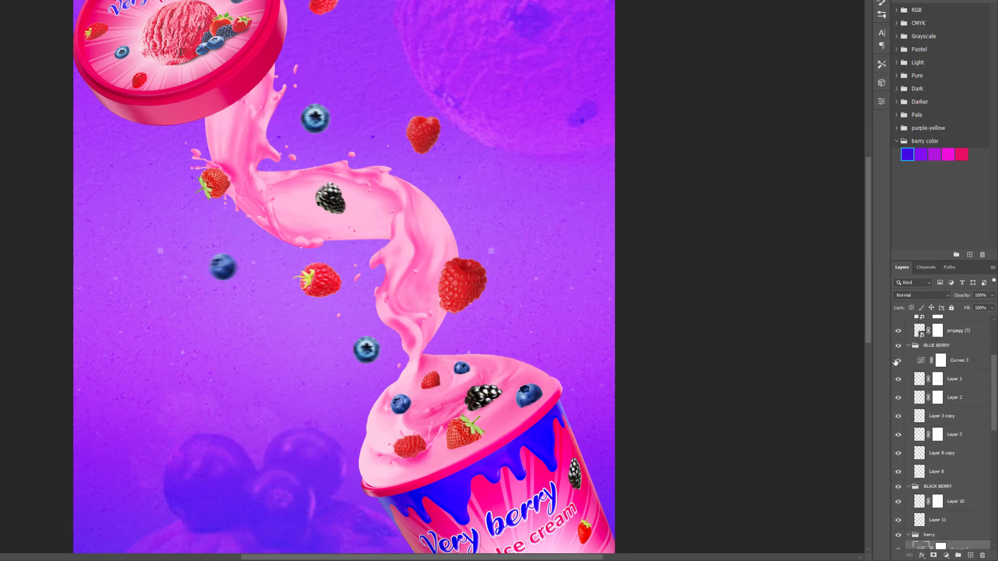
pyautogui.doubleClick(921, 361)
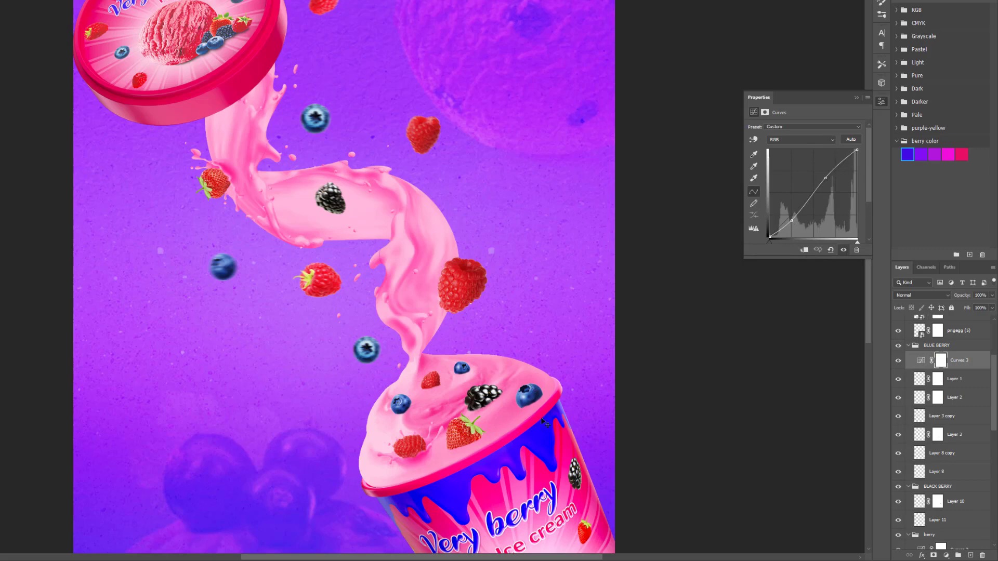
pyautogui.hotkey('ctrl', '-')
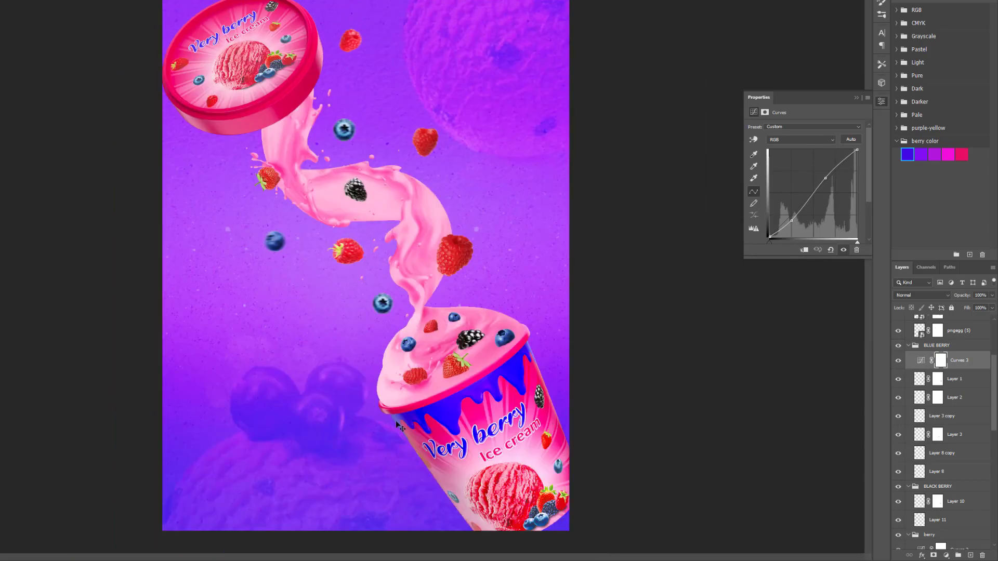
pyautogui.hotkey('ctrl', '+')
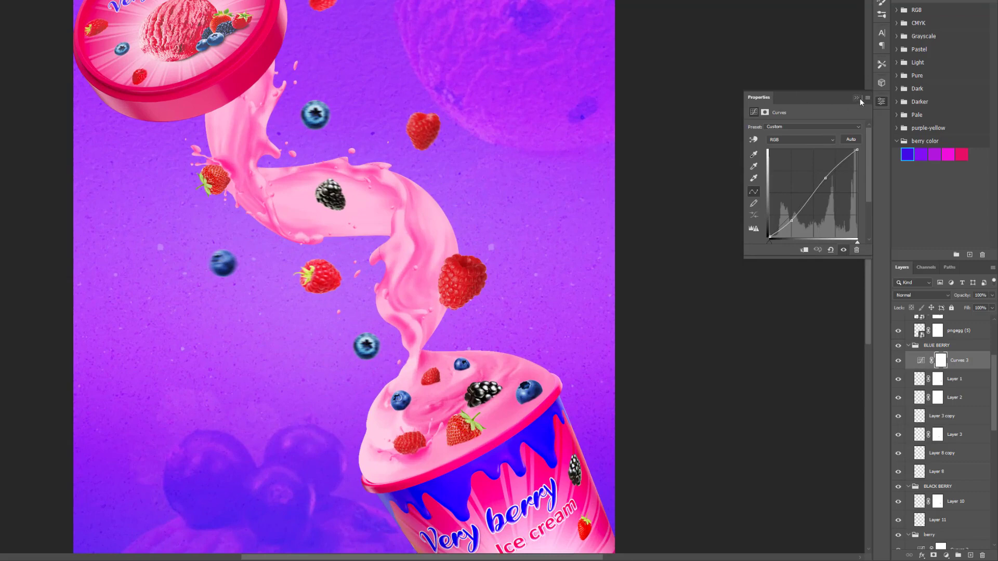
pyautogui.click(859, 98)
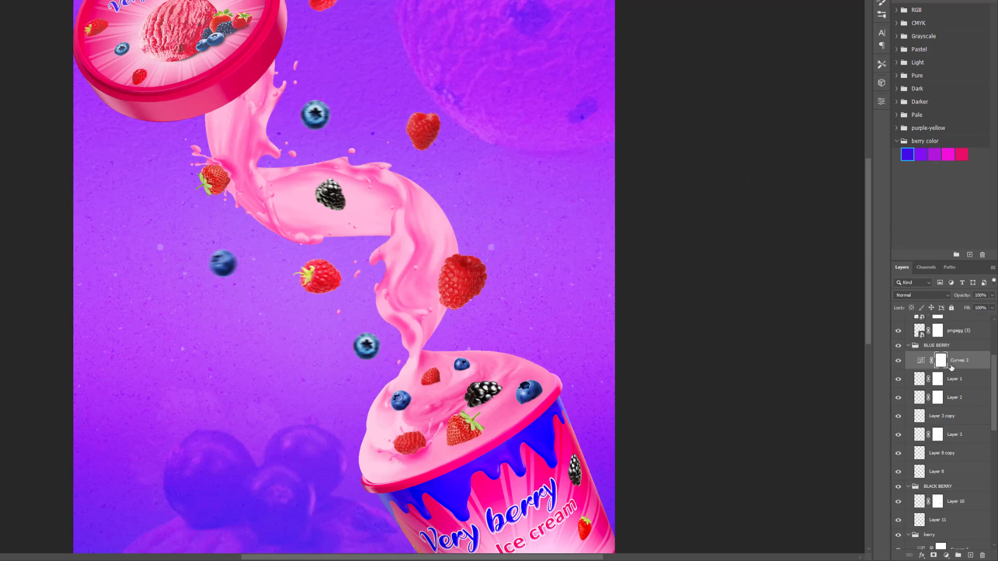
pyautogui.hotkey('ctrl', '0')
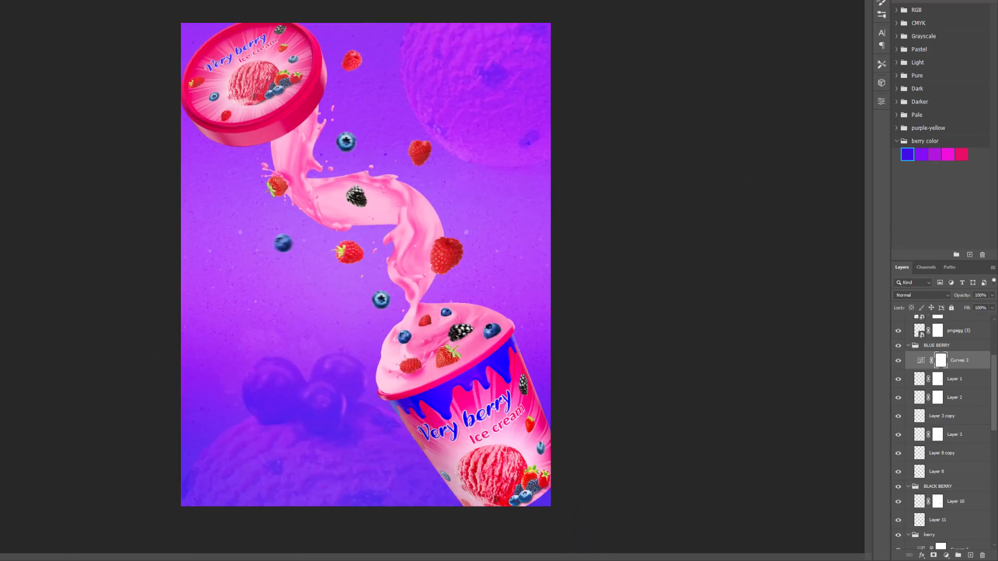
# - Show Layer 20 with the poster text, badge and button
pyautogui.hotkey('ctrl', '+')
pyautogui.hotkey('ctrl', '0')
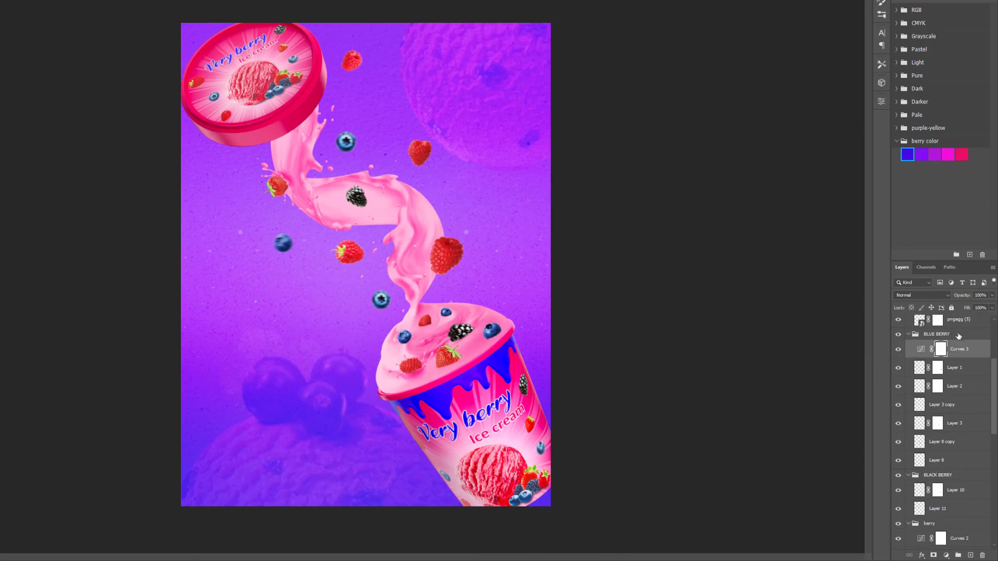
pyautogui.scroll(3, 959, 338)
pyautogui.scroll(2, 959, 337)
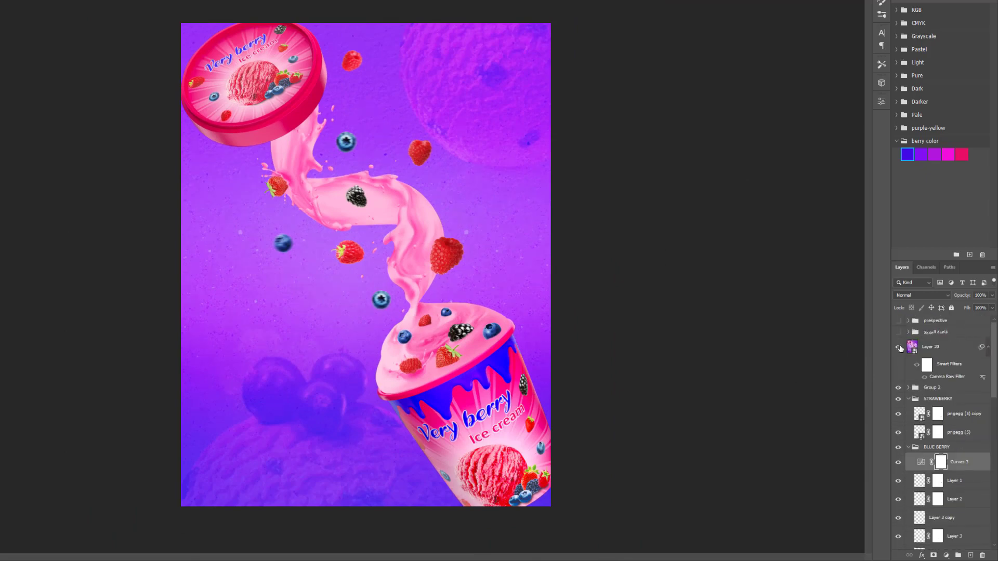
pyautogui.click(898, 347)
# - Toggle Layer 20 off and on to compare, leaving it visible
pyautogui.scroll(1, 393, 297)
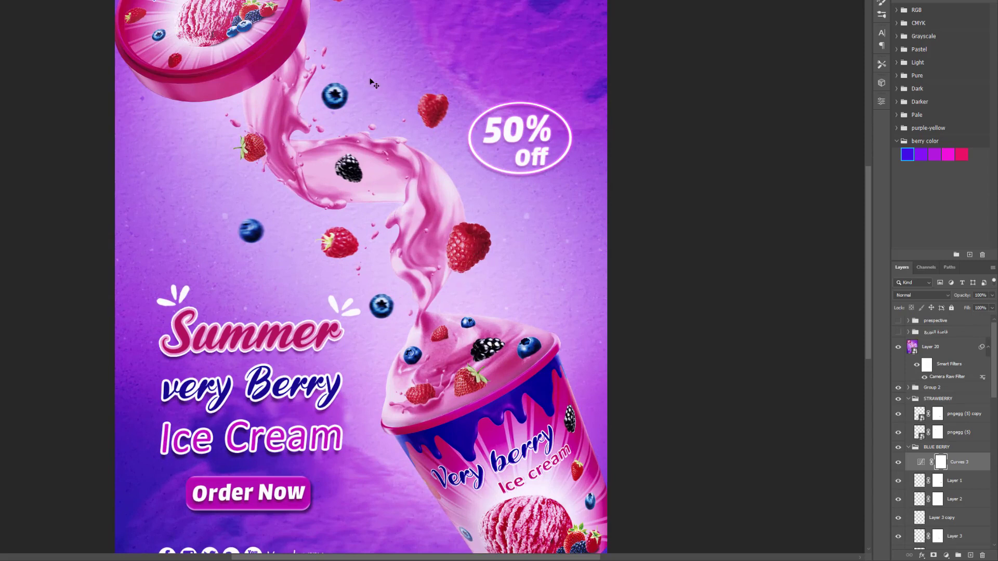
pyautogui.scroll(-1, 293, 294)
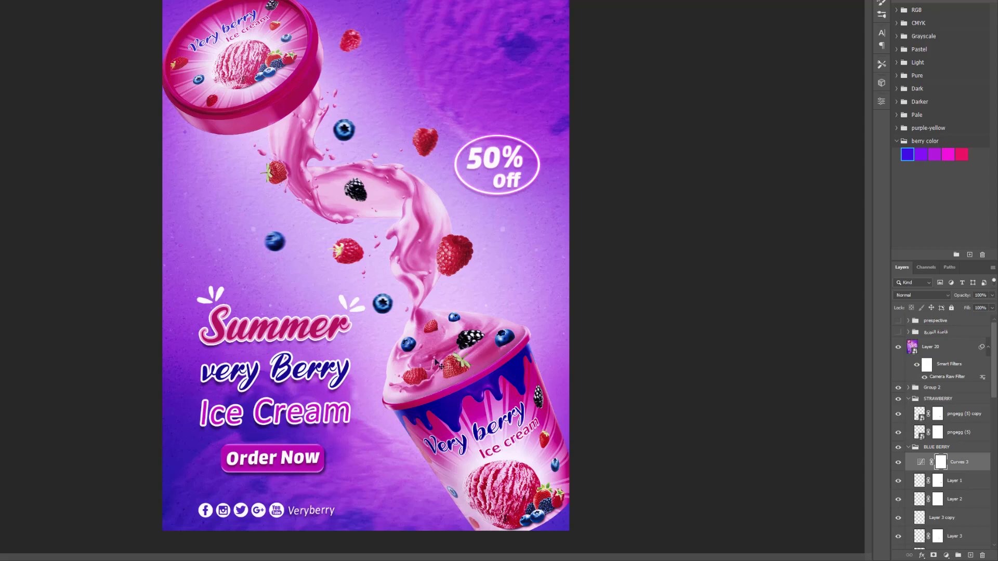
pyautogui.click(897, 347)
pyautogui.click(898, 349)
pyautogui.click(899, 352)
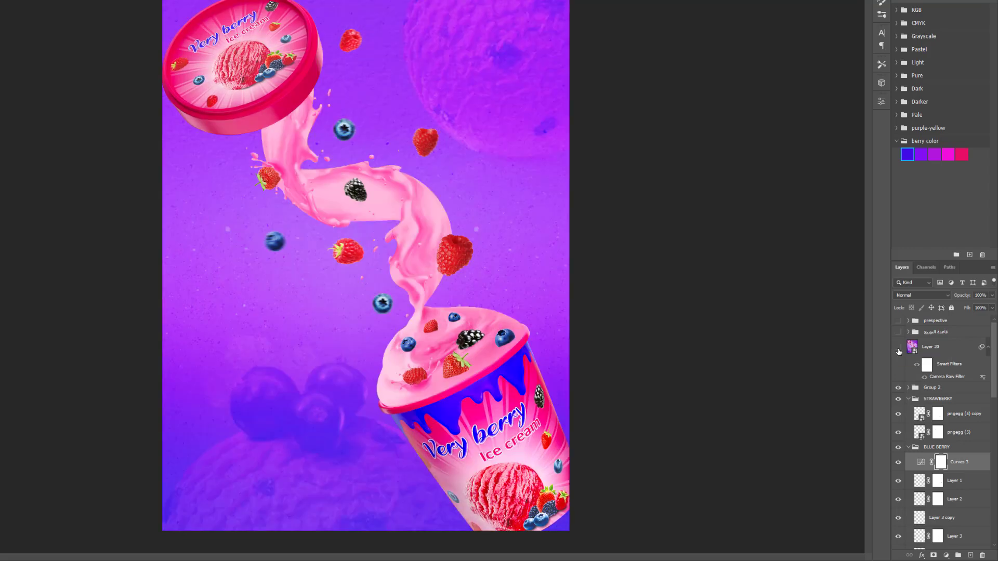
pyautogui.click(899, 352)
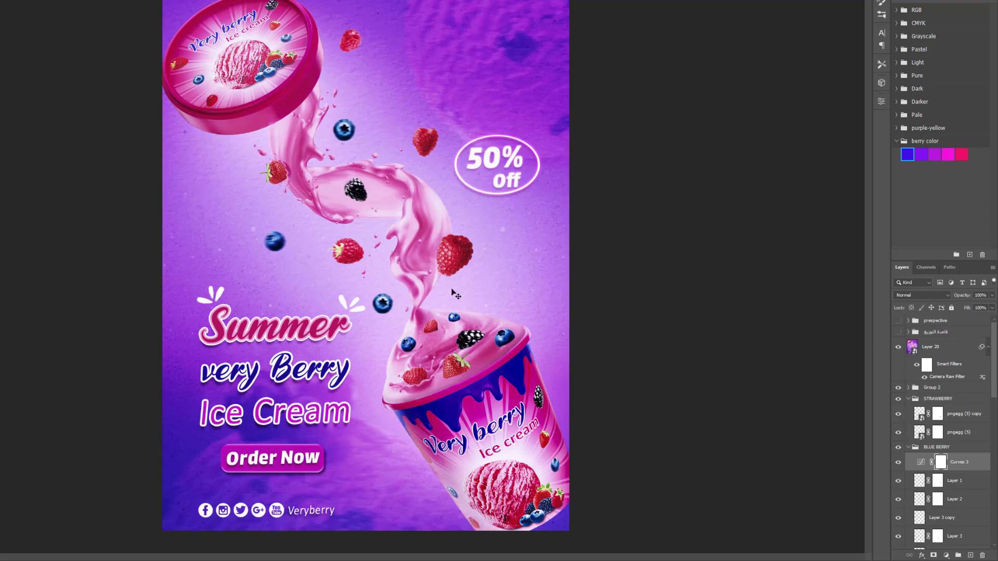
pyautogui.scroll(1, 501, 298)
pyautogui.scroll(-1, 502, 297)
# - Hide Layer 20's text and badge overlay
pyautogui.click(899, 347)
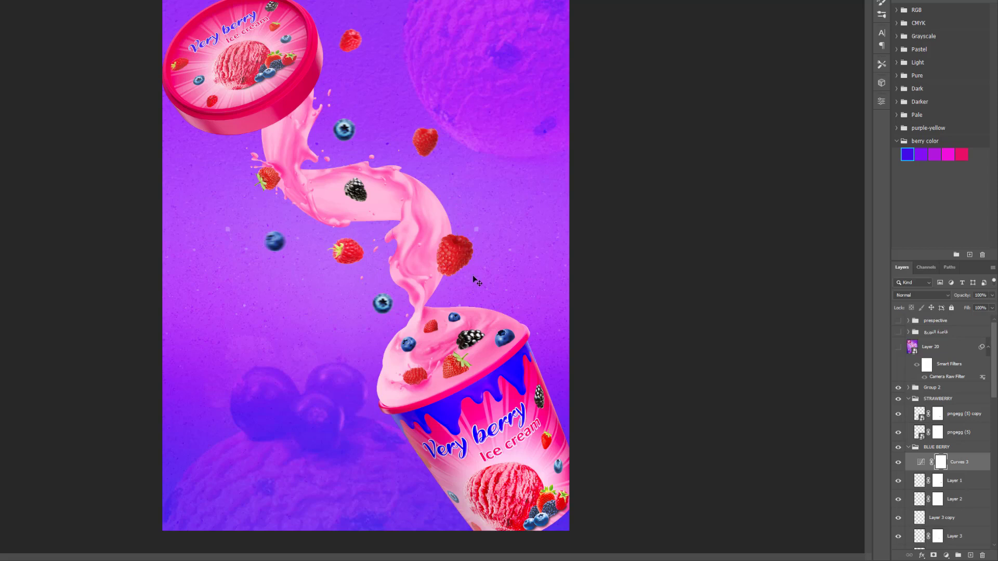
pyautogui.scroll(1, 473, 271)
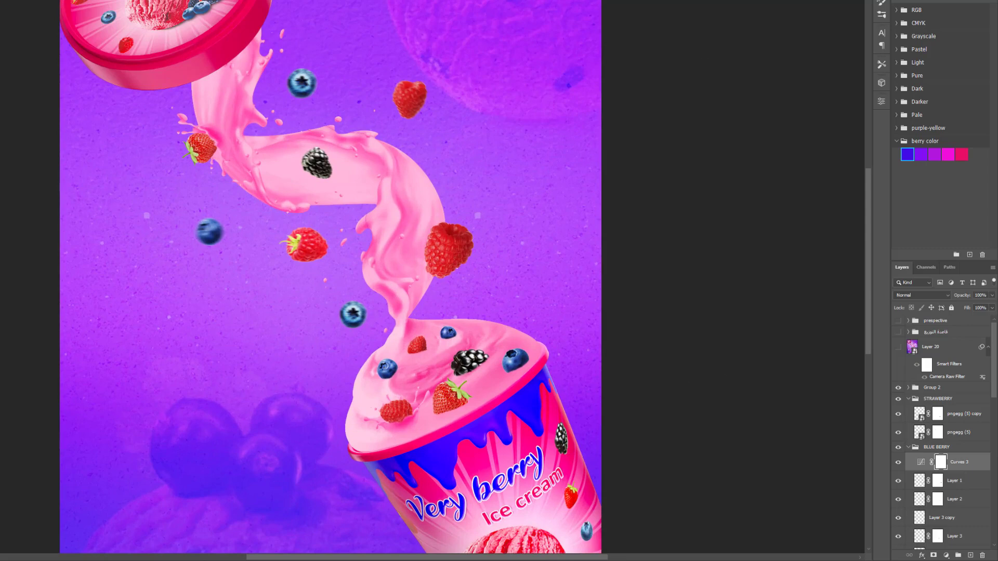
pyautogui.scroll(1, 384, 301)
pyautogui.scroll(-2, 385, 301)
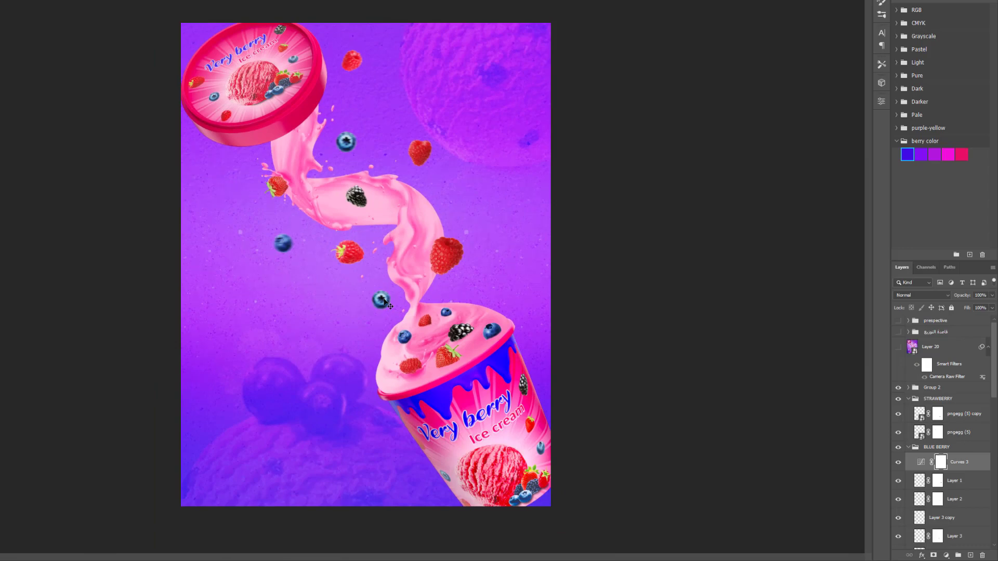
# - Collapse the BLUE BERRY, STRAWBERRY, BLACK BERRY and berry groups and deselect all layers
pyautogui.click(909, 447)
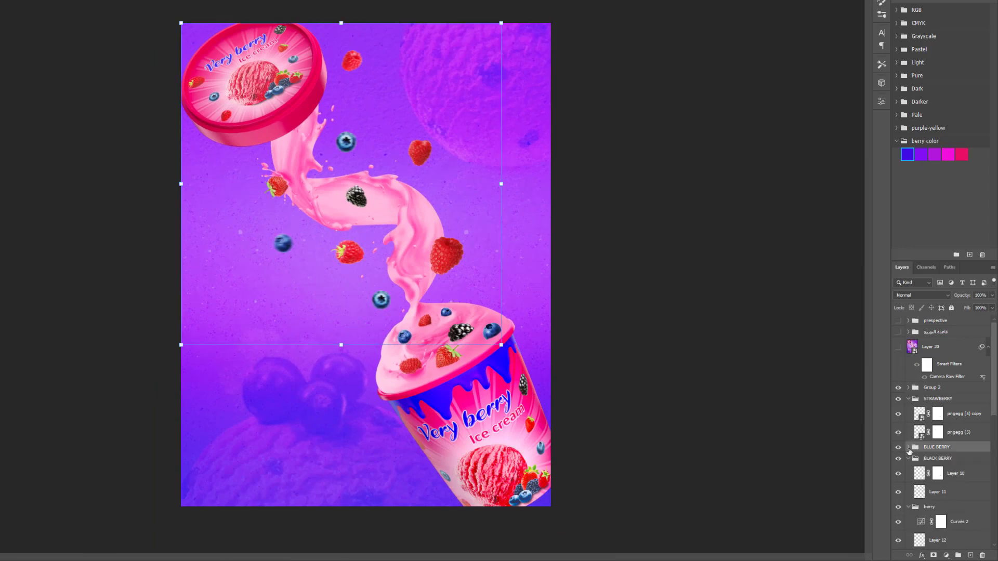
pyautogui.click(908, 400)
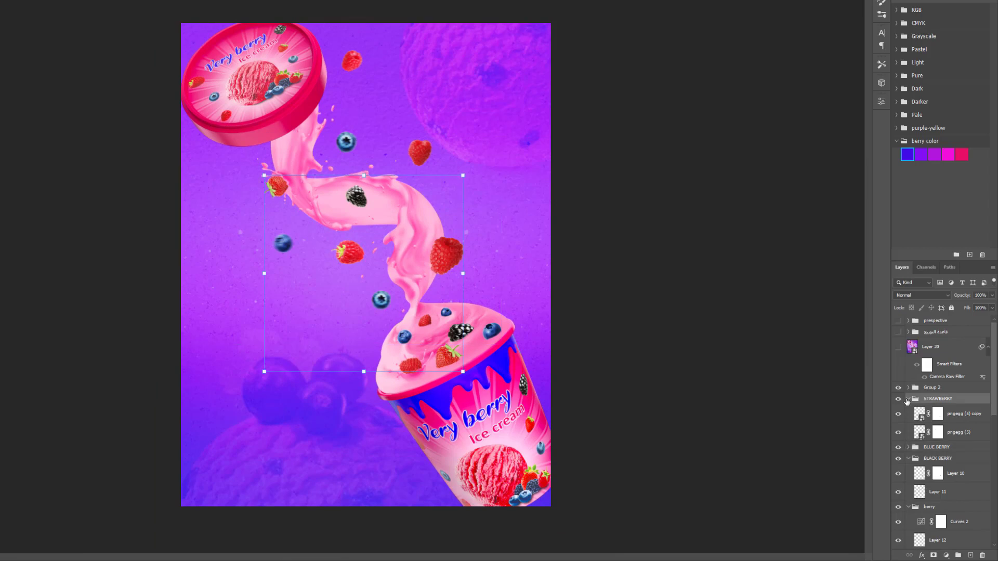
pyautogui.click(907, 399)
pyautogui.click(910, 422)
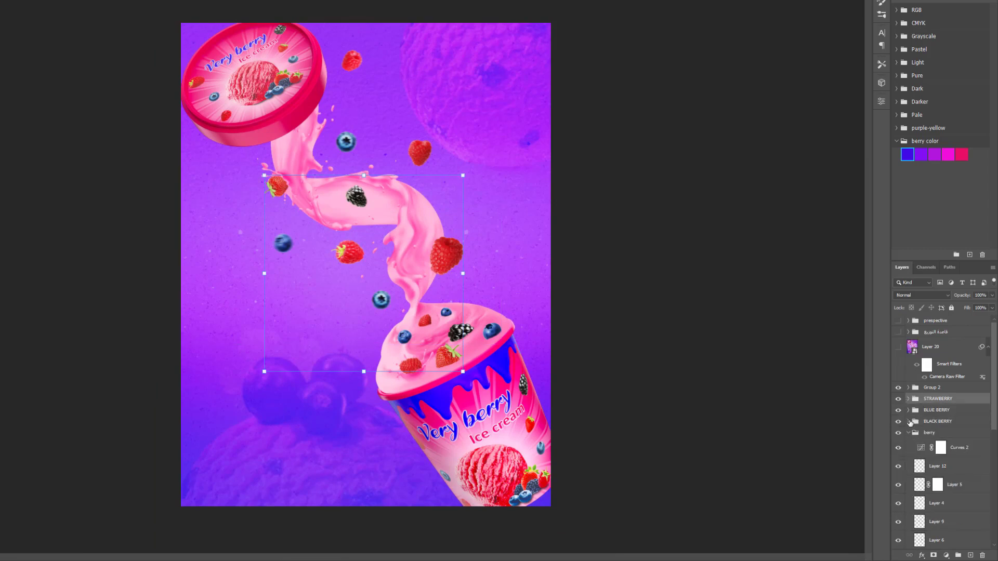
pyautogui.click(909, 433)
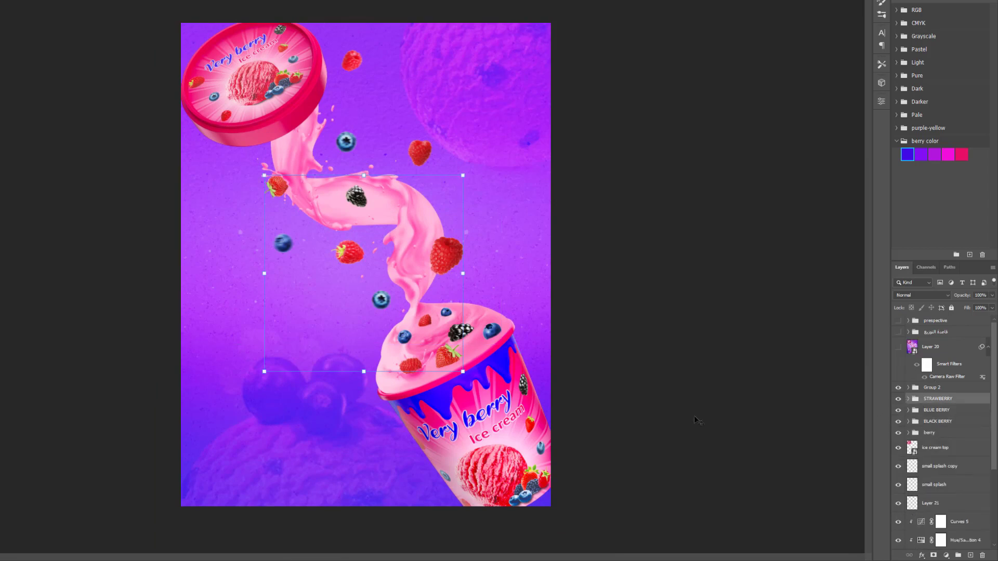
pyautogui.click(671, 370)
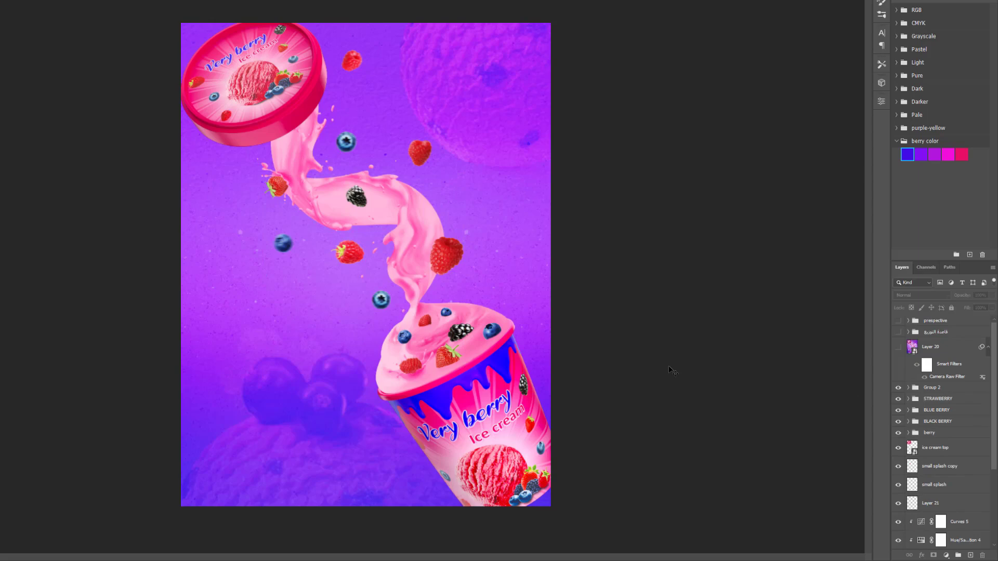
pyautogui.hotkey('ctrl', '+')
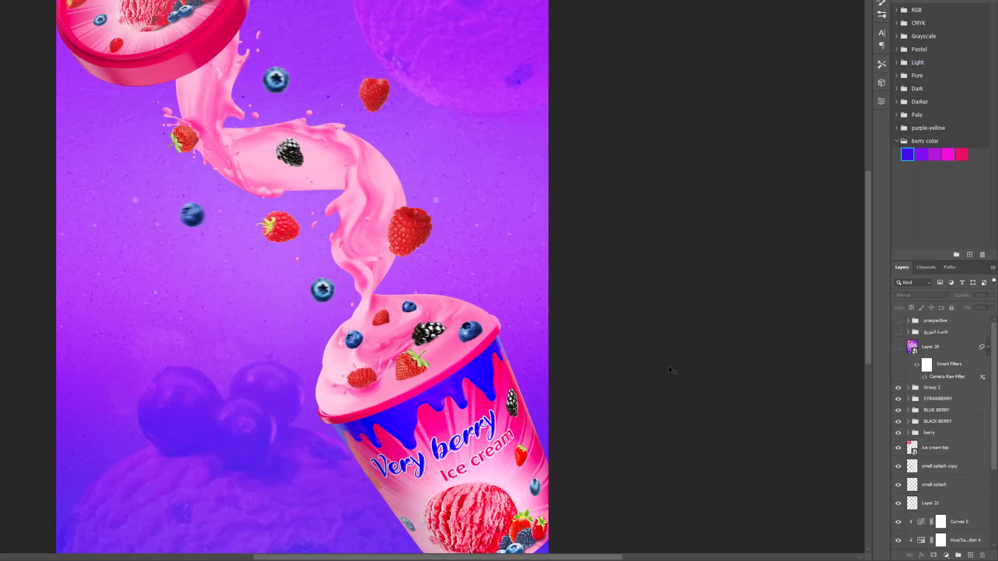
pyautogui.hotkey('ctrl', '-')
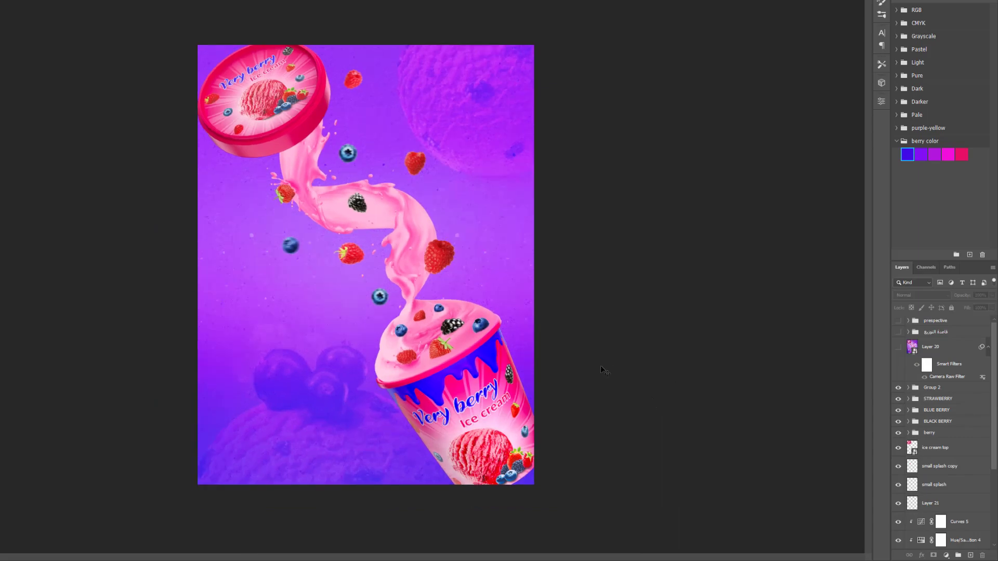
pyautogui.hotkey('ctrl', '+')
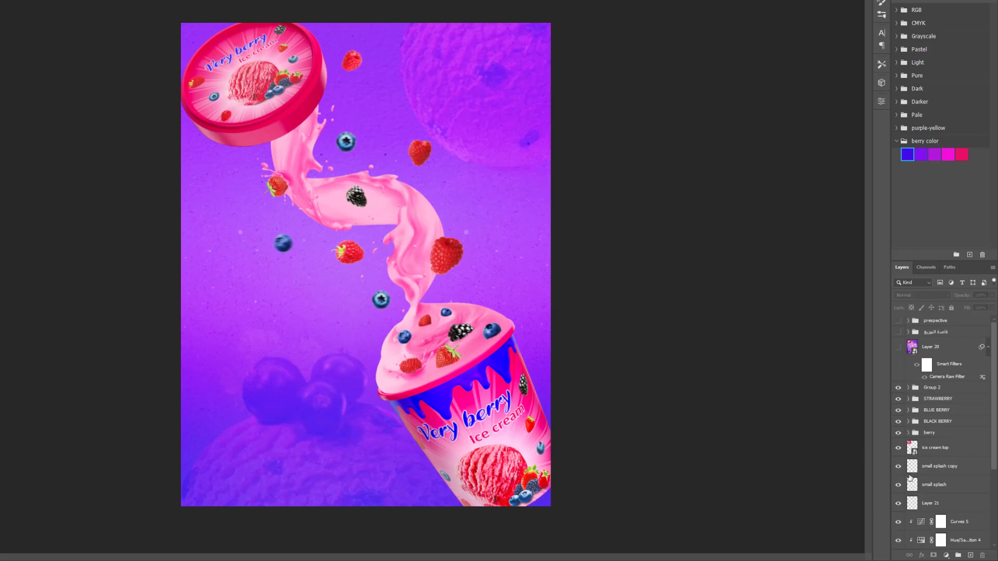
pyautogui.scroll(-3, 911, 479)
pyautogui.scroll(-1, 911, 478)
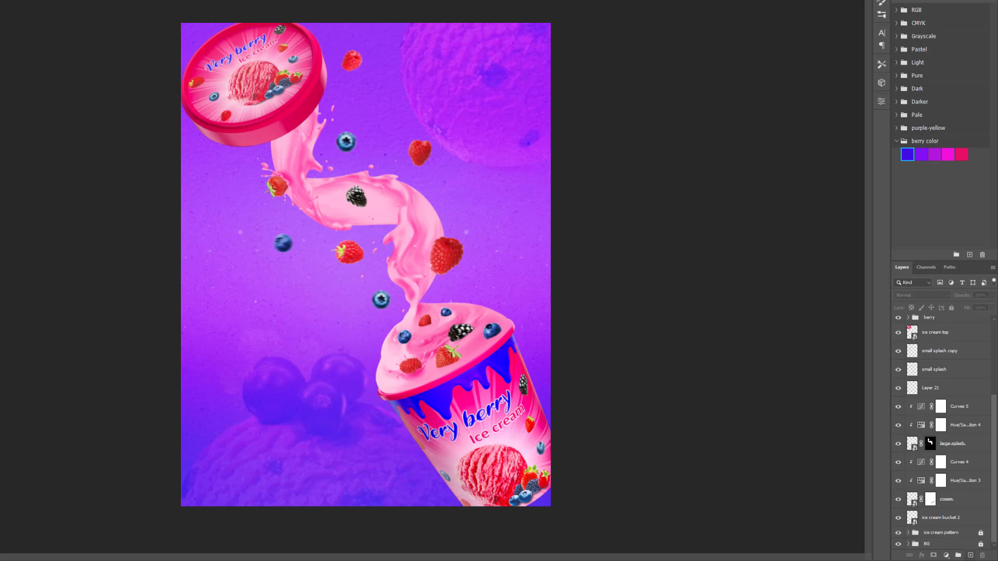
# - Unlock and expand the BG group, adding a new layer above download (2) copy
pyautogui.click(981, 544)
pyautogui.click(909, 544)
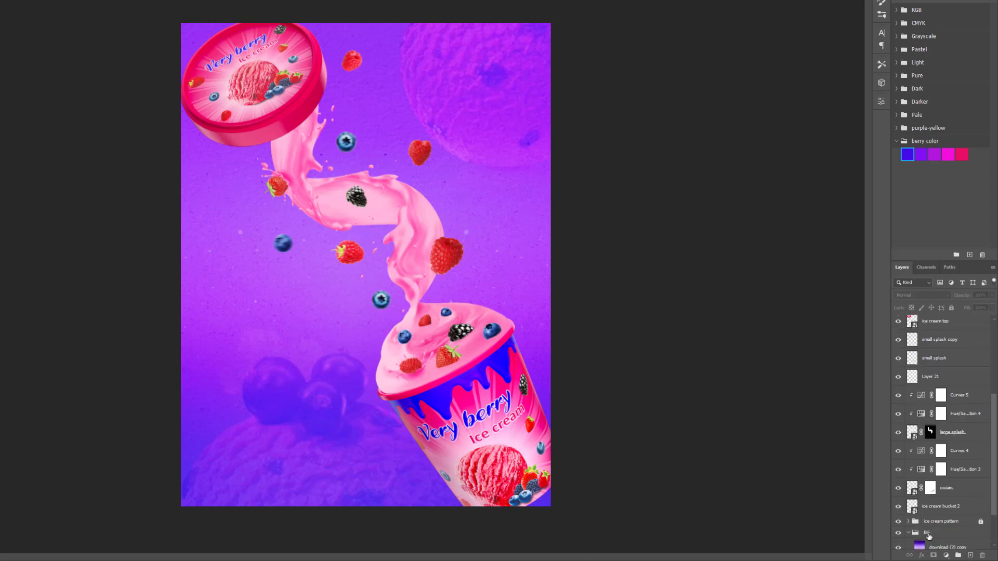
pyautogui.scroll(-4, 910, 520)
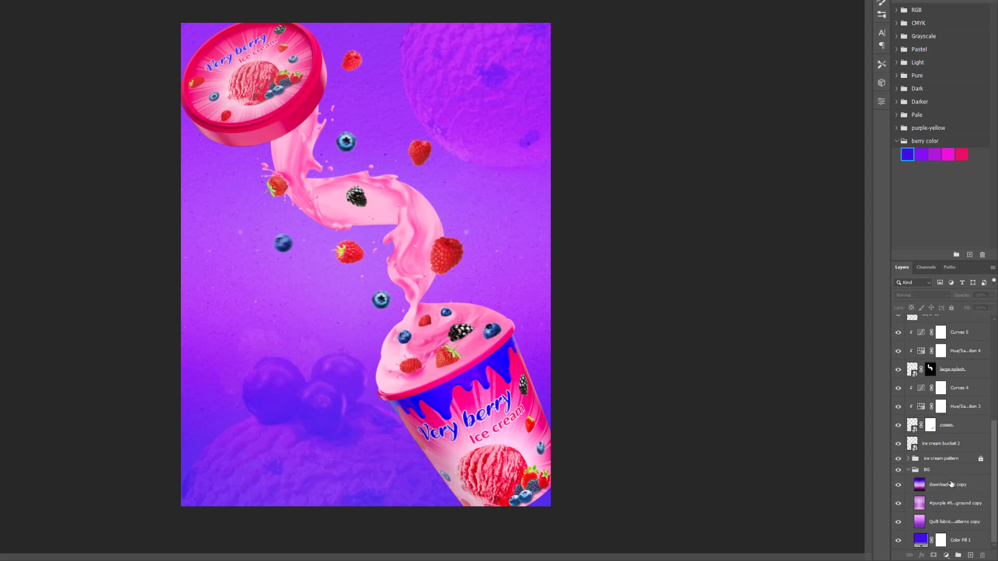
pyautogui.click(952, 484)
pyautogui.click(970, 555)
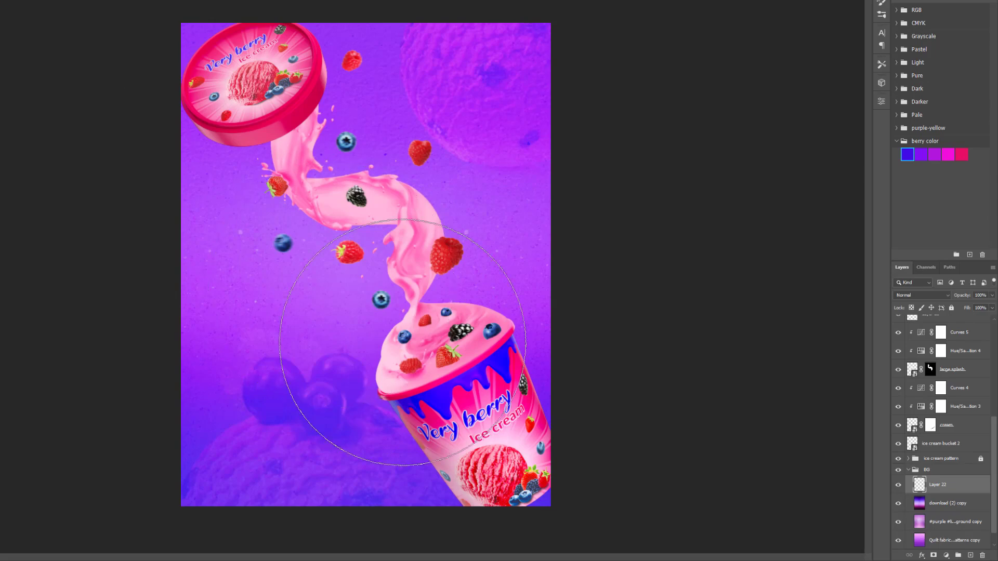
# - Sample pink from the ice-cream top and paint a soft glow on the background
pyautogui.scroll(3, 403, 342)
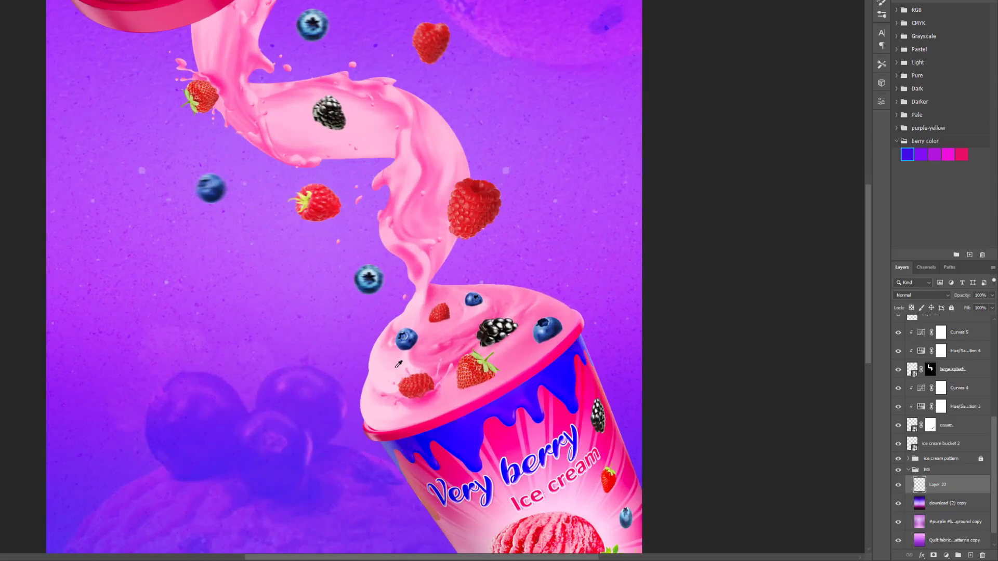
pyautogui.keyDown('alt'); pyautogui.click(393, 368); pyautogui.keyUp('alt')
pyautogui.scroll(-1, 428, 416)
pyautogui.scroll(-3, 435, 419)
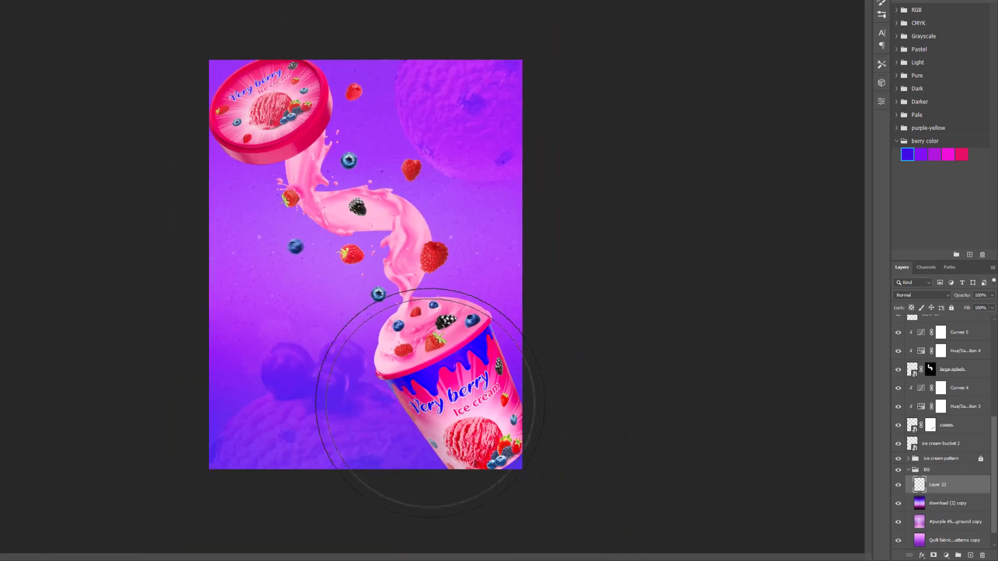
pyautogui.scroll(-1, 446, 394)
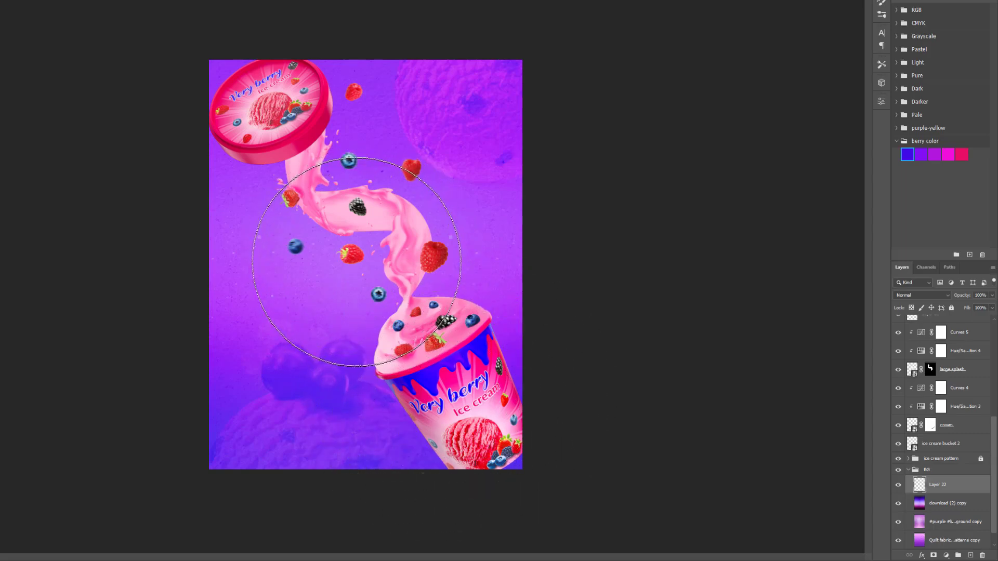
pyautogui.moveTo(357, 262); pyautogui.dragTo(349, 277)
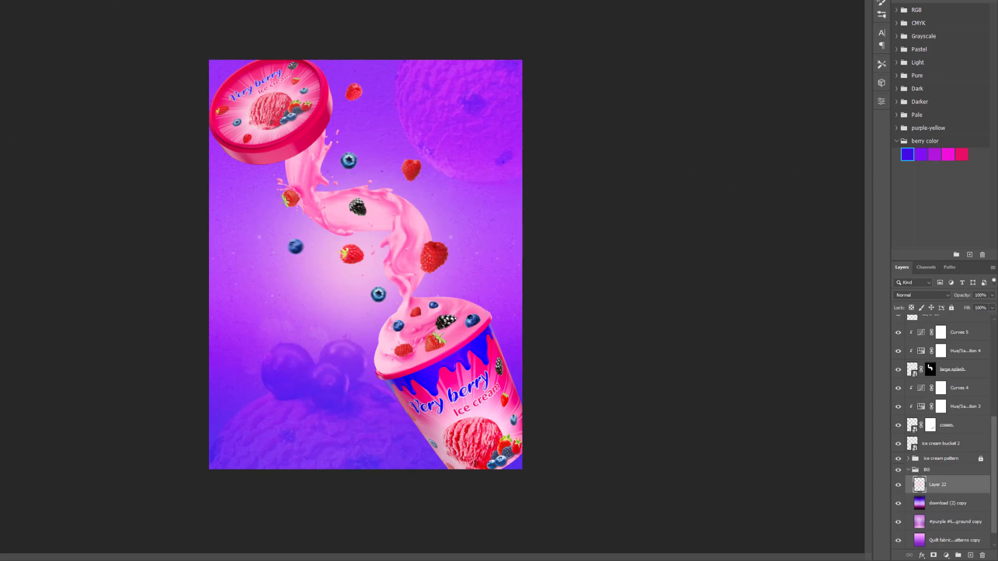
# - Move the pink glow down and right and scale it up past the edges
pyautogui.hotkey('ctrl', 't')
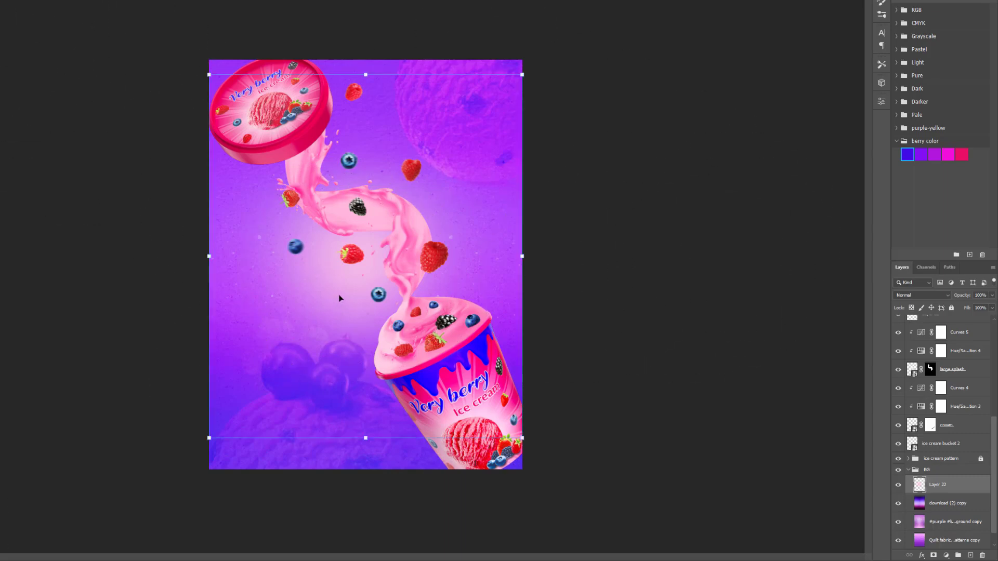
pyautogui.moveTo(339, 296)
pyautogui.mouseDown()
pyautogui.moveTo(431, 426)
pyautogui.moveTo(447, 432)
pyautogui.mouseUp()
pyautogui.hotkey('ctrl', '-')
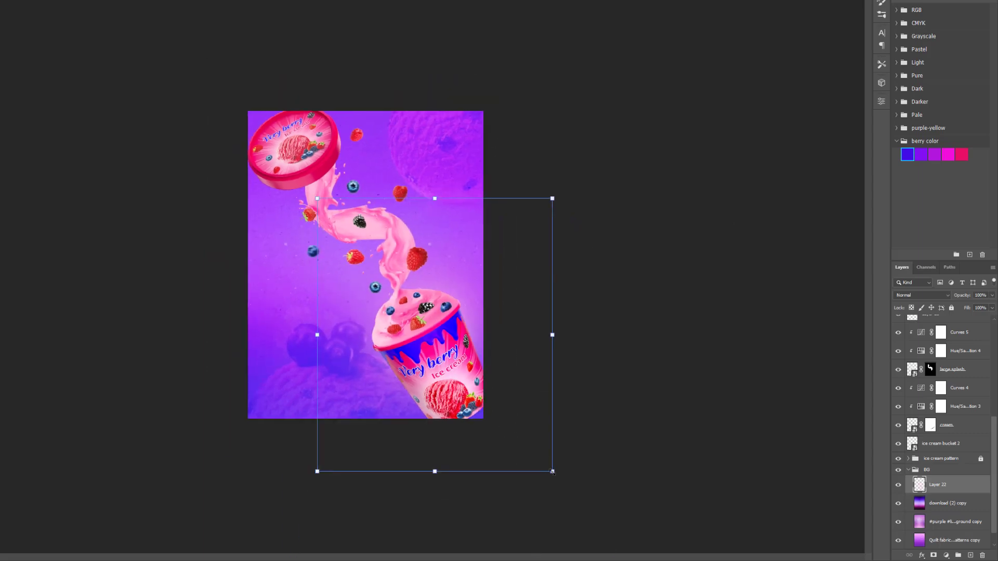
pyautogui.moveTo(553, 472); pyautogui.dragTo(646, 560)
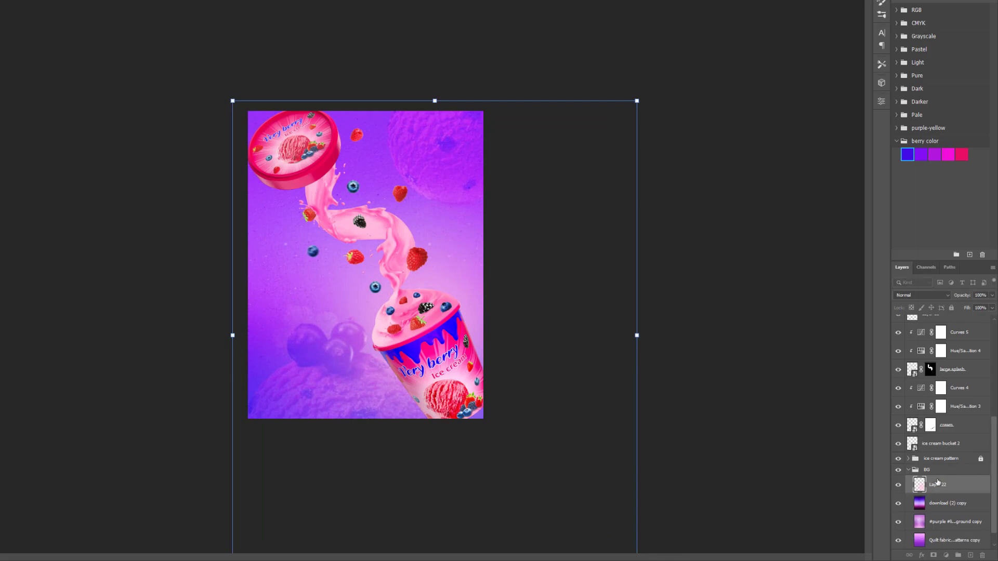
# - Set Layer 22's blend mode to Screen
pyautogui.click(930, 302)
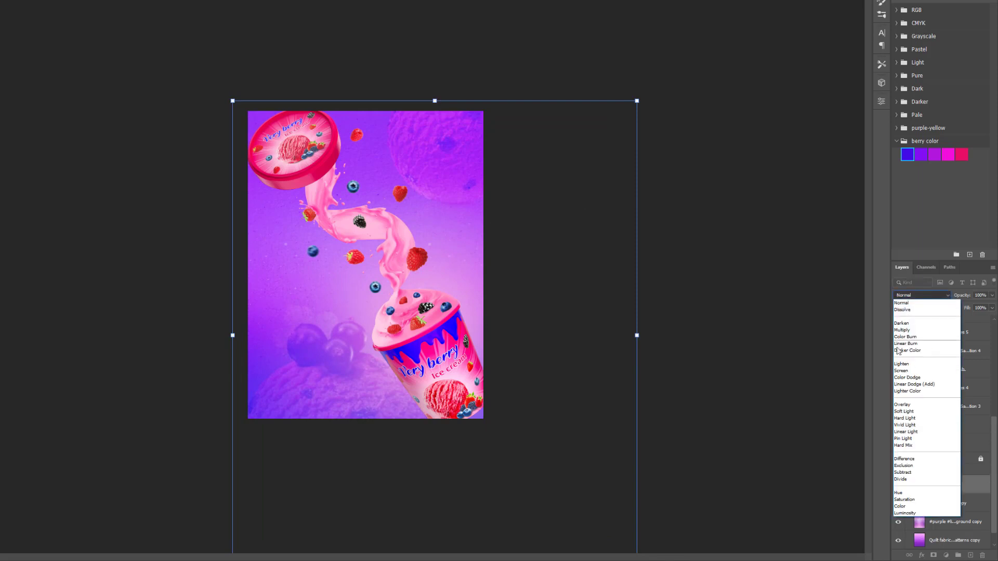
pyautogui.click(902, 371)
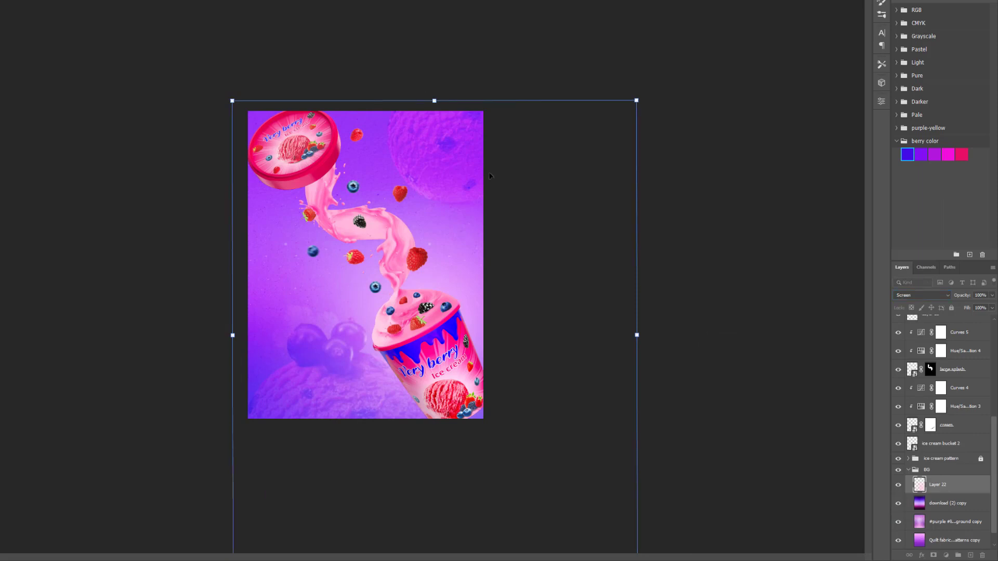
pyautogui.hotkey('ctrl', '+')
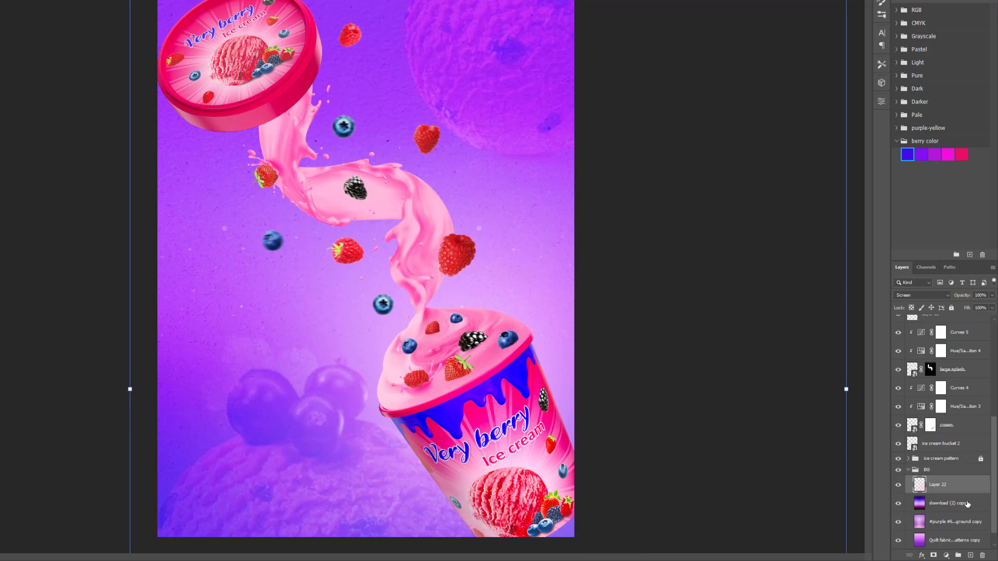
# - Paint a second soft glow on new Layer 23 and move it down-right
pyautogui.click(971, 556)
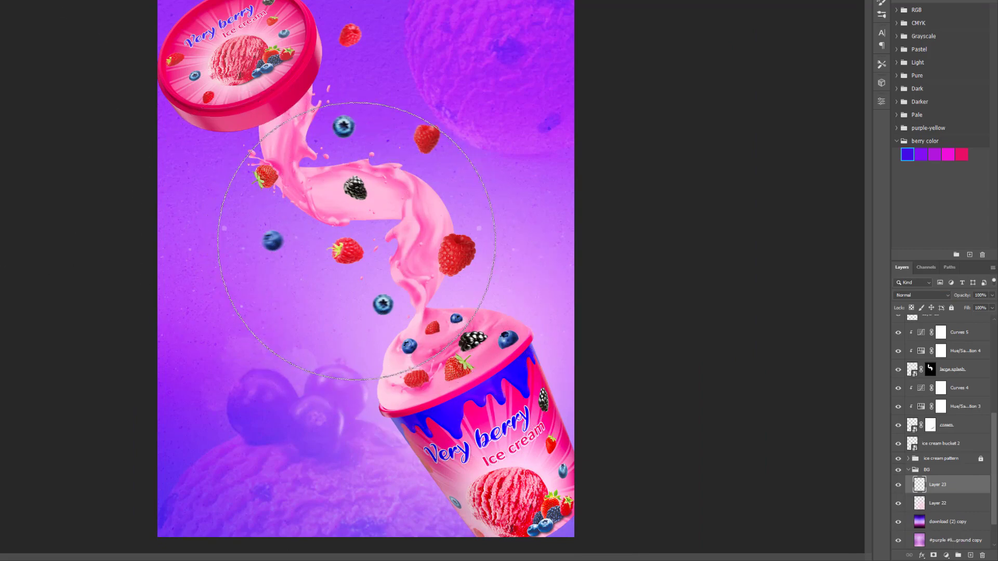
pyautogui.moveTo(356, 241); pyautogui.dragTo(363, 241)
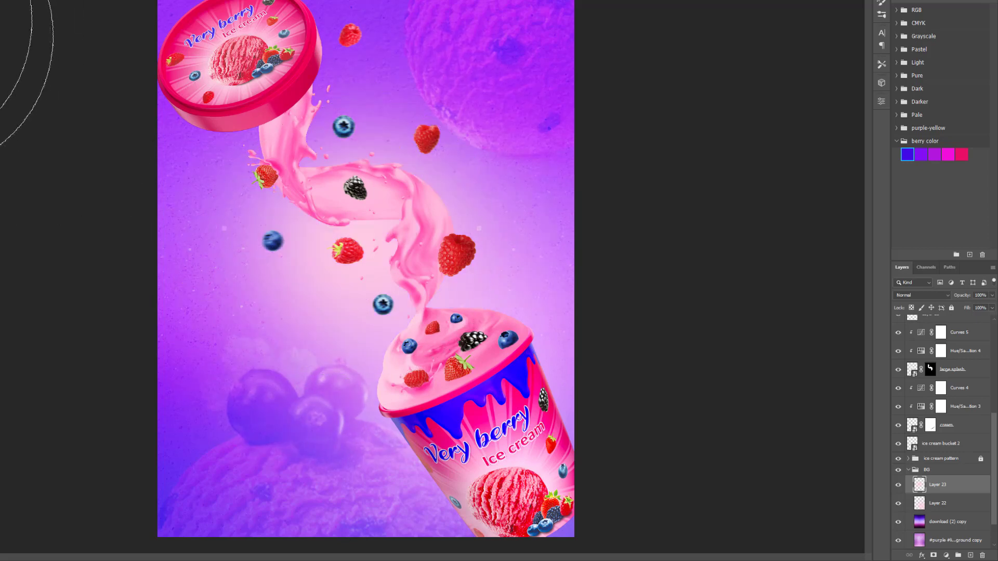
pyautogui.hotkey('ctrl', 't')
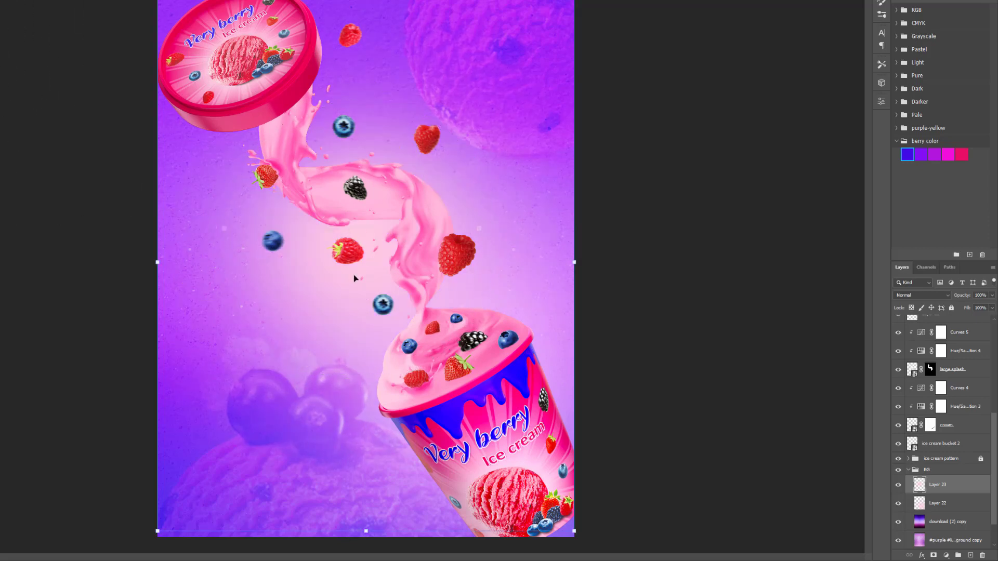
pyautogui.moveTo(360, 252)
pyautogui.mouseDown()
pyautogui.moveTo(472, 446)
pyautogui.moveTo(463, 451)
pyautogui.mouseUp()
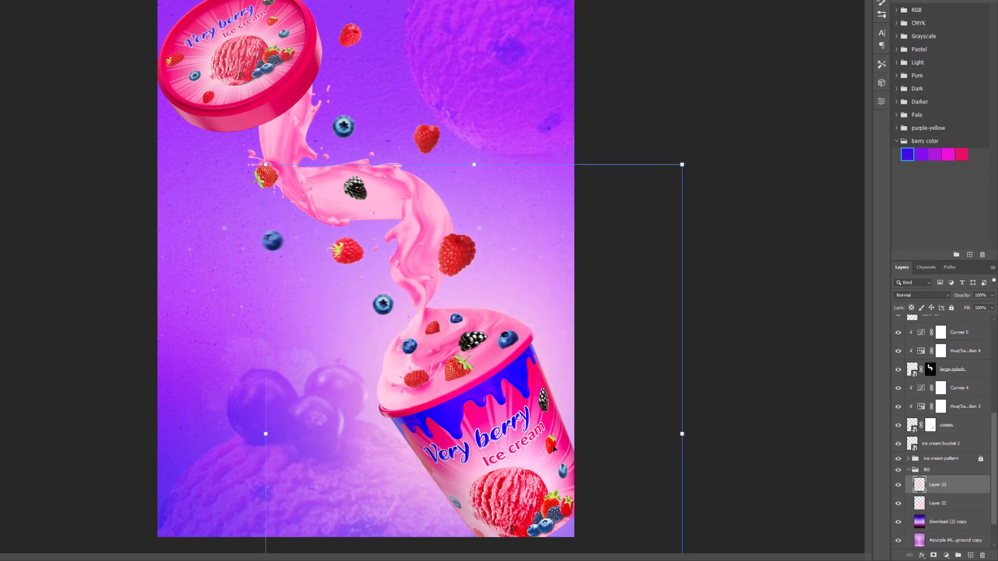
# - Set Layer 23 to Overlay, shrink it, and lower its opacity to 92%
pyautogui.click(893, 296)
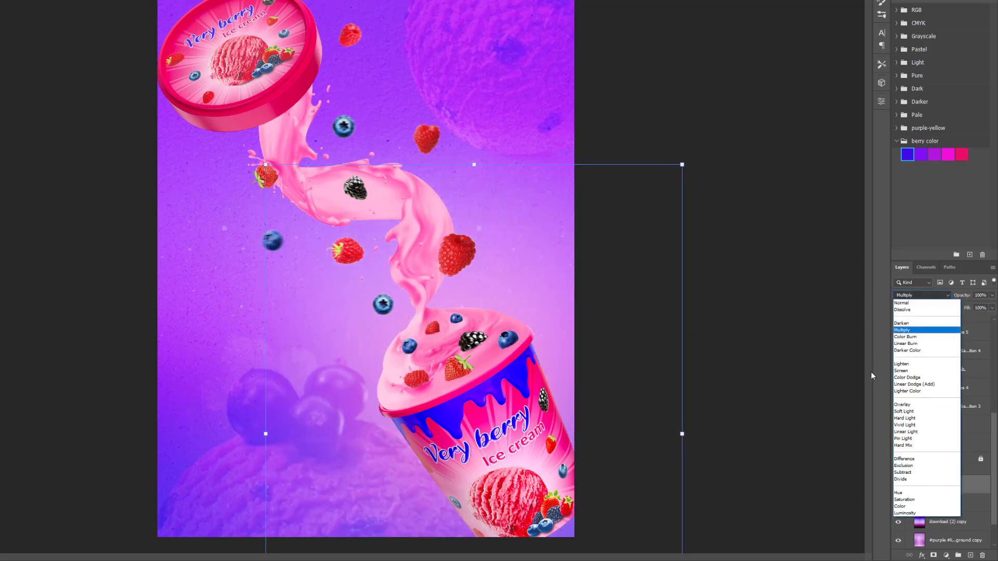
pyautogui.click(897, 405)
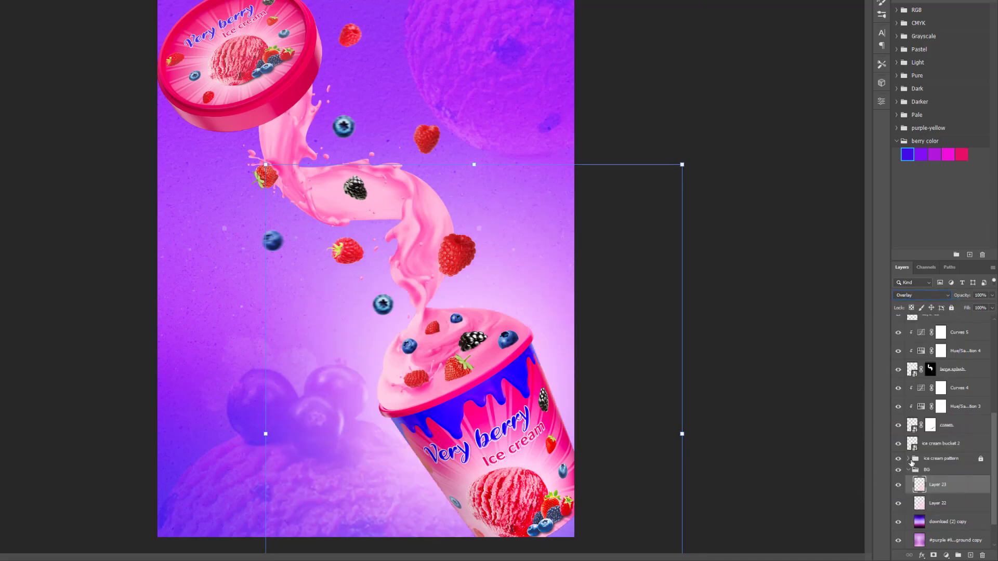
pyautogui.click(899, 485)
pyautogui.moveTo(683, 165)
pyautogui.mouseDown()
pyautogui.moveTo(650, 193)
pyautogui.moveTo(665, 186)
pyautogui.mouseUp()
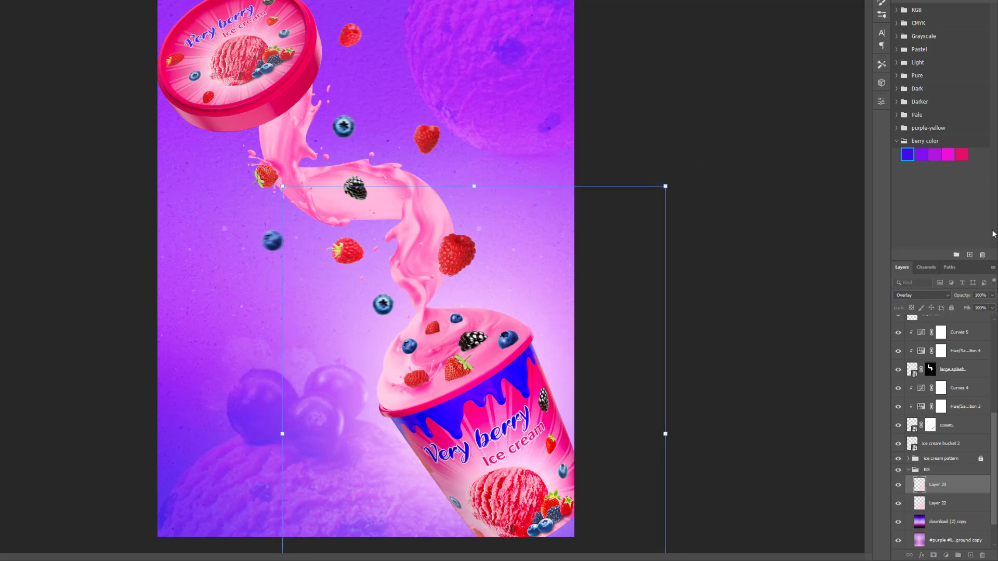
pyautogui.click(992, 308)
pyautogui.moveTo(991, 310)
pyautogui.mouseDown()
pyautogui.moveTo(967, 308)
pyautogui.moveTo(990, 309)
pyautogui.mouseUp()
pyautogui.click(696, 270)
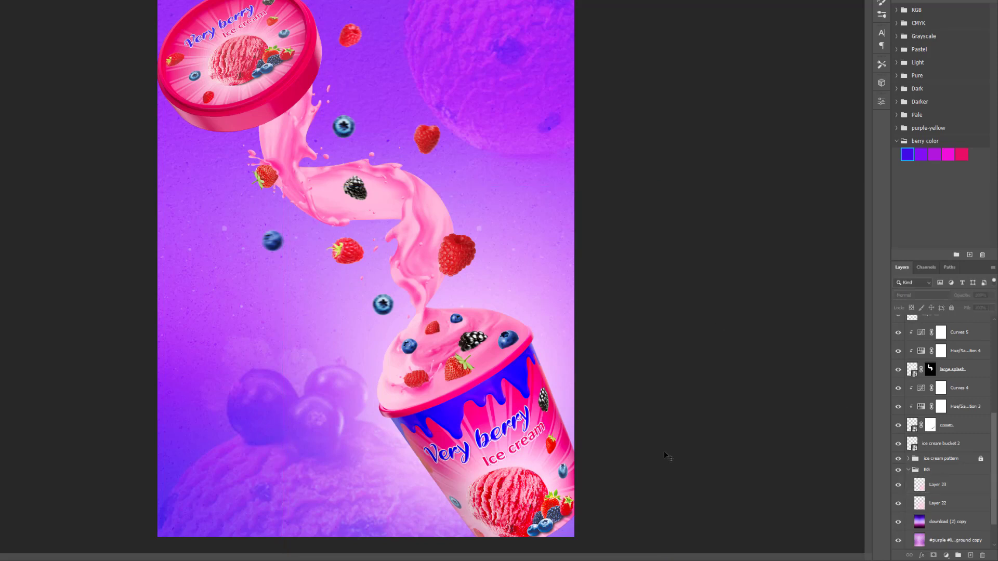
# - Duplicate Layer 22 above Layer 23, then shrink and move the copy up-left
pyautogui.hotkey('ctrl', '-')
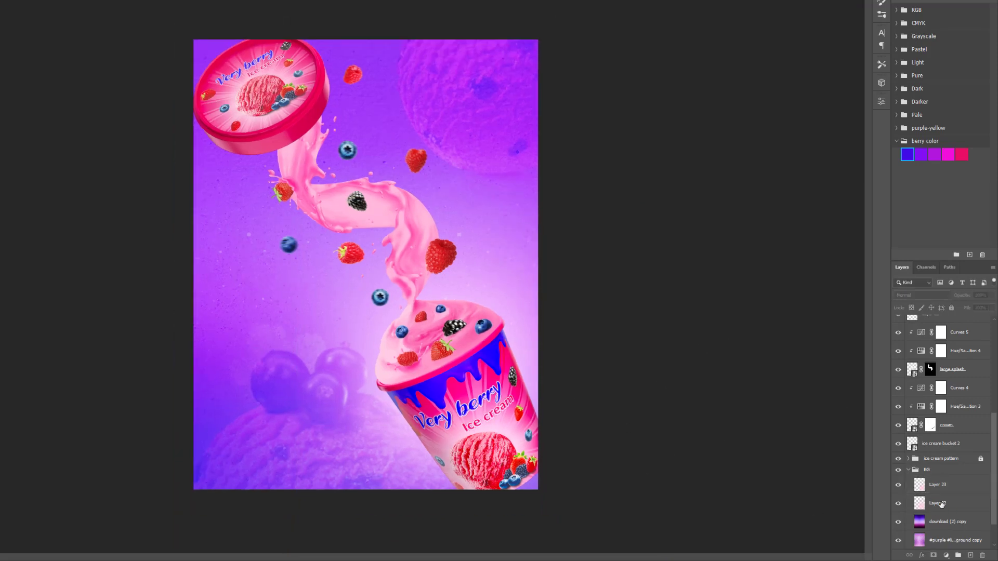
pyautogui.click(942, 505)
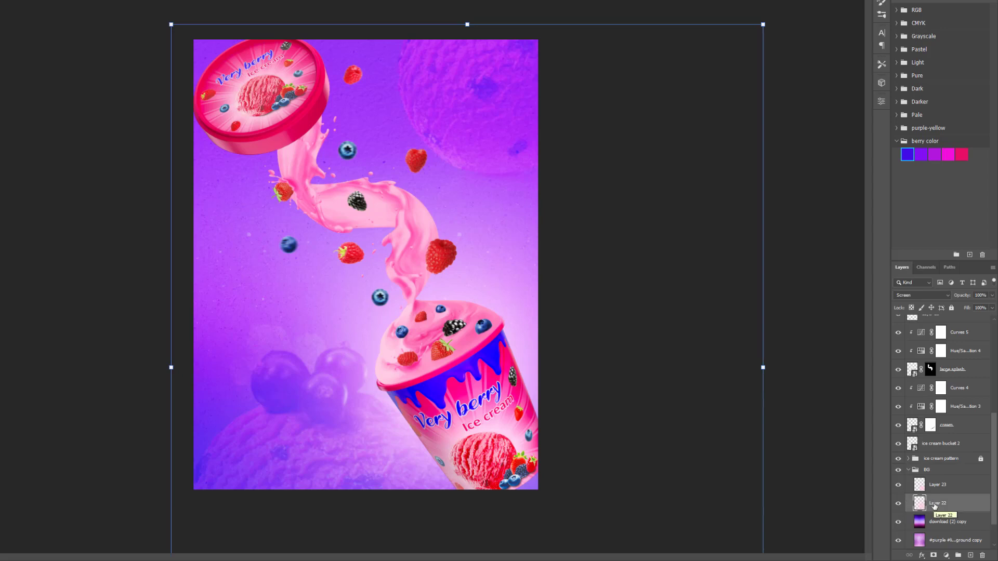
pyautogui.moveTo(935, 506); pyautogui.dragTo(936, 482)
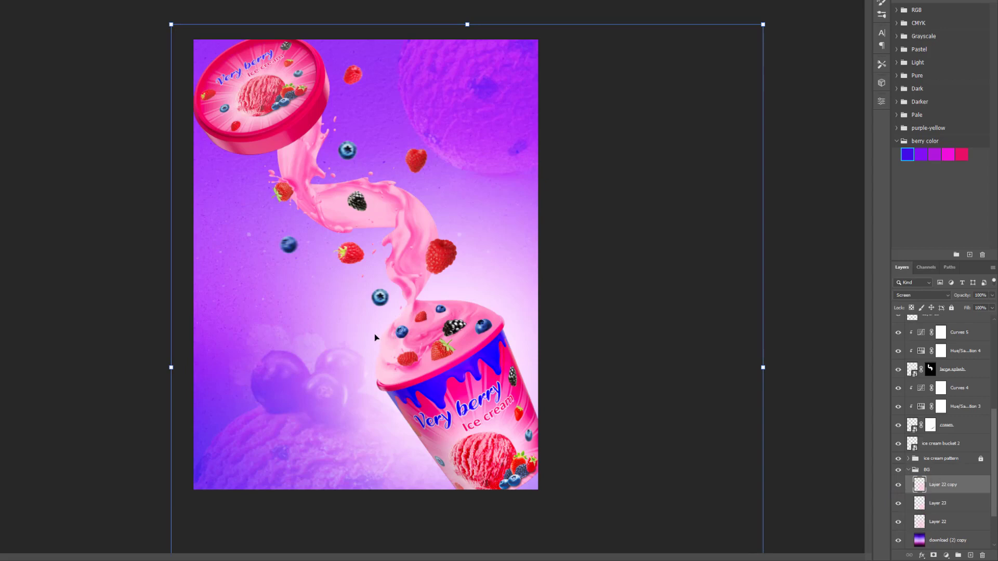
pyautogui.moveTo(382, 346)
pyautogui.mouseDown()
pyautogui.moveTo(320, 313)
pyautogui.moveTo(242, 119)
pyautogui.mouseUp()
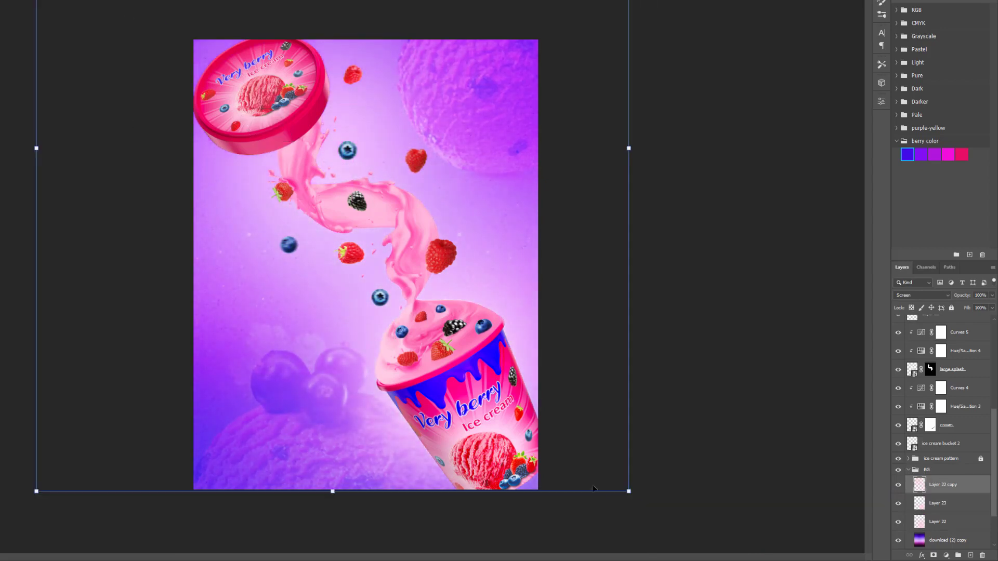
pyautogui.moveTo(630, 493)
pyautogui.mouseDown()
pyautogui.moveTo(506, 370)
pyautogui.moveTo(563, 416)
pyautogui.mouseUp()
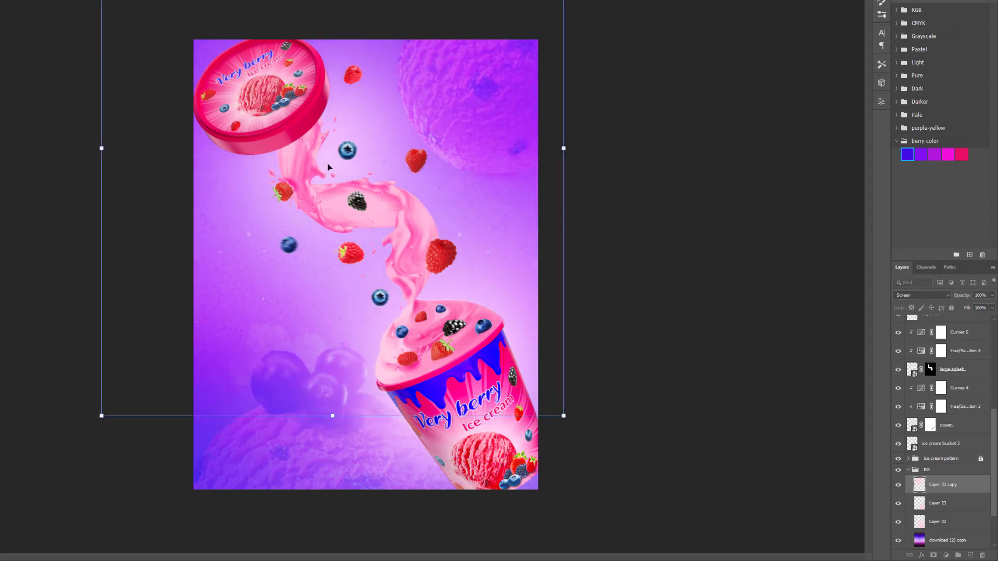
pyautogui.moveTo(327, 158); pyautogui.dragTo(300, 137)
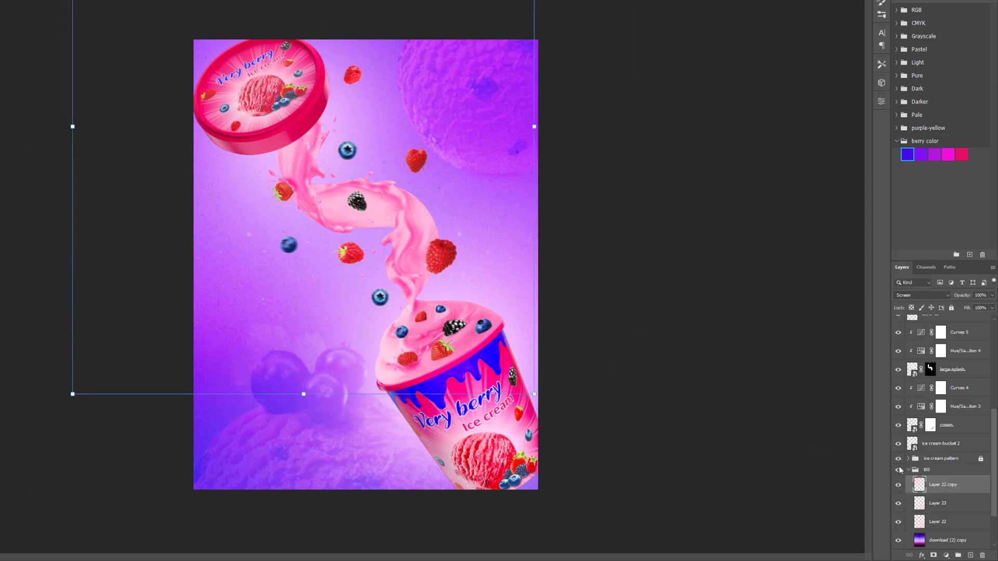
# - Raise Layer 23 above Layer 22 copy, shift its glow upper-left, and set opacity about 34%
pyautogui.click(940, 503)
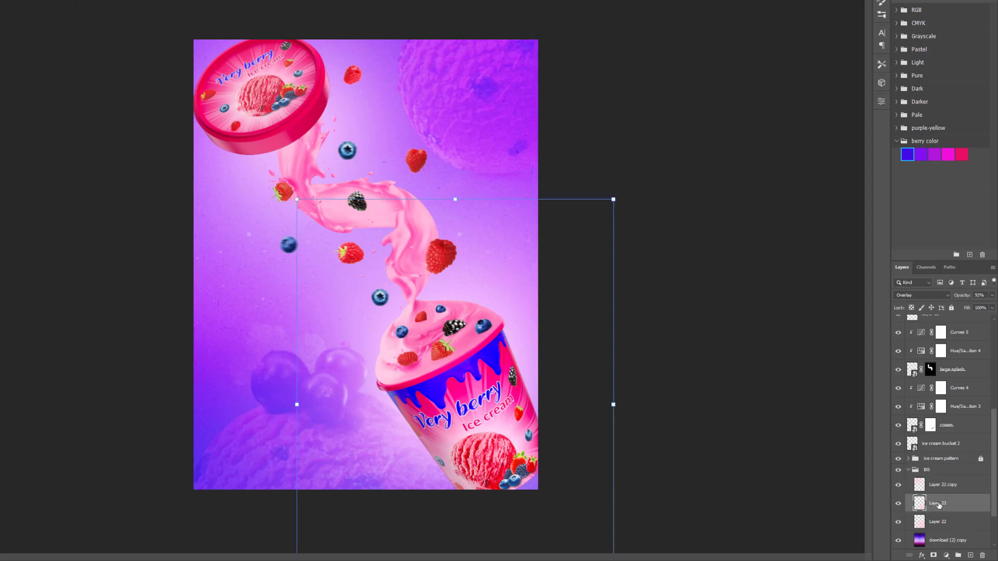
pyautogui.moveTo(941, 504); pyautogui.dragTo(944, 479)
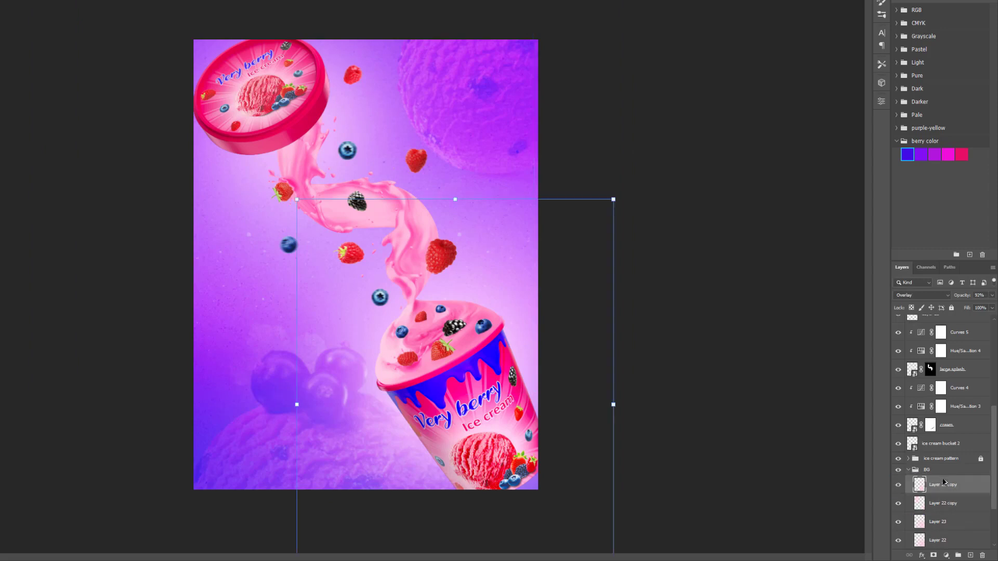
pyautogui.moveTo(525, 364); pyautogui.dragTo(413, 210)
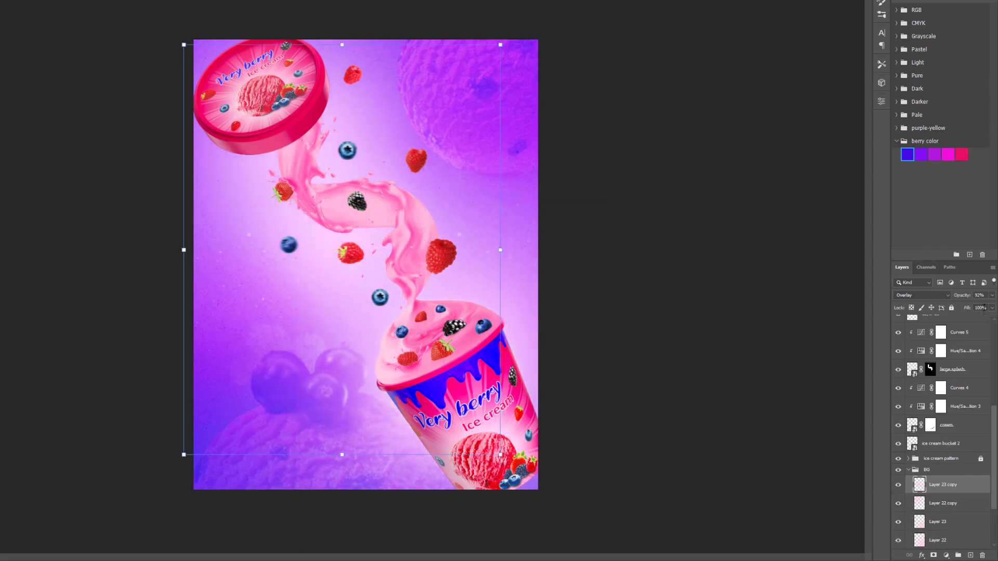
pyautogui.click(992, 295)
pyautogui.moveTo(990, 306)
pyautogui.mouseDown()
pyautogui.moveTo(964, 306)
pyautogui.moveTo(975, 307)
pyautogui.mouseUp()
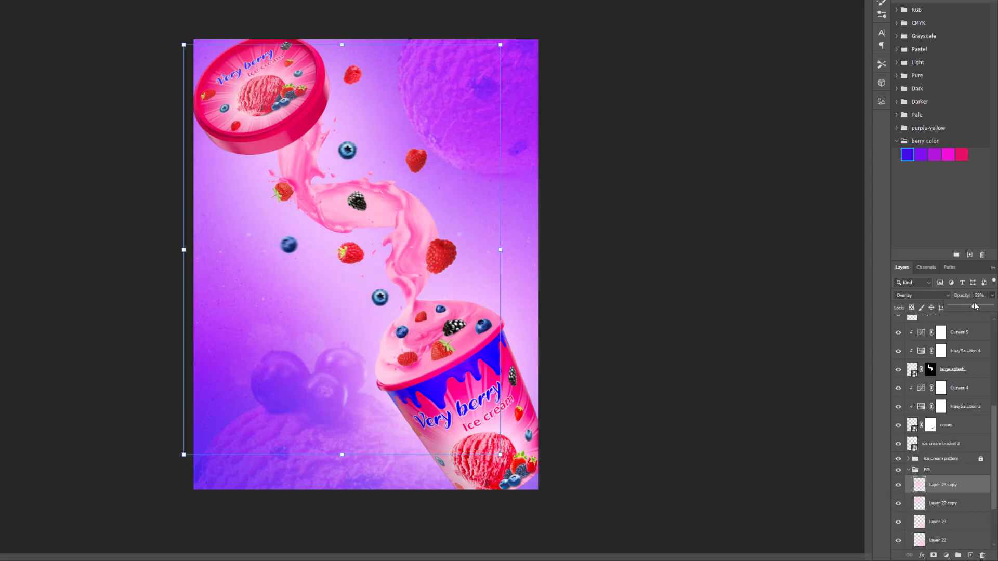
pyautogui.click(719, 291)
pyautogui.hotkey('ctrl', '-')
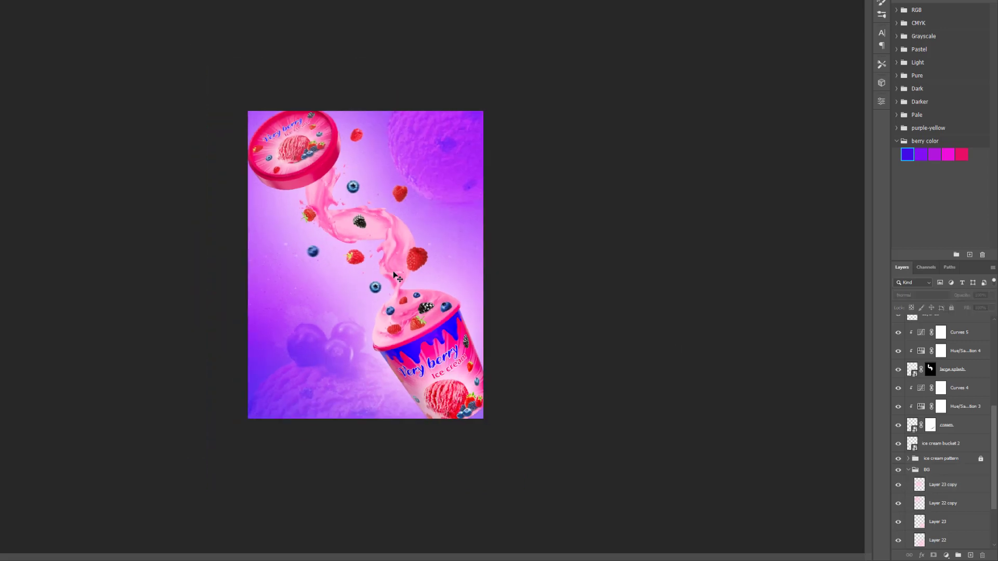
# - Zoom in on the cup and make Layer 20's reference poster visible again
pyautogui.hotkey('ctrl', '+')
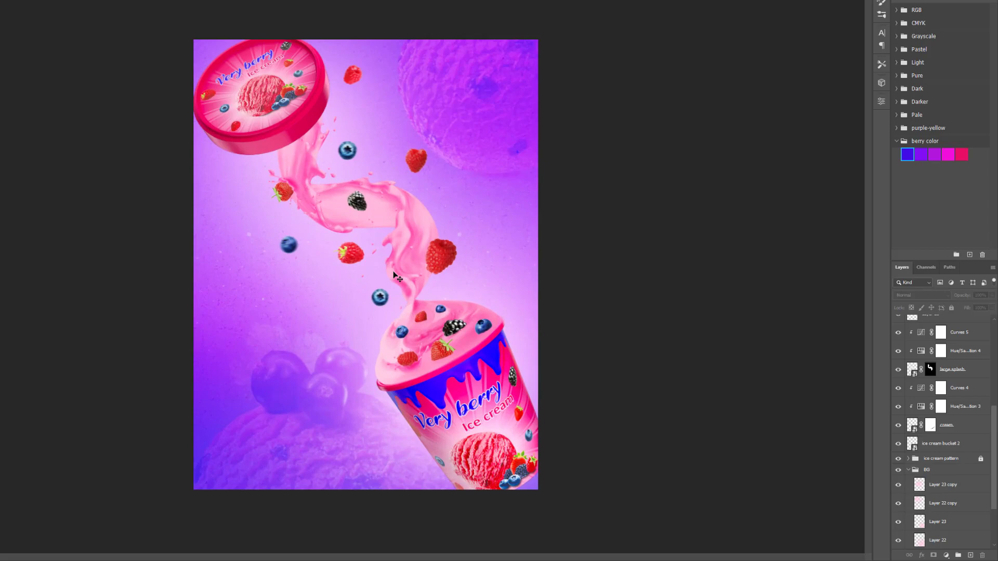
pyautogui.hotkey('ctrl', '+')
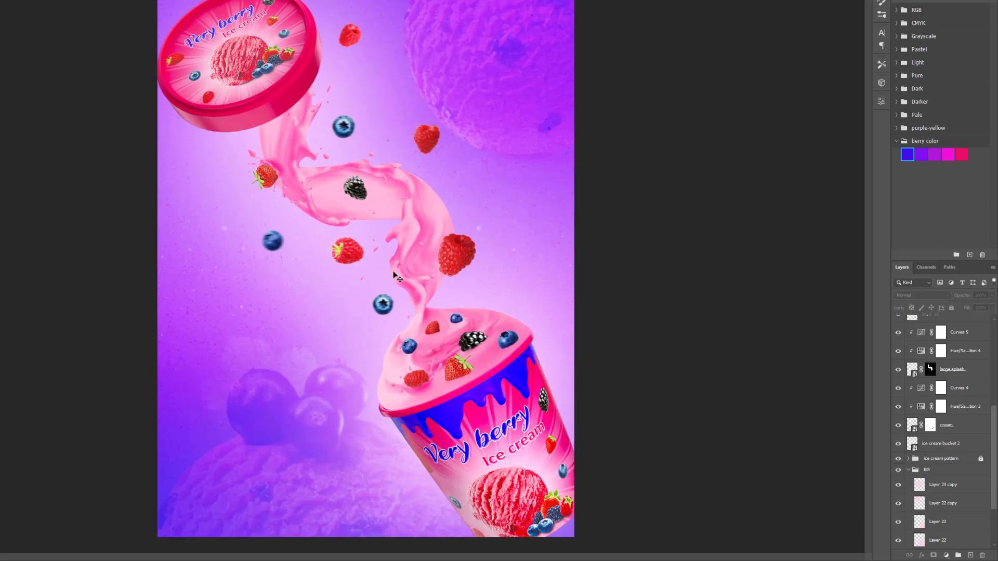
pyautogui.hotkey('ctrl', '-')
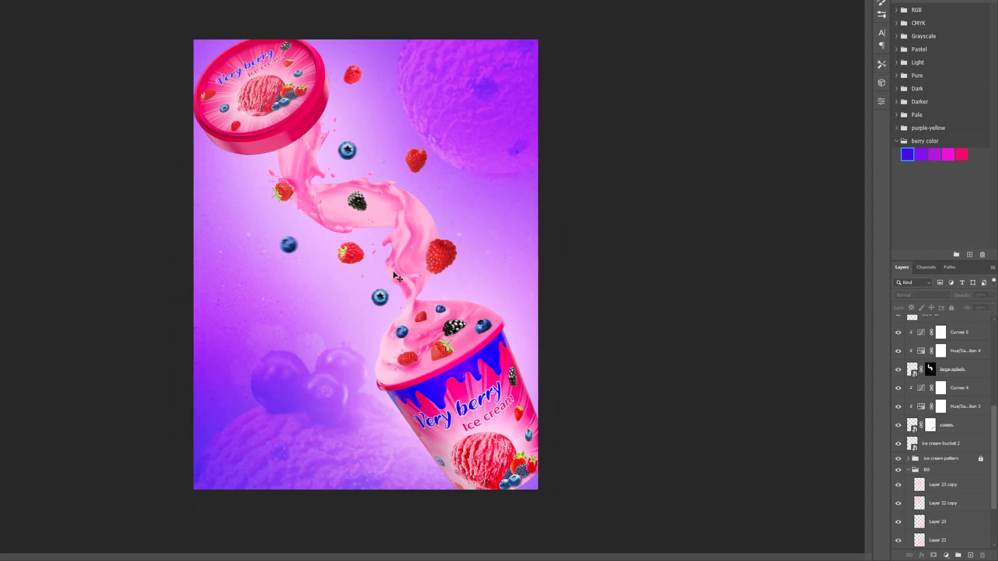
pyautogui.hotkey('ctrl', '+')
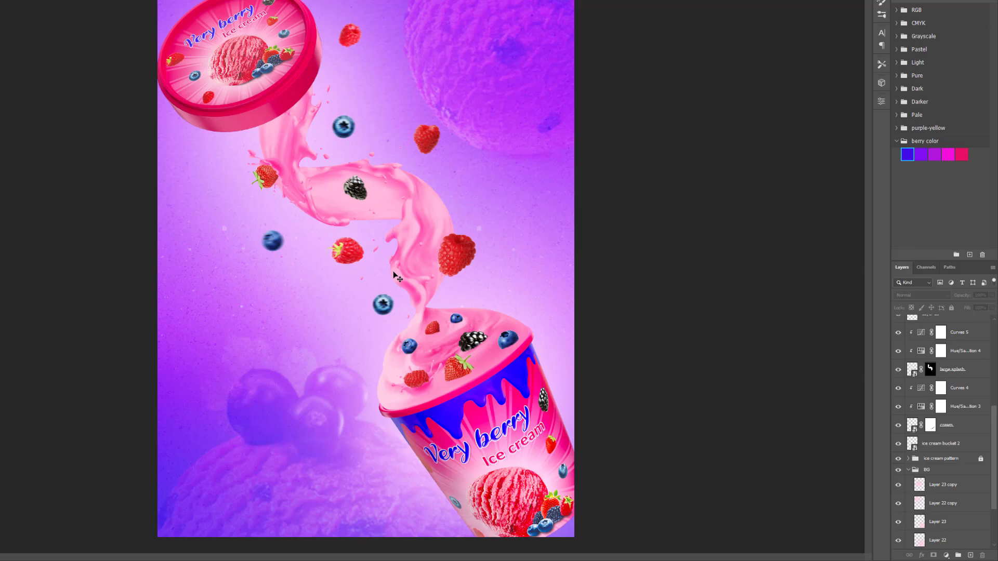
pyautogui.scroll(3, 509, 377)
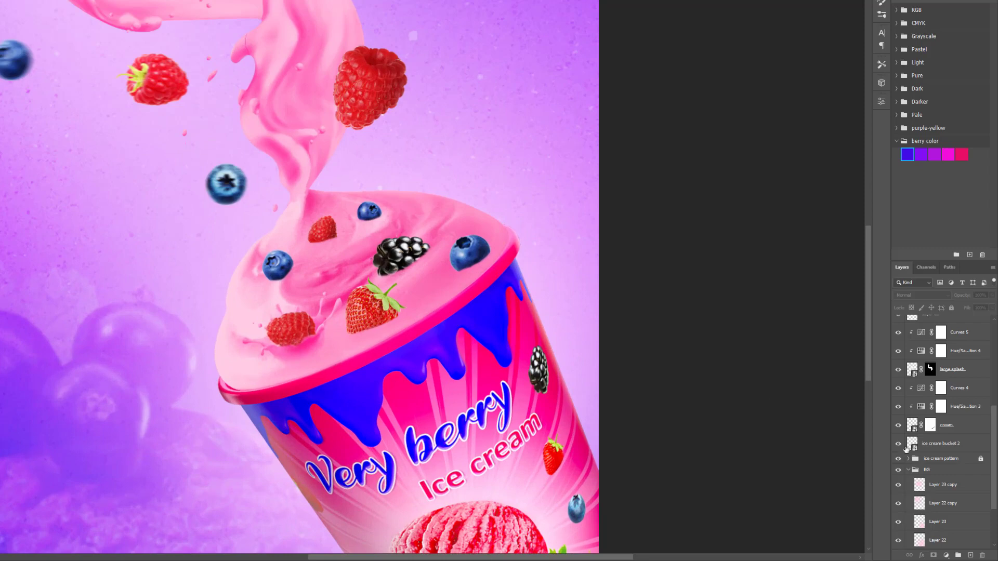
pyautogui.scroll(2, 957, 385)
pyautogui.scroll(2, 946, 380)
pyautogui.scroll(2, 935, 372)
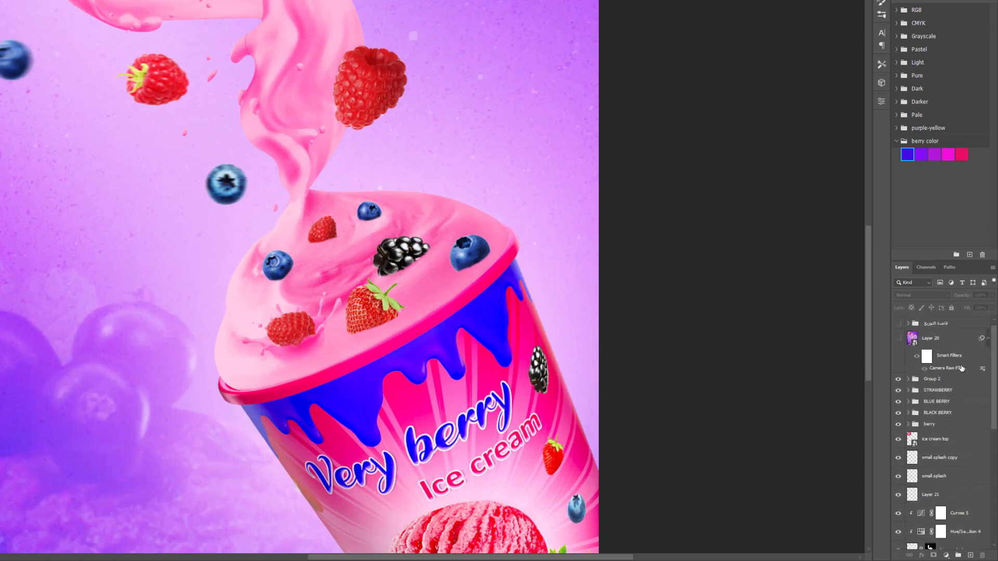
pyautogui.scroll(2, 920, 364)
pyautogui.click(899, 346)
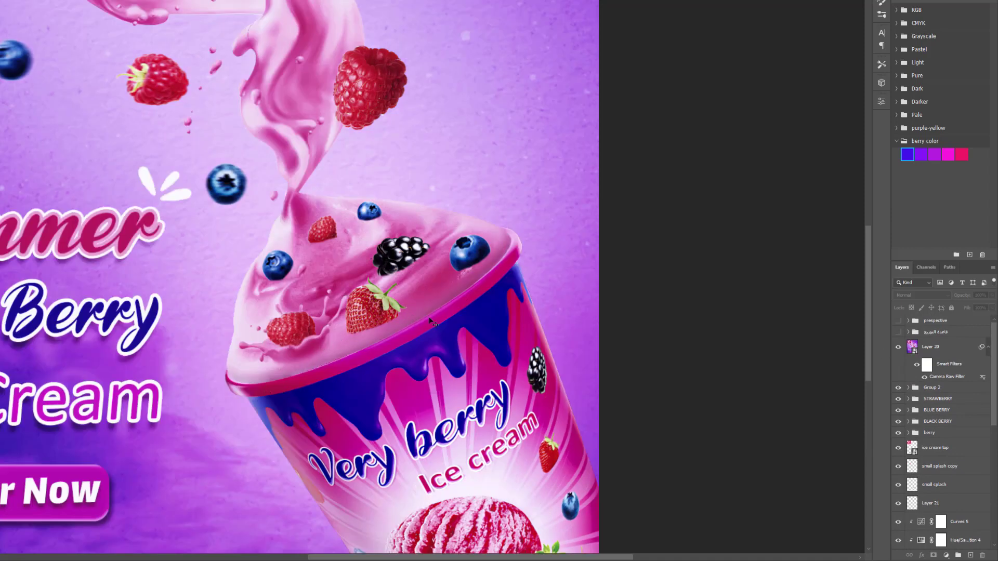
# - Toggle Layer 20 on and off repeatedly to compare, leaving it hidden
pyautogui.scroll(-2, 409, 323)
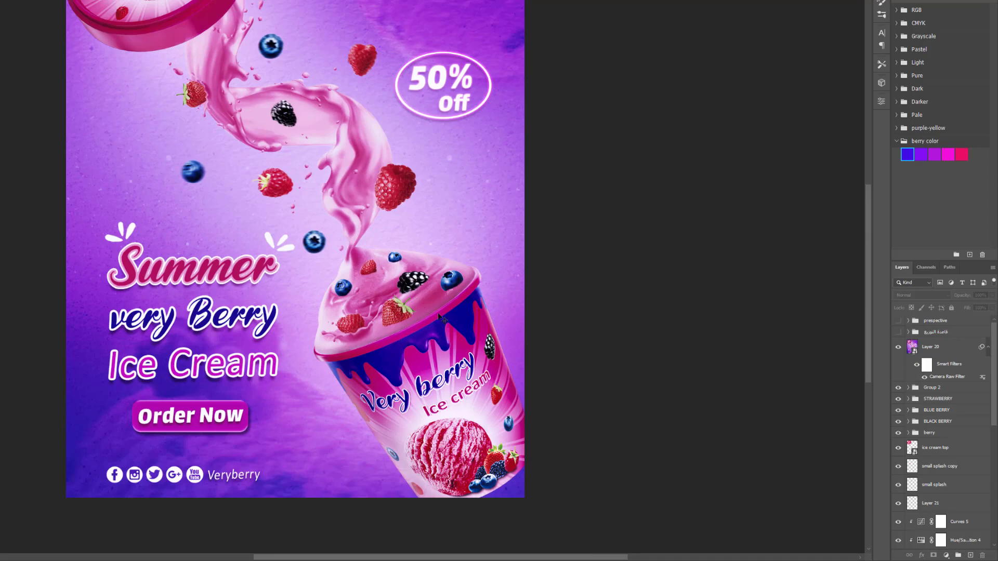
pyautogui.click(899, 349)
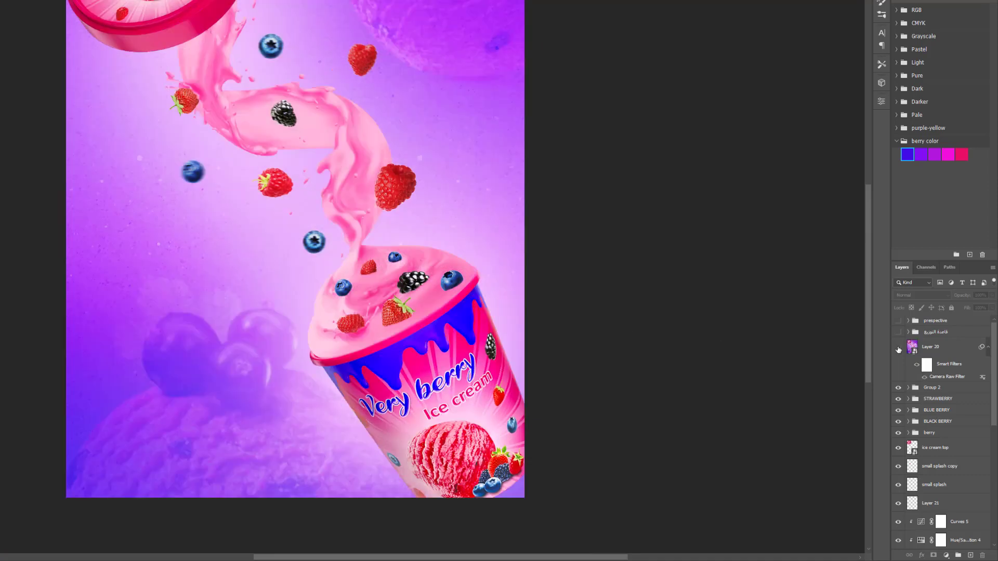
pyautogui.click(898, 348)
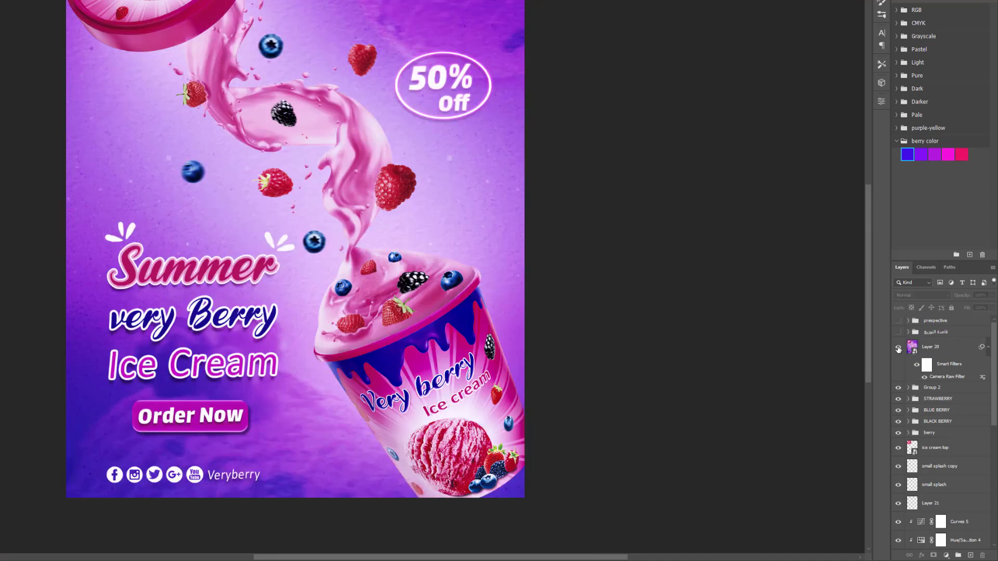
pyautogui.click(899, 348)
pyautogui.click(899, 348)
pyautogui.click(899, 348)
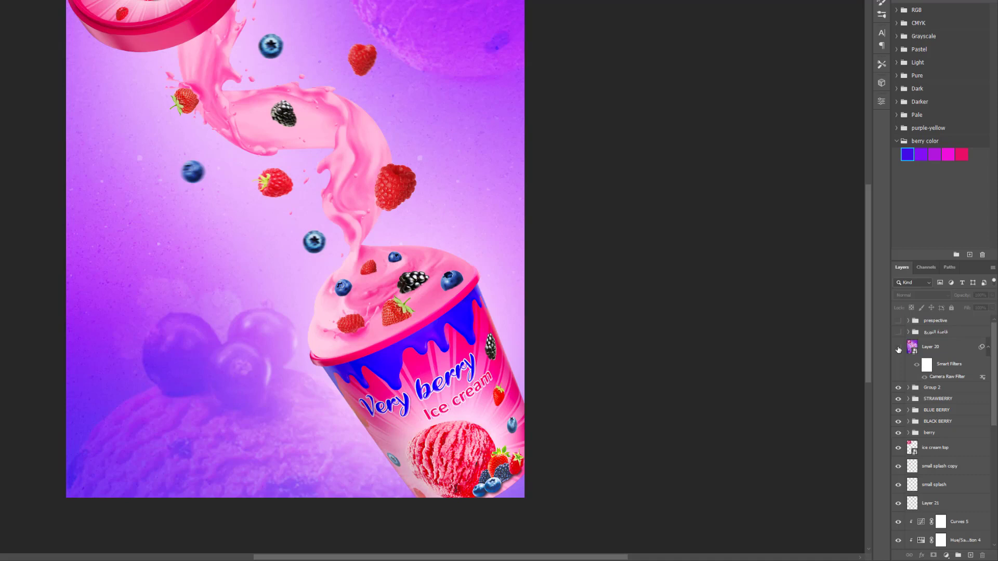
pyautogui.click(898, 349)
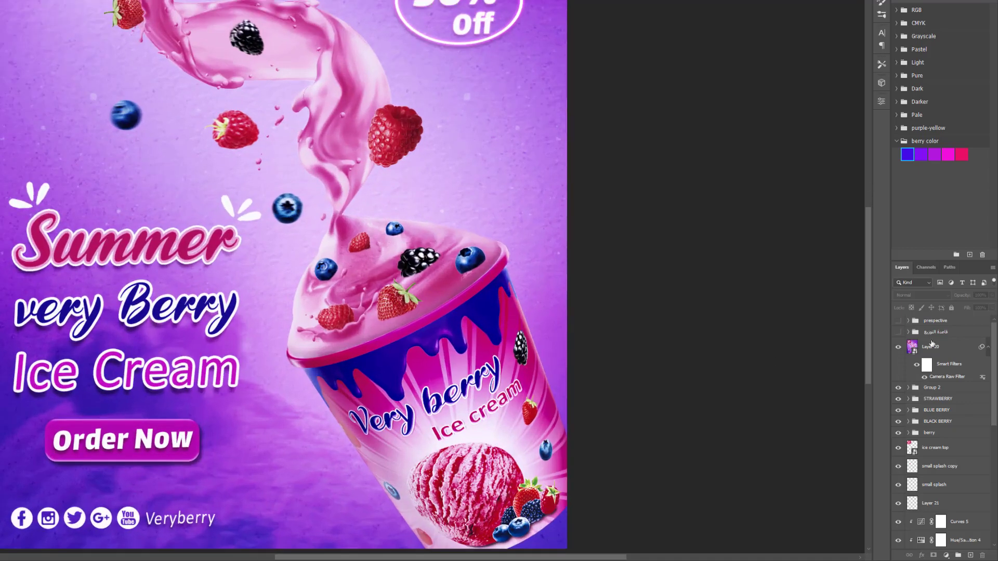
pyautogui.click(898, 347)
# - Select the cream layer and add a new empty Layer 24 above it
pyautogui.scroll(3, 398, 301)
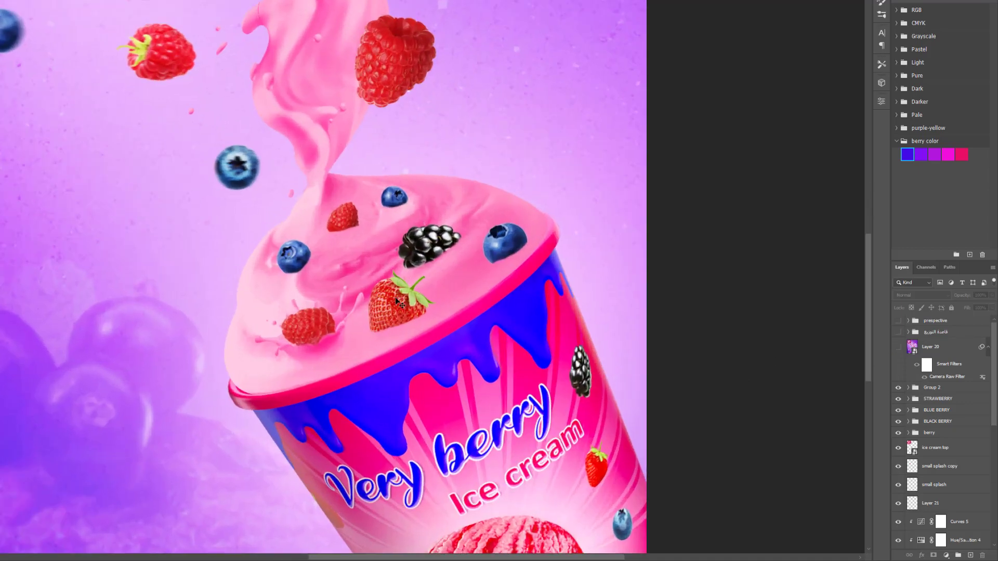
pyautogui.click(483, 310)
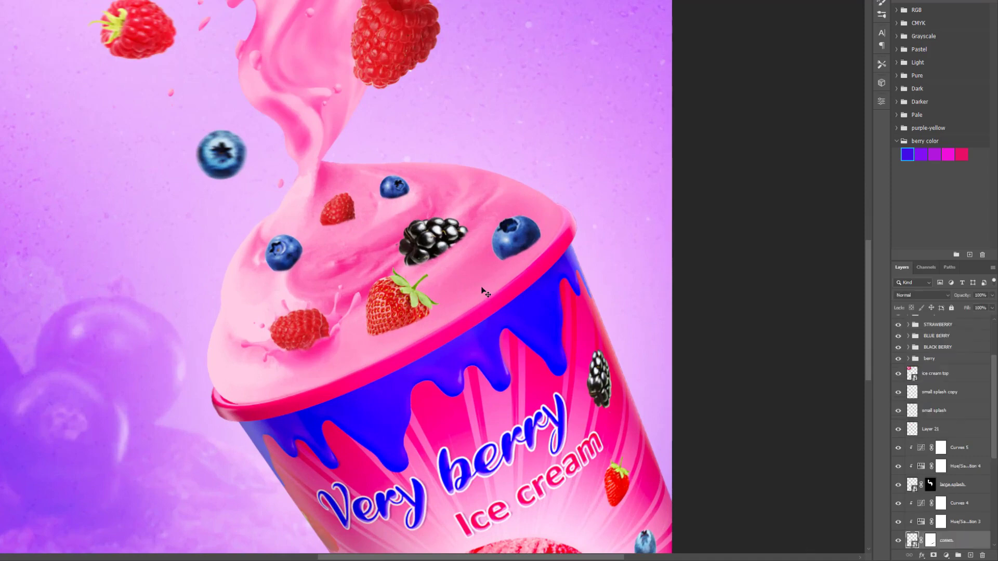
pyautogui.scroll(-2, 937, 468)
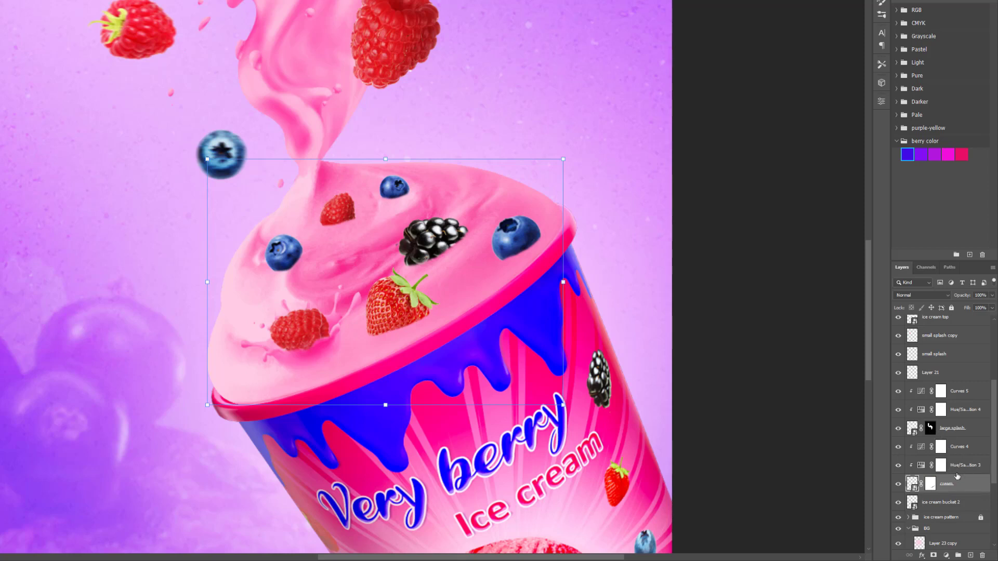
pyautogui.click(968, 557)
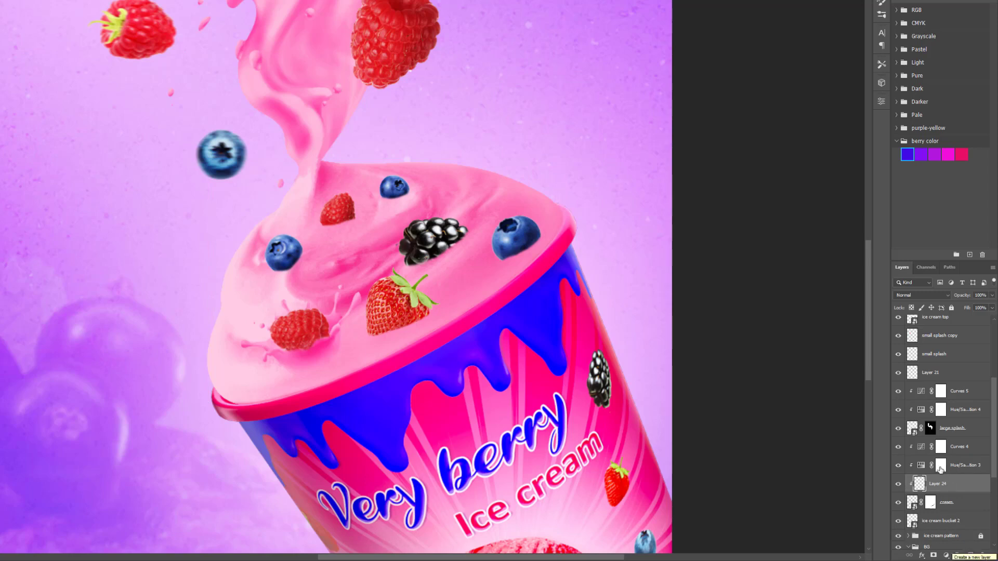
# - Enlarge the brush substantially for soft shading
pyautogui.scroll(1, 490, 359)
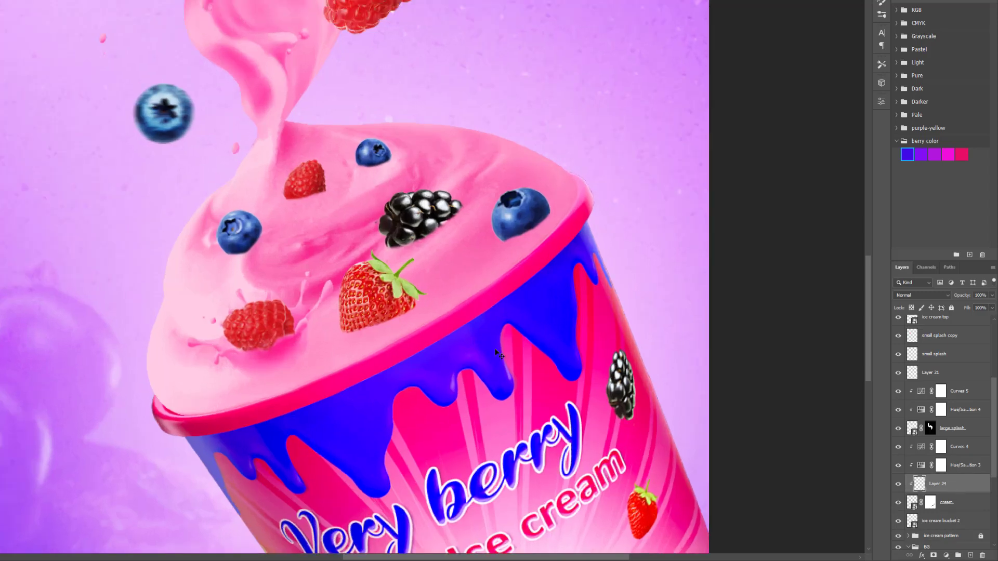
pyautogui.scroll(1, 494, 356)
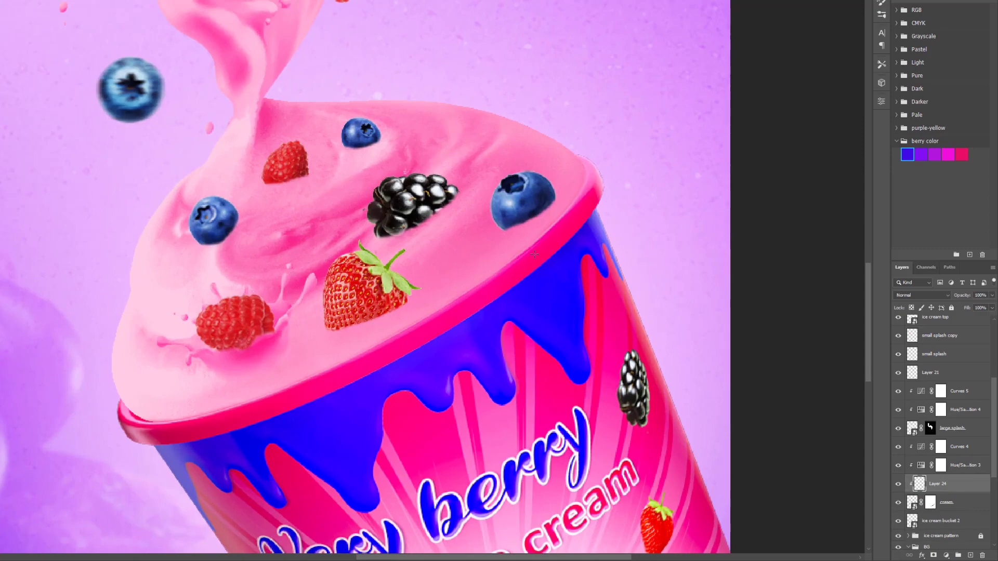
pyautogui.moveTo(243, 295); pyautogui.dragTo(457, 295)
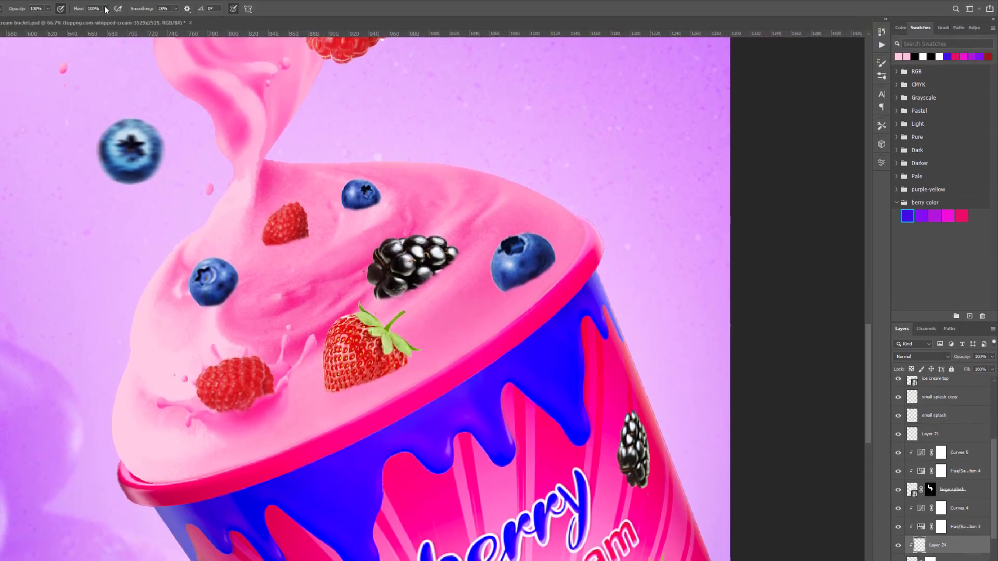
# - Lower the brush flow to 4% and choose a deep plum painting colour
pyautogui.click(105, 18)
pyautogui.moveTo(85, 29); pyautogui.dragTo(66, 30)
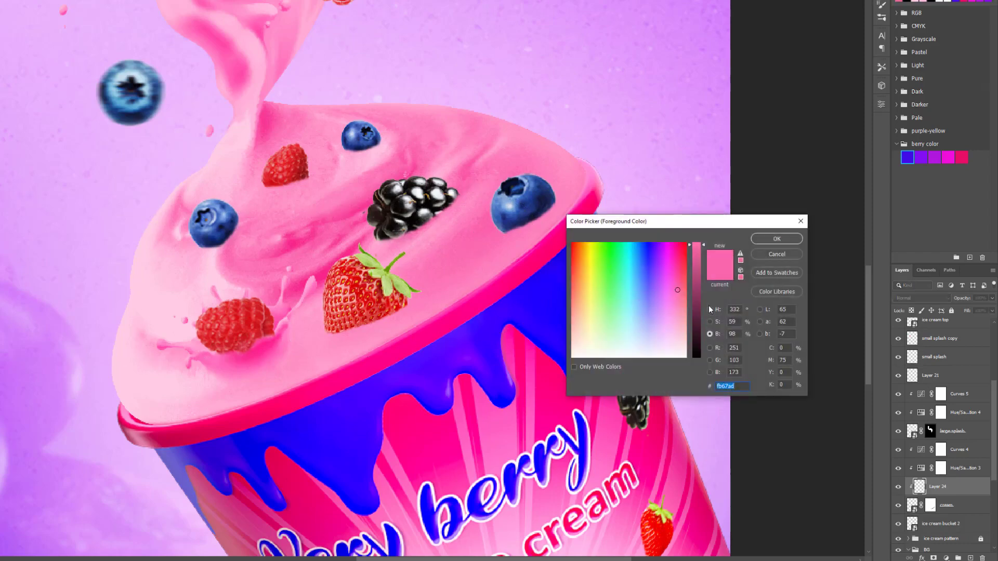
pyautogui.moveTo(696, 295); pyautogui.dragTo(696, 338)
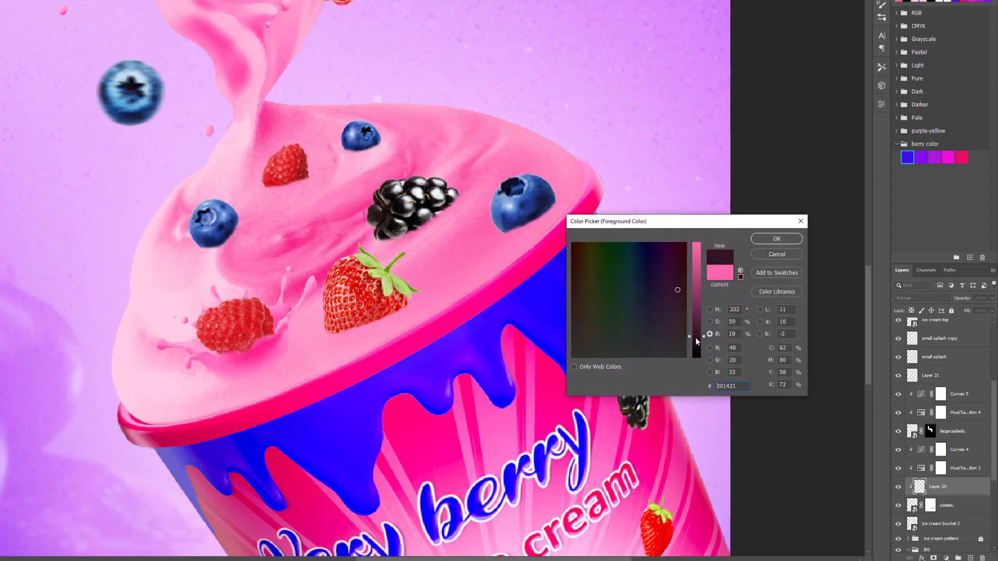
pyautogui.click(782, 239)
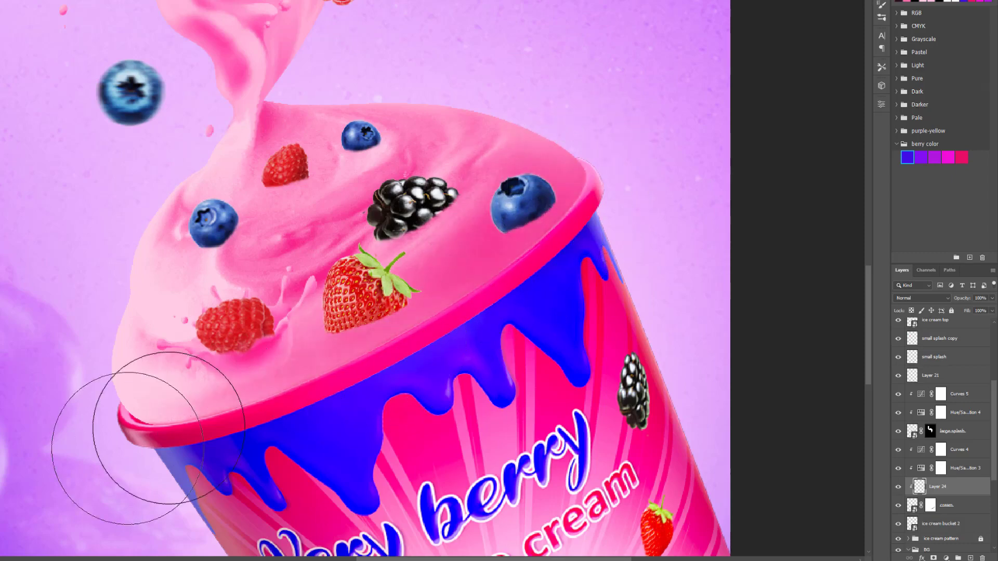
# - Darken the shading colour further to a very dark plum
pyautogui.click(903, 34)
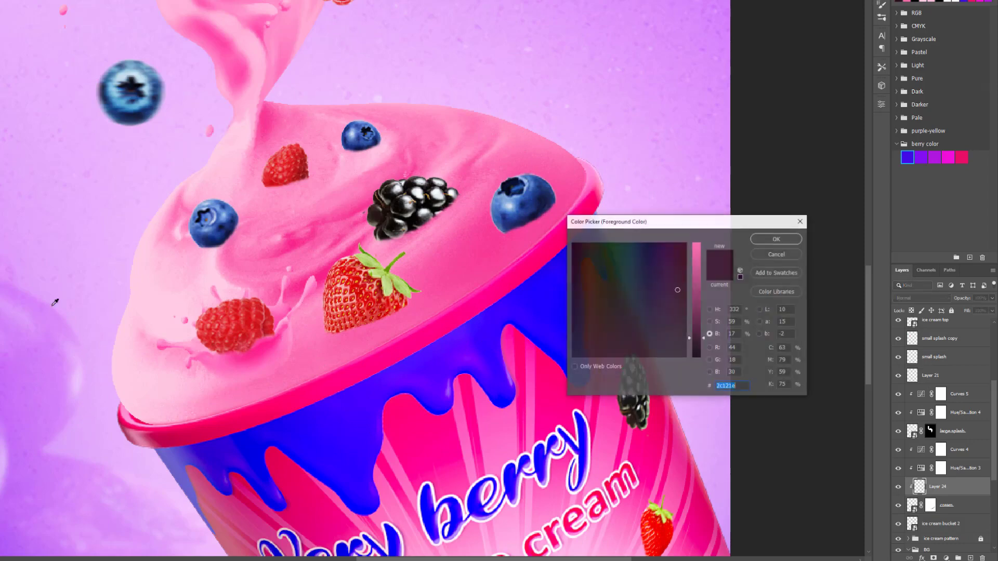
pyautogui.moveTo(700, 342); pyautogui.dragTo(698, 342)
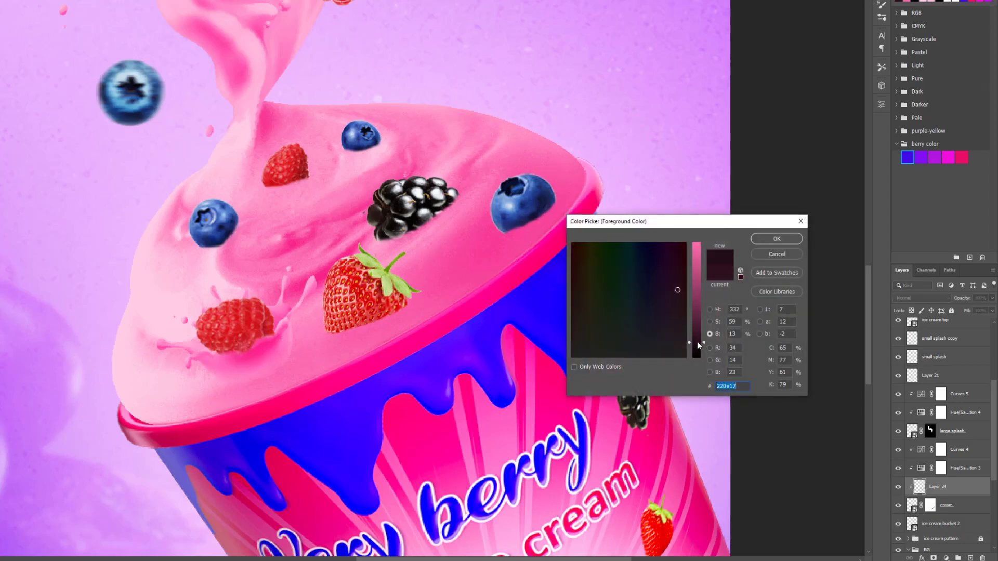
pyautogui.click(787, 241)
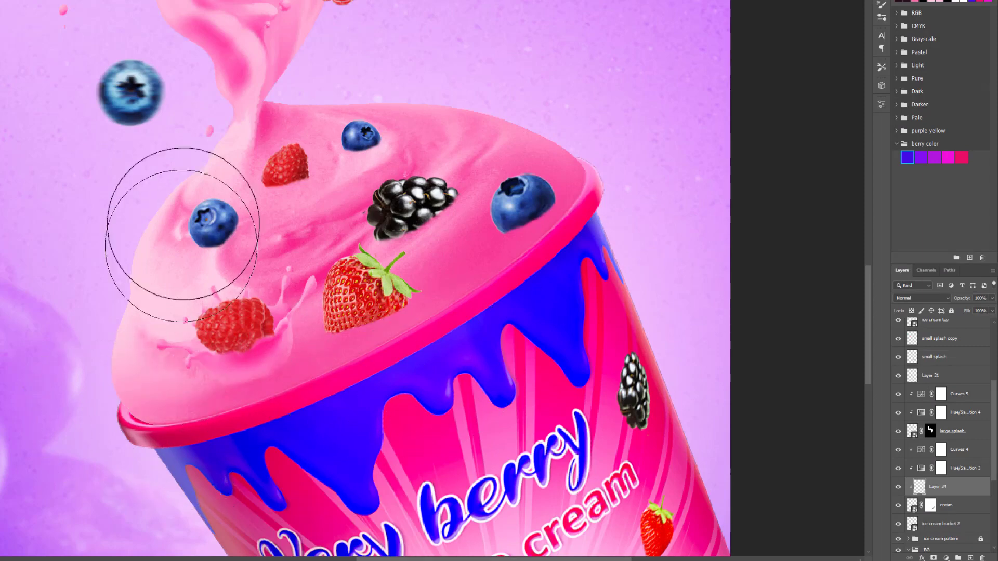
pyautogui.scroll(-3, 579, 312)
pyautogui.scroll(1, 582, 322)
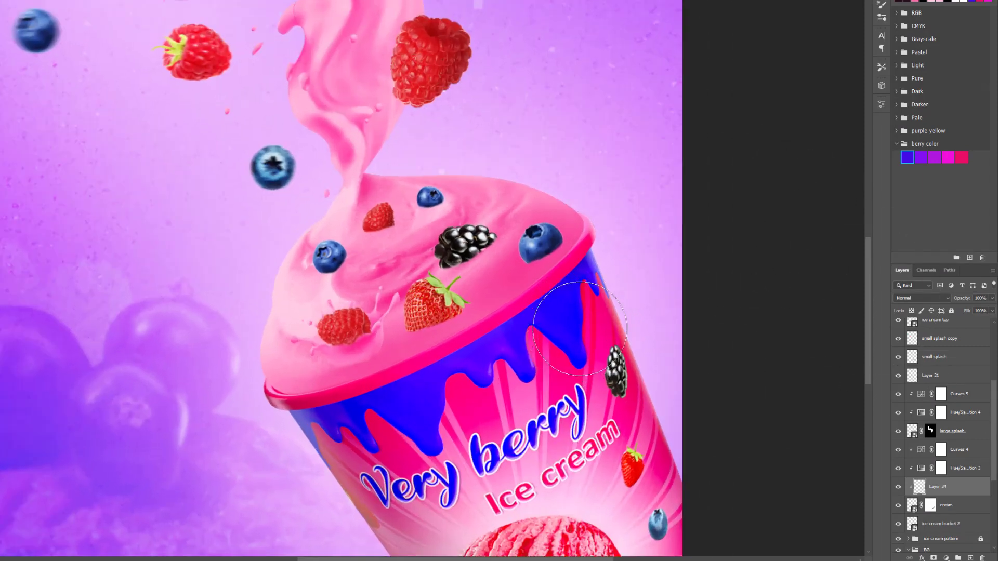
pyautogui.scroll(2, 583, 330)
pyautogui.scroll(1, 583, 330)
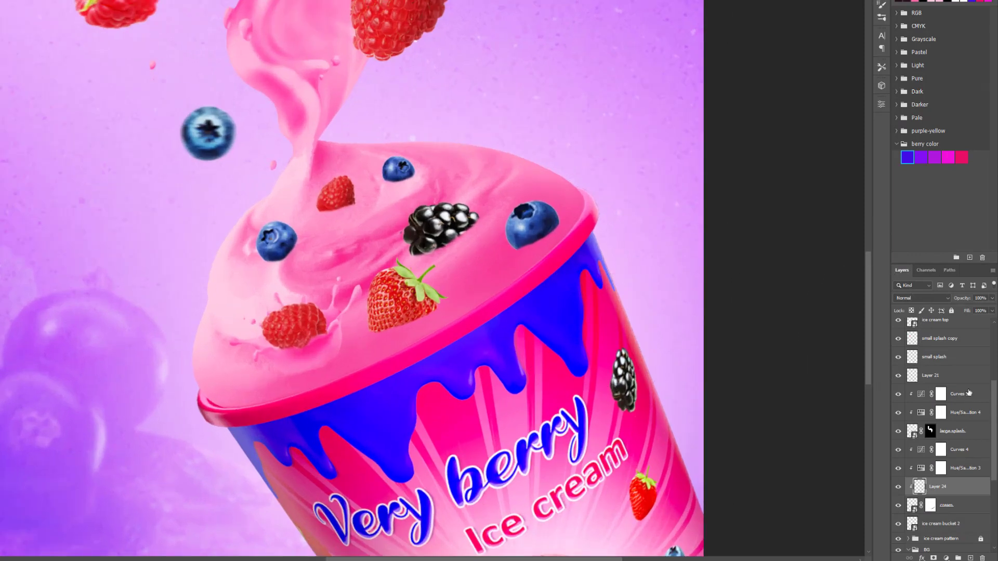
# - Keep Layer 24 on Multiply and add a new clipped Layer 25 above it
pyautogui.click(947, 297)
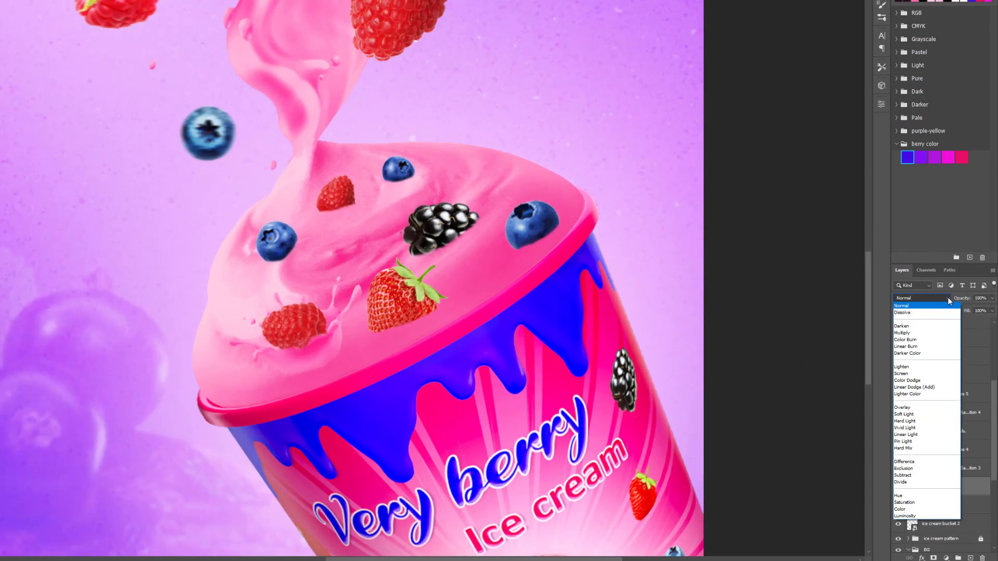
pyautogui.click(911, 337)
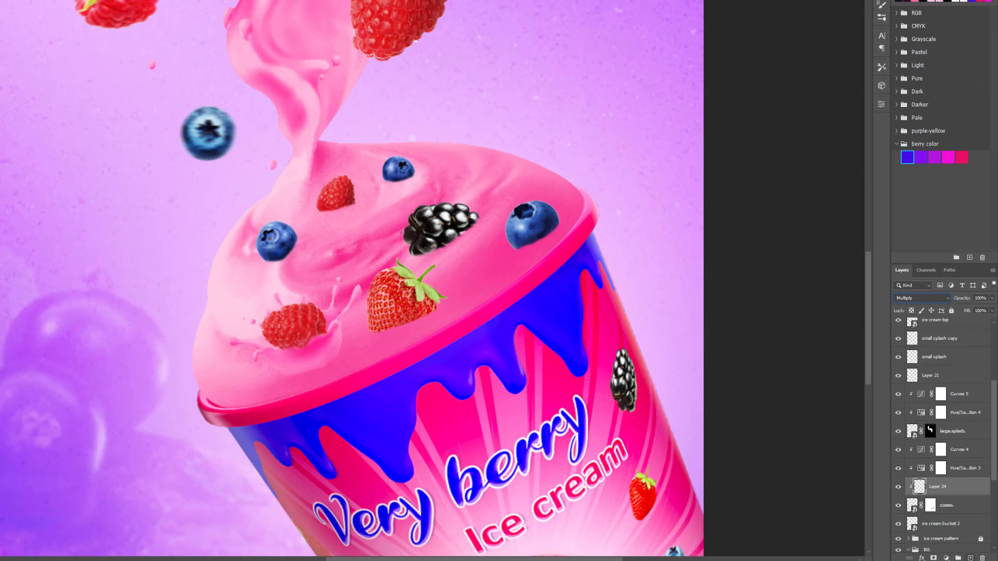
pyautogui.click(970, 558)
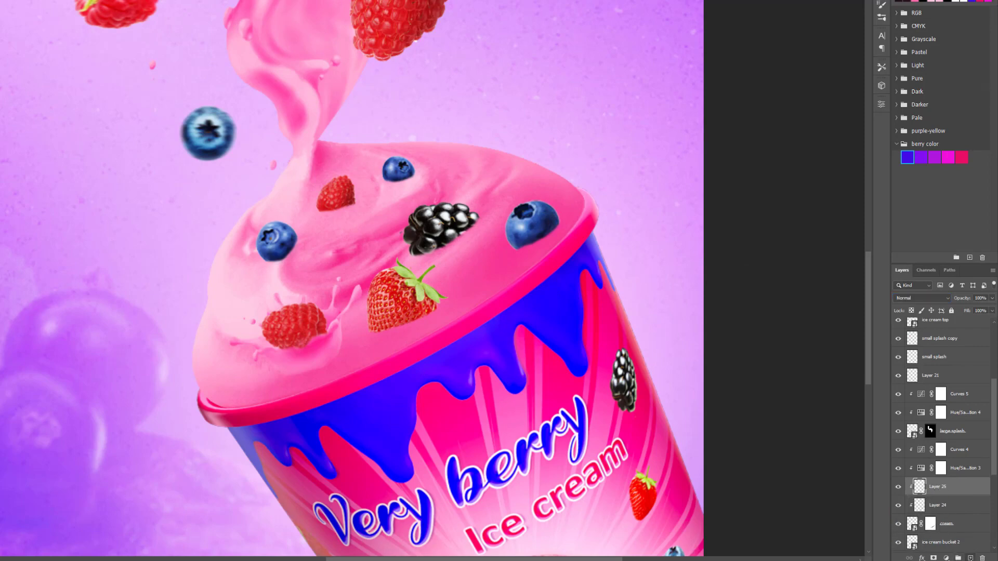
# - Move Layers 24 and 25 above Curves 4 and Hue/Saturation 3, then select Layer 24
pyautogui.keyDown('shift'); pyautogui.click(931, 501); pyautogui.keyUp('shift')
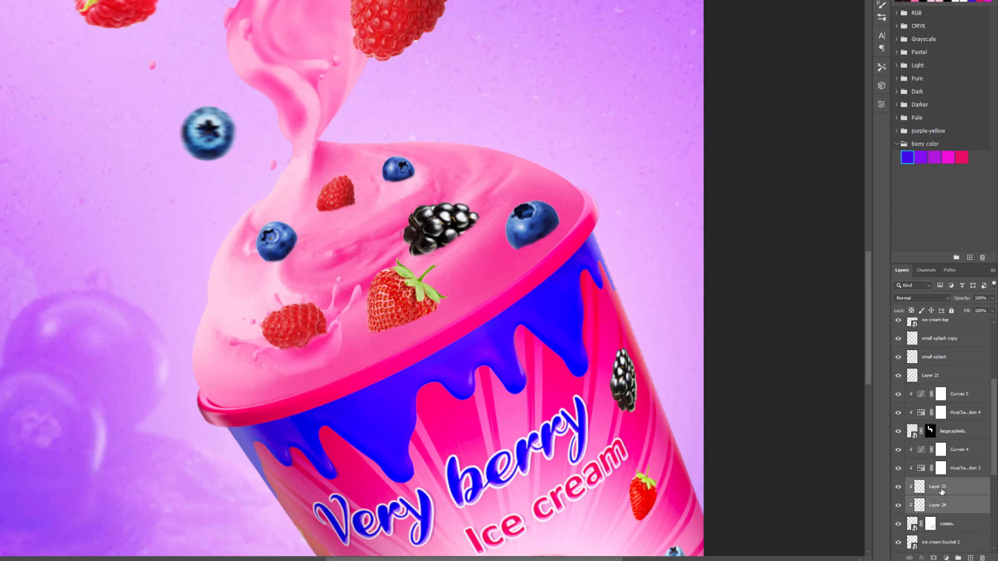
pyautogui.moveTo(942, 489); pyautogui.dragTo(951, 445)
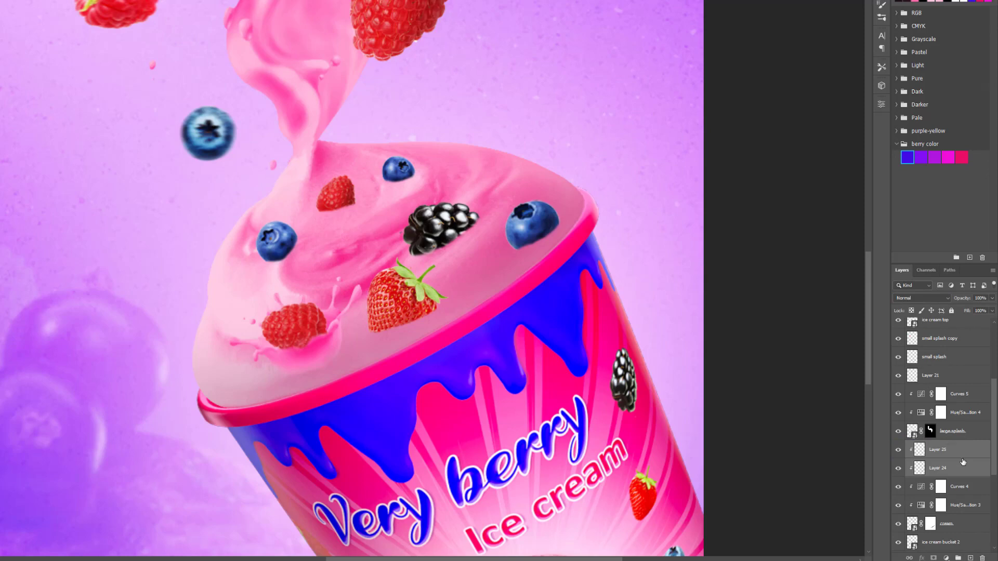
pyautogui.scroll(-2, 953, 484)
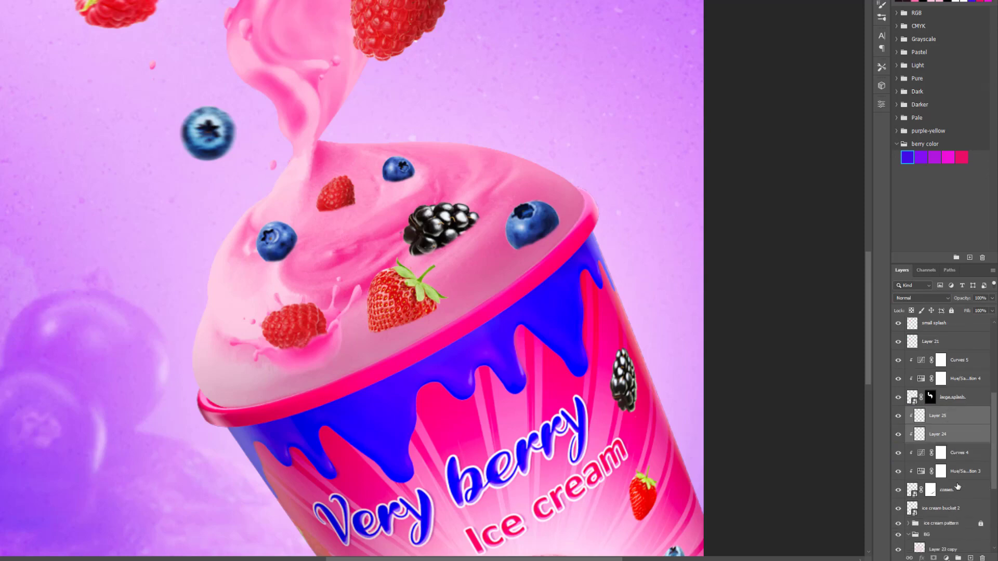
pyautogui.click(946, 492)
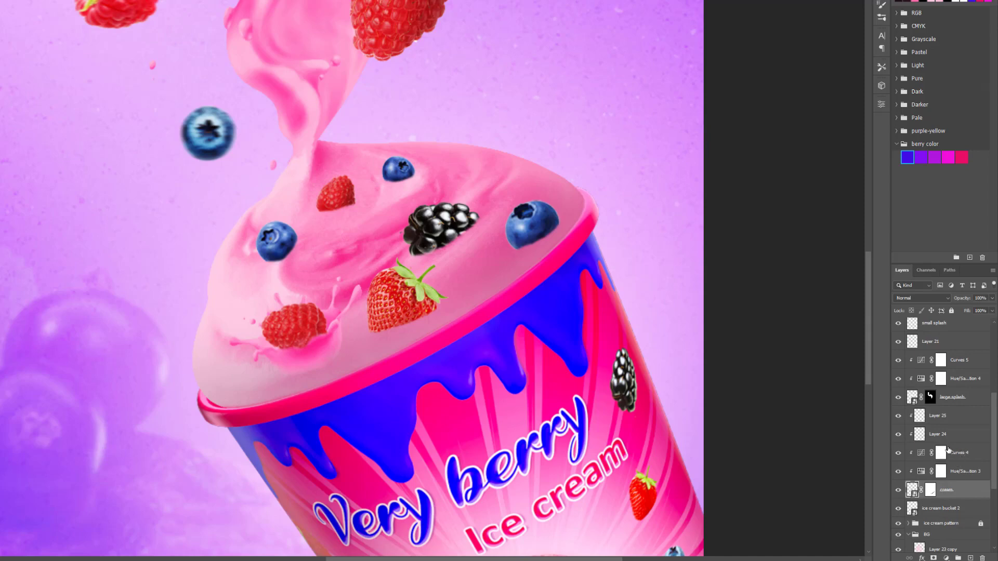
pyautogui.moveTo(948, 450); pyautogui.dragTo(948, 451)
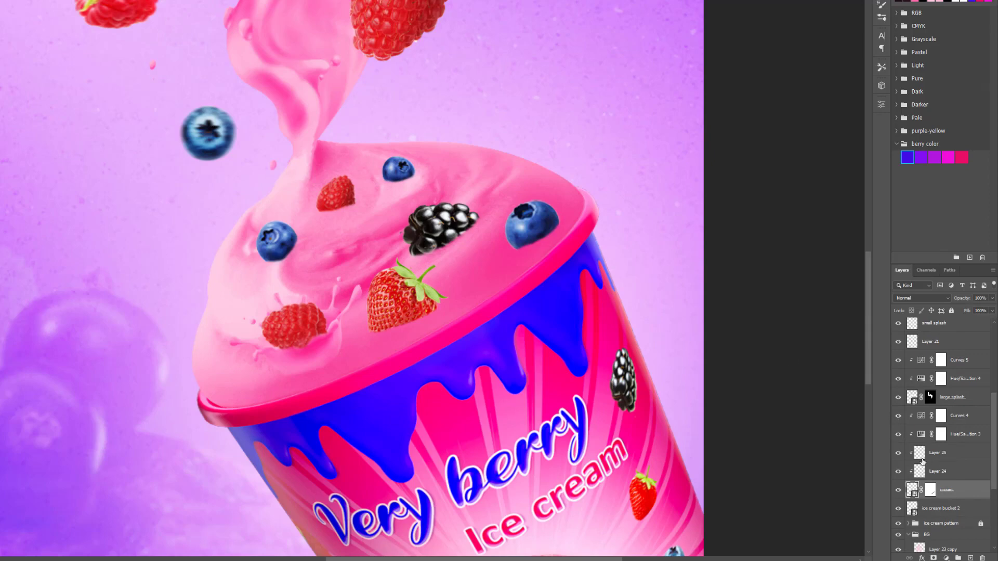
pyautogui.scroll(-2, 508, 336)
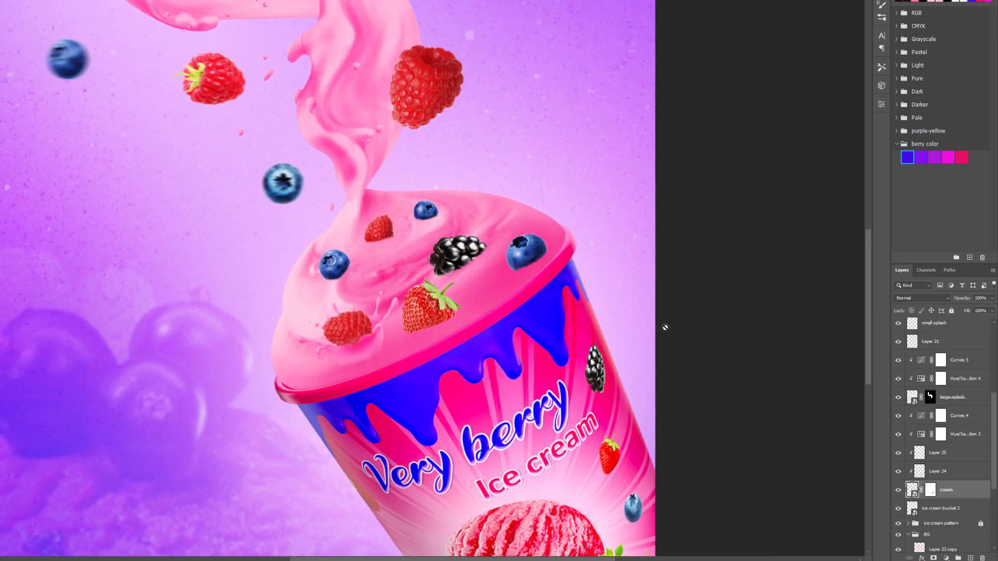
pyautogui.click(940, 472)
pyautogui.keyDown('shift'); pyautogui.click(939, 453); pyautogui.keyUp('shift')
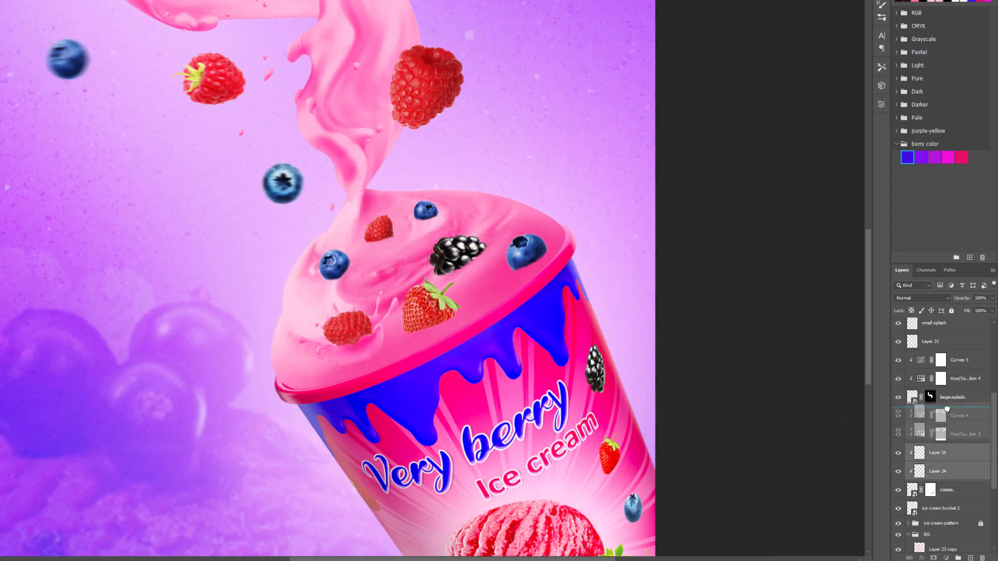
pyautogui.moveTo(939, 453); pyautogui.dragTo(939, 407)
pyautogui.scroll(2, 601, 335)
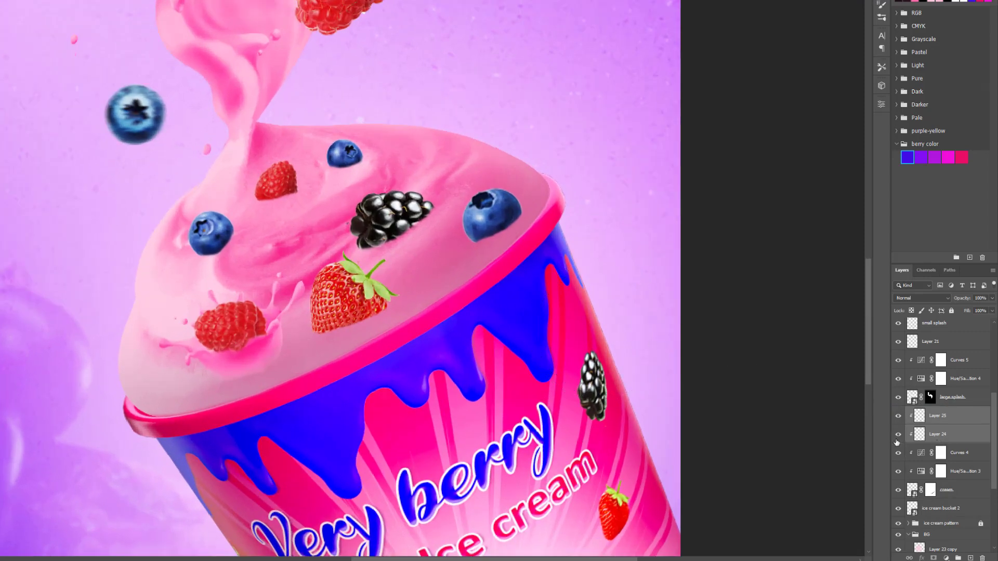
pyautogui.click(921, 438)
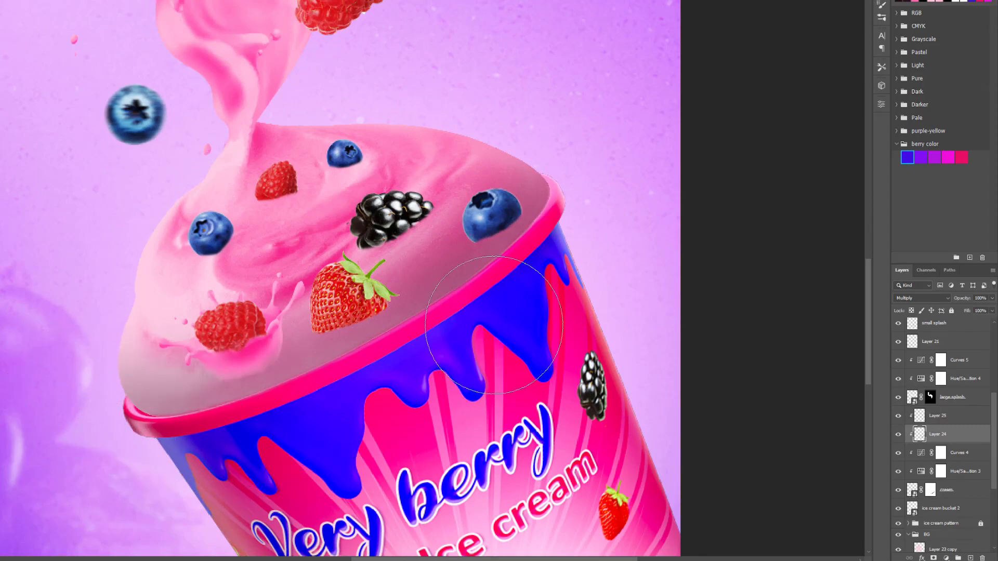
# - Select Layer 25 and set its blend mode to Multiply
pyautogui.click(919, 419)
pyautogui.click(931, 298)
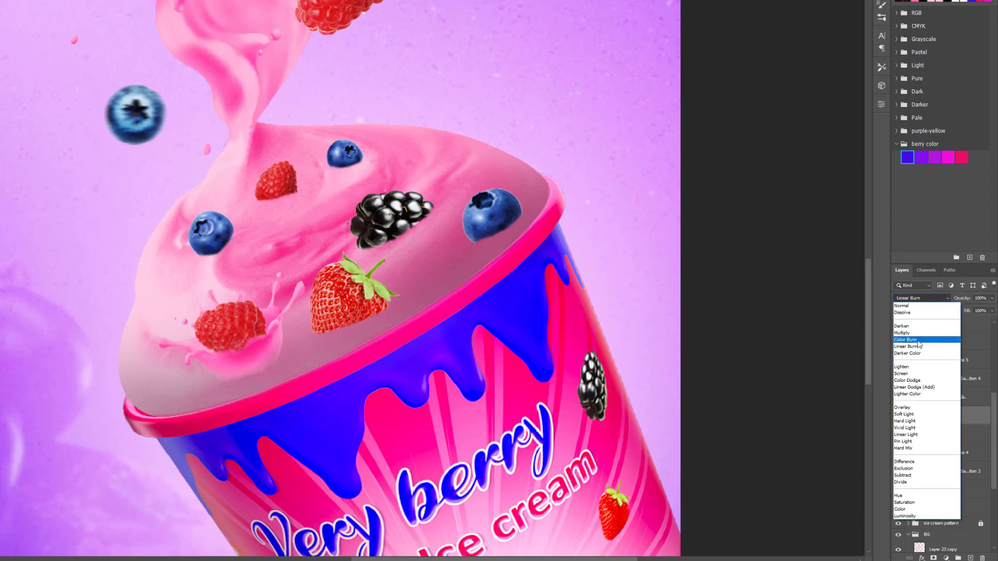
pyautogui.click(903, 333)
# - Resize the brush to 60 px for extra shadow along the lower rim
pyautogui.rightClick(588, 312)
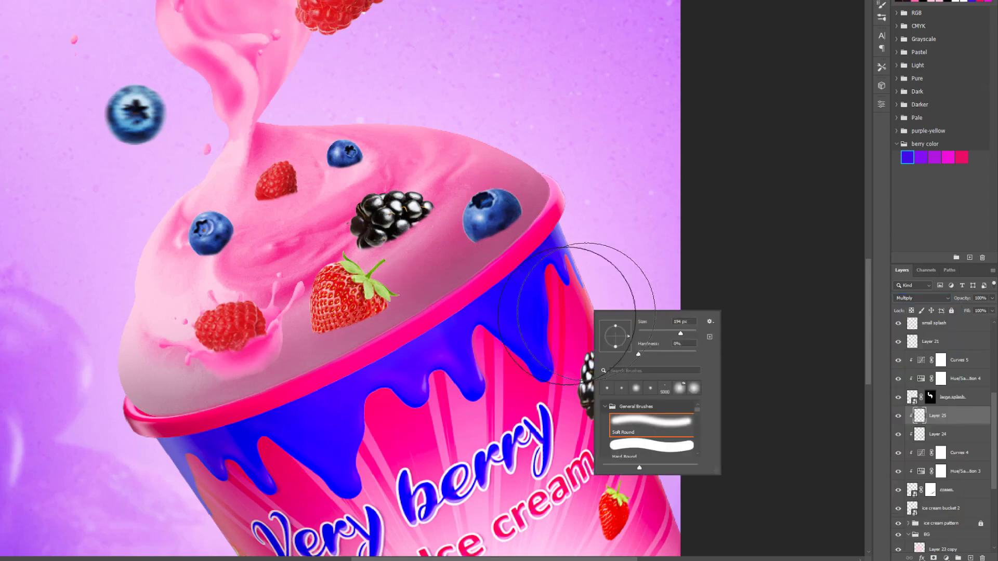
pyautogui.press('Escape')
pyautogui.moveTo(551, 291); pyautogui.dragTo(554, 312)
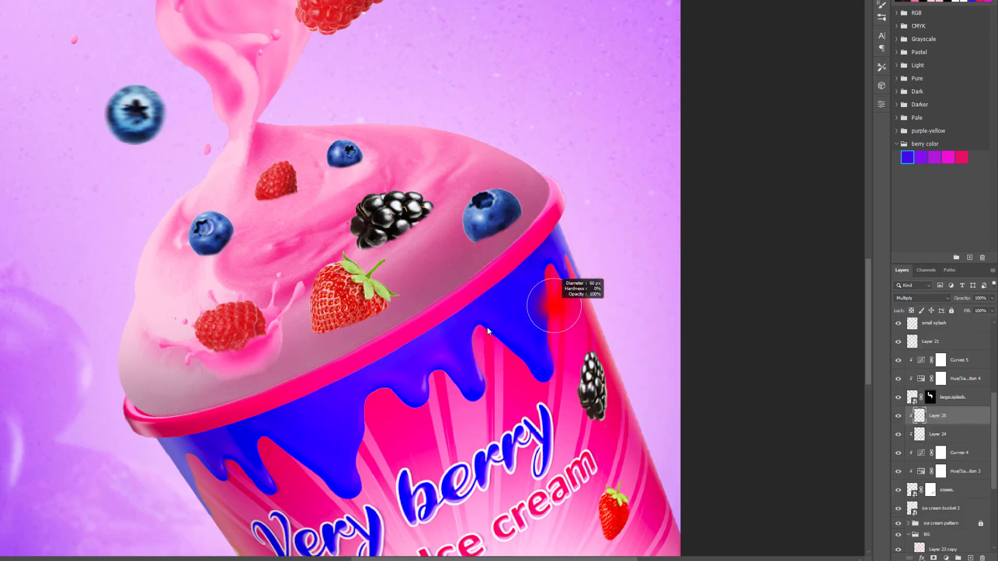
pyautogui.moveTo(488, 331); pyautogui.dragTo(467, 337)
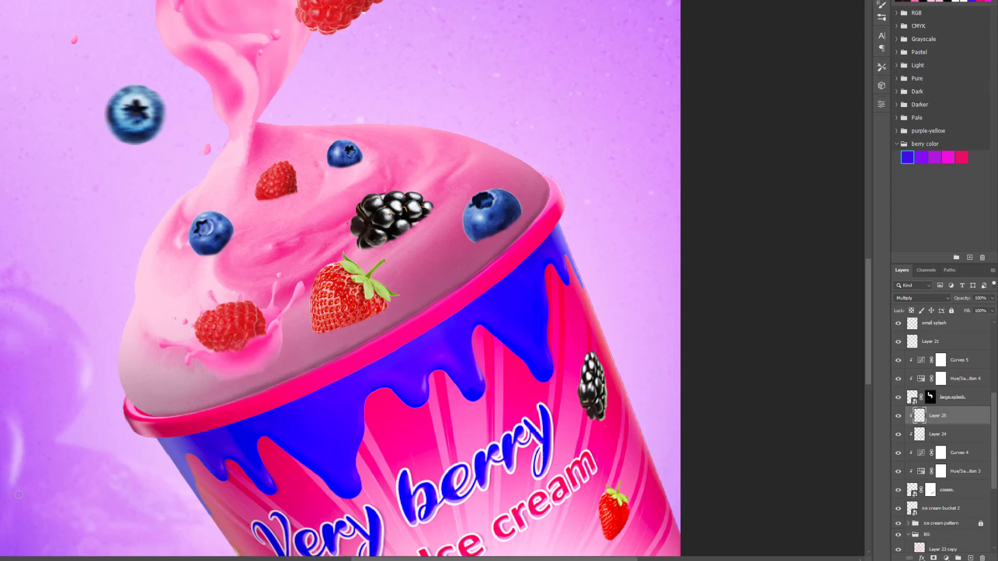
pyautogui.scroll(-3, 338, 281)
# - Lower Layer 25's opacity to about half and Layer 24's to just under 90%
pyautogui.scroll(3, 312, 271)
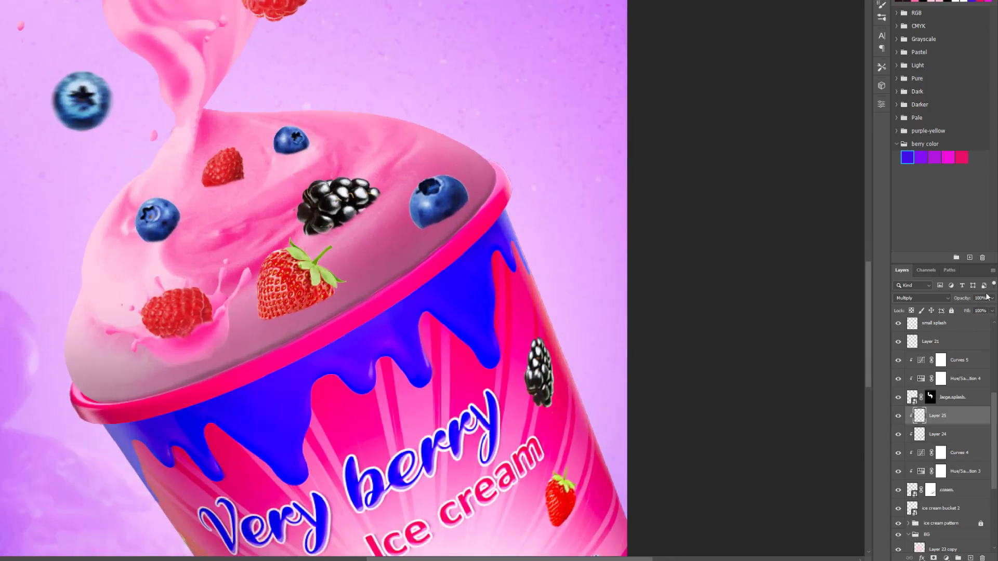
pyautogui.moveTo(994, 300); pyautogui.dragTo(967, 310)
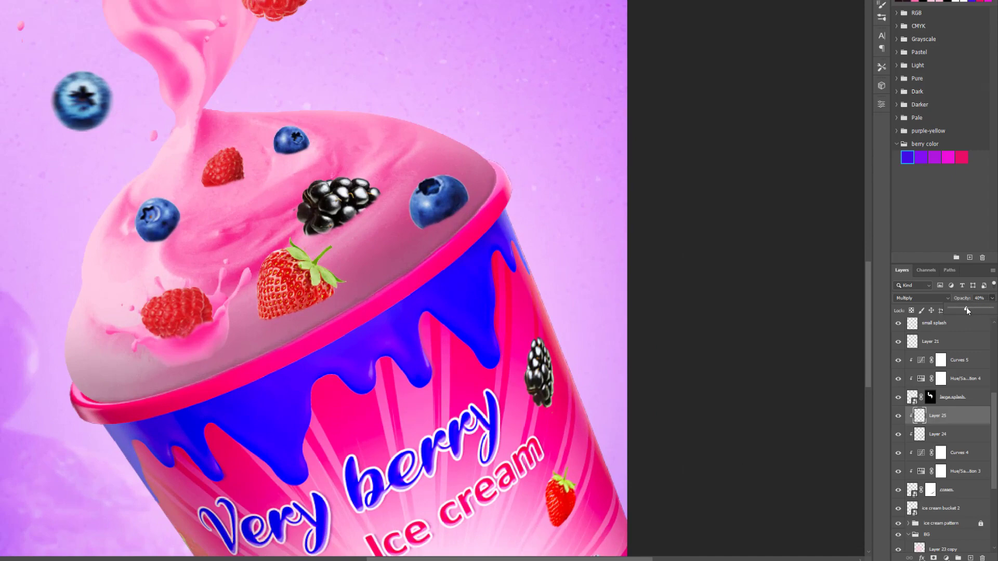
pyautogui.click(939, 435)
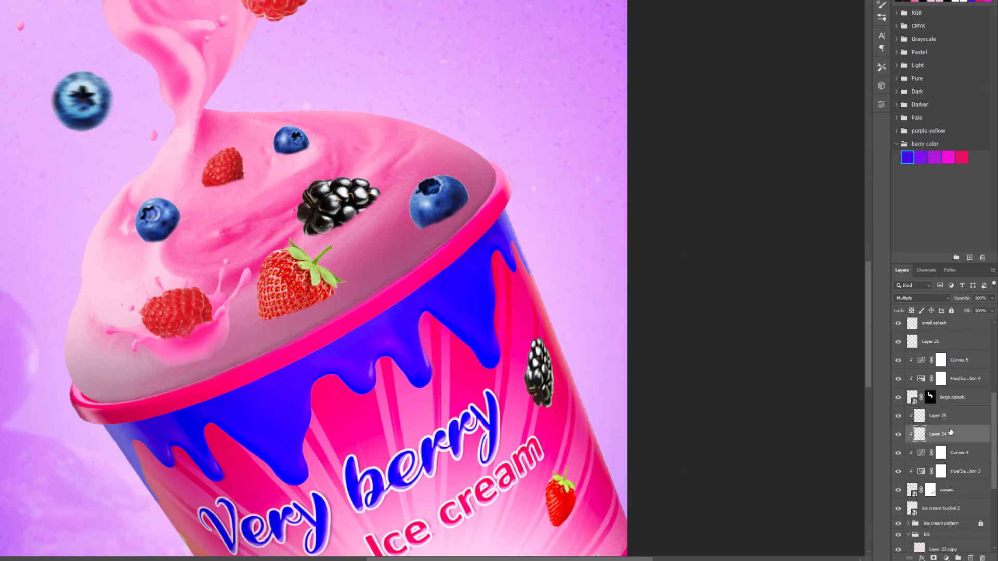
pyautogui.click(992, 302)
pyautogui.moveTo(992, 310); pyautogui.dragTo(988, 312)
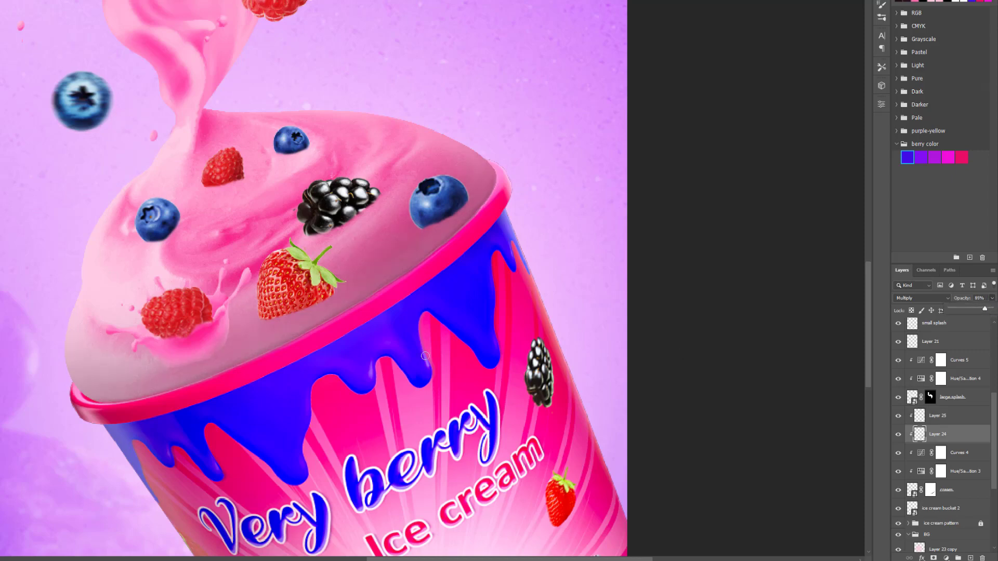
# - Reselect the cream layer's mask in the Layers panel
pyautogui.scroll(-1, 425, 356)
pyautogui.scroll(-2, 426, 356)
pyautogui.scroll(3, 390, 279)
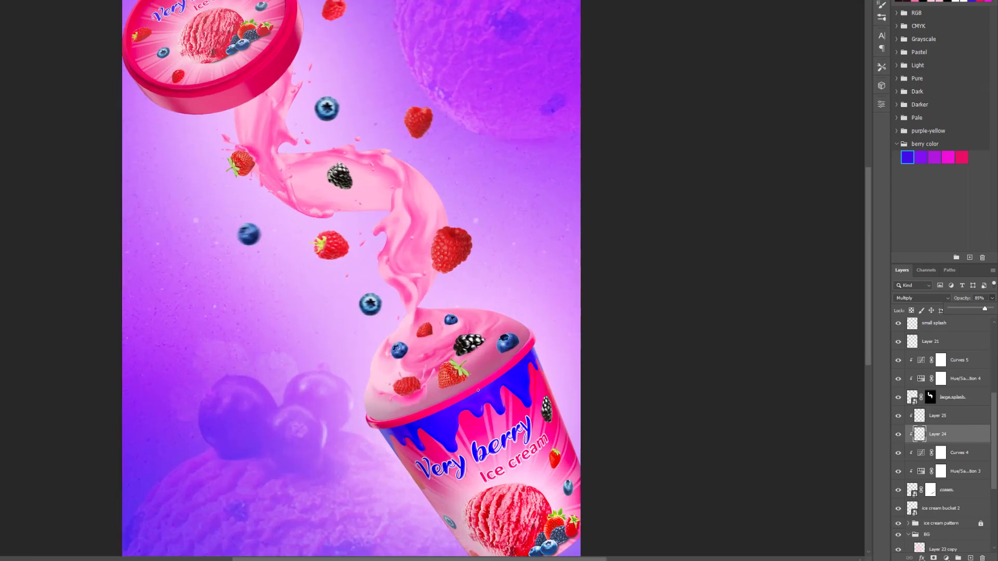
pyautogui.scroll(2, 507, 403)
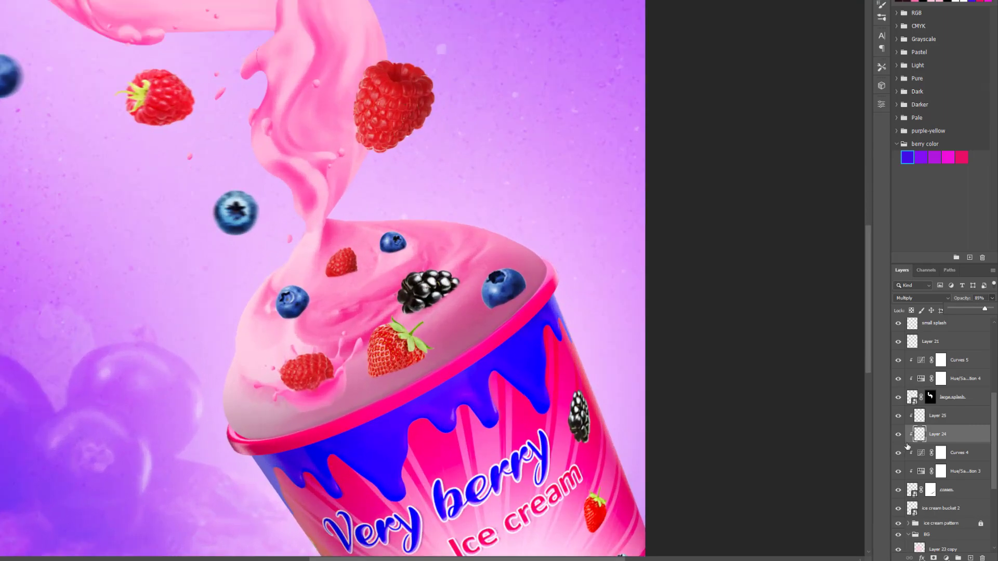
pyautogui.click(931, 491)
pyautogui.scroll(1, 522, 387)
pyautogui.scroll(1, 522, 388)
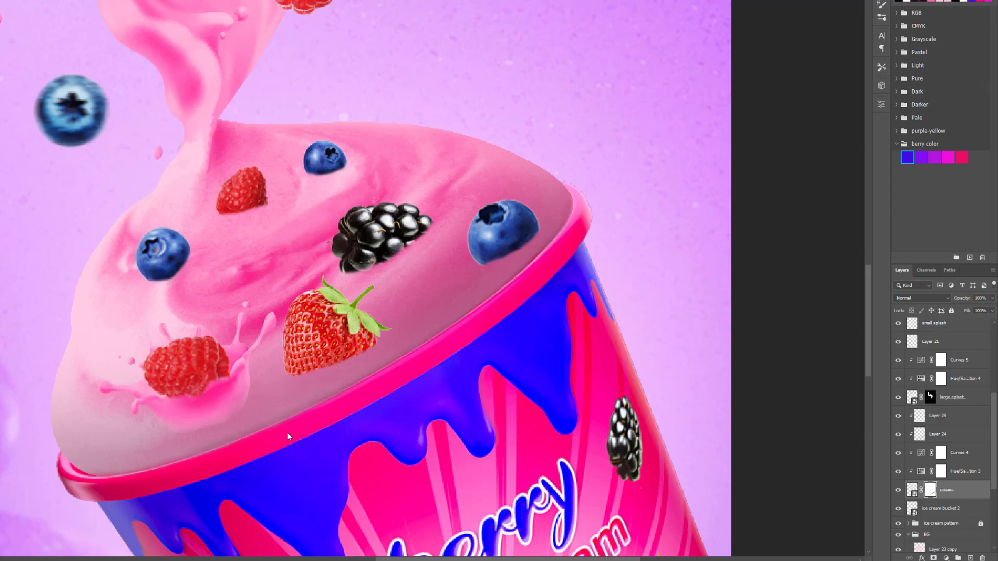
# - Zoom around the poster and scroll the Layers panel up toward the berry groups
pyautogui.scroll(-2, 289, 436)
pyautogui.scroll(-2, 283, 430)
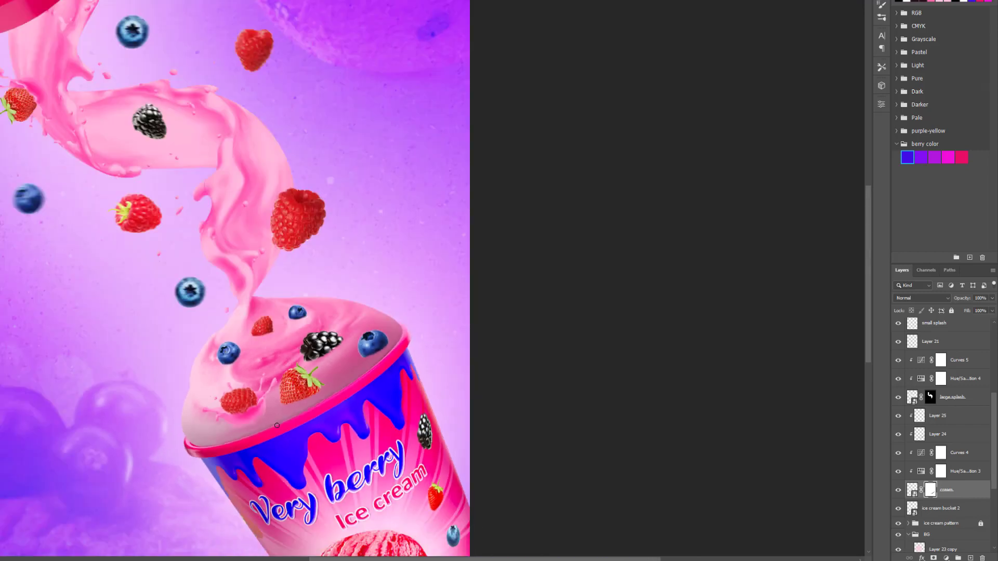
pyautogui.scroll(-2, 307, 405)
pyautogui.scroll(-2, 369, 437)
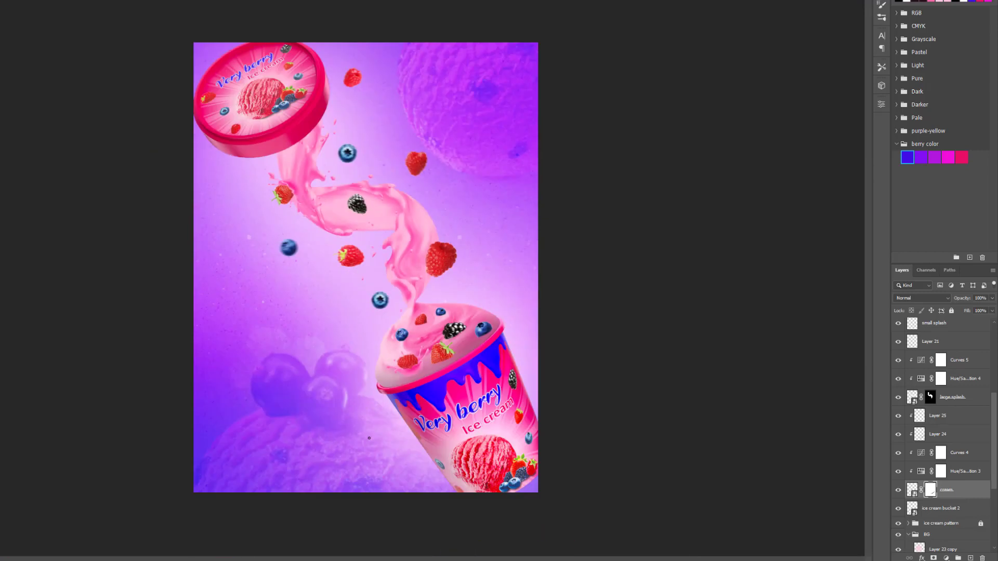
pyautogui.scroll(1, 495, 316)
pyautogui.scroll(1, 495, 316)
pyautogui.scroll(1, 495, 317)
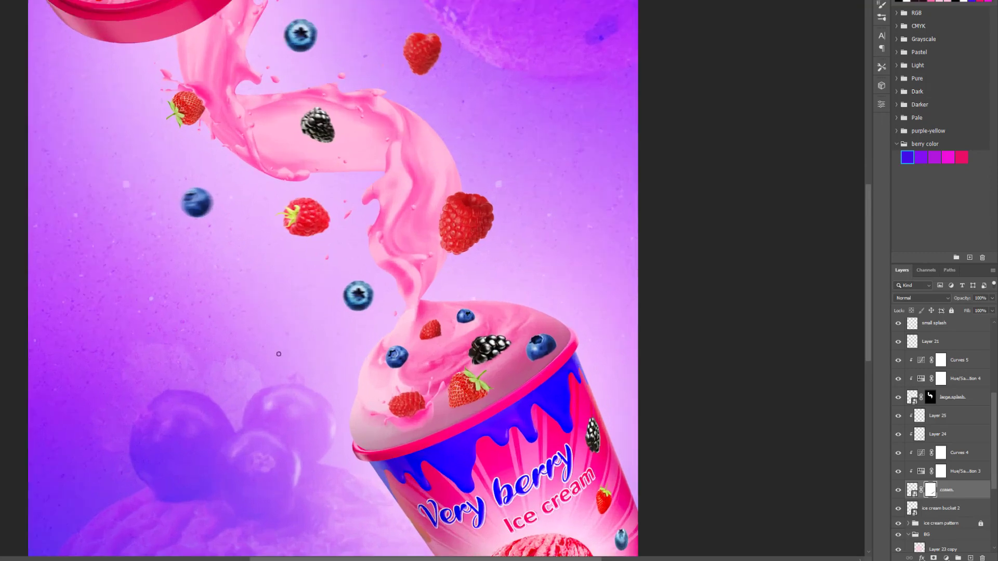
pyautogui.scroll(-1, 35, 338)
pyautogui.scroll(-1, 728, 375)
pyautogui.scroll(1, 739, 379)
pyautogui.scroll(1, 738, 378)
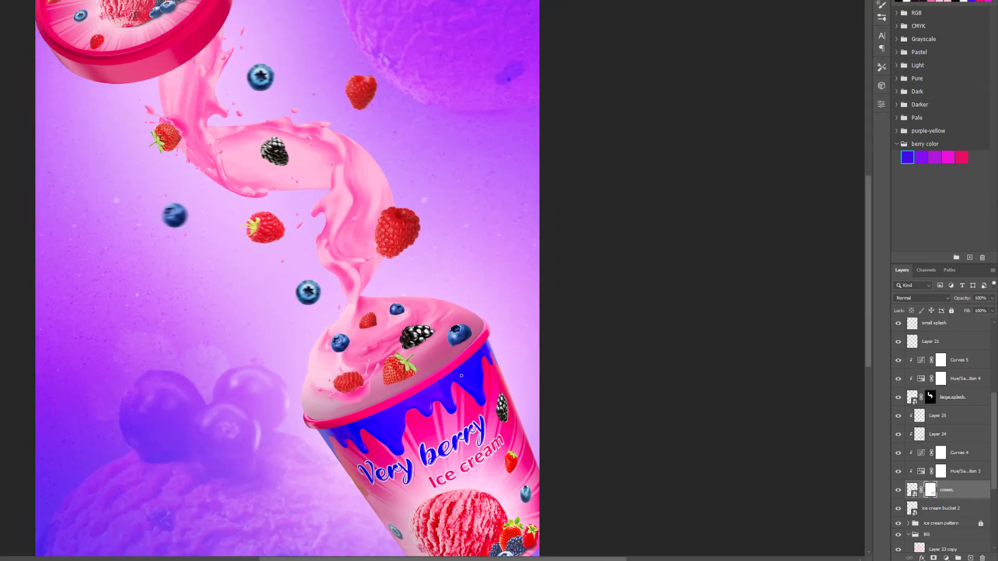
pyautogui.scroll(3, 967, 365)
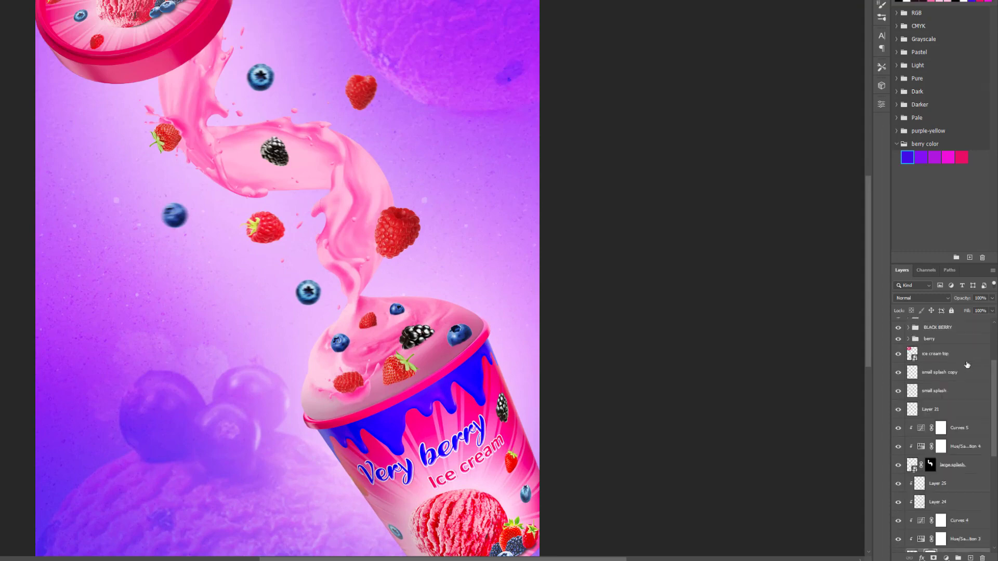
pyautogui.scroll(3, 968, 365)
pyautogui.scroll(1, 968, 365)
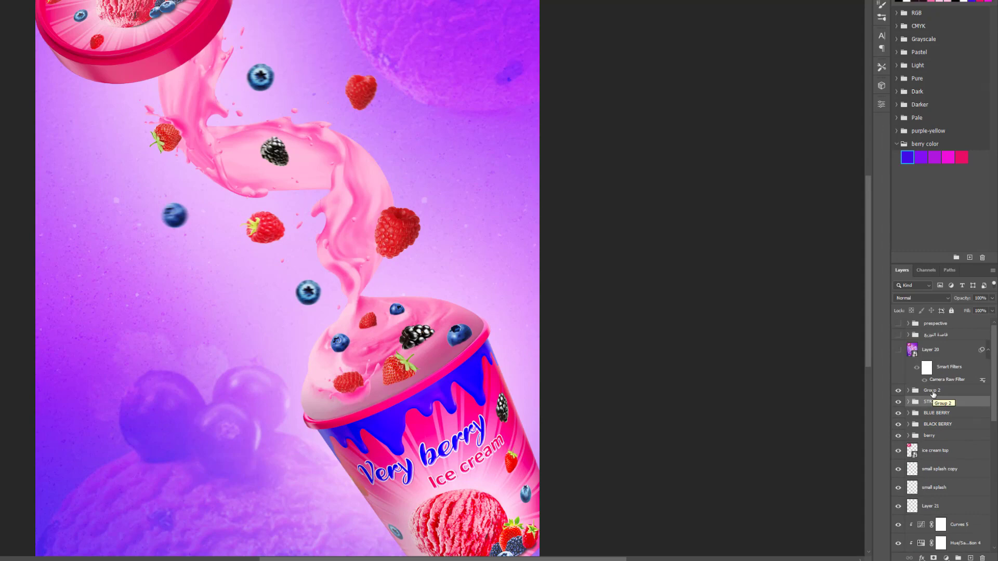
# - Add a Curves layer bent upward to brighten, with its mask inverted to black
pyautogui.click(947, 558)
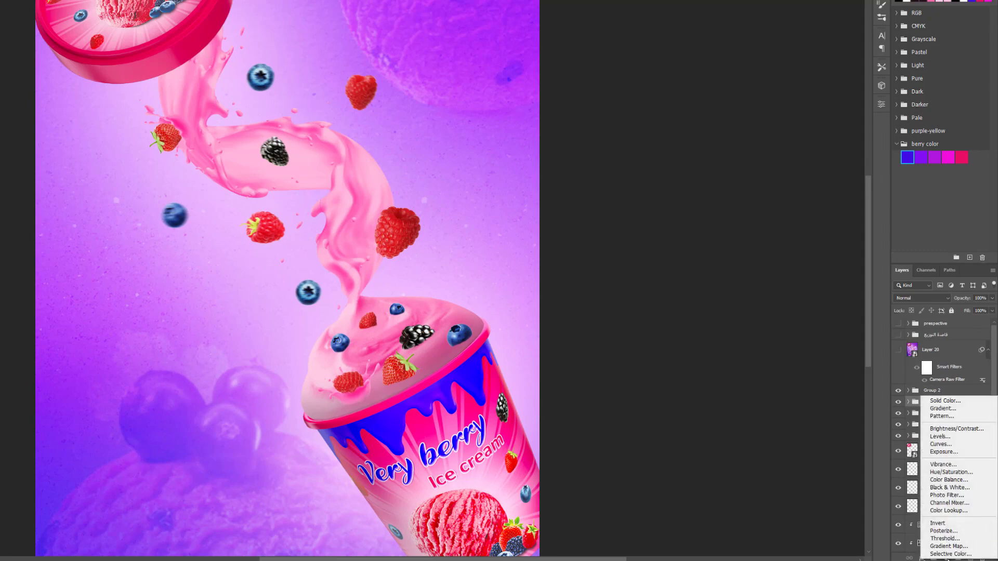
pyautogui.click(944, 445)
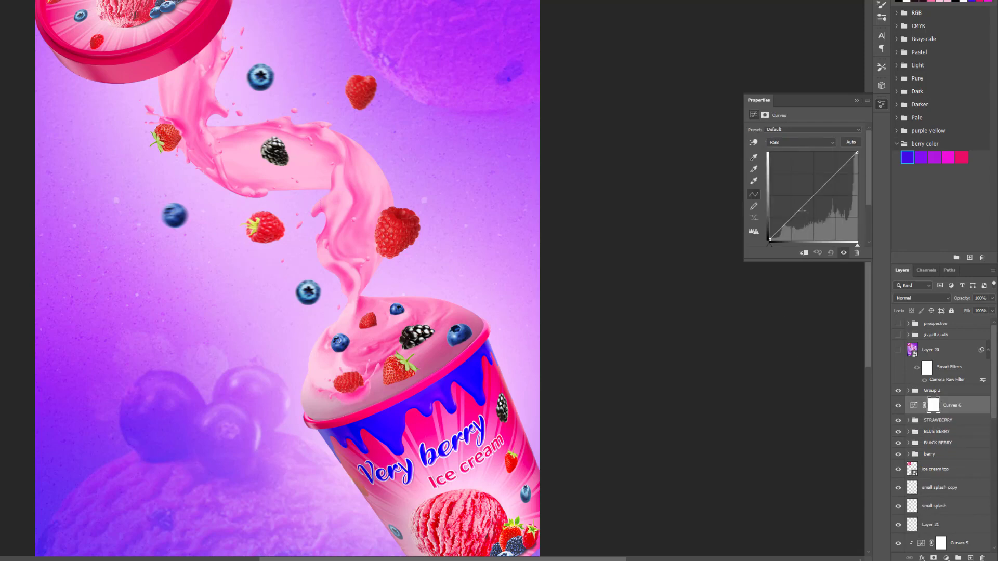
pyautogui.moveTo(804, 205); pyautogui.dragTo(794, 193)
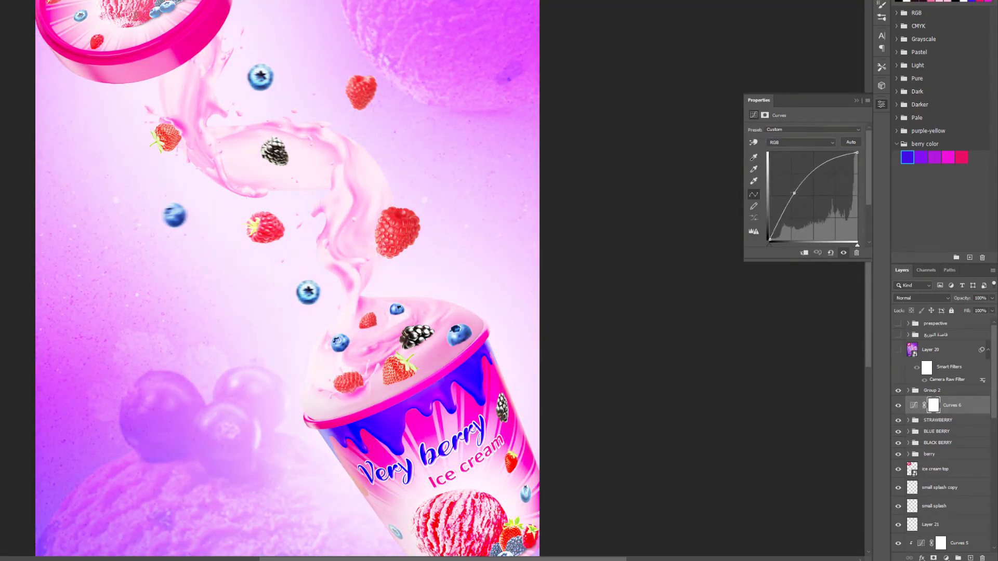
pyautogui.click(933, 406)
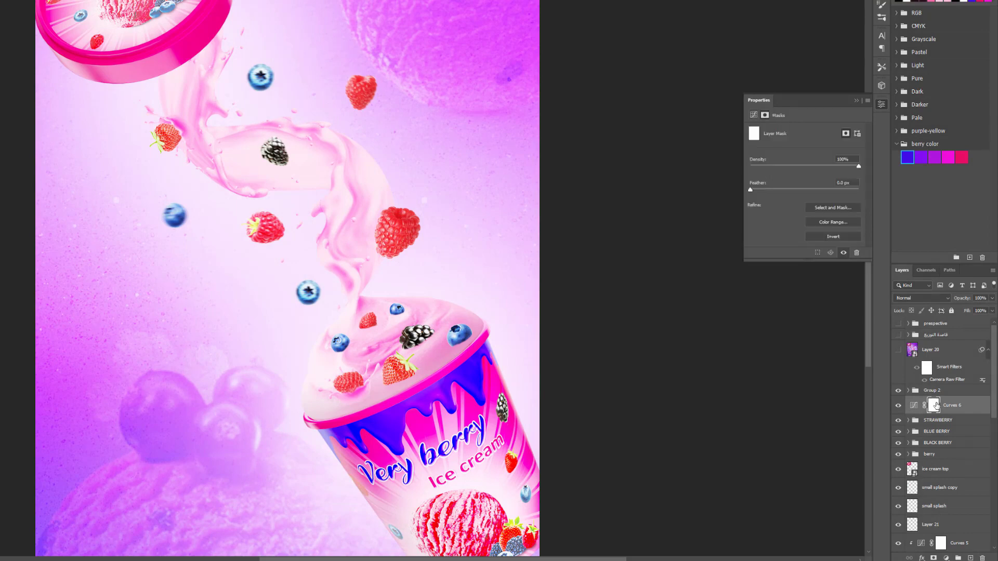
pyautogui.hotkey('ctrl', 'i')
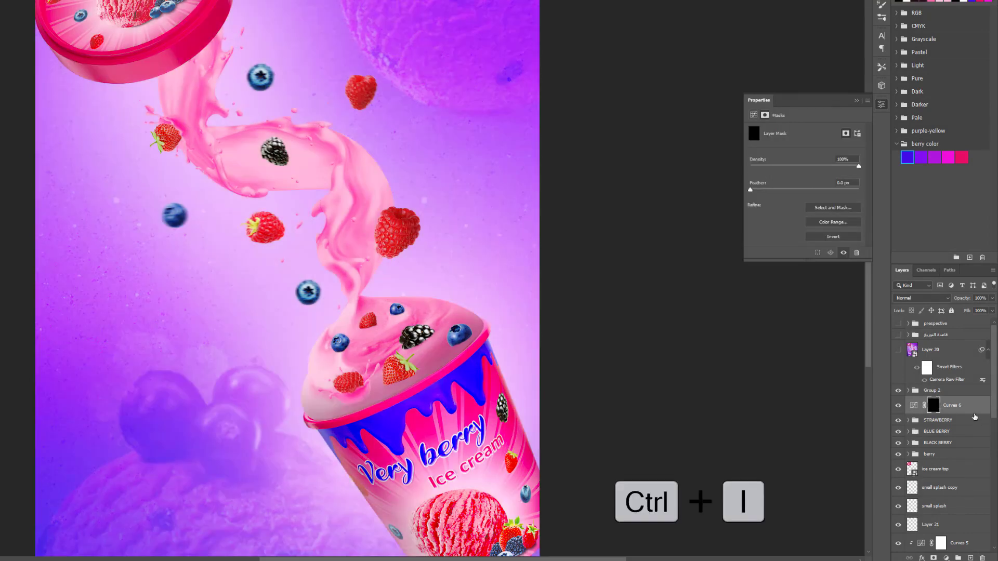
# - Rename the Curves 6 layer to dodge
pyautogui.click(958, 409)
pyautogui.doubleClick(958, 406)
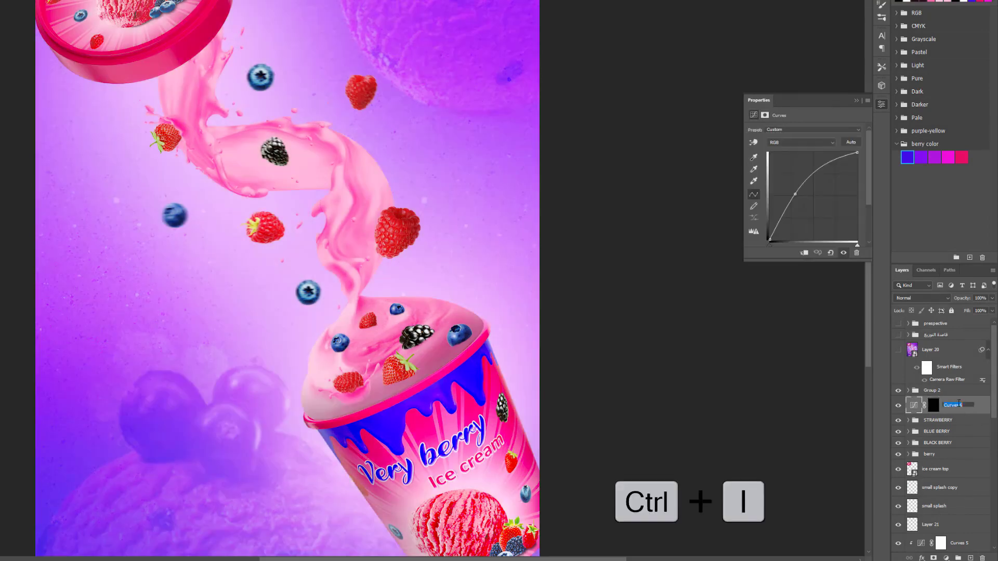
pyautogui.write('ل')
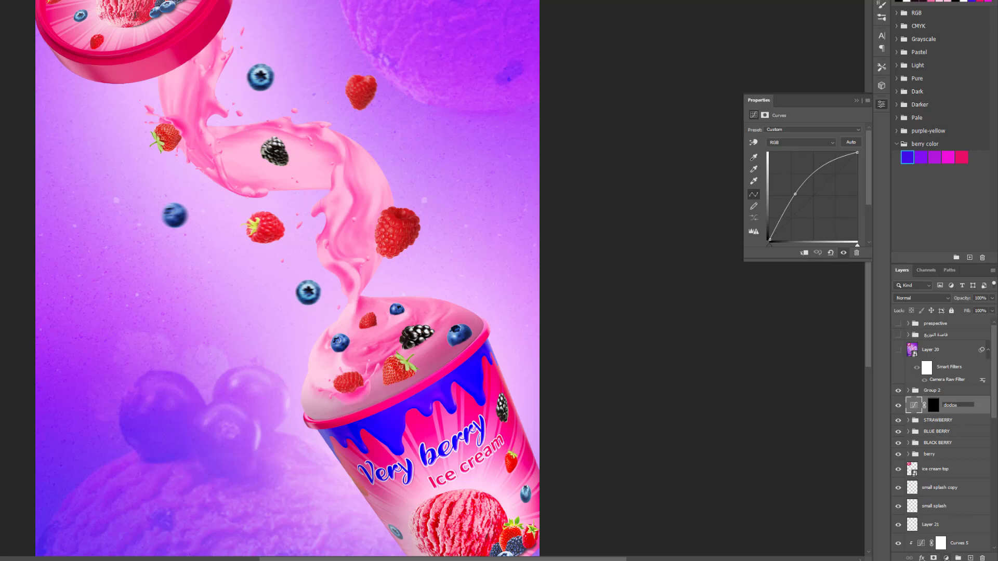
pyautogui.click(946, 558)
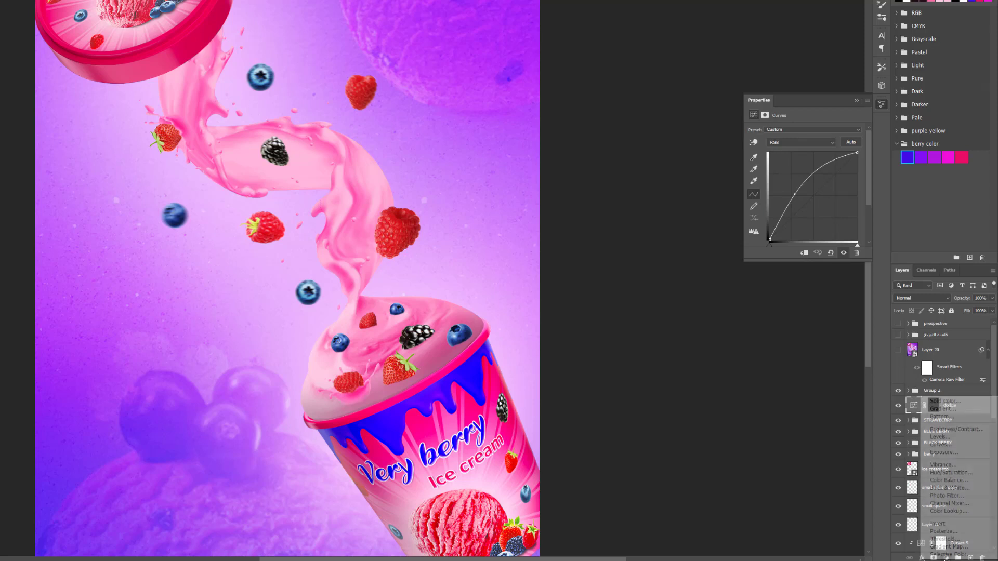
# - Add a second Curves layer pulled down to darken, with its mask inverted to black
pyautogui.click(941, 446)
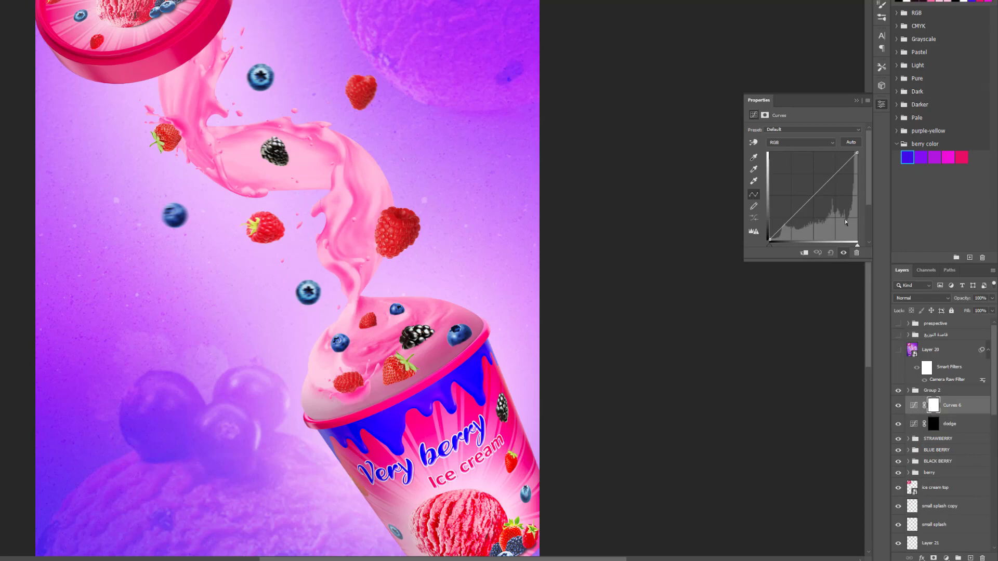
pyautogui.moveTo(816, 196); pyautogui.dragTo(824, 206)
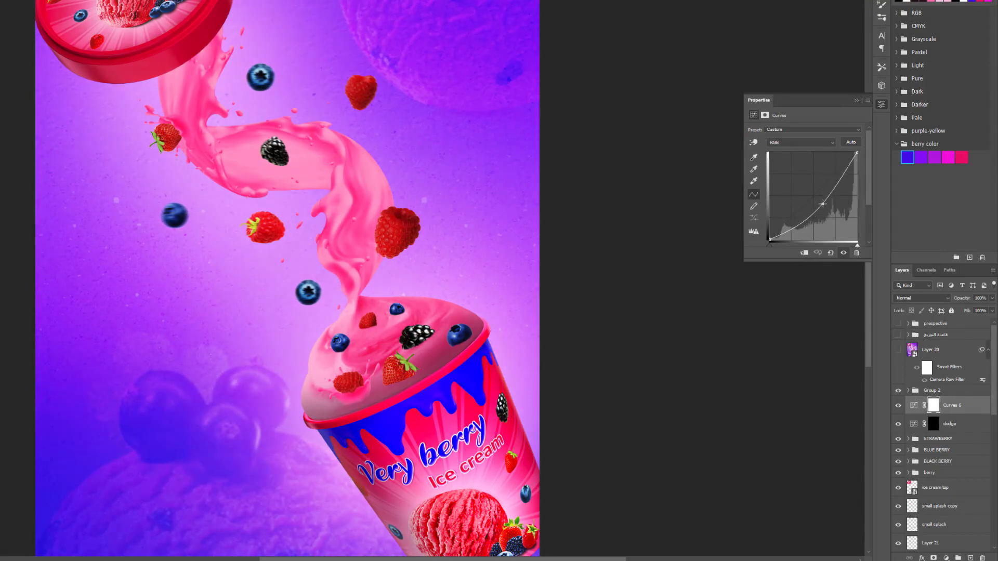
pyautogui.click(933, 406)
pyautogui.hotkey('ctrl', 'i')
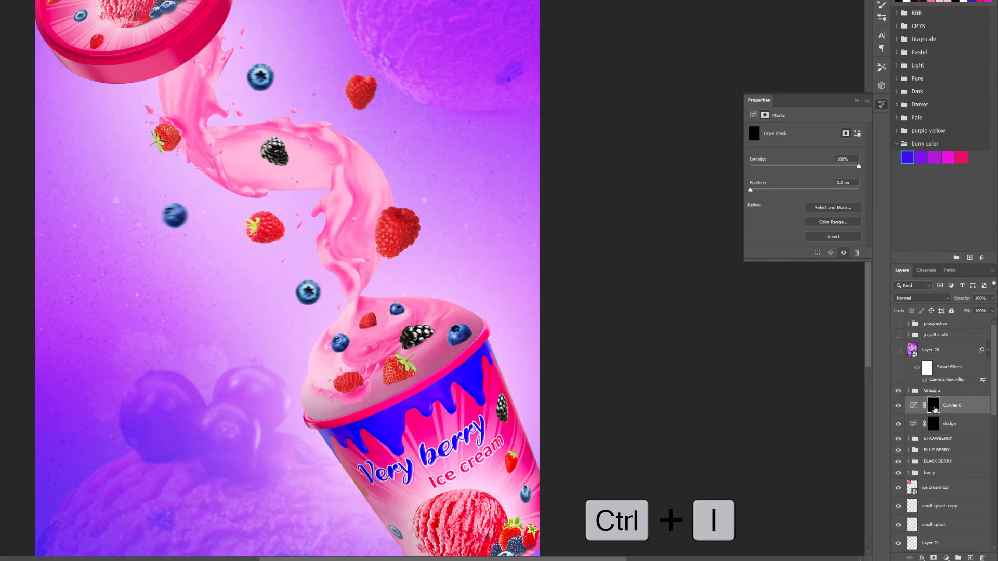
# - Rename the new darkening Curves layer to burn
pyautogui.click(958, 412)
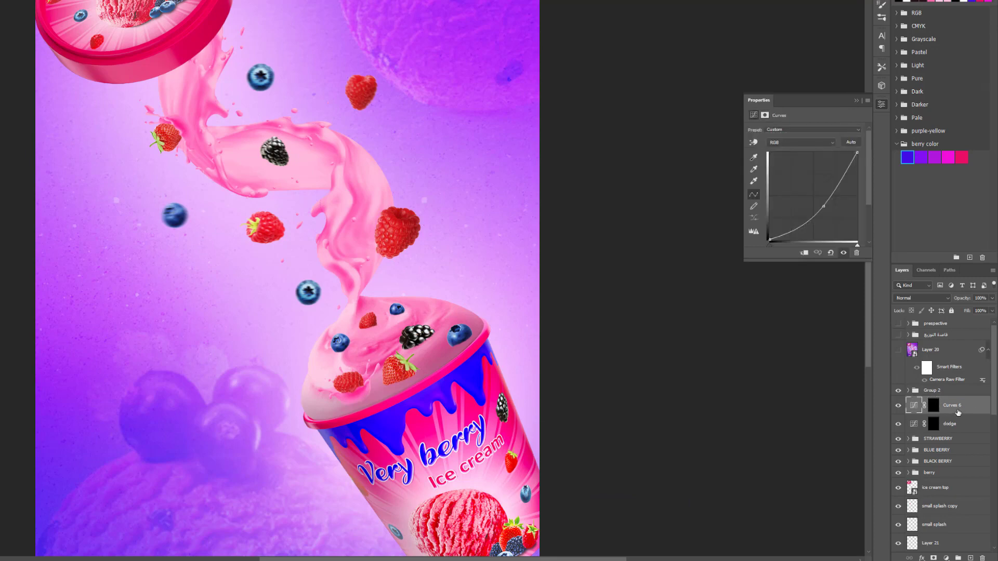
pyautogui.doubleClick(959, 406)
pyautogui.write('burn')
pyautogui.click(945, 425)
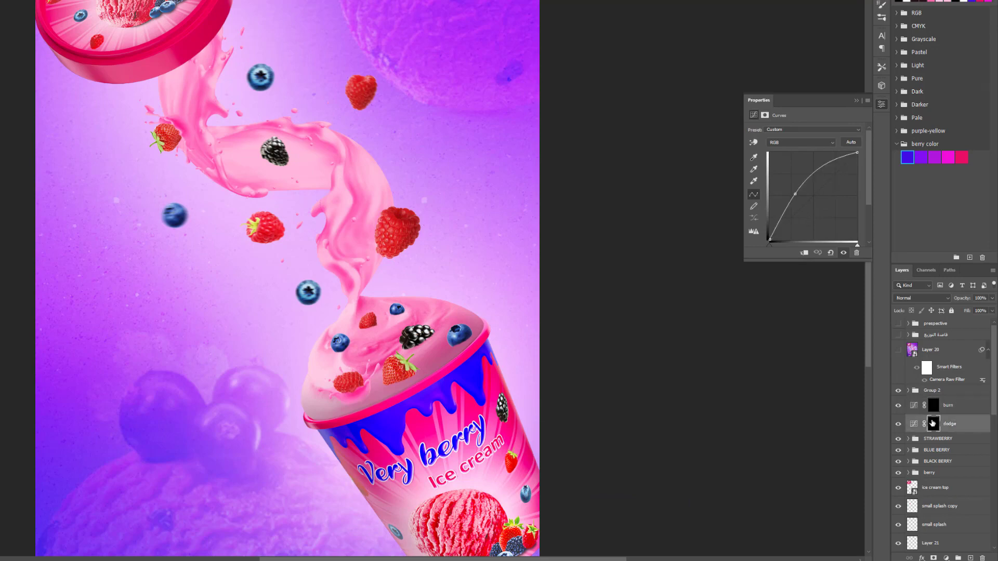
# - Fit and zoom the poster view, ending with the burn layer selected
pyautogui.click(934, 424)
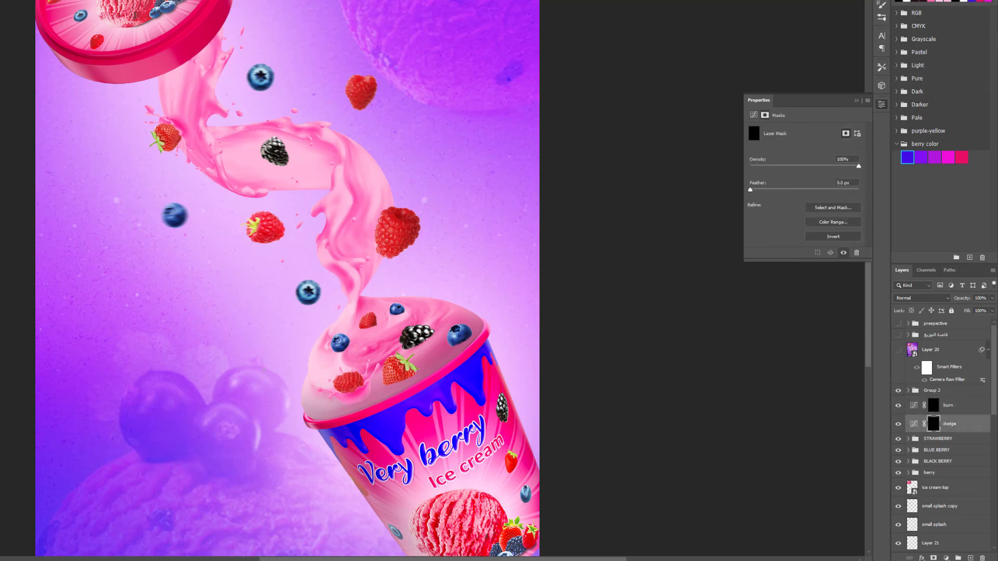
pyautogui.hotkey('ctrl', '0')
pyautogui.hotkey('ctrl', '+')
pyautogui.hotkey('ctrl', '+')
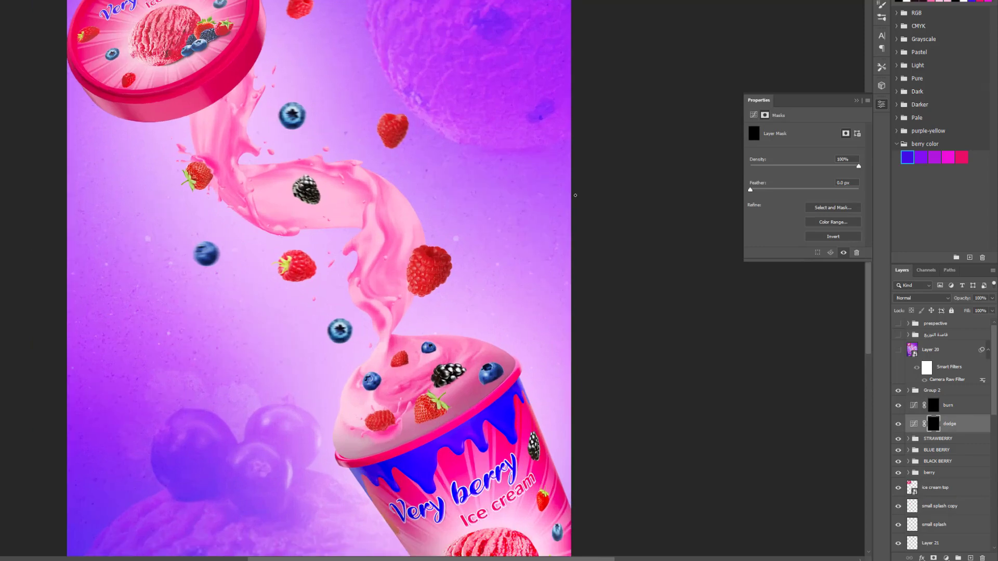
pyautogui.hotkey('ctrl', '-')
pyautogui.hotkey('ctrl', '+')
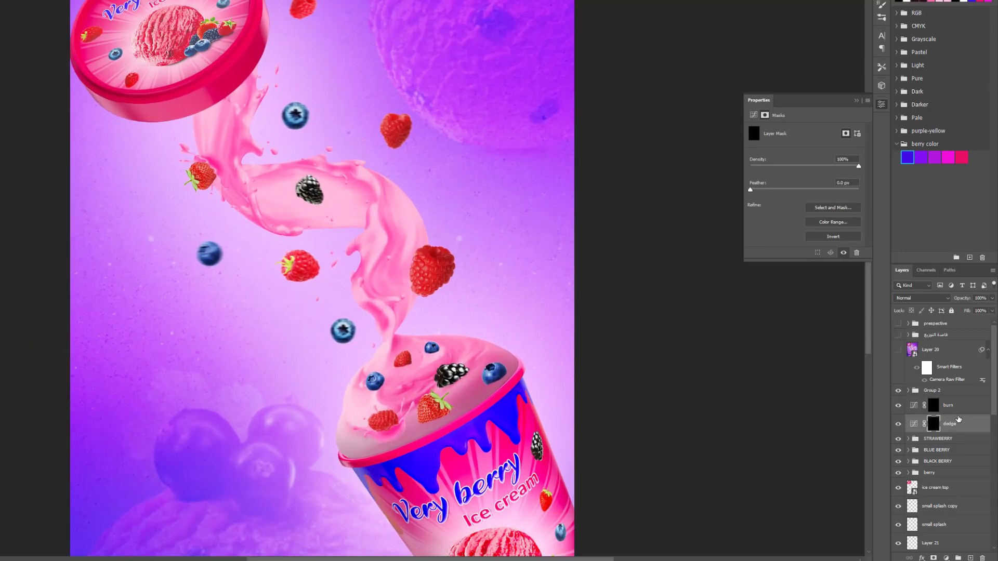
pyautogui.click(920, 406)
pyautogui.hotkey('ctrl', '-')
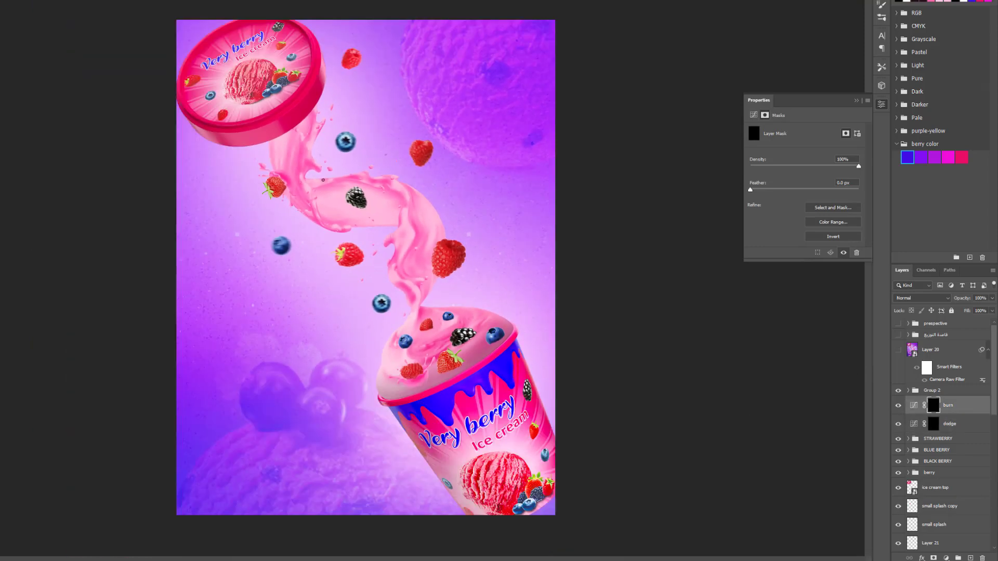
pyautogui.hotkey('ctrl', '+')
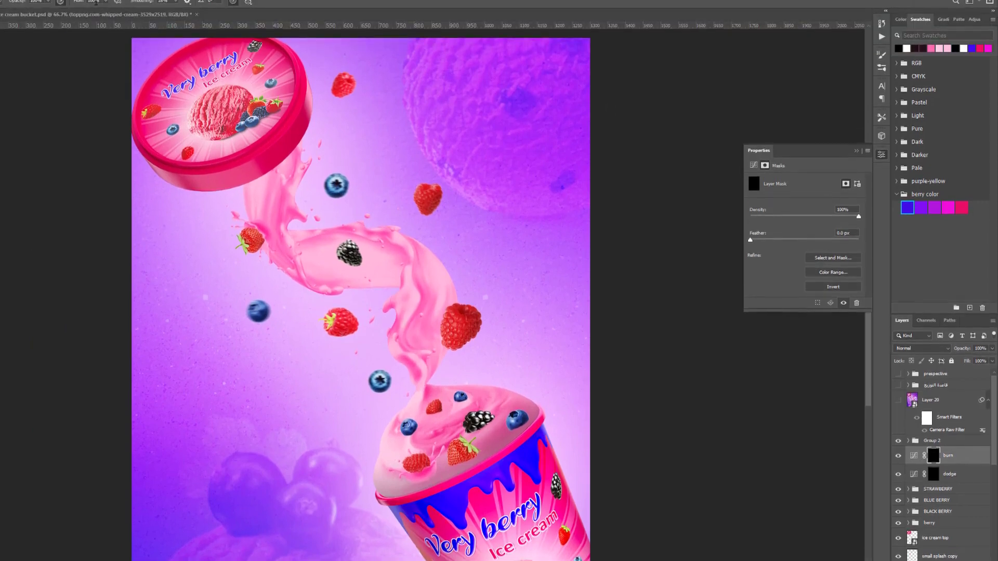
# - Set the brush flow and paint darker shading onto the burn mask over the cup and splash
pyautogui.click(105, 19)
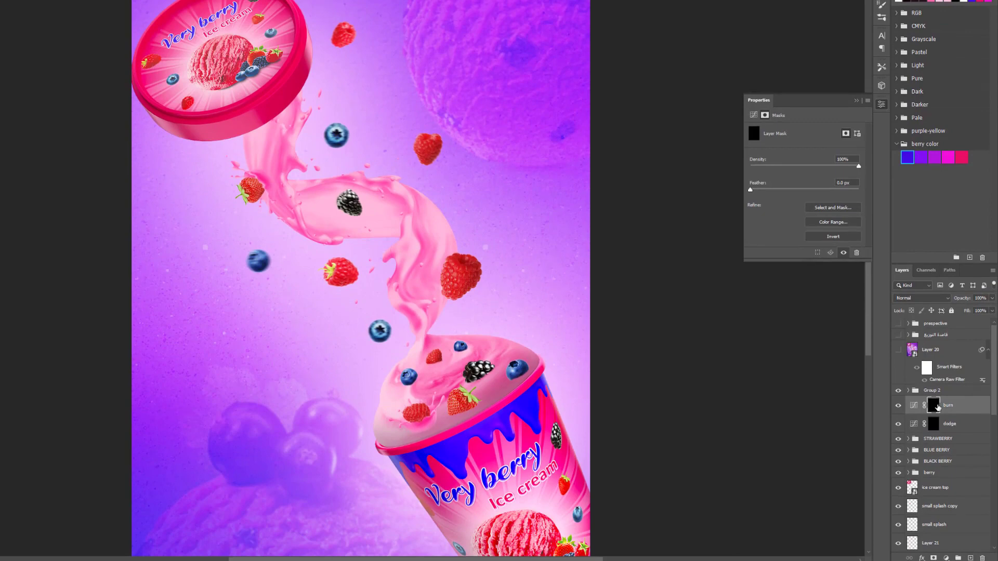
pyautogui.scroll(1, 380, 280)
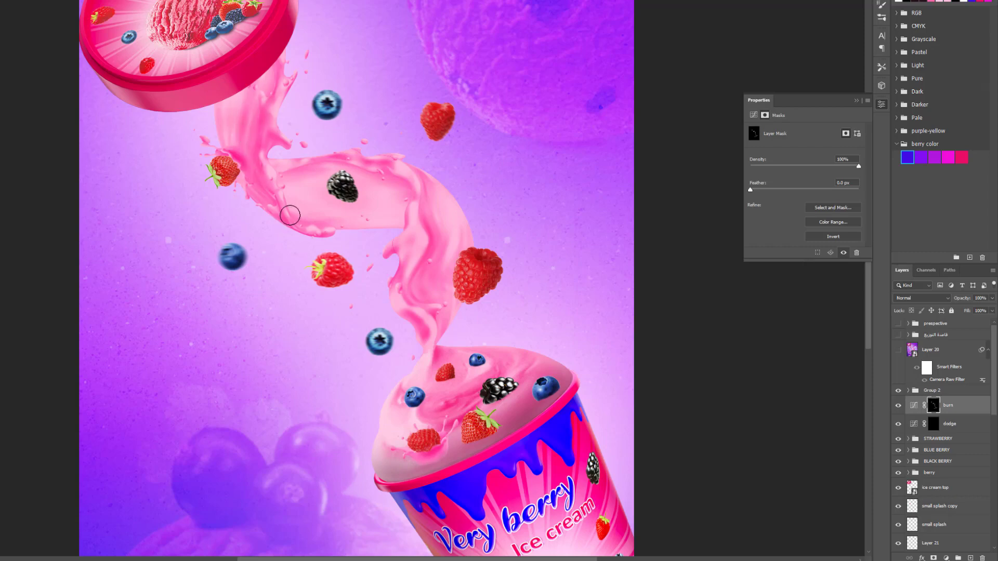
pyautogui.hotkey('ctrl', '-')
pyautogui.hotkey('ctrl', '-')
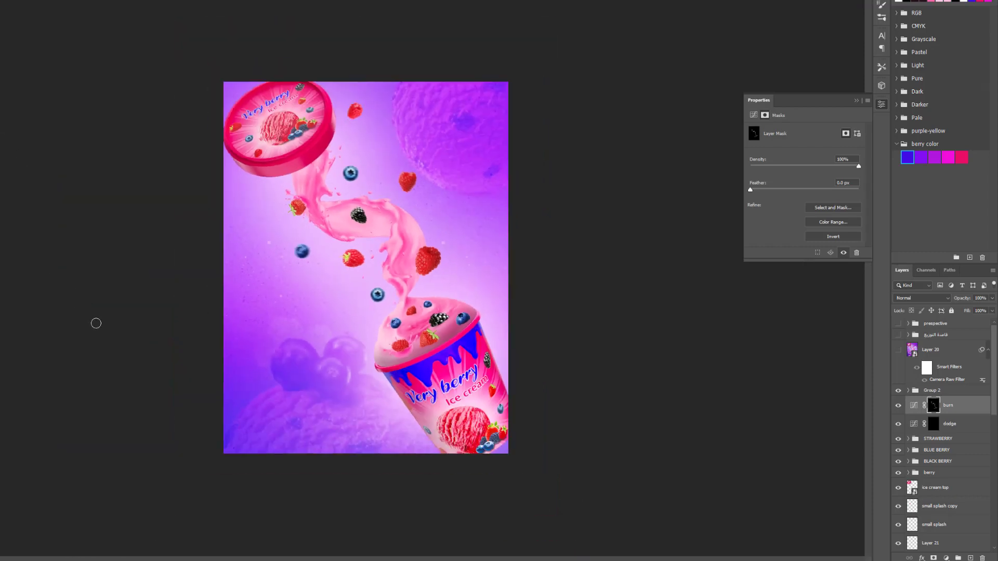
pyautogui.hotkey('ctrl', '+')
pyautogui.hotkey('ctrl', '+')
pyautogui.hotkey('ctrl', '+')
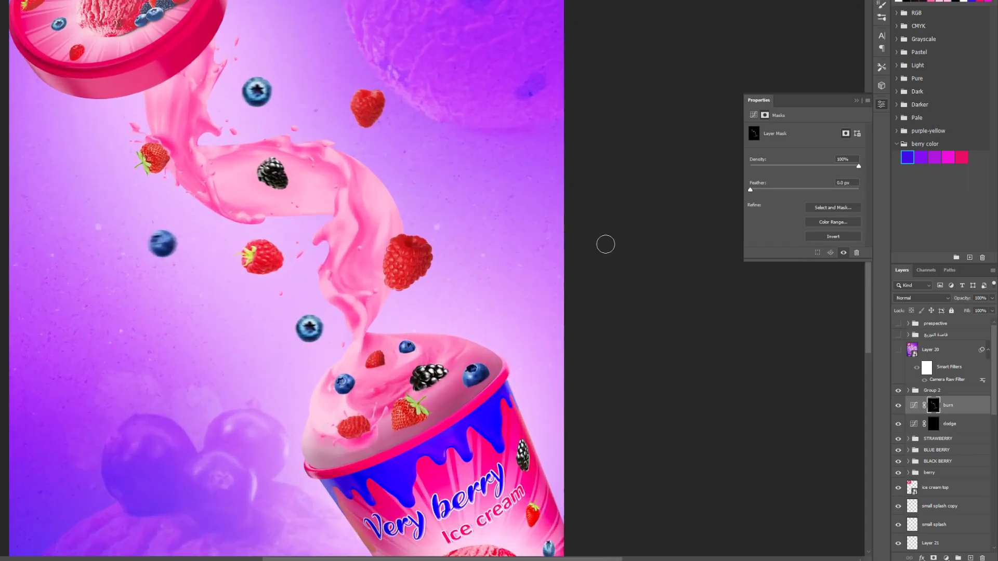
pyautogui.hotkey('ctrl', '-')
pyautogui.scroll(-1, 574, 256)
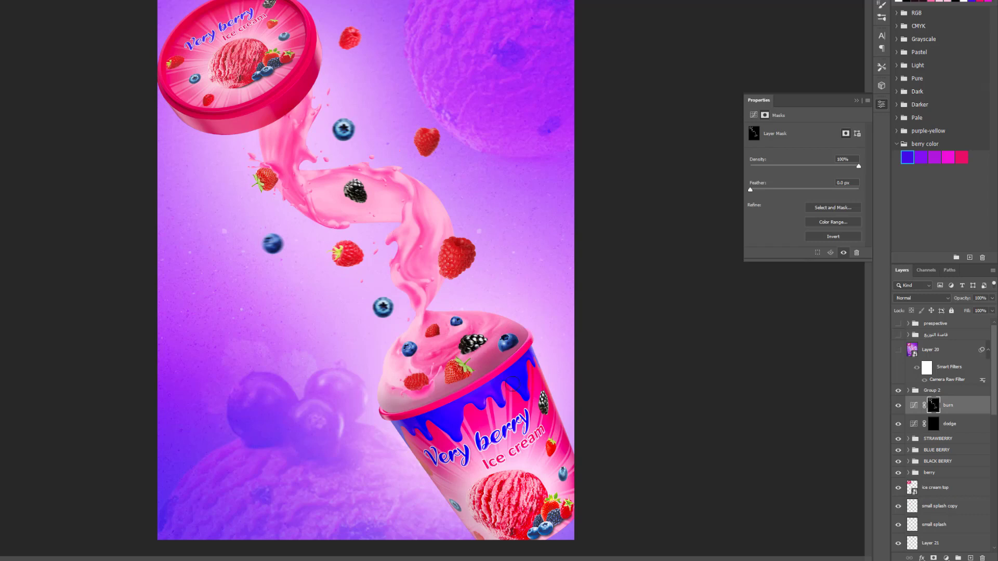
pyautogui.hotkey('ctrl', '-')
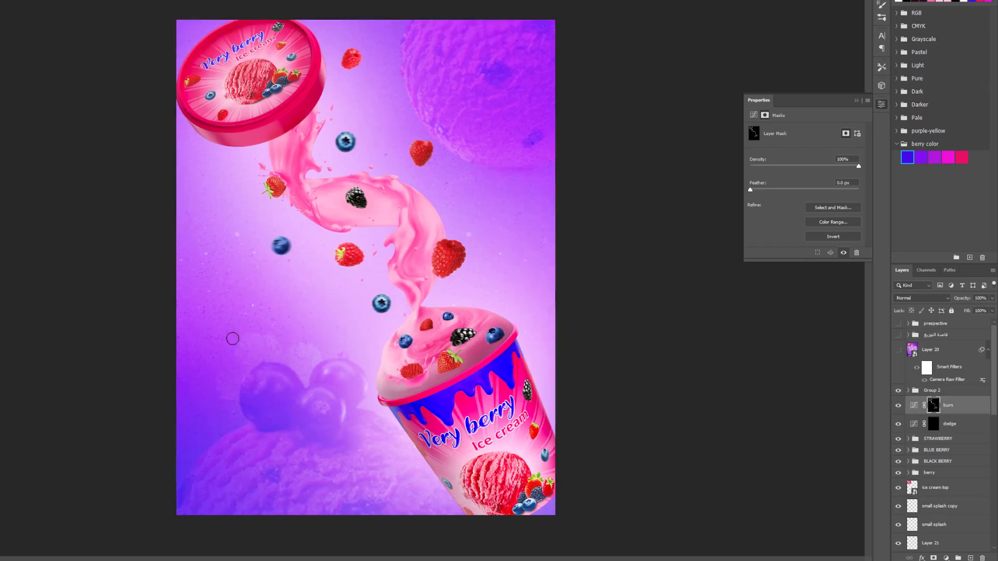
pyautogui.hotkey('ctrl', '-')
pyautogui.hotkey('ctrl', '+')
pyautogui.hotkey('ctrl', '+')
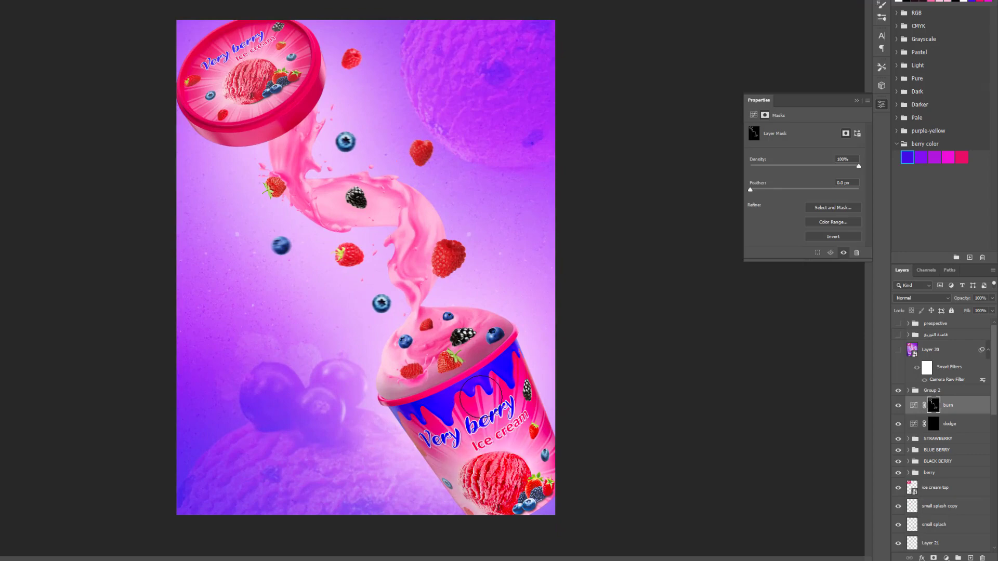
# - Toggle the burn layer's visibility to compare, leaving it switched on
pyautogui.click(899, 408)
pyautogui.click(897, 411)
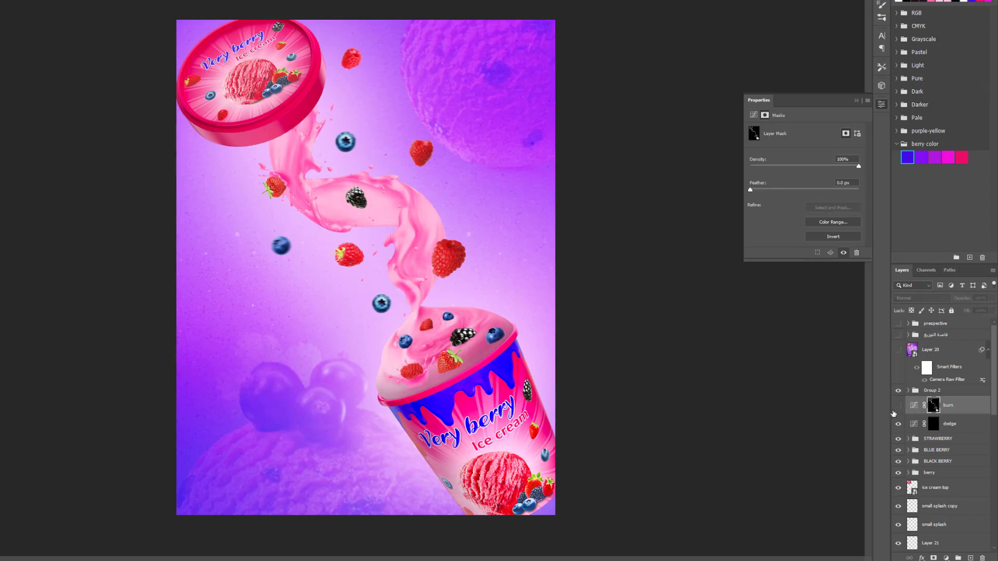
pyautogui.click(898, 406)
pyautogui.click(894, 410)
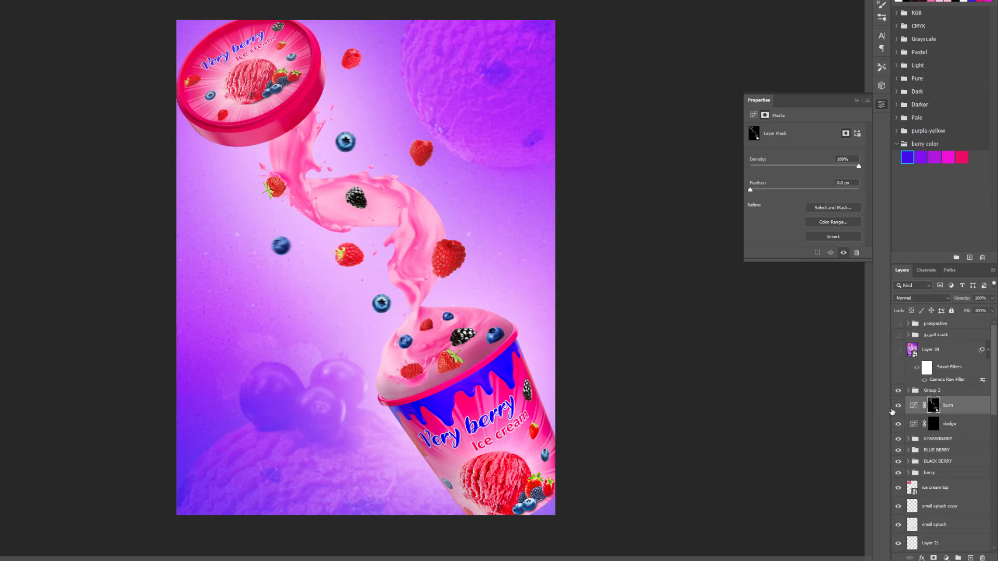
pyautogui.click(893, 409)
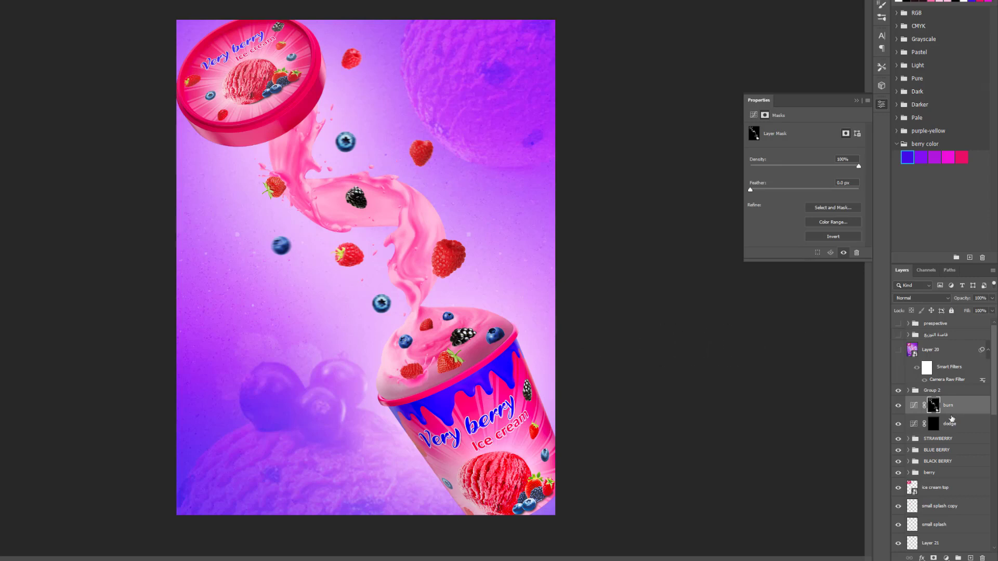
# - Target the dodge layer's mask and resize the brush for painting highlights
pyautogui.click(934, 424)
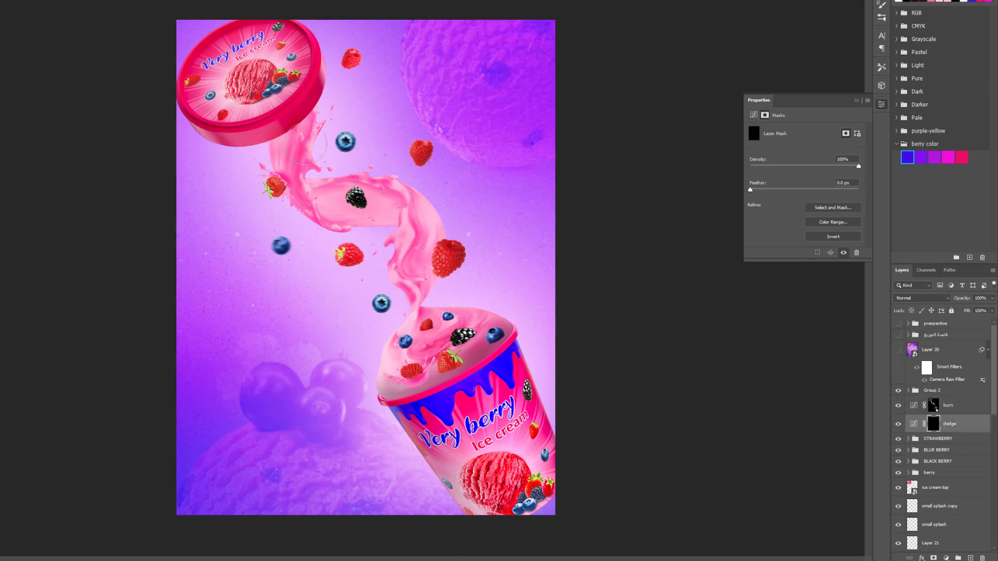
pyautogui.scroll(1, 313, 159)
pyautogui.scroll(1, 314, 158)
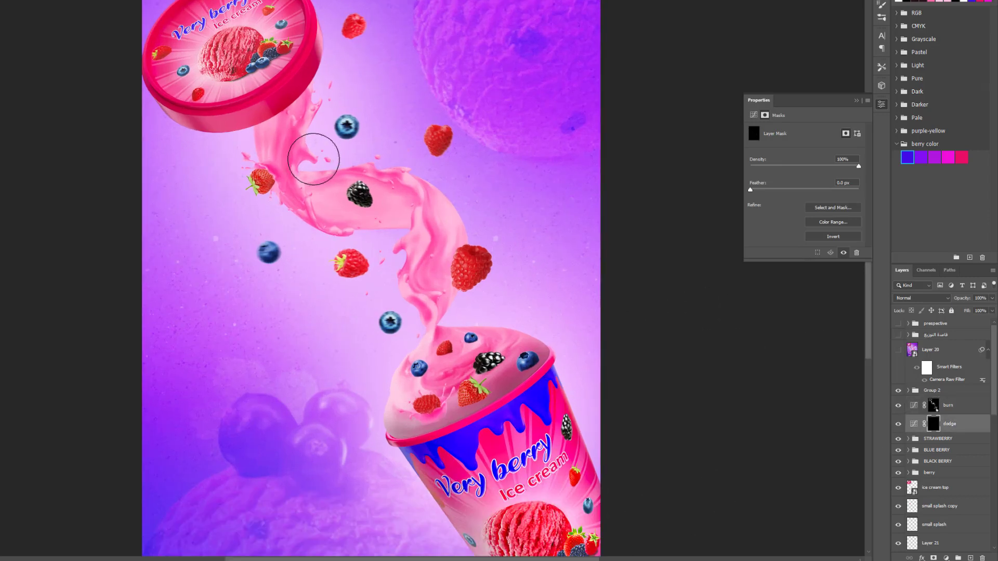
pyautogui.keyDown('alt'); pyautogui.rightClick(313, 159); pyautogui.keyUp('alt')
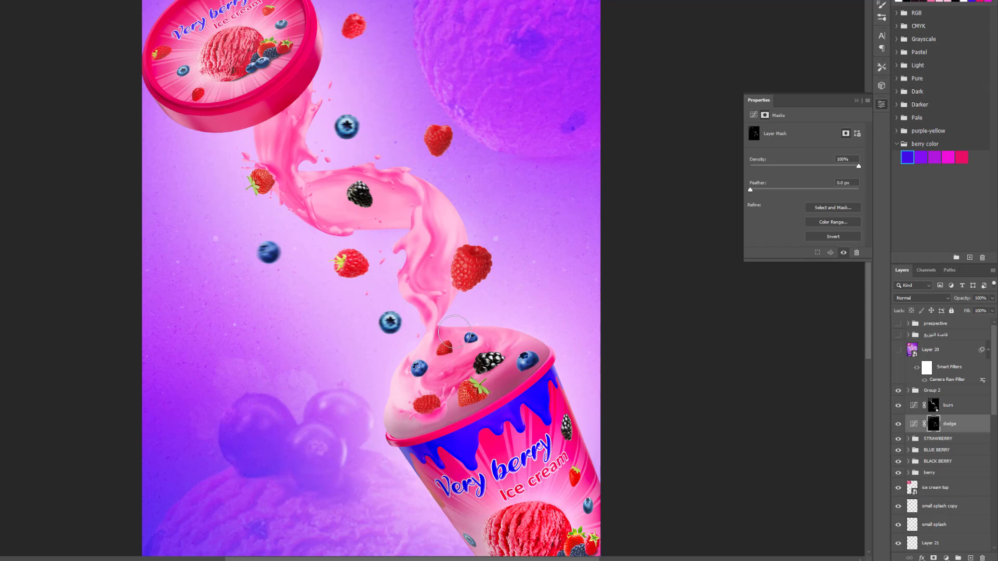
# - Paint highlights on the dodge mask along the pink splash and ice cream top
pyautogui.scroll(2, 553, 335)
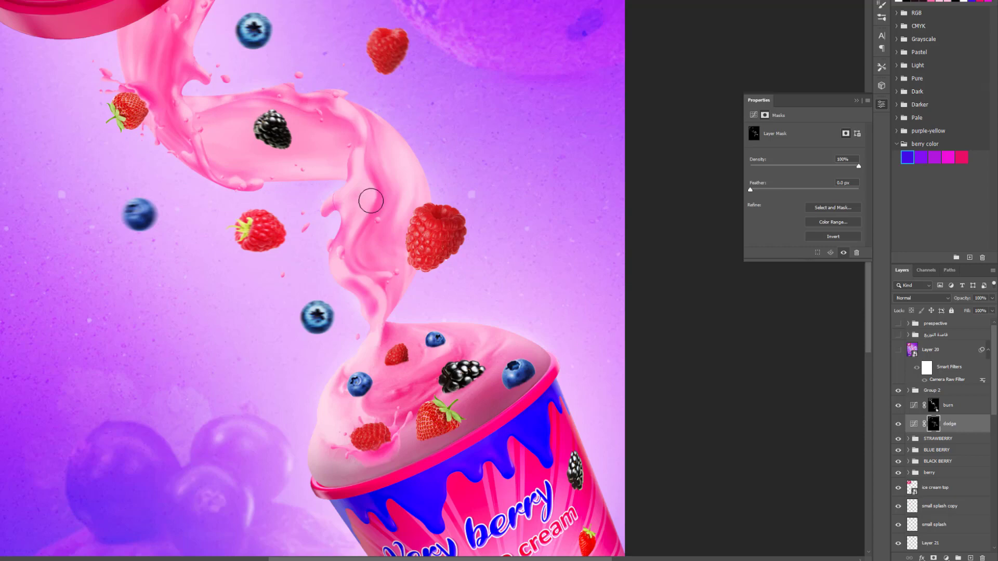
pyautogui.scroll(-3, 370, 200)
pyautogui.scroll(-1, 371, 201)
pyautogui.scroll(1, 510, 260)
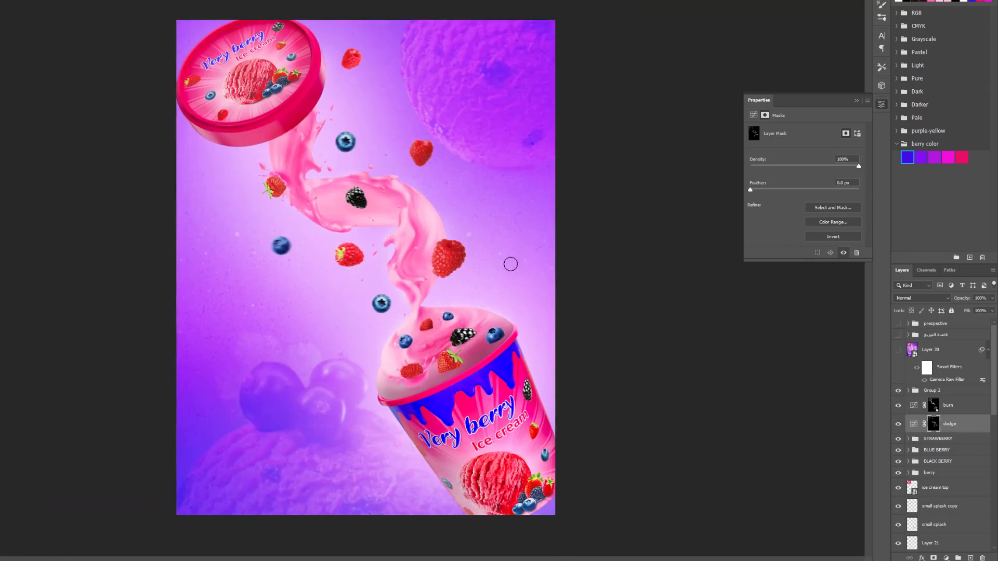
pyautogui.scroll(2, 494, 329)
pyautogui.scroll(-1, 513, 390)
pyautogui.scroll(-1, 527, 392)
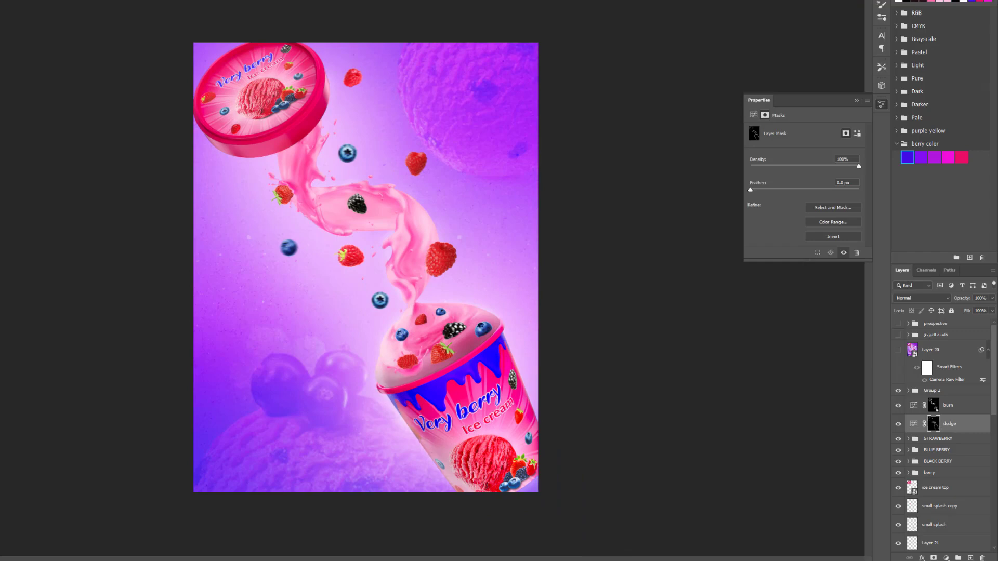
pyautogui.scroll(1, 470, 179)
pyautogui.scroll(1, 519, 173)
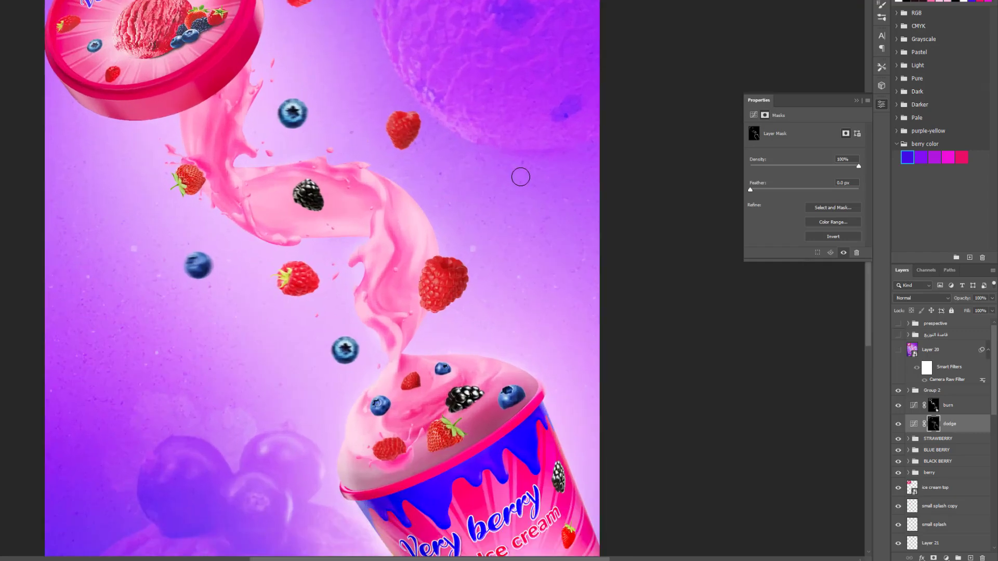
pyautogui.scroll(1, 425, 179)
pyautogui.scroll(-1, 424, 179)
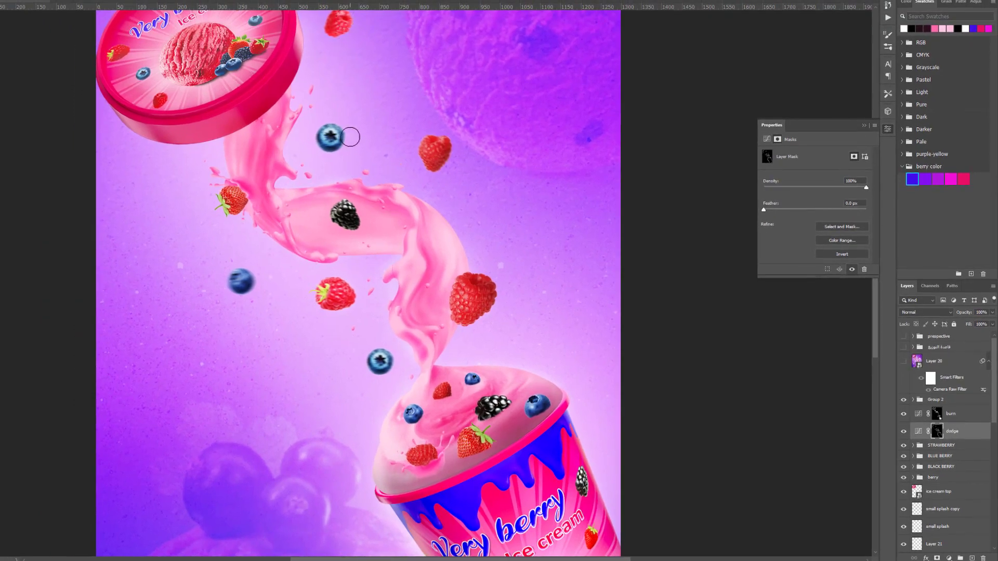
# - Fit the poster in view and switch between the burn and dodge masks for refinement
pyautogui.hotkey('ctrl', '-')
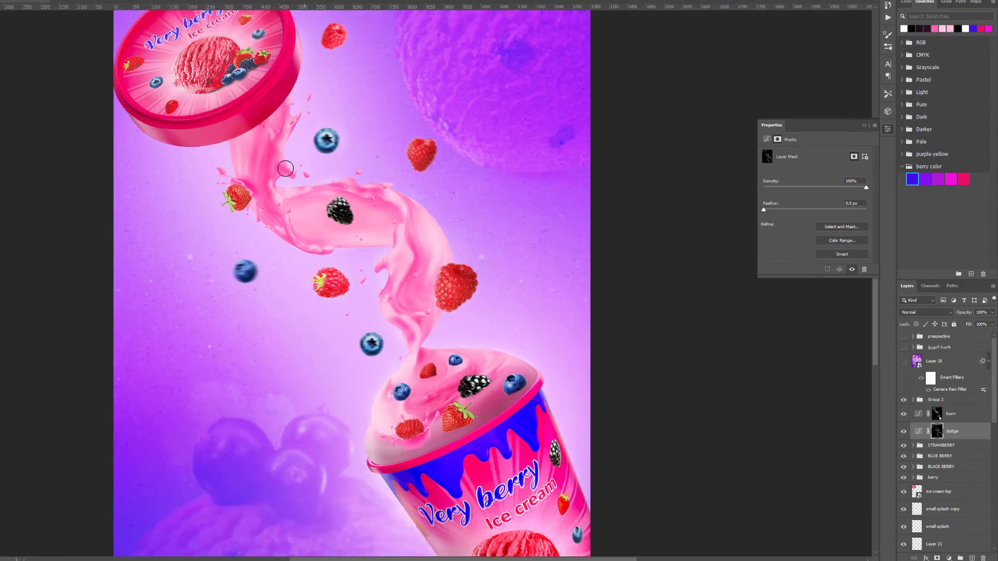
pyautogui.hotkey('ctrl', '0')
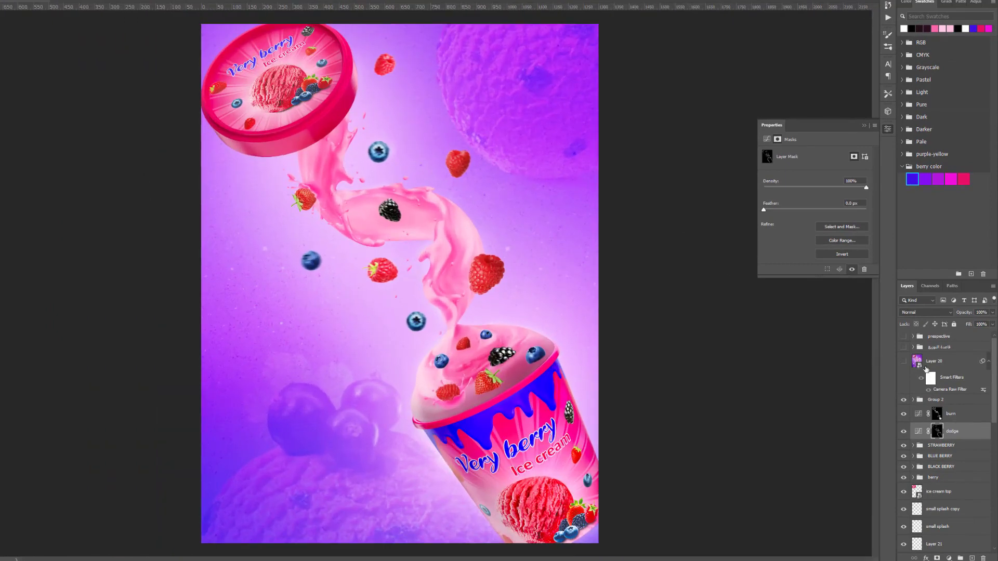
pyautogui.click(951, 413)
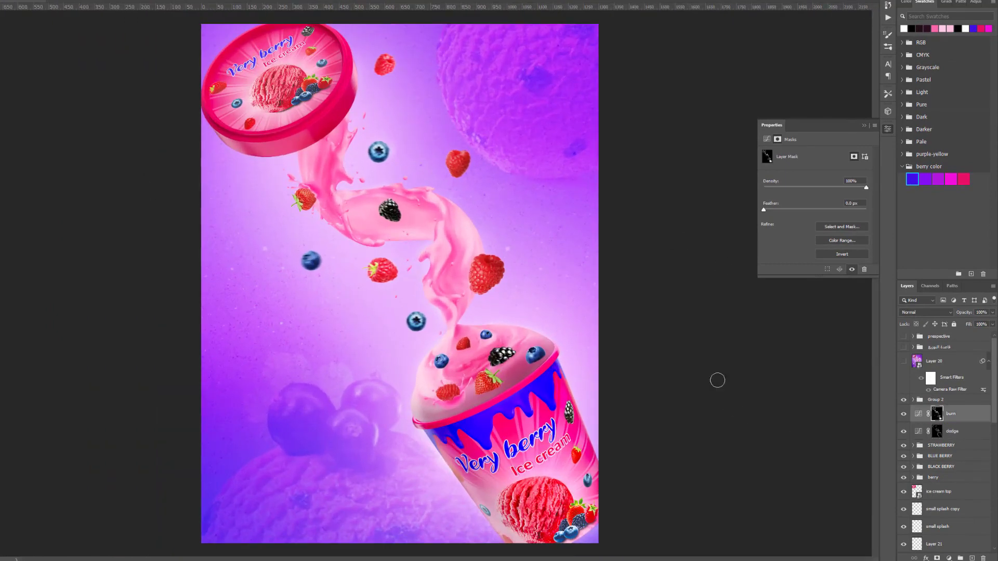
pyautogui.scroll(1, 628, 325)
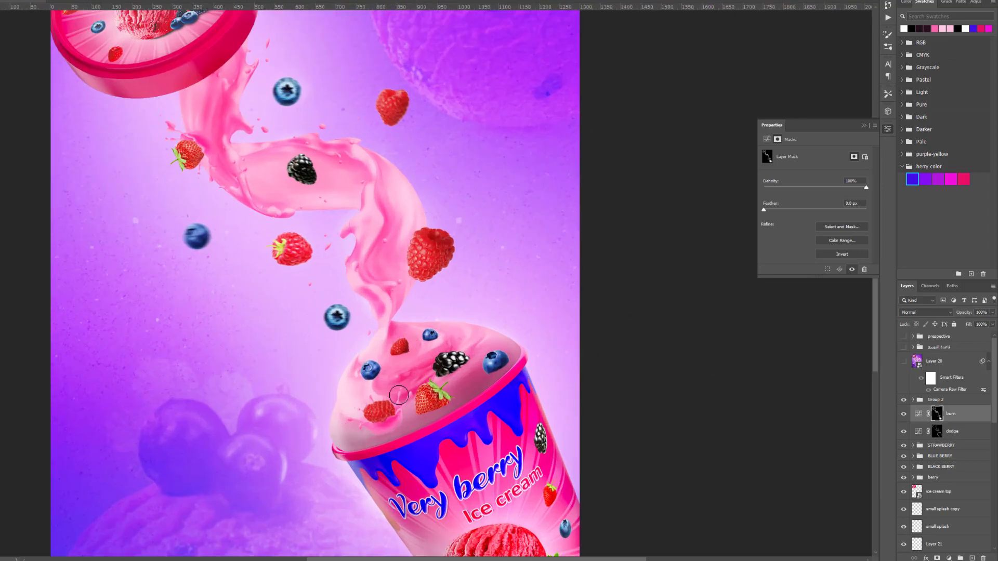
pyautogui.click(935, 433)
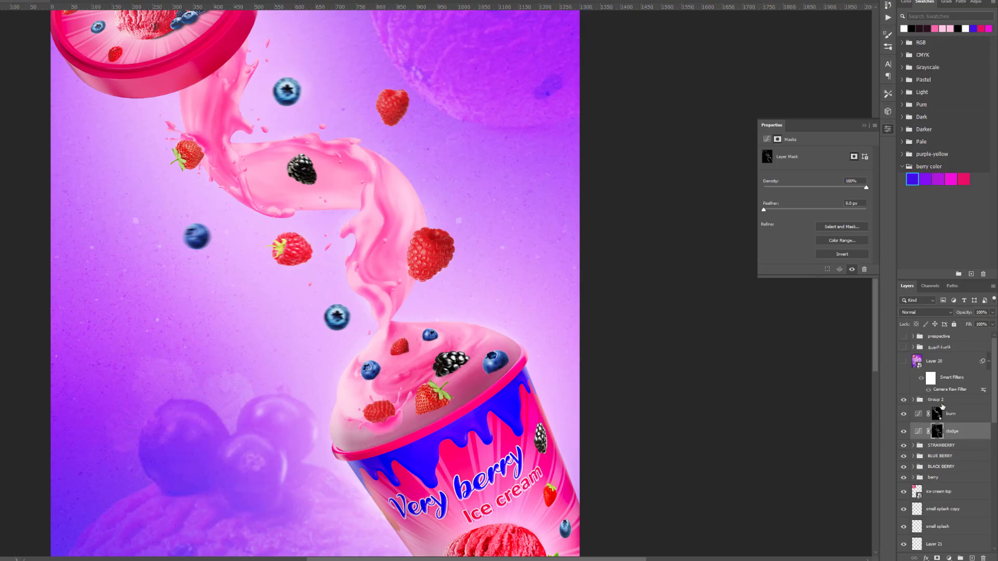
pyautogui.click(941, 414)
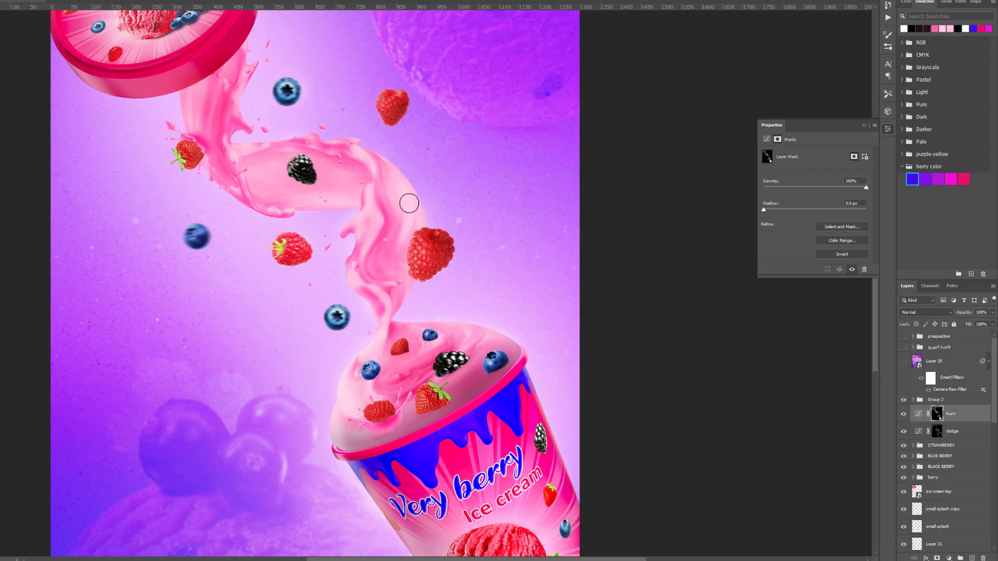
# - Refine the burn shading around the splash and cup rim on the burn mask
pyautogui.hotkey('ctrl', '0')
pyautogui.scroll(2, 644, 305)
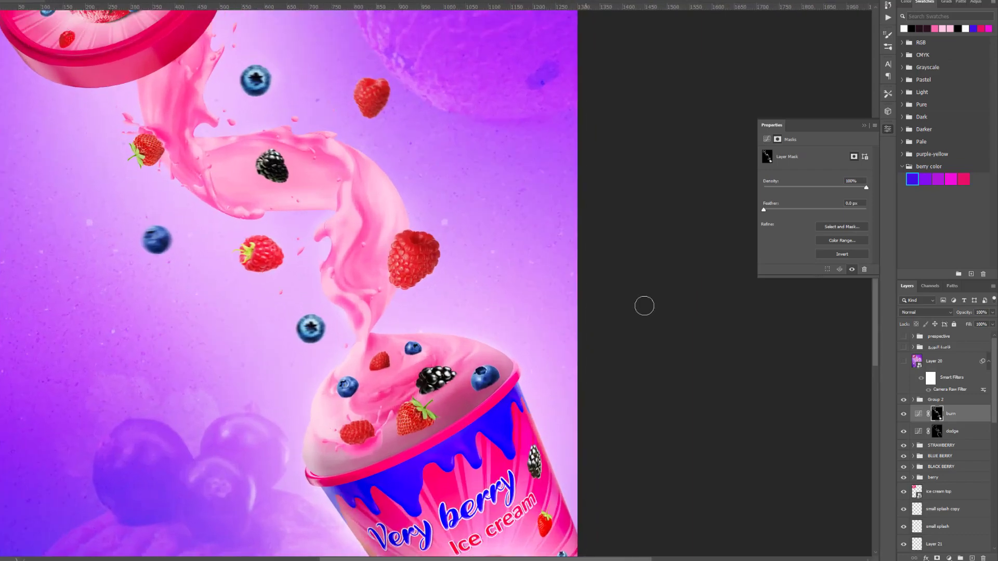
pyautogui.scroll(1, 645, 306)
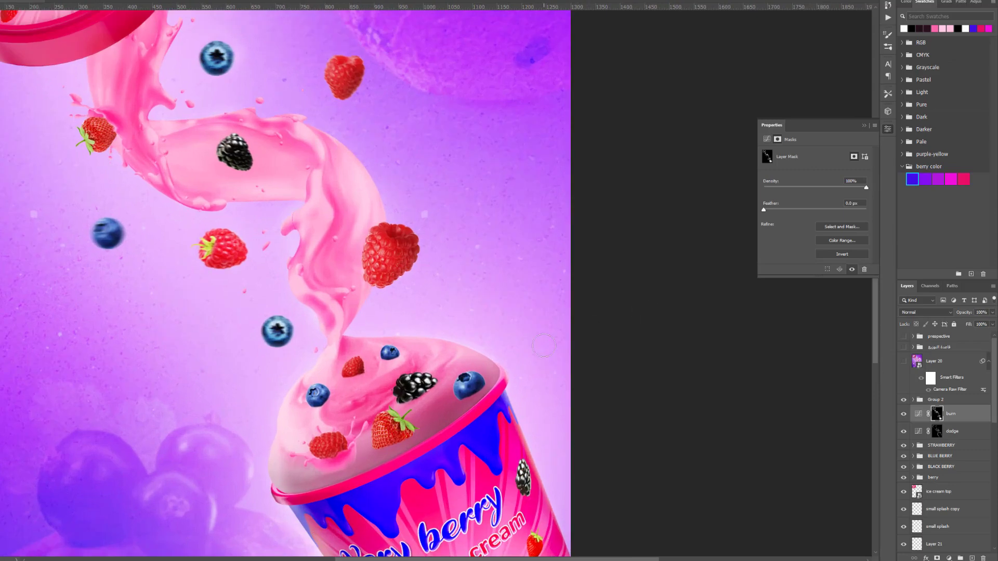
pyautogui.hotkey('ctrl', '0')
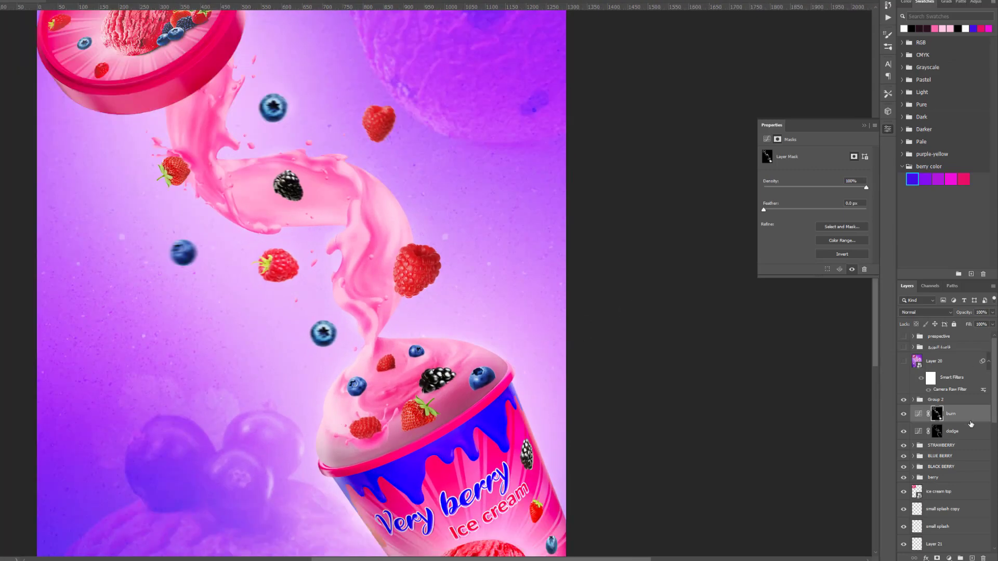
pyautogui.hotkey('ctrl', '0')
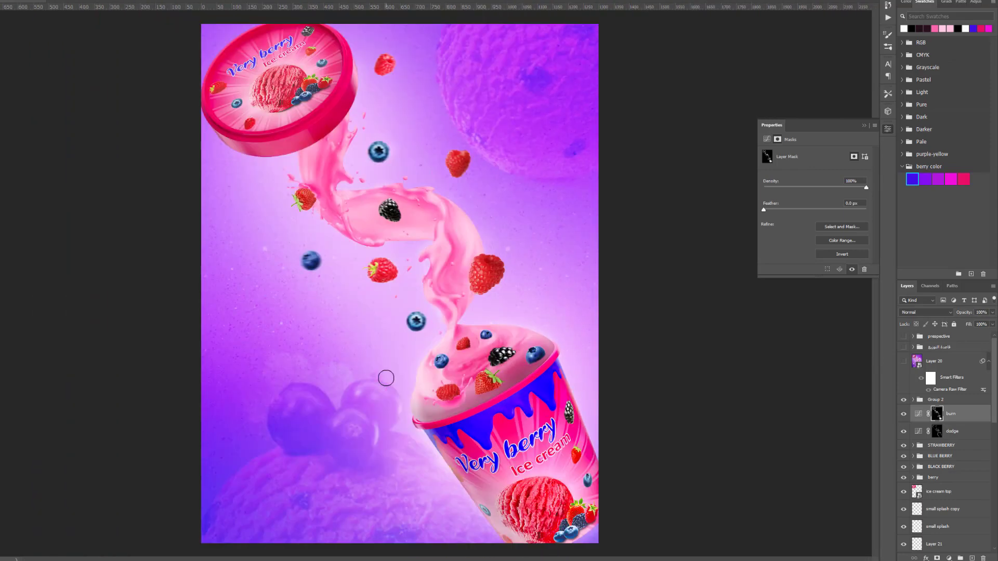
pyautogui.scroll(2, 743, 383)
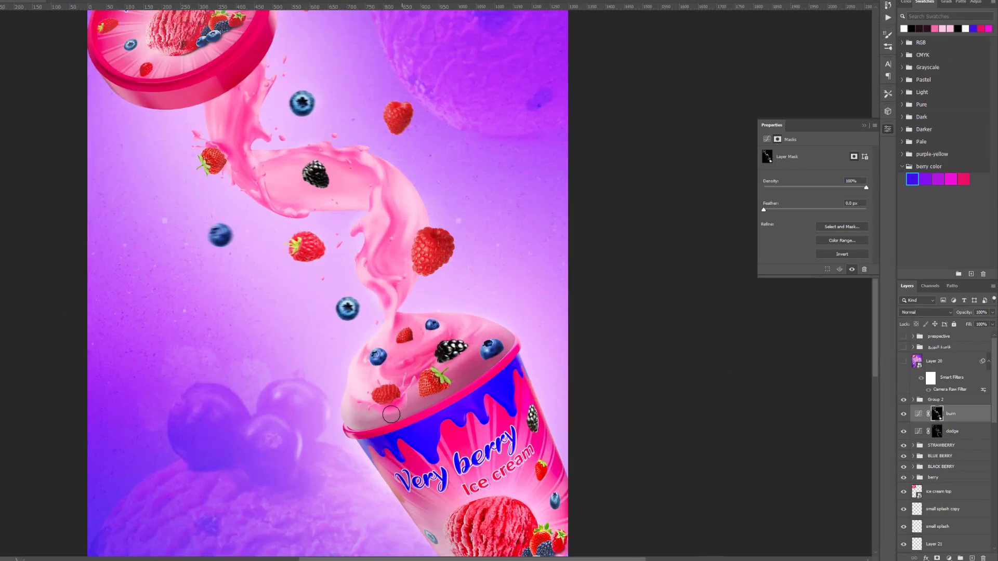
pyautogui.scroll(1, 398, 416)
pyautogui.scroll(1, 401, 423)
pyautogui.scroll(1, 401, 424)
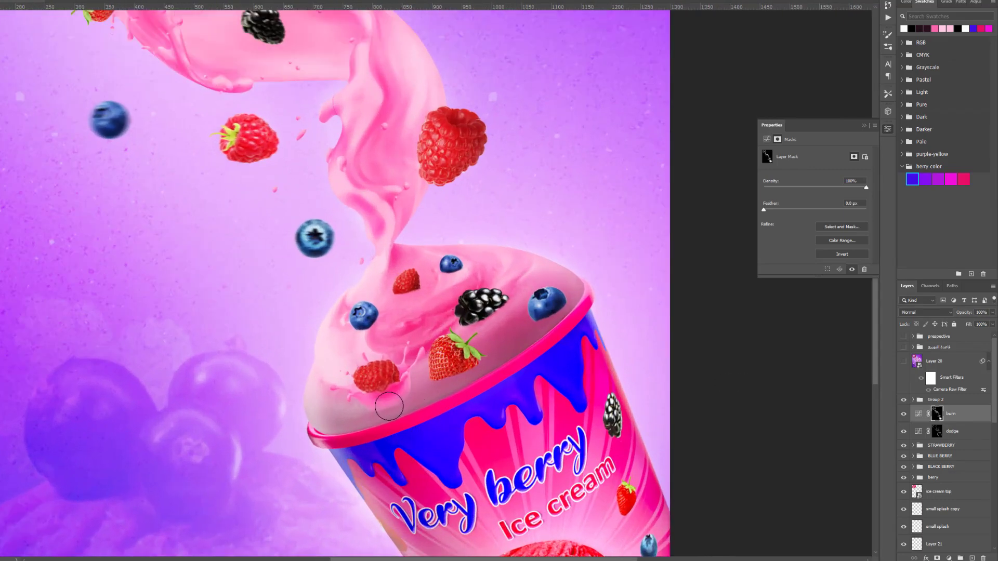
# - Toggle the burn and dodge layers off and on to compare, leaving both visible
pyautogui.click(904, 414)
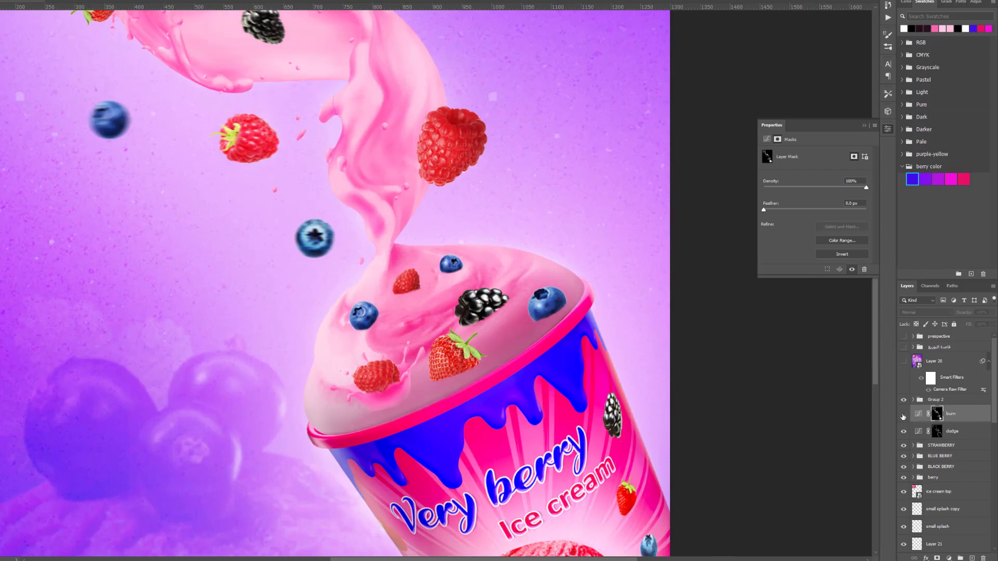
pyautogui.click(904, 414)
pyautogui.click(903, 432)
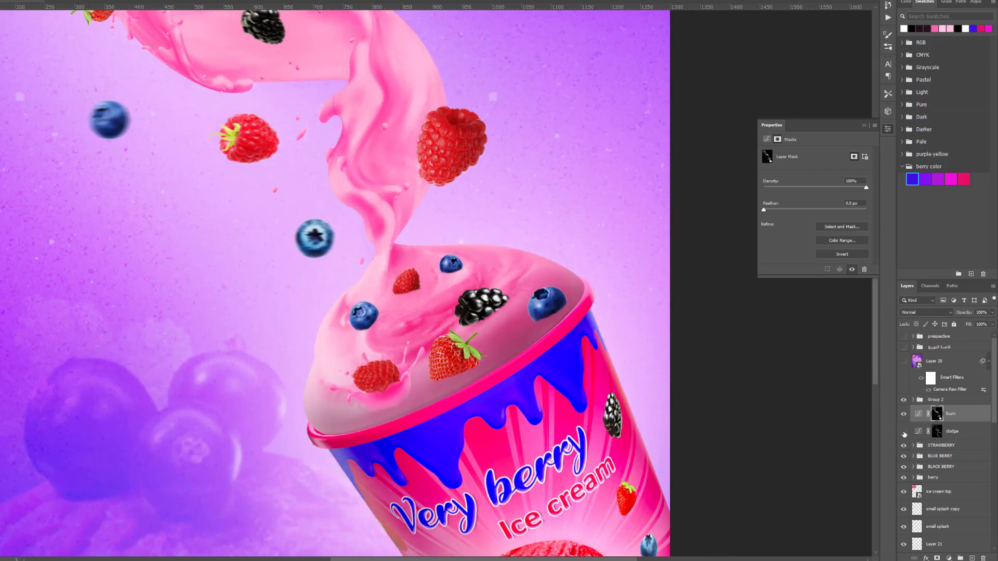
pyautogui.click(904, 432)
pyautogui.scroll(-2, 334, 331)
pyautogui.scroll(-2, 334, 336)
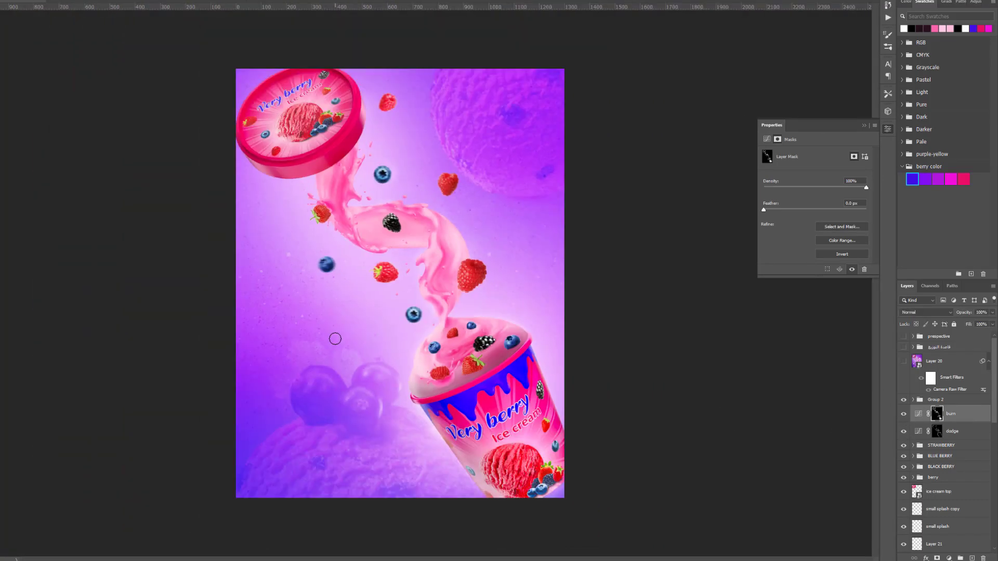
pyautogui.hotkey('ctrl', '0')
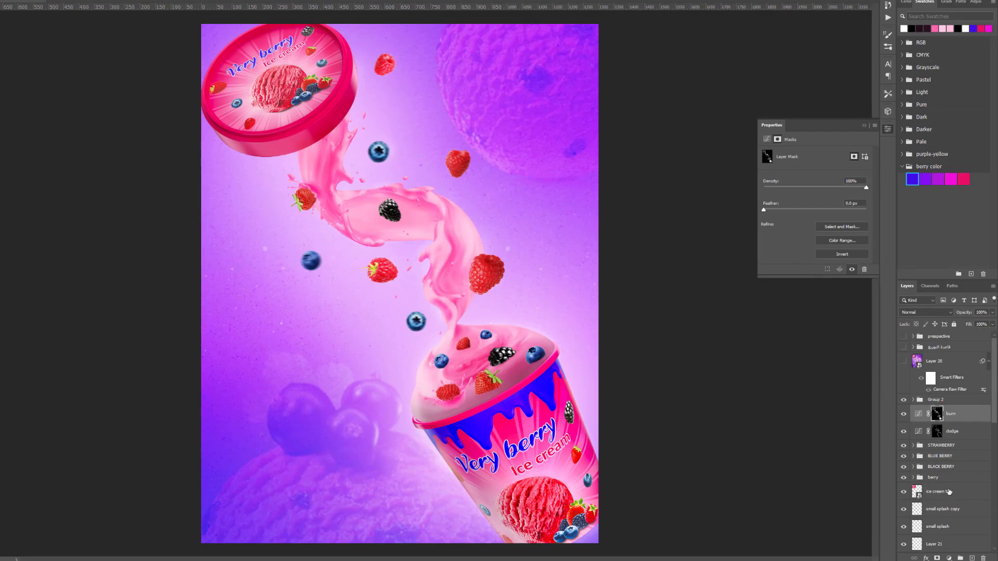
pyautogui.hotkey('ctrl', 'shift', 'n')
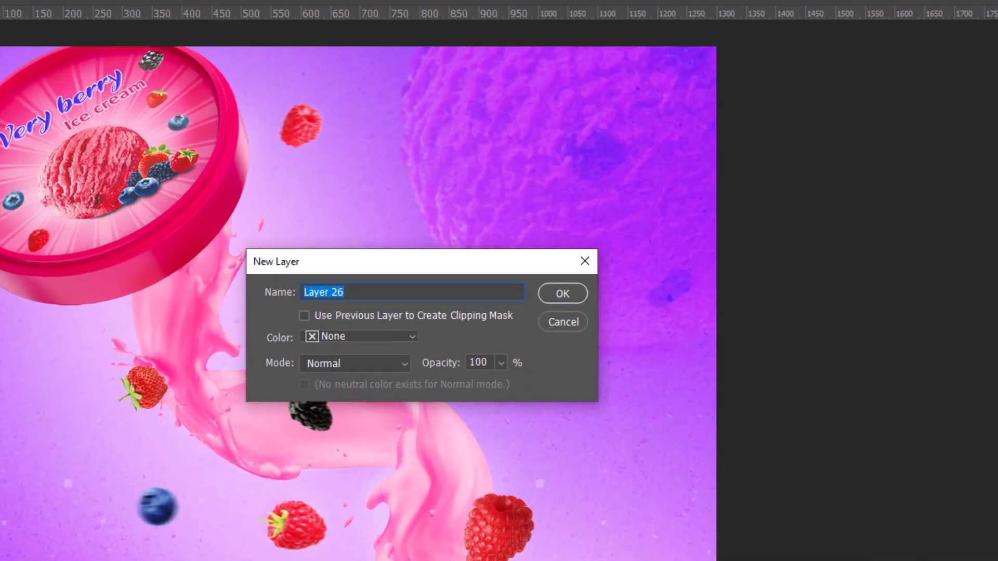
# - Create a layer named dodge in Overlay mode, filled with neutral 50% gray
pyautogui.write('dodge')
pyautogui.click(401, 364)
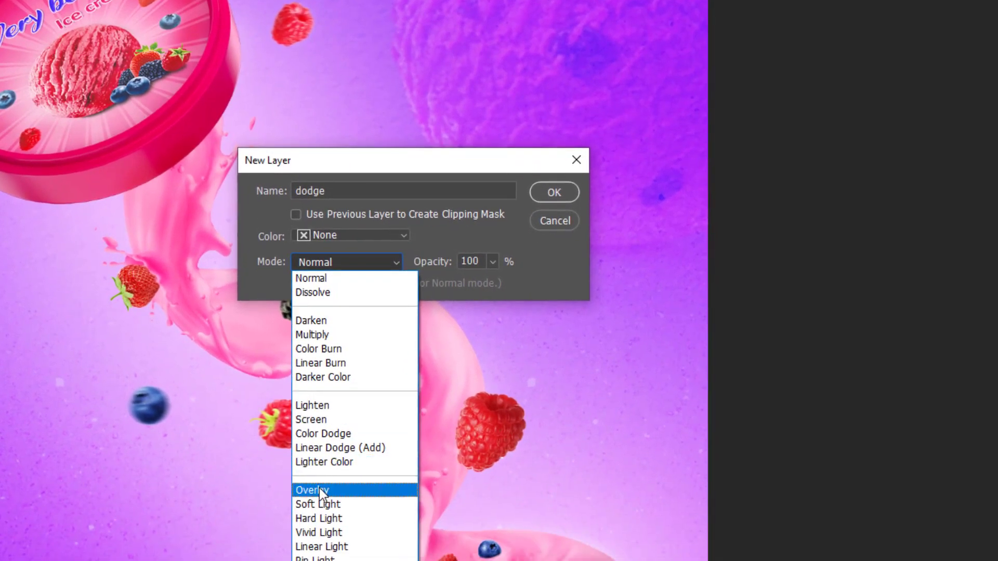
pyautogui.click(320, 490)
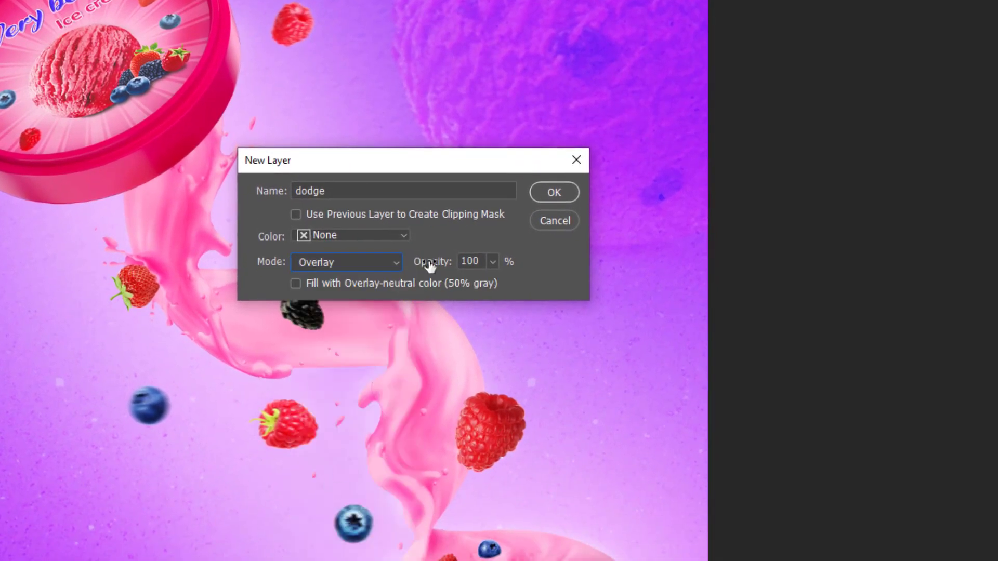
pyautogui.click(296, 283)
pyautogui.click(552, 192)
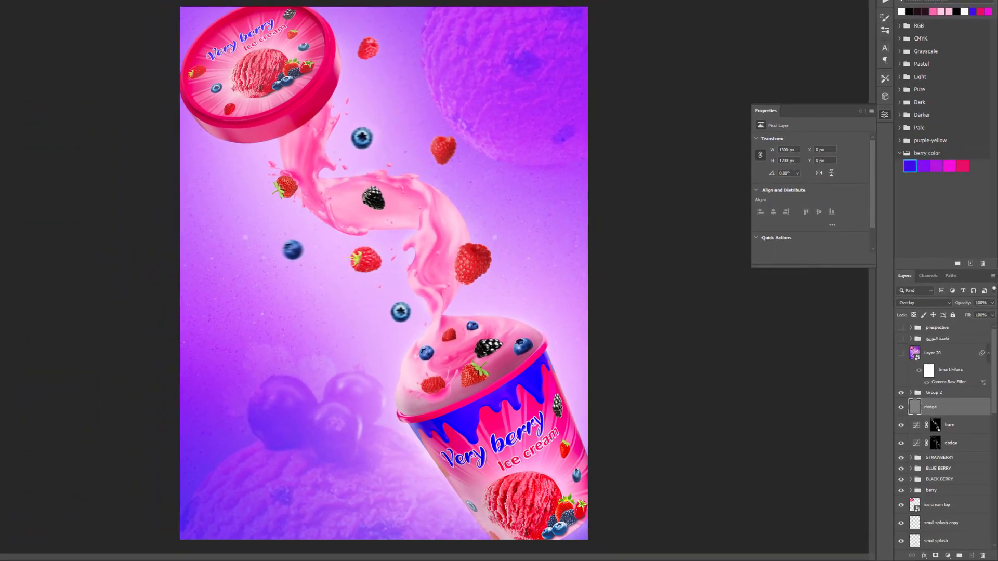
pyautogui.scroll(5, 362, 284)
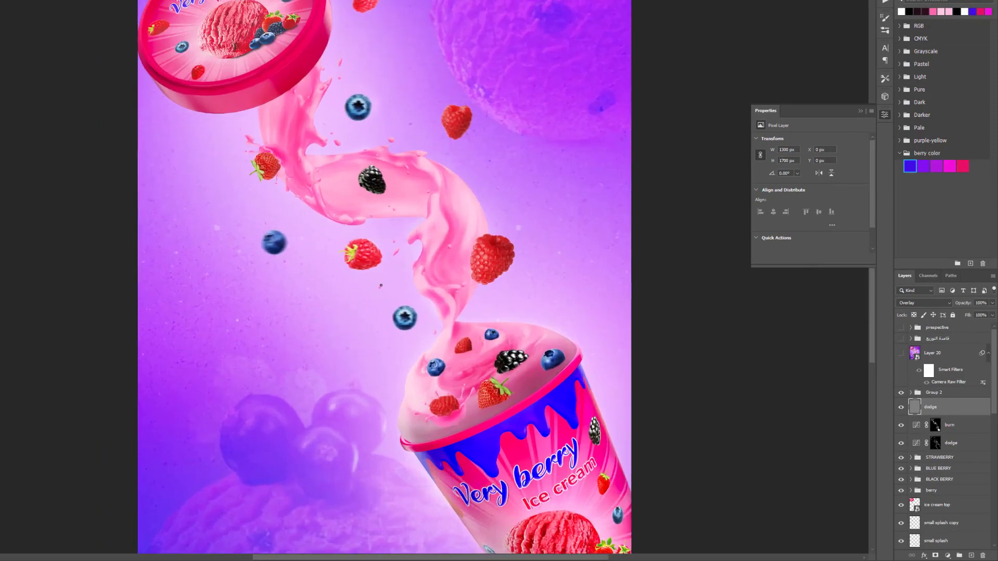
pyautogui.scroll(3, 561, 285)
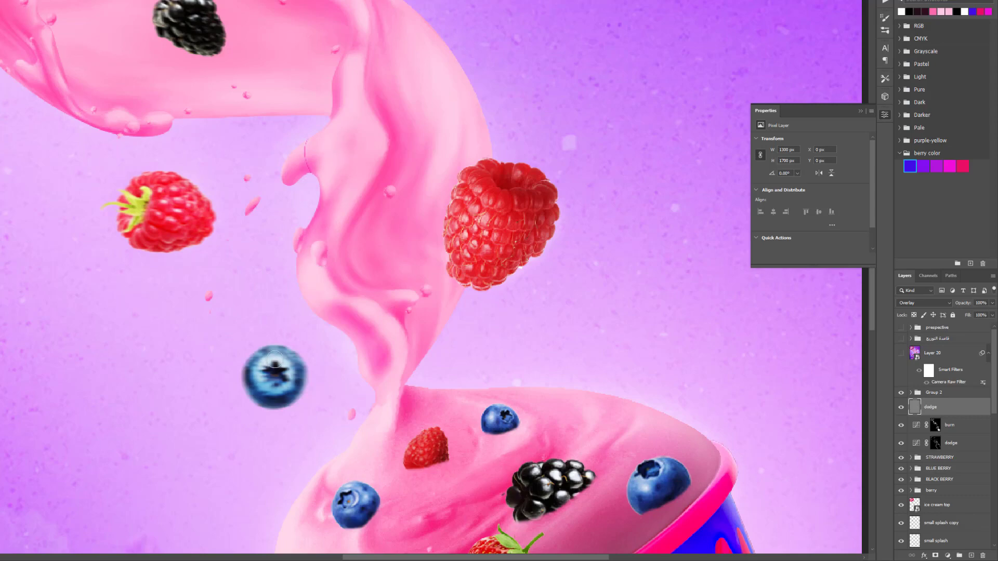
pyautogui.hotkey('ctrl', '-')
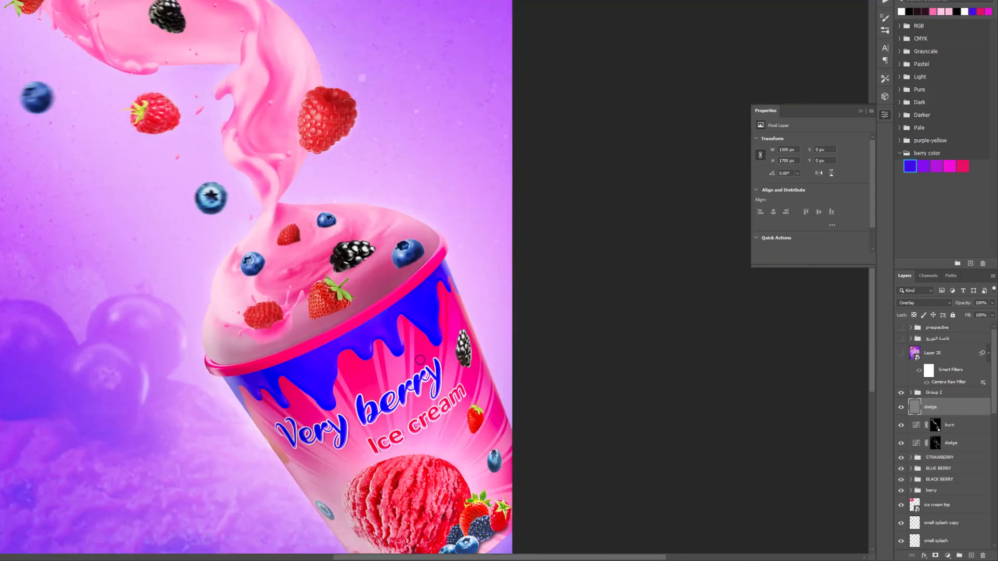
pyautogui.hotkey('ctrl', '+')
pyautogui.hotkey('ctrl', '+')
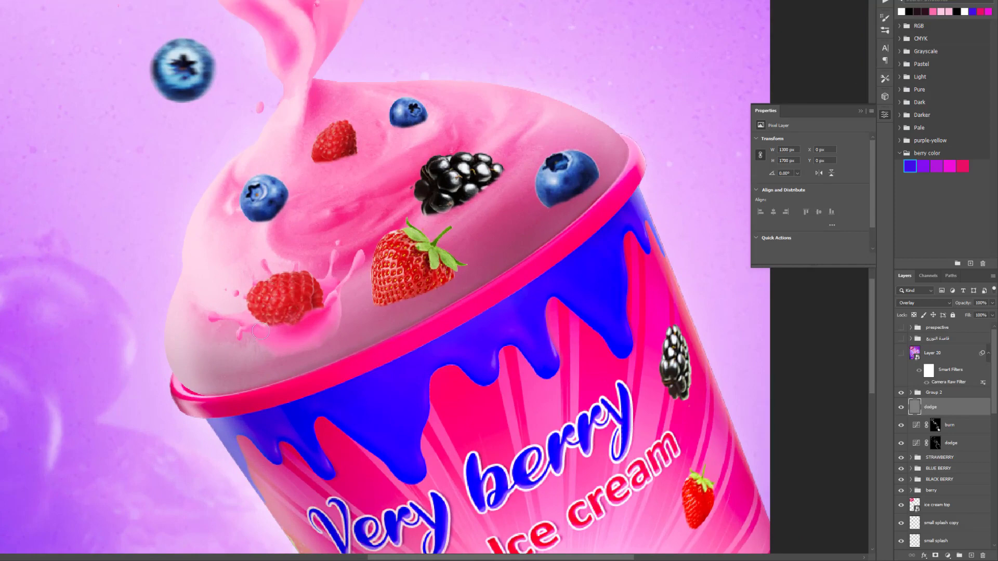
pyautogui.scroll(-1, 261, 331)
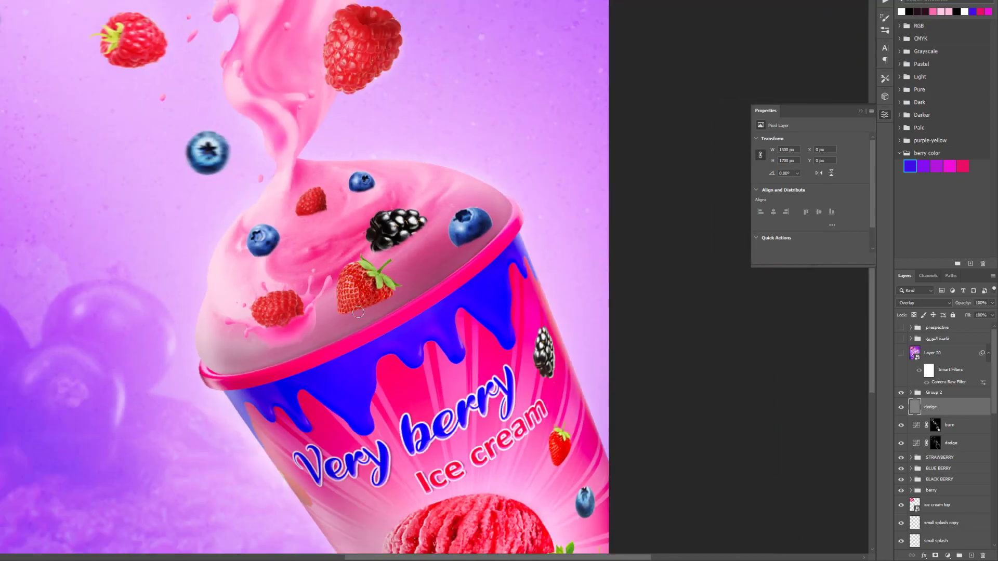
pyautogui.scroll(-2, 325, 322)
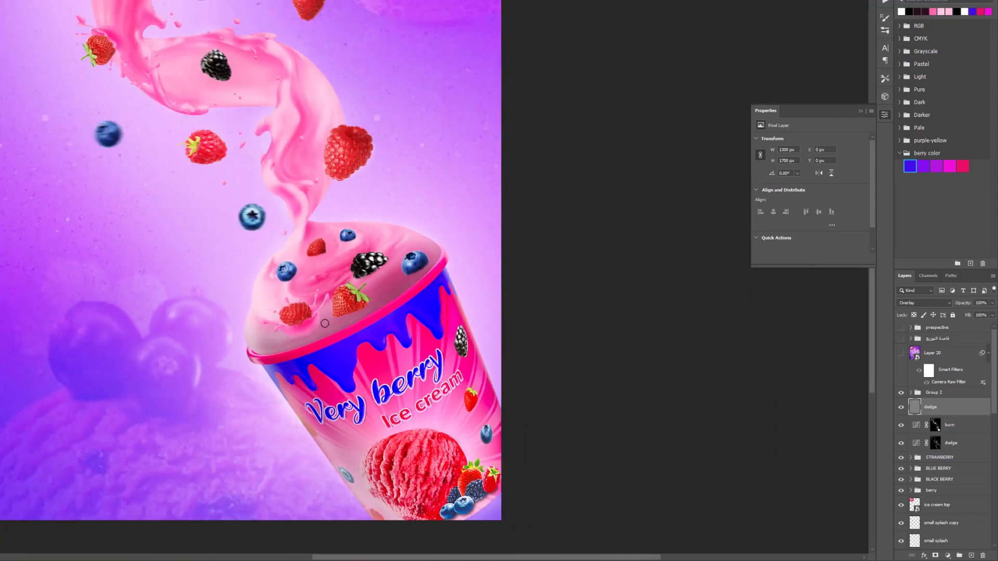
pyautogui.scroll(-2, 324, 43)
pyautogui.scroll(1, 324, 43)
pyautogui.scroll(2, 269, 64)
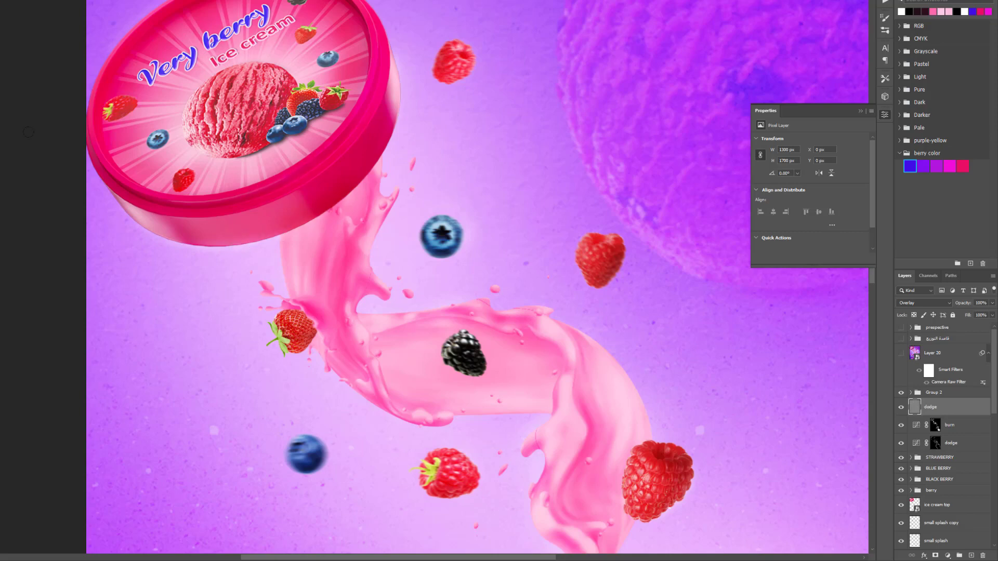
pyautogui.hotkey('ctrl', '-')
pyautogui.hotkey('ctrl', '-')
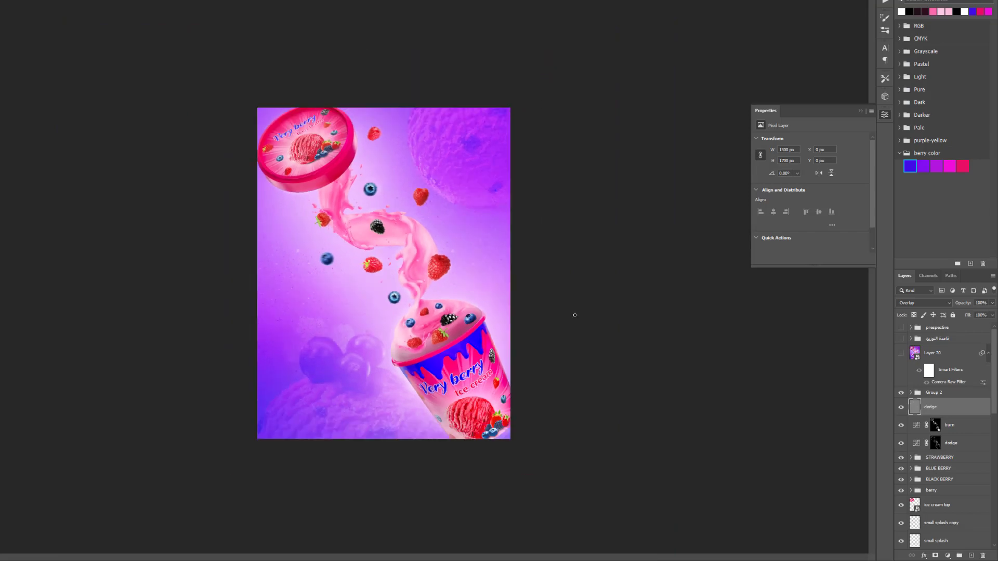
pyautogui.hotkey('ctrl', '+')
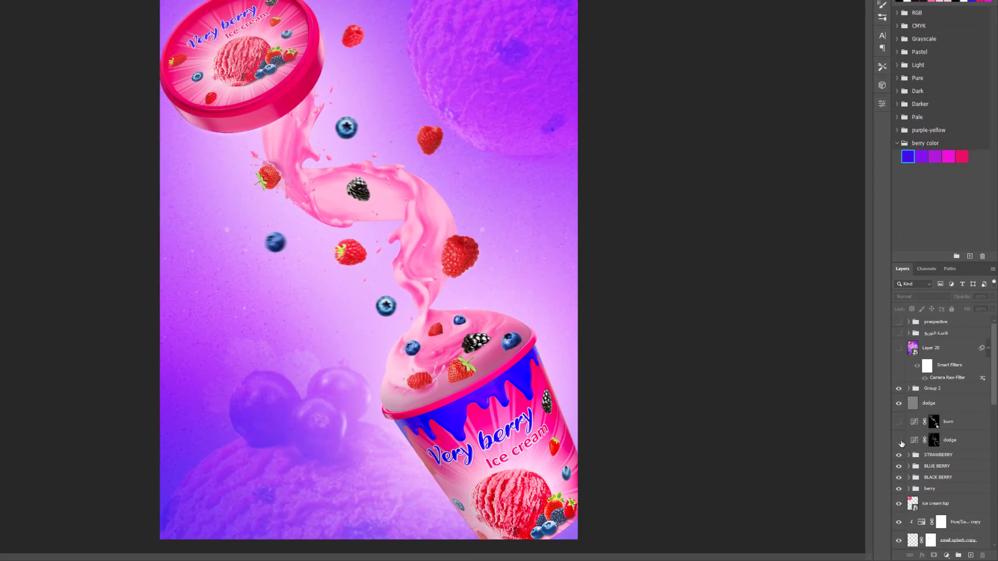
# - Toggle the dodge and burn curves layers' eye icons to compare, then zoom out and back in
pyautogui.click(898, 441)
pyautogui.click(899, 422)
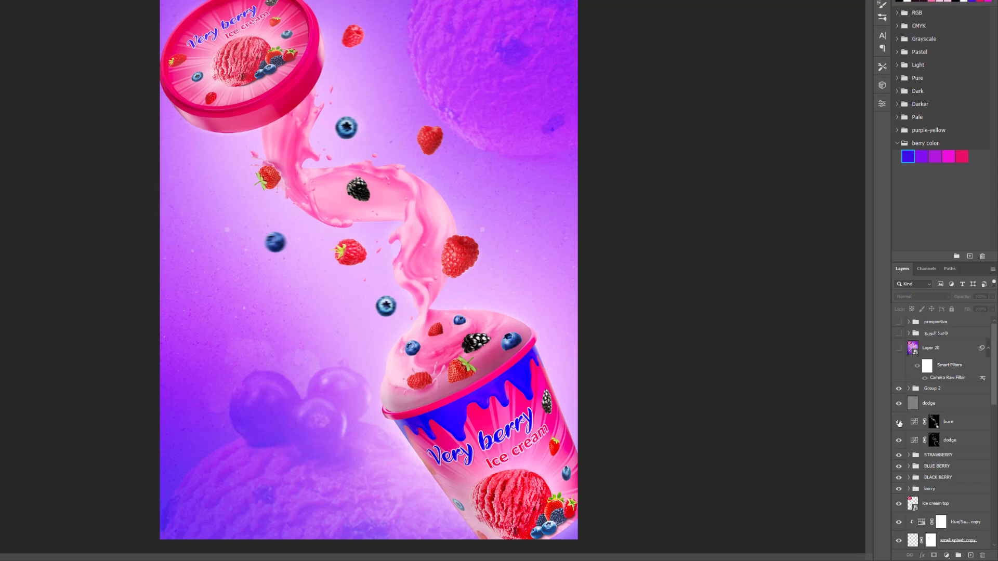
pyautogui.click(899, 424)
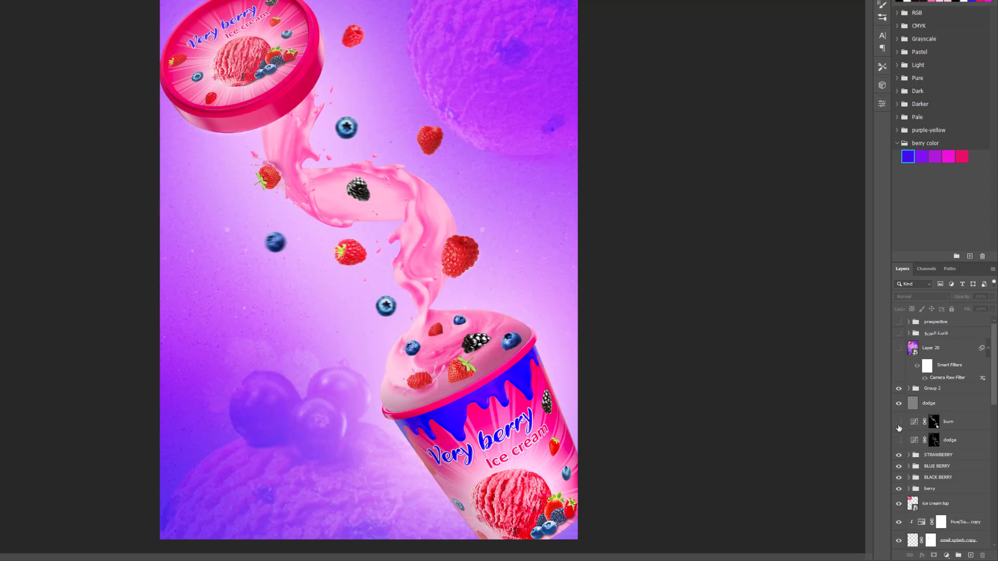
pyautogui.click(900, 404)
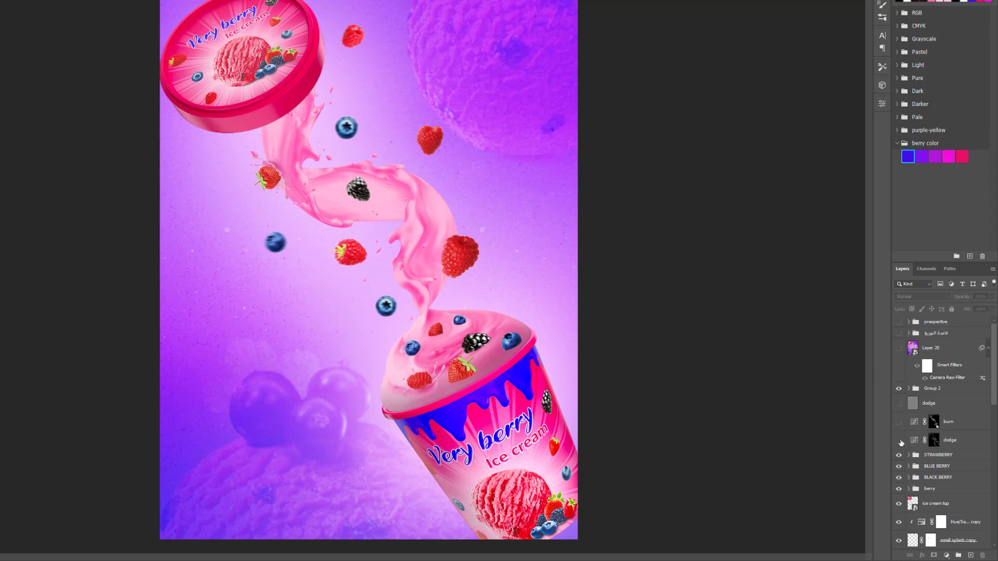
pyautogui.click(900, 404)
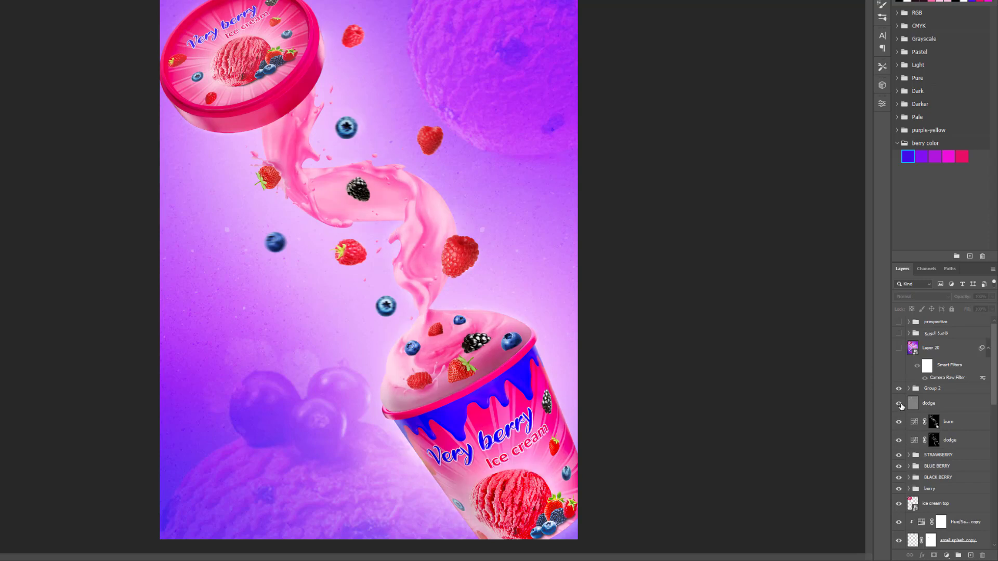
pyautogui.hotkey('ctrl', '-')
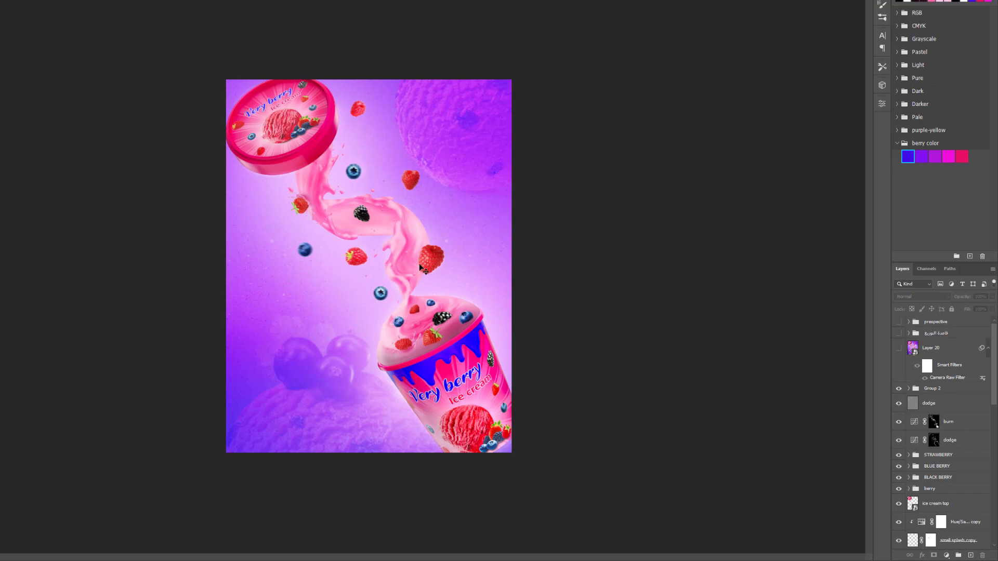
pyautogui.hotkey('ctrl', '+')
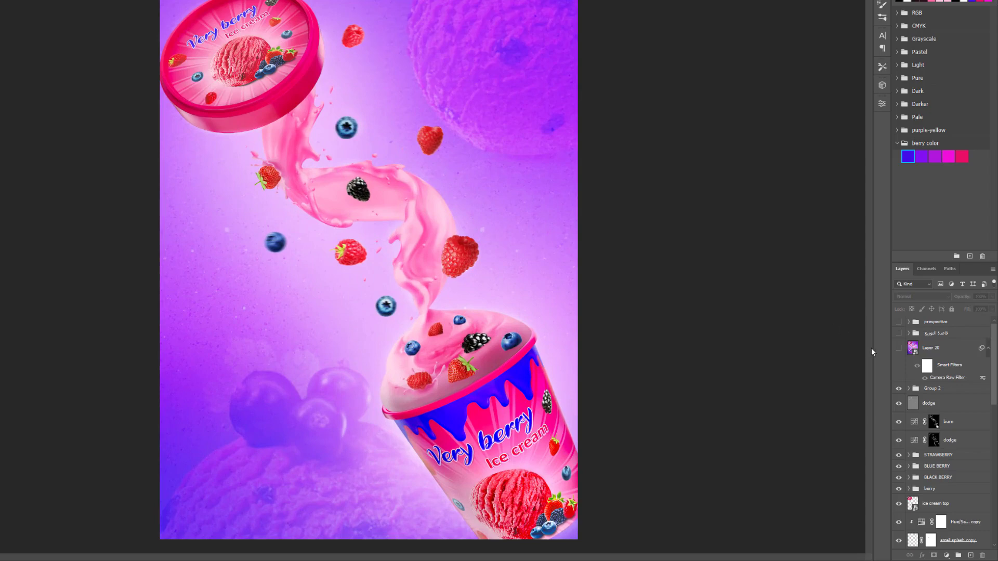
# - Expand Group 2, show the text folder, and expand it and Group 1
pyautogui.click(909, 389)
pyautogui.scroll(-2, 936, 436)
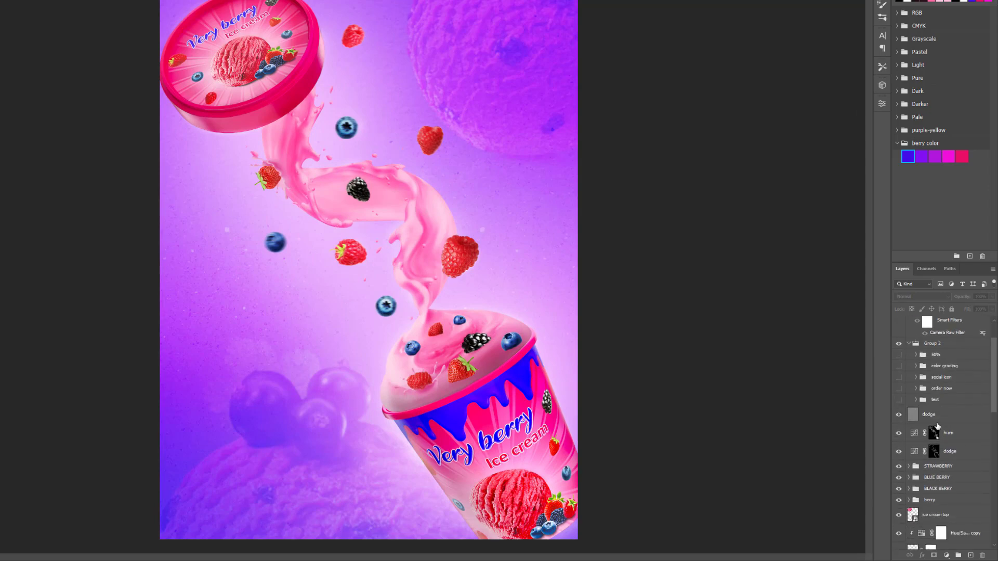
pyautogui.click(900, 400)
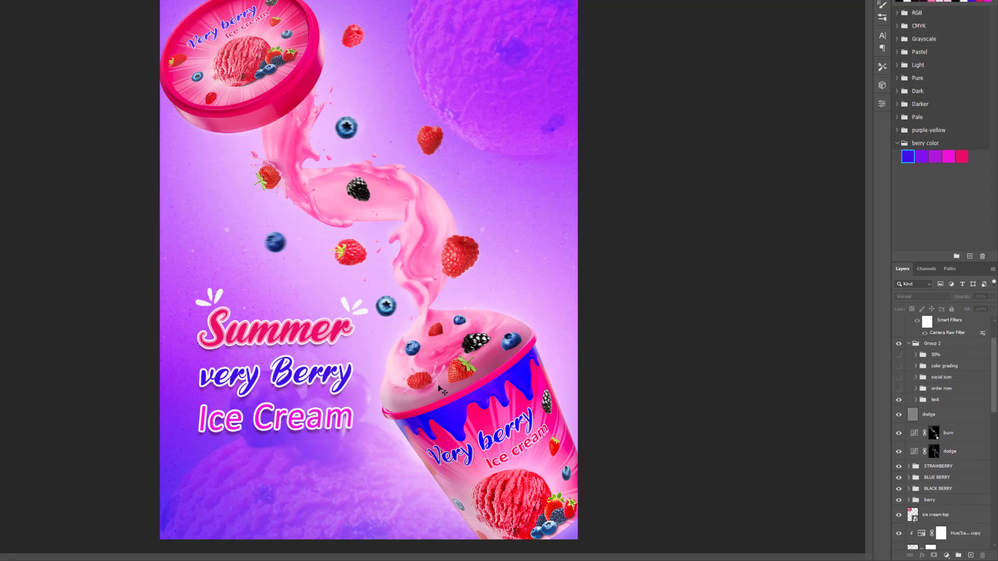
pyautogui.click(916, 400)
pyautogui.click(923, 422)
# - Select the Summer headline layer and bring up its Character settings
pyautogui.scroll(-2, 918, 403)
pyautogui.scroll(-1, 918, 403)
pyautogui.click(306, 338)
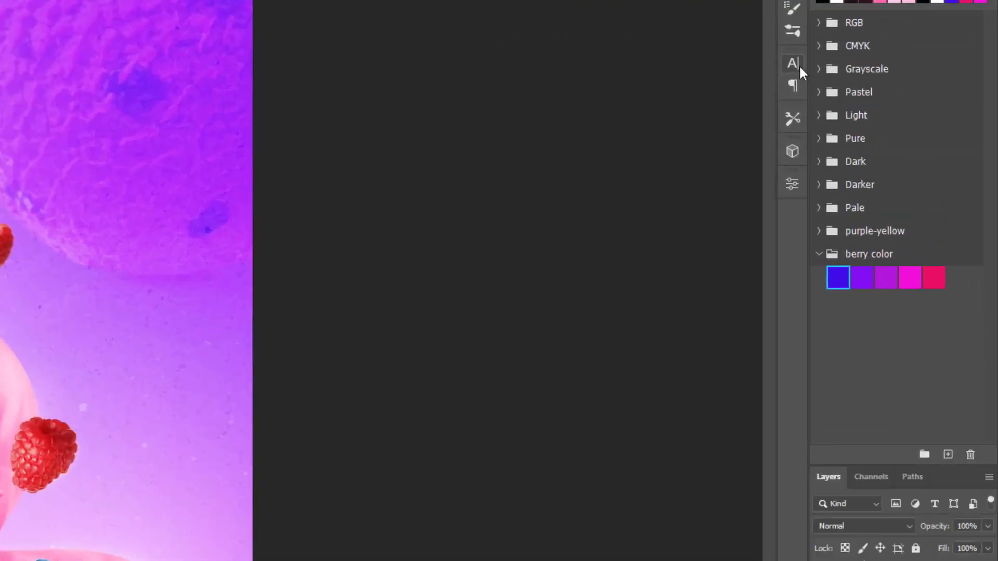
pyautogui.click(883, 35)
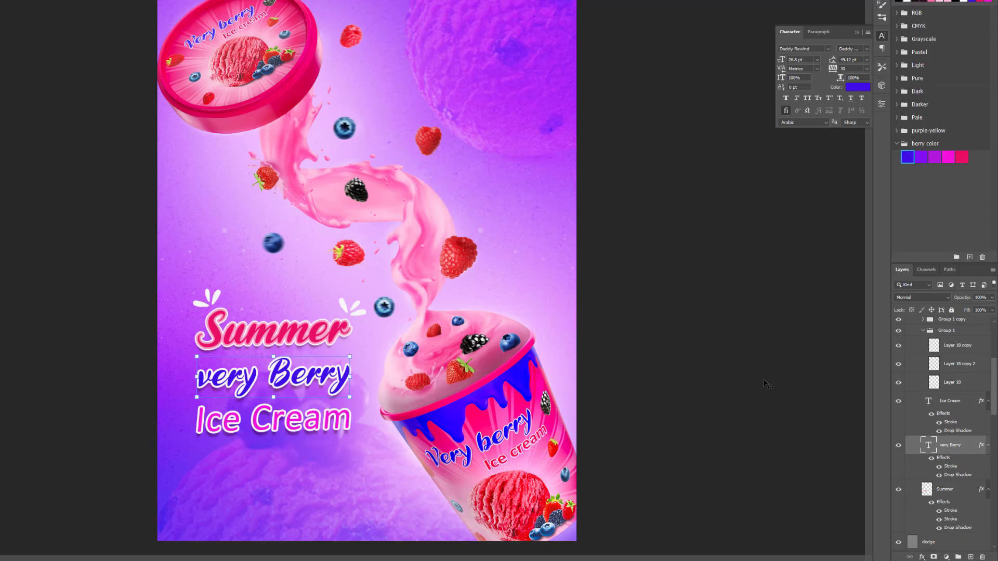
# - Open the Summer layer's Layer Style and inspect its stroke settings
pyautogui.click(304, 339)
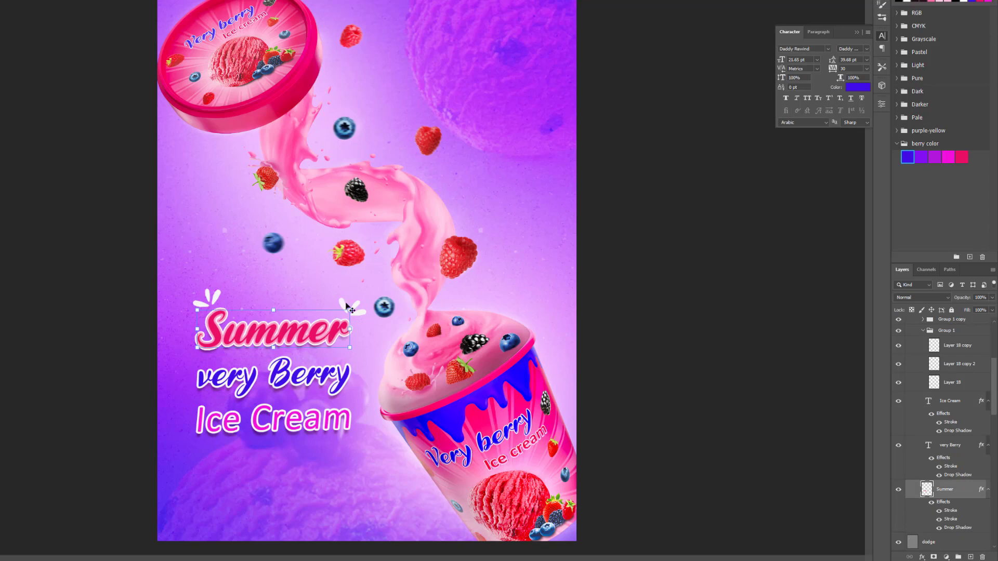
pyautogui.doubleClick(970, 491)
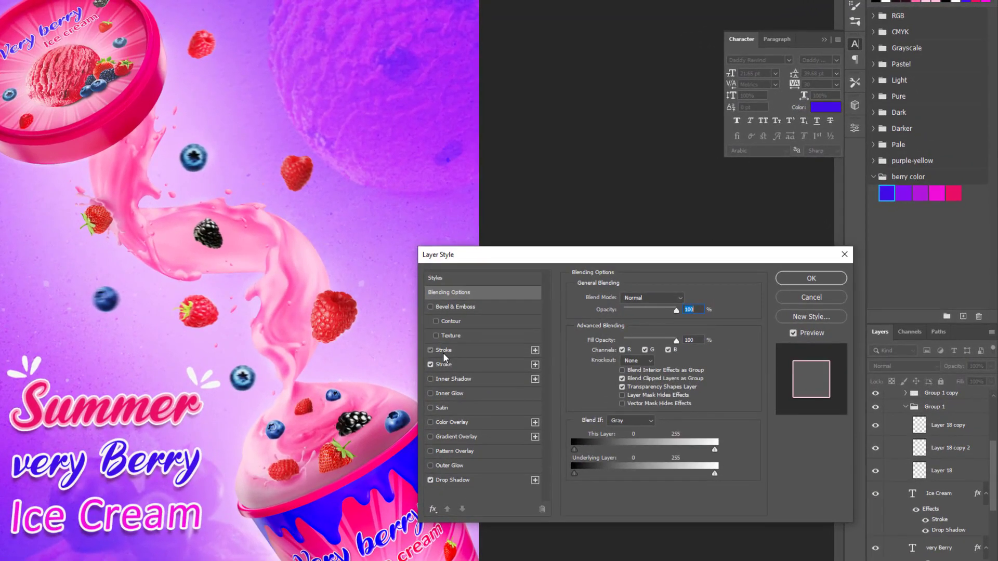
pyautogui.click(496, 318)
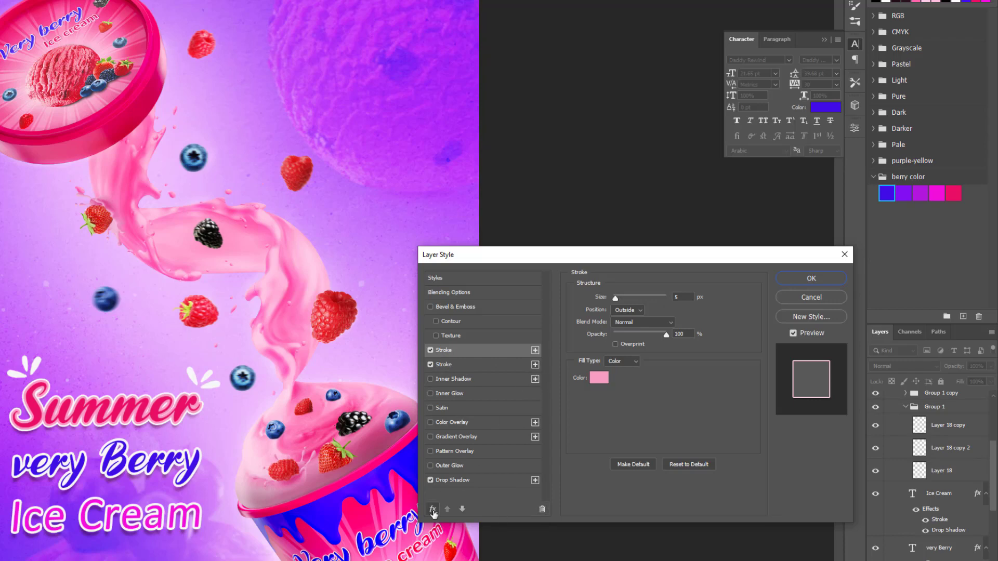
pyautogui.click(432, 511)
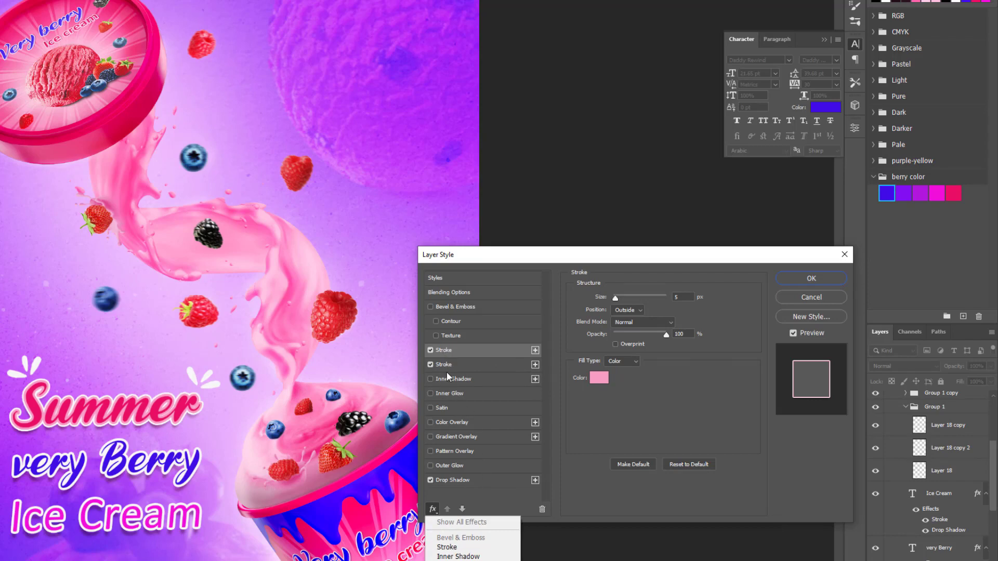
pyautogui.click(576, 492)
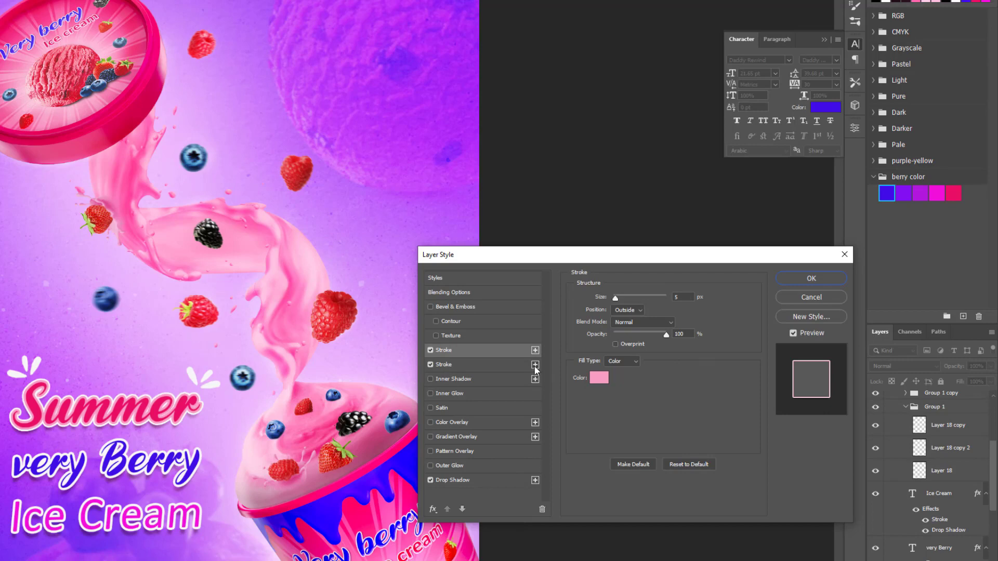
# - Add and disable an extra stroke, then review the 5 px pink, 9 px white strokes and drop shadow
pyautogui.click(535, 365)
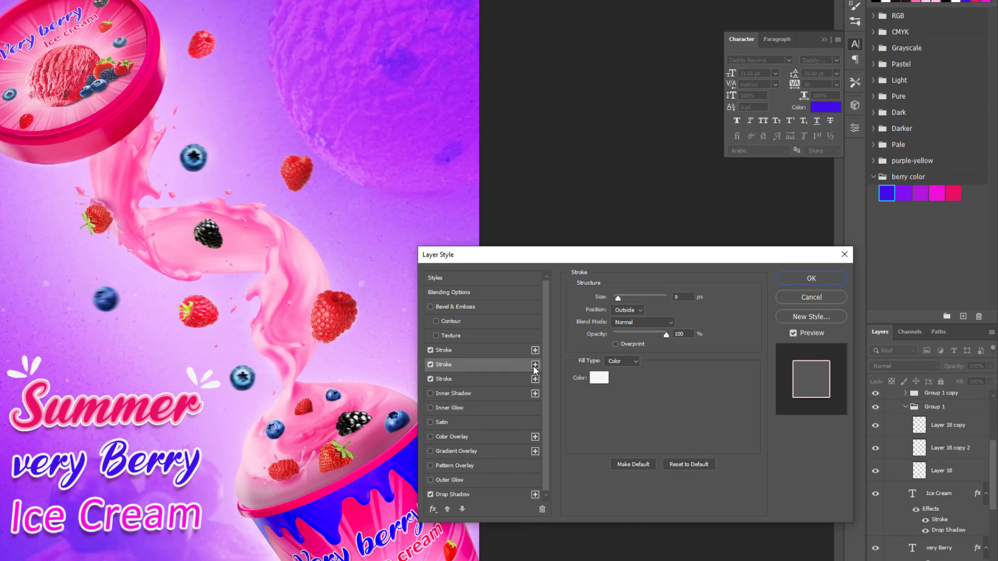
pyautogui.click(441, 379)
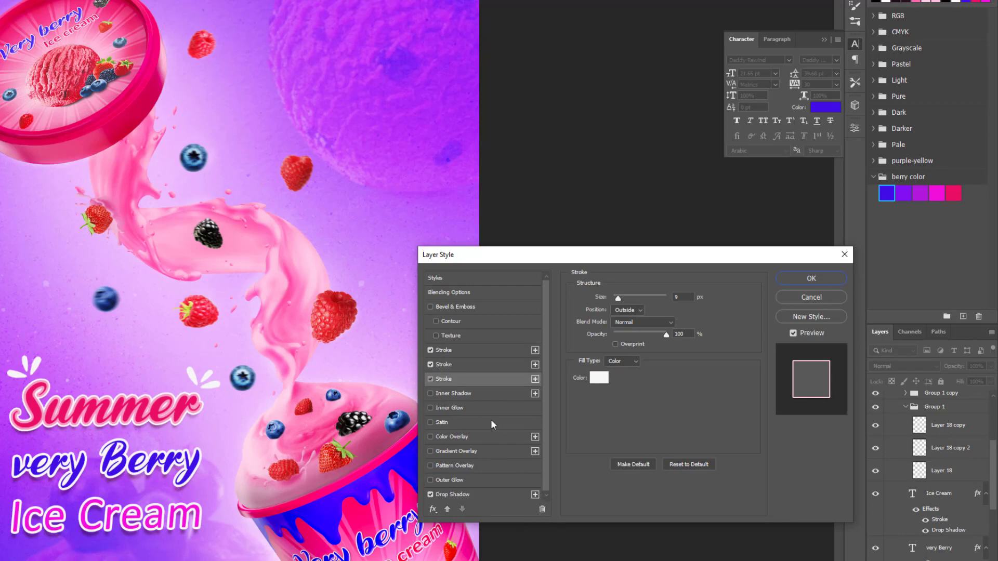
pyautogui.click(430, 379)
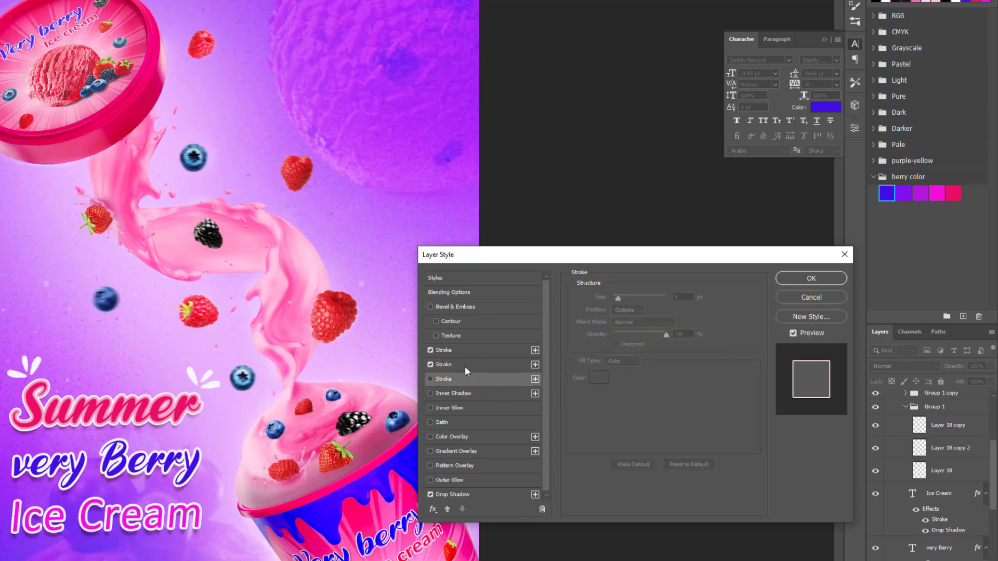
pyautogui.click(446, 351)
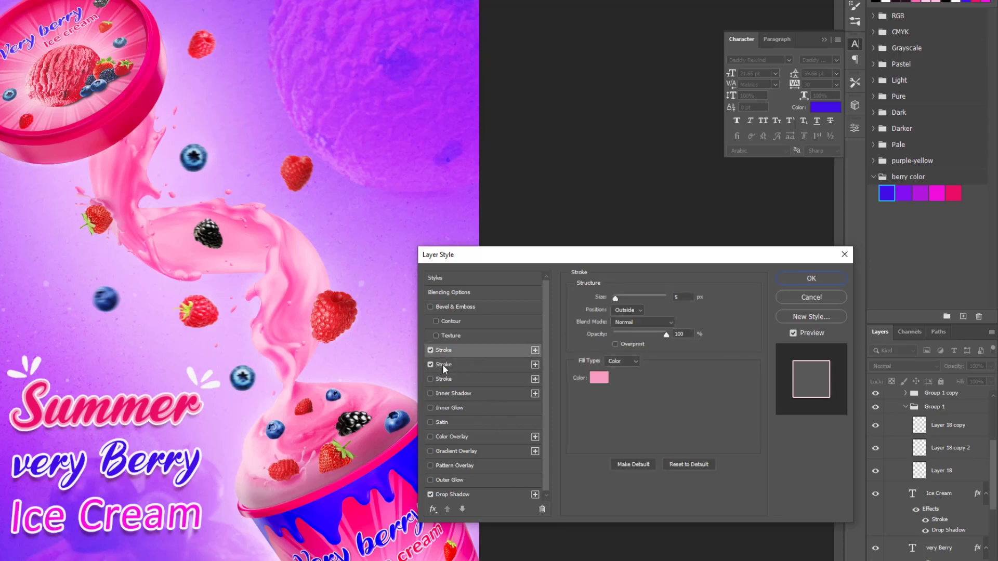
pyautogui.click(444, 364)
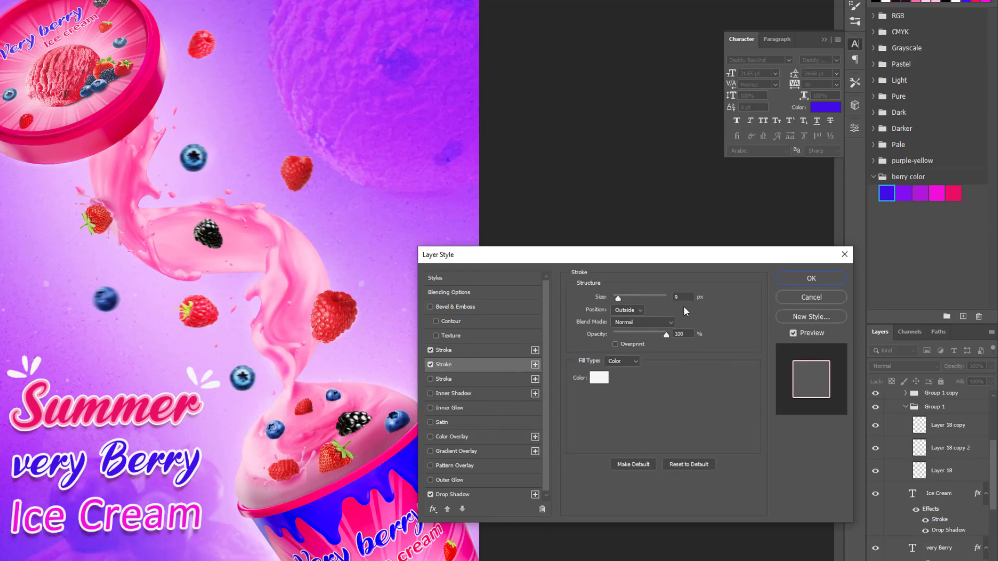
pyautogui.click(447, 495)
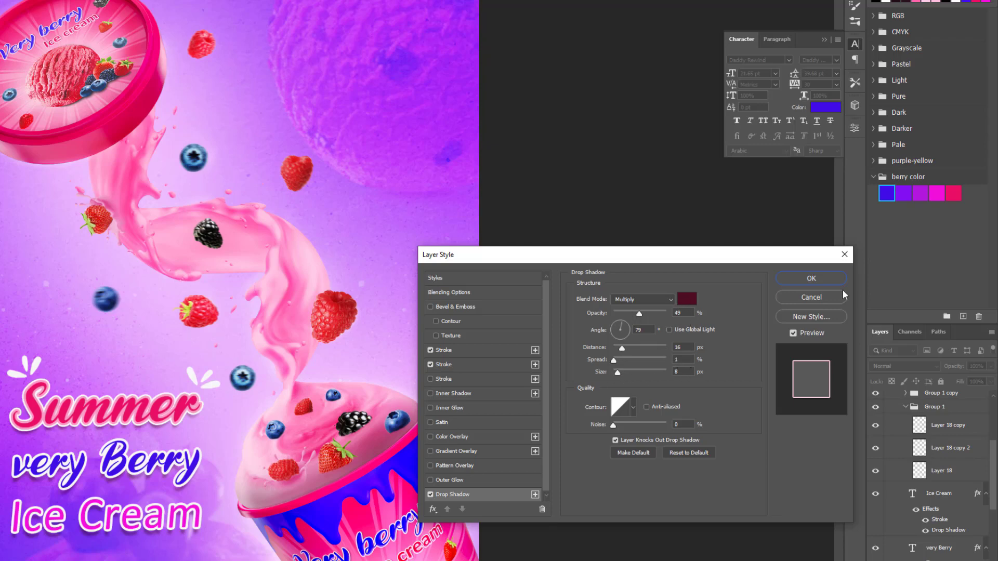
pyautogui.click(811, 279)
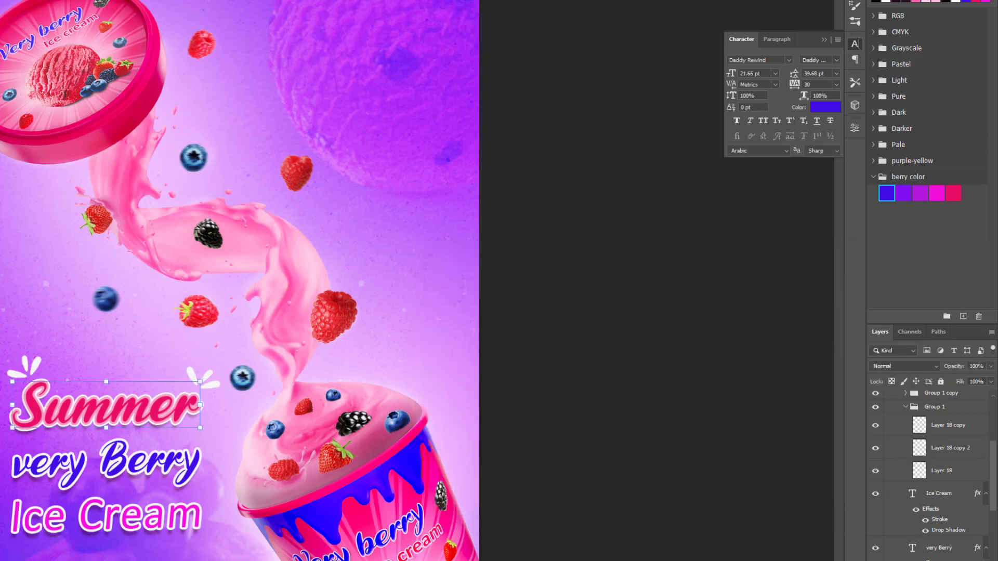
pyautogui.click(155, 474)
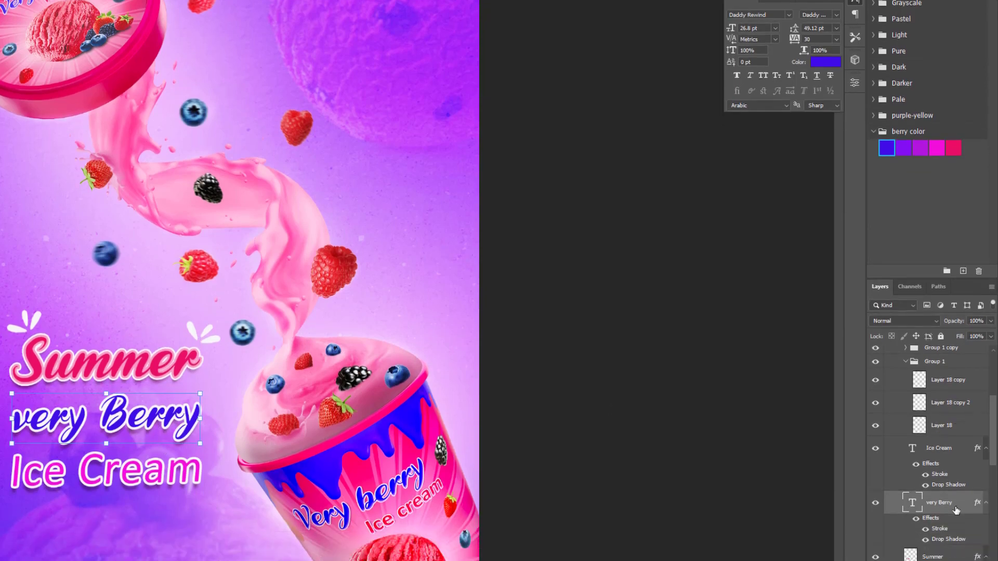
pyautogui.doubleClick(955, 487)
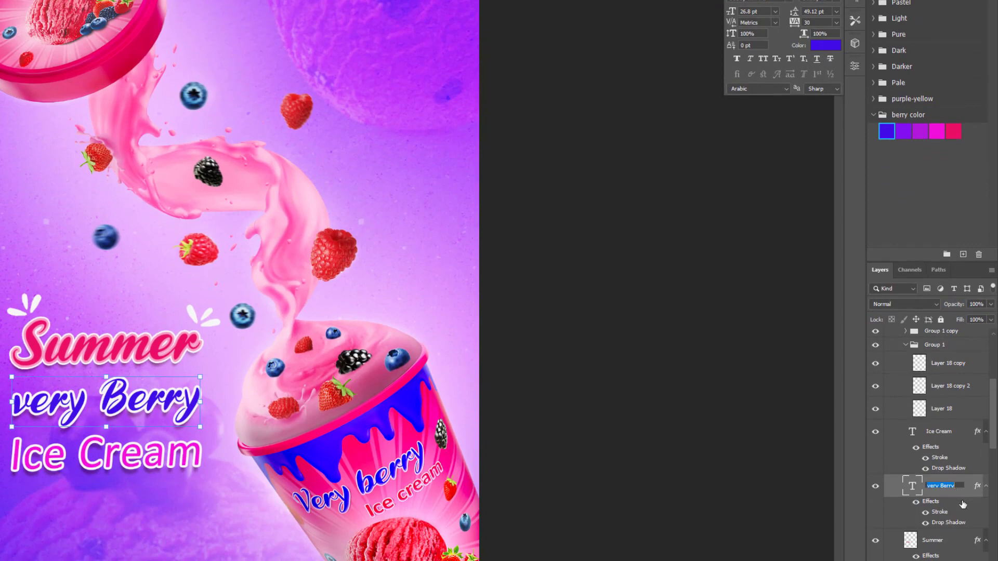
pyautogui.press('Return')
pyautogui.doubleClick(967, 498)
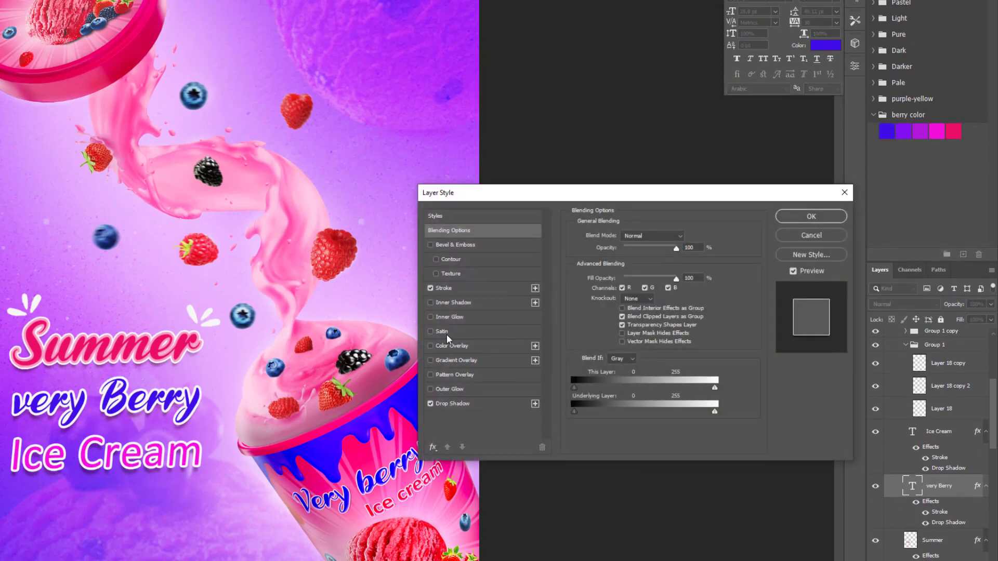
pyautogui.click(446, 288)
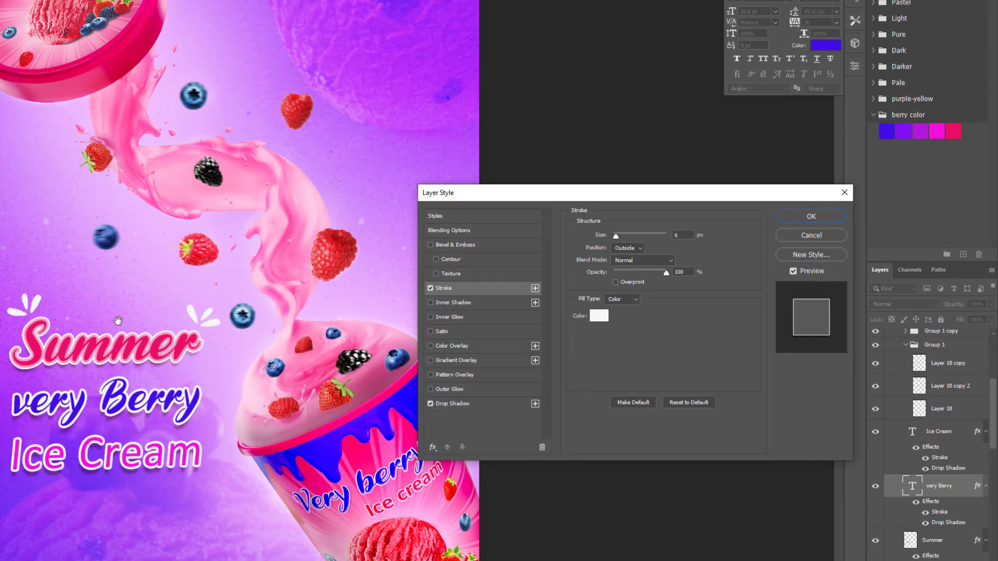
pyautogui.click(456, 409)
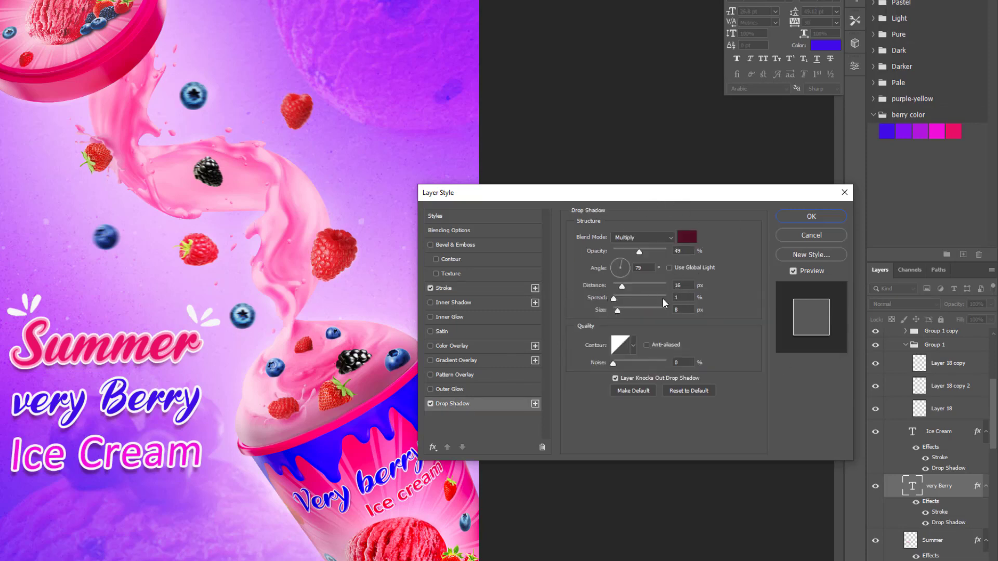
pyautogui.click(805, 221)
pyautogui.click(172, 463)
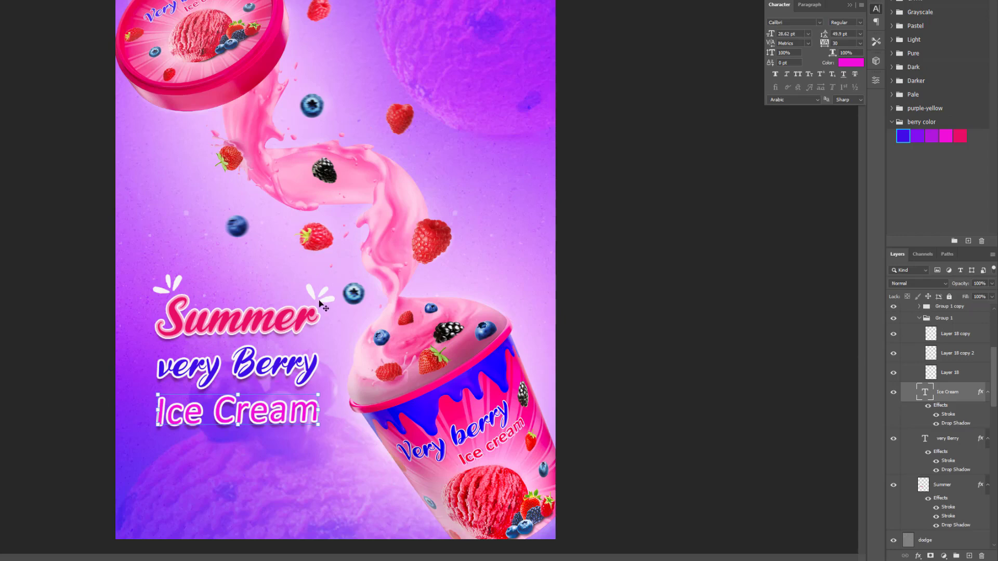
pyautogui.scroll(2, 322, 301)
pyautogui.scroll(2, 322, 303)
pyautogui.click(339, 304)
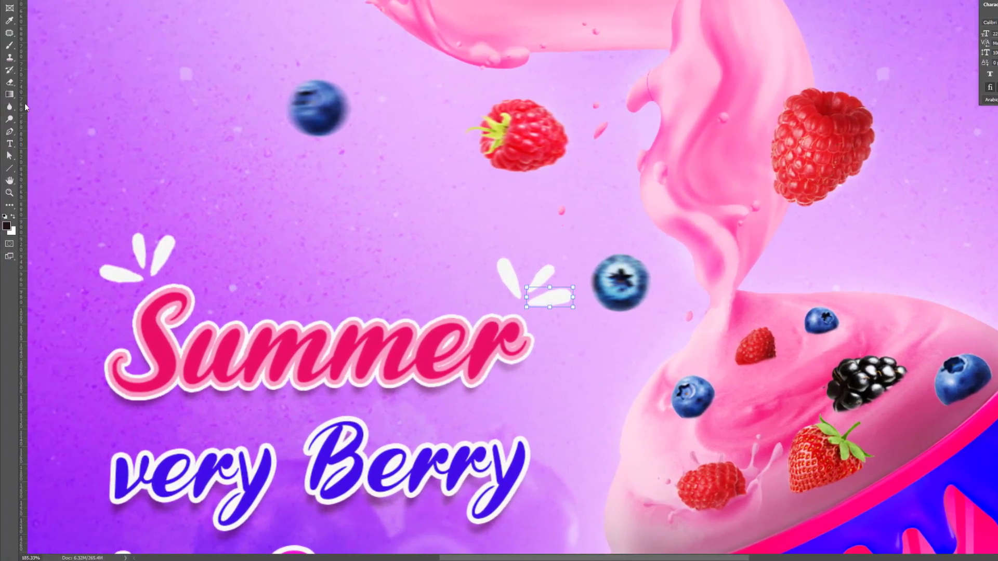
pyautogui.click(11, 132)
pyautogui.click(423, 253)
pyautogui.click(462, 220)
pyautogui.moveTo(447, 214); pyautogui.dragTo(427, 230)
pyautogui.click(415, 244)
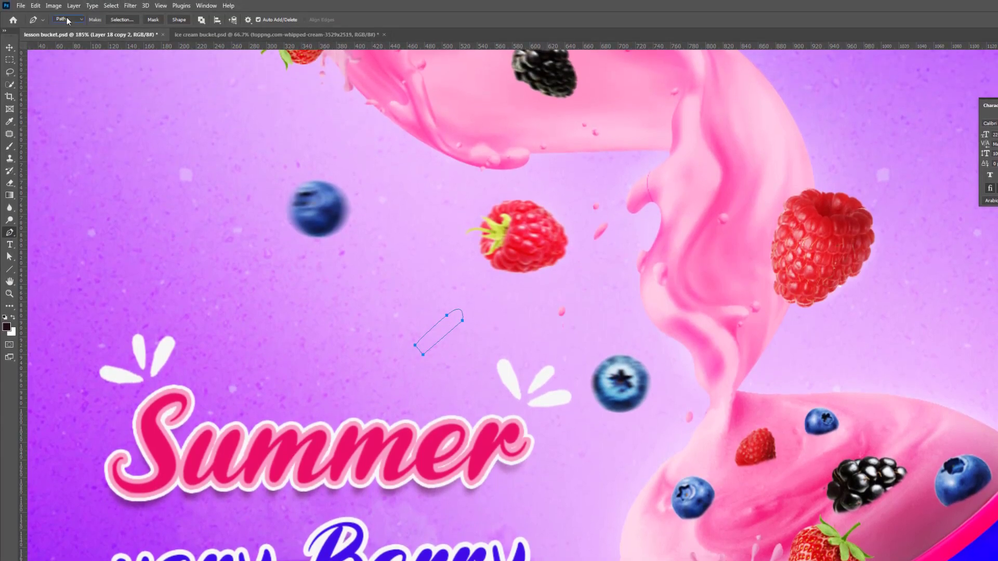
pyautogui.click(68, 21)
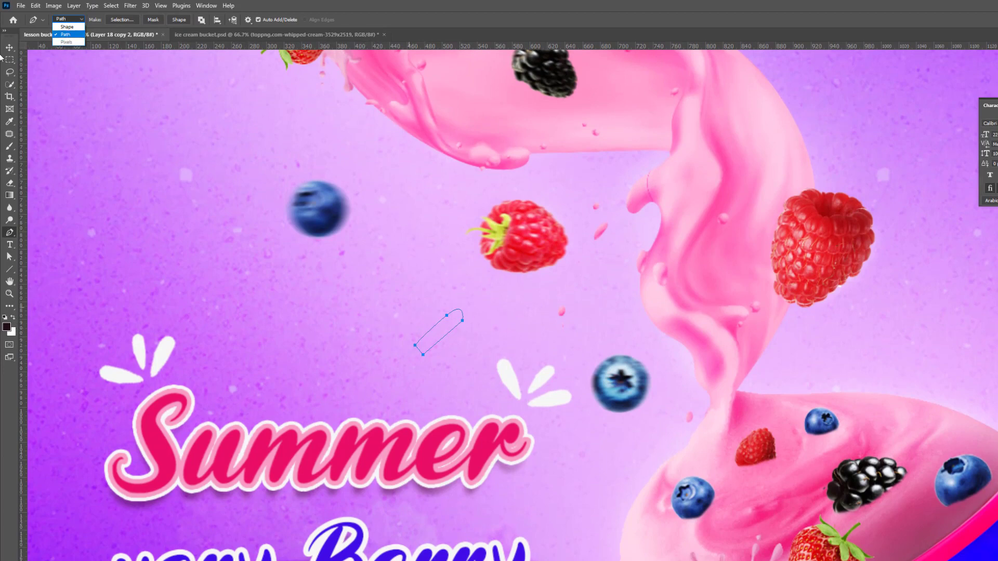
pyautogui.click(67, 34)
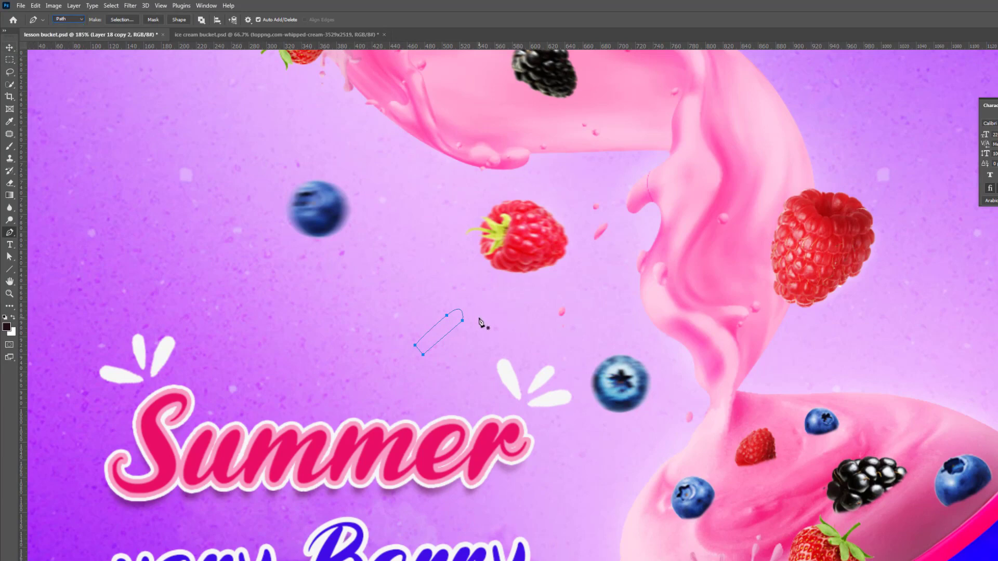
pyautogui.rightClick(450, 332)
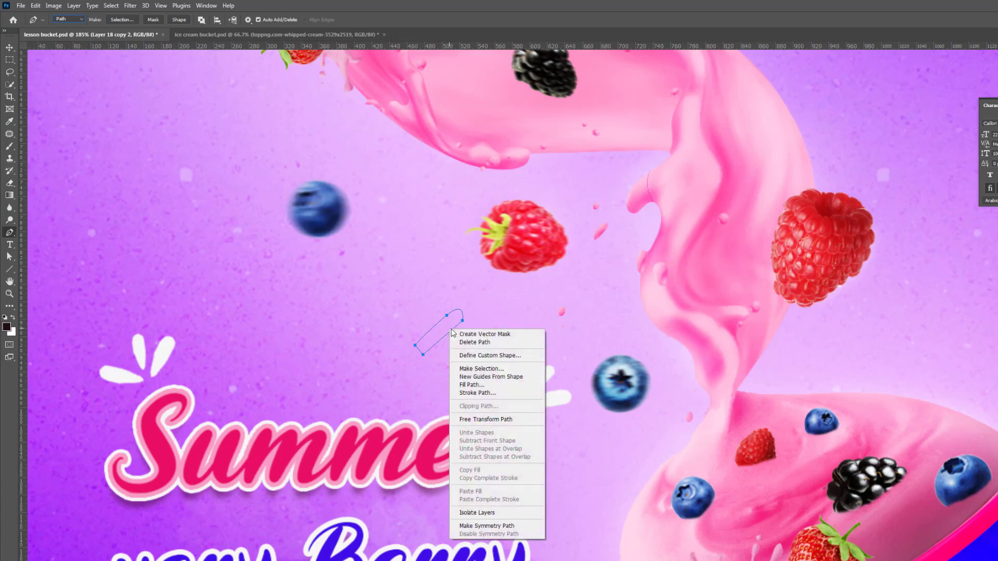
pyautogui.click(485, 367)
pyautogui.click(425, 210)
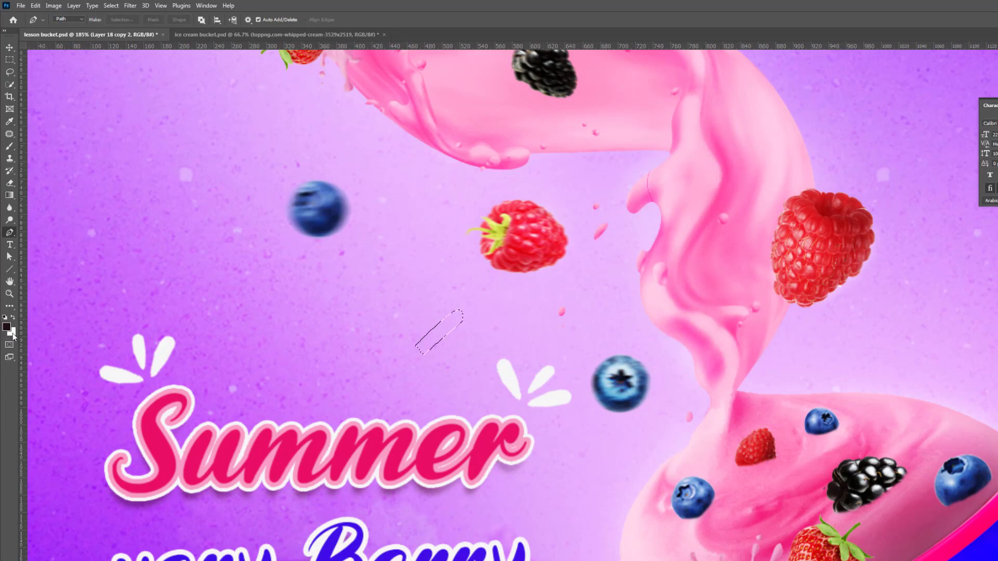
pyautogui.hotkey('ctrl', 'BackSpace')
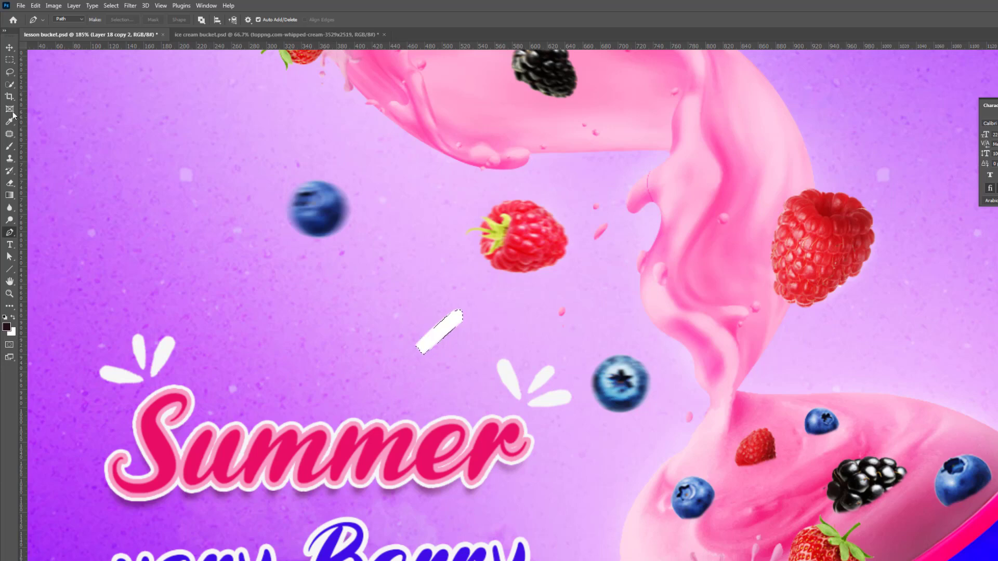
pyautogui.click(10, 50)
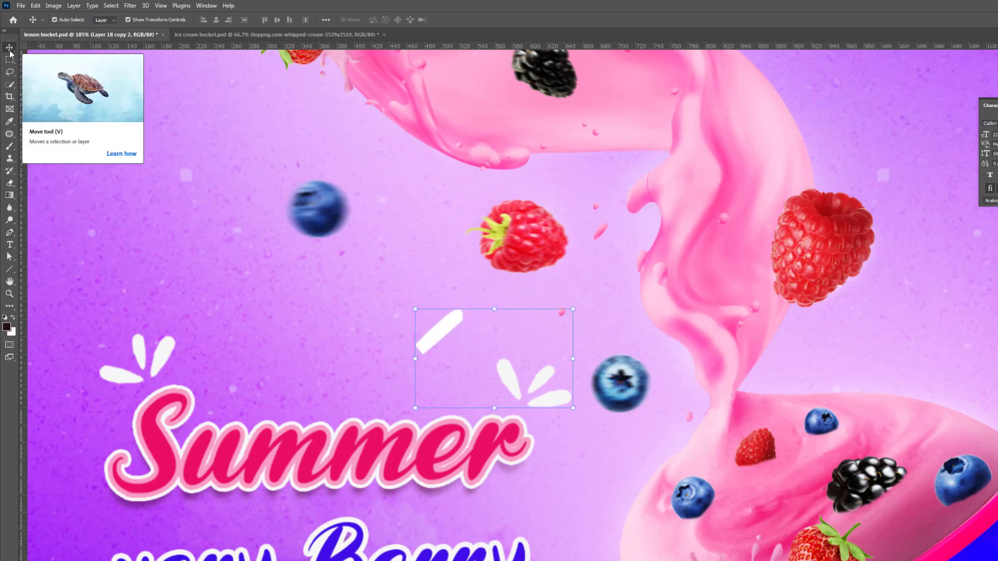
pyautogui.click(54, 19)
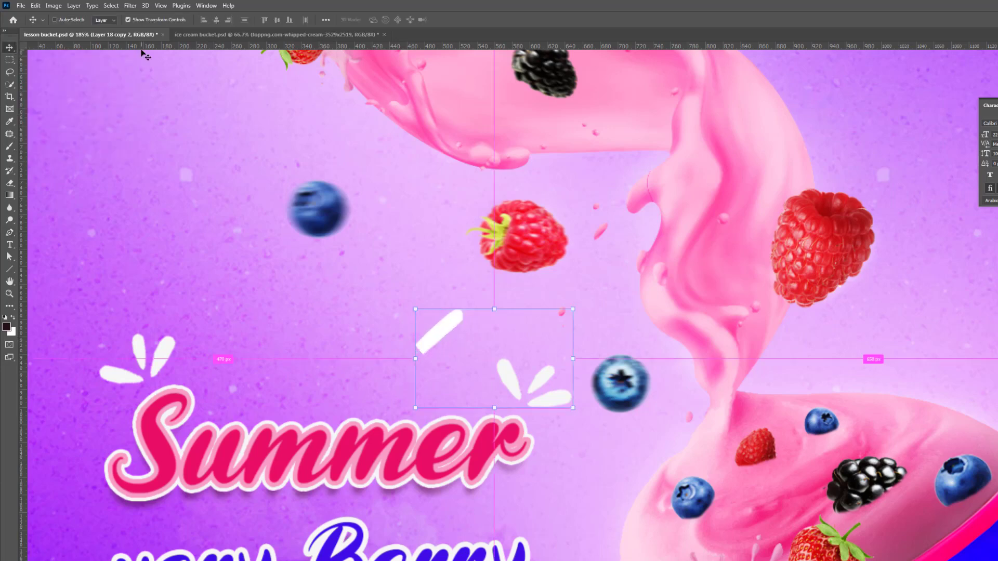
pyautogui.hotkey('ctrl', 'z')
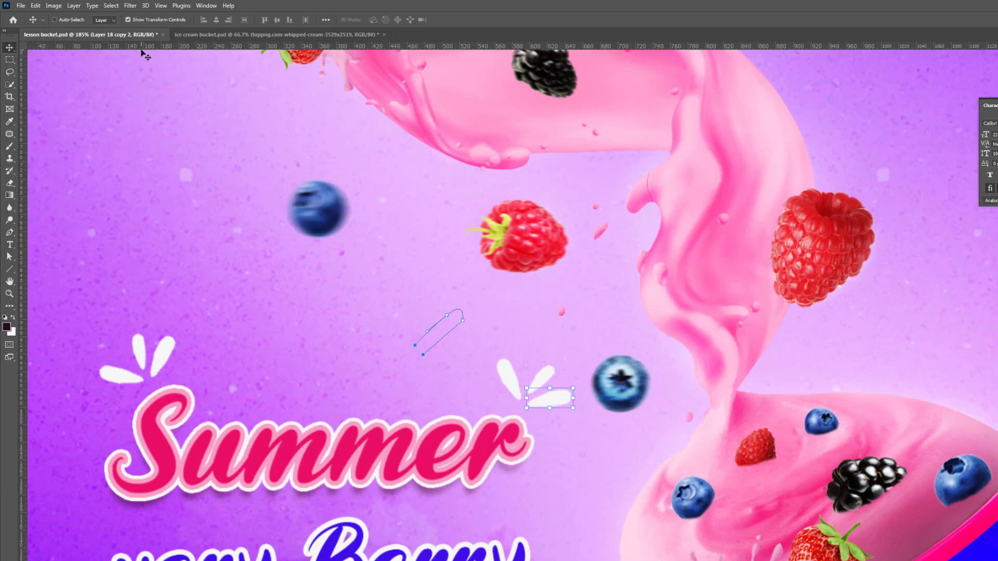
pyautogui.hotkey('ctrl', 'z')
pyautogui.hotkey('ctrl', 'z')
pyautogui.press('ctrl')
pyautogui.keyDown('ctrl'); pyautogui.click(538, 382); pyautogui.keyUp('ctrl')
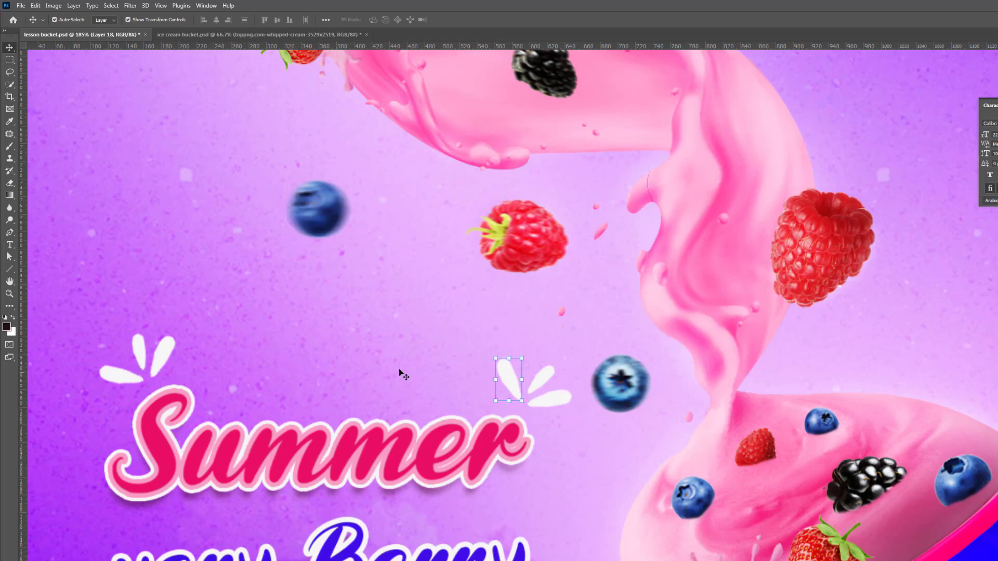
# - Collapse the splash and text groups, then turn on the order now group's visibility
pyautogui.scroll(-3, 412, 379)
pyautogui.scroll(-2, 471, 423)
pyautogui.scroll(1, 471, 424)
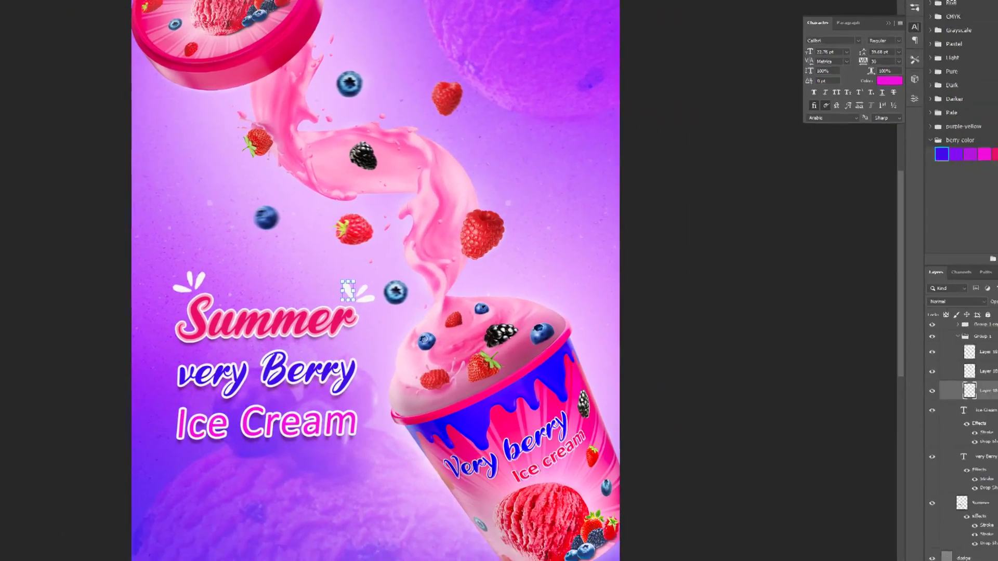
pyautogui.scroll(2, 948, 402)
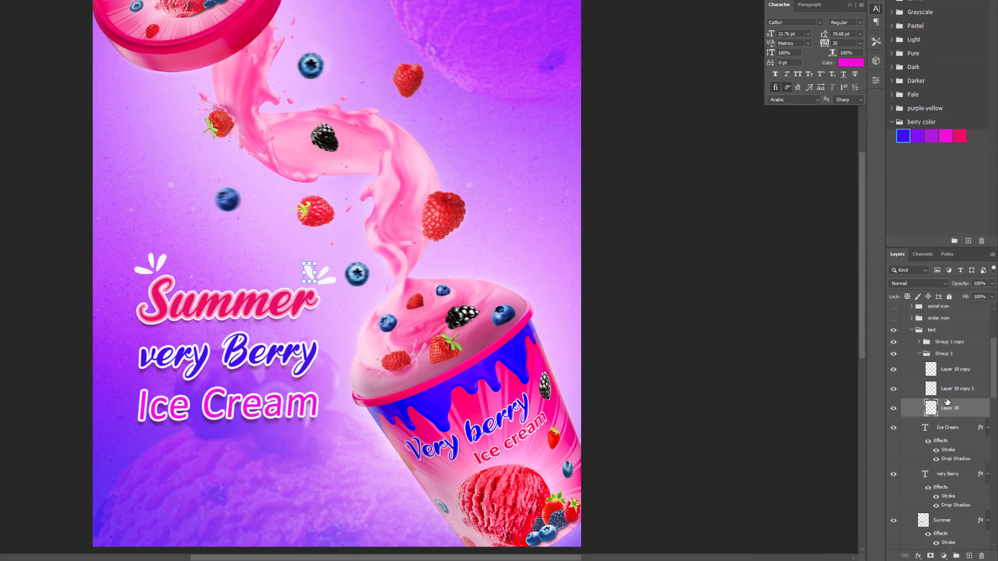
pyautogui.scroll(1, 947, 399)
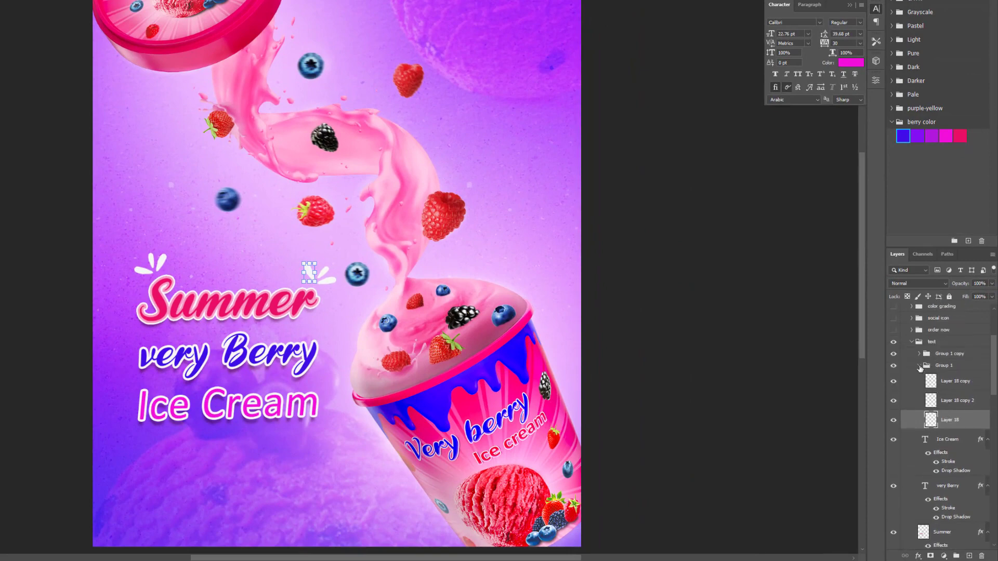
pyautogui.click(919, 366)
pyautogui.click(923, 355)
pyautogui.click(919, 354)
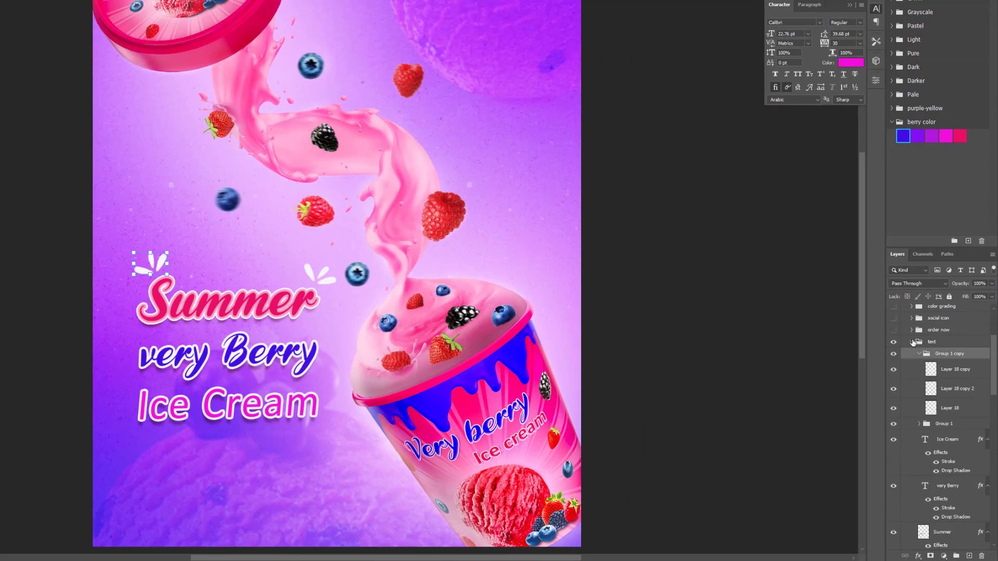
pyautogui.click(913, 341)
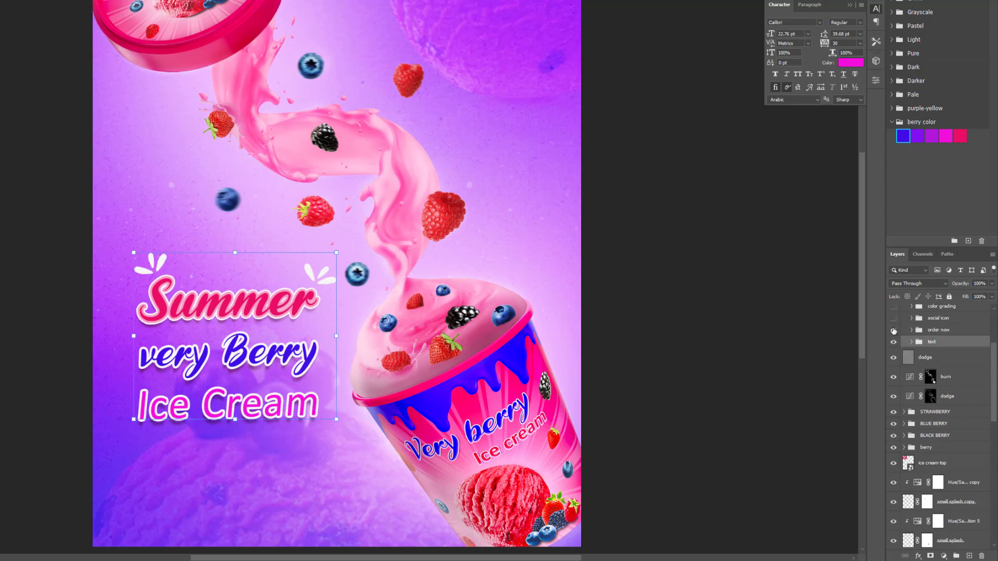
pyautogui.click(893, 331)
# - Select the Order Now button rectangle and bring up its live shape properties
pyautogui.scroll(2, 217, 502)
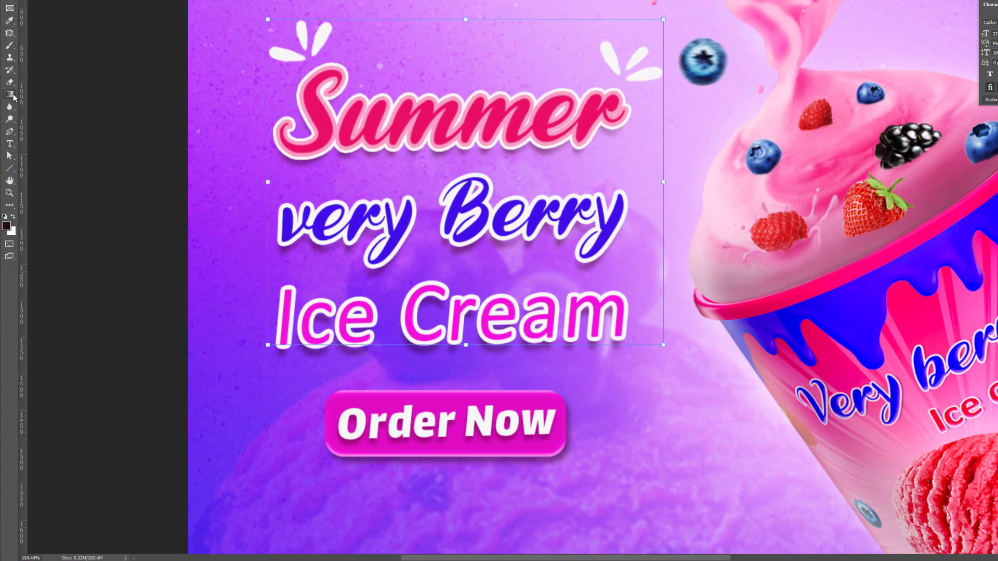
pyautogui.rightClick(10, 170)
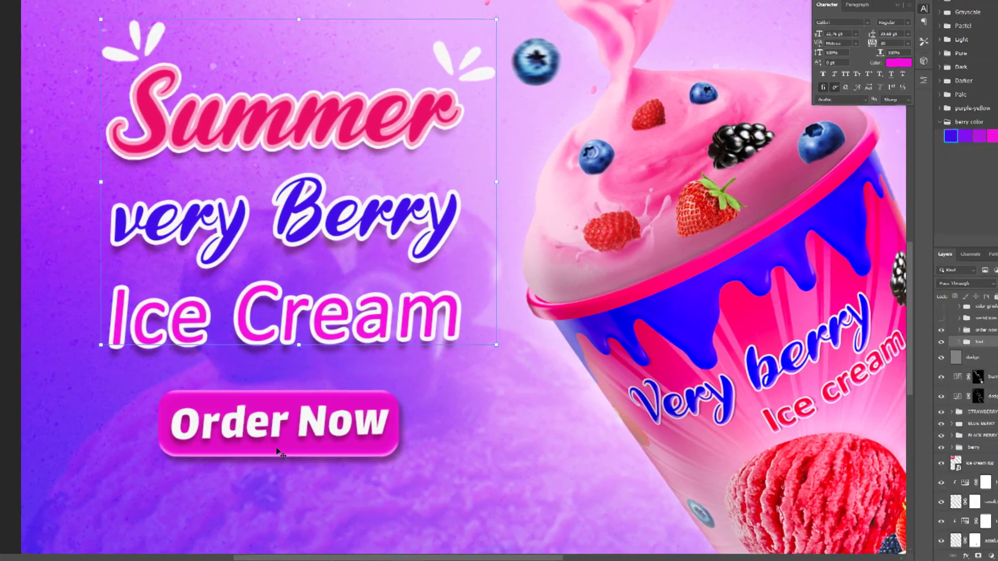
pyautogui.click(445, 451)
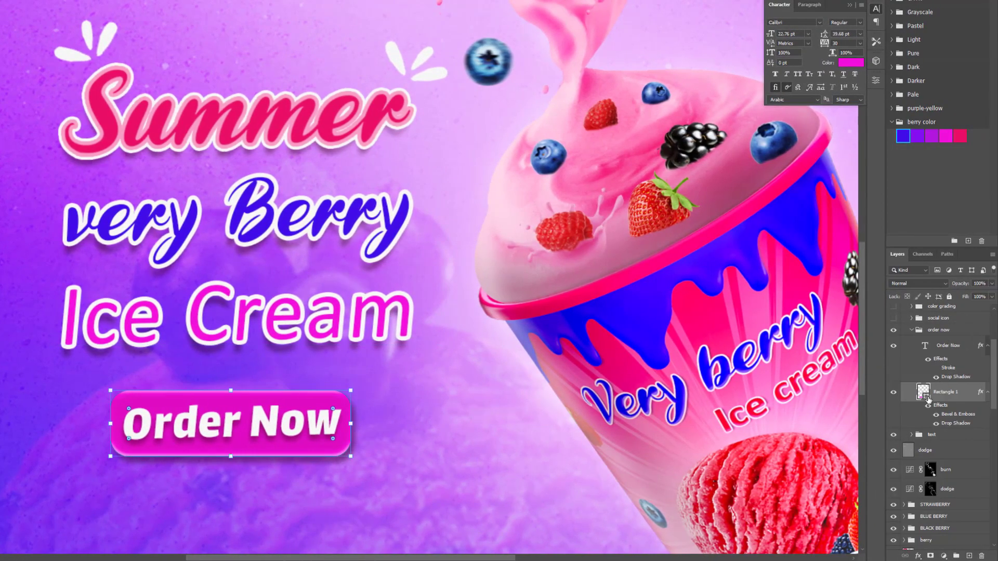
pyautogui.click(876, 80)
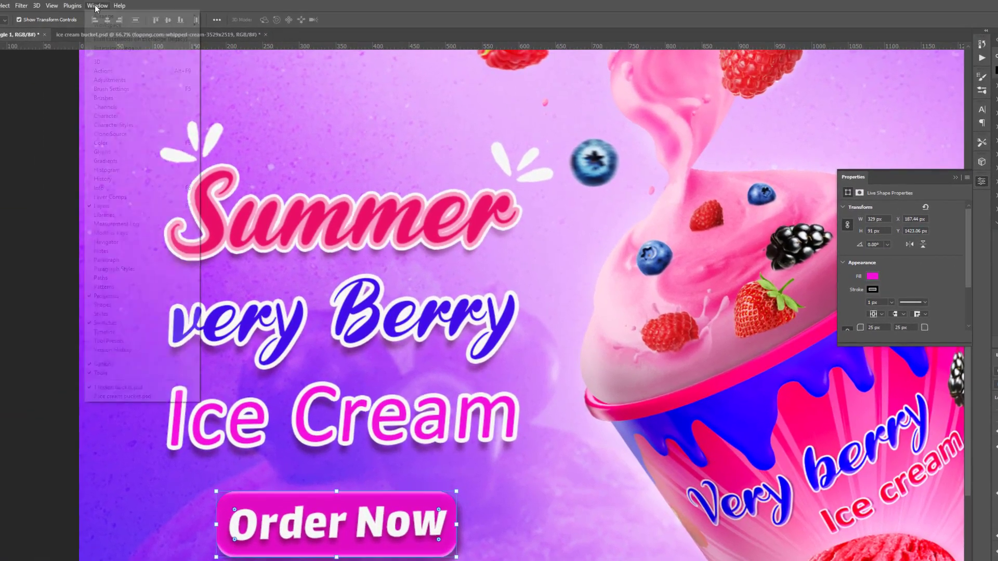
pyautogui.click(97, 6)
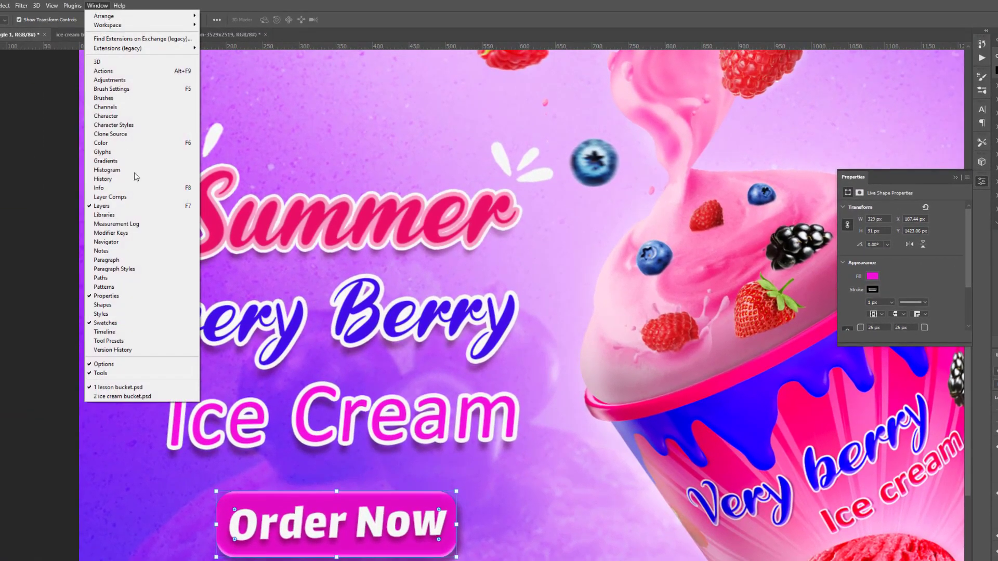
pyautogui.click(105, 322)
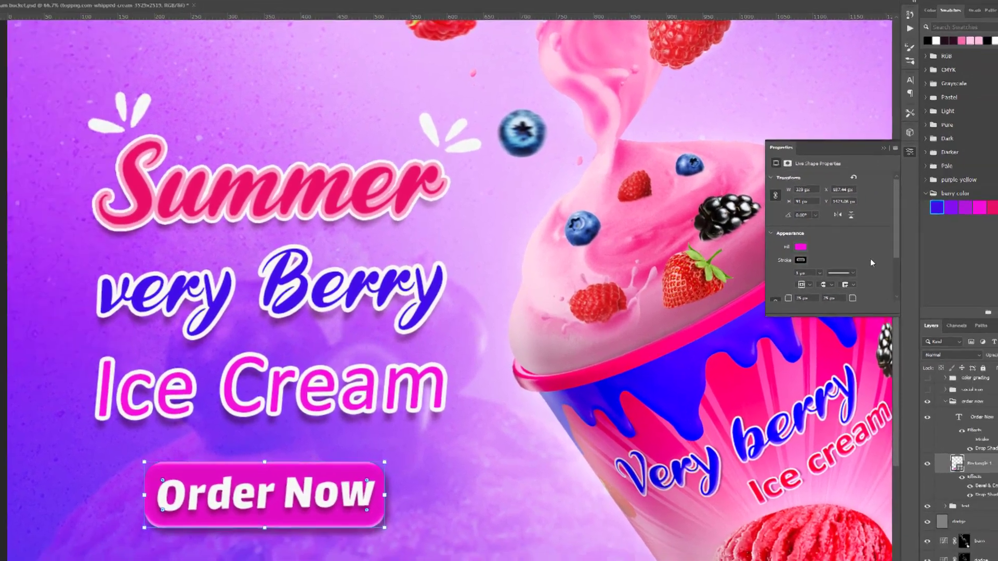
# - Set the button rectangle's stroke to none
pyautogui.scroll(-2, 821, 240)
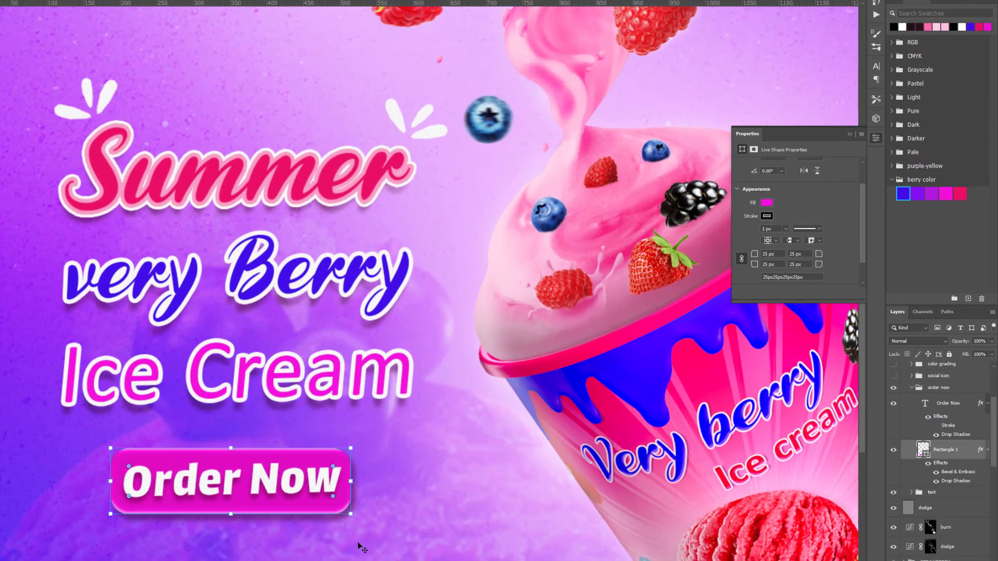
pyautogui.scroll(1, 382, 485)
pyautogui.scroll(1, 382, 485)
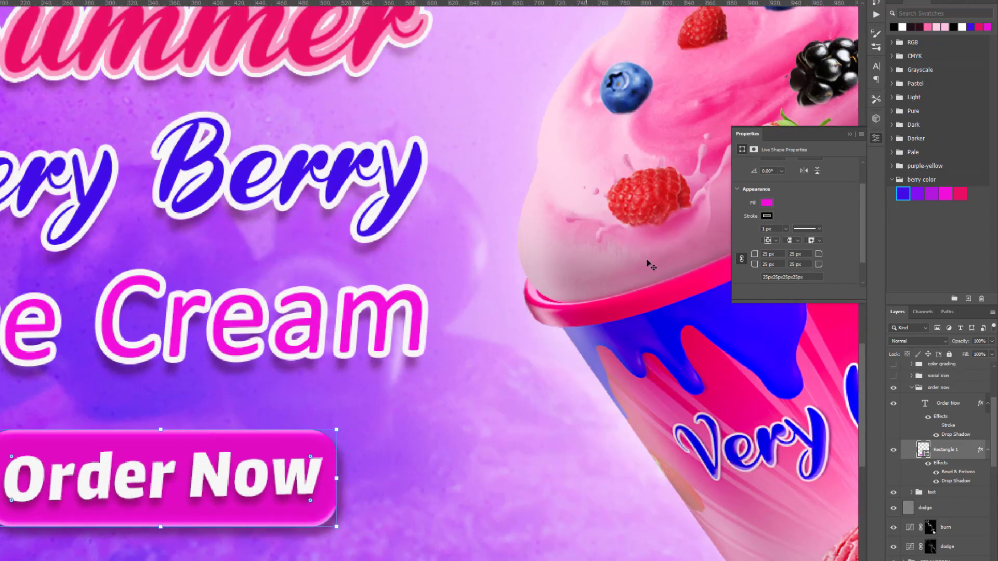
pyautogui.click(767, 221)
pyautogui.click(749, 237)
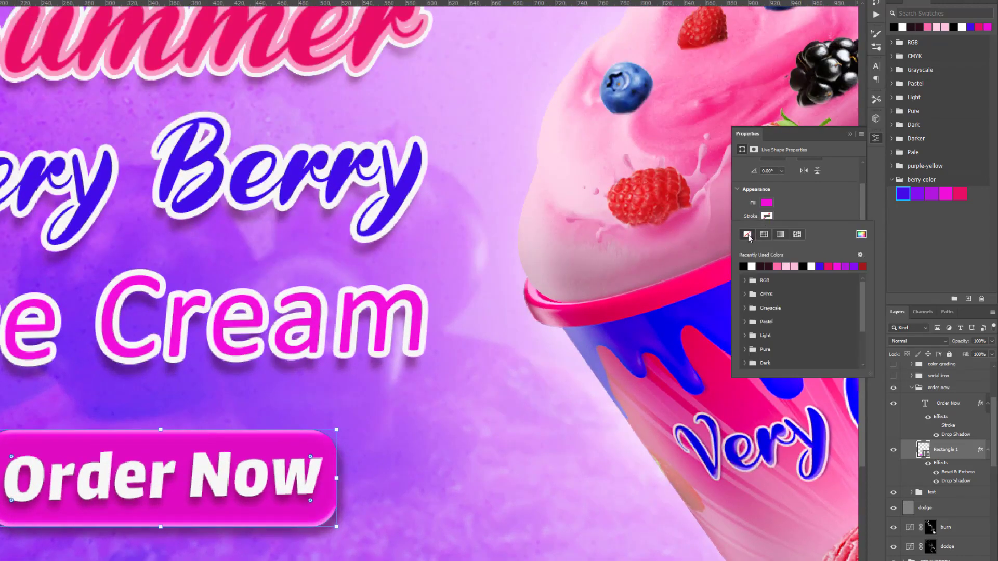
pyautogui.click(794, 213)
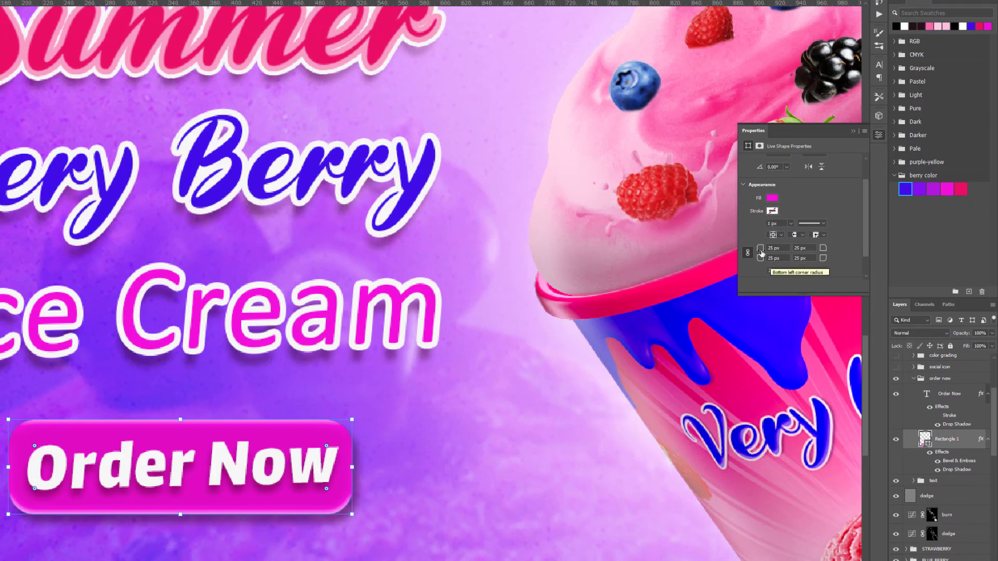
# - Round all four button corners evenly to 26 px and close the Properties panel
pyautogui.moveTo(760, 249); pyautogui.dragTo(761, 249)
pyautogui.press('Return')
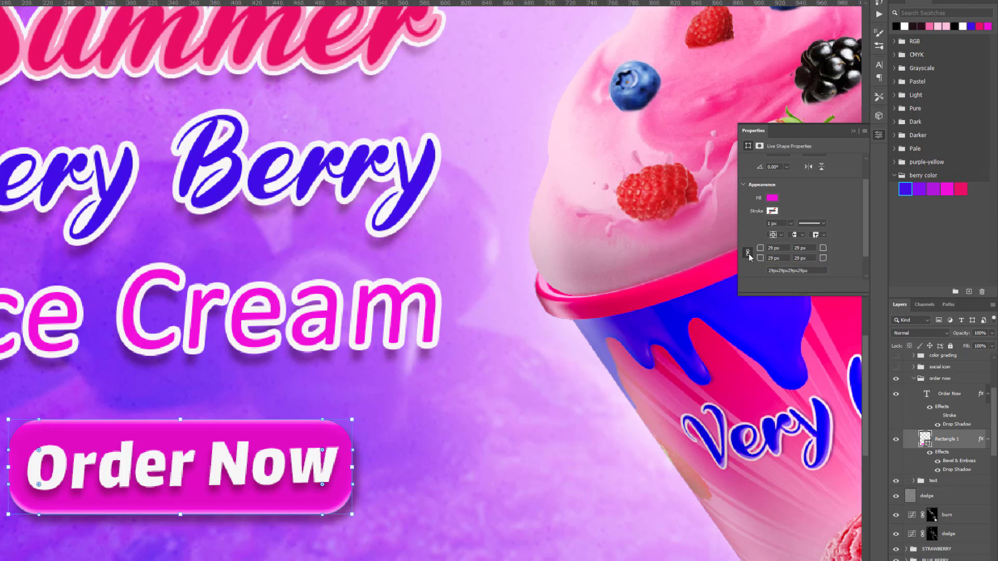
pyautogui.moveTo(762, 247); pyautogui.dragTo(778, 248)
pyautogui.moveTo(31, 415); pyautogui.dragTo(255, 380)
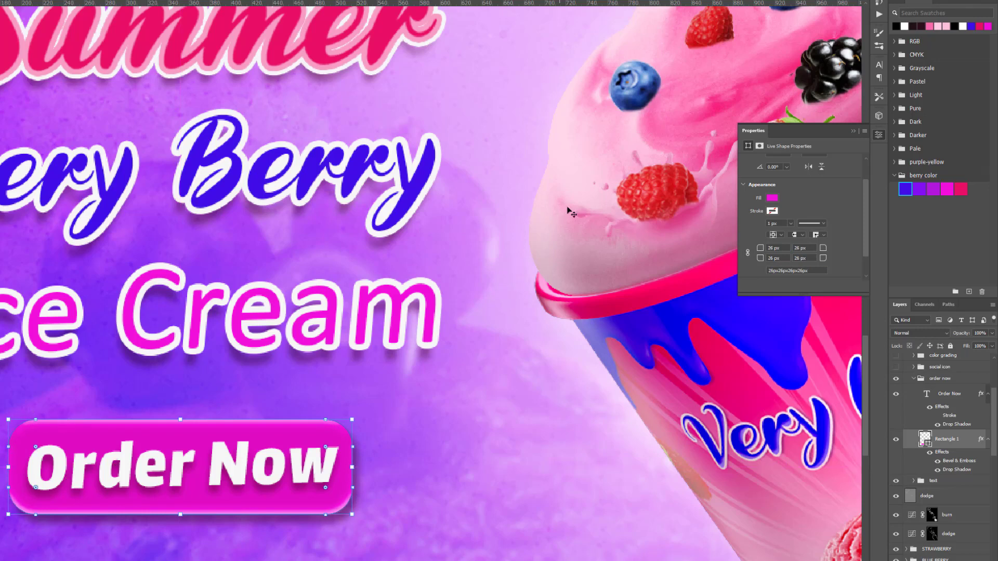
pyautogui.click(866, 126)
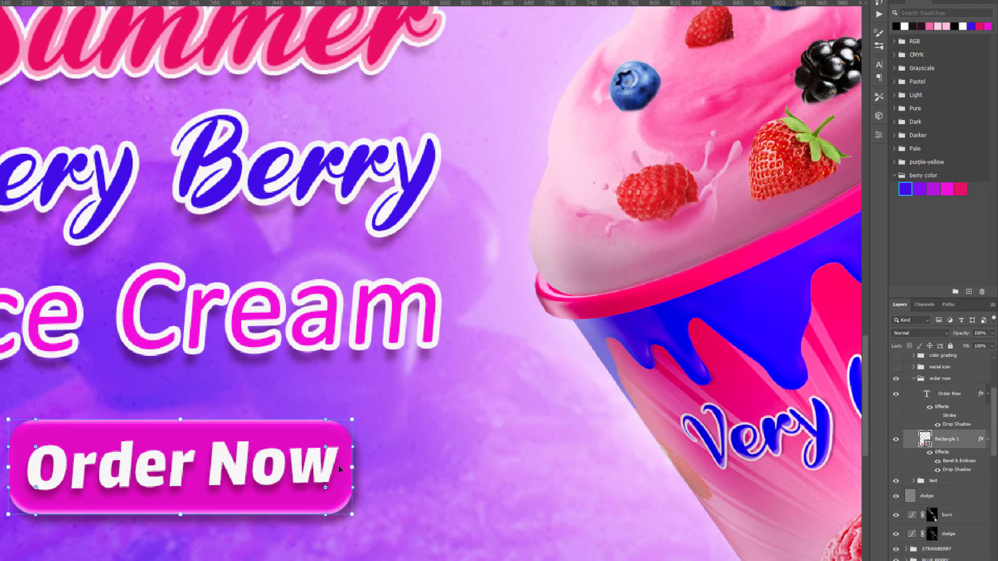
pyautogui.hotkey('ctrl', '0')
pyautogui.scroll(3, 288, 482)
# - Select the Order Now text layer and show its Character panel settings
pyautogui.click(288, 482)
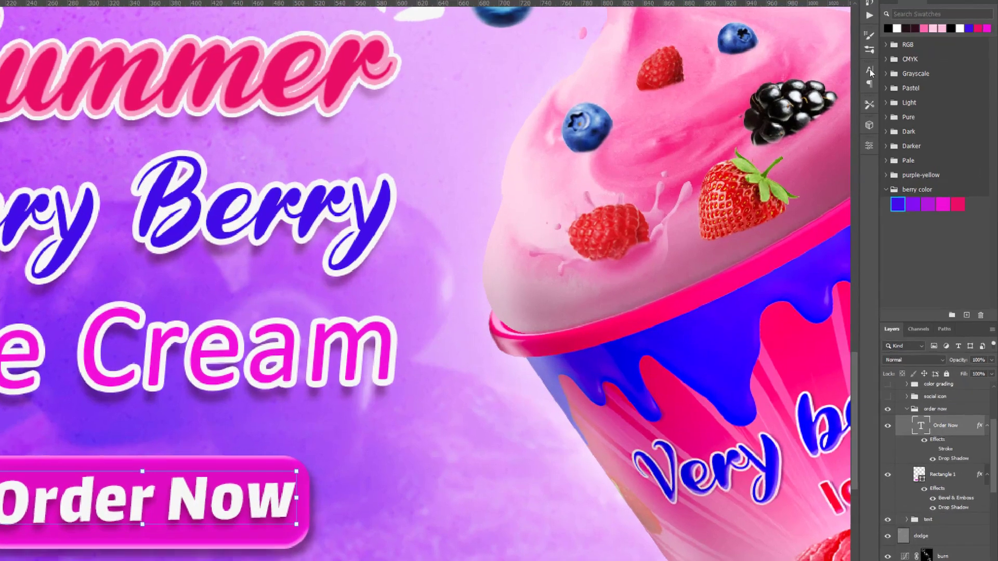
pyautogui.click(879, 65)
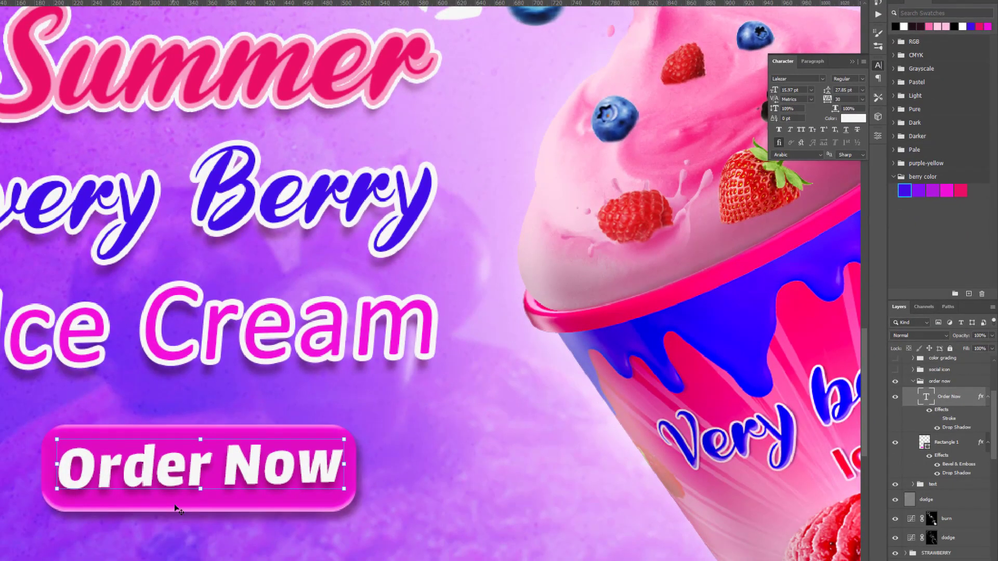
pyautogui.scroll(-3, 175, 509)
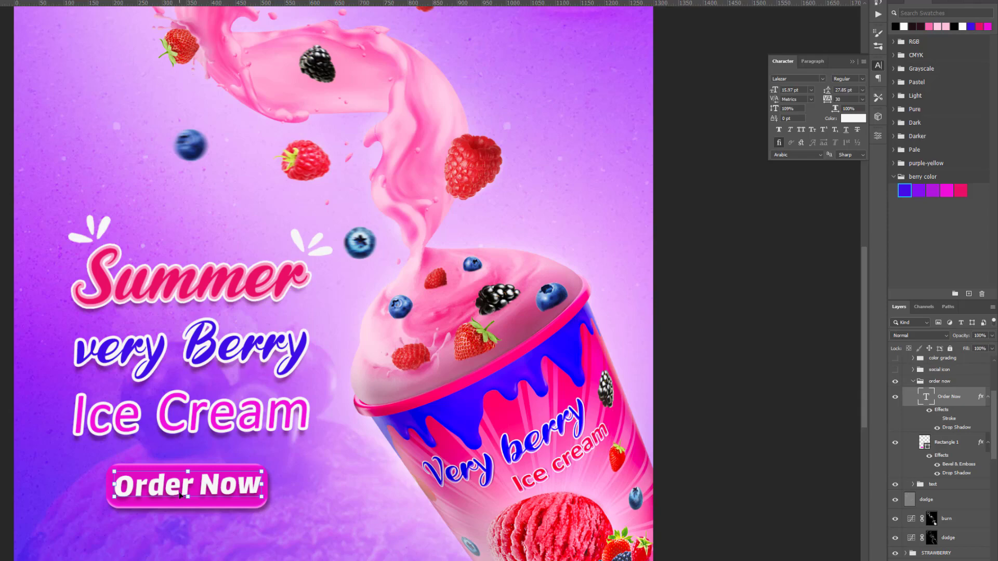
pyautogui.scroll(-3, 181, 495)
pyautogui.scroll(3, 257, 511)
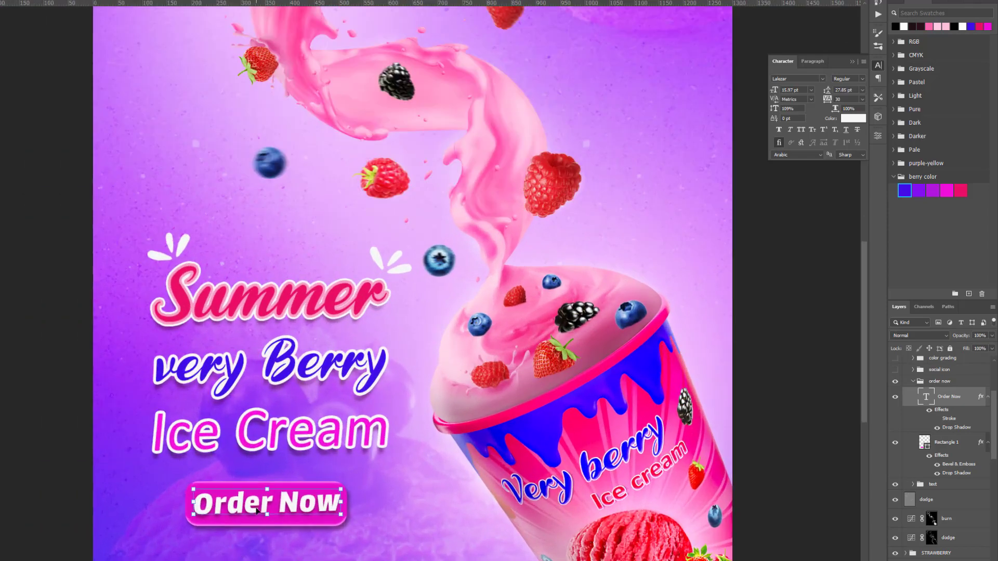
# - Give Order Now a Multiply drop shadow: 49% opacity, 79°, 7 px distance, 8 px size
pyautogui.doubleClick(962, 396)
pyautogui.press('Return')
pyautogui.doubleClick(972, 407)
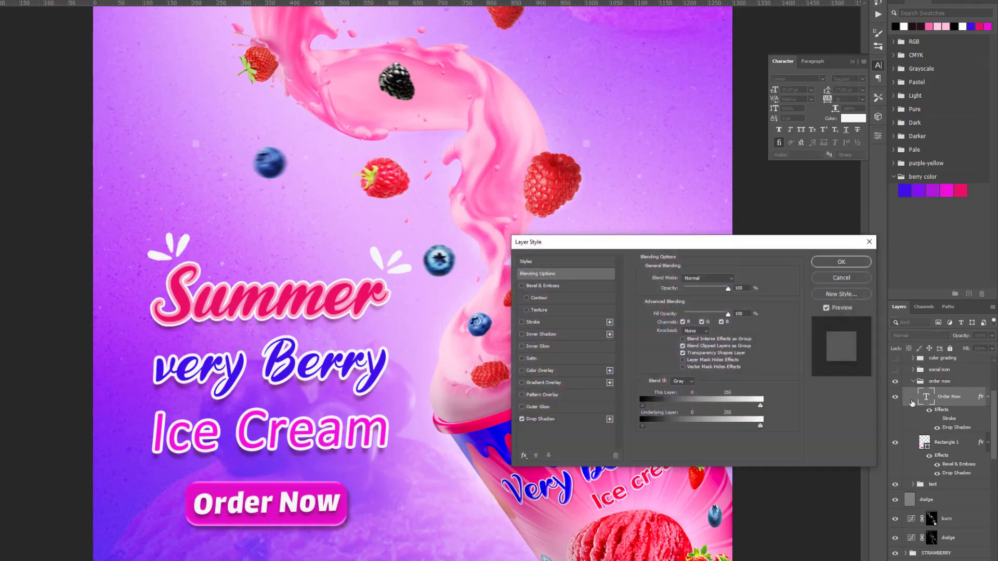
pyautogui.click(541, 419)
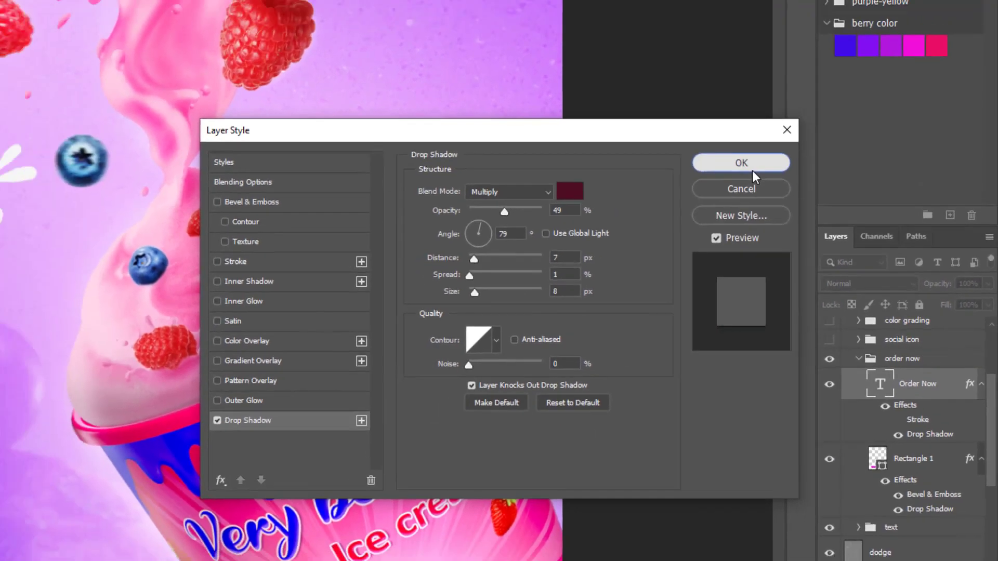
pyautogui.click(717, 141)
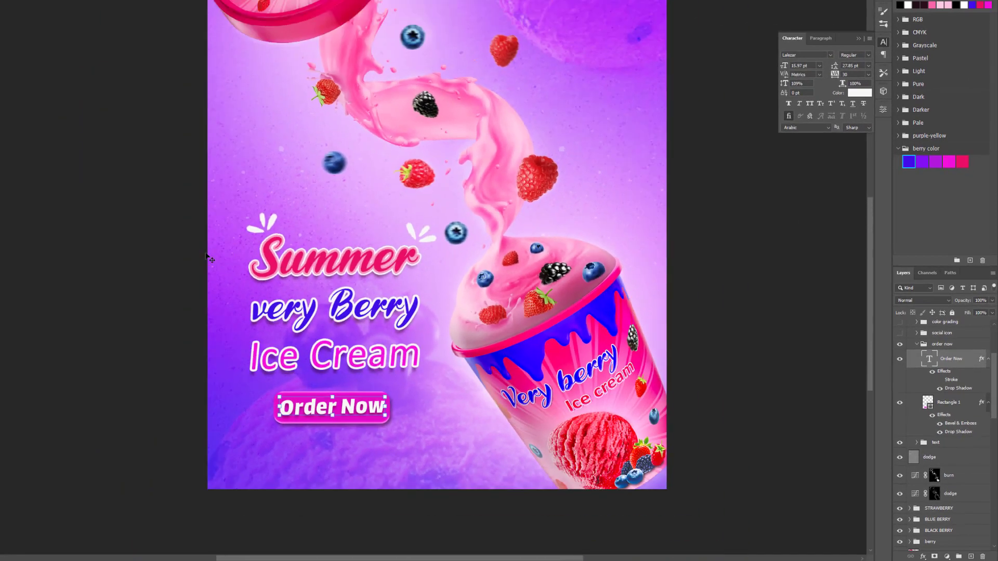
pyautogui.hotkey('ctrl', '0')
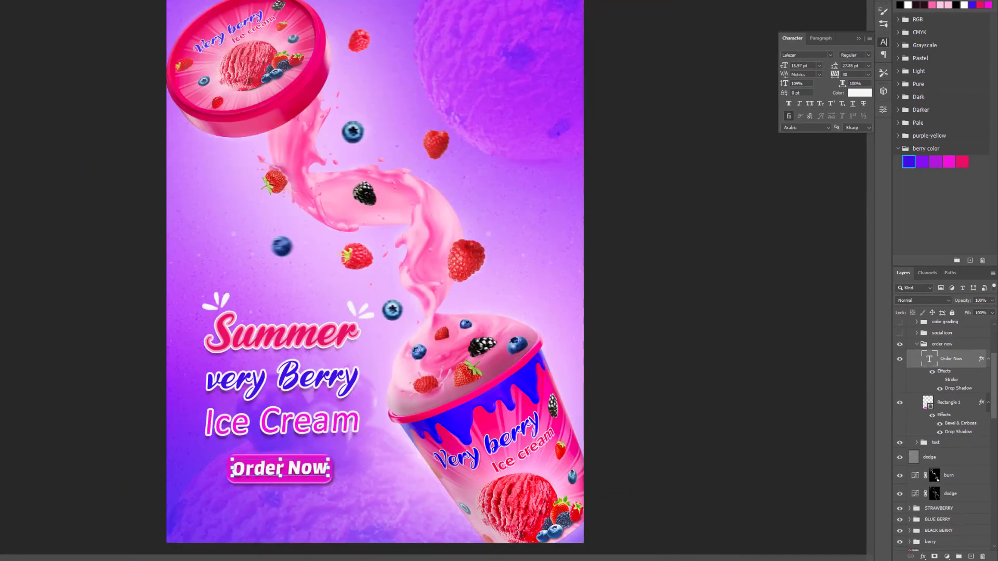
# - Show and expand the social icon group, then select the Facebook circle icon layer
pyautogui.click(919, 345)
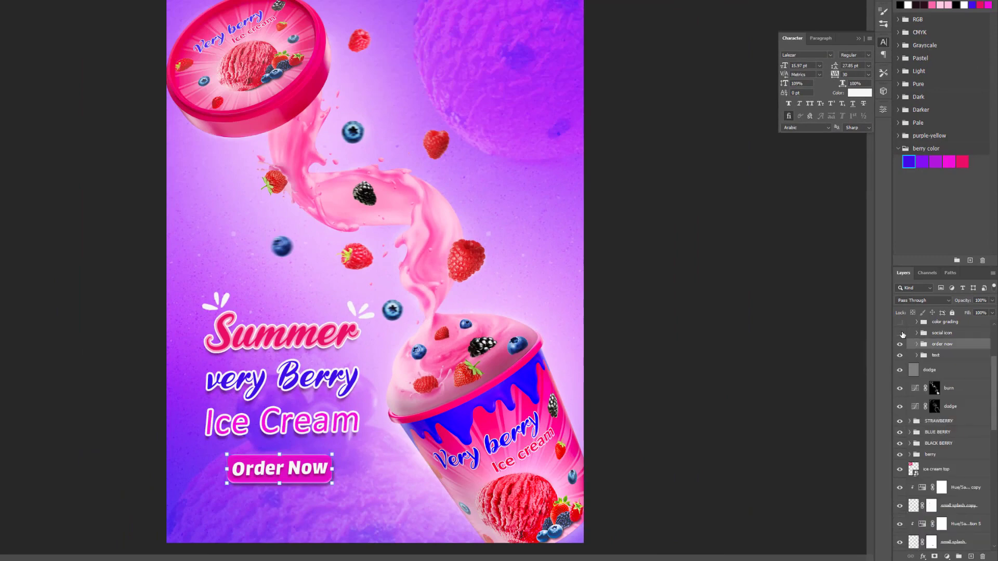
pyautogui.click(917, 334)
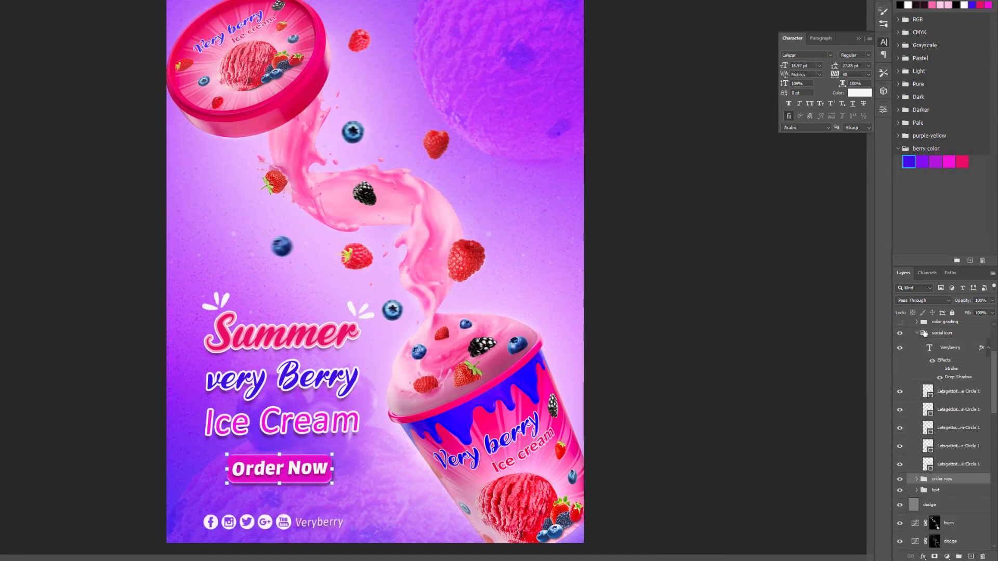
pyautogui.scroll(-1, 532, 385)
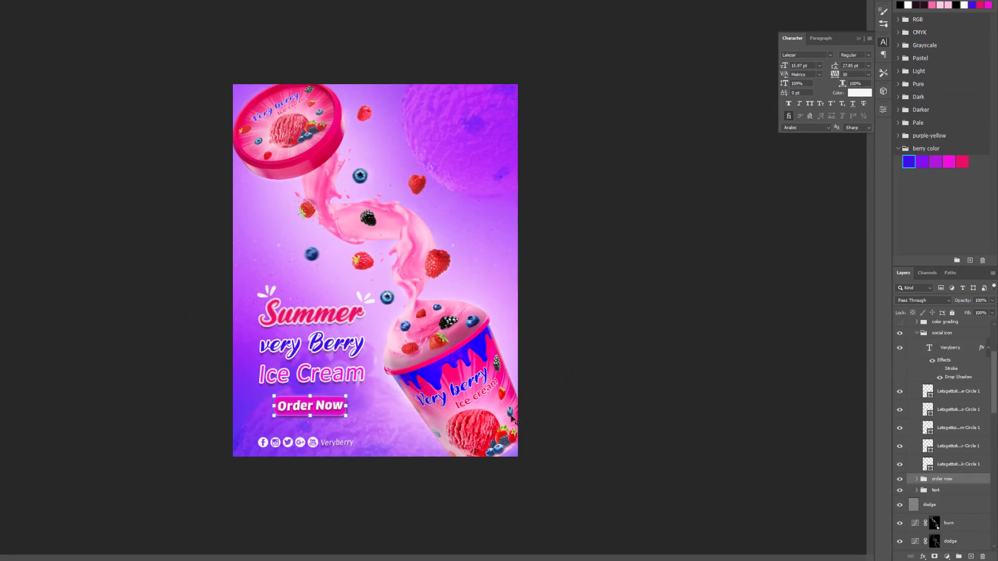
pyautogui.scroll(2, 228, 524)
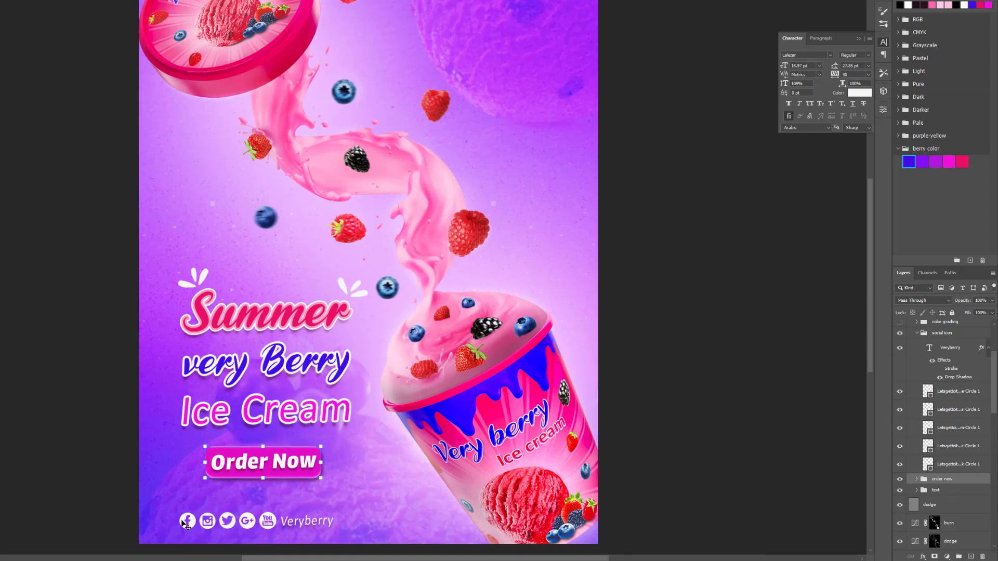
pyautogui.click(194, 526)
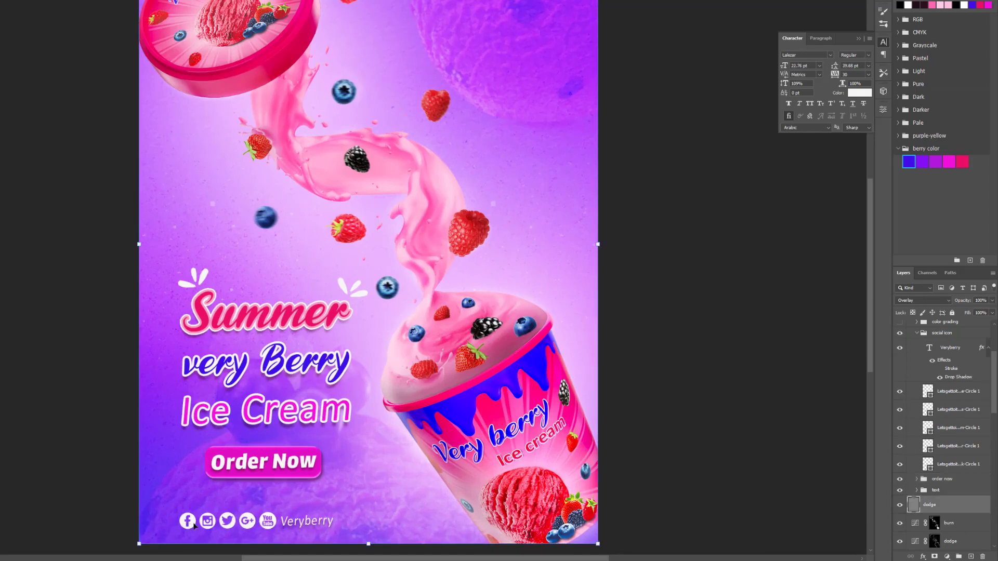
pyautogui.click(954, 465)
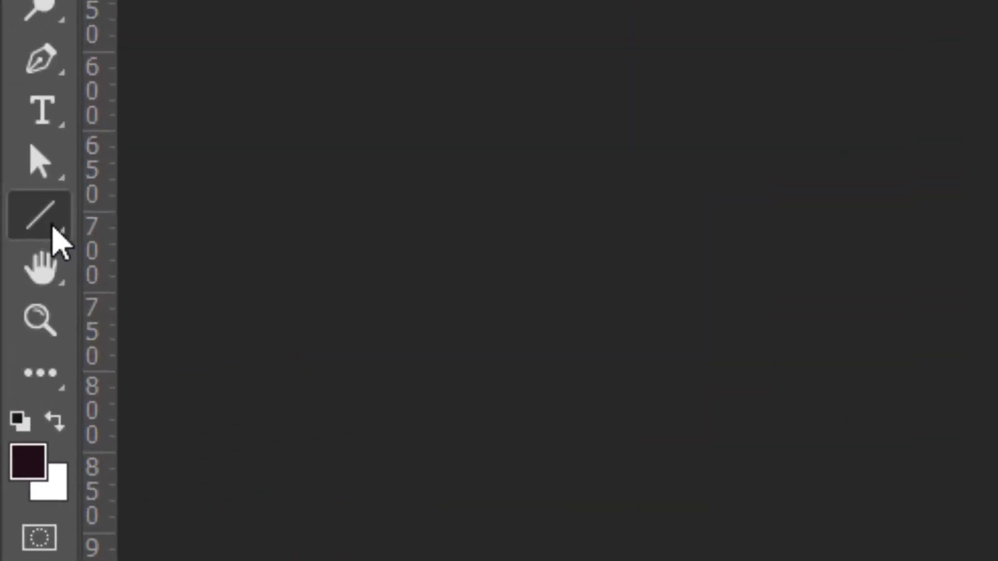
# - Pick the Custom Shape Tool with Facebook-Circle from the 160-Social Media_Custom-Shapes-Icons set
pyautogui.rightClick(52, 228)
pyautogui.click(249, 448)
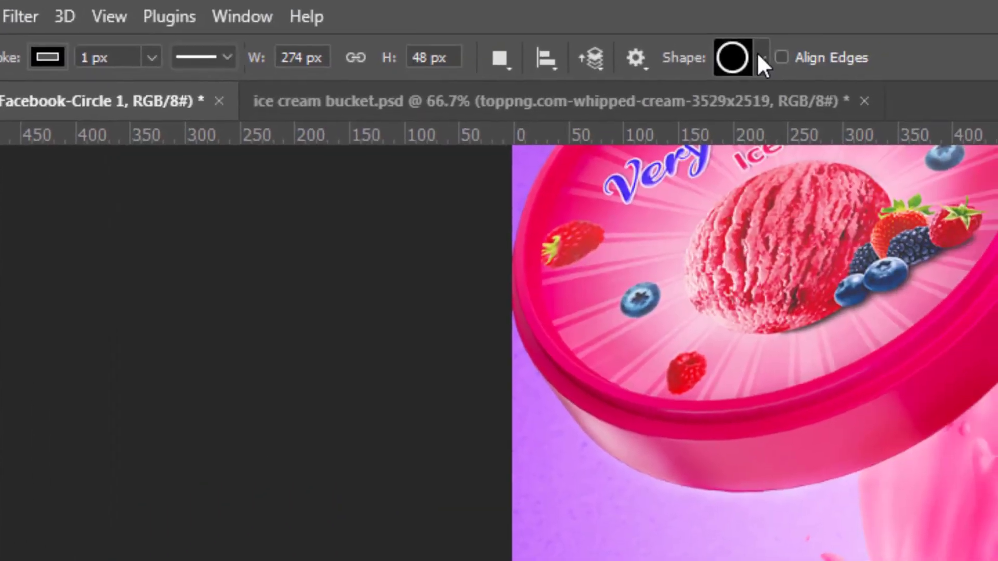
pyautogui.click(760, 56)
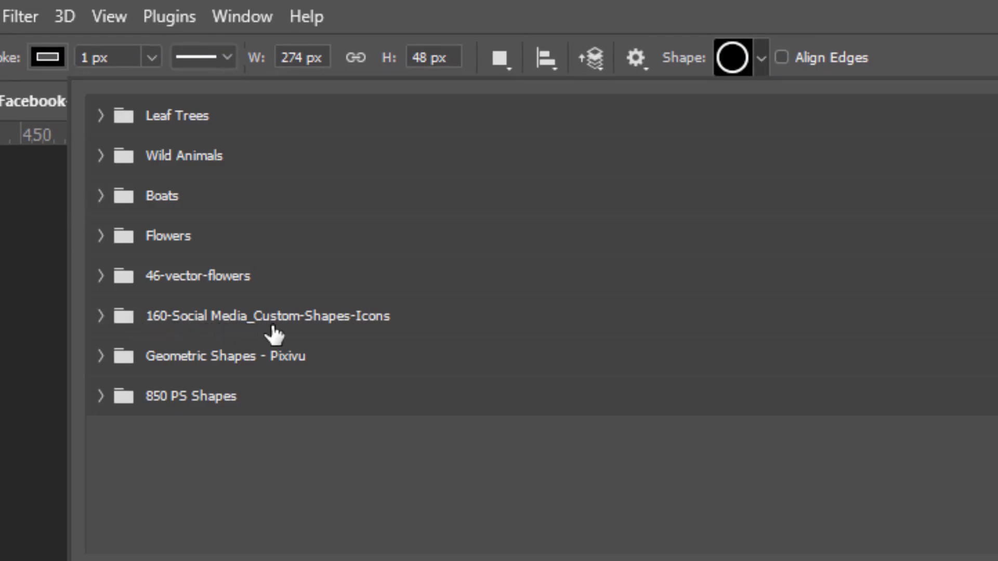
pyautogui.click(100, 316)
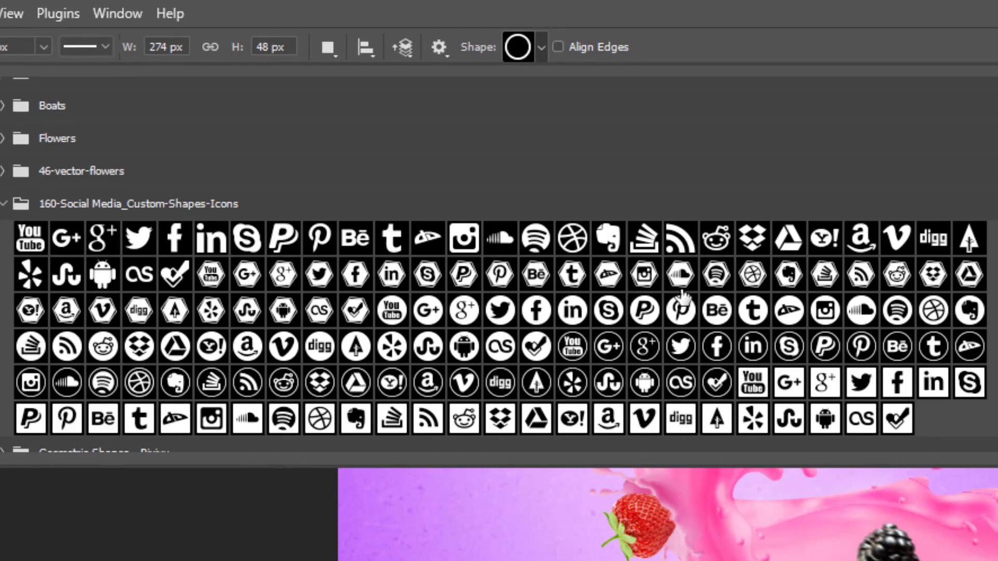
pyautogui.scroll(-1, 531, 295)
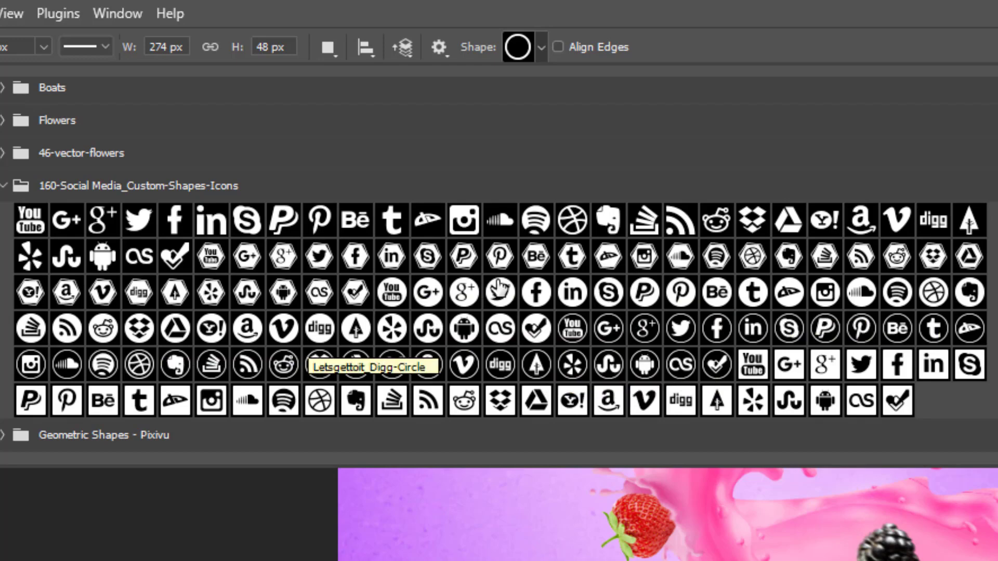
pyautogui.click(535, 292)
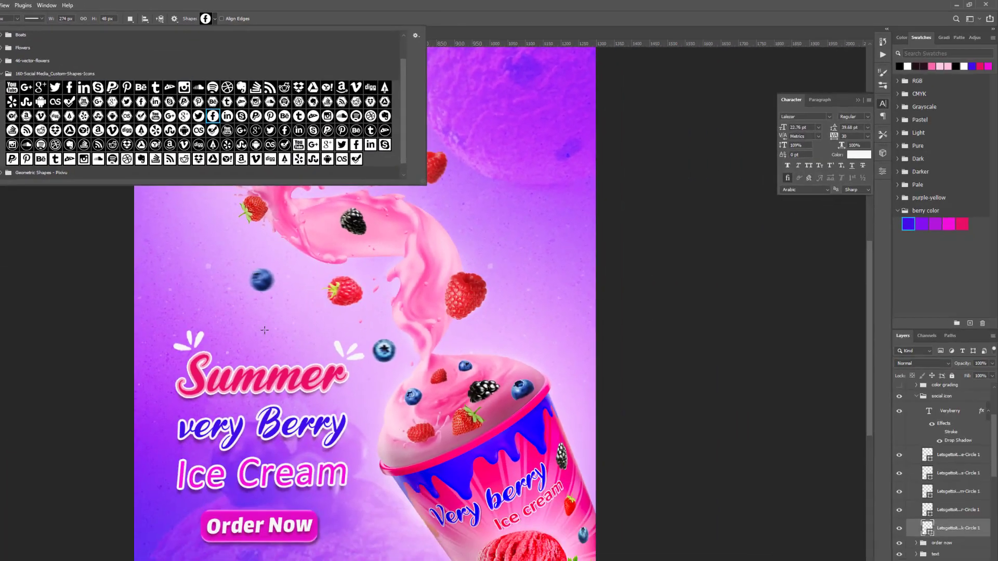
pyautogui.click(264, 330)
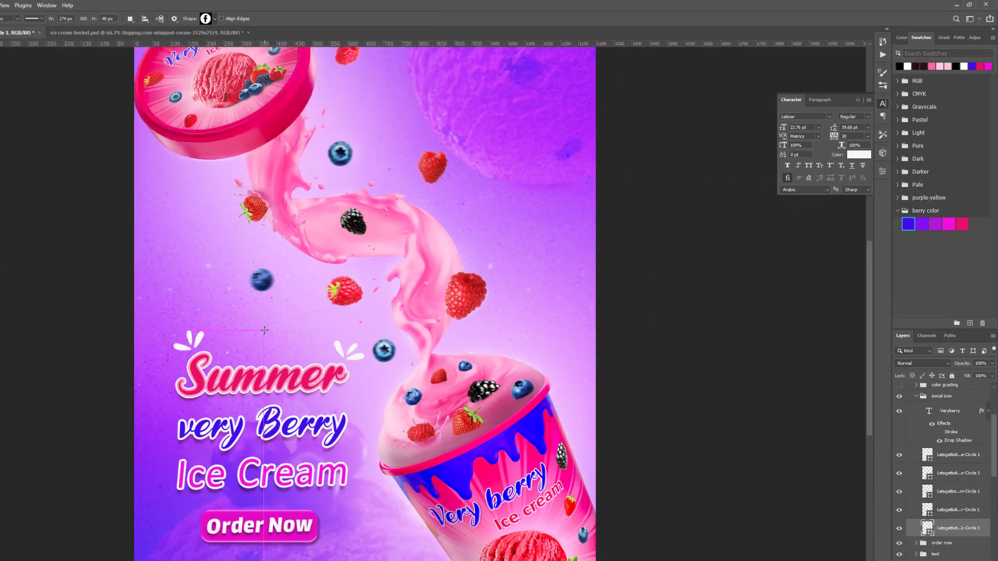
pyautogui.moveTo(283, 312); pyautogui.dragTo(247, 348)
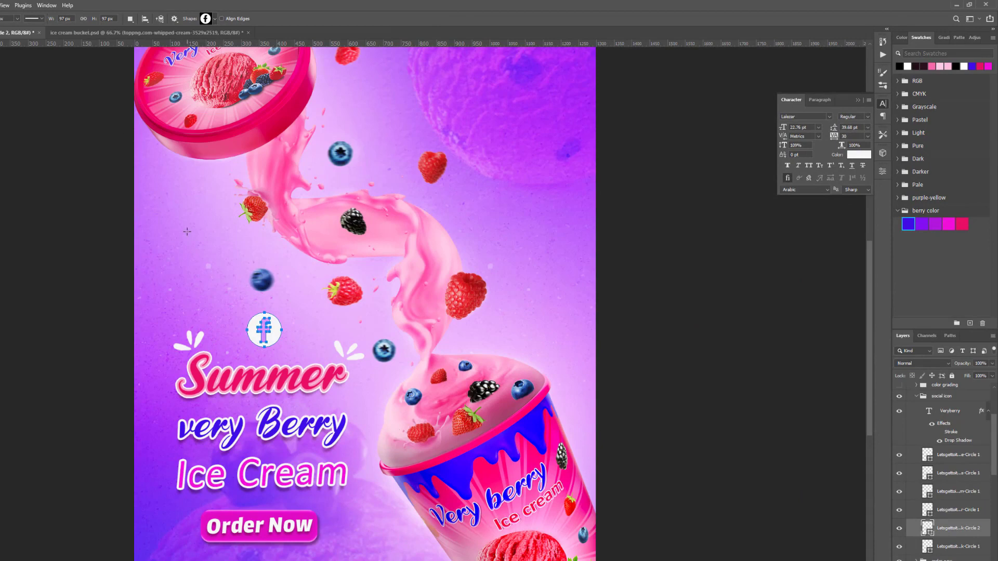
pyautogui.hotkey('ctrl', 'z')
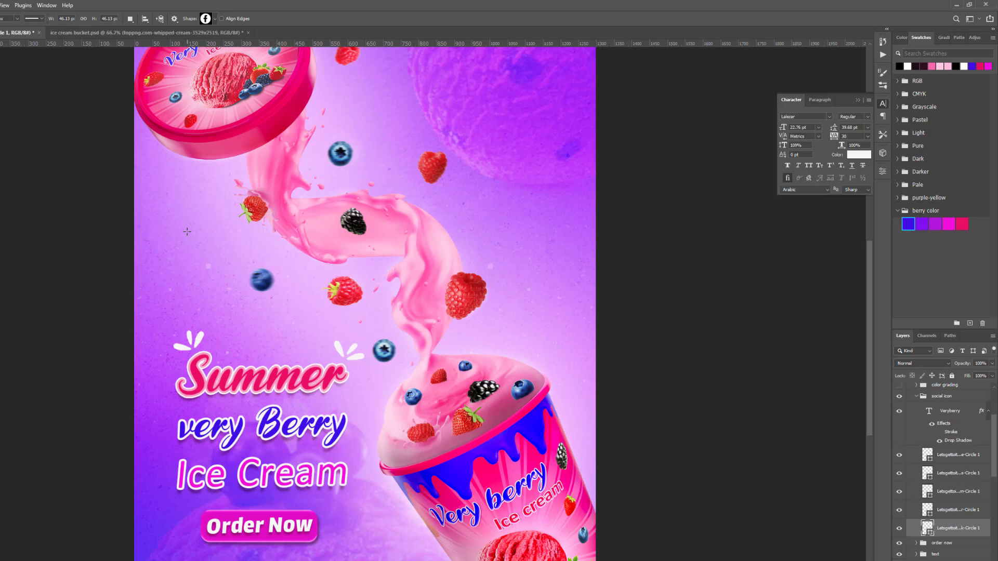
pyautogui.click(214, 20)
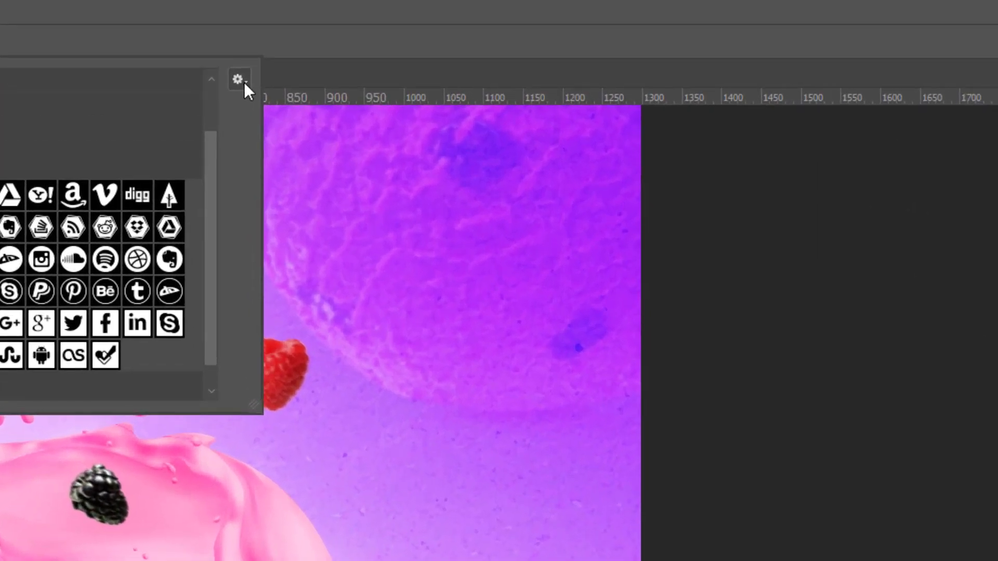
pyautogui.click(250, 79)
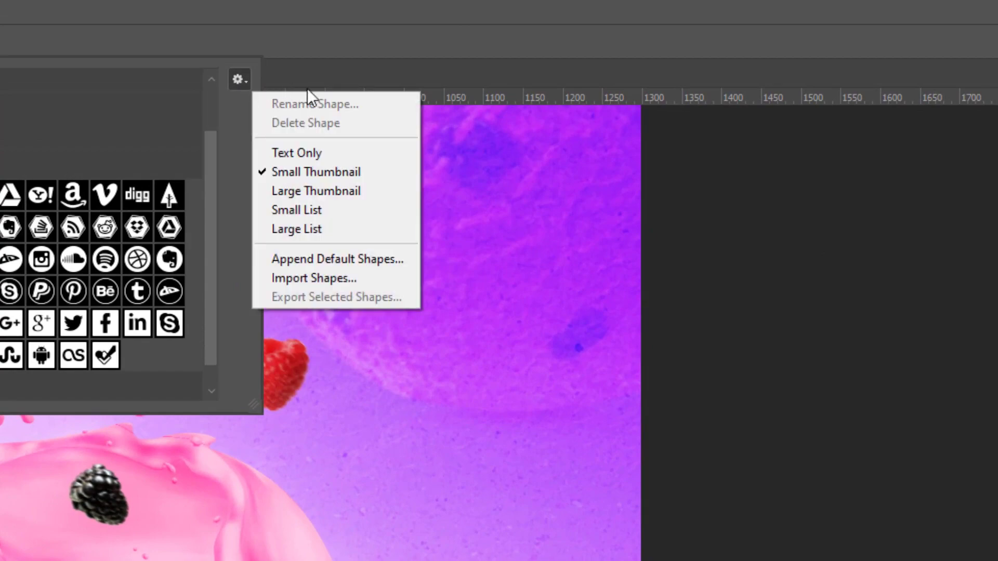
pyautogui.click(335, 278)
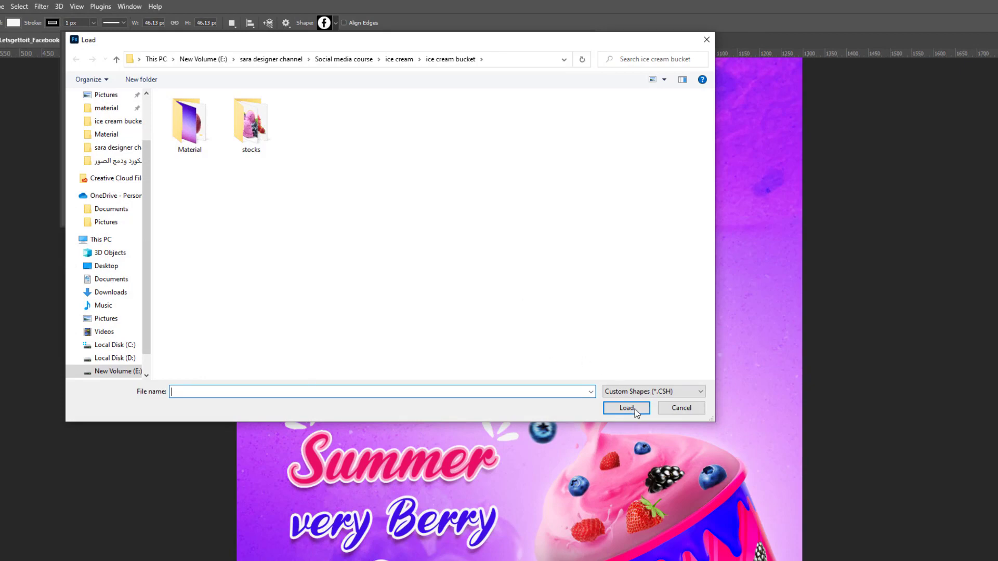
pyautogui.click(681, 408)
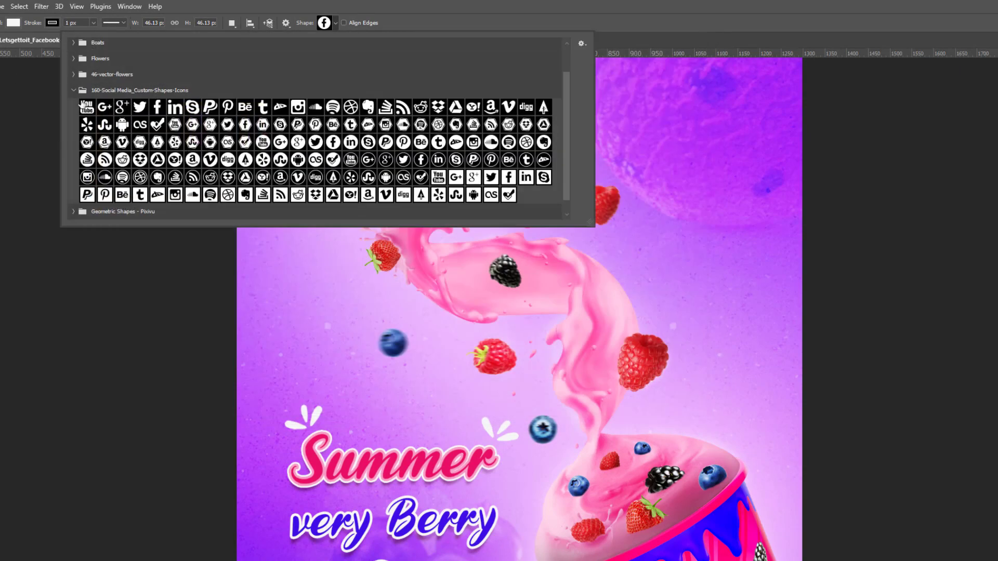
pyautogui.click(72, 91)
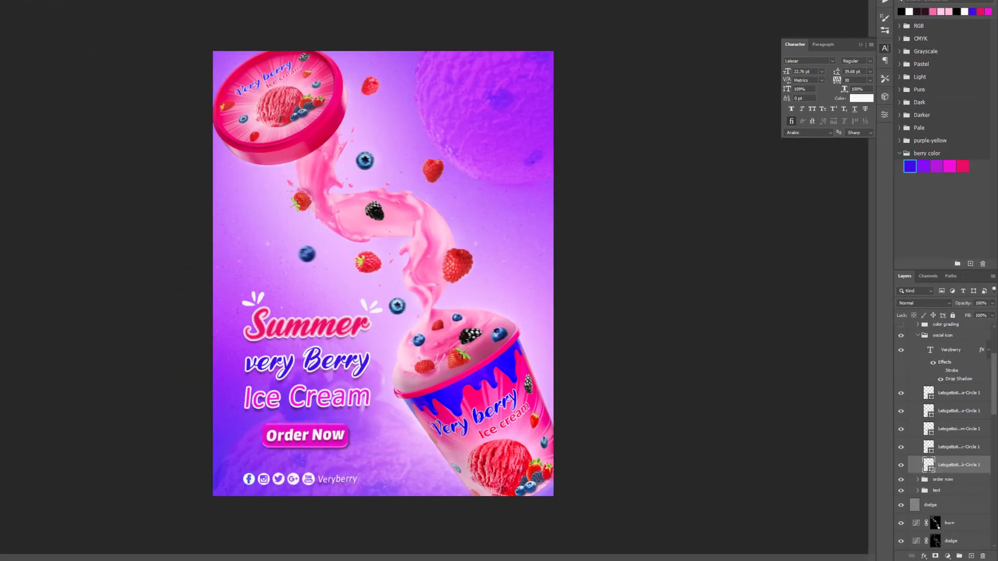
# - Select the Veryberry text layer with the Move tool active
pyautogui.scroll(3, 363, 533)
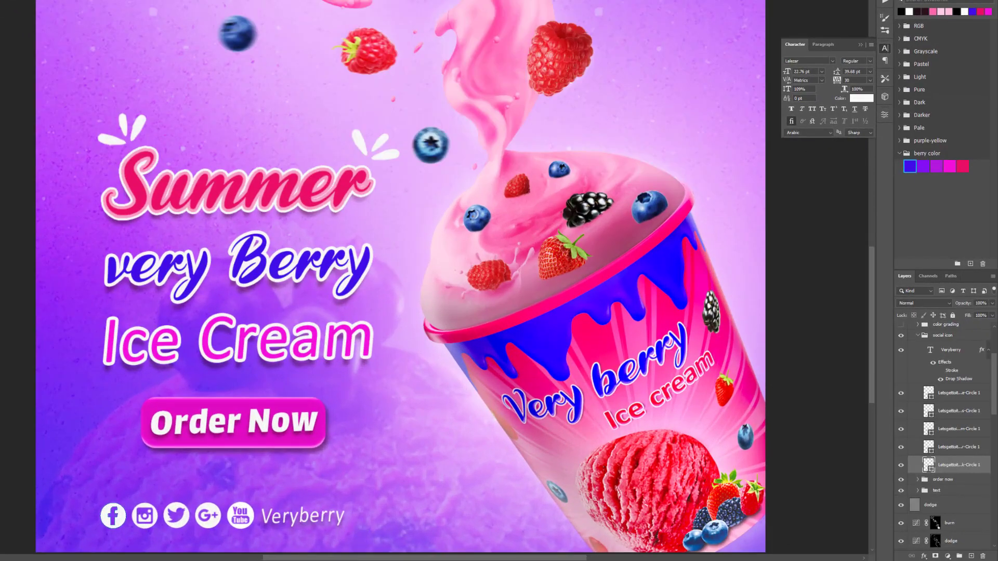
pyautogui.press('v')
pyautogui.click(311, 521)
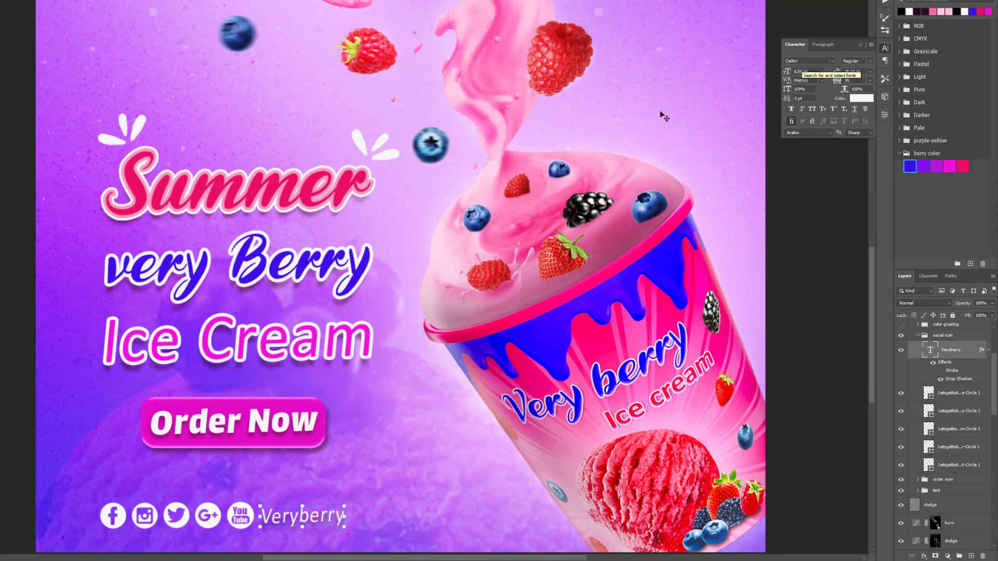
pyautogui.scroll(-1, 282, 407)
pyautogui.scroll(-2, 281, 407)
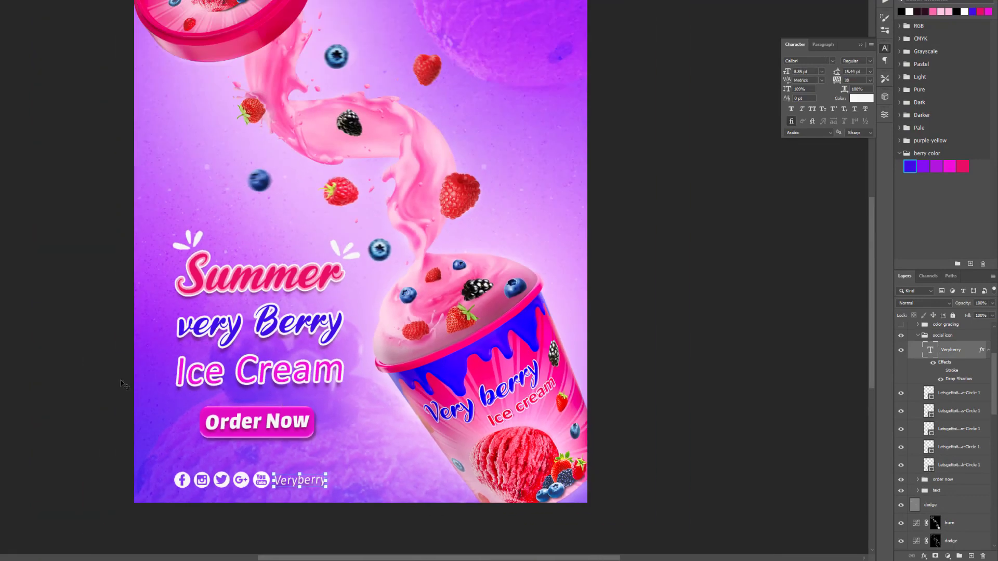
pyautogui.scroll(1, 316, 359)
pyautogui.scroll(1, 317, 362)
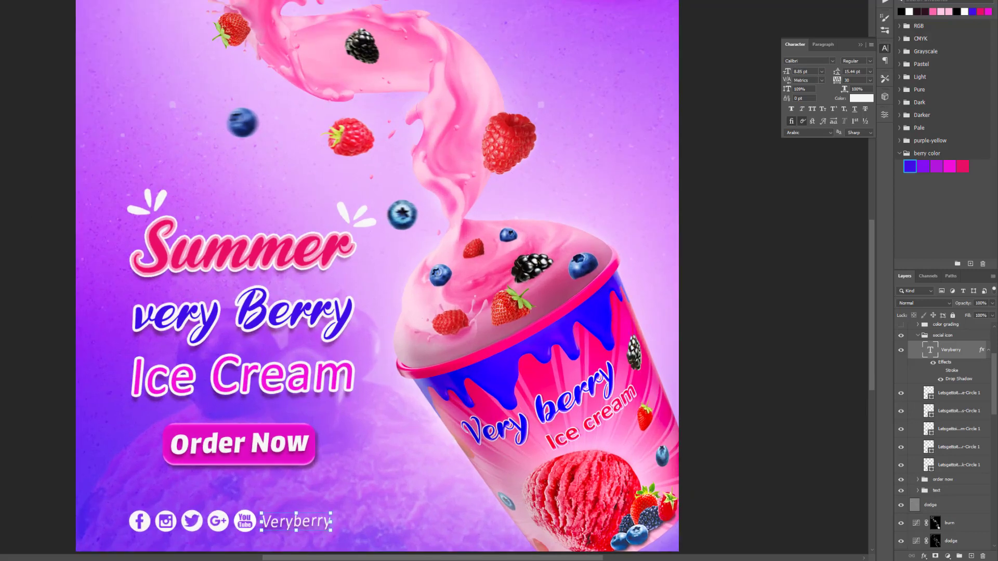
# - Drag vertical guides to the headline text's left and right edges
pyautogui.moveTo(84, 309); pyautogui.dragTo(129, 309)
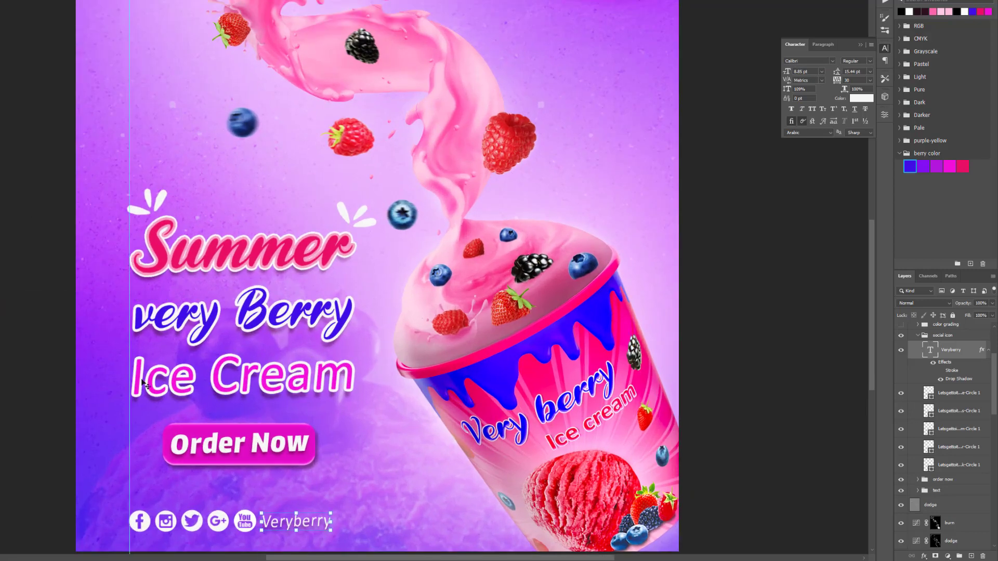
pyautogui.scroll(-1, 145, 385)
pyautogui.moveTo(93, 341); pyautogui.dragTo(302, 360)
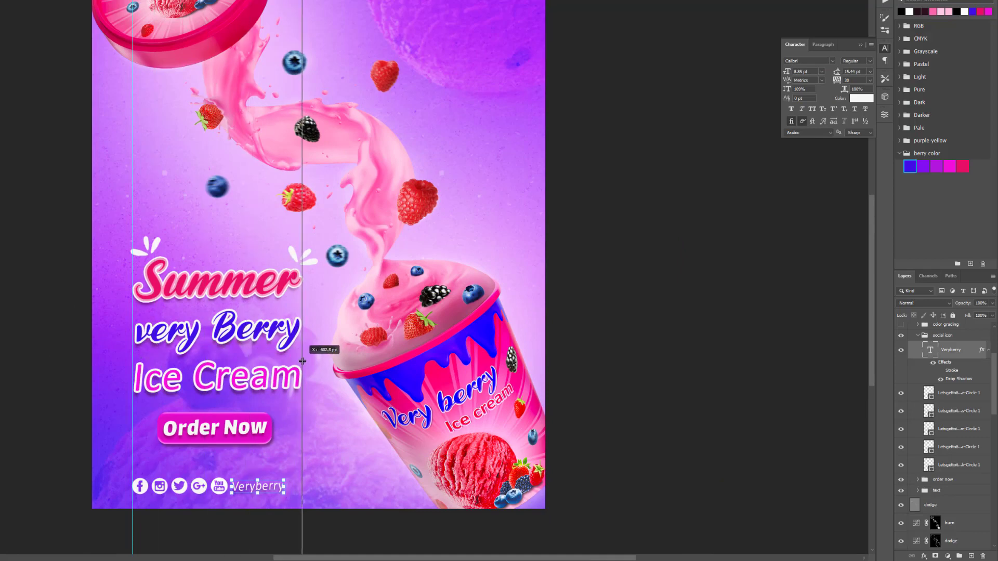
pyautogui.scroll(1, 156, 291)
pyautogui.scroll(1, 143, 253)
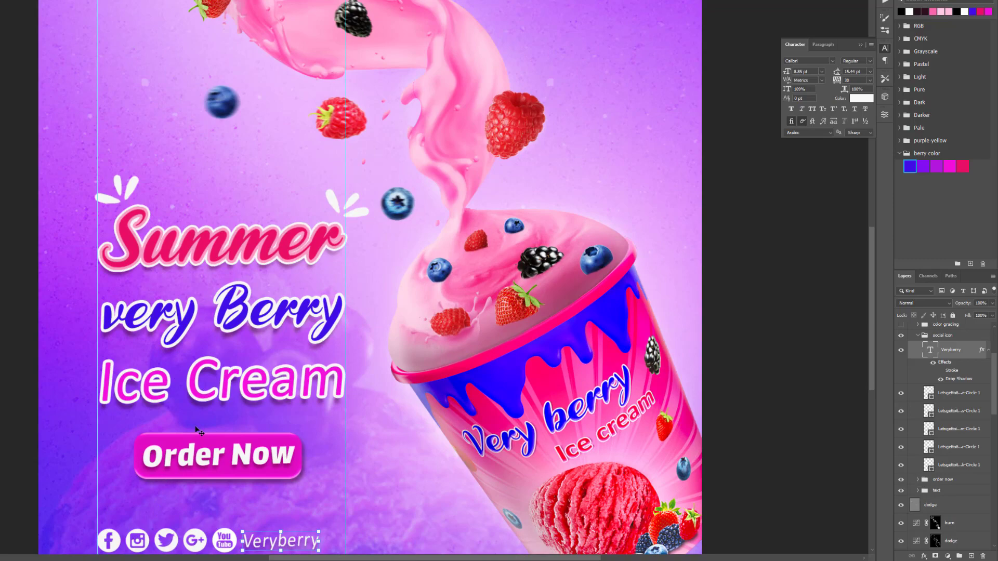
pyautogui.scroll(-1, 197, 430)
pyautogui.scroll(-2, 206, 431)
# - Nudge the Order Now text and Rectangle 1 right to centre them between the guides
pyautogui.scroll(-1, 213, 433)
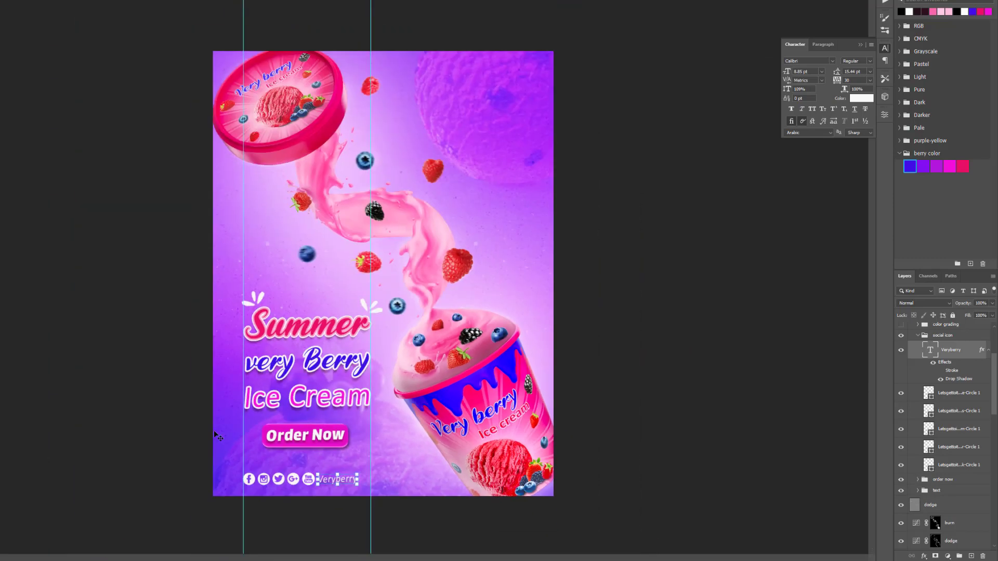
pyautogui.scroll(-1, 221, 435)
pyautogui.scroll(1, 433, 501)
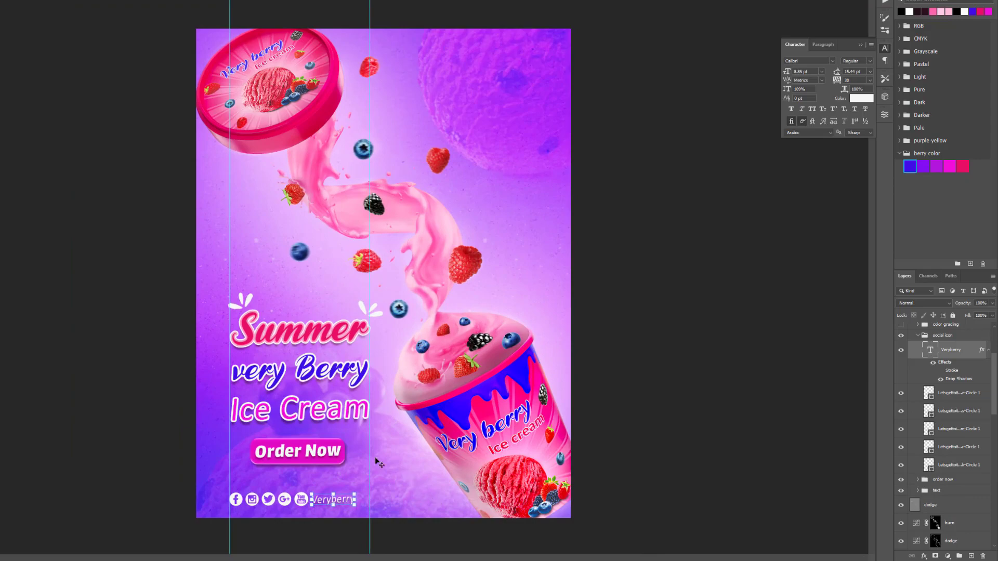
pyautogui.scroll(1, 324, 462)
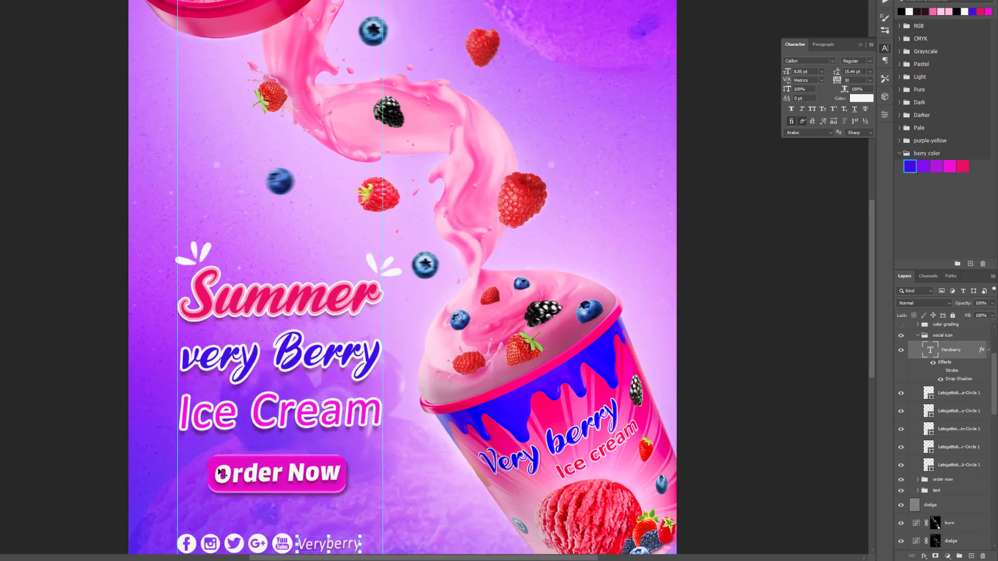
pyautogui.scroll(1, 311, 479)
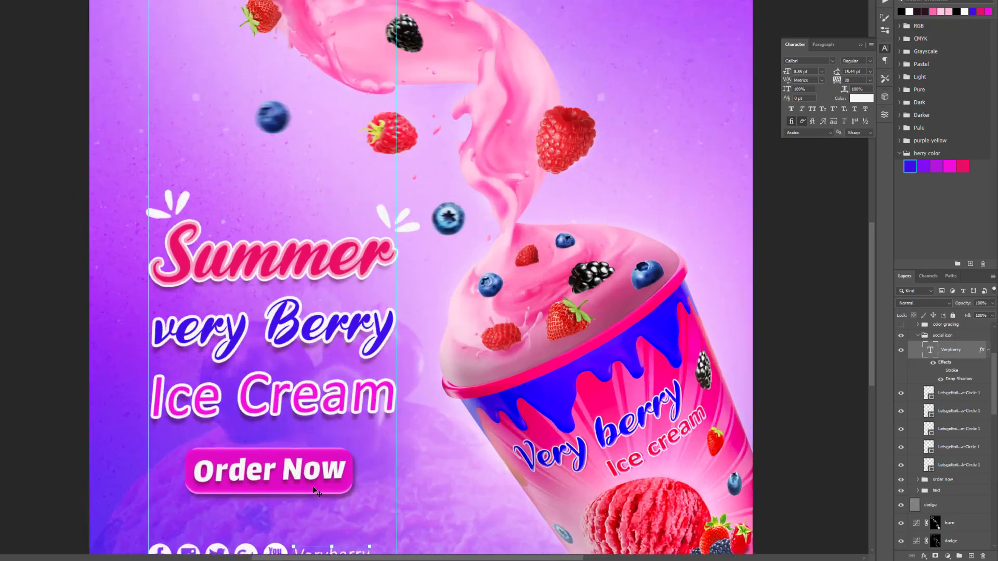
pyautogui.scroll(1, 314, 483)
pyautogui.click(314, 472)
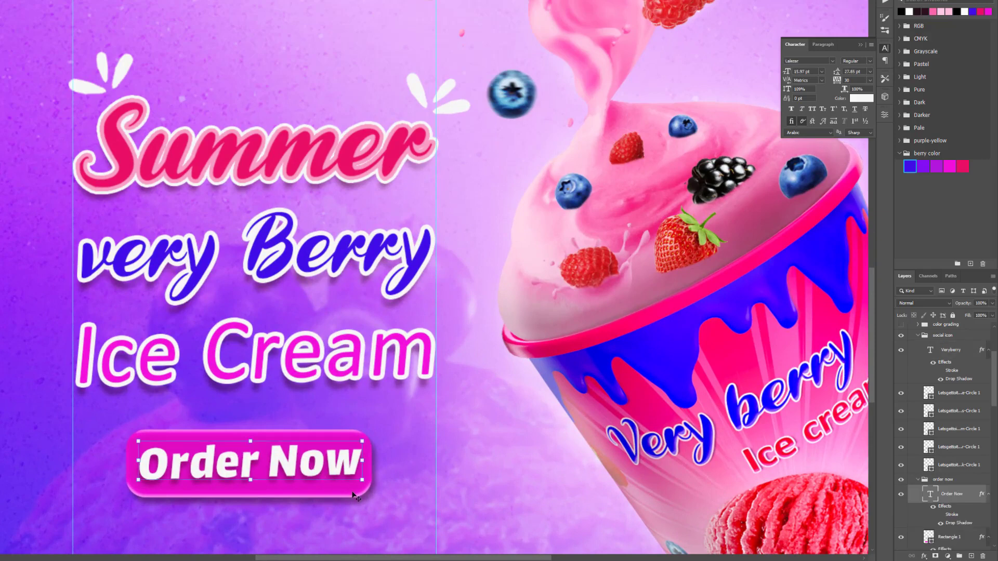
pyautogui.keyDown('shift'); pyautogui.click(353, 493); pyautogui.keyUp('shift')
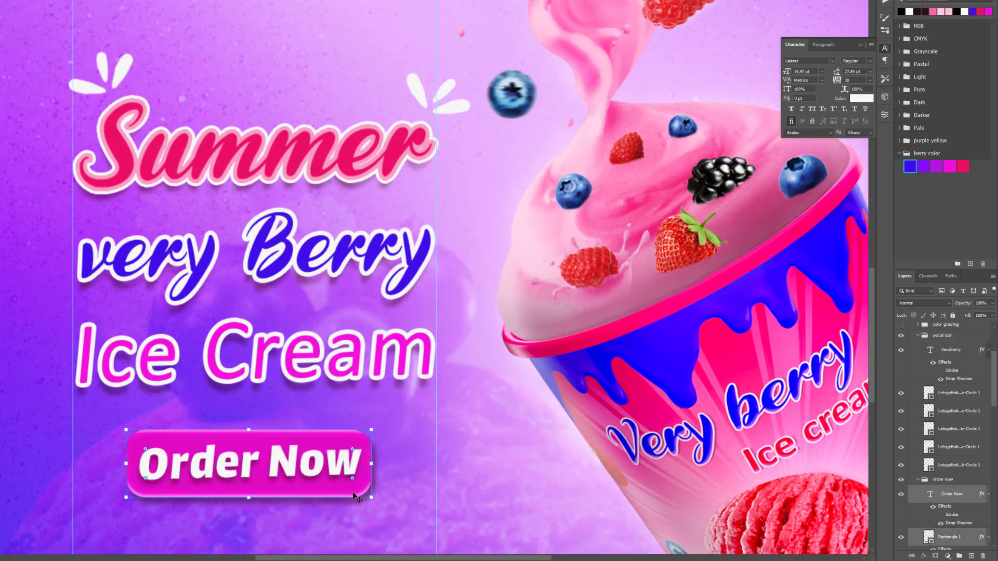
pyautogui.press('Right')
pyautogui.press('Right')
pyautogui.press('Right')
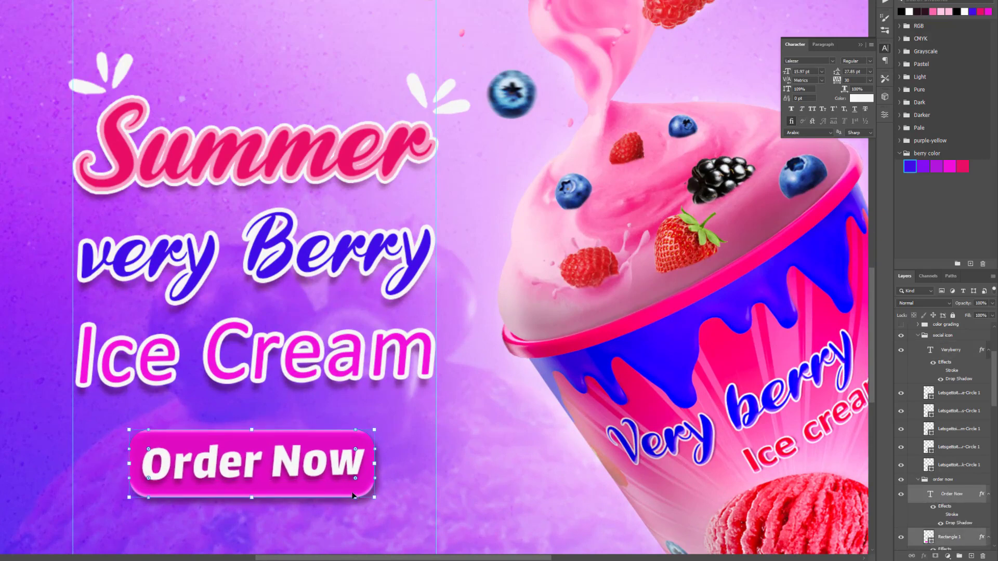
pyautogui.hotkey('ctrl', '-')
pyautogui.hotkey('ctrl', '-')
pyautogui.hotkey('ctrl', '-')
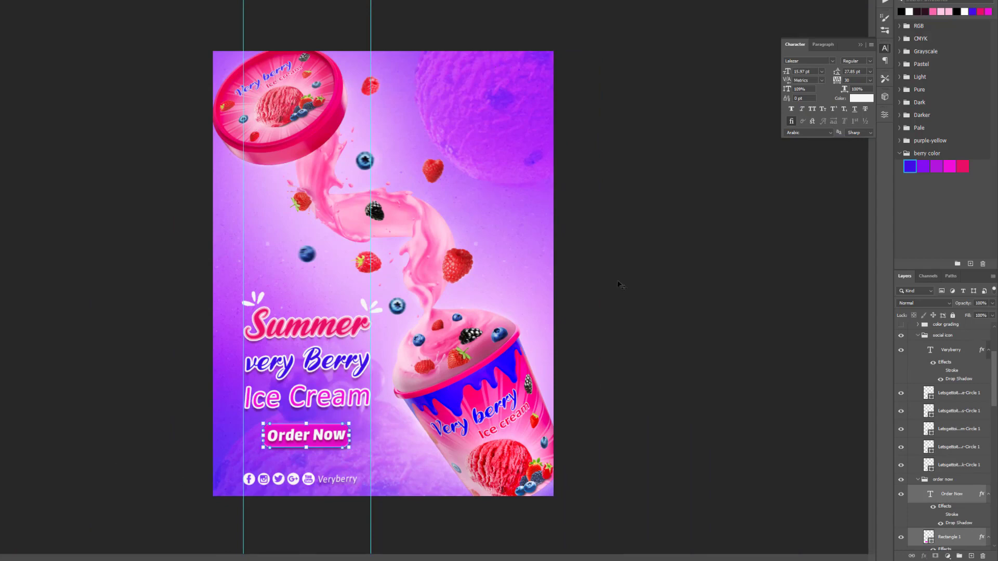
# - Collapse the social icons, keep the 50% badge hidden, and clear all guides
pyautogui.scroll(1, 977, 449)
pyautogui.click(919, 358)
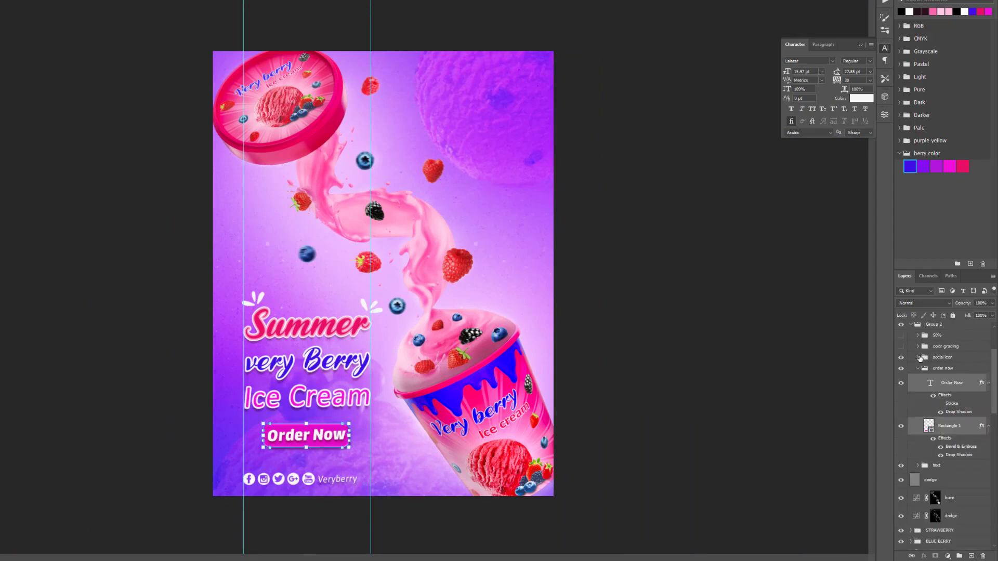
pyautogui.click(906, 338)
pyautogui.click(903, 336)
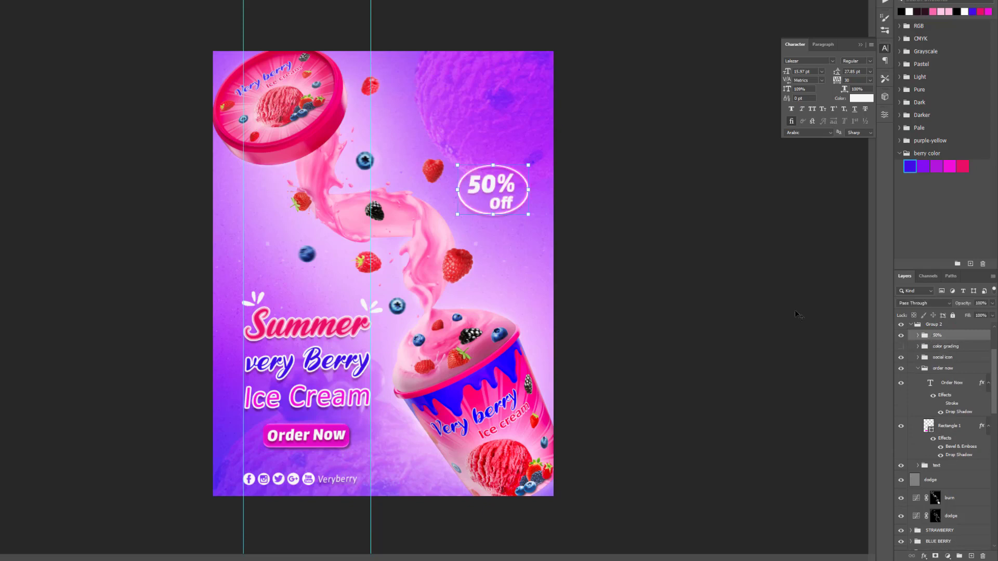
pyautogui.click(901, 336)
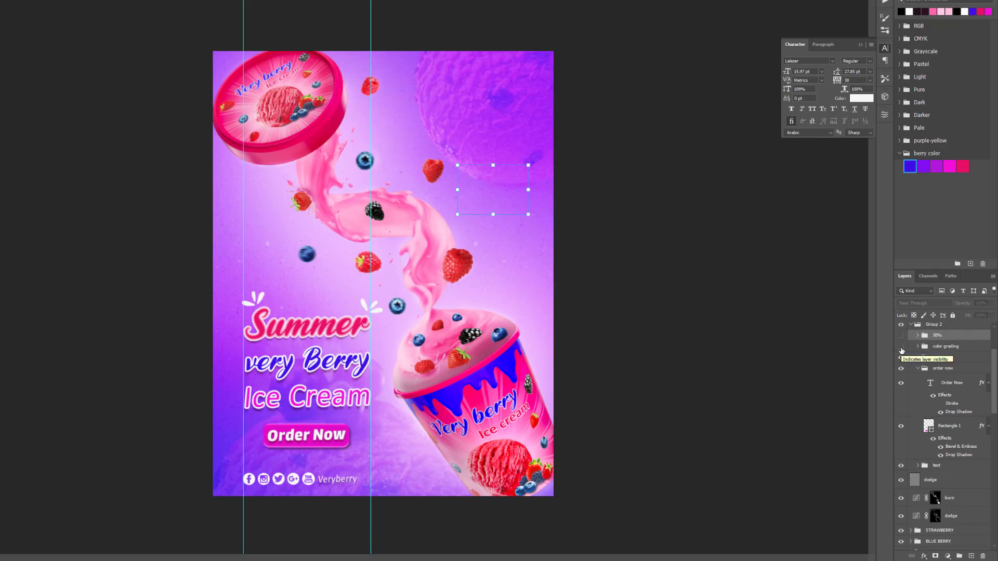
pyautogui.click(901, 347)
pyautogui.click(52, 187)
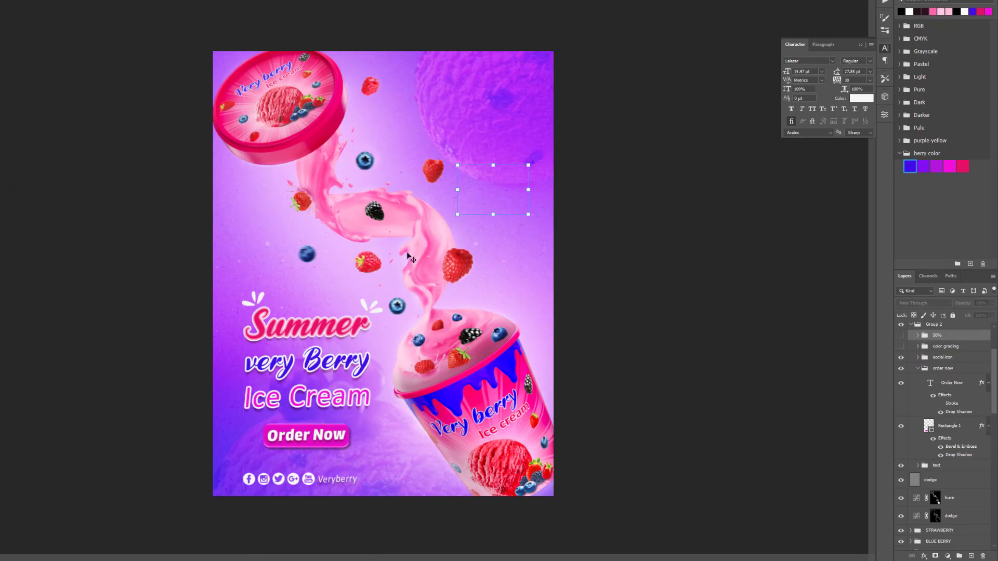
pyautogui.hotkey('ctrl', '0')
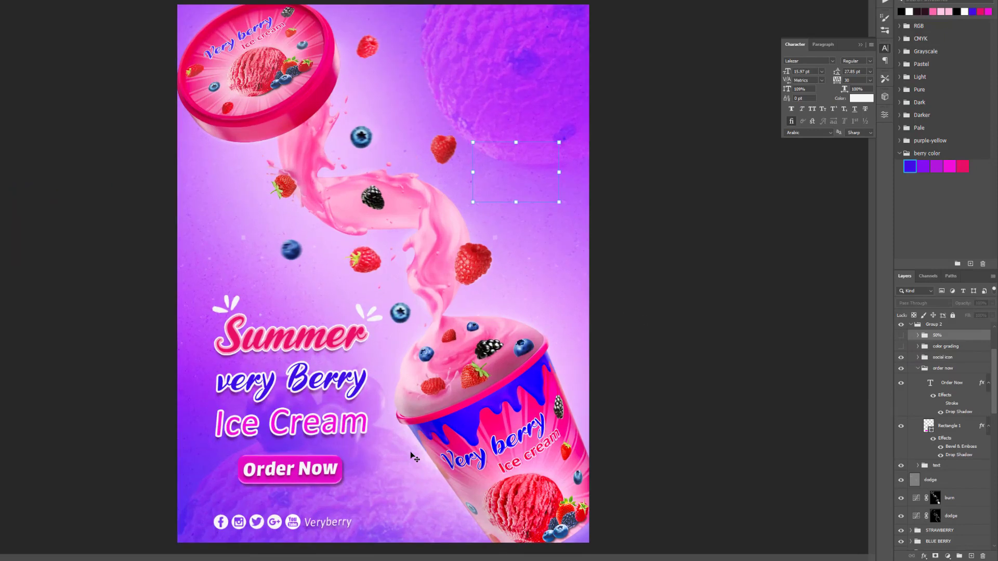
# - Compare with Layer 20 shown, hide it again, and expand the color grading group
pyautogui.scroll(2, 415, 457)
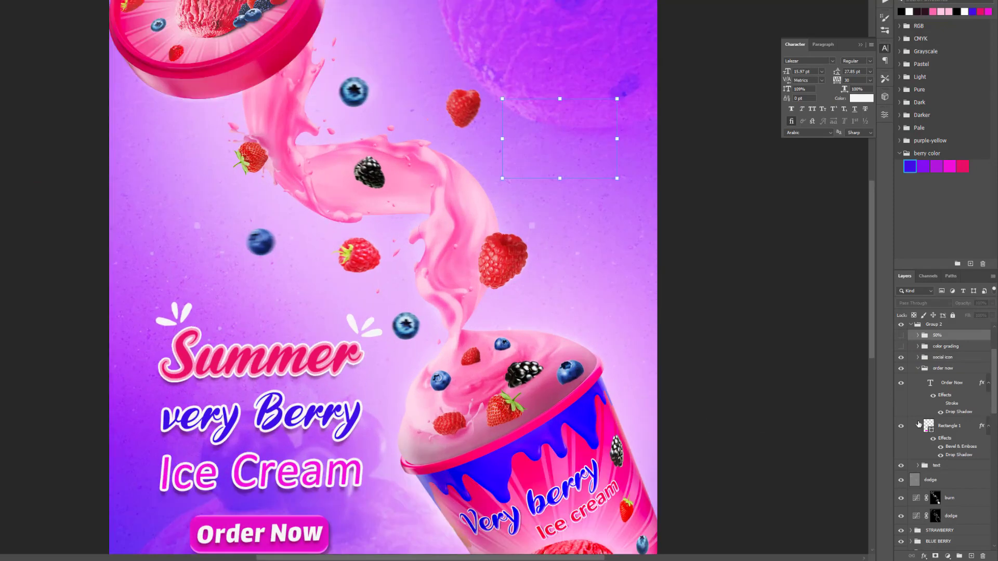
pyautogui.scroll(-3, 561, 419)
pyautogui.scroll(1, 562, 419)
pyautogui.scroll(3, 931, 396)
pyautogui.scroll(3, 930, 395)
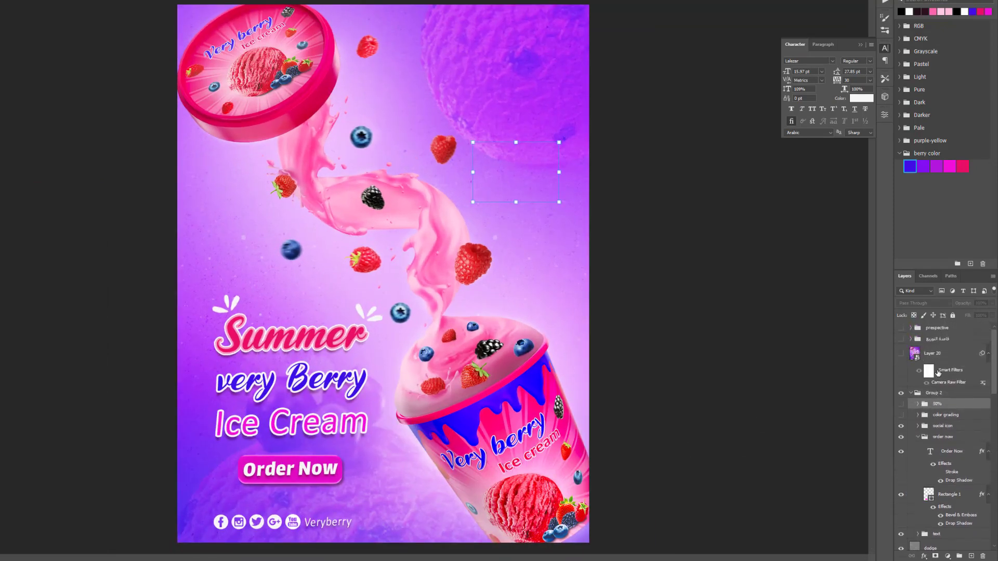
pyautogui.click(901, 353)
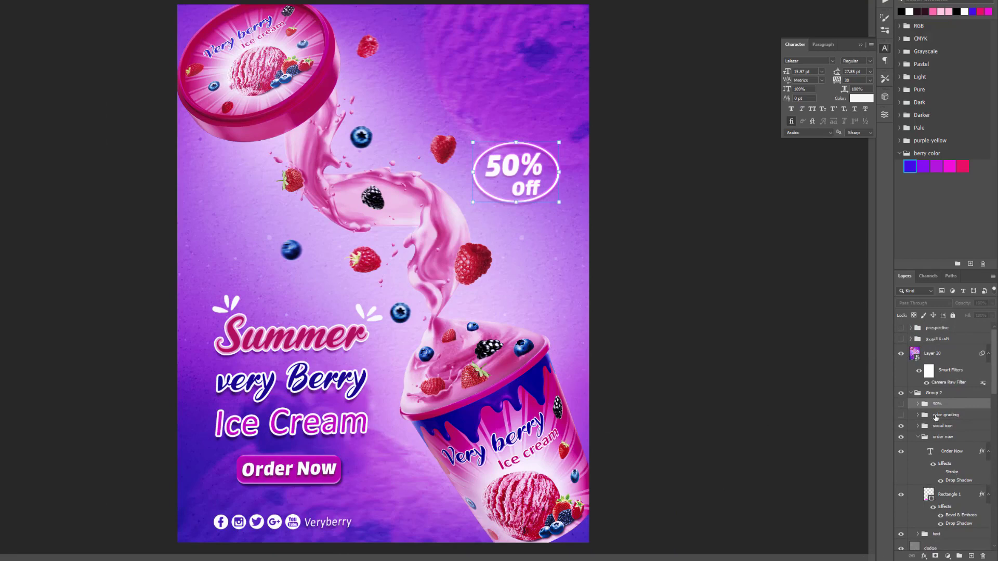
pyautogui.click(902, 355)
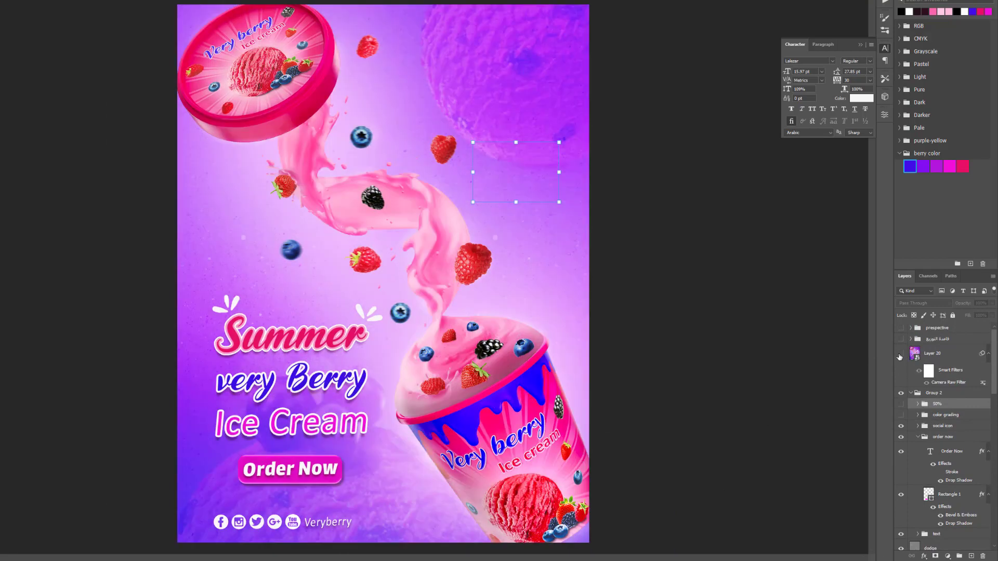
pyautogui.click(918, 415)
pyautogui.scroll(-6, 920, 419)
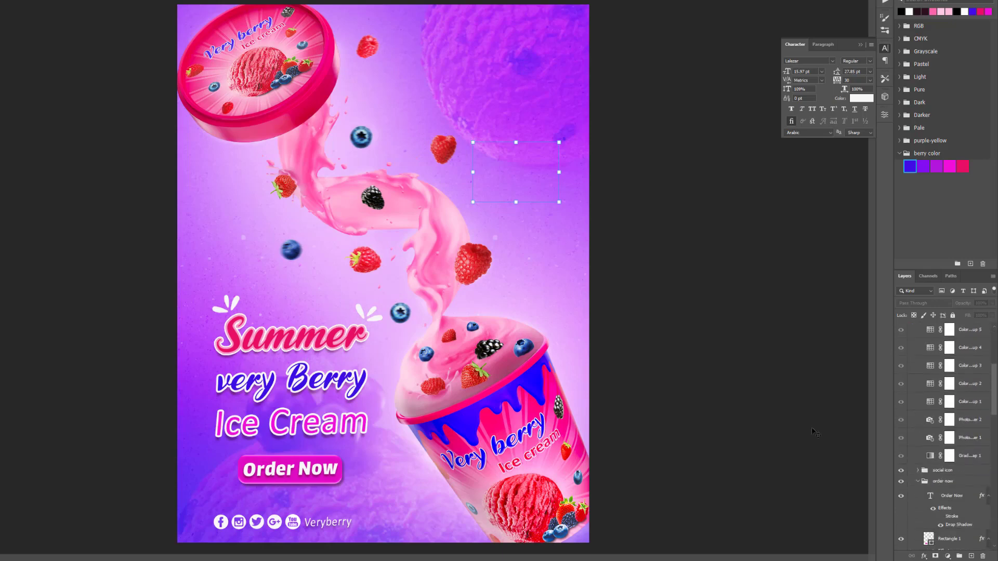
# - Turn on Gradient Map 1 and hide the Color and Photo Filter adjustments
pyautogui.click(722, 423)
pyautogui.click(902, 457)
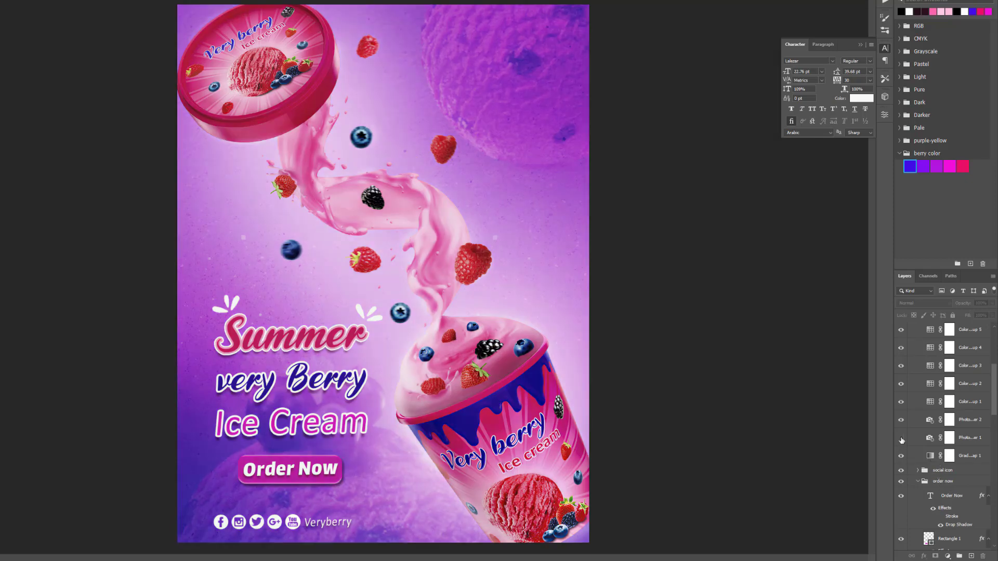
pyautogui.scroll(2, 902, 440)
pyautogui.moveTo(902, 452); pyautogui.dragTo(903, 336)
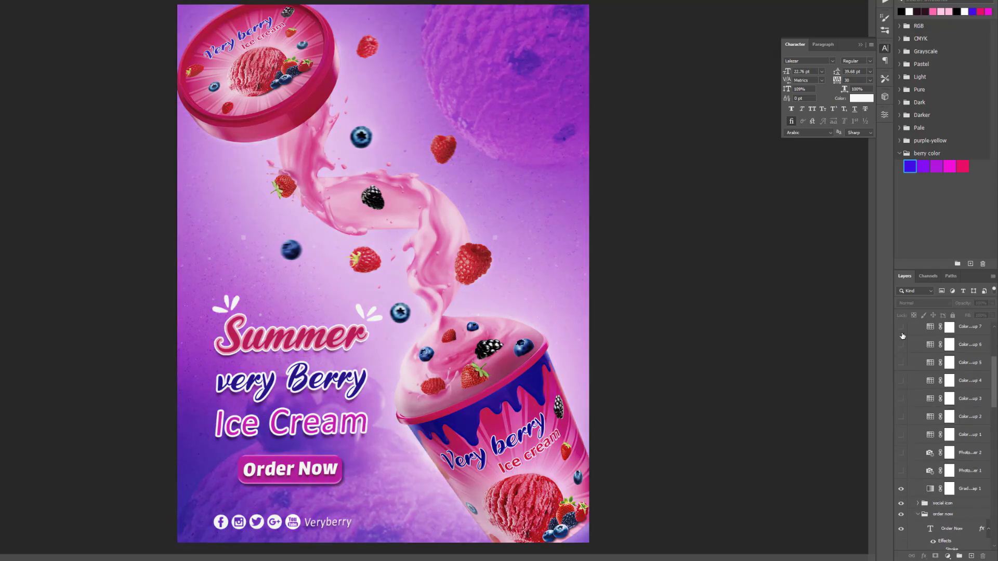
pyautogui.scroll(3, 902, 336)
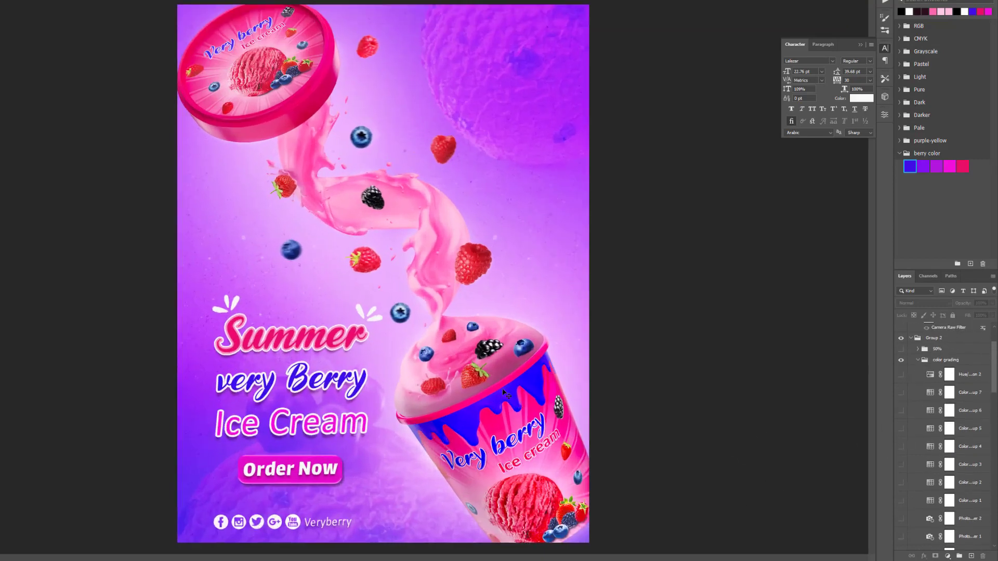
pyautogui.scroll(1, 506, 394)
pyautogui.scroll(-5, 966, 447)
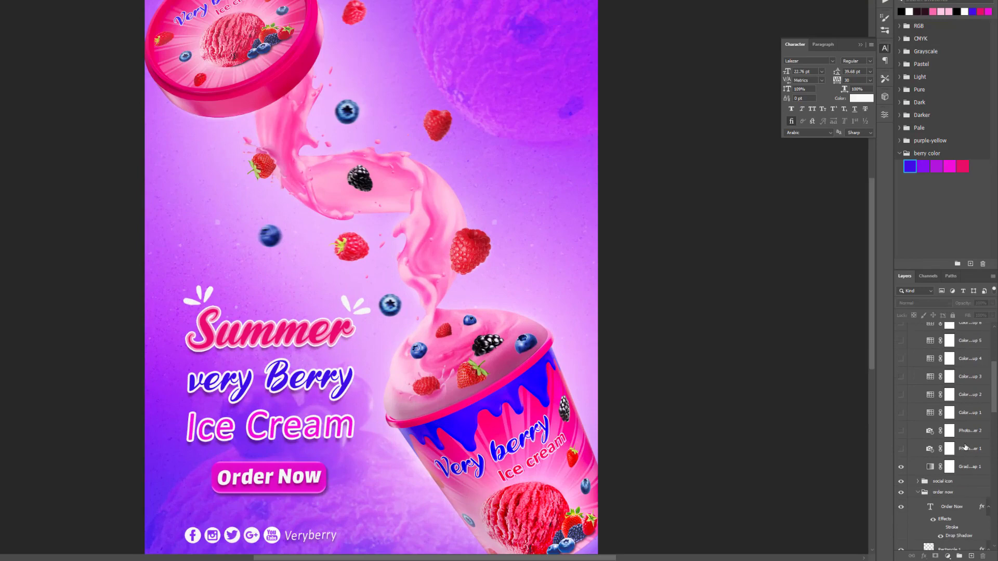
pyautogui.hotkey('ctrl', '0')
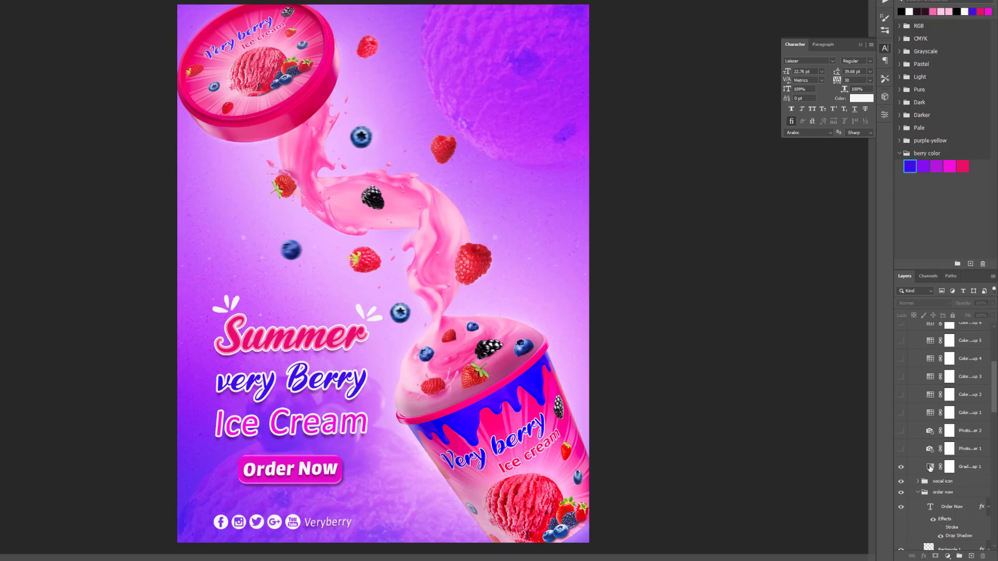
# - Compare Gradient Map 1 on and off, then add a new Gradient Map adjustment layer
pyautogui.click(901, 468)
pyautogui.click(901, 469)
pyautogui.click(924, 474)
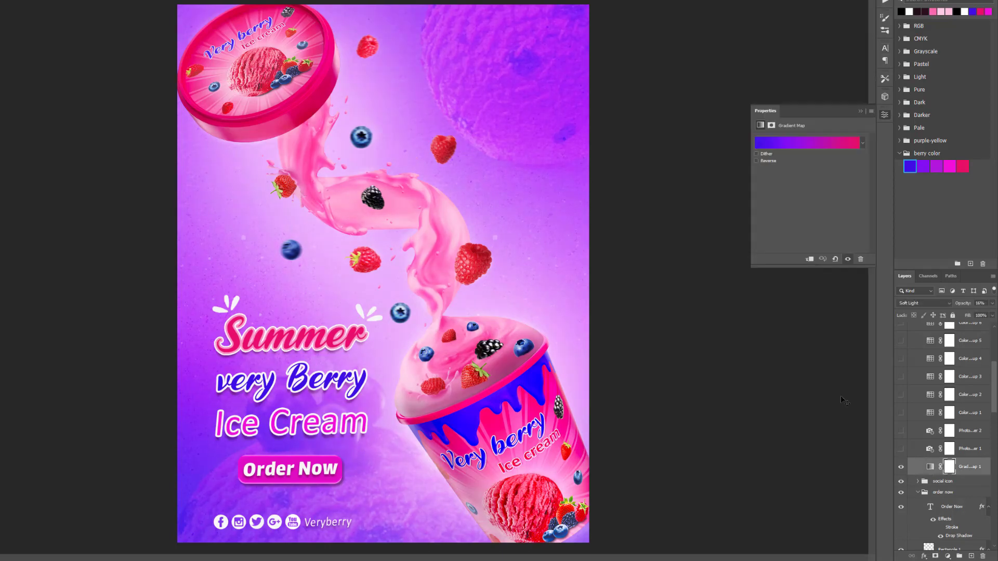
pyautogui.click(854, 111)
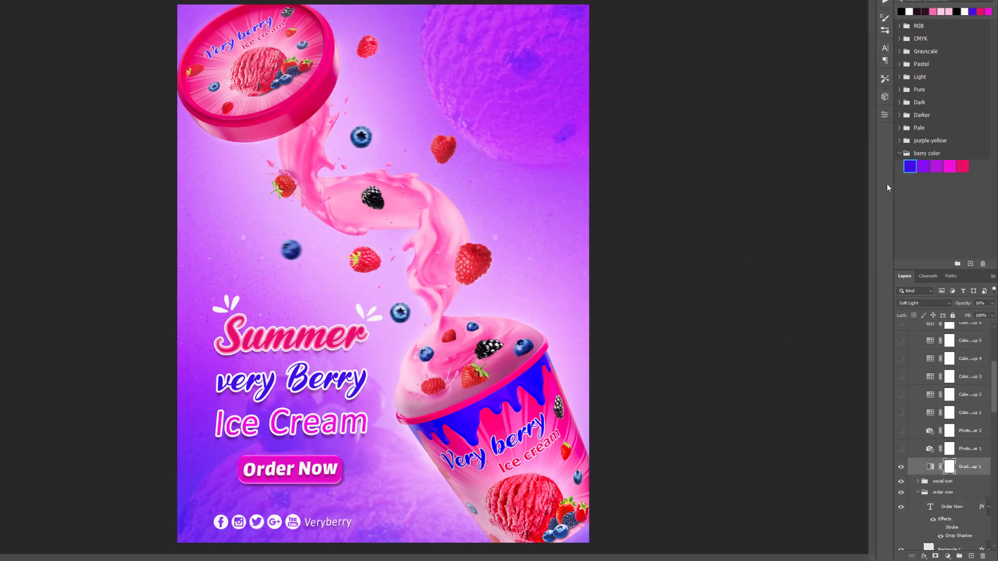
pyautogui.click(948, 557)
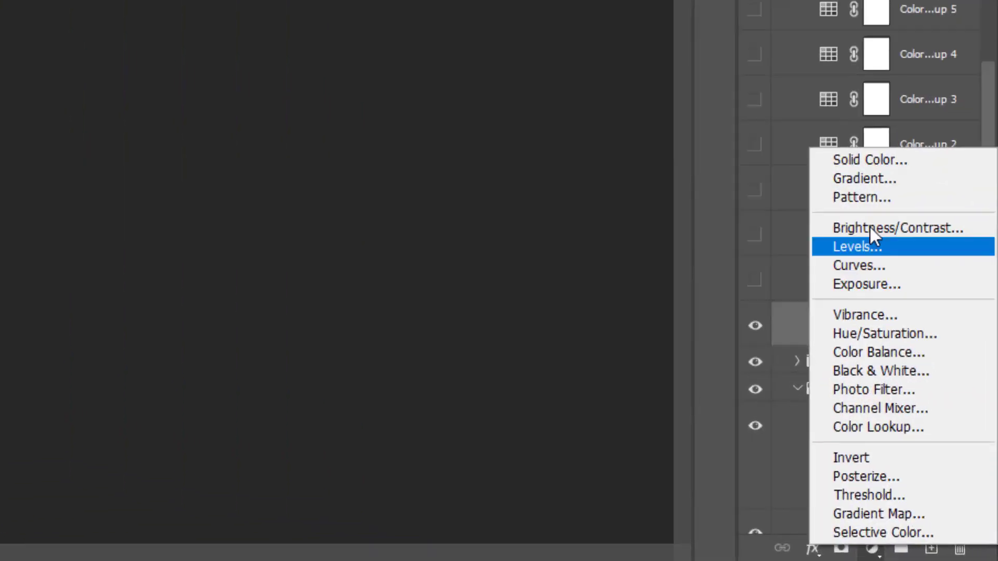
pyautogui.click(824, 499)
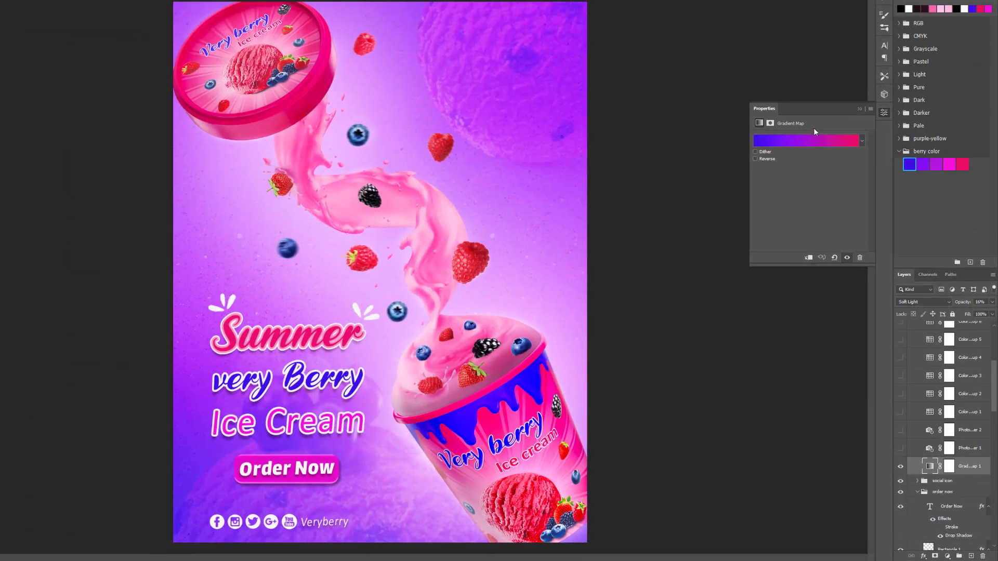
# - Edit the gradient into a smooth blue-purple-pink berry blend and close Properties
pyautogui.click(806, 142)
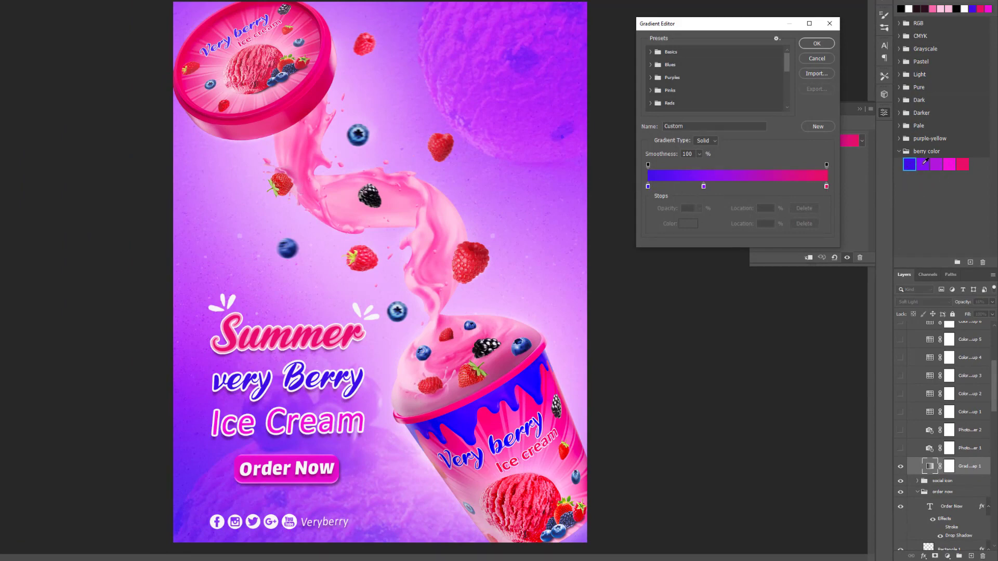
pyautogui.click(740, 187)
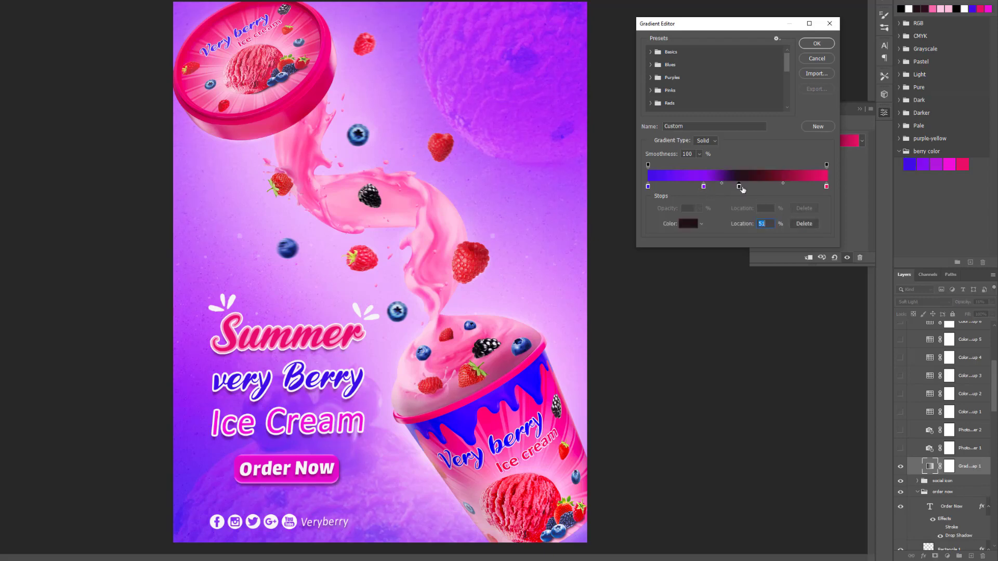
pyautogui.moveTo(740, 186); pyautogui.dragTo(757, 220)
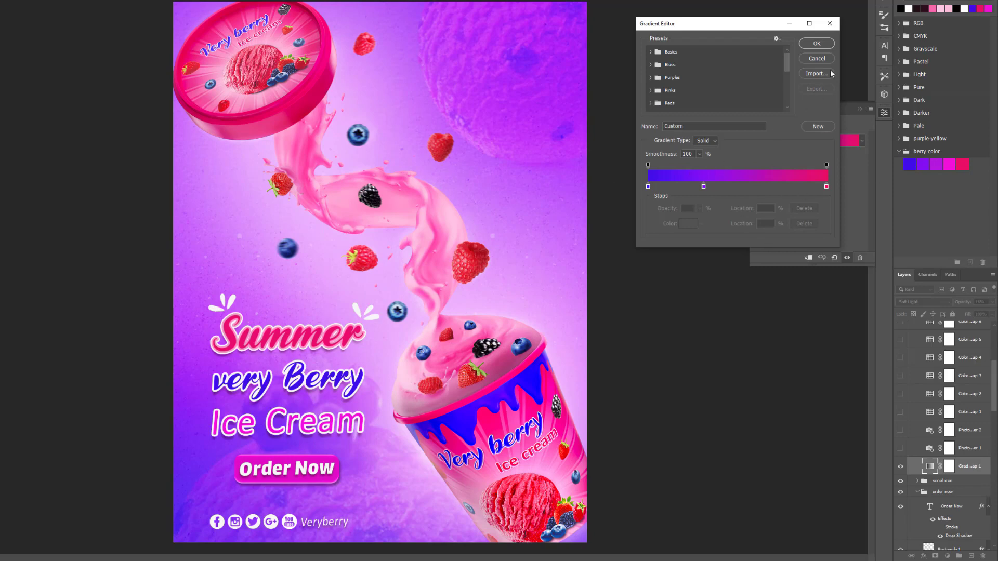
pyautogui.click(824, 43)
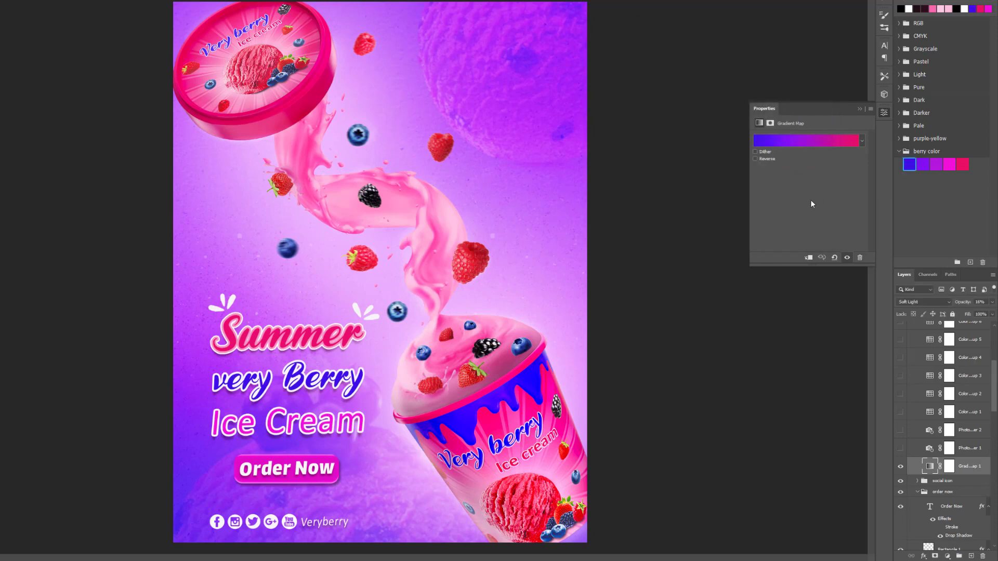
pyautogui.click(825, 141)
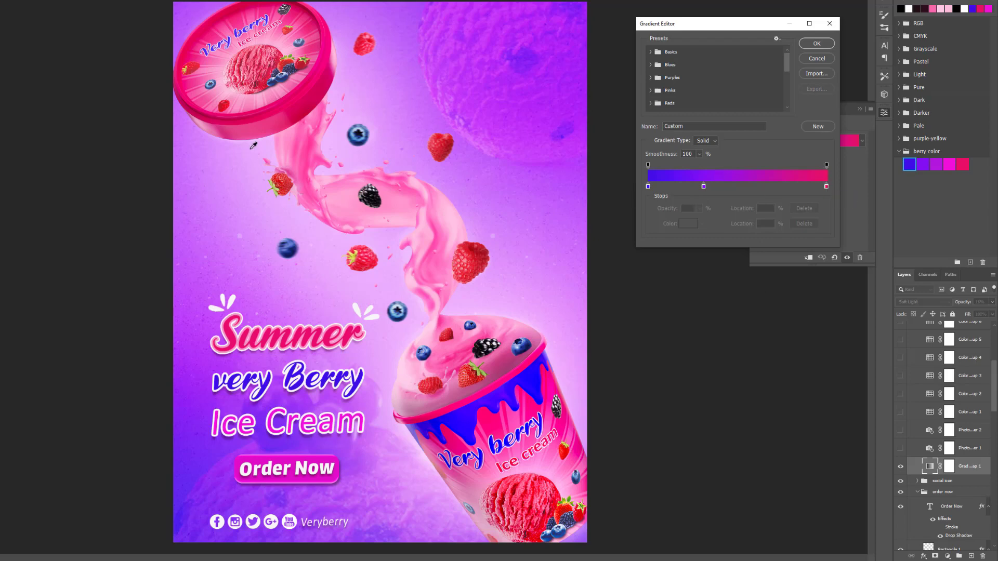
pyautogui.click(820, 45)
pyautogui.click(858, 107)
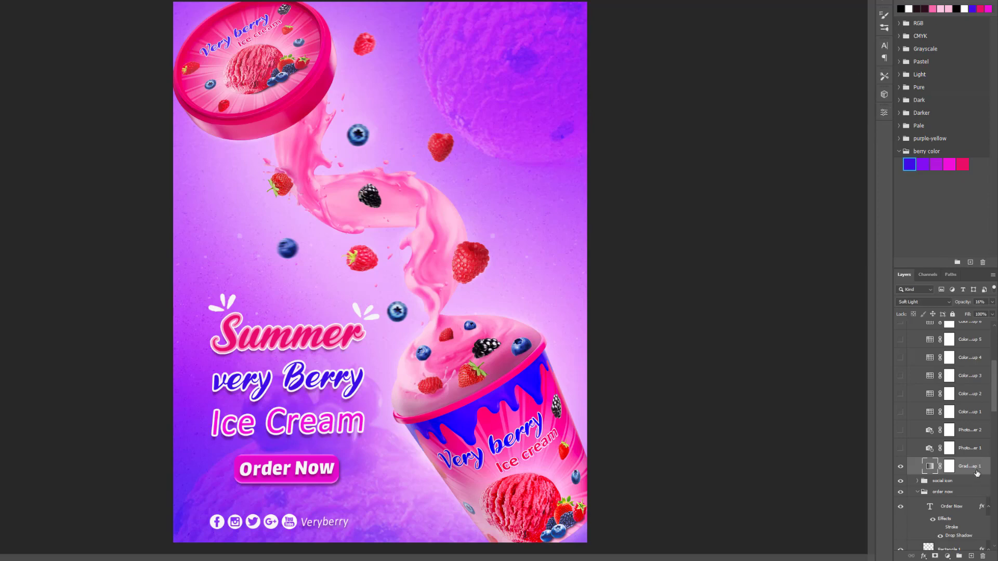
# - Keep the gradient map in Normal blend mode at 100% opacity
pyautogui.click(949, 302)
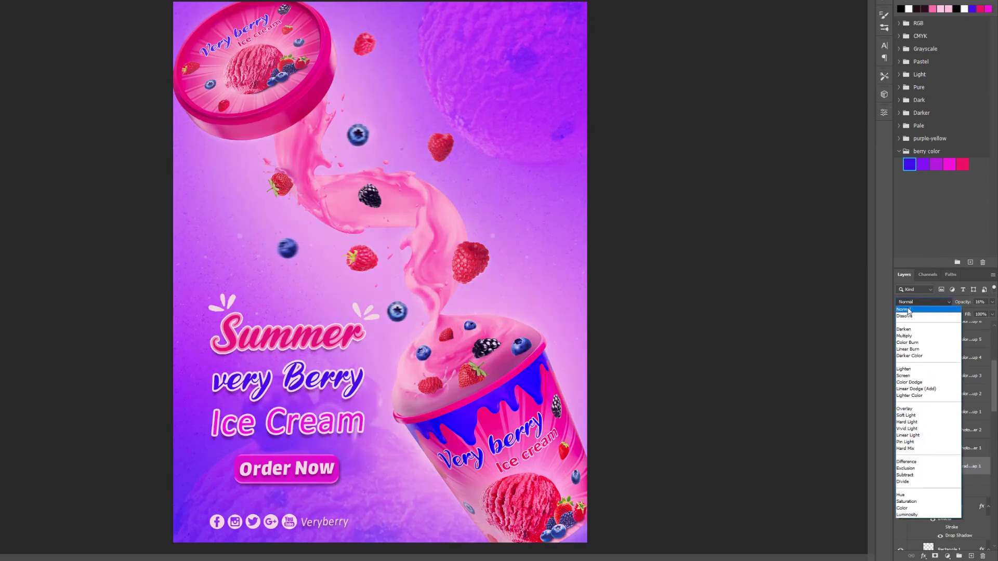
pyautogui.click(908, 311)
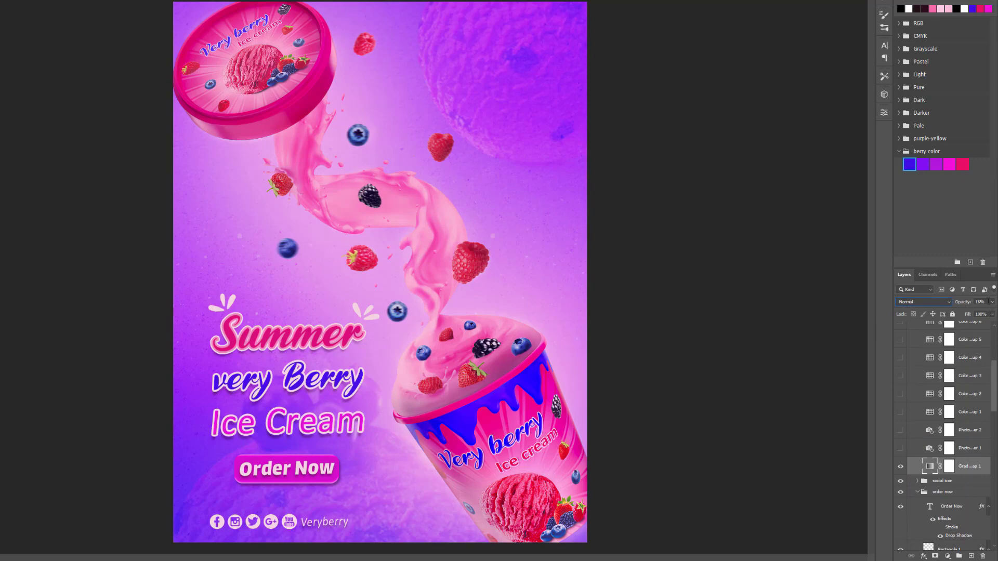
pyautogui.click(993, 303)
pyautogui.moveTo(973, 313); pyautogui.dragTo(993, 312)
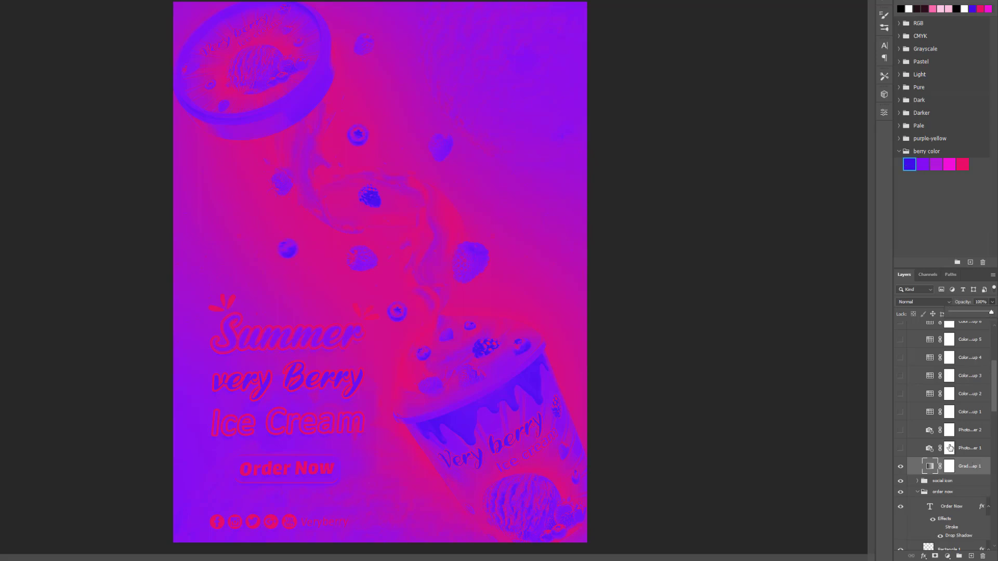
# - Switch the gradient map to Soft Light blend mode at 14% opacity
pyautogui.click(934, 302)
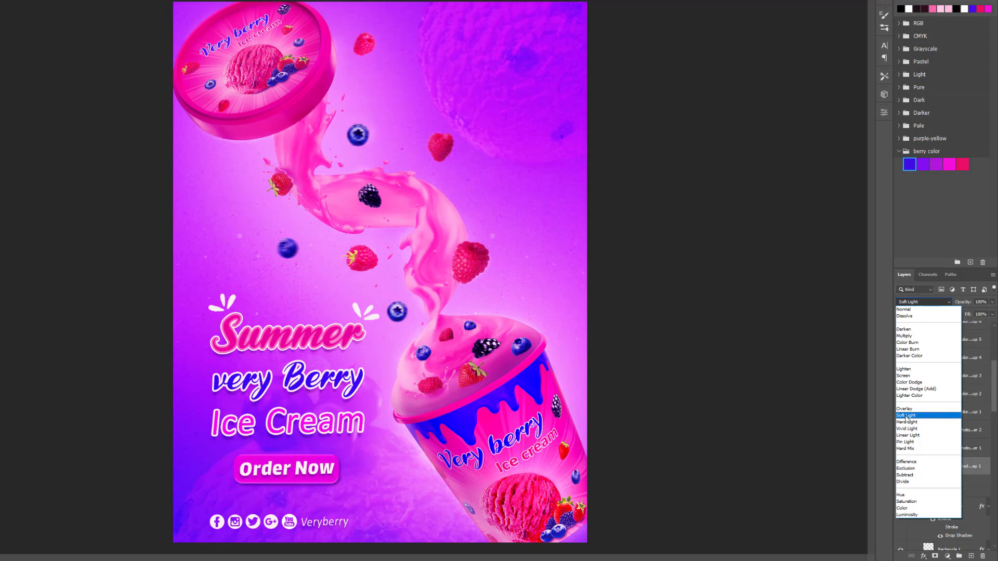
pyautogui.click(906, 416)
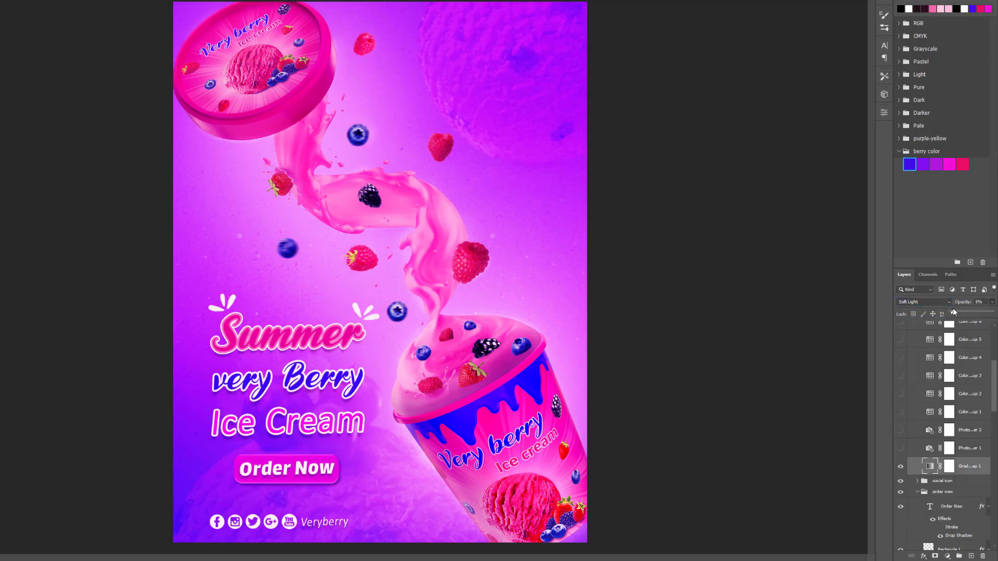
pyautogui.moveTo(992, 302); pyautogui.dragTo(956, 310)
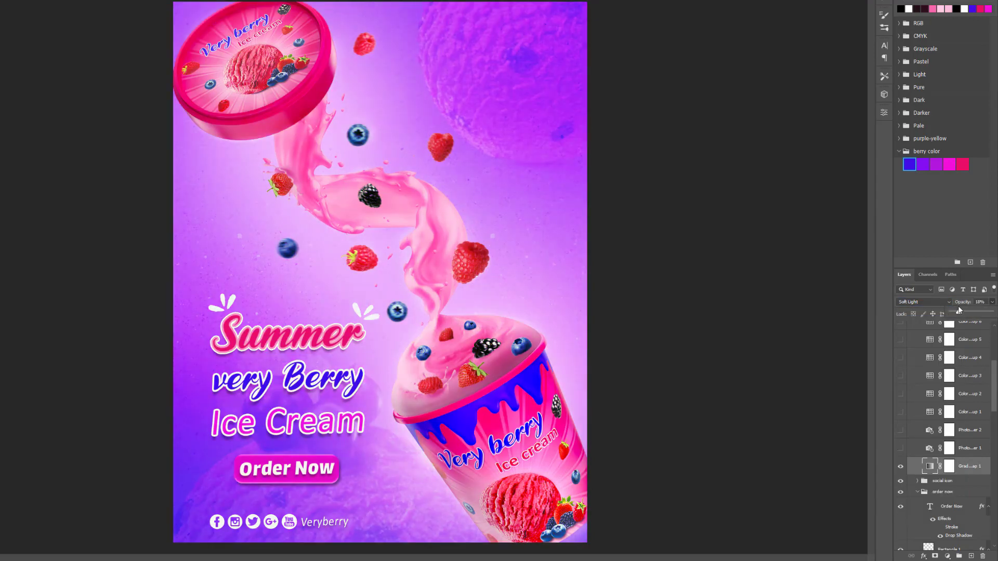
pyautogui.click(760, 465)
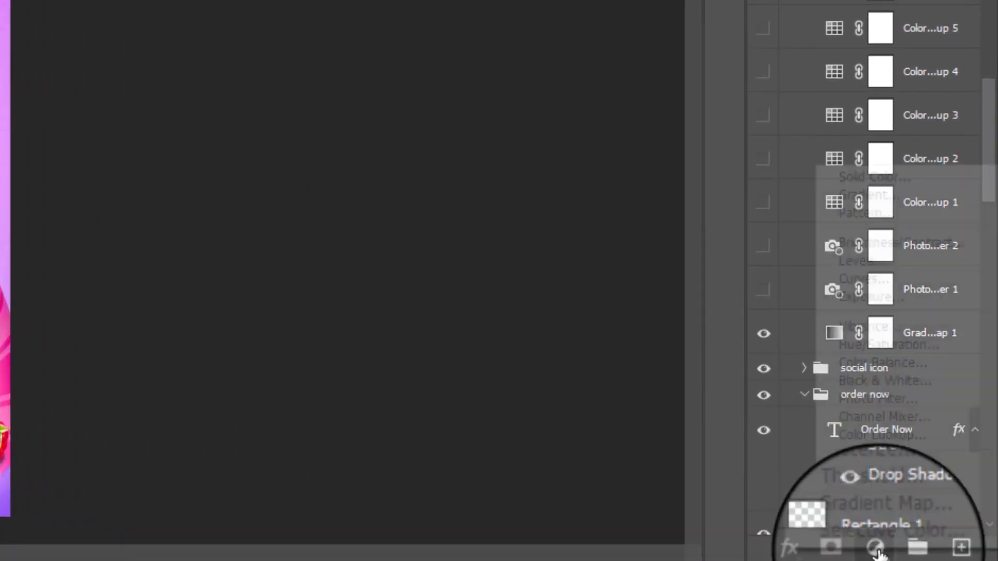
# - Review the Photo Filter 1 (Blue) adjustment settings
pyautogui.click(945, 556)
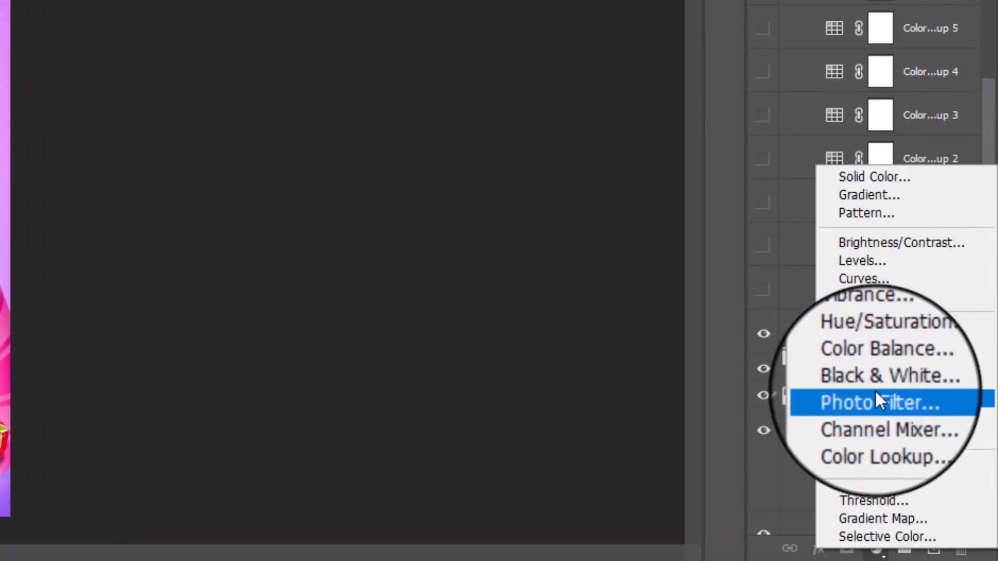
pyautogui.click(502, 309)
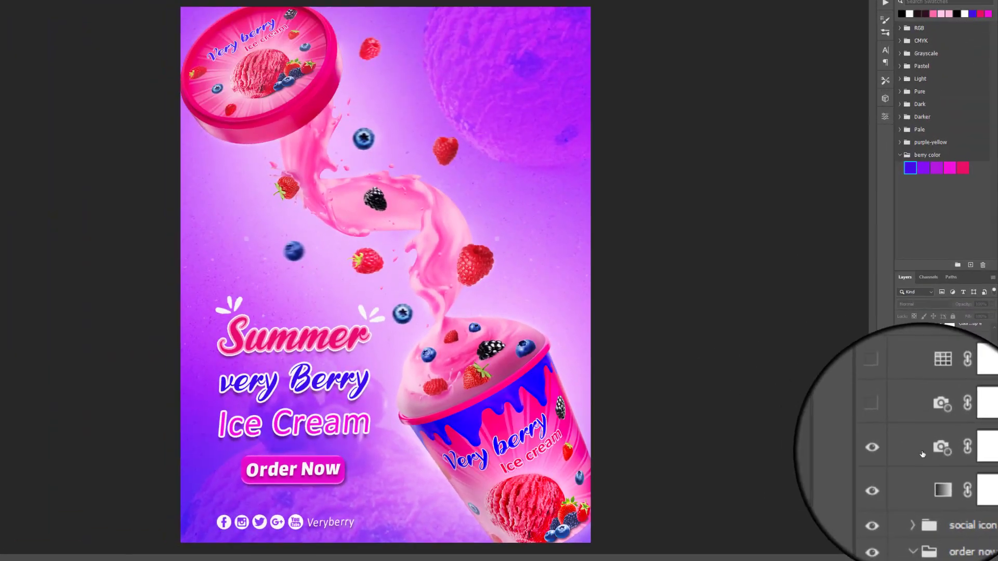
pyautogui.doubleClick(931, 449)
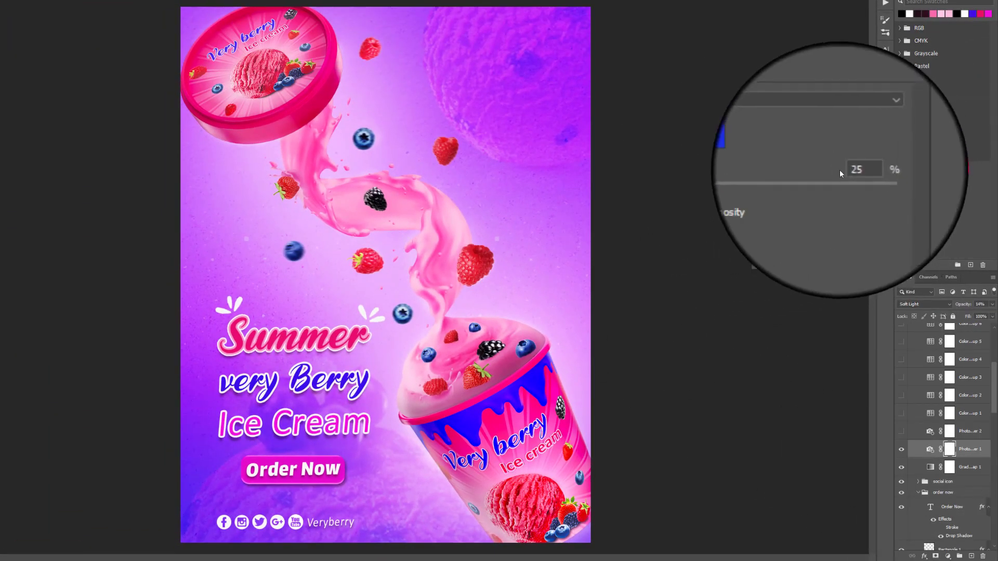
pyautogui.click(885, 116)
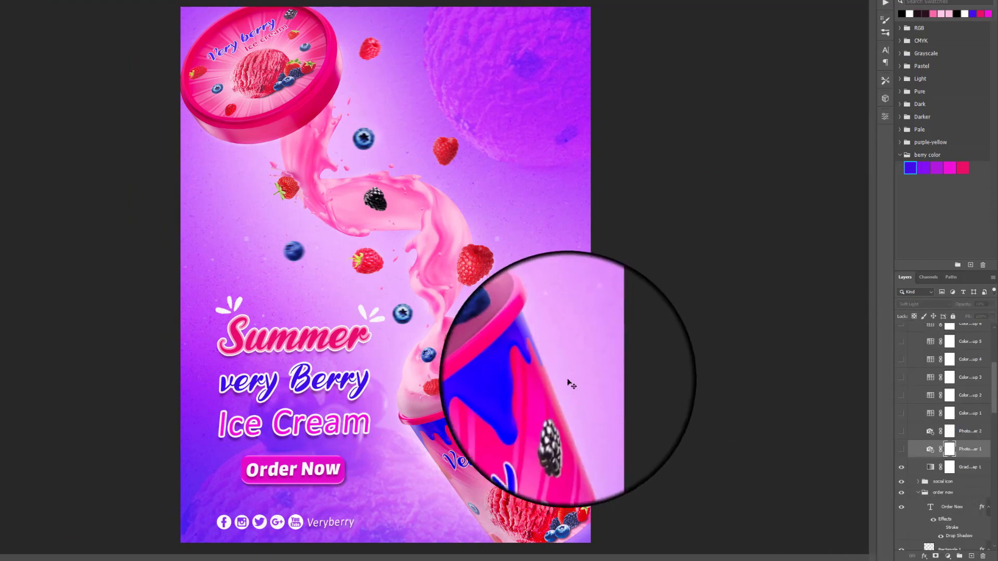
# - Make the Photo Filter 1 (Blue) layer visible
pyautogui.scroll(1, 574, 376)
pyautogui.scroll(1, 573, 377)
pyautogui.scroll(1, 573, 376)
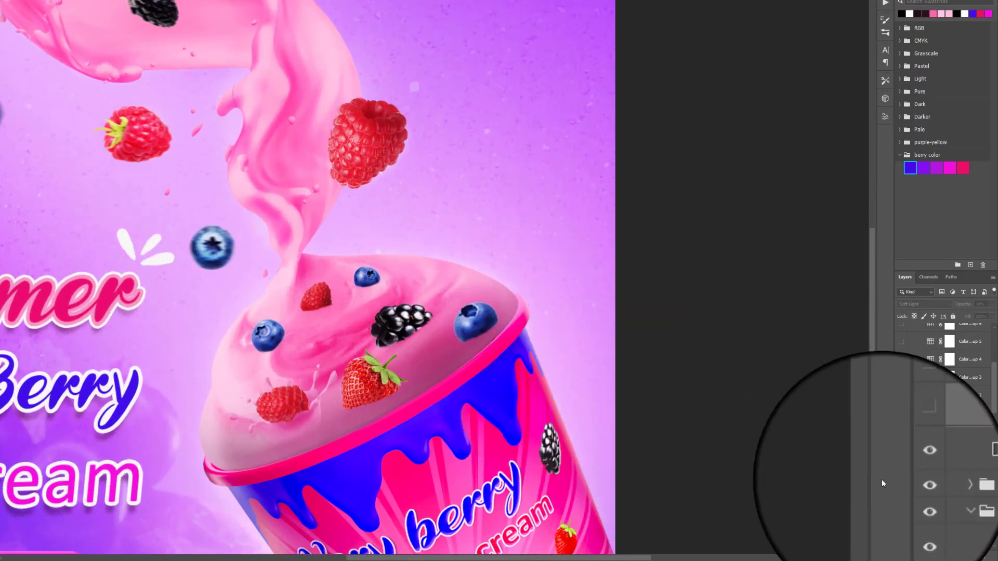
pyautogui.click(901, 449)
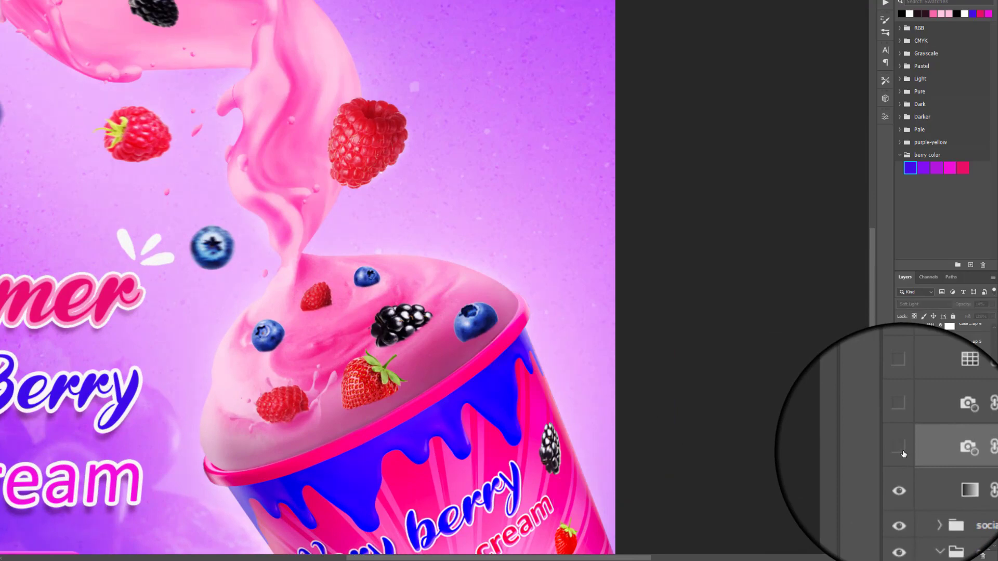
pyautogui.scroll(-1, 373, 375)
pyautogui.scroll(-1, 373, 375)
pyautogui.scroll(-1, 374, 375)
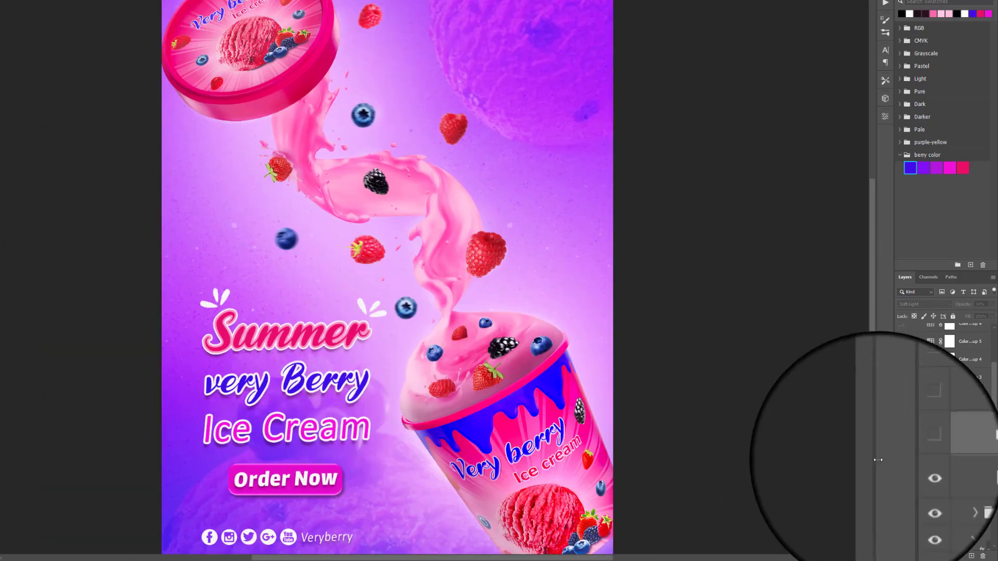
pyautogui.click(902, 449)
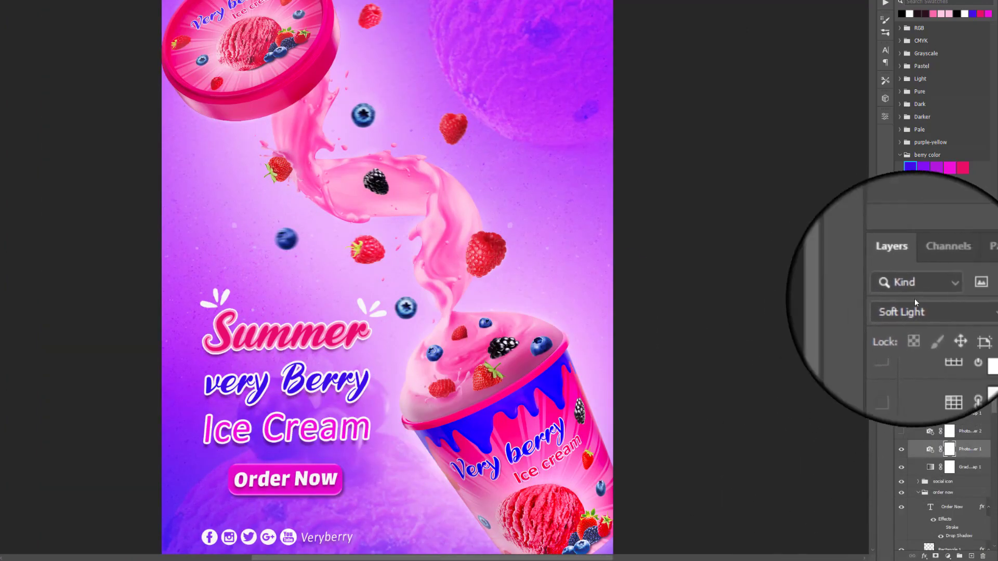
# - Show Photo Filter 2 (Warming LBA, 36% density) and zoom to fit the poster
pyautogui.click(902, 432)
pyautogui.doubleClick(930, 433)
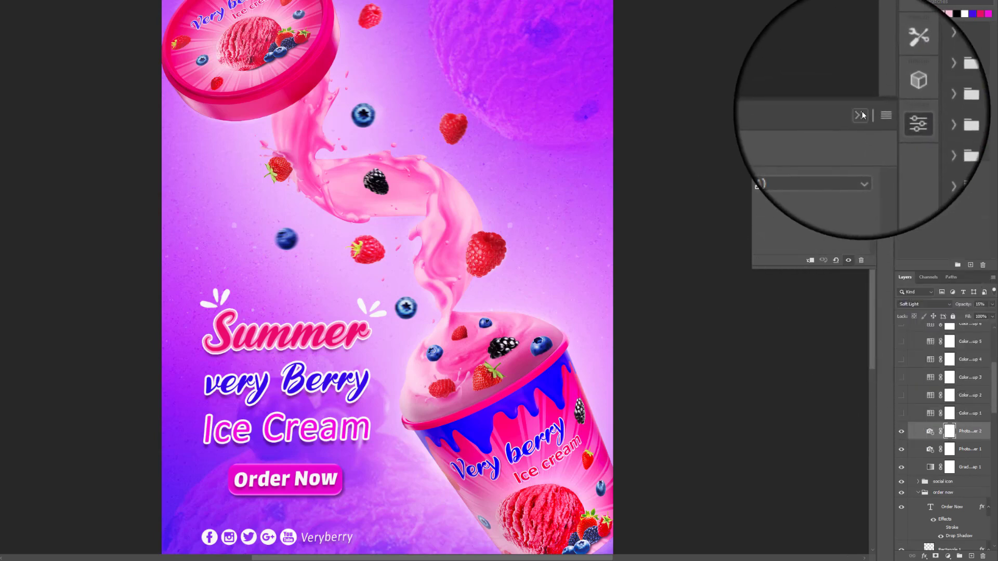
pyautogui.click(886, 117)
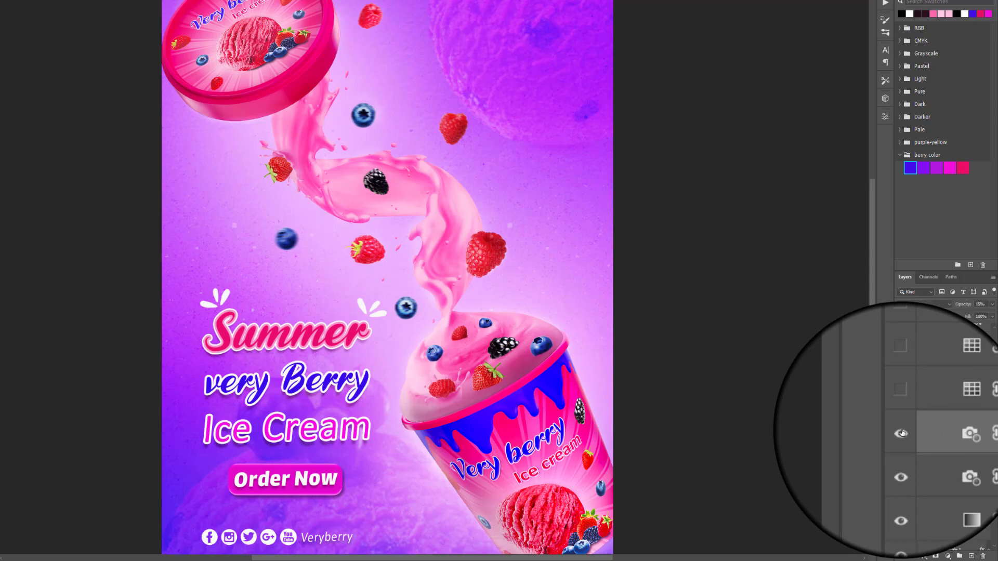
pyautogui.hotkey('ctrl', '-')
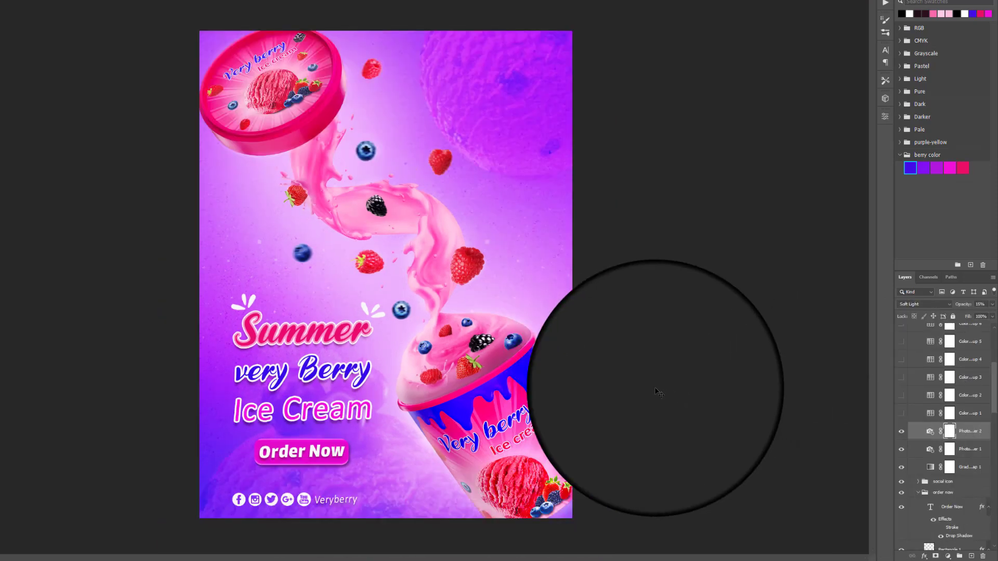
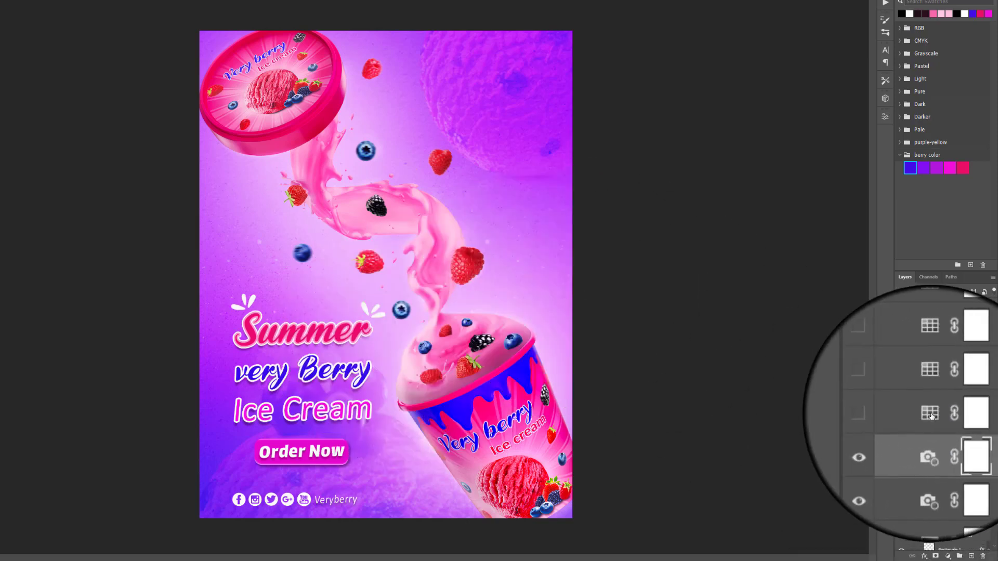
# - Hide the upper Color Lookup layers in the color grading group
pyautogui.scroll(1, 516, 395)
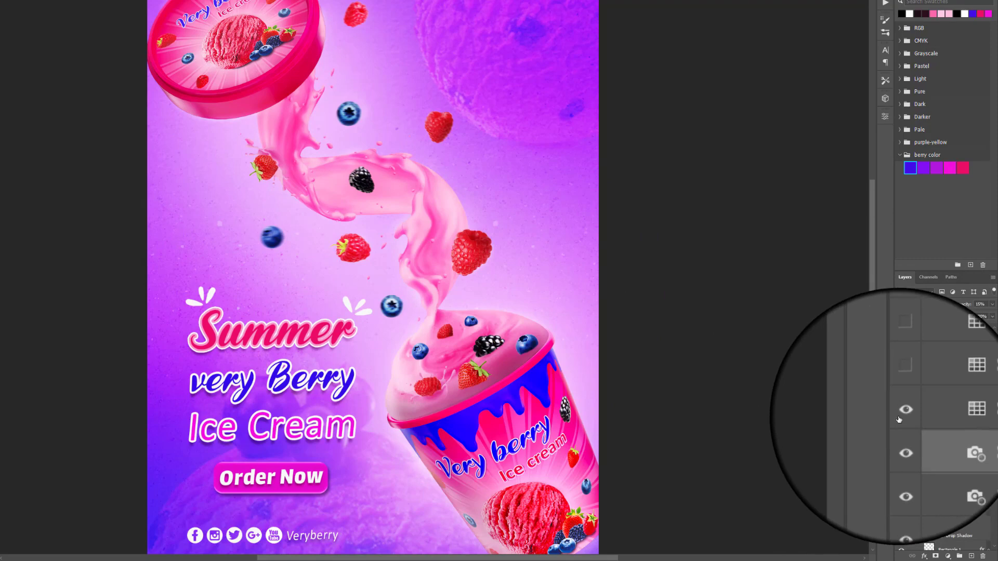
pyautogui.moveTo(901, 416); pyautogui.dragTo(900, 420)
pyautogui.scroll(2, 900, 420)
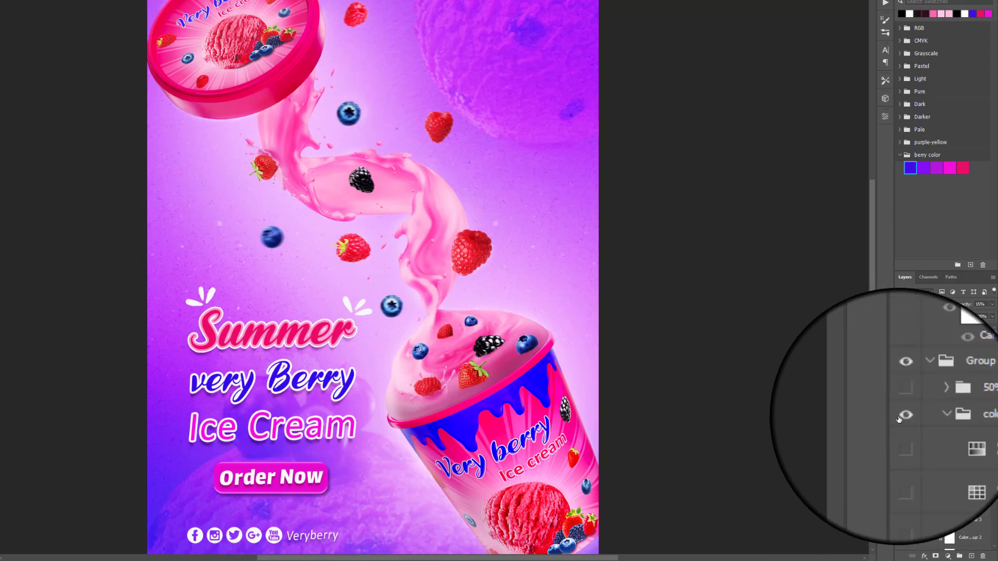
pyautogui.scroll(-2, 900, 419)
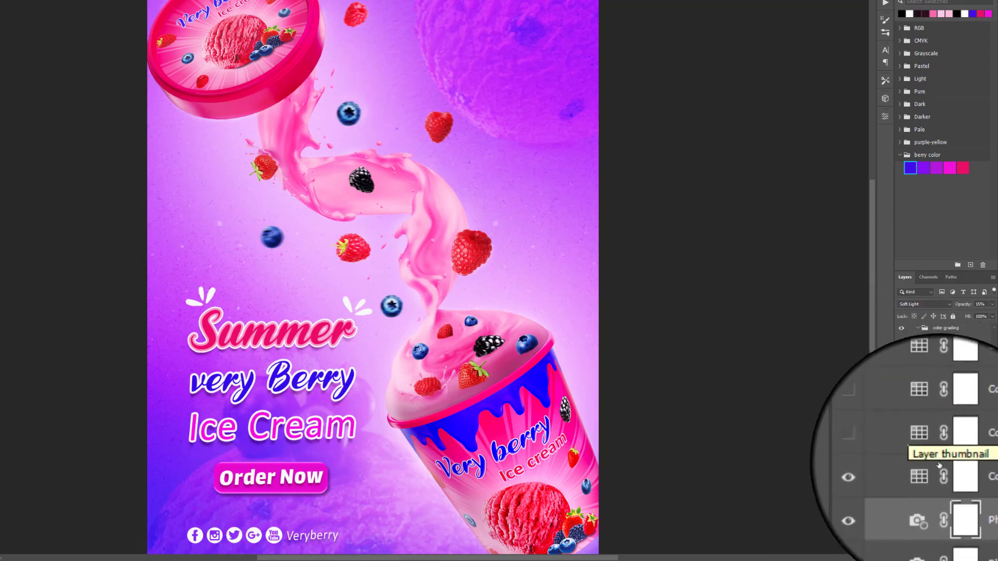
# - Keep the Orange and Teal LUT on Color Lookup 1 at about 11% opacity
pyautogui.doubleClick(930, 473)
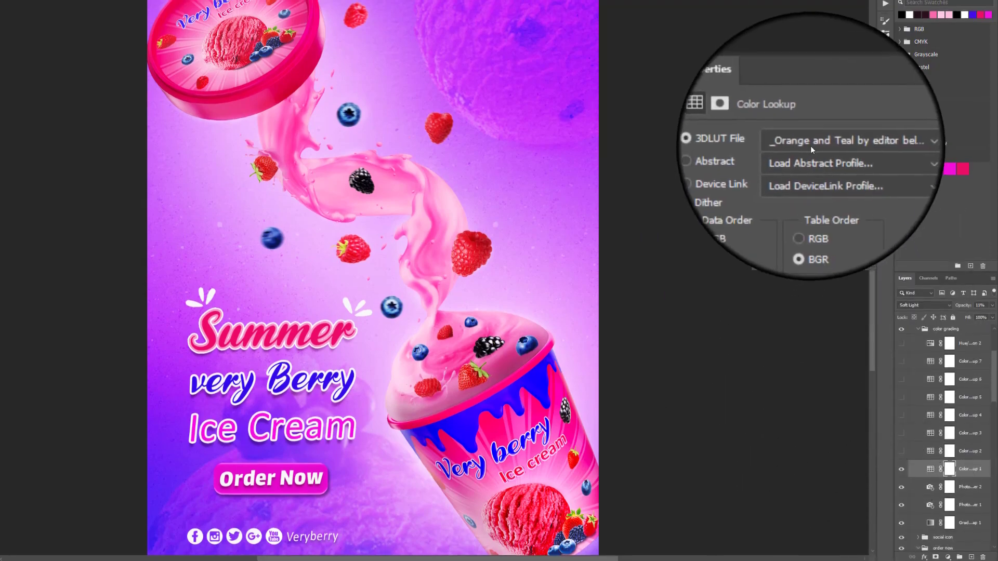
pyautogui.click(812, 176)
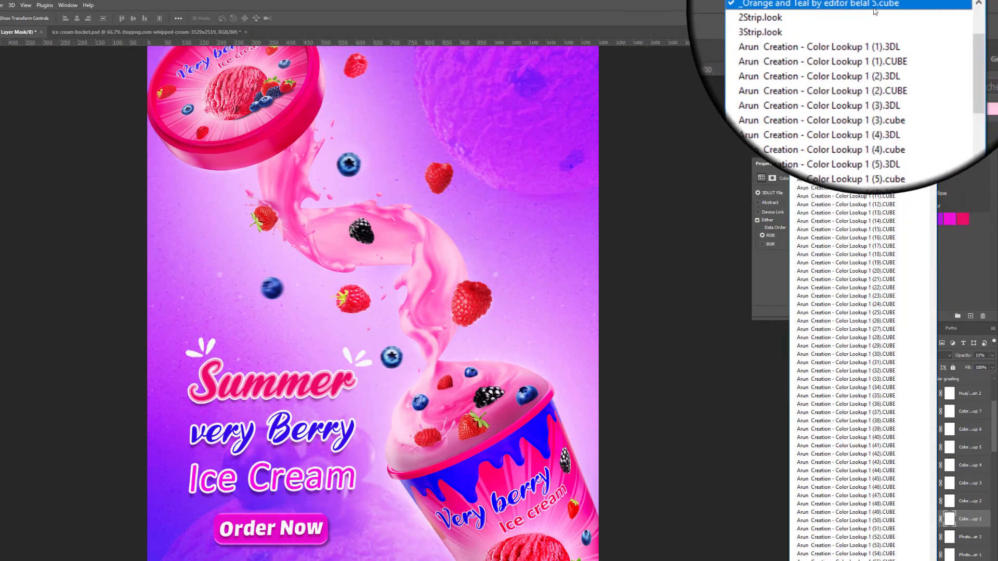
pyautogui.click(885, 10)
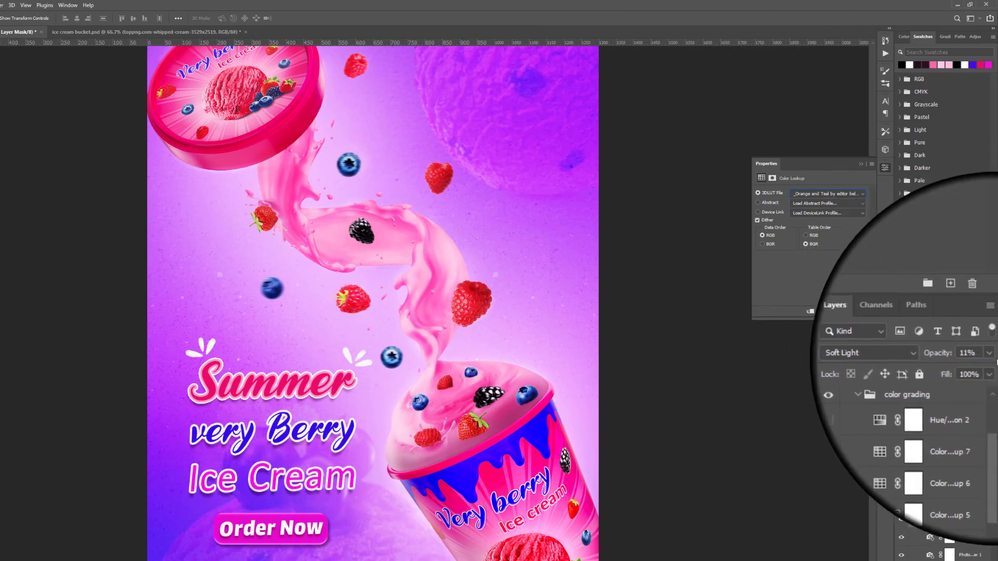
pyautogui.click(991, 350)
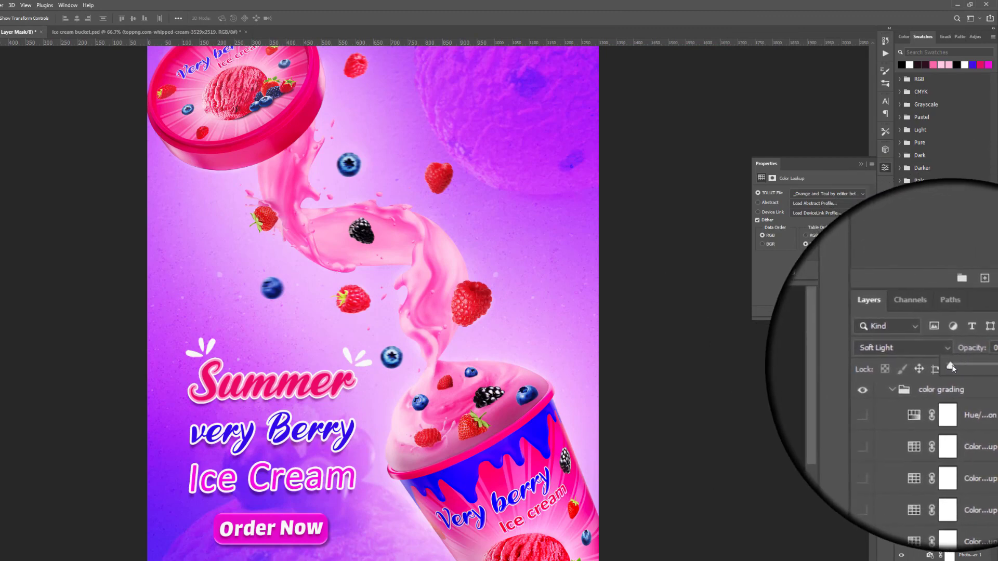
pyautogui.moveTo(983, 368); pyautogui.dragTo(960, 367)
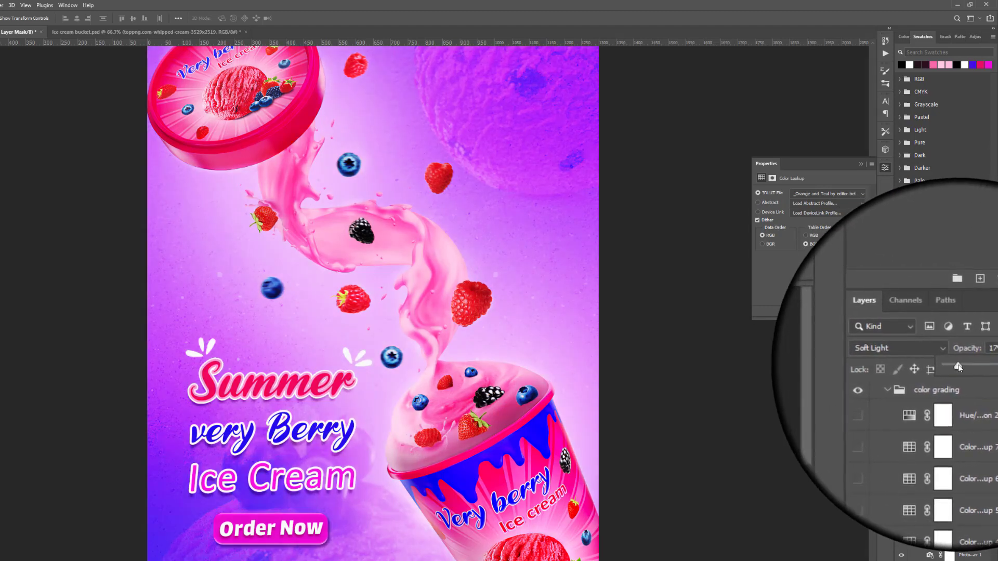
pyautogui.moveTo(959, 367); pyautogui.dragTo(955, 366)
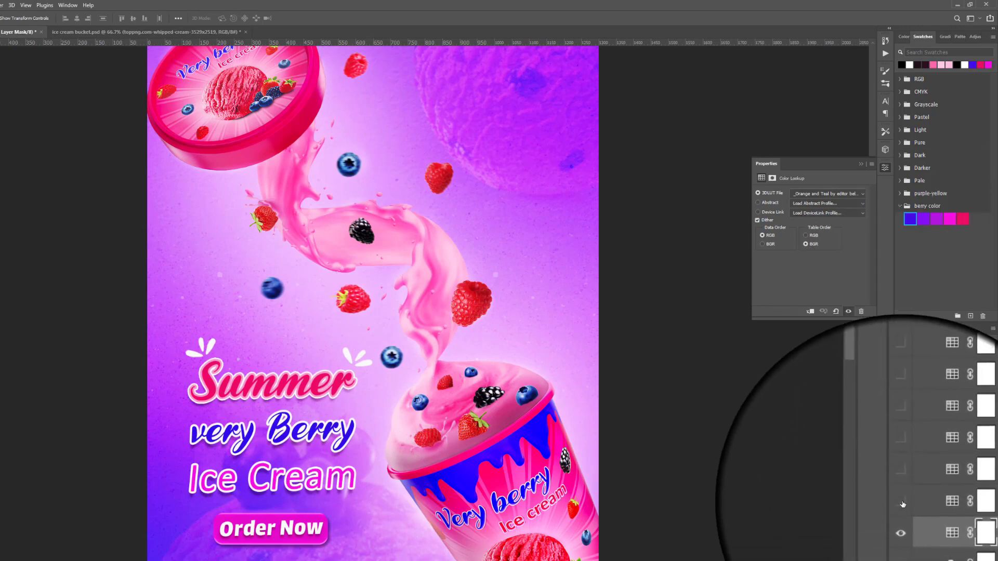
# - Set the Orange and Blue lookup layer (Color Lookup 2) to Hard Light blend mode
pyautogui.click(930, 502)
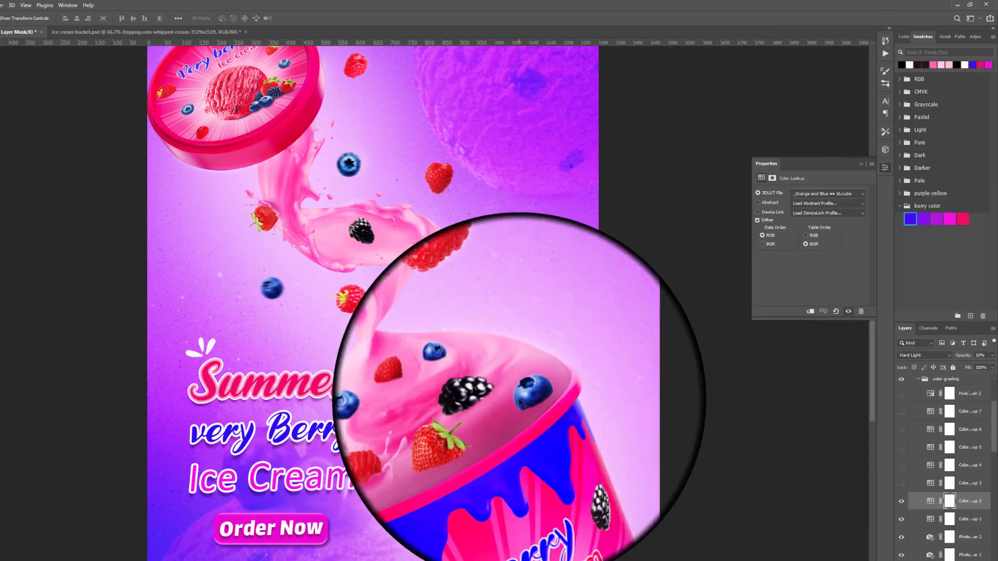
pyautogui.scroll(-2, 446, 251)
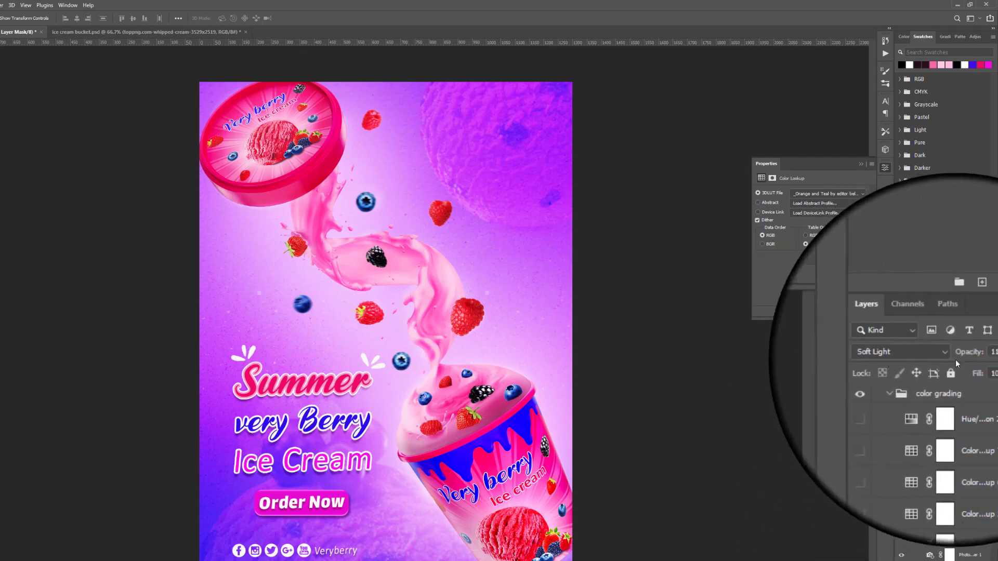
pyautogui.scroll(-1, 908, 359)
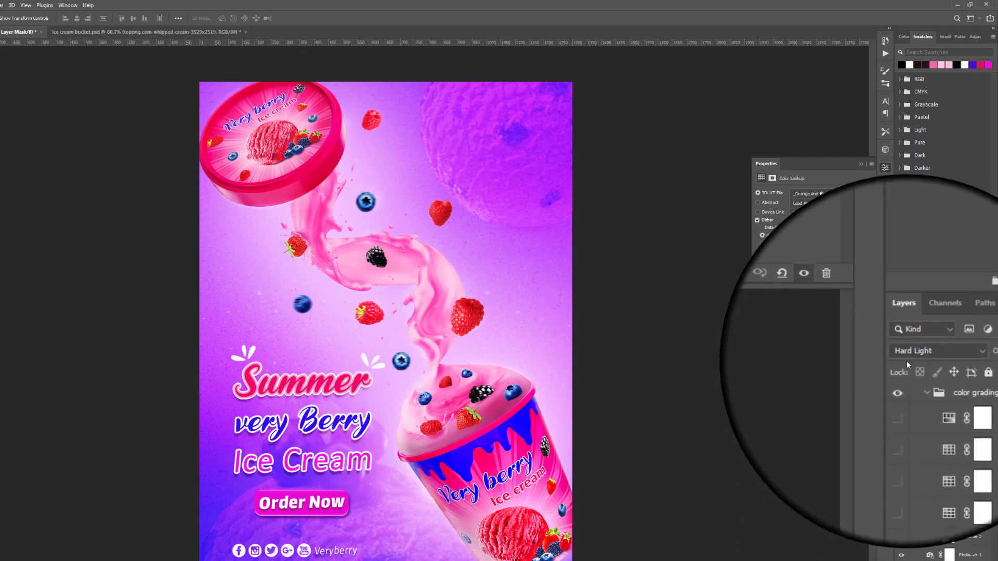
# - Enable Color Lookup 3 with the Arun Creation LUT in Multiply at 13% opacity
pyautogui.click(902, 488)
pyautogui.click(928, 484)
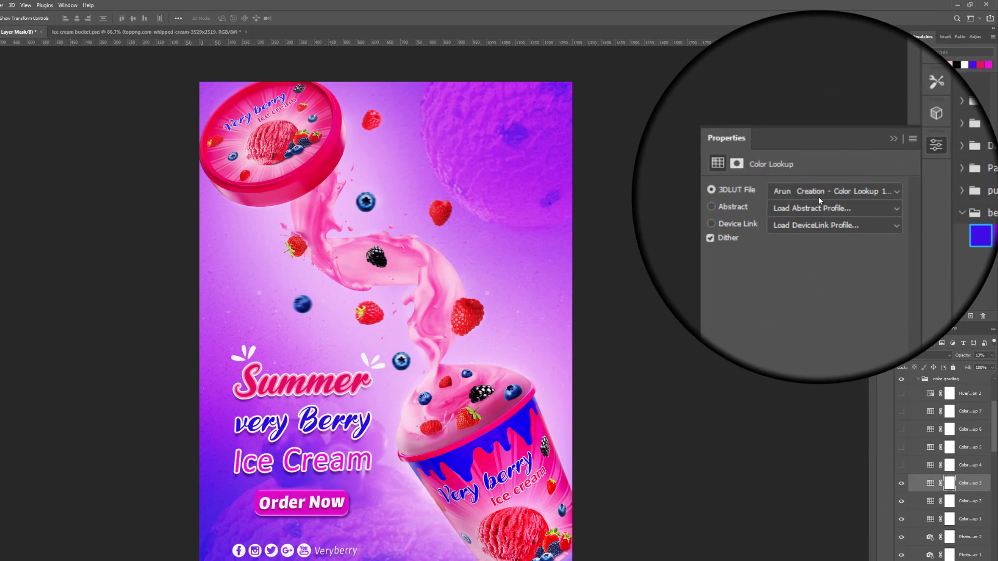
pyautogui.click(819, 201)
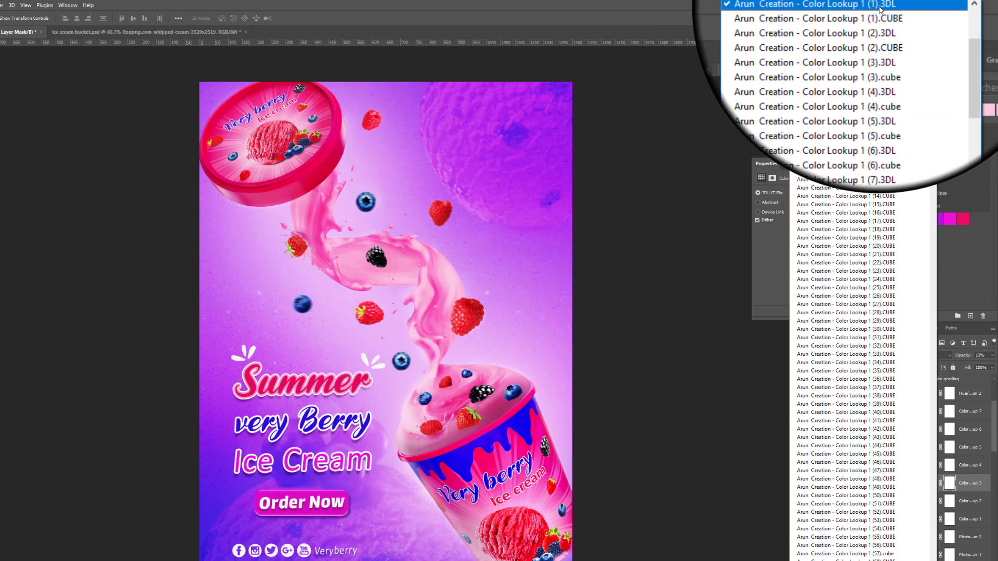
pyautogui.click(730, 100)
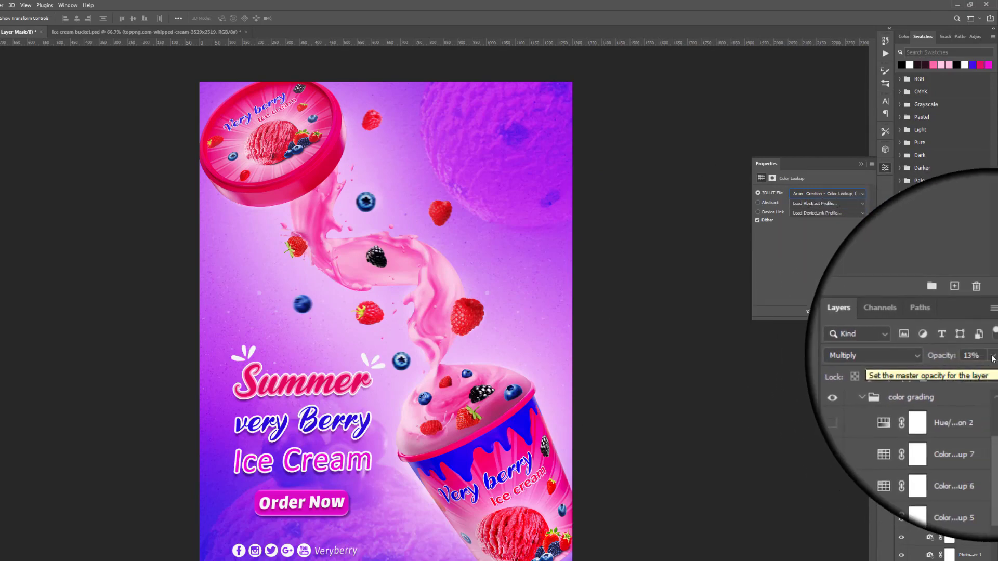
pyautogui.click(903, 469)
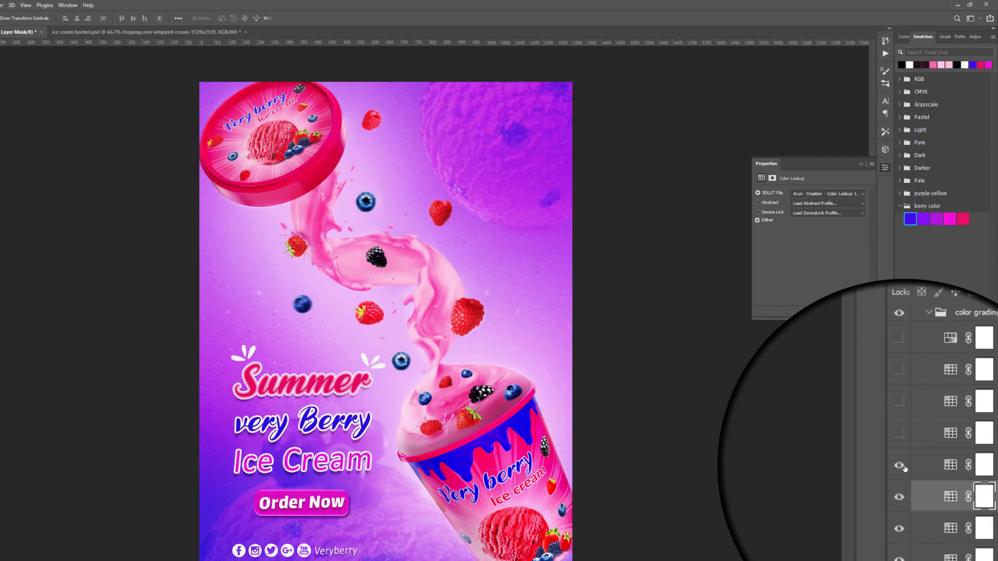
# - Give Color Lookup 4 the Arun Creation LUT in Hard Light and Color Lookup 5 FoggyNight in Multiply
pyautogui.click(931, 468)
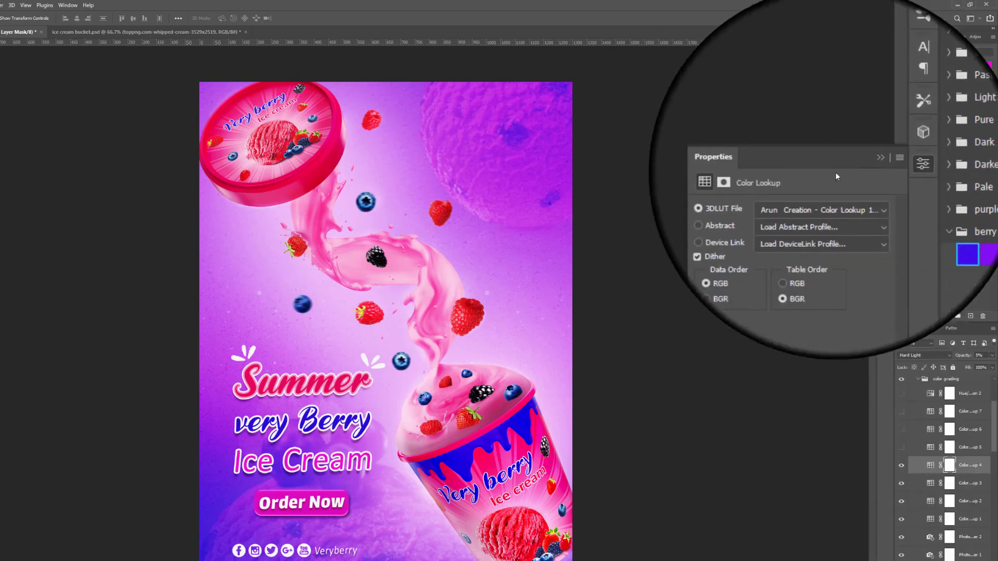
pyautogui.click(836, 196)
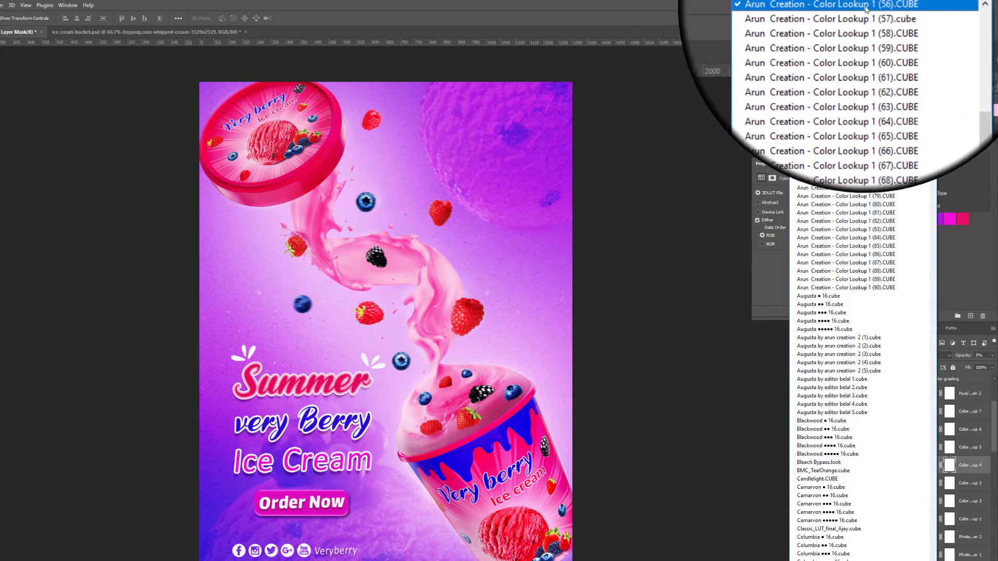
pyautogui.click(707, 84)
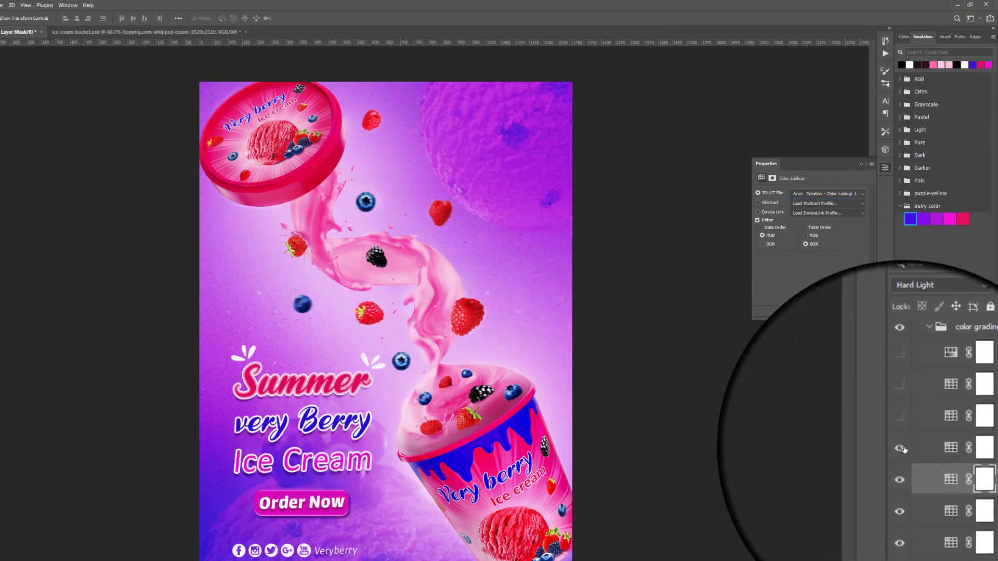
pyautogui.click(930, 447)
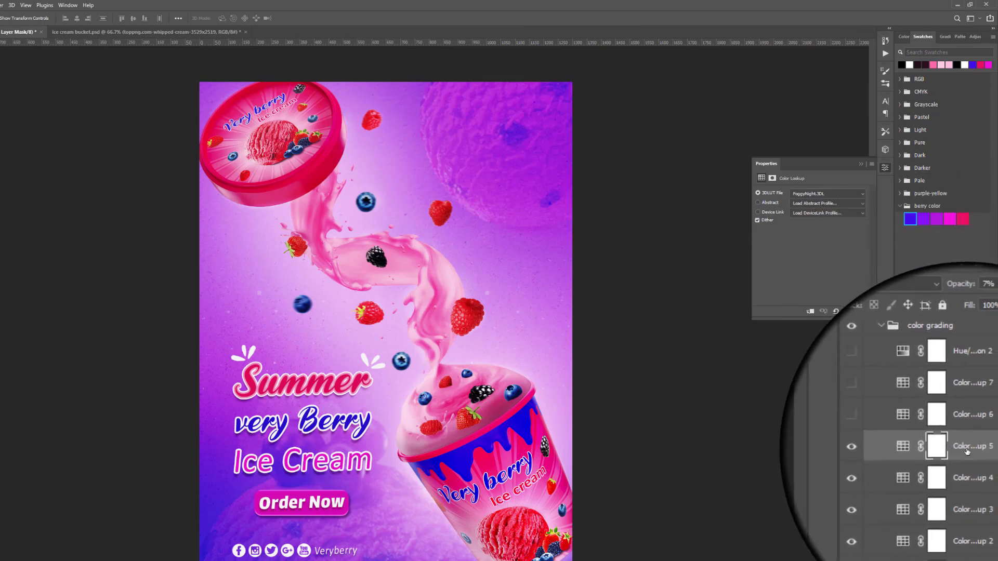
pyautogui.click(903, 446)
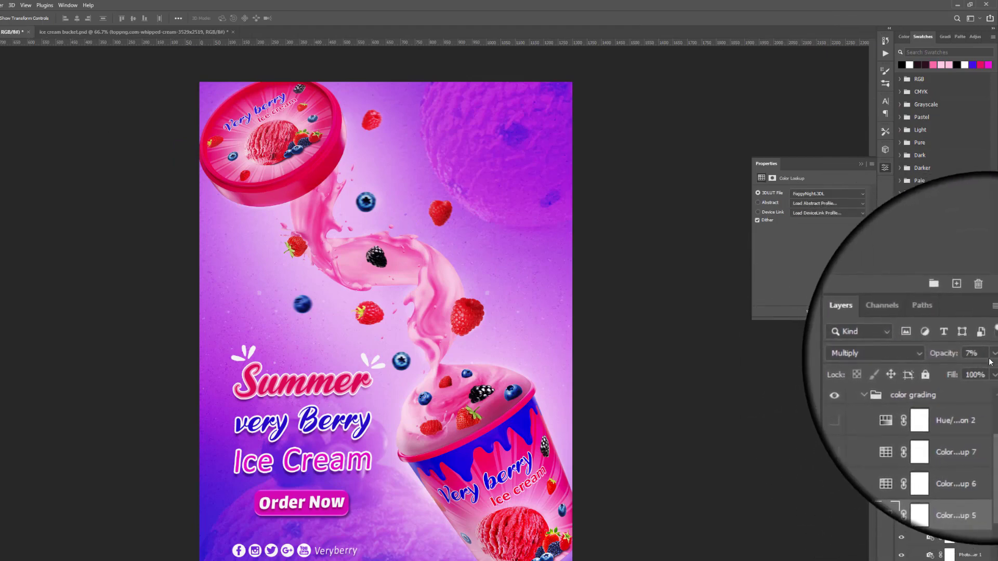
# - Show Color Lookup 6 with the Blackwood 16.cube LUT in Soft Light at 14% opacity
pyautogui.click(901, 430)
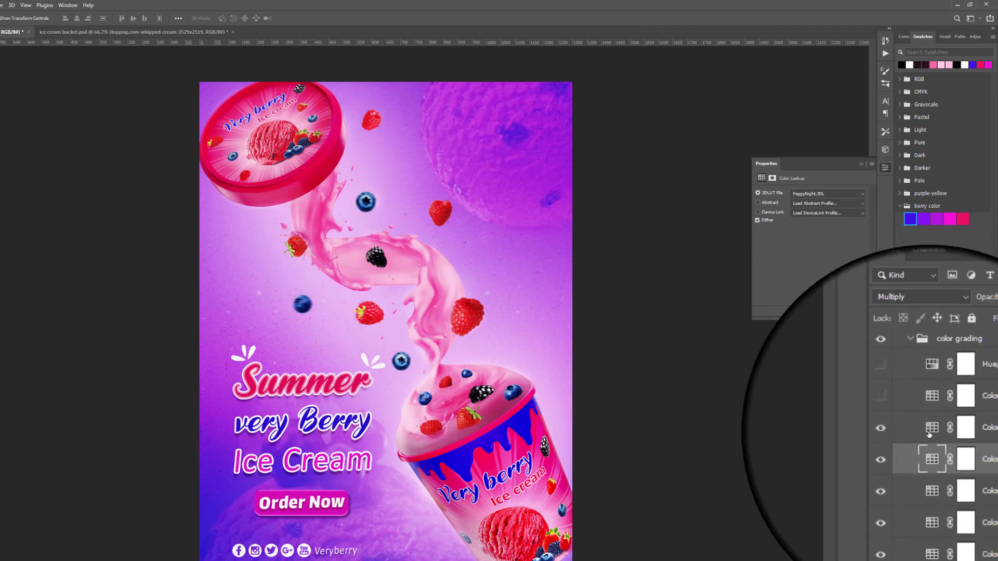
pyautogui.click(929, 433)
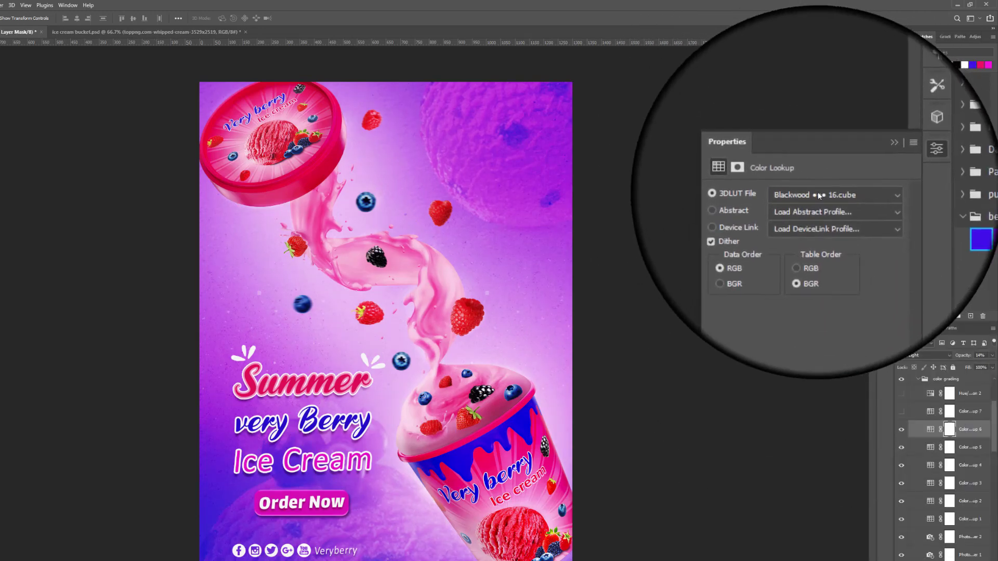
pyautogui.click(827, 193)
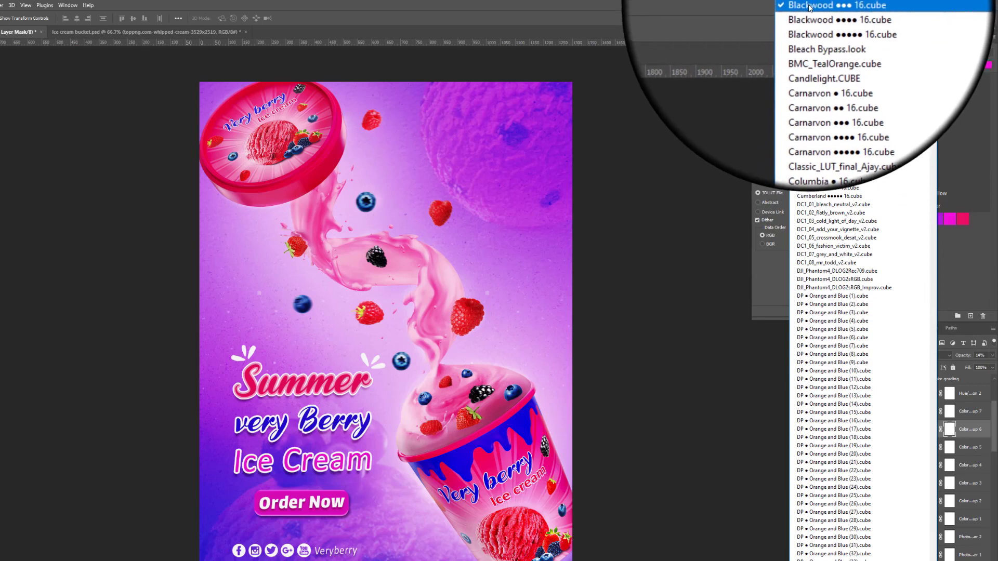
pyautogui.click(744, 65)
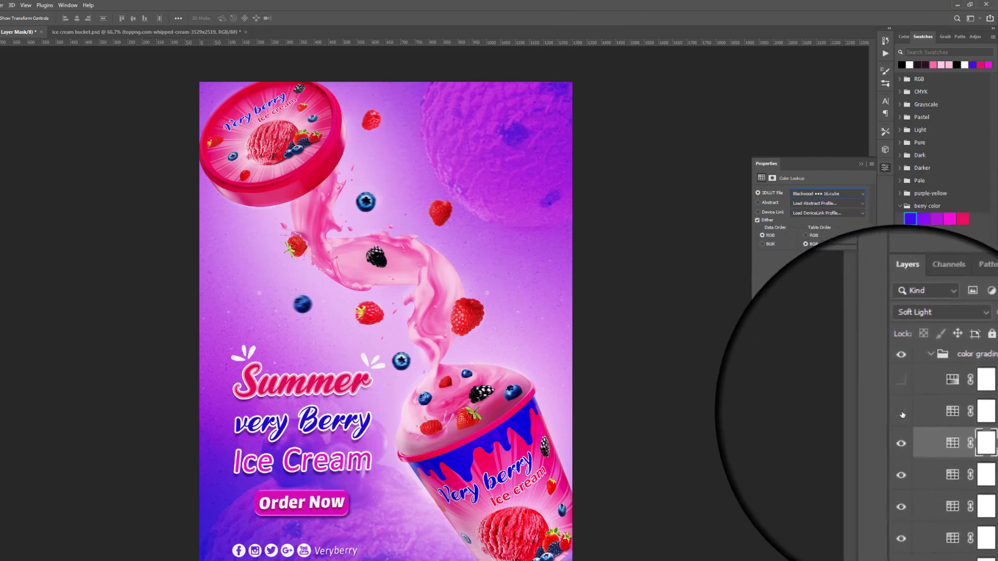
# - Turn on Color Lookup 7 with the GC_Carbon_Saber-709.3dl LUT
pyautogui.click(902, 413)
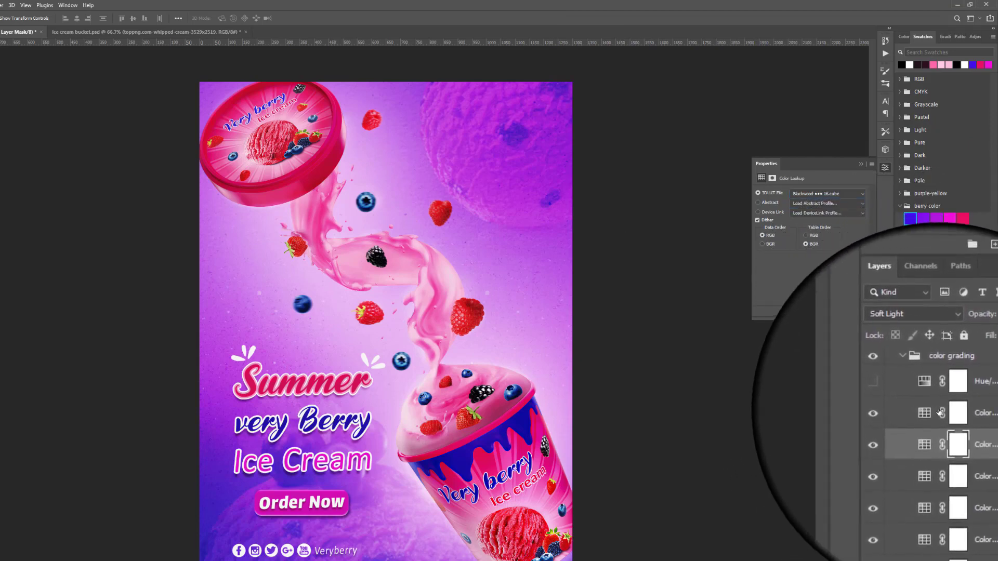
pyautogui.click(930, 413)
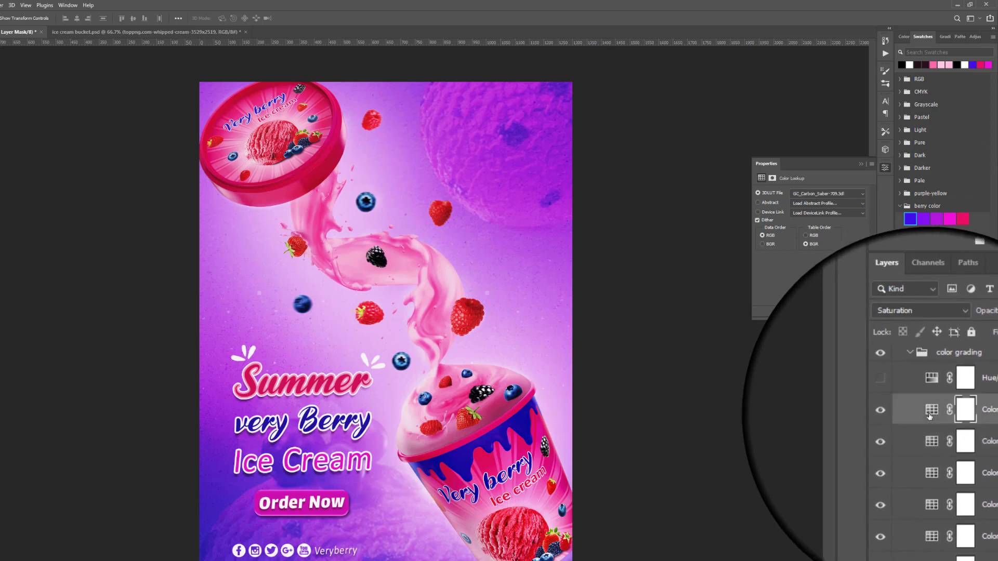
pyautogui.click(818, 197)
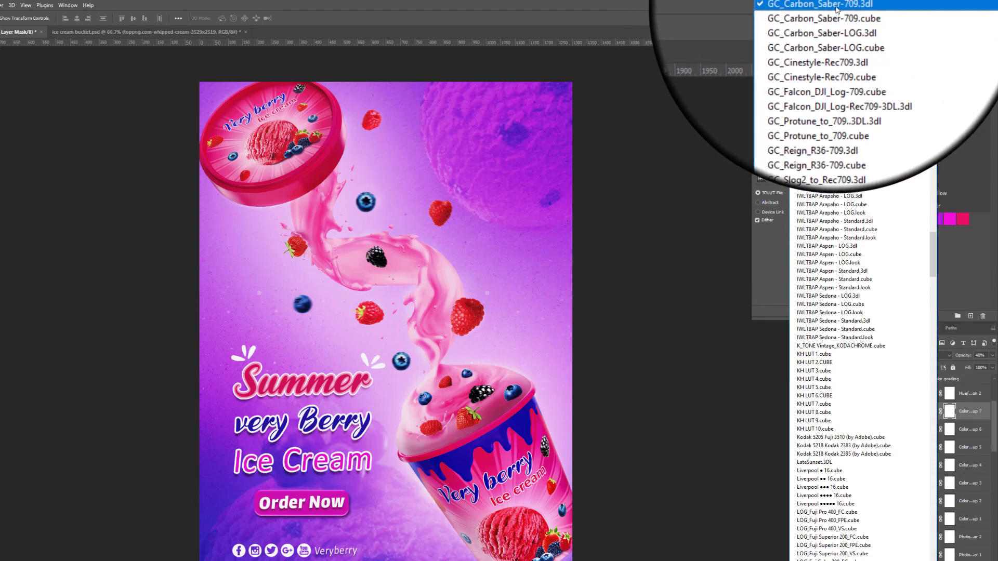
pyautogui.click(836, 90)
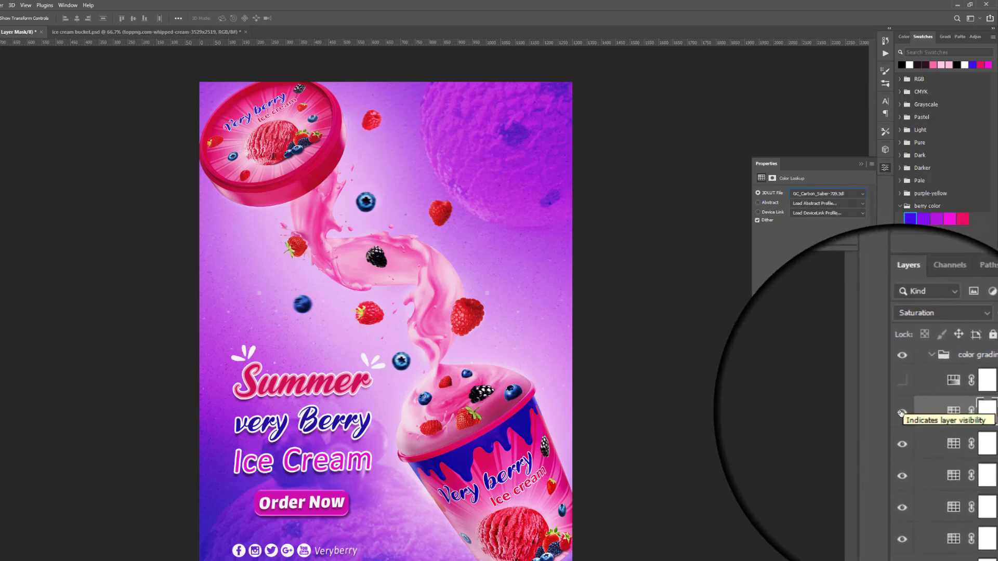
# - Toggle Color Lookup 7 off and on to compare, leaving it visible
pyautogui.click(902, 413)
pyautogui.click(902, 414)
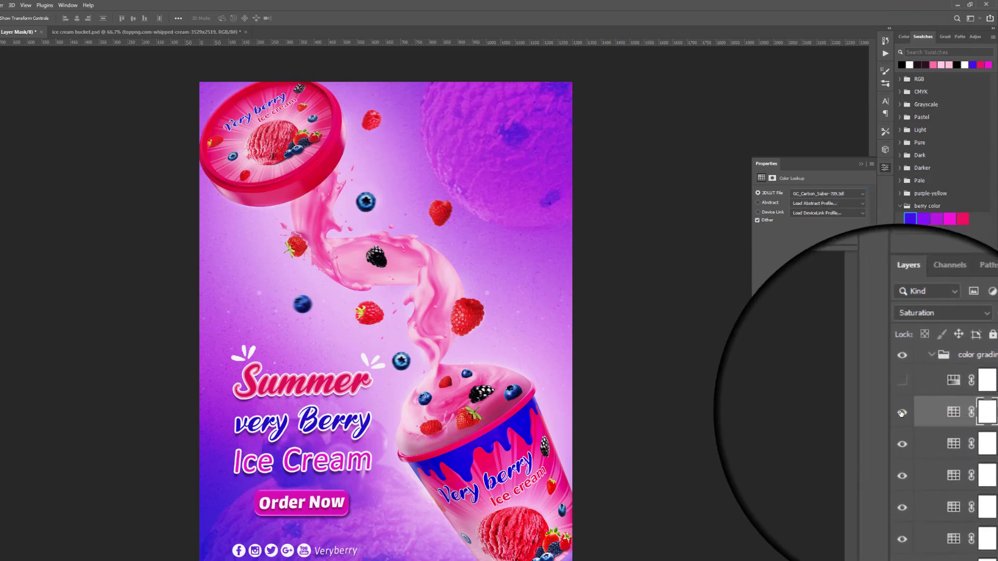
pyautogui.click(902, 413)
pyautogui.click(901, 414)
pyautogui.click(901, 413)
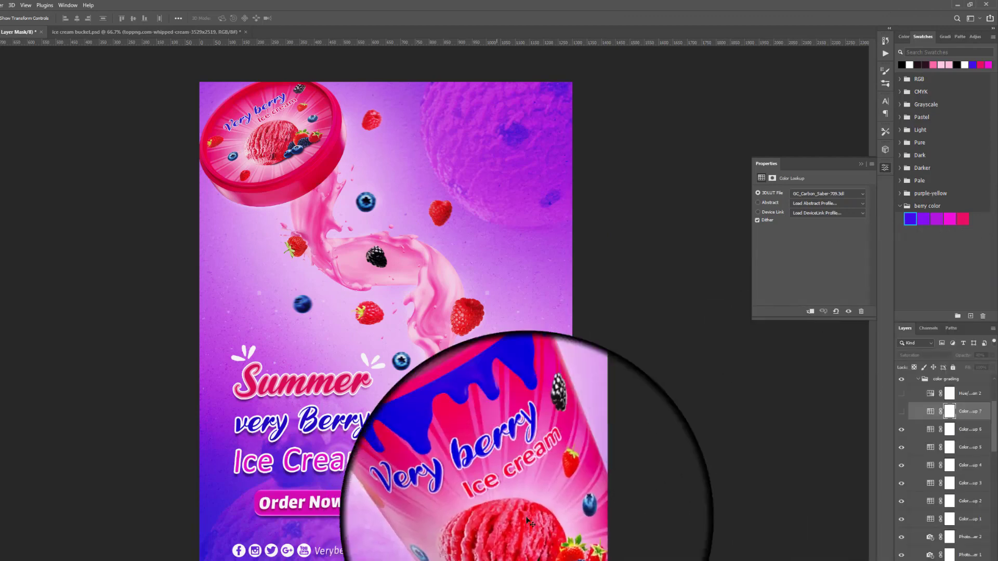
pyautogui.click(901, 412)
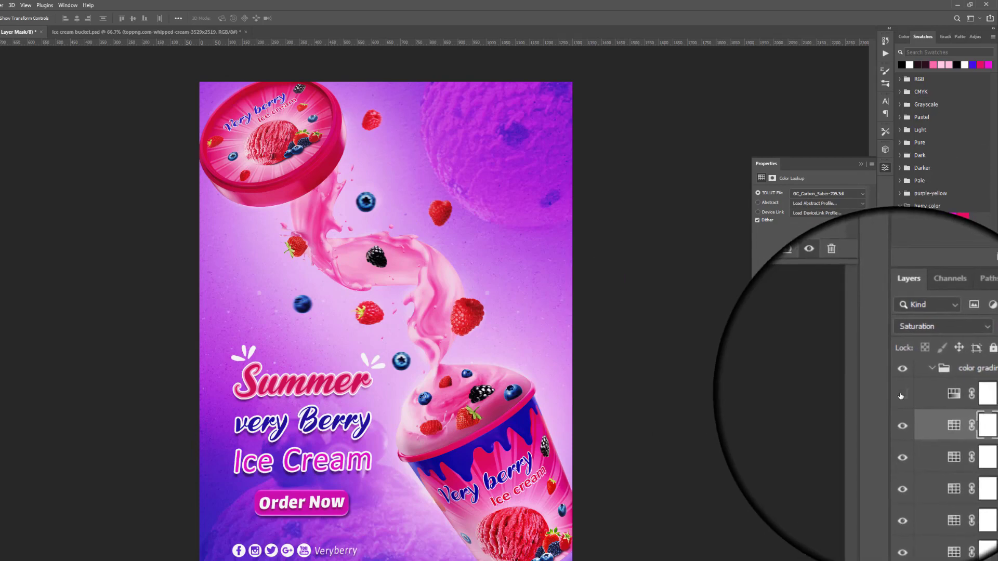
# - Turn on the Hue/Saturation 2 layer (Saturation -22), compare it, and view its settings
pyautogui.click(901, 395)
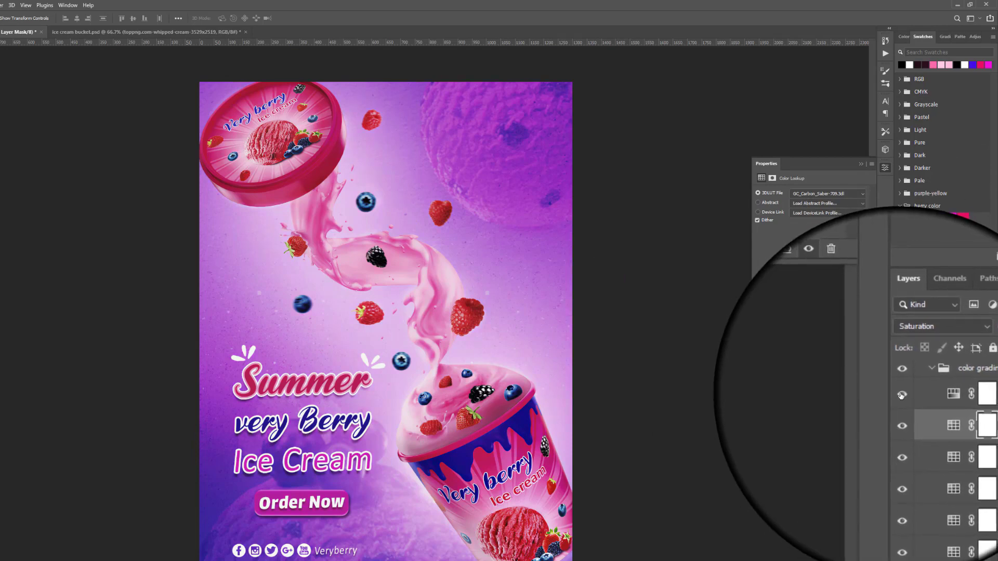
pyautogui.click(902, 395)
pyautogui.click(902, 396)
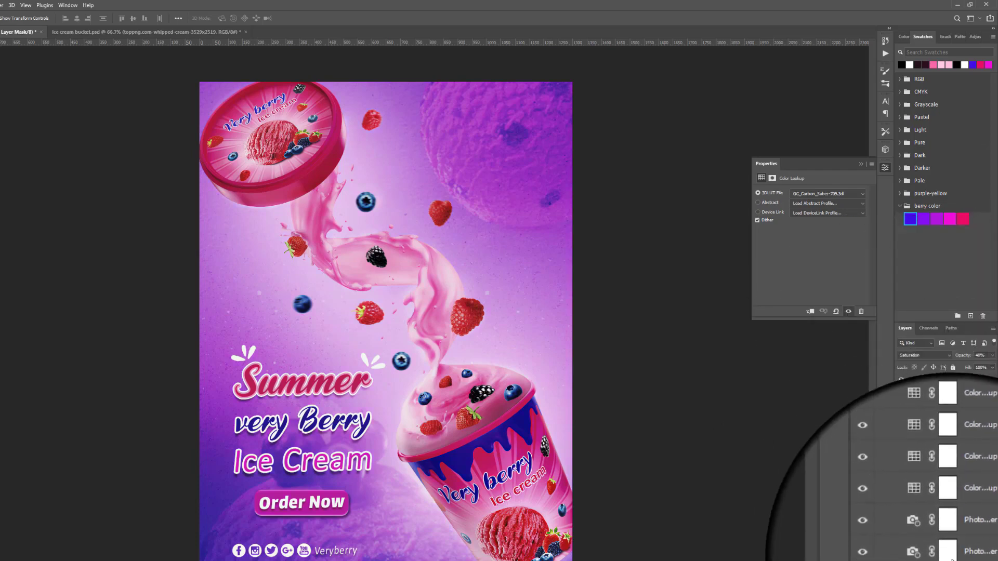
pyautogui.click(967, 394)
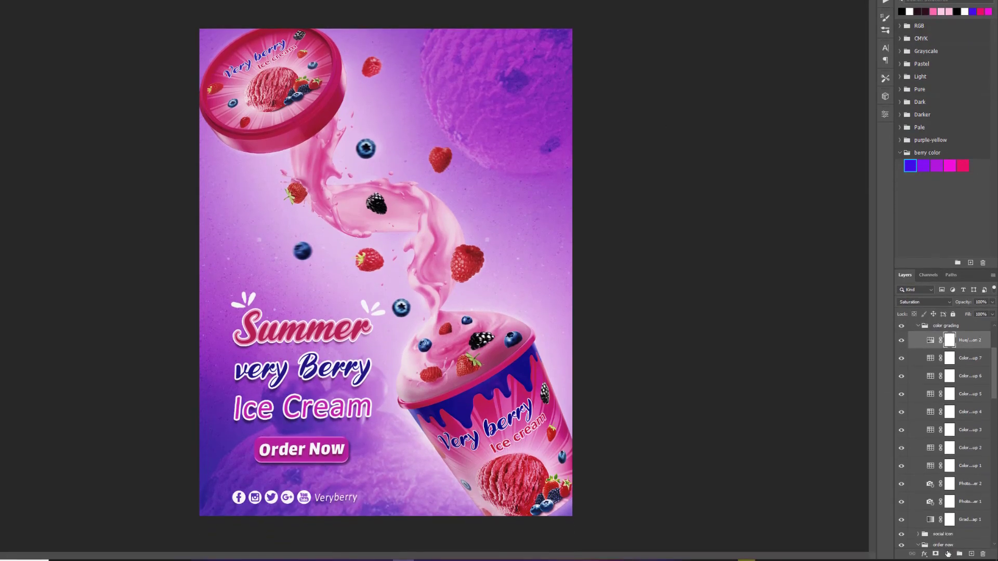
pyautogui.click(948, 555)
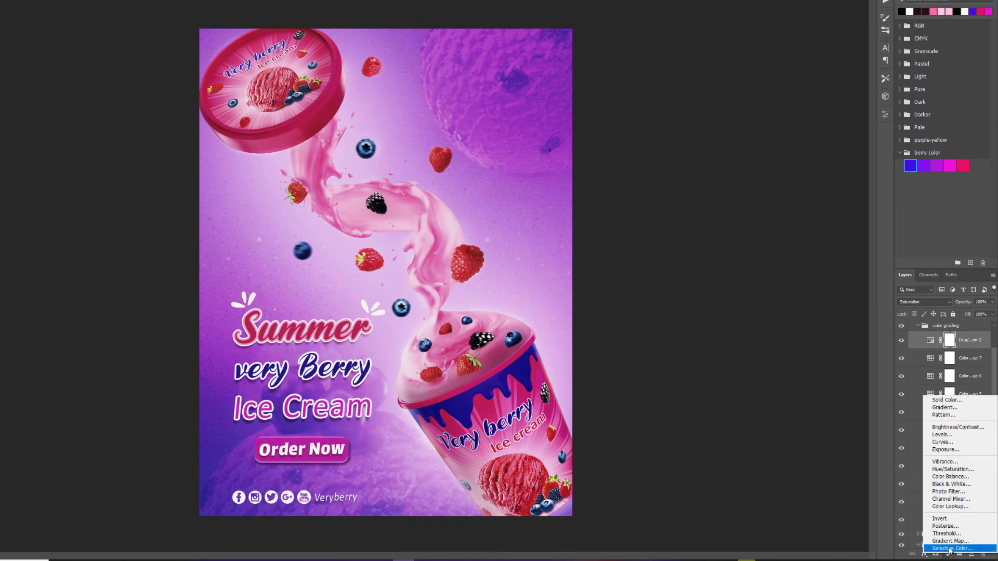
pyautogui.click(950, 549)
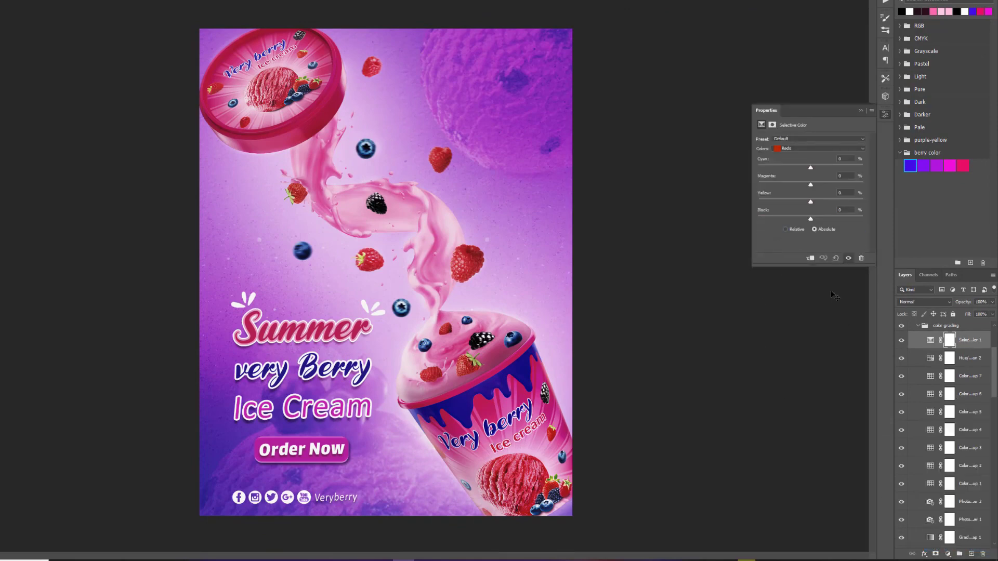
pyautogui.click(965, 358)
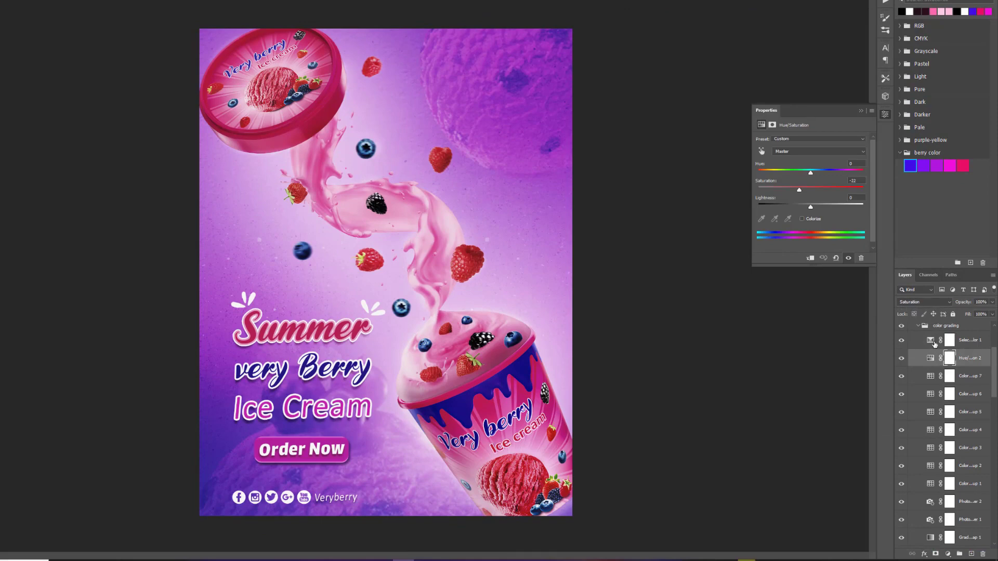
pyautogui.click(931, 342)
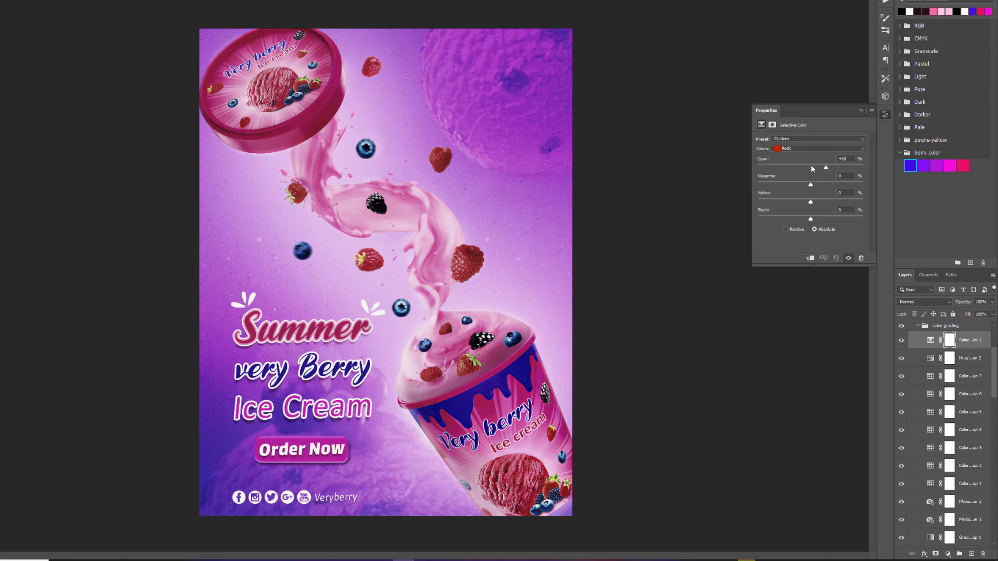
pyautogui.moveTo(807, 168)
pyautogui.mouseDown()
pyautogui.moveTo(833, 199)
pyautogui.moveTo(800, 201)
pyautogui.mouseUp()
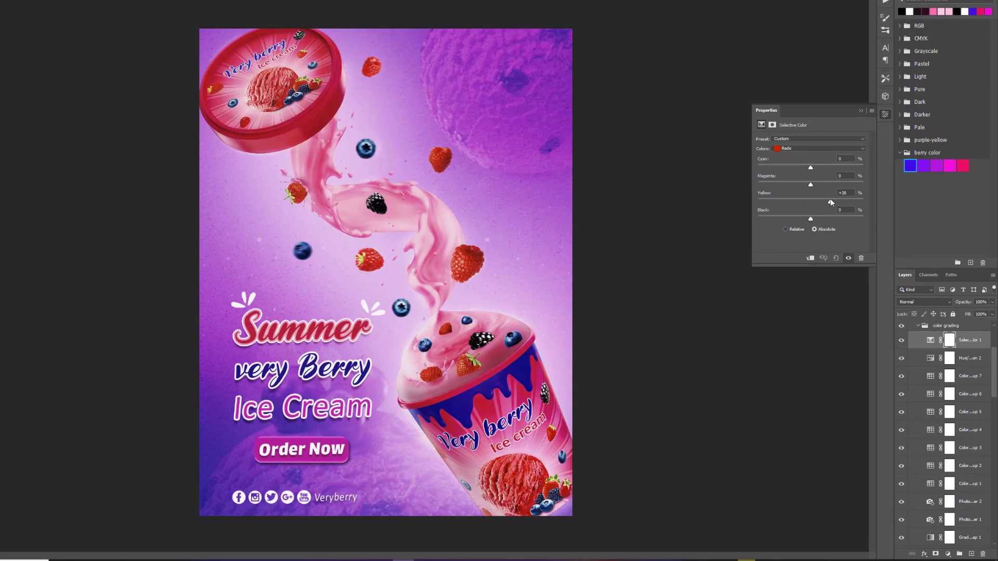
pyautogui.click(799, 148)
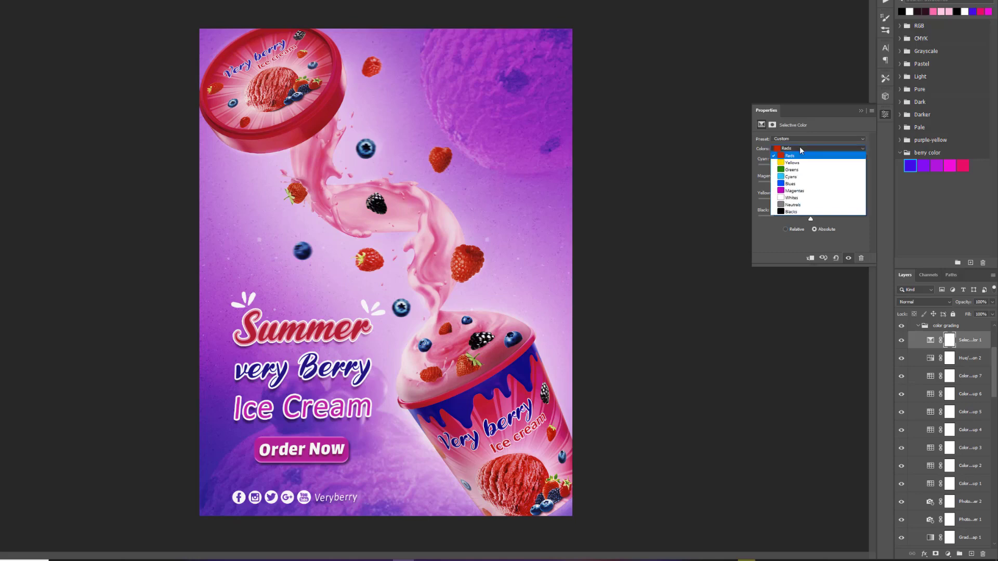
pyautogui.click(805, 190)
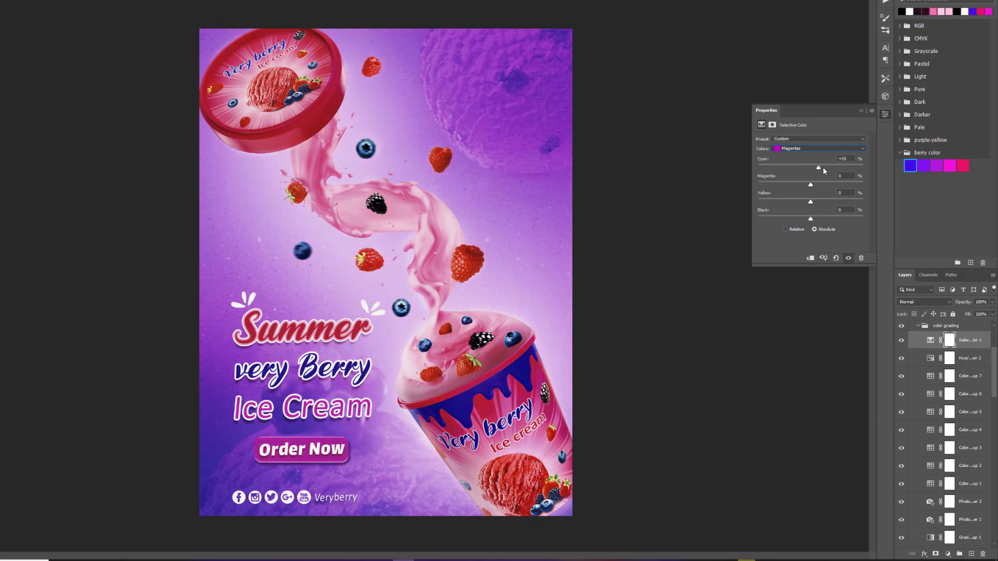
pyautogui.moveTo(814, 168); pyautogui.dragTo(797, 166)
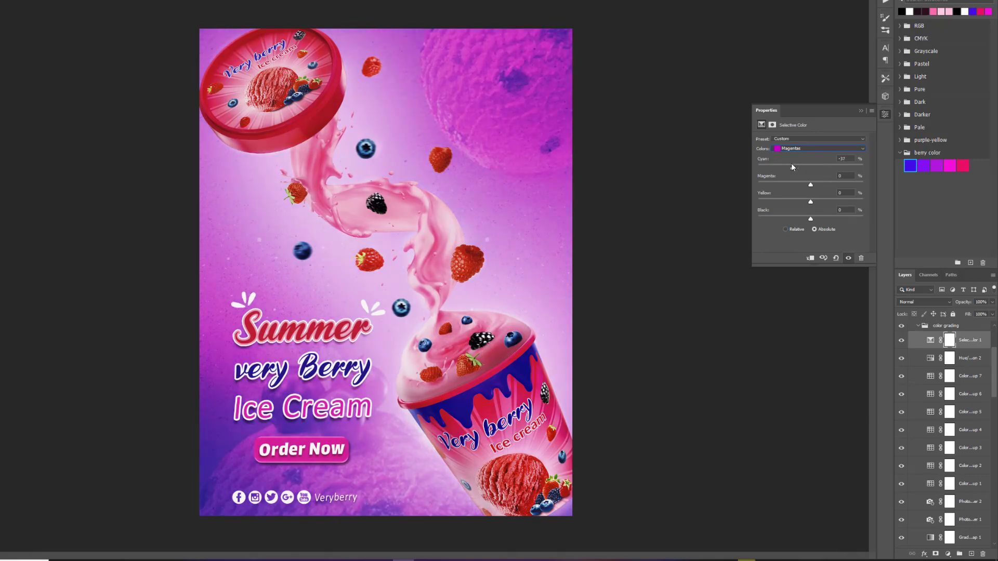
pyautogui.click(861, 111)
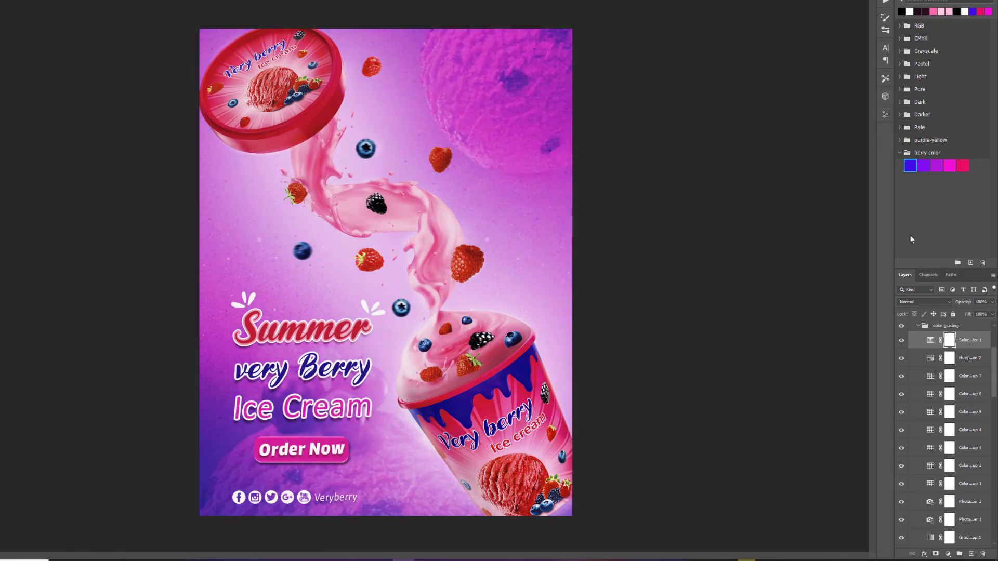
pyautogui.moveTo(950, 339); pyautogui.dragTo(988, 553)
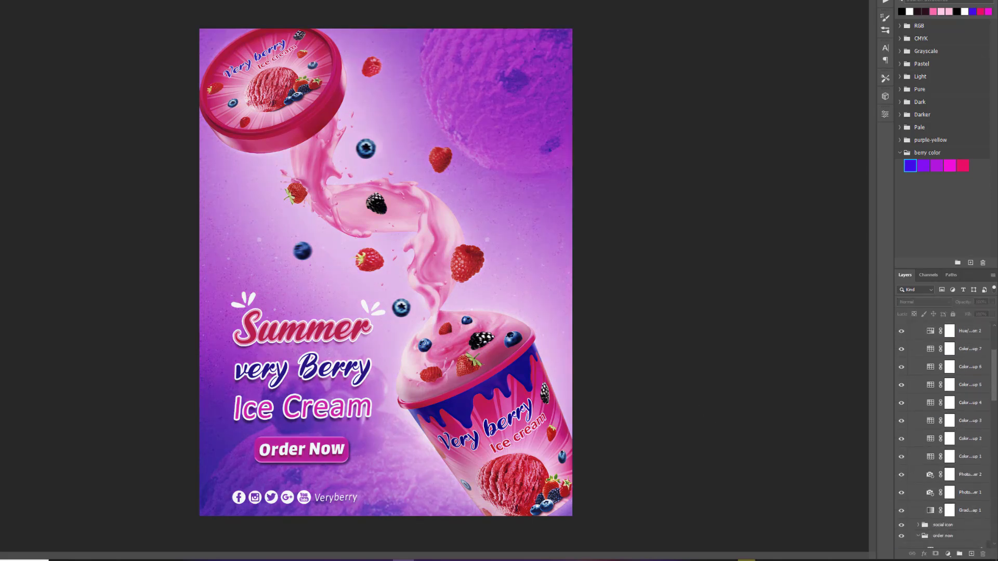
# - Collapse the color grading group, then show and expand the 50% badge group
pyautogui.scroll(1, 963, 426)
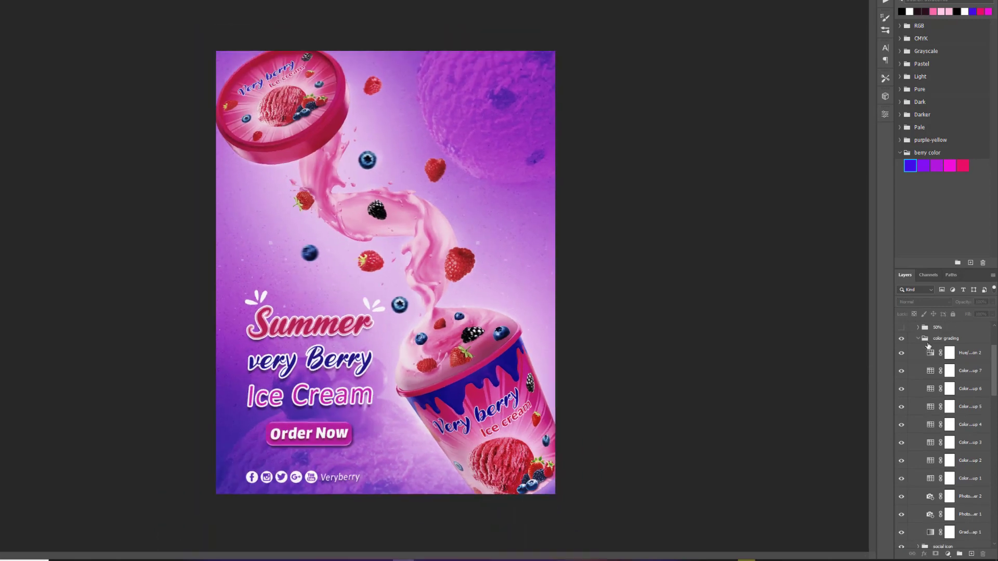
pyautogui.click(919, 339)
pyautogui.click(901, 328)
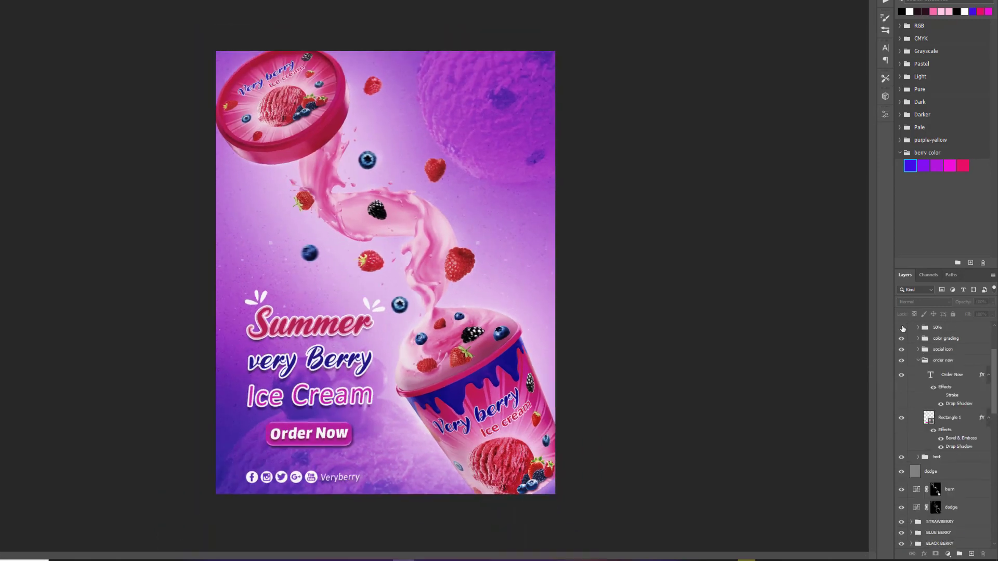
pyautogui.click(918, 329)
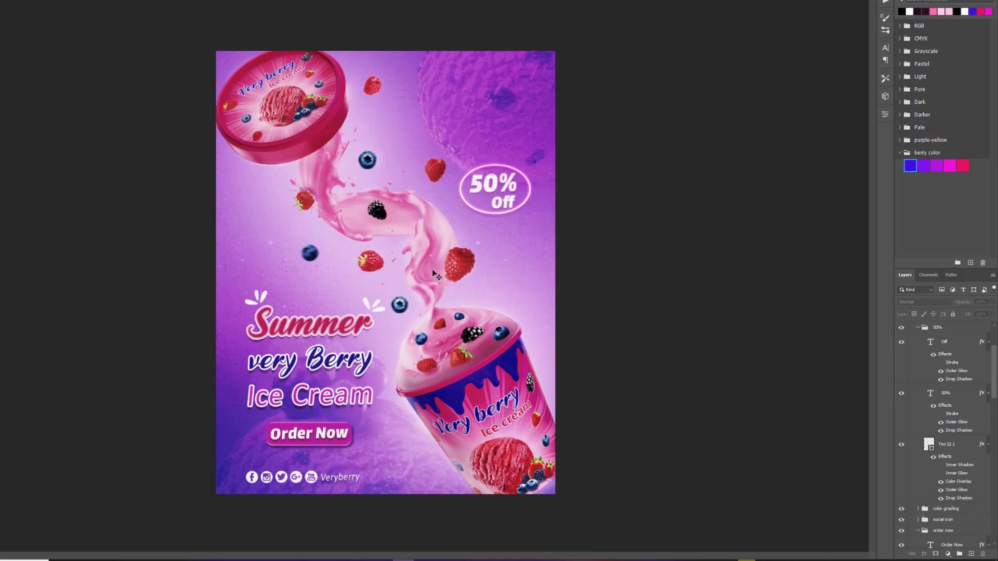
pyautogui.scroll(2, 491, 197)
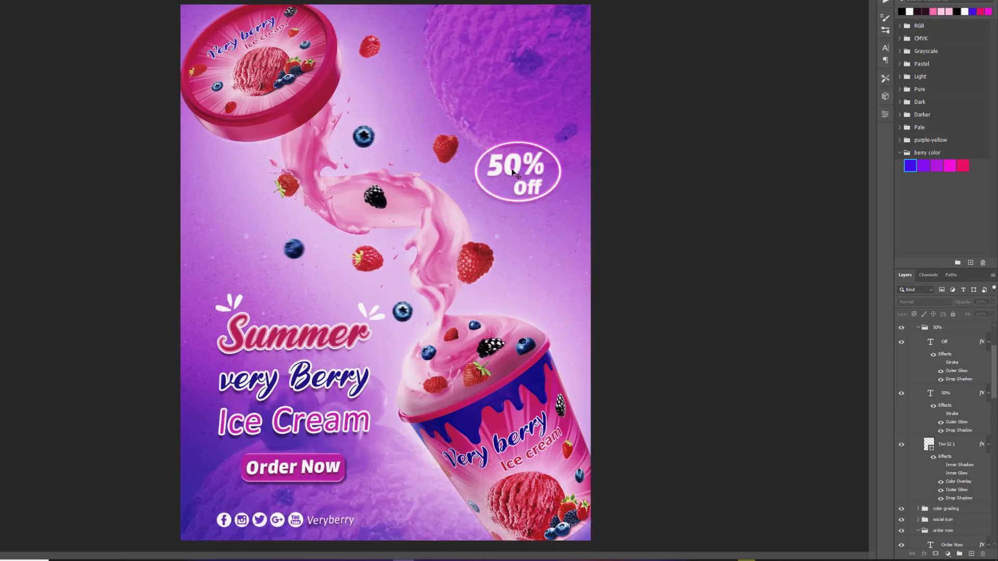
pyautogui.scroll(1, 512, 180)
pyautogui.scroll(1, 530, 173)
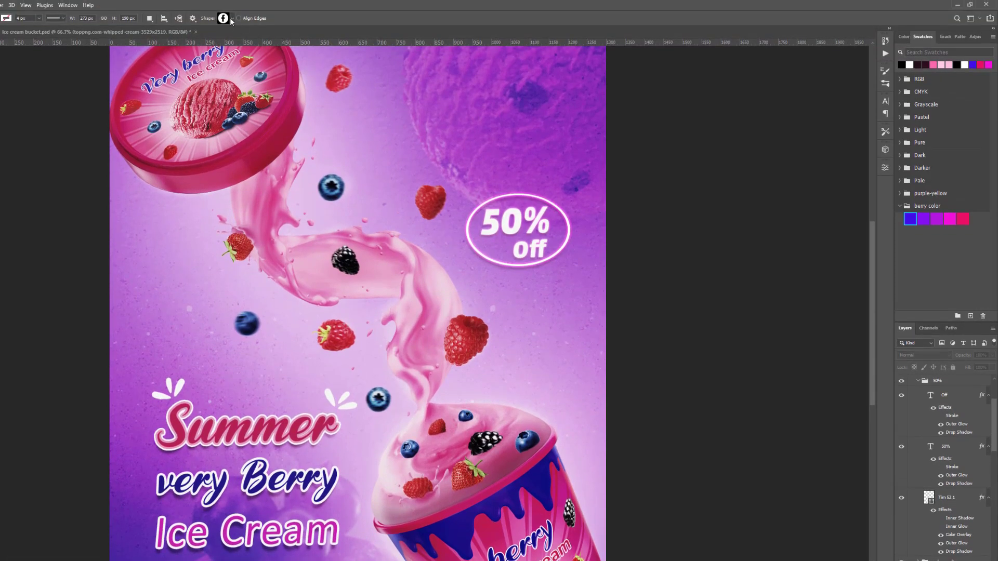
# - Choose the circle shape from the 850 PS Shapes custom shape collection
pyautogui.click(232, 19)
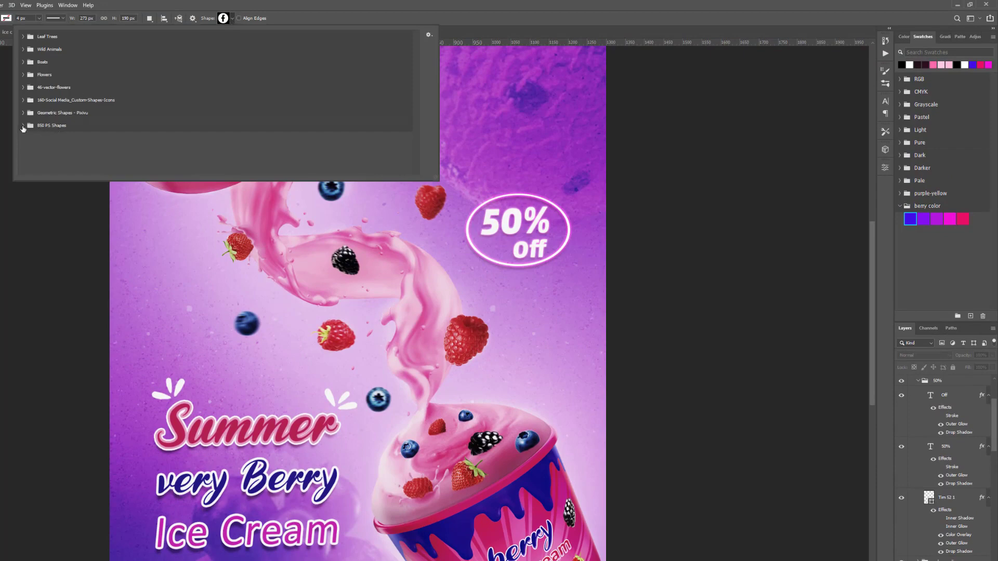
pyautogui.click(24, 126)
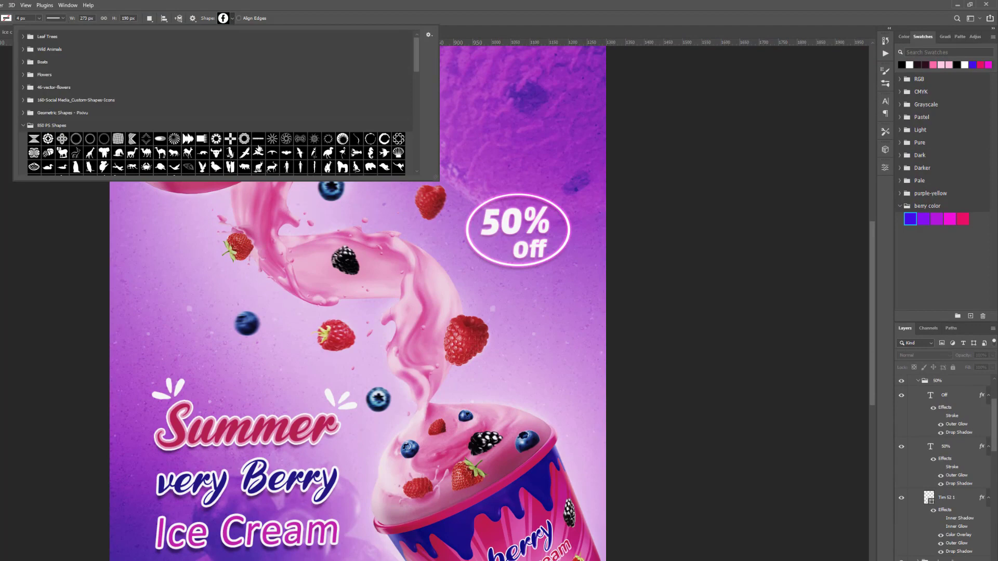
pyautogui.scroll(-2, 355, 156)
pyautogui.scroll(-2, 355, 156)
pyautogui.scroll(-2, 355, 156)
pyautogui.scroll(-2, 355, 155)
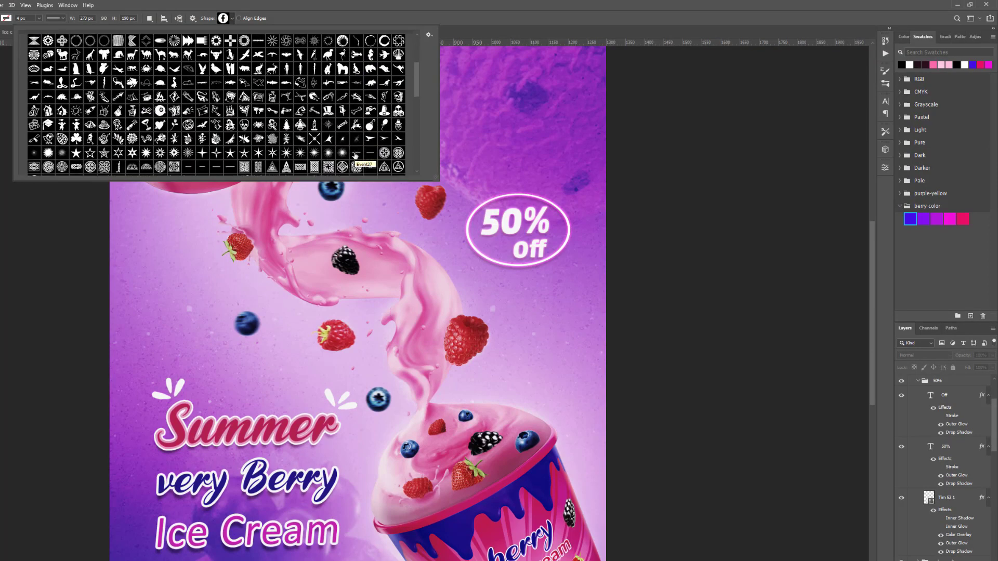
pyautogui.scroll(-2, 355, 156)
pyautogui.scroll(-2, 355, 155)
pyautogui.scroll(-2, 364, 154)
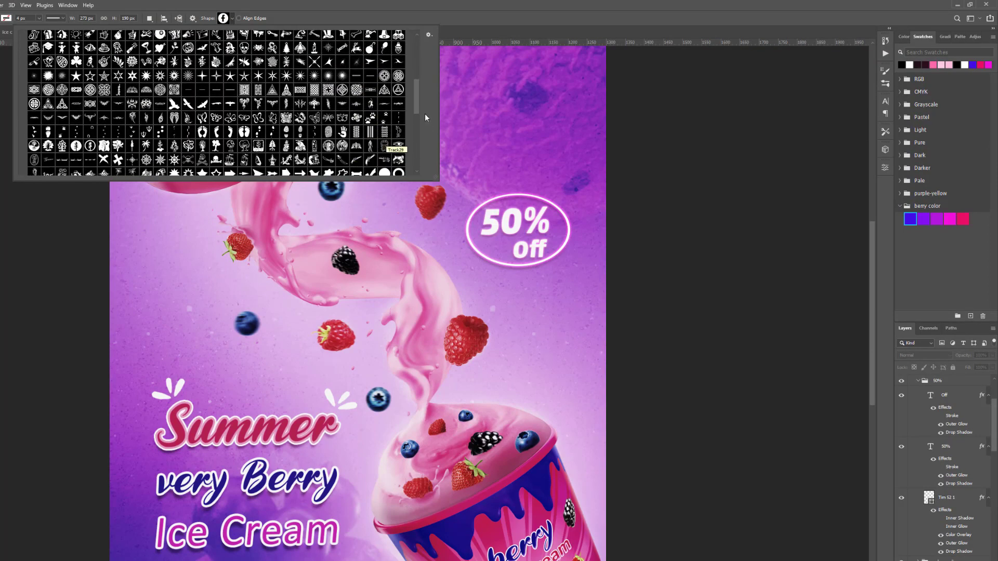
pyautogui.moveTo(414, 98)
pyautogui.mouseDown()
pyautogui.moveTo(417, 73)
pyautogui.moveTo(417, 123)
pyautogui.mouseUp()
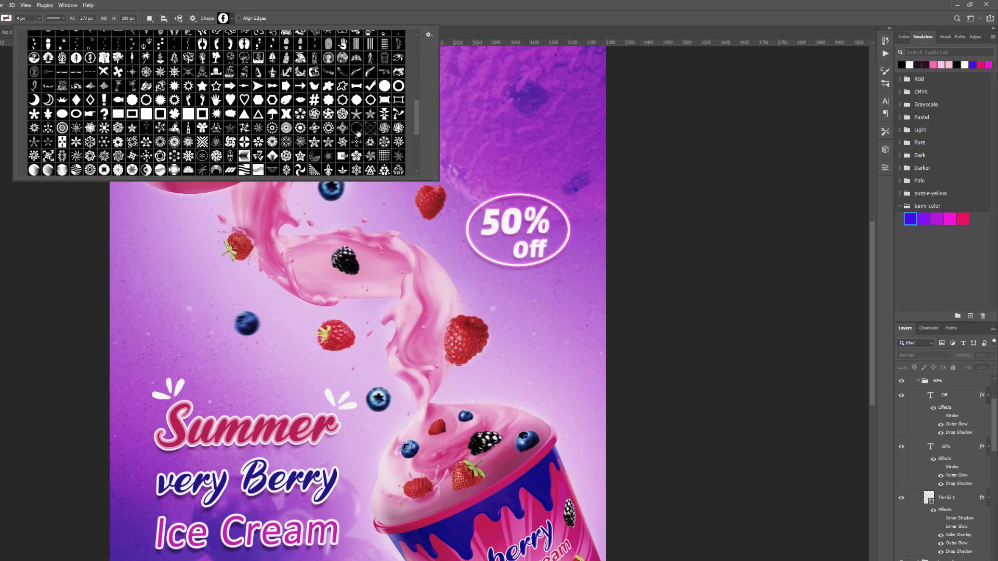
pyautogui.click(357, 128)
# - Draw a 202×151 px ellipse beside the blueberry with Fill set to None
pyautogui.moveTo(246, 290)
pyautogui.mouseDown()
pyautogui.moveTo(199, 349)
pyautogui.moveTo(191, 338)
pyautogui.mouseUp()
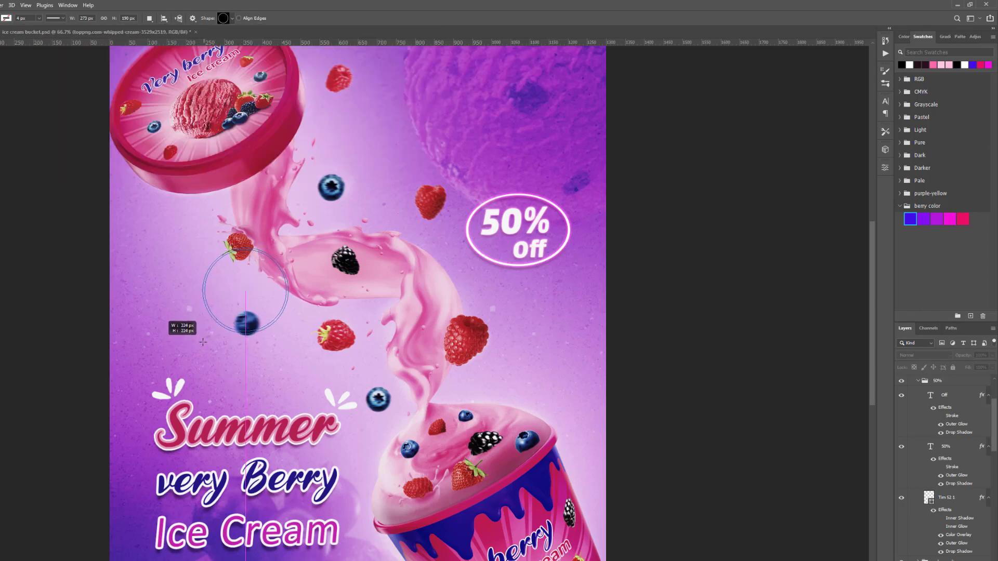
pyautogui.moveTo(192, 338); pyautogui.dragTo(170, 348)
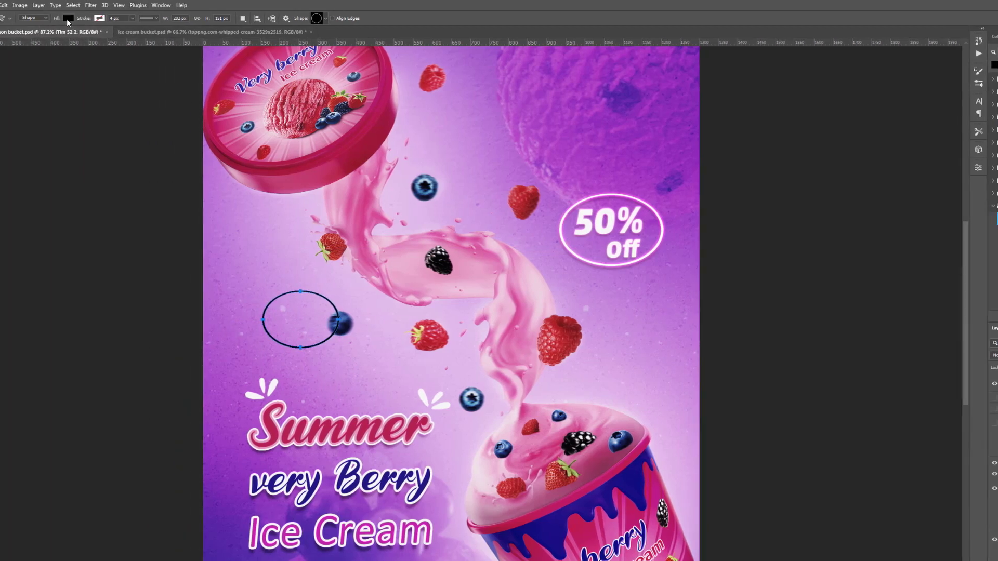
pyautogui.click(68, 18)
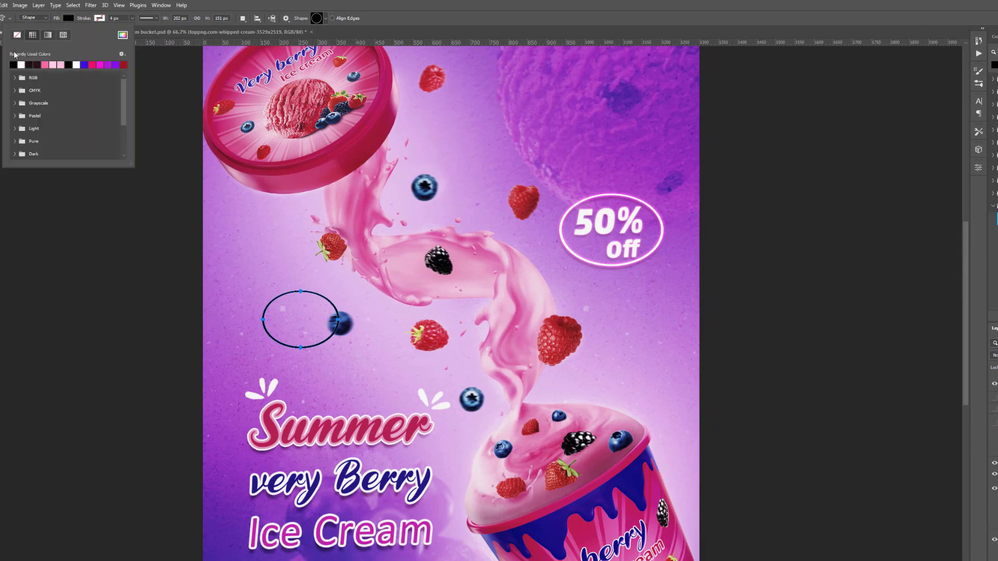
pyautogui.click(16, 34)
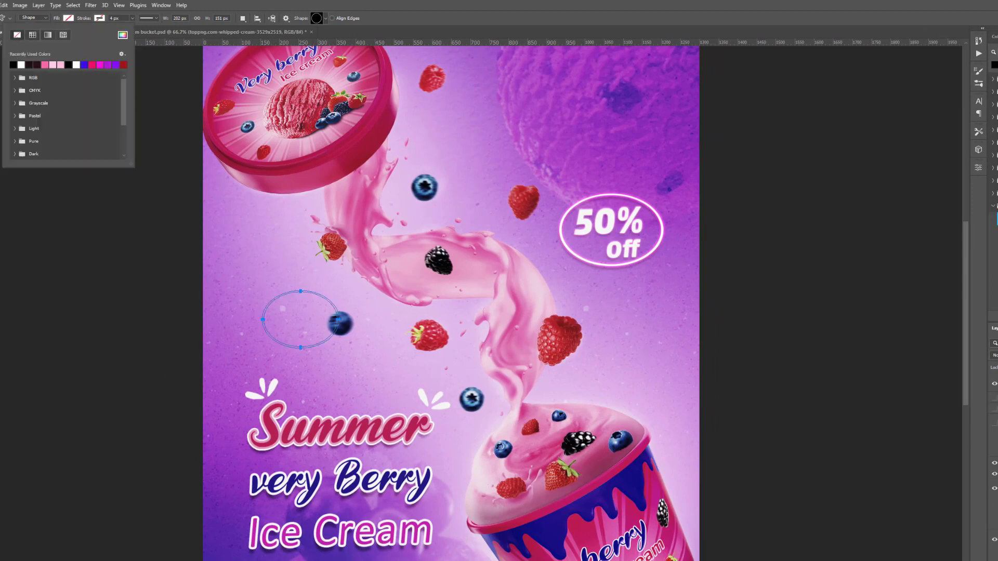
pyautogui.press('Escape')
pyautogui.press('v')
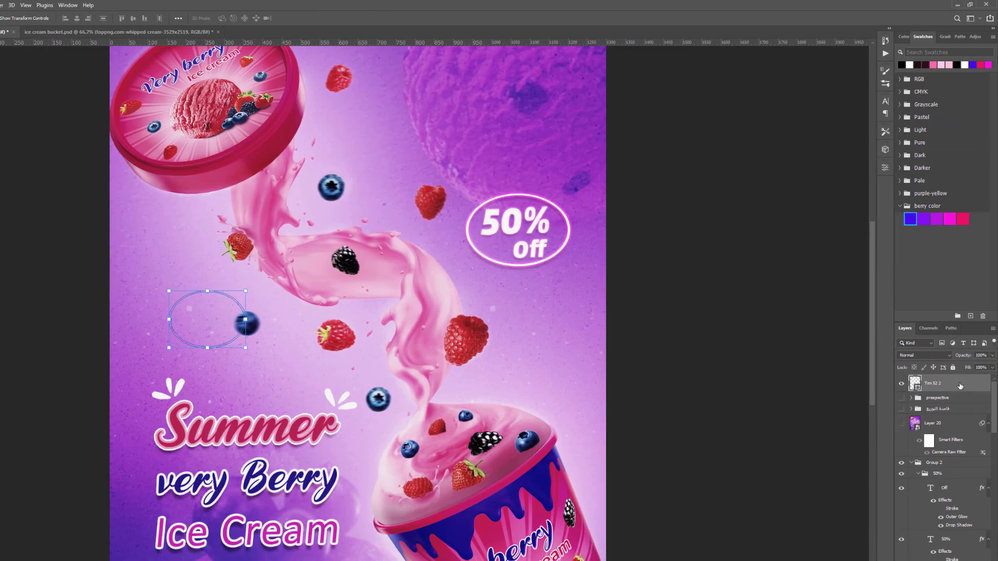
# - Add a white Color Overlay to the ellipse's layer style
pyautogui.doubleClick(961, 386)
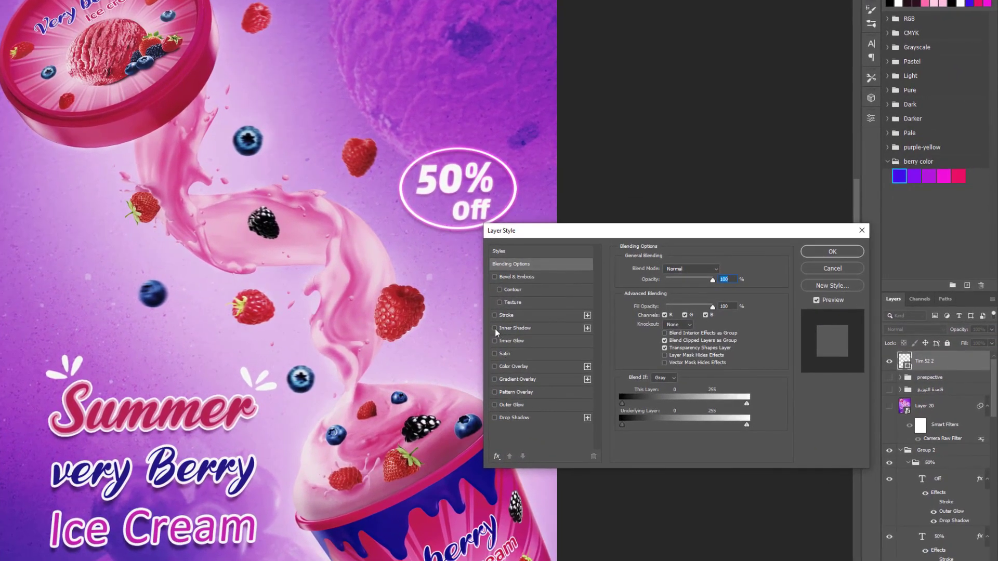
pyautogui.click(494, 405)
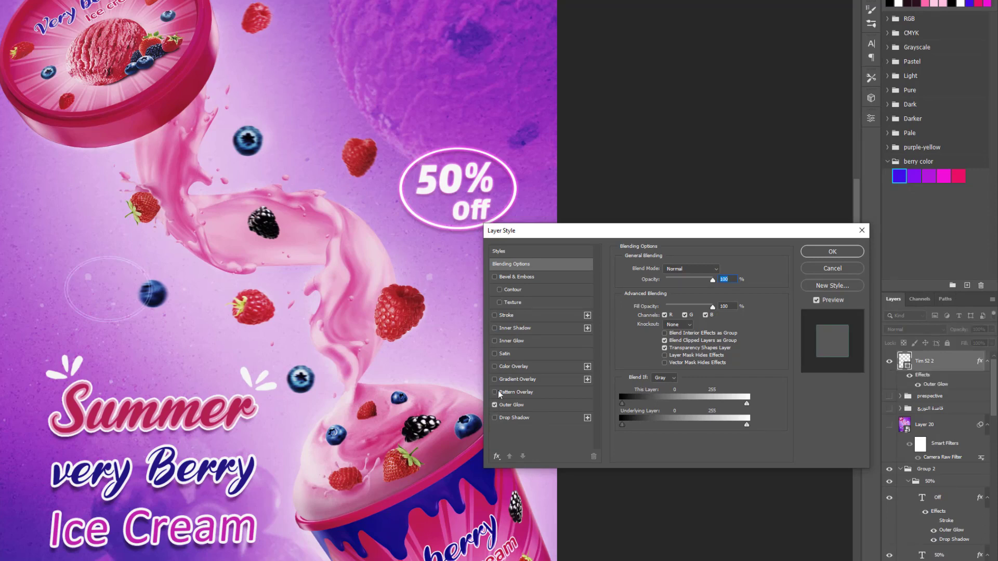
pyautogui.click(495, 367)
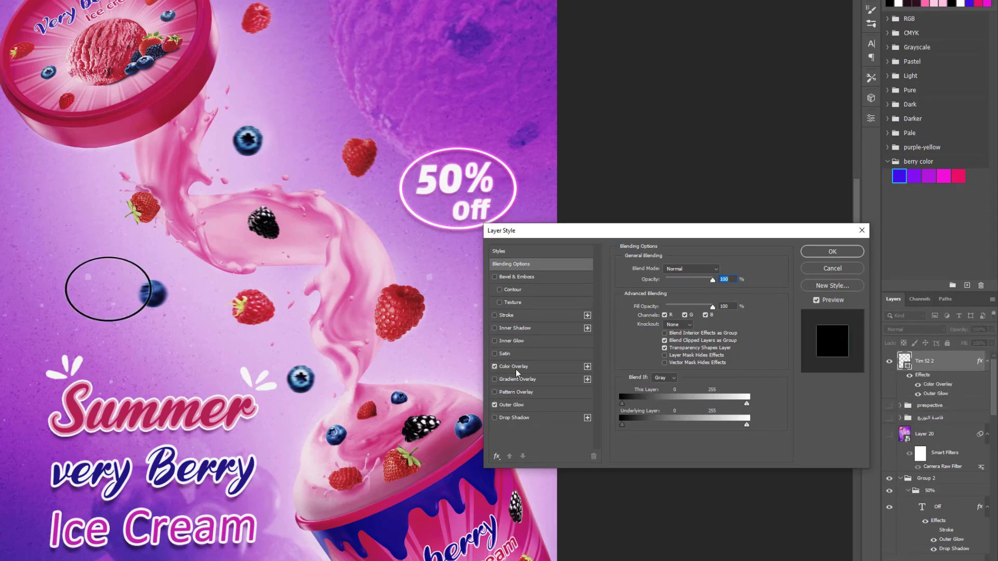
pyautogui.click(516, 368)
pyautogui.click(721, 271)
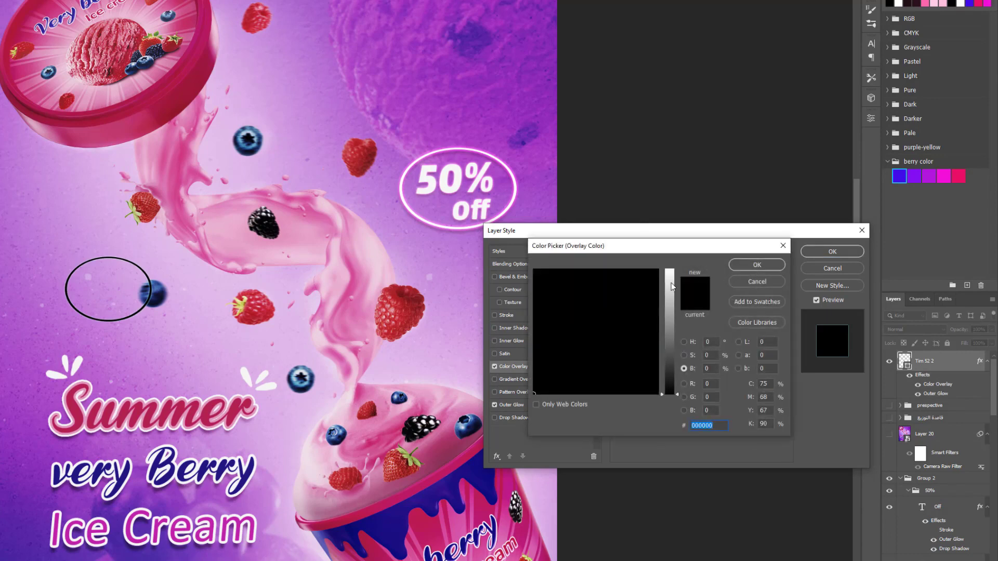
pyautogui.moveTo(671, 283); pyautogui.dragTo(670, 269)
pyautogui.click(754, 266)
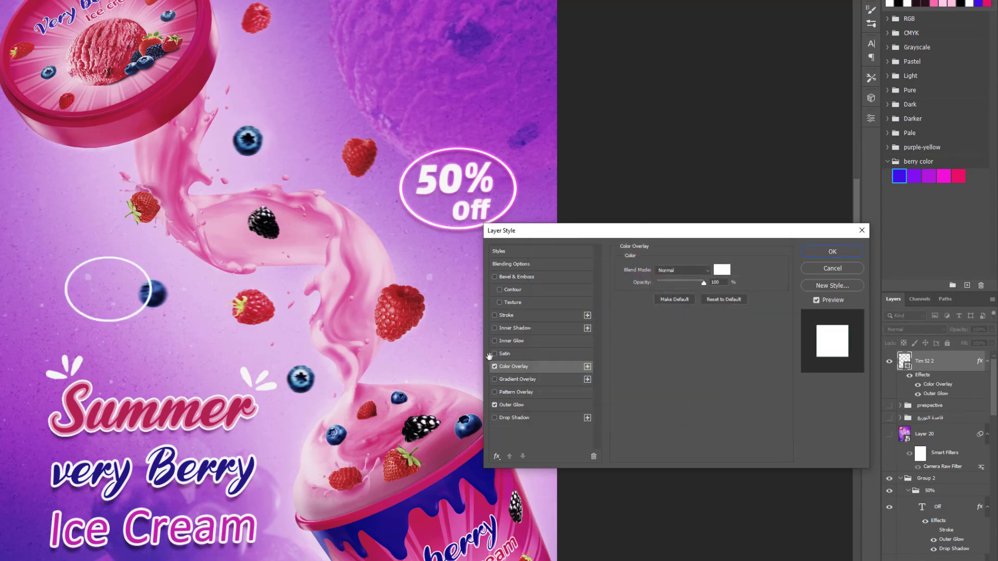
# - Add a magenta Outer Glow with 34% Spread, drop Inner Shadow, and add a Drop Shadow
pyautogui.click(513, 405)
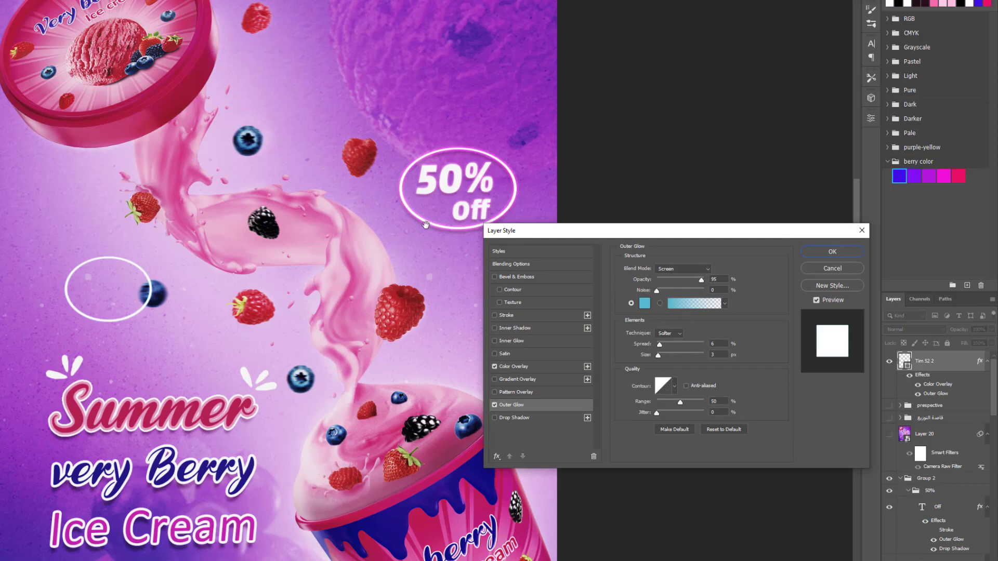
pyautogui.click(946, 177)
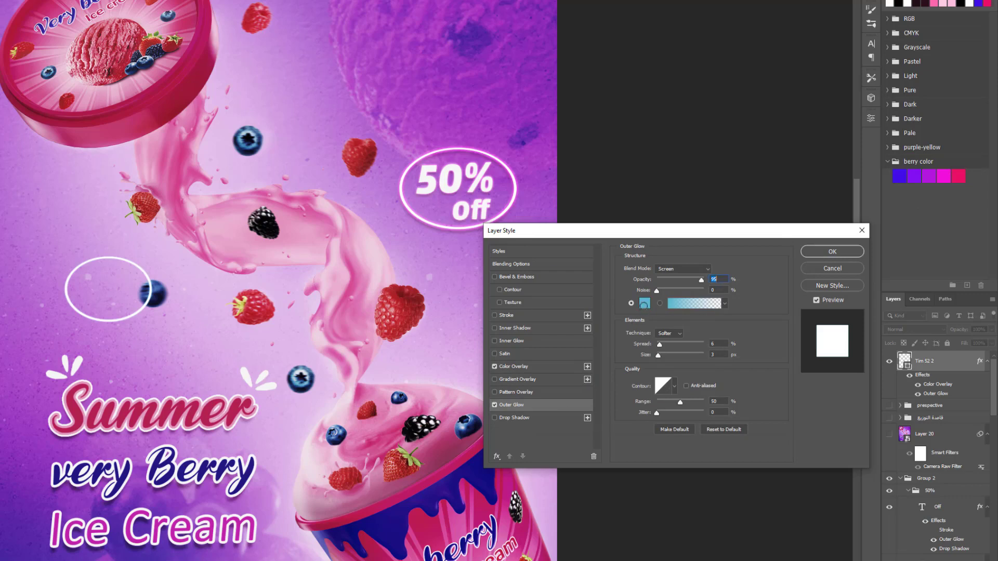
pyautogui.click(645, 303)
pyautogui.click(944, 176)
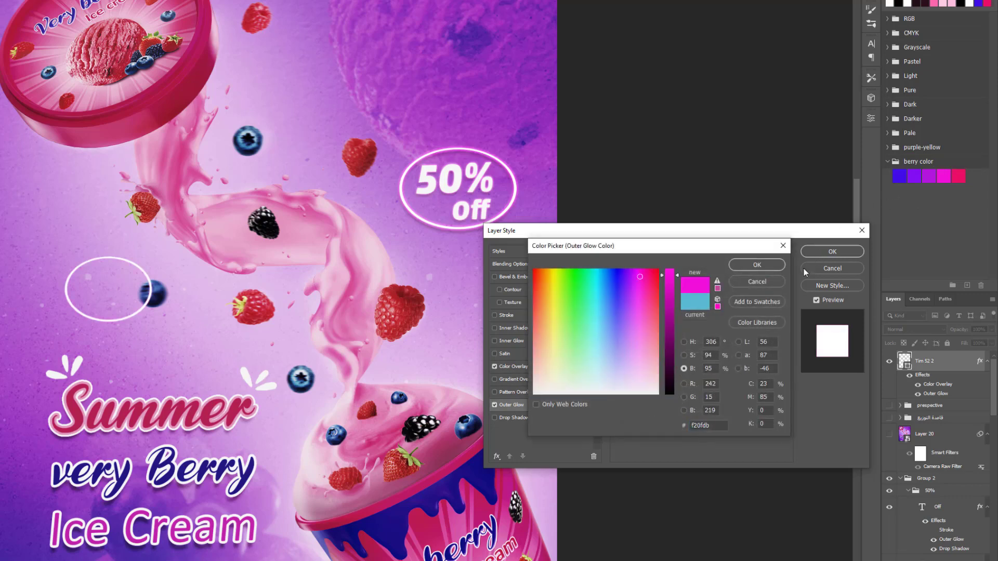
pyautogui.click(757, 265)
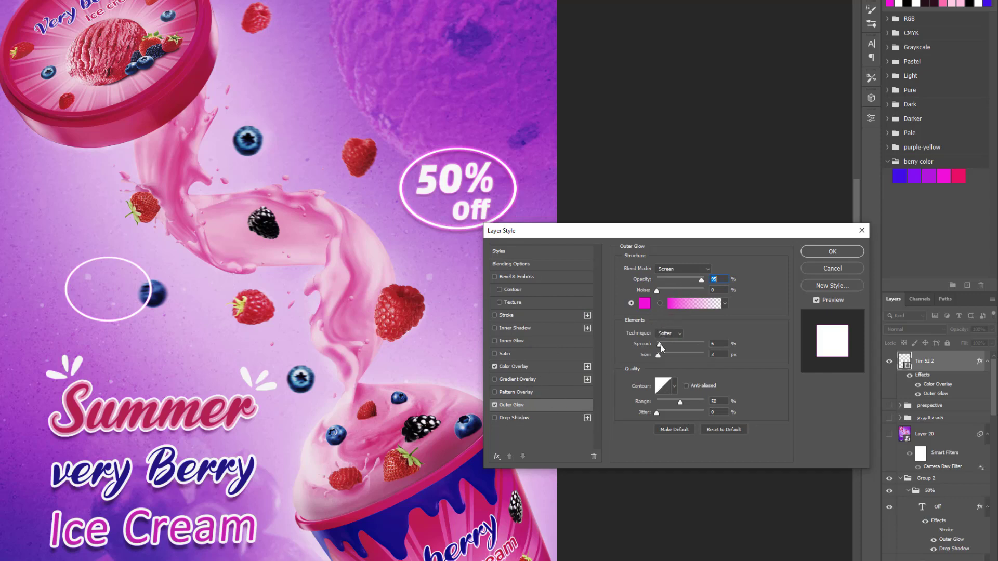
pyautogui.moveTo(665, 345); pyautogui.dragTo(663, 361)
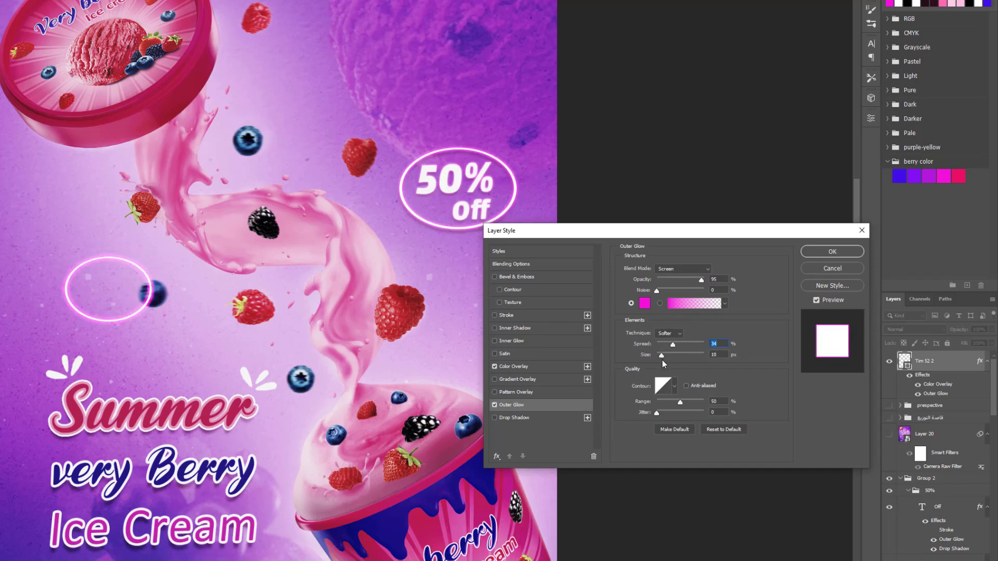
pyautogui.press('Tab')
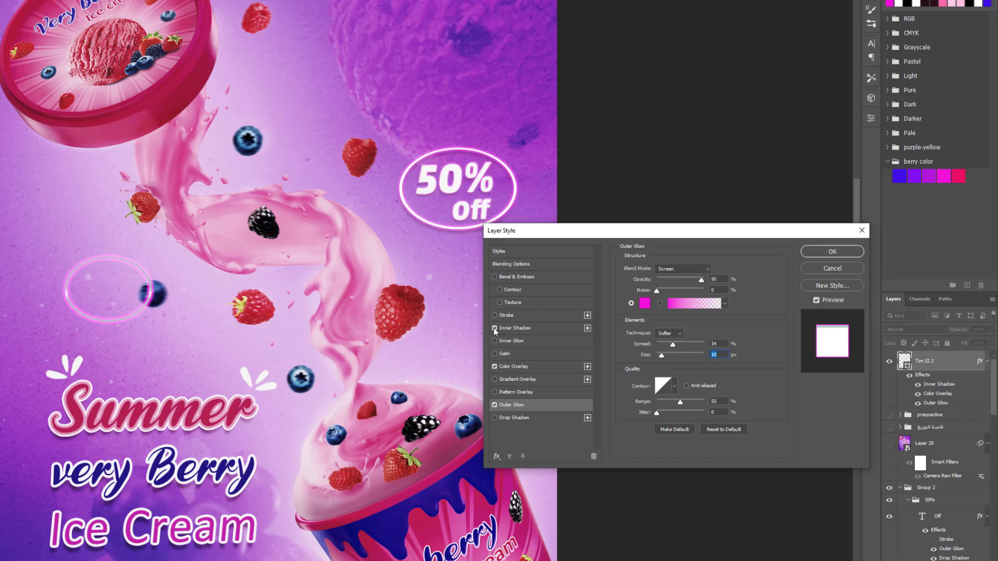
pyautogui.click(495, 328)
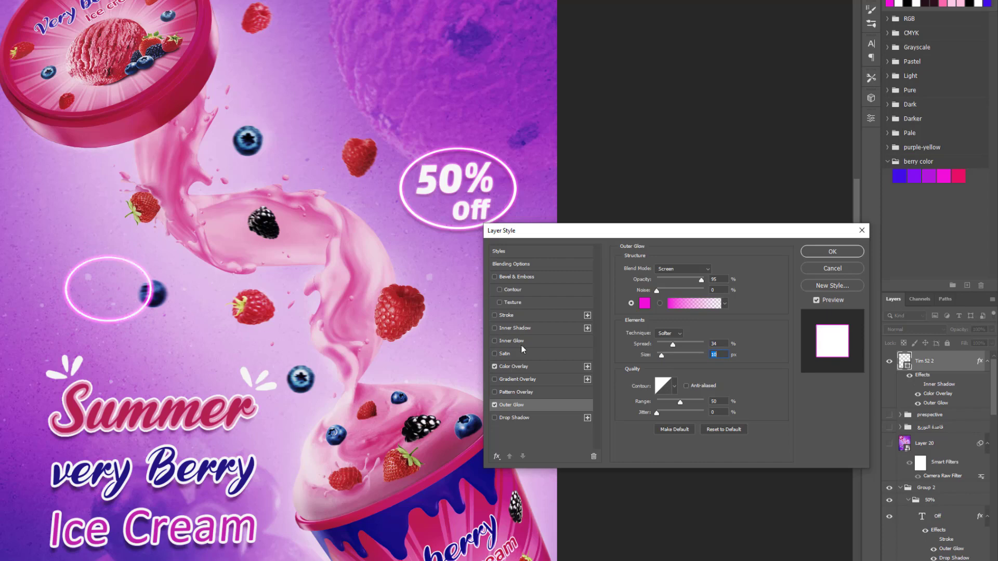
pyautogui.click(495, 419)
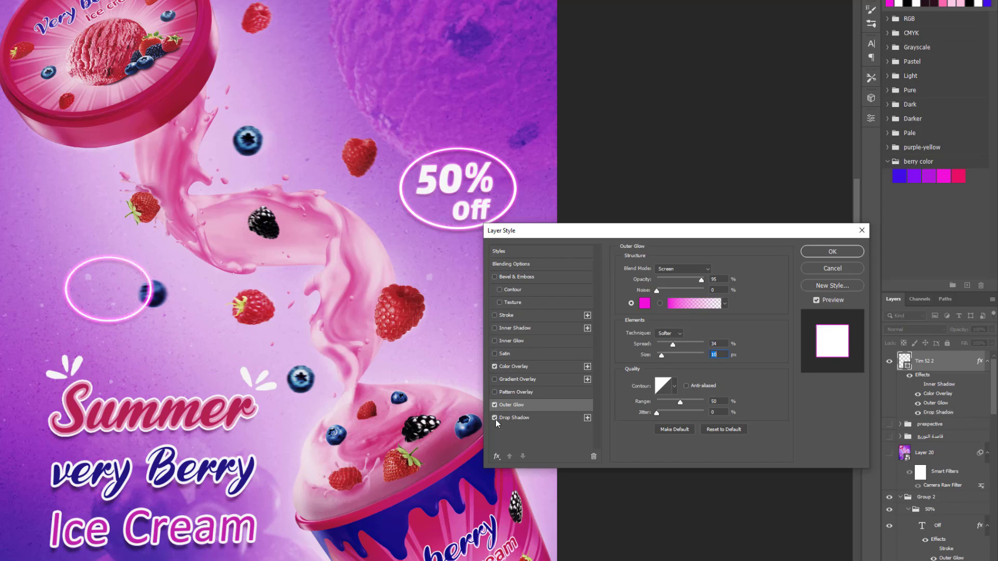
pyautogui.click(833, 252)
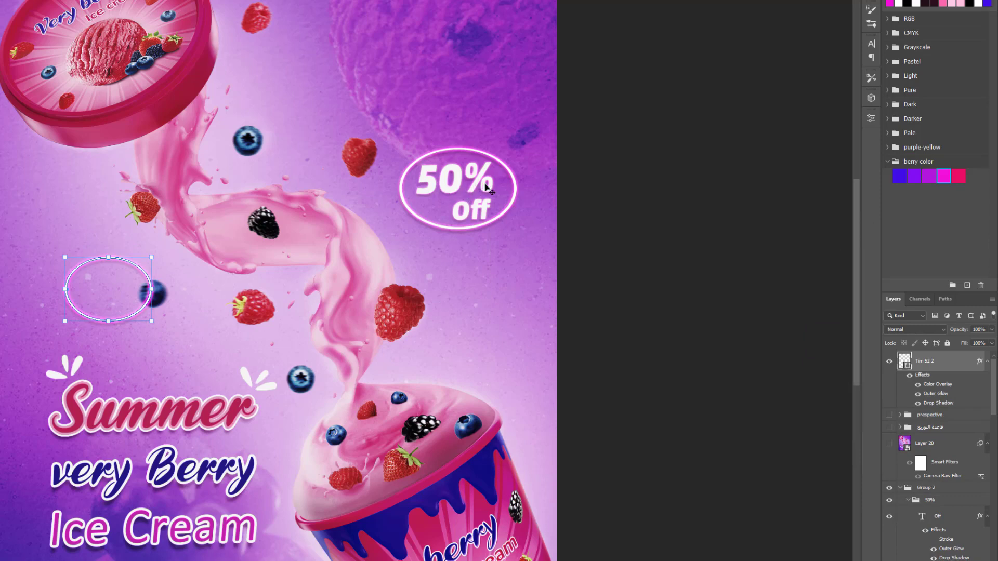
# - Hide the glowing ellipse layer
pyautogui.click(457, 193)
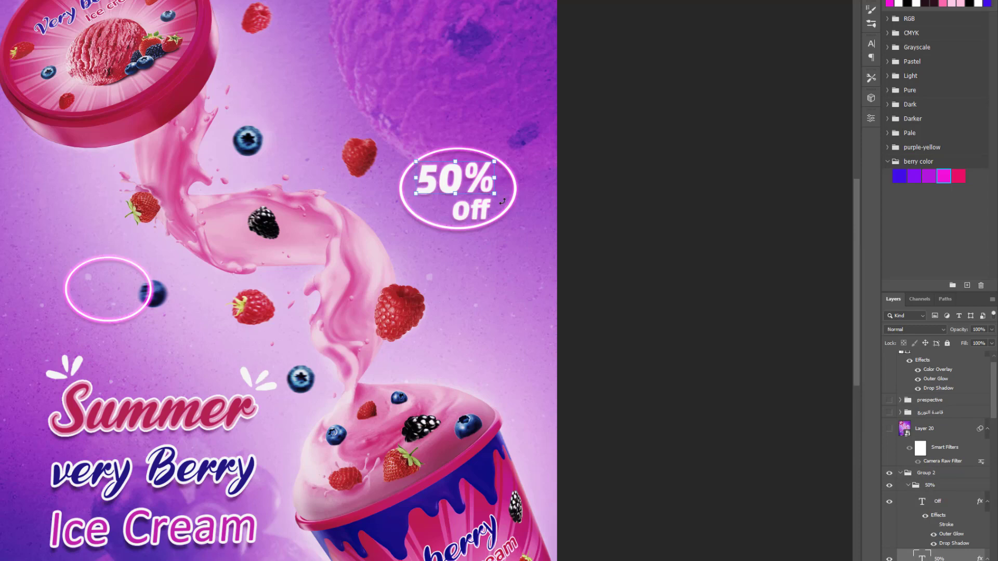
pyautogui.scroll(-1, 479, 166)
pyautogui.scroll(-1, 302, 312)
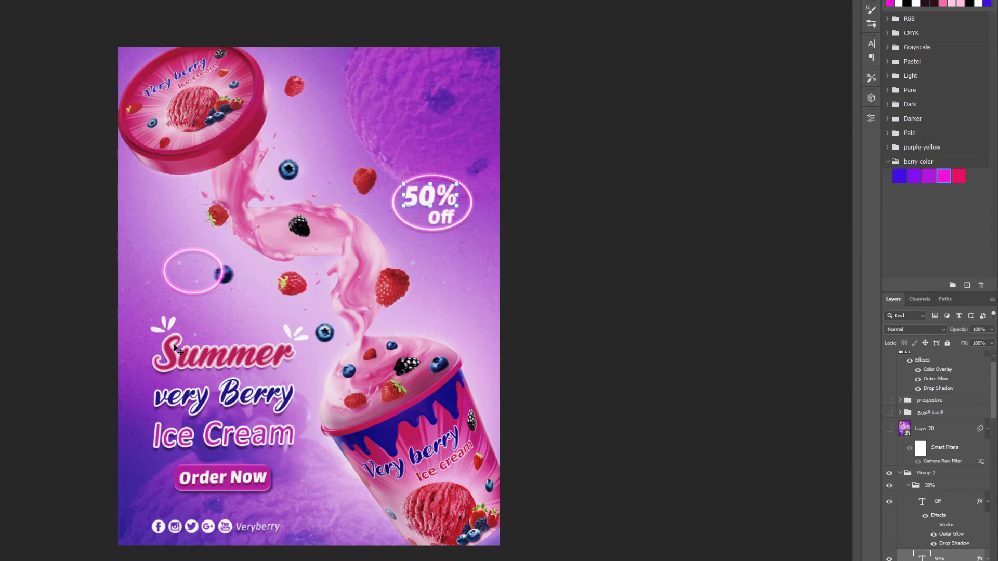
pyautogui.scroll(1, 311, 303)
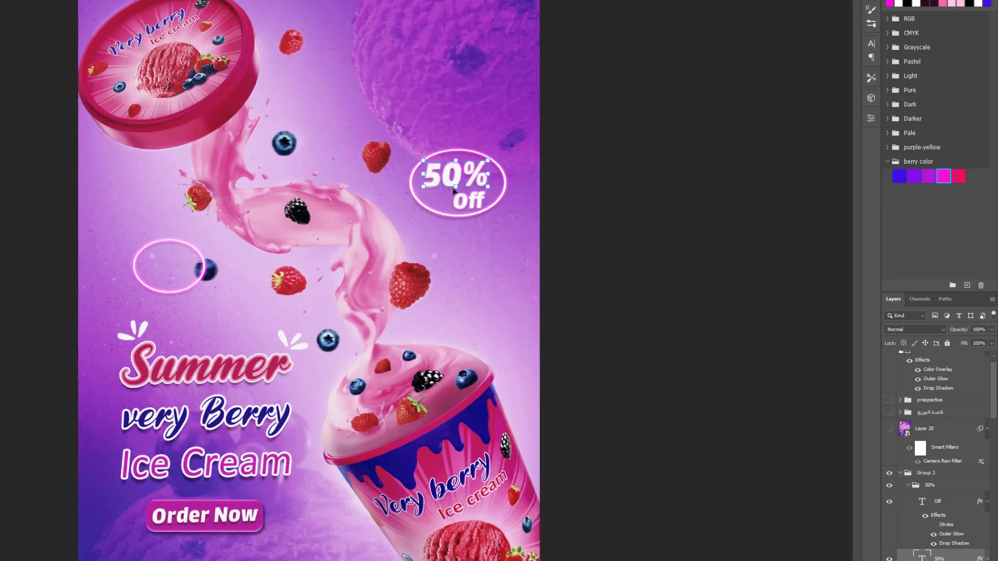
pyautogui.click(183, 297)
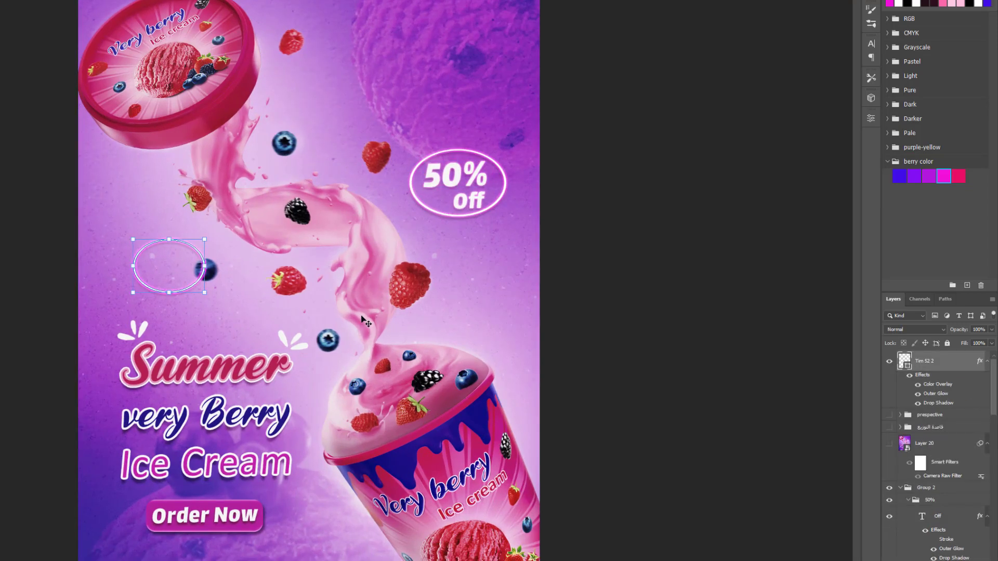
pyautogui.click(577, 271)
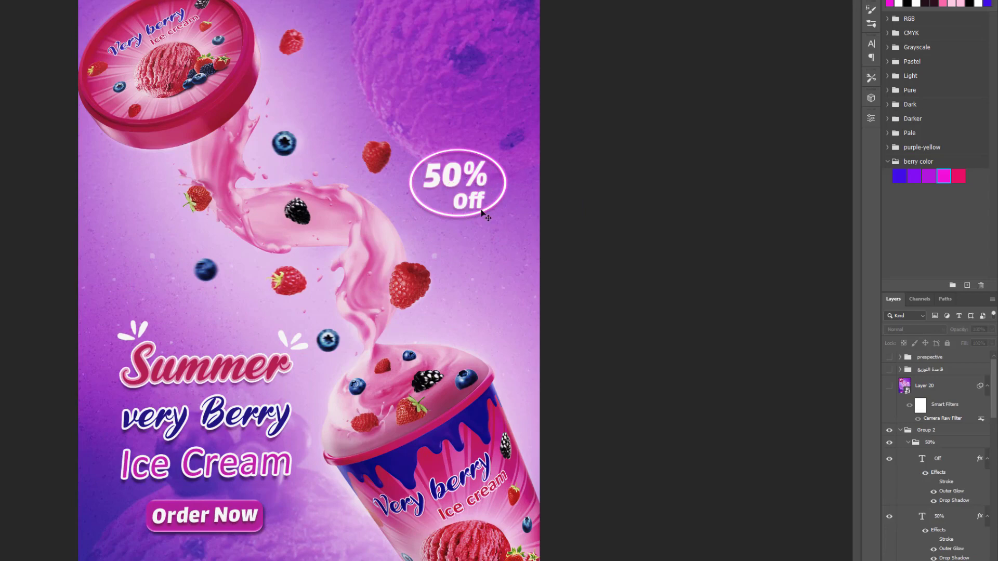
# - Stamp all visible layers into a new merged layer above Group 2
pyautogui.scroll(-1, 237, 237)
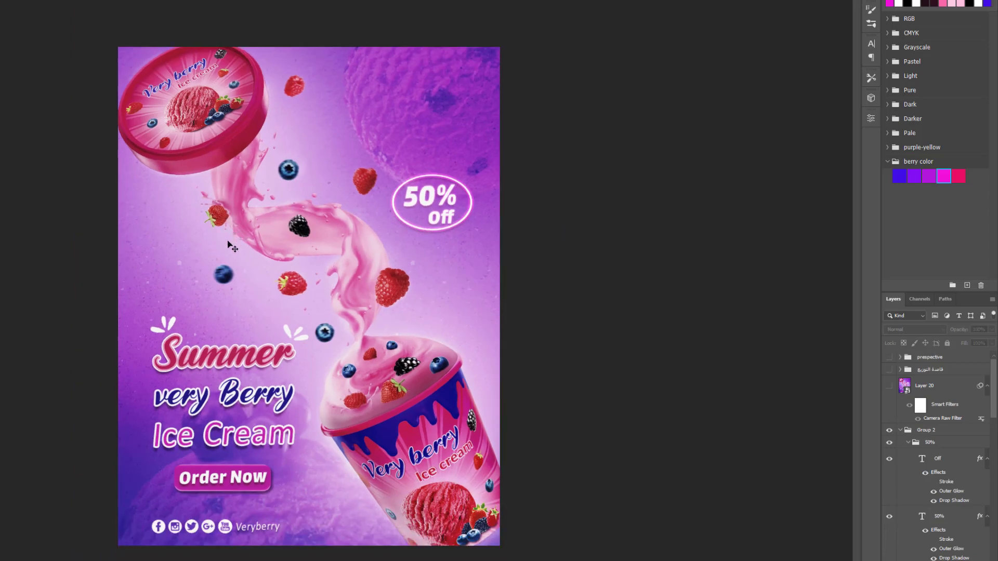
pyautogui.hotkey('ctrl', '+')
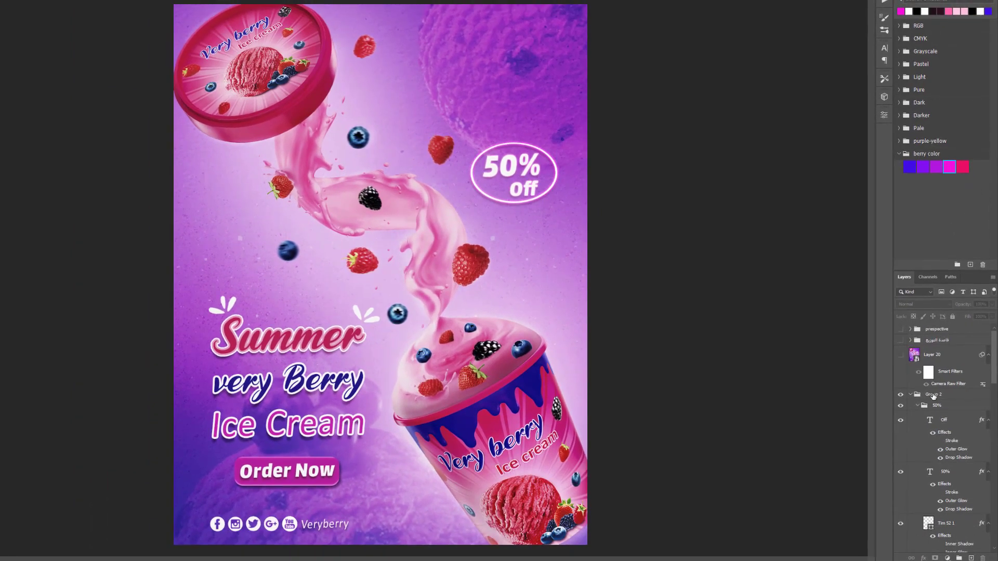
pyautogui.click(934, 396)
pyautogui.hotkey('ctrl', 'alt', 'shift', 'e')
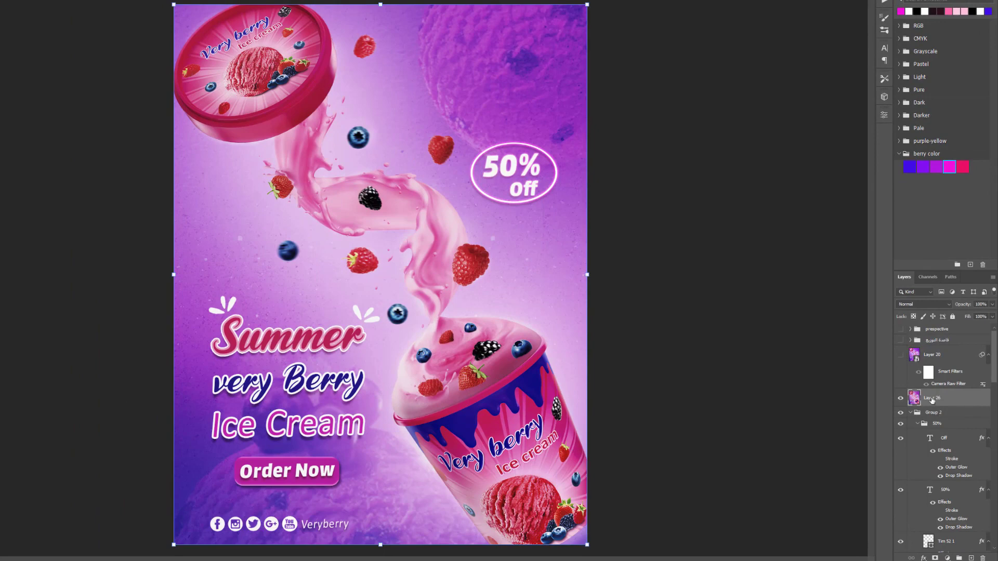
# - Make the merged layer a smart object and apply Camera Raw: Temperature -7, Clarity +2, Vibrance +4
pyautogui.rightClick(931, 400)
pyautogui.click(920, 146)
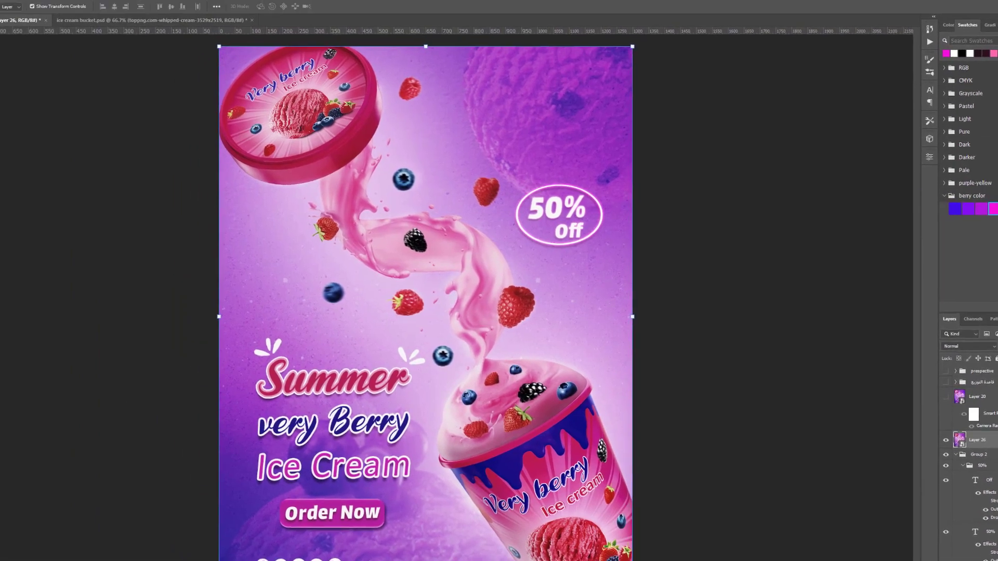
pyautogui.click(47, 5)
pyautogui.click(58, 72)
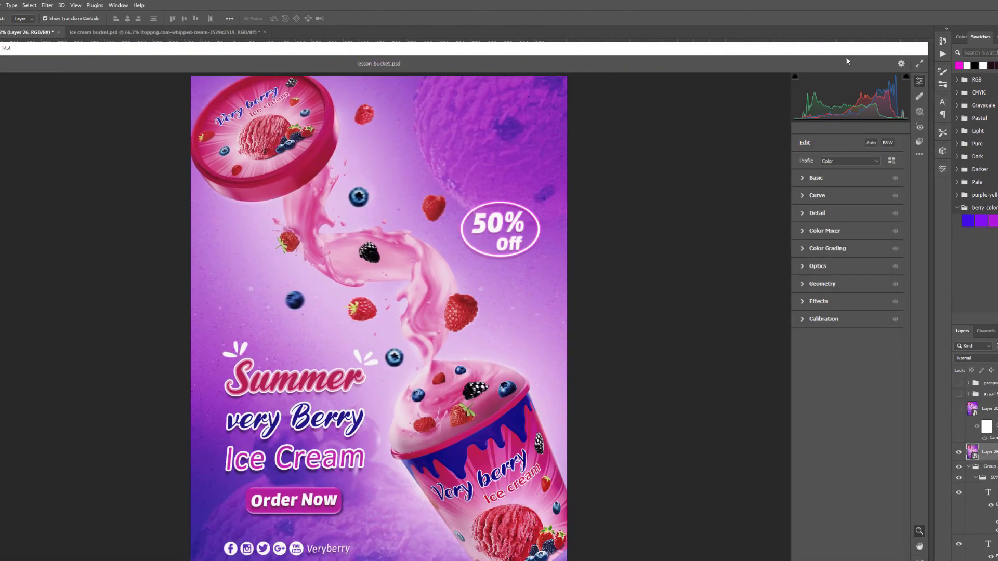
pyautogui.click(804, 179)
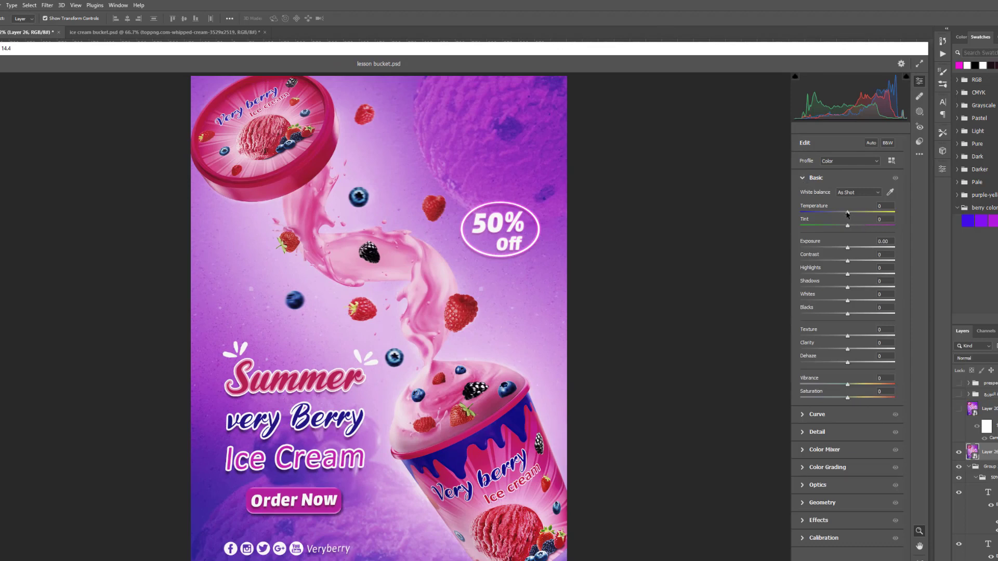
pyautogui.moveTo(847, 214); pyautogui.dragTo(849, 336)
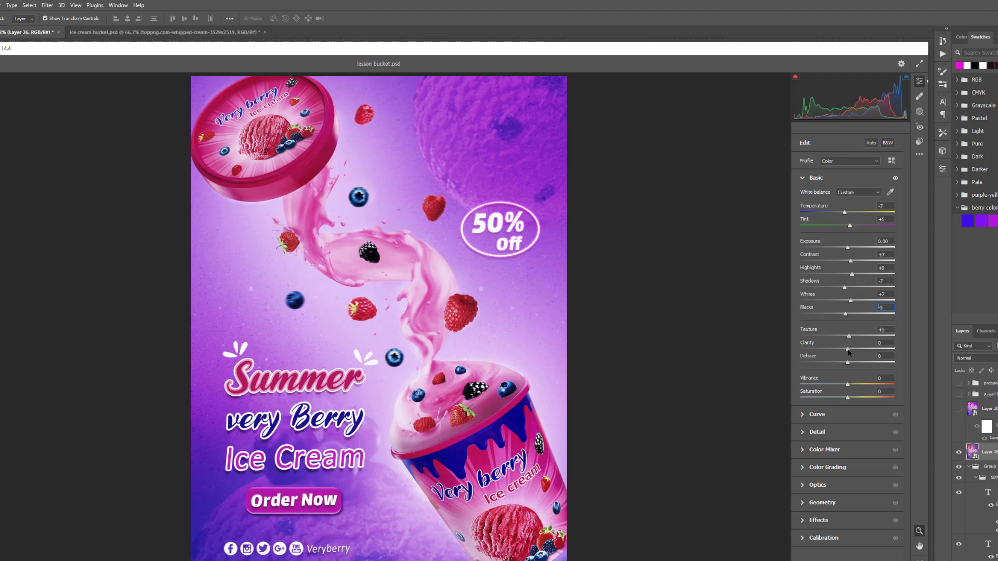
pyautogui.moveTo(850, 351); pyautogui.dragTo(851, 351)
pyautogui.moveTo(848, 385); pyautogui.dragTo(853, 387)
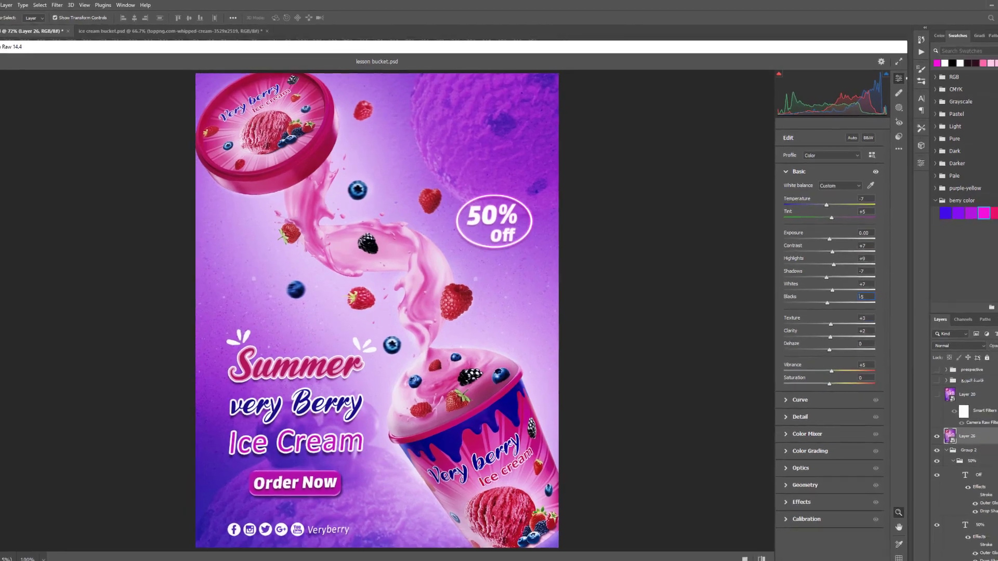
pyautogui.click(847, 542)
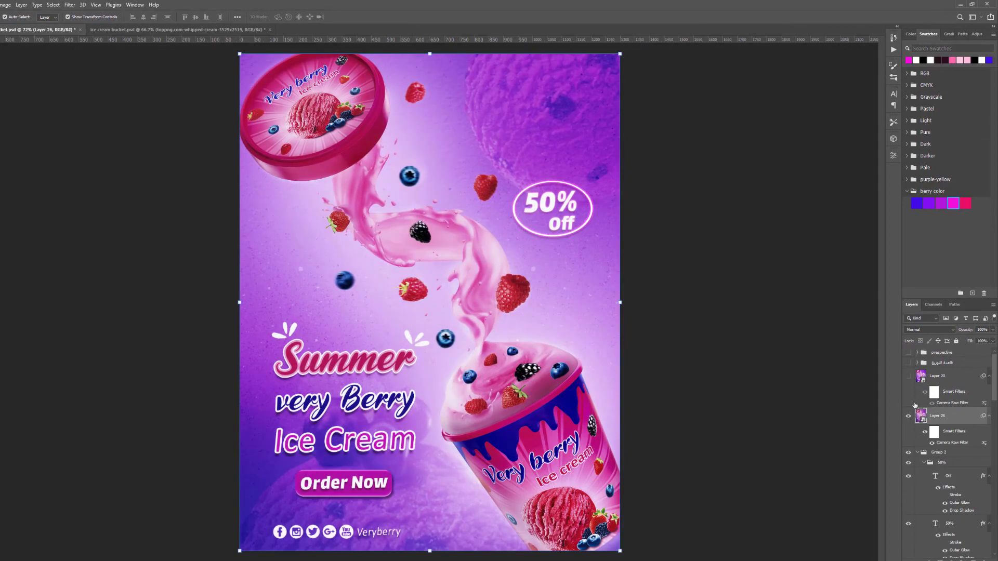
# - Add subtle grain in the merged layer's Camera Raw filter, then deselect the layer
pyautogui.doubleClick(956, 443)
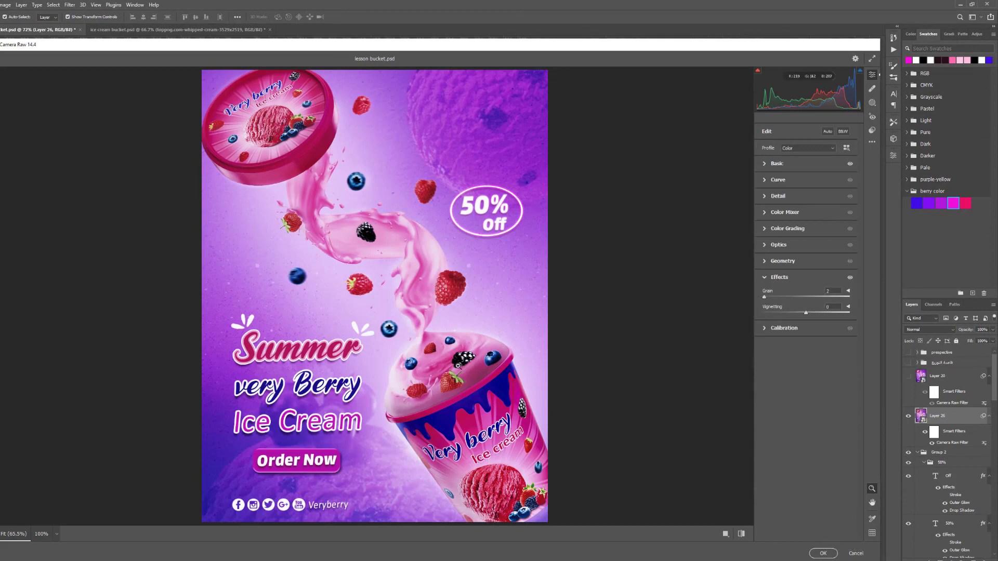
pyautogui.click(823, 553)
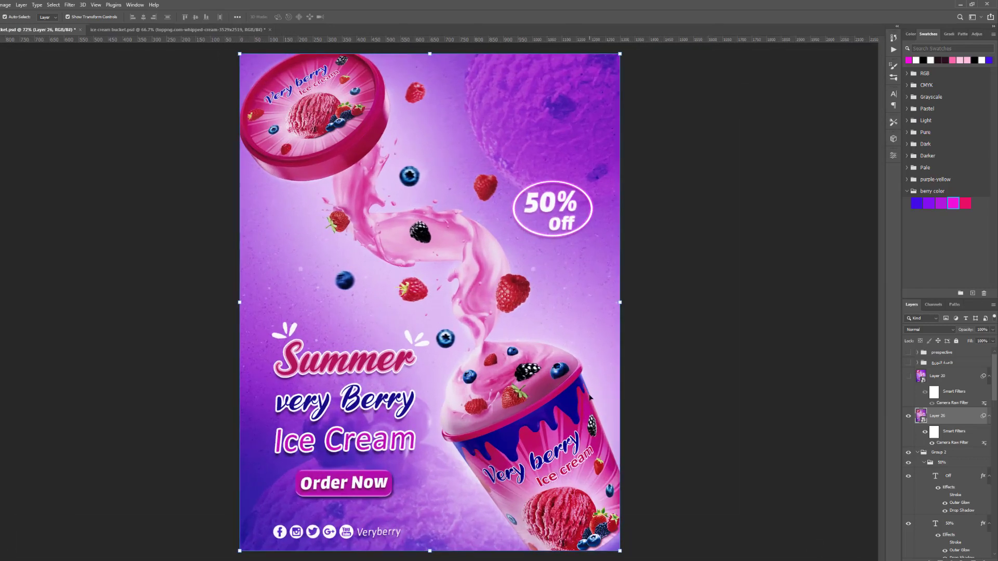
pyautogui.click(718, 364)
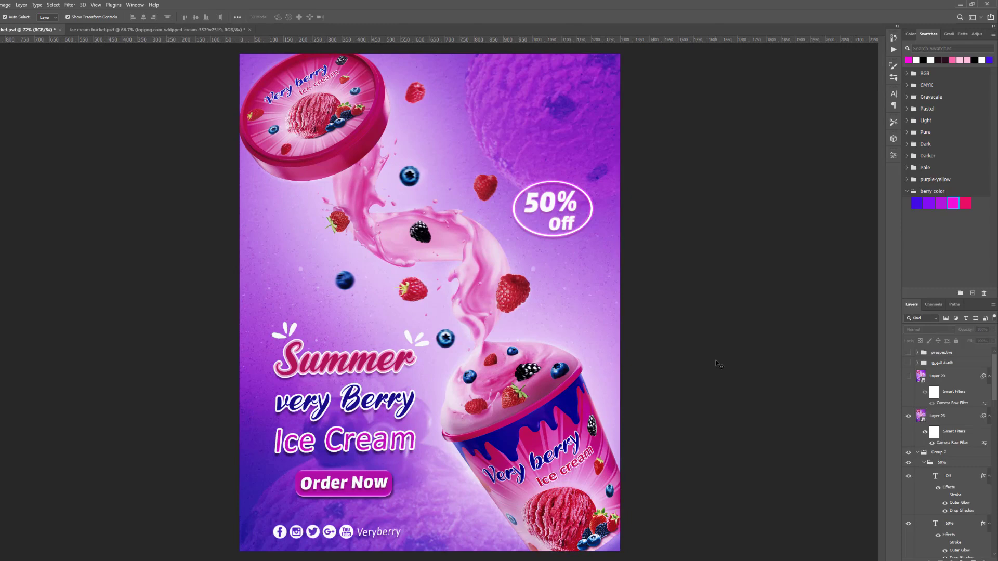